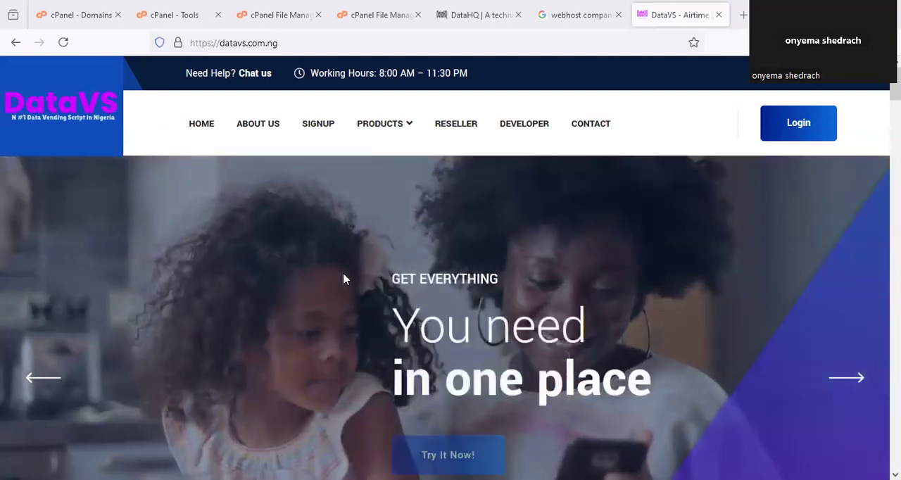
- Look over the DataVS home page's banner, Who We Are, Our Partners and Why Choose DataVS sections
scroll(343, 279, down, 10)
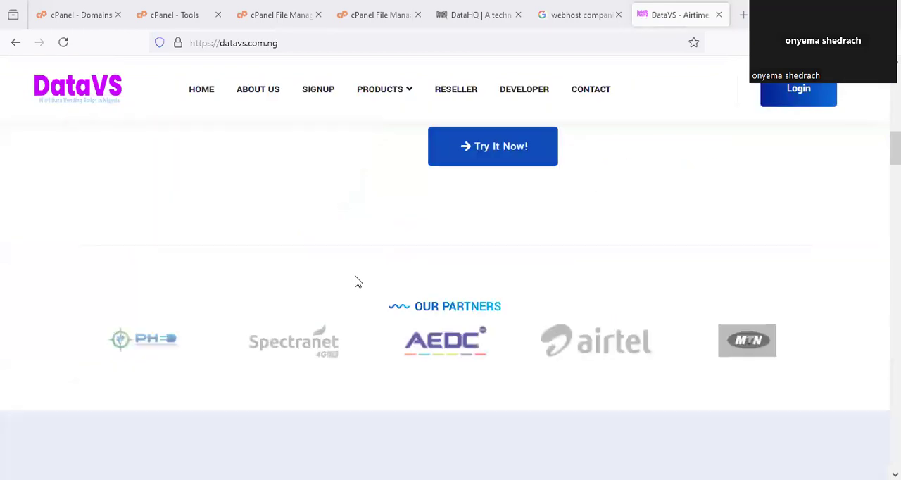
scroll(356, 280, down, 2)
scroll(359, 279, up, 3)
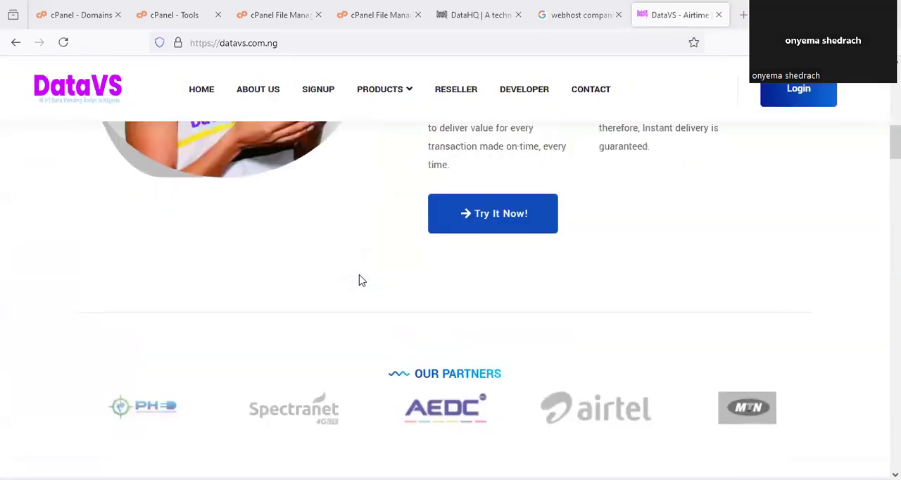
scroll(359, 280, up, 5)
scroll(359, 280, up, 5)
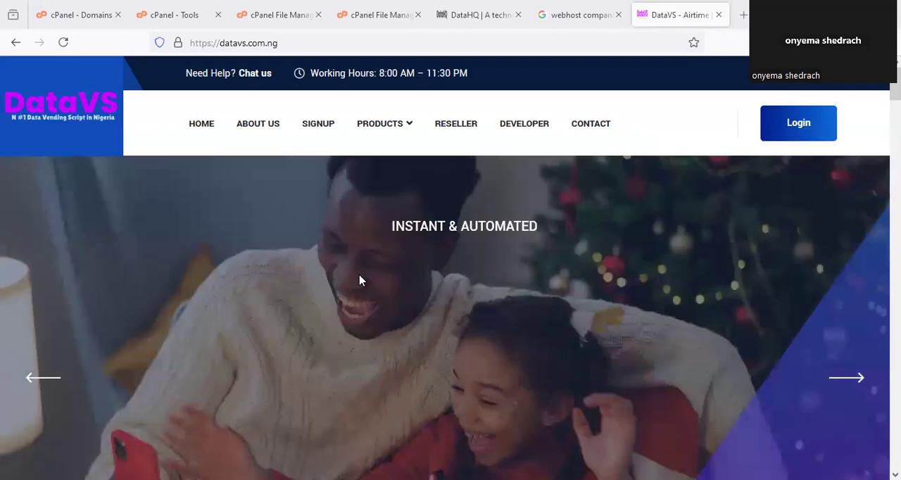
scroll(362, 280, down, 3)
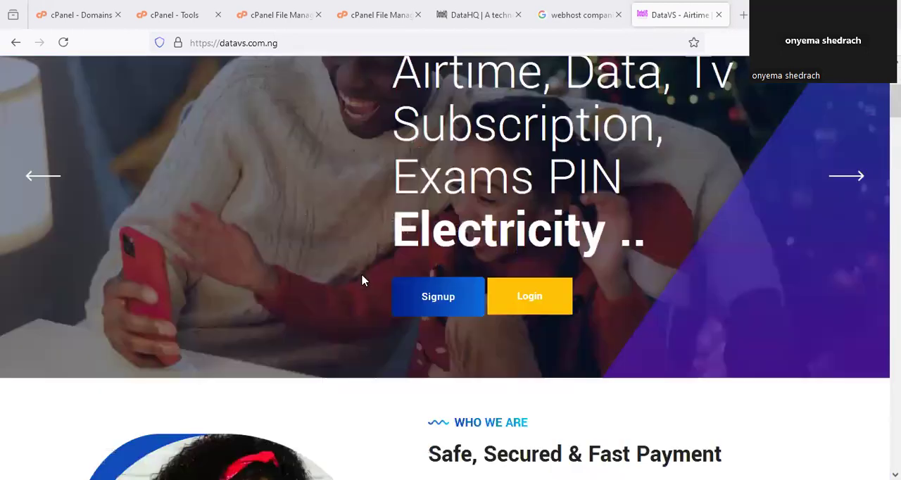
scroll(363, 281, down, 5)
scroll(366, 276, down, 1)
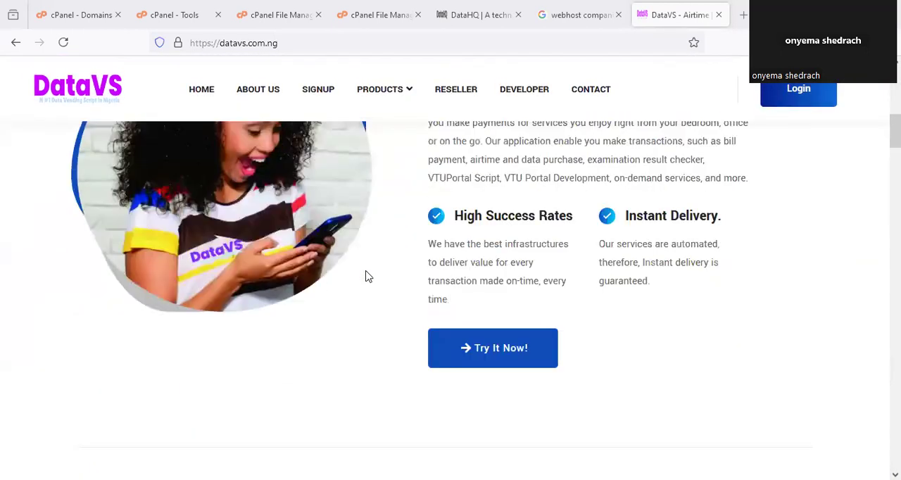
scroll(366, 277, down, 3)
scroll(376, 271, down, 4)
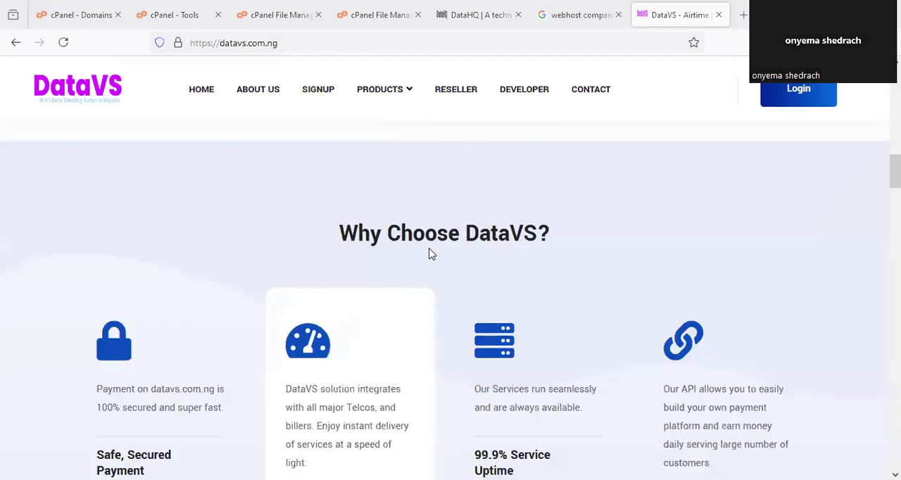
scroll(508, 256, down, 1)
scroll(511, 258, up, 5)
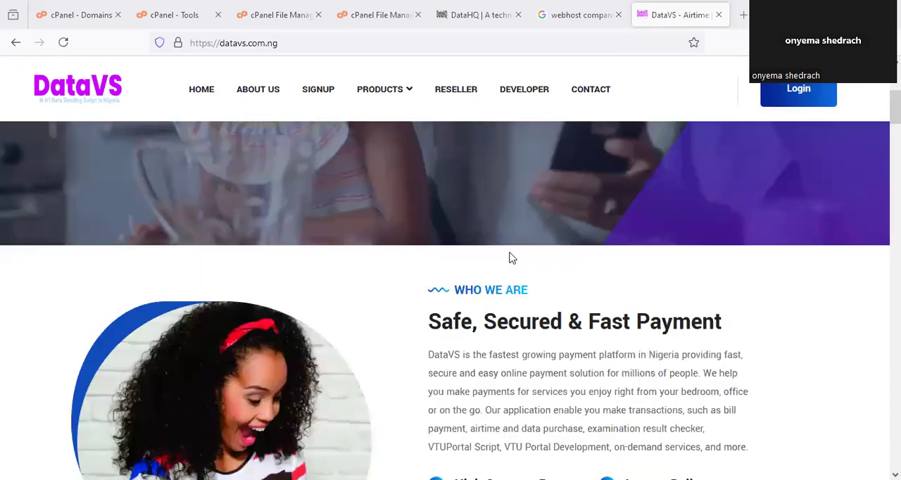
scroll(536, 301, up, 4)
- Review the home page's service benefits, data plan pricing and the section on setting up a VTU portal without coding
scroll(536, 301, down, 3)
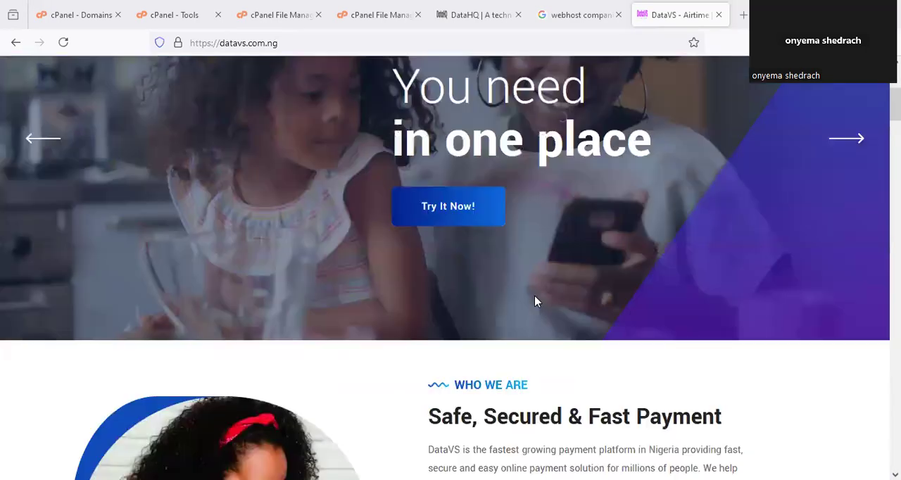
scroll(535, 301, down, 1)
scroll(535, 302, down, 4)
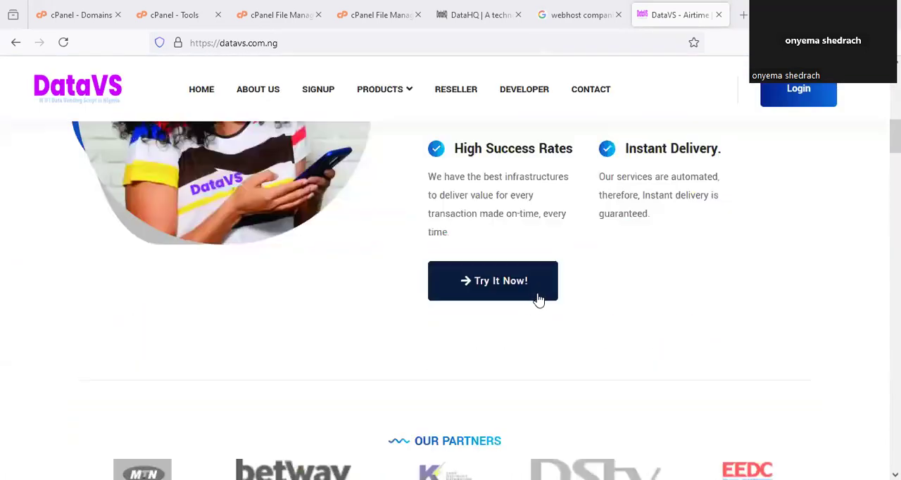
scroll(639, 297, down, 3)
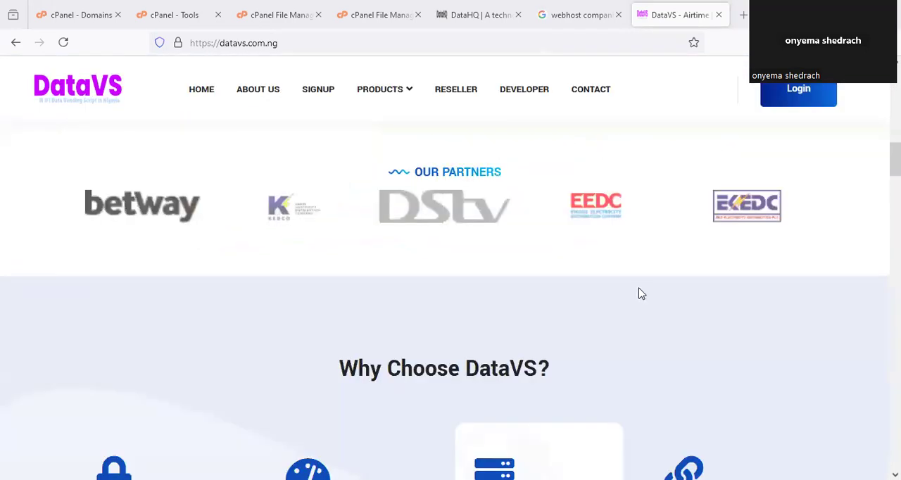
scroll(639, 293, down, 1)
scroll(640, 294, down, 3)
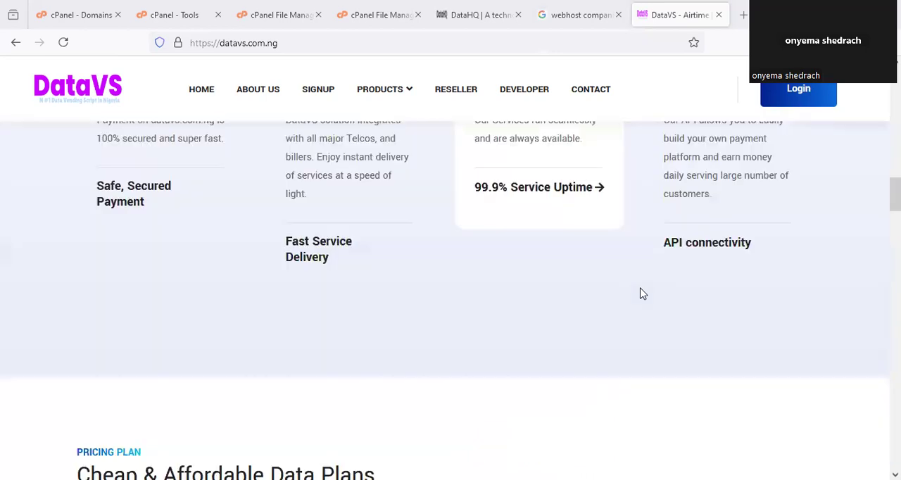
scroll(645, 292, down, 2)
scroll(648, 290, down, 5)
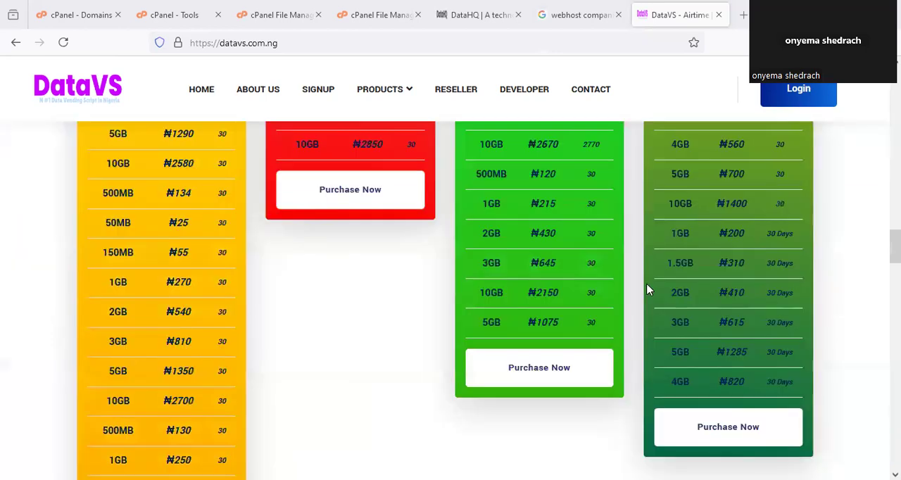
scroll(649, 292, down, 5)
scroll(652, 289, down, 2)
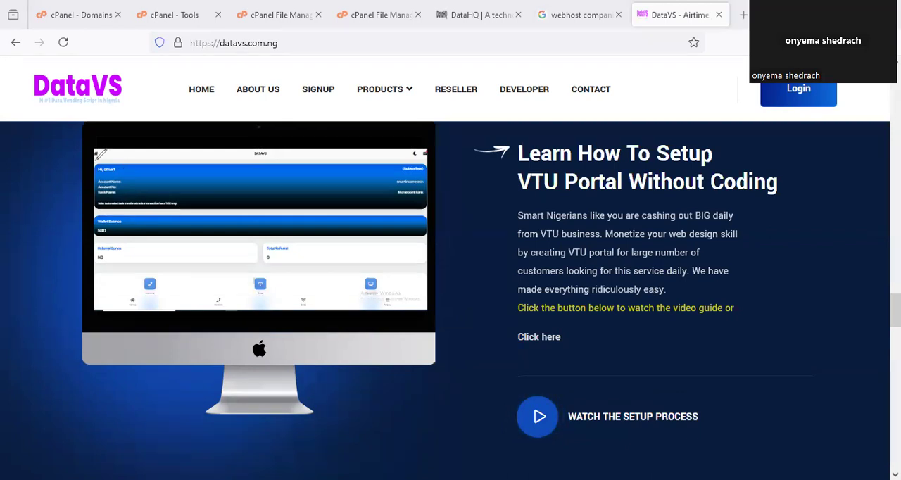
mouse_move(101, 154)
mouse_down()
mouse_move(310, 301)
mouse_move(282, 156)
mouse_up()
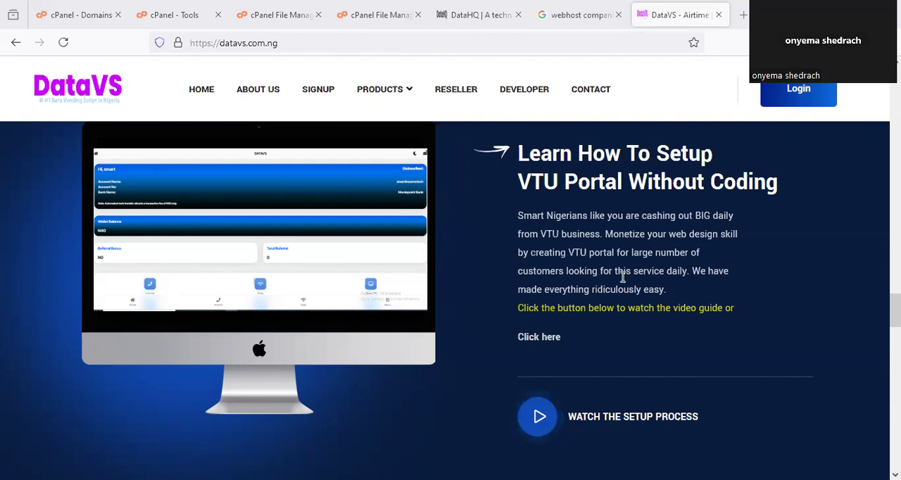
- Examine the Data VTU Script Packages and circle the VTUScript Plan's price
scroll(622, 278, down, 5)
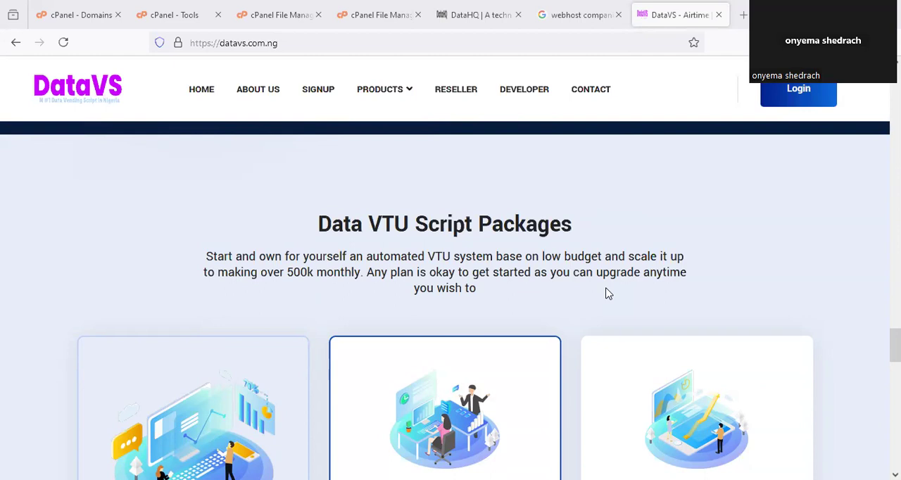
scroll(609, 293, down, 2)
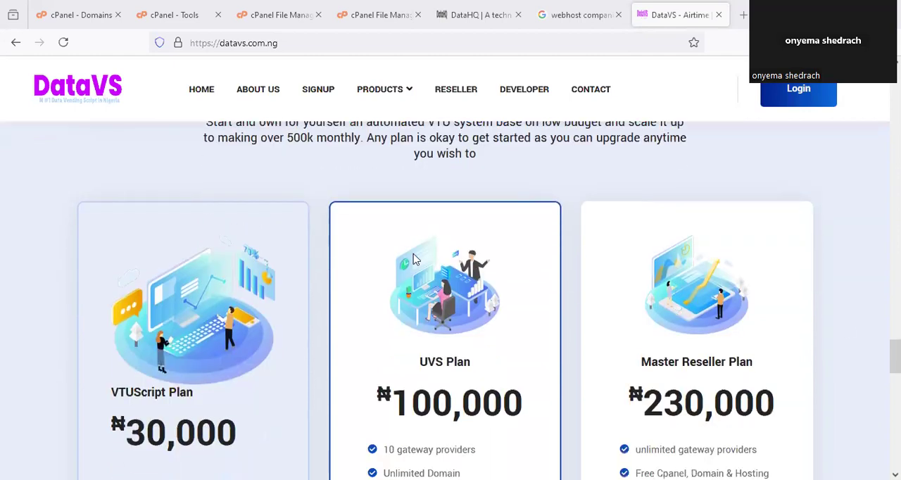
scroll(415, 257, down, 1)
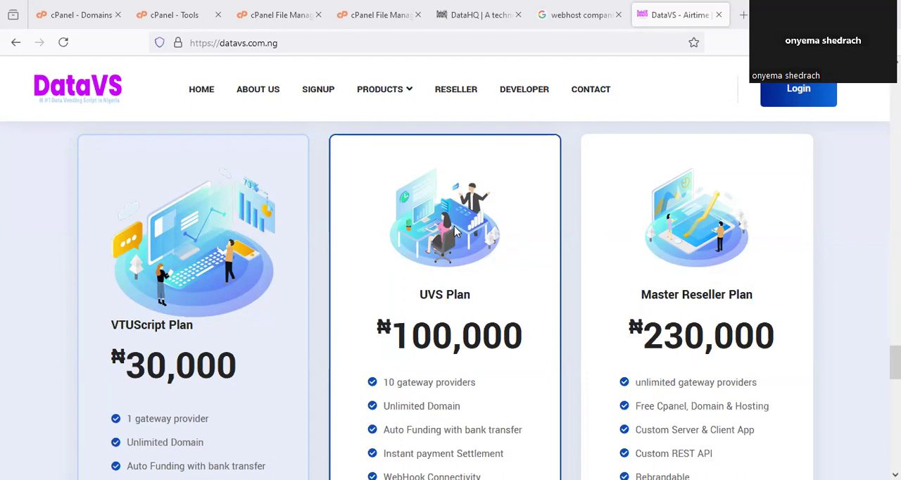
scroll(387, 253, down, 1)
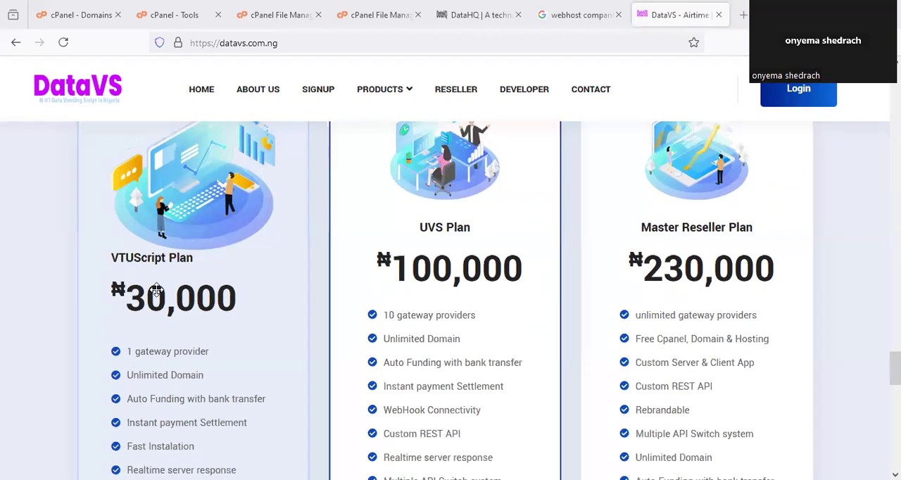
mouse_move(127, 283)
mouse_down()
mouse_move(229, 273)
mouse_move(272, 226)
mouse_up()
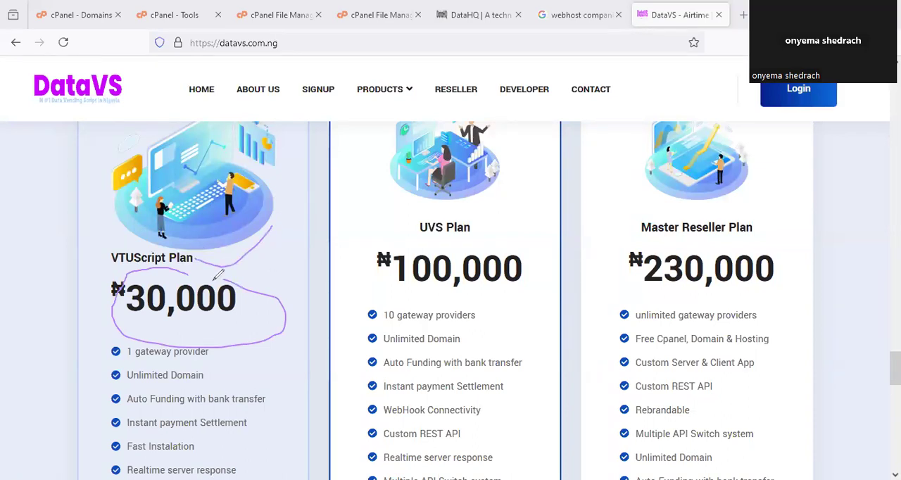
scroll(245, 284, down, 3)
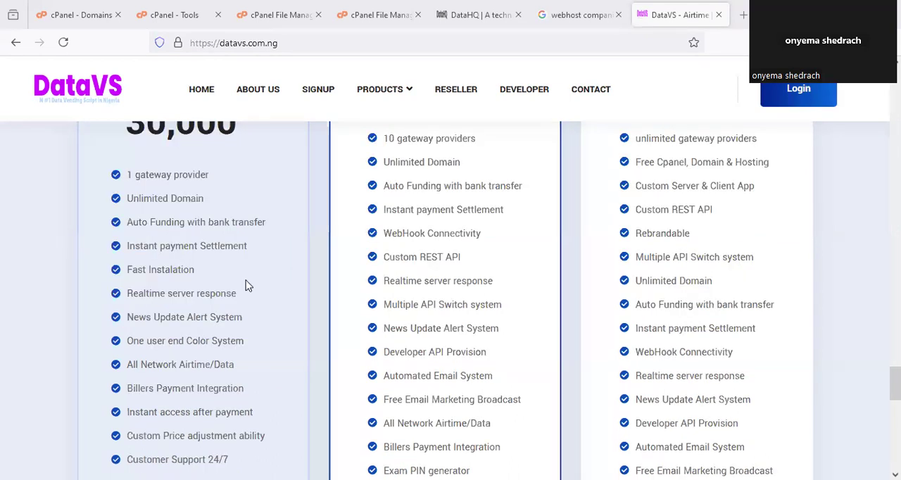
scroll(279, 235, up, 2)
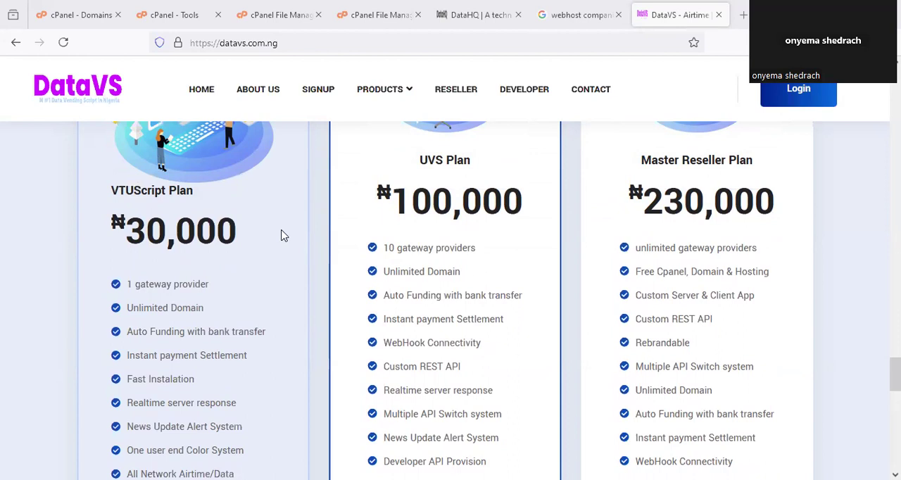
scroll(284, 240, down, 1)
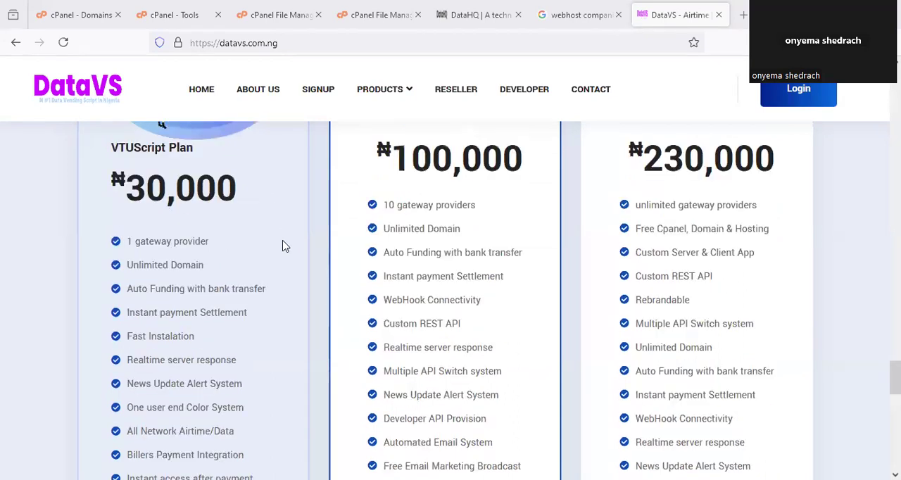
scroll(286, 245, up, 1)
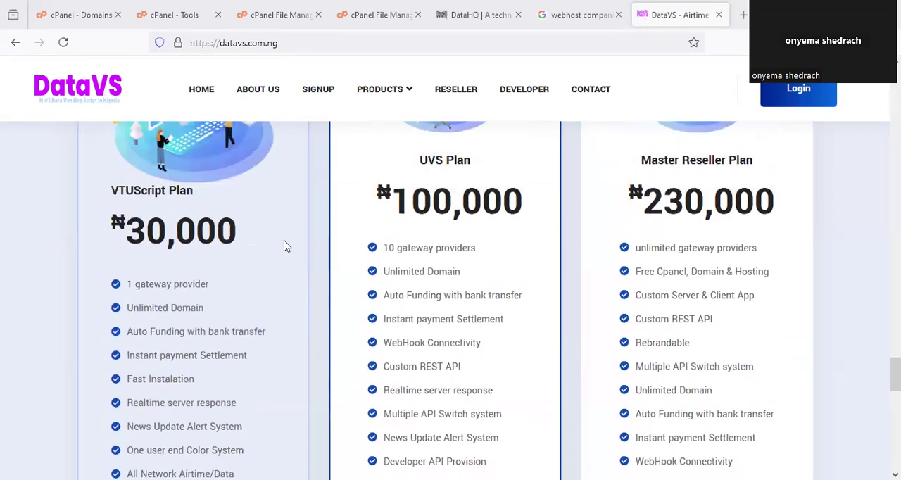
scroll(285, 246, down, 2)
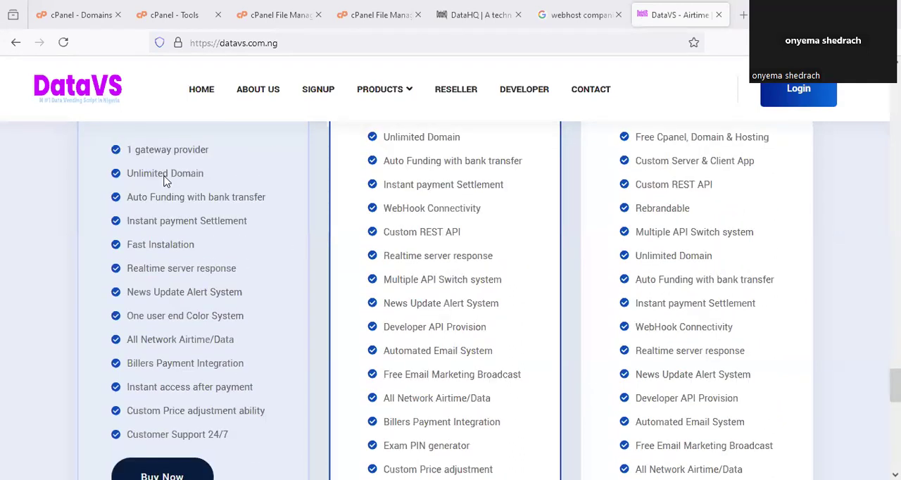
- Go through the VTUScript Plan's features, underlining items from the gateway provider down to the custom price adjustment ability
drag(145, 157, 207, 156)
drag(129, 183, 197, 180)
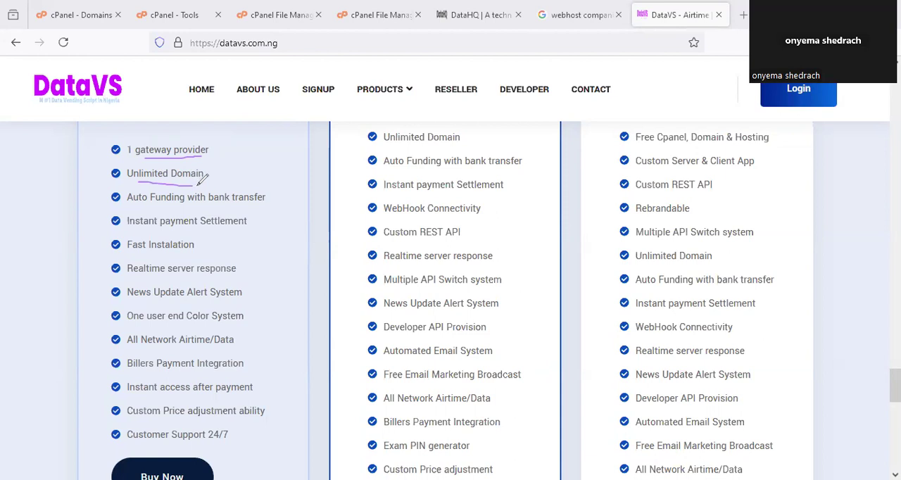
drag(189, 208, 261, 205)
drag(208, 231, 232, 229)
drag(162, 255, 186, 256)
drag(141, 281, 220, 279)
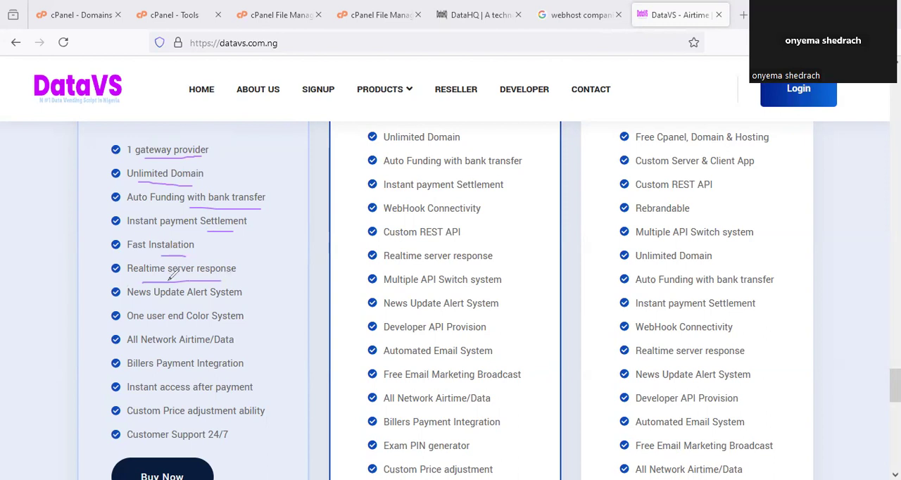
drag(177, 305, 205, 305)
drag(228, 329, 258, 324)
mouse_move(203, 354)
mouse_down()
mouse_move(239, 351)
mouse_move(271, 312)
mouse_up()
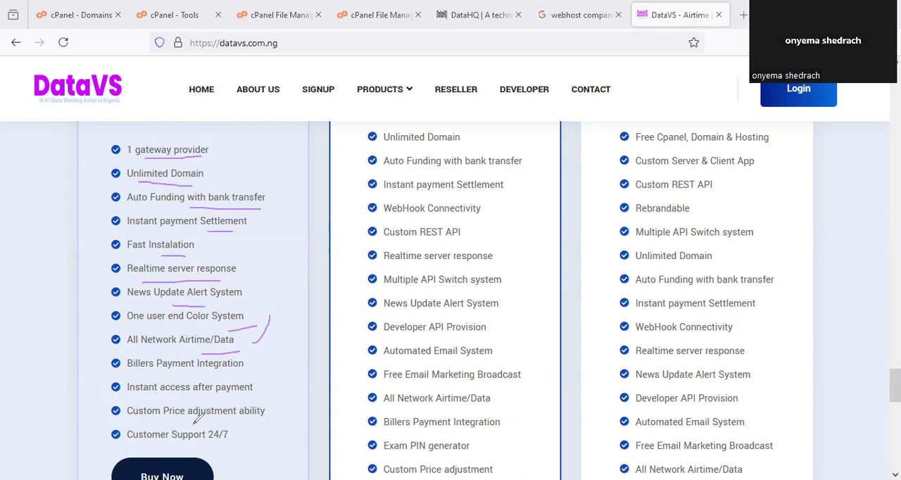
drag(191, 424, 255, 422)
- Check the end of the VTUScript Plan's feature list, then return to its price and mark it
scroll(276, 253, down, 1)
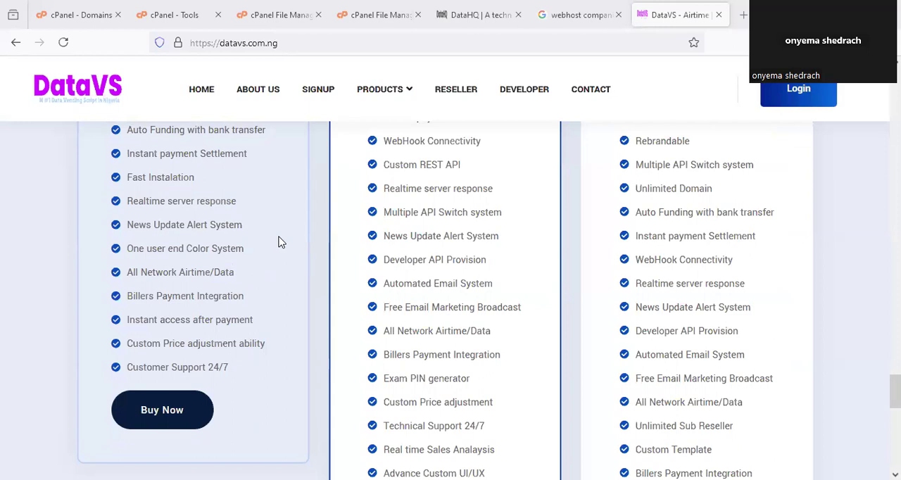
scroll(285, 299, up, 1)
scroll(285, 299, up, 4)
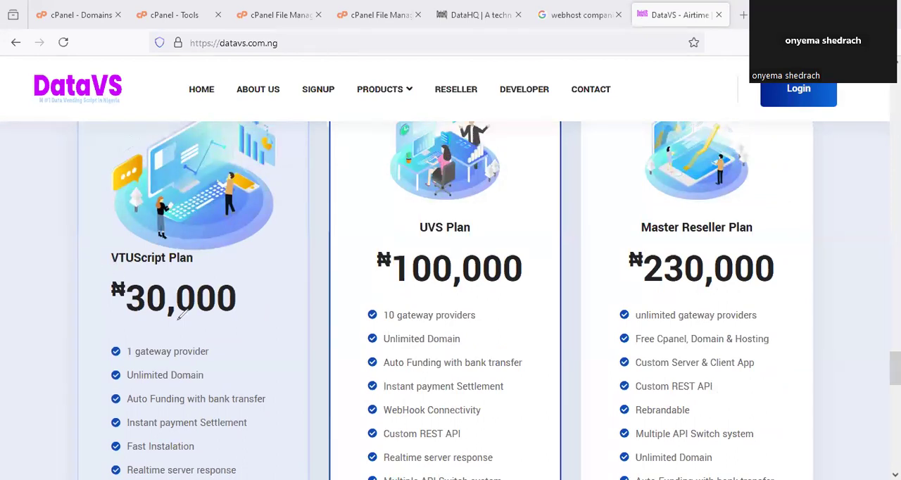
drag(178, 319, 113, 259)
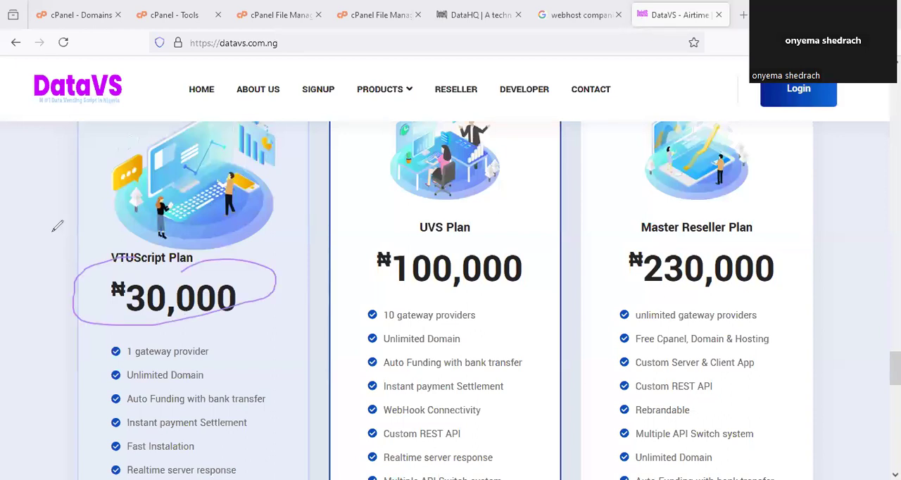
- Switch to the Google results for "webhost companies in nigeria" and look through the listed hosting providers
click(567, 15)
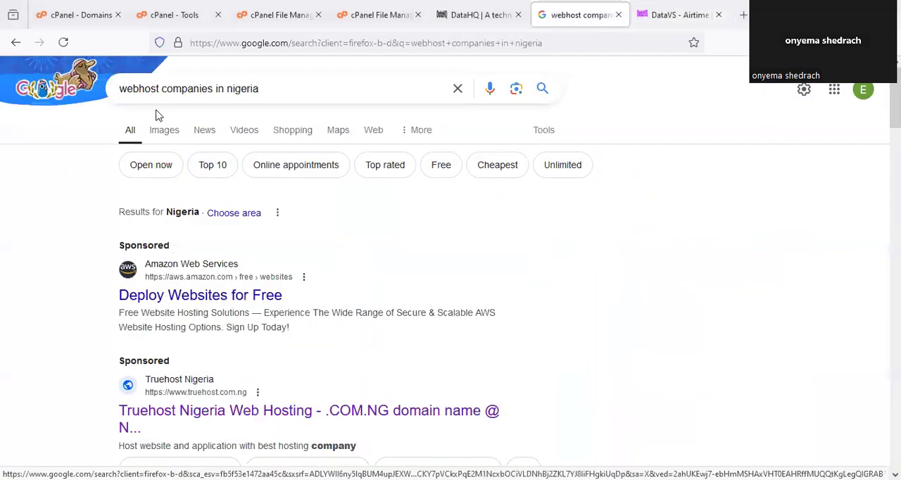
scroll(352, 257, down, 2)
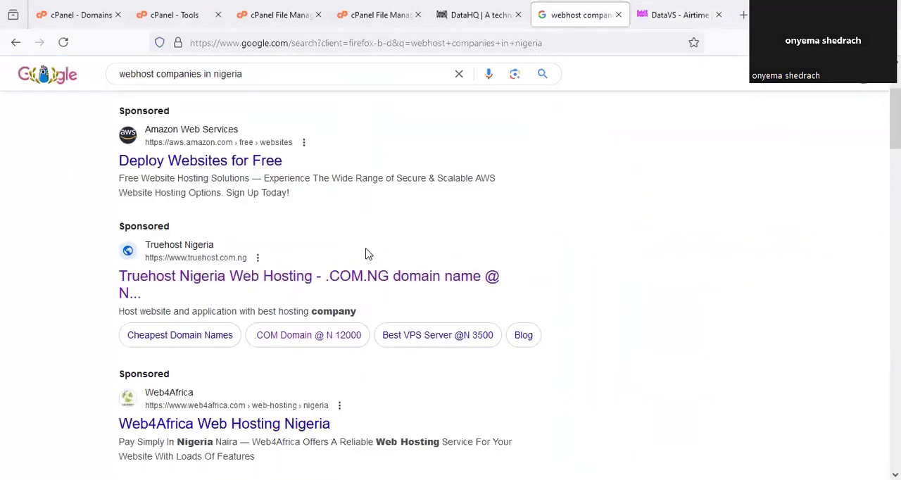
scroll(369, 252, down, 4)
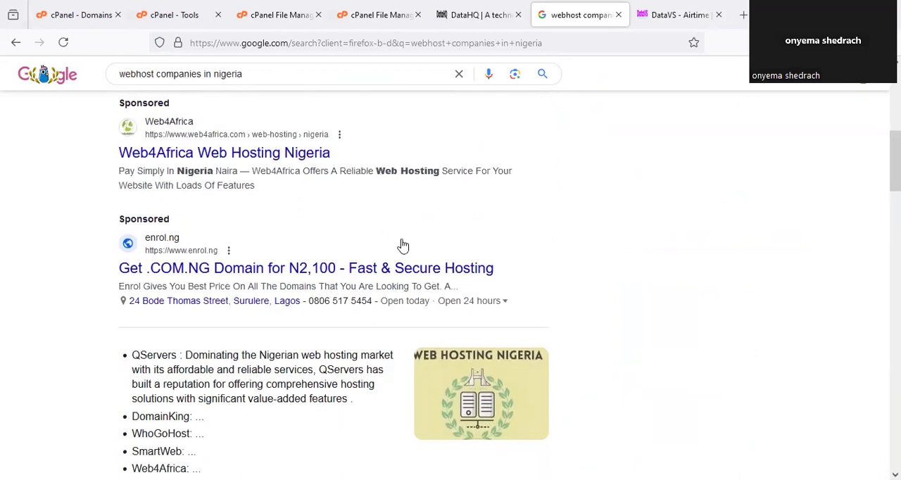
scroll(401, 246, down, 11)
scroll(407, 242, down, 6)
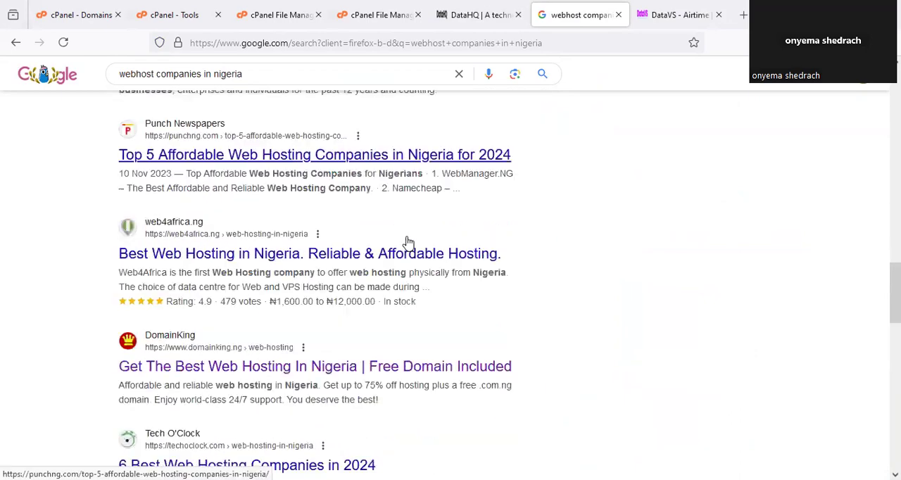
scroll(408, 243, up, 1)
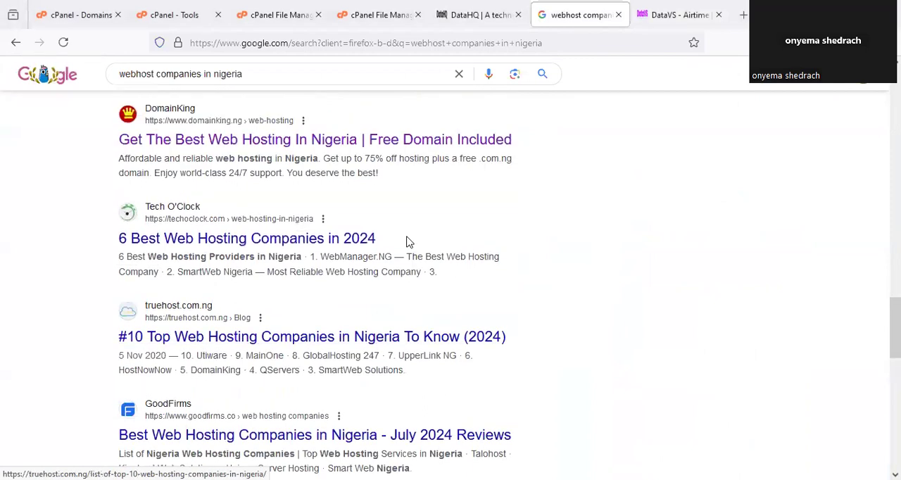
- Look further down the web hosting results and circle the "webhost companies in nigeria" search query
scroll(408, 242, down, 3)
scroll(390, 307, down, 4)
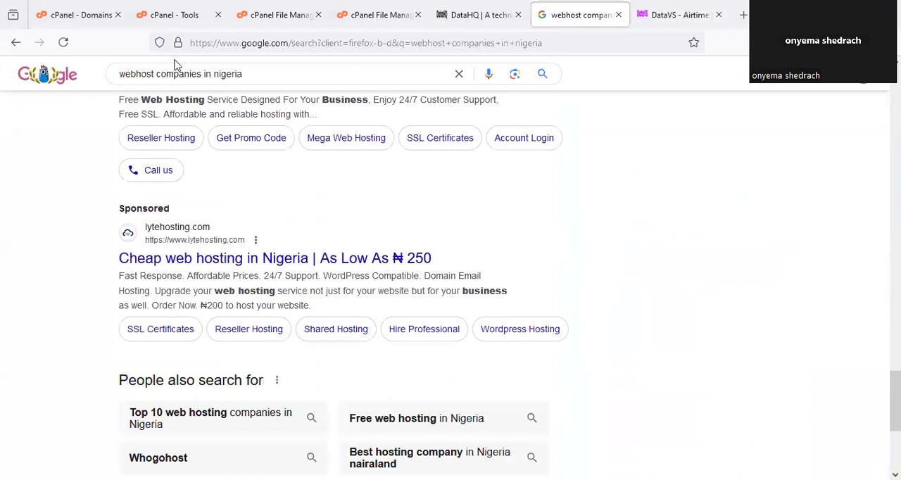
mouse_move(177, 64)
mouse_down()
mouse_move(298, 74)
mouse_move(169, 68)
mouse_up()
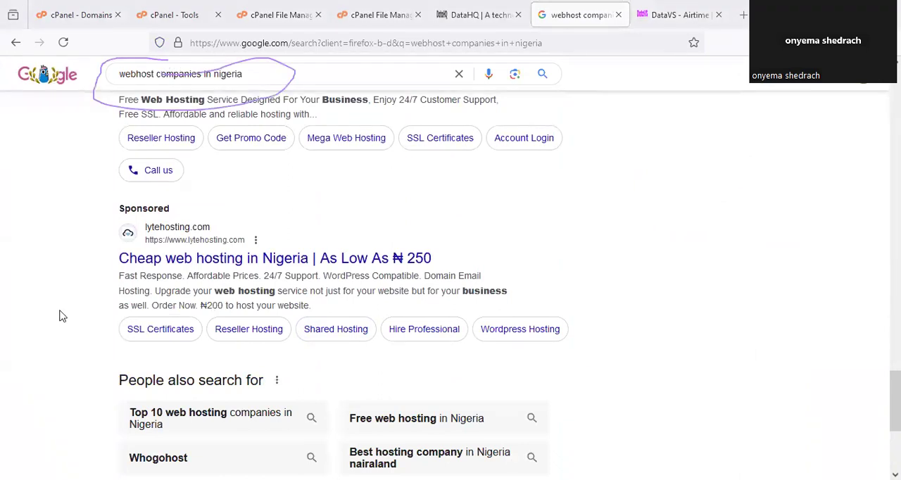
- Go through the hosting results again, from the Amazon Web Services and Truehost ads to the netlightsystems and lytehosting ads
scroll(535, 257, down, 15)
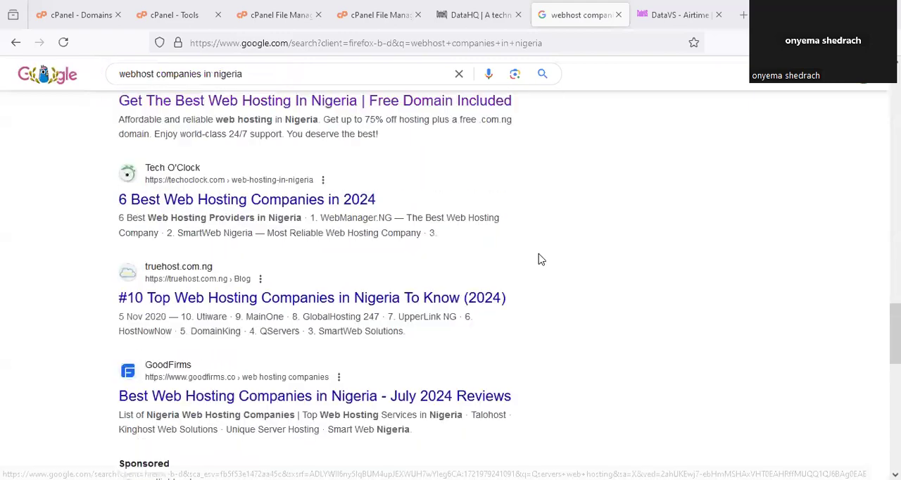
scroll(539, 260, up, 15)
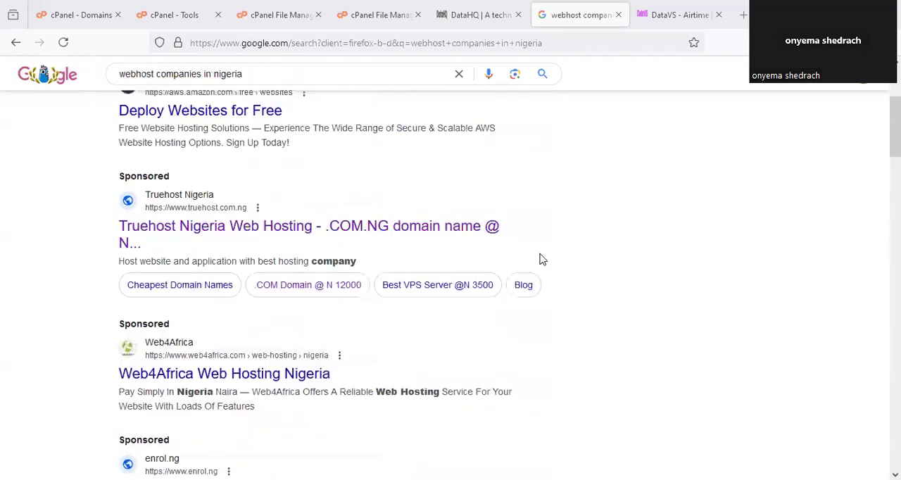
scroll(542, 259, up, 4)
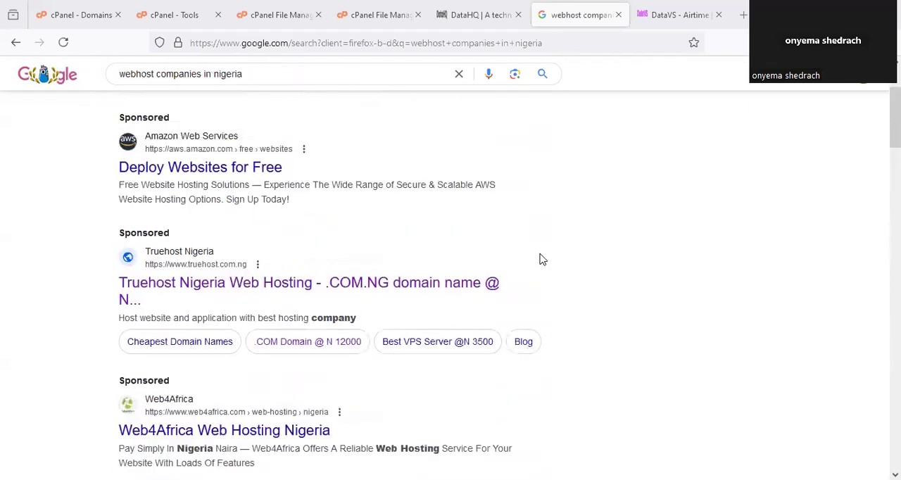
scroll(542, 259, down, 5)
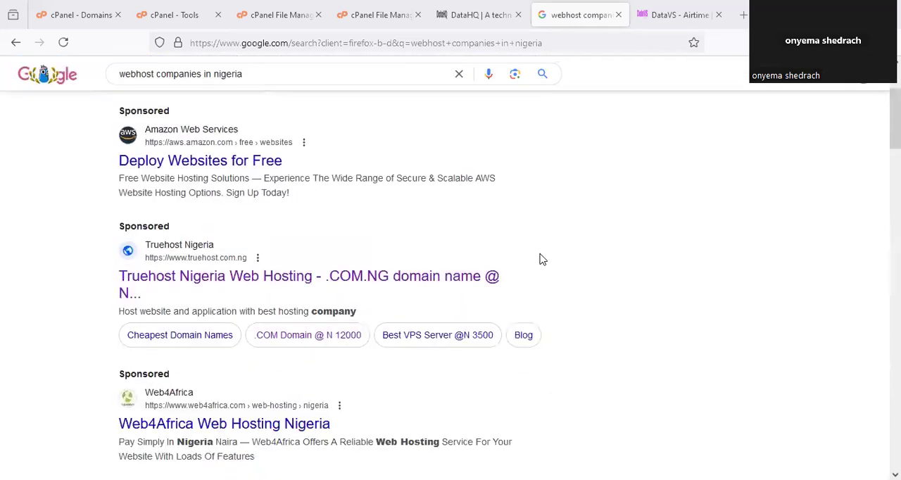
scroll(542, 259, down, 9)
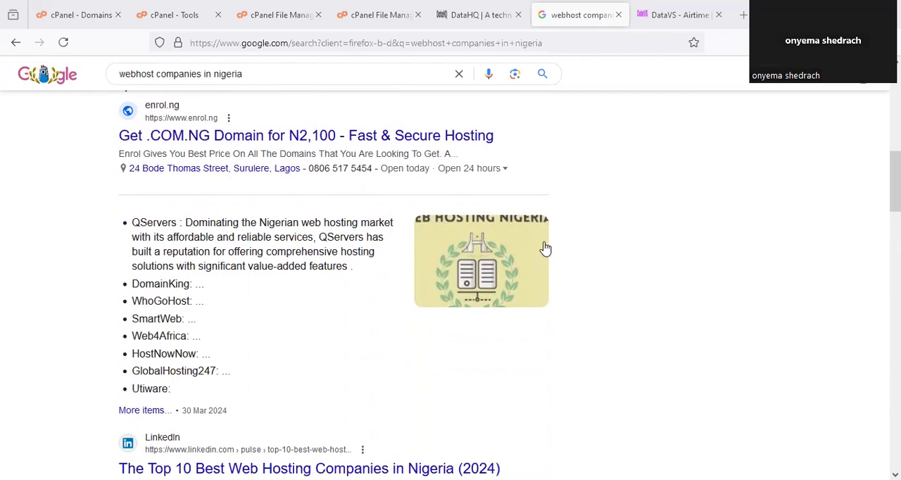
scroll(545, 248, down, 12)
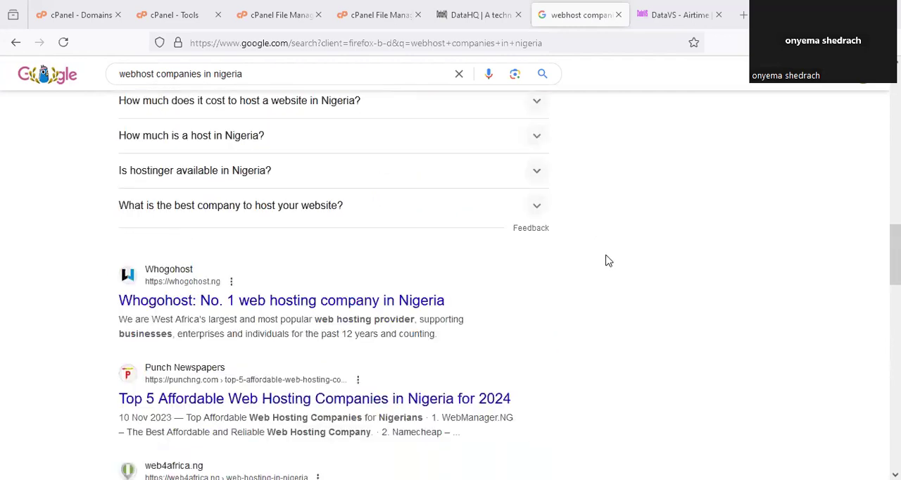
scroll(608, 261, down, 3)
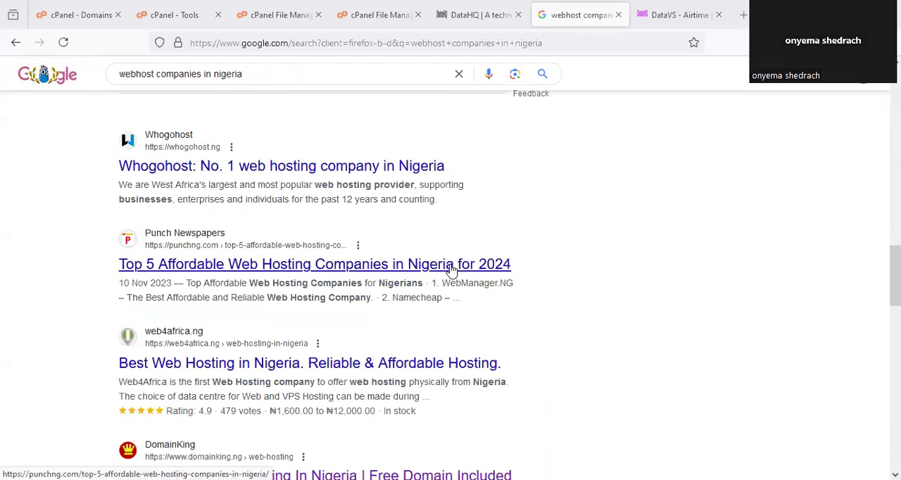
scroll(451, 269, down, 12)
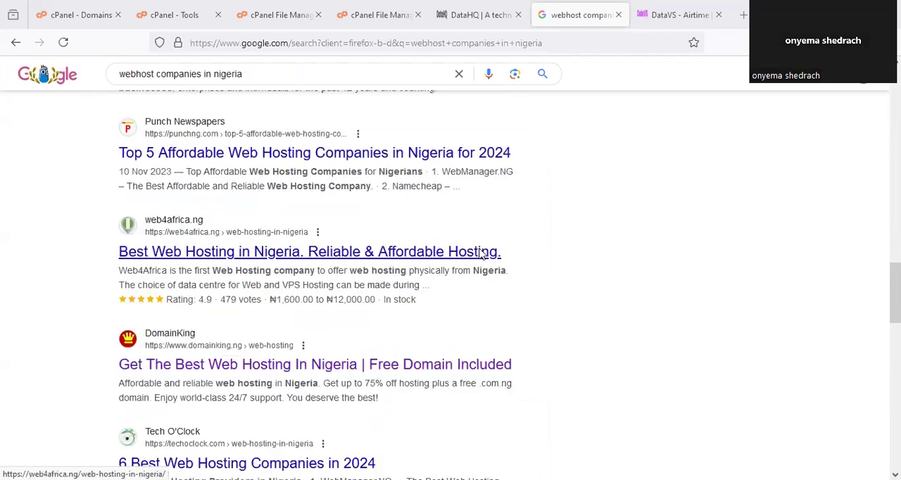
scroll(507, 238, down, 2)
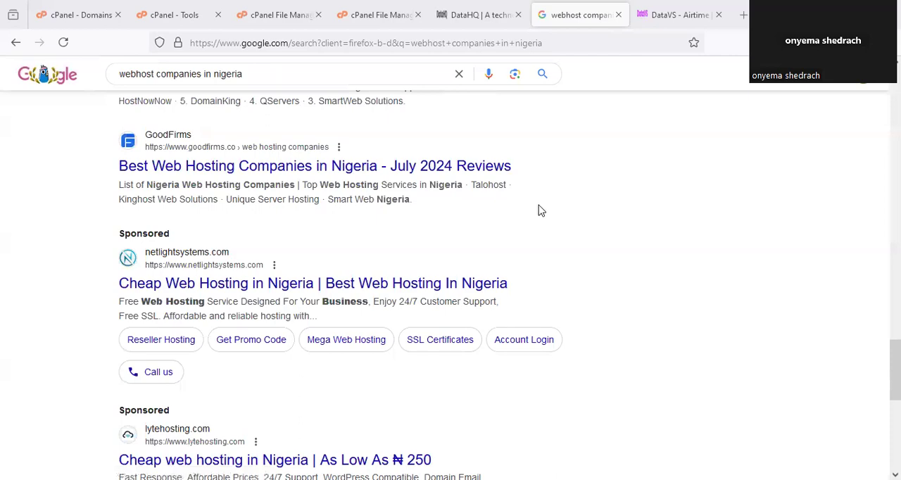
scroll(553, 223, up, 6)
scroll(553, 223, up, 15)
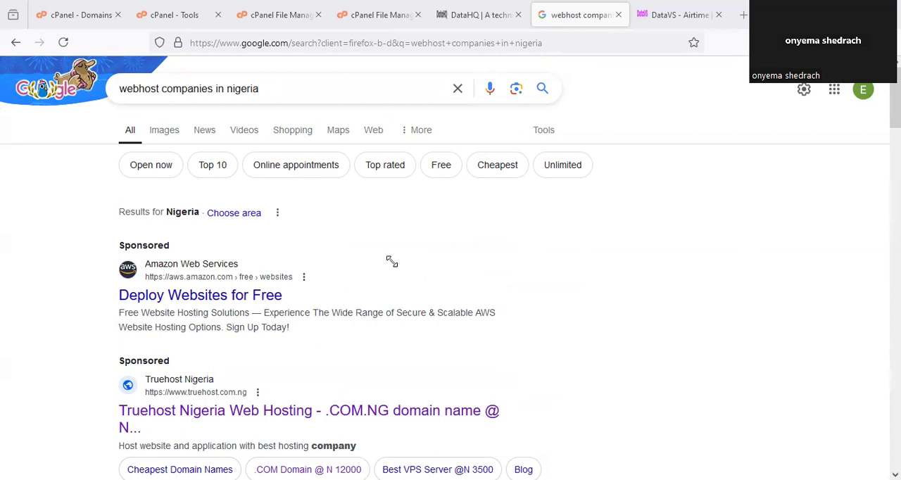
- Switch to the cPanel Tools page and circle the cPanel logo
click(274, 17)
click(380, 16)
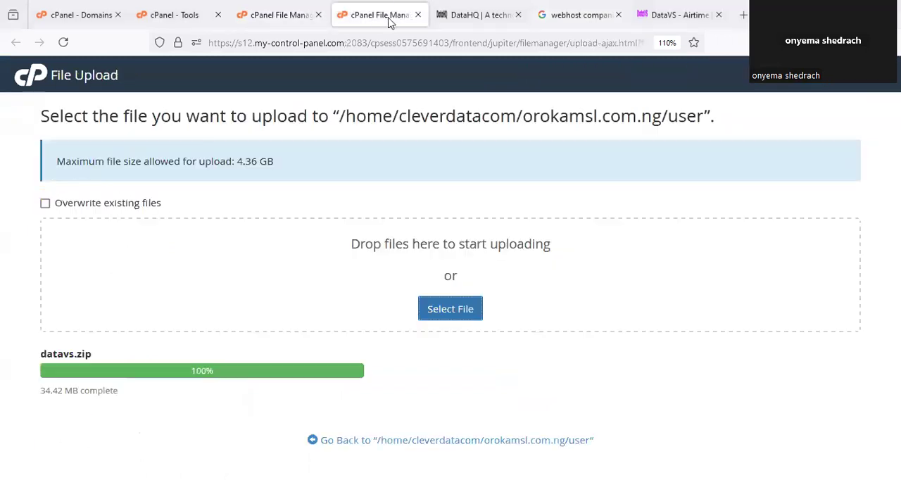
click(179, 18)
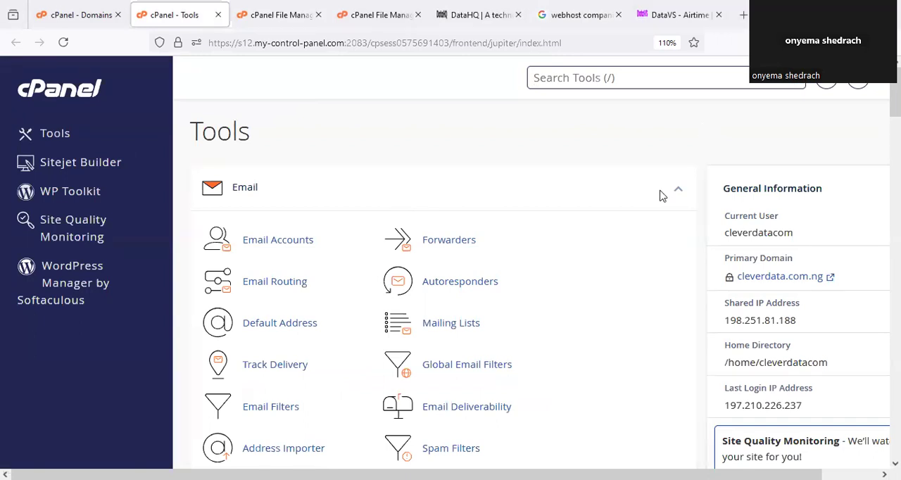
drag(88, 68, 102, 76)
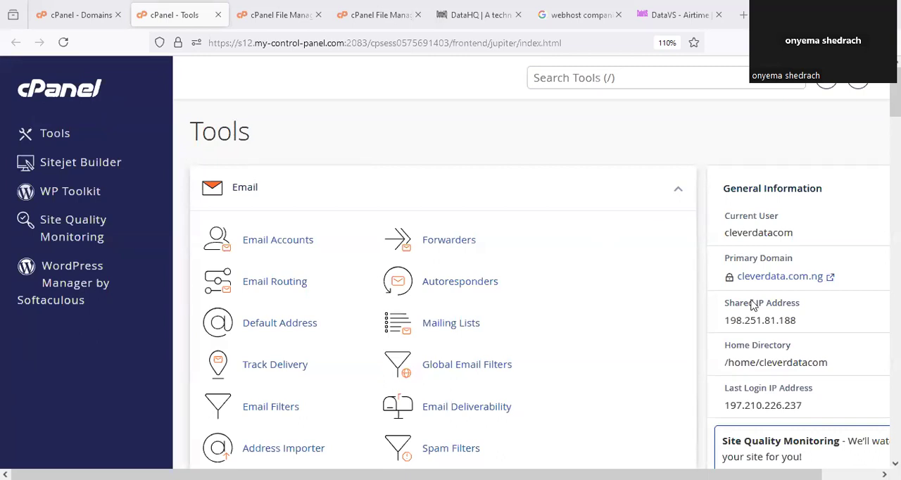
- Look over the cPanel tools and account statistics down to the Databases section, and return to the start of the page
scroll(573, 296, down, 5)
scroll(573, 296, down, 20)
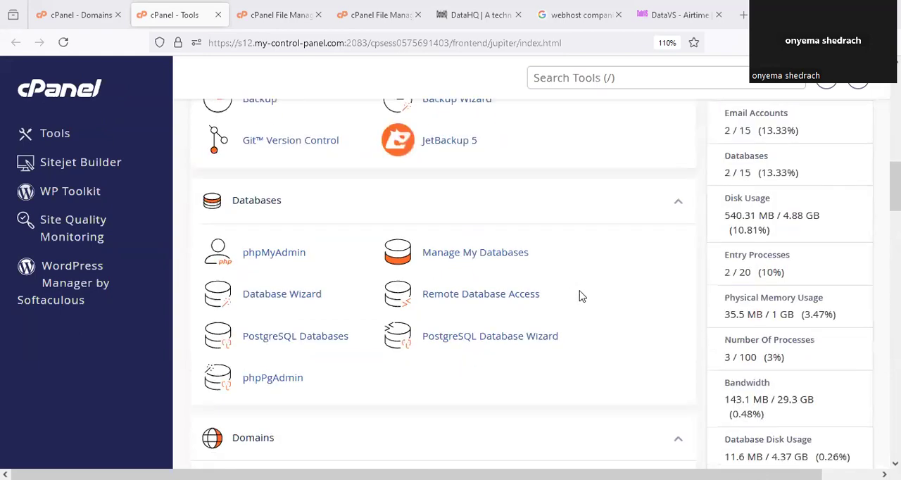
scroll(587, 296, up, 6)
scroll(583, 297, down, 9)
scroll(584, 299, up, 15)
scroll(588, 302, up, 15)
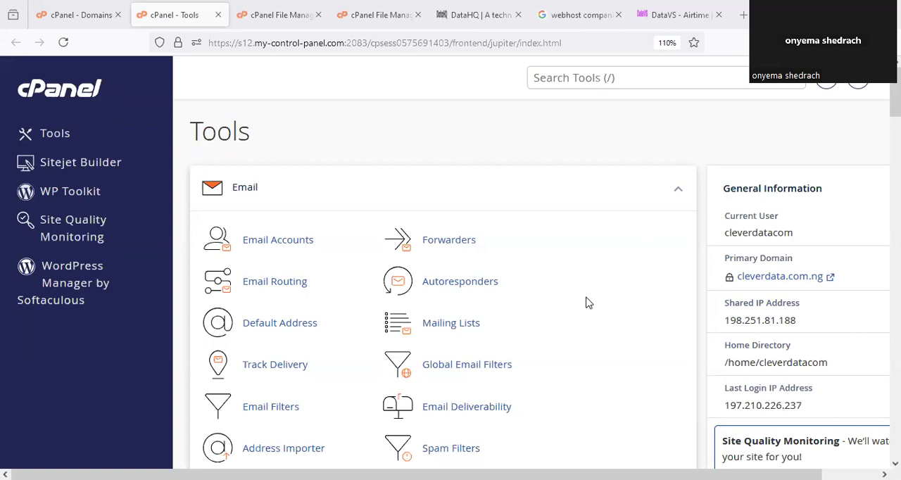
- Find the Files section among the cPanel tools and circle the Files heading and File Manager
scroll(588, 303, down, 3)
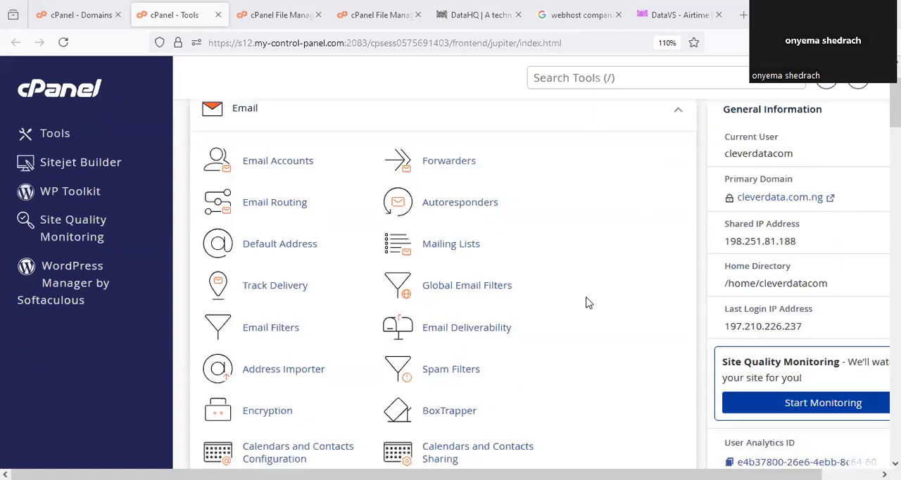
scroll(588, 302, down, 1)
scroll(588, 303, up, 4)
scroll(589, 302, down, 8)
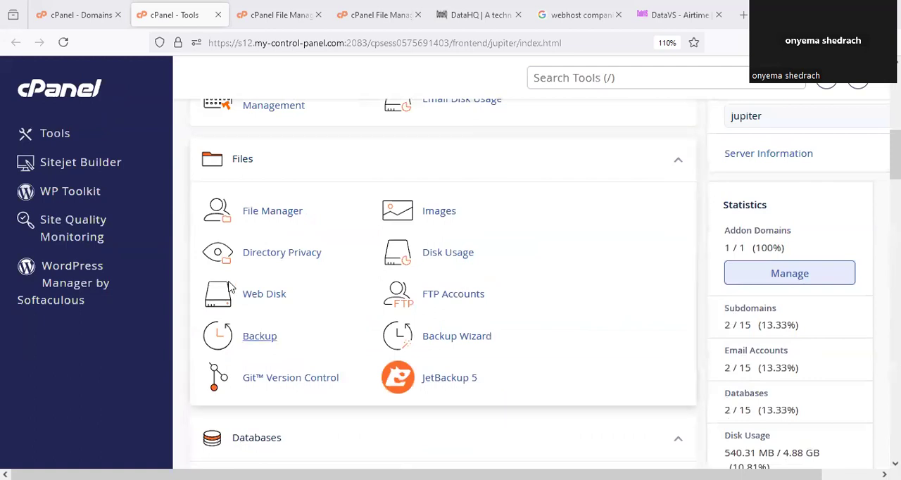
mouse_move(253, 135)
mouse_down()
mouse_move(193, 170)
mouse_move(245, 209)
mouse_move(255, 159)
mouse_up()
mouse_move(282, 220)
mouse_down()
mouse_move(304, 233)
mouse_move(291, 189)
mouse_up()
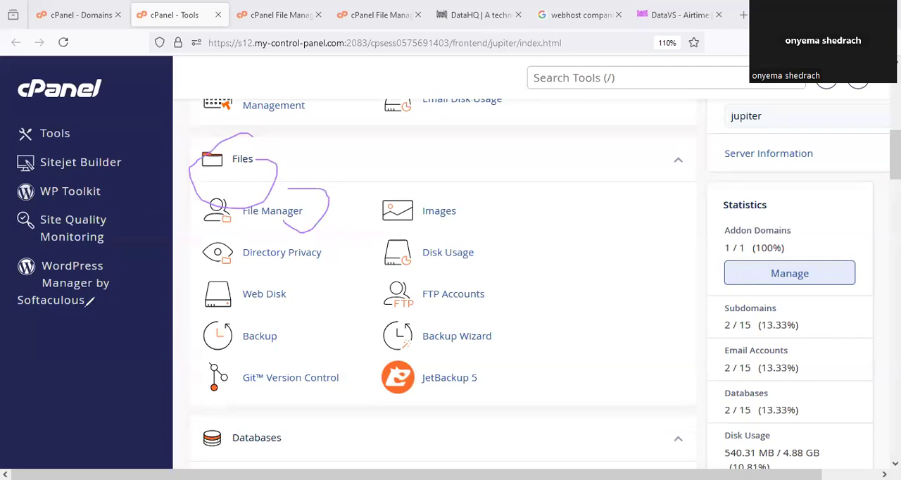
- Switch to the cPanel File Manager and collapse and re-expand the orokamsl.com.ng folder in the directory tree
click(296, 13)
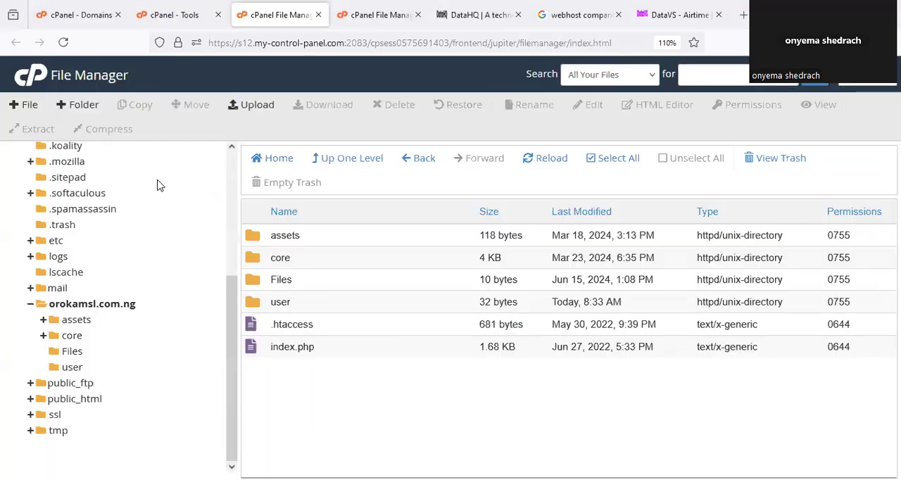
click(30, 304)
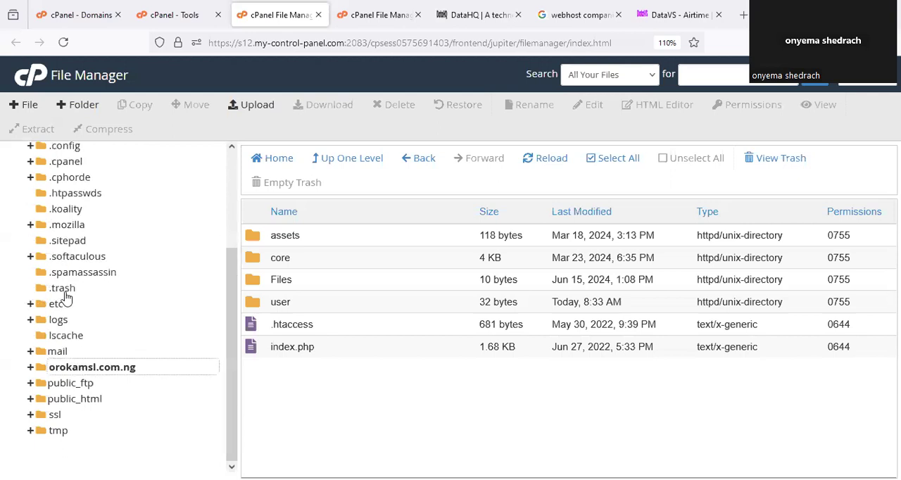
scroll(139, 239, up, 3)
scroll(141, 269, down, 3)
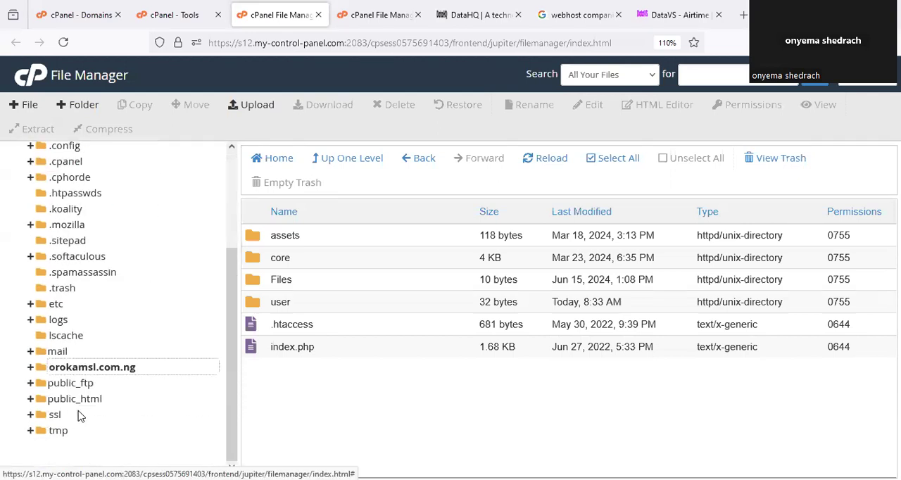
click(83, 367)
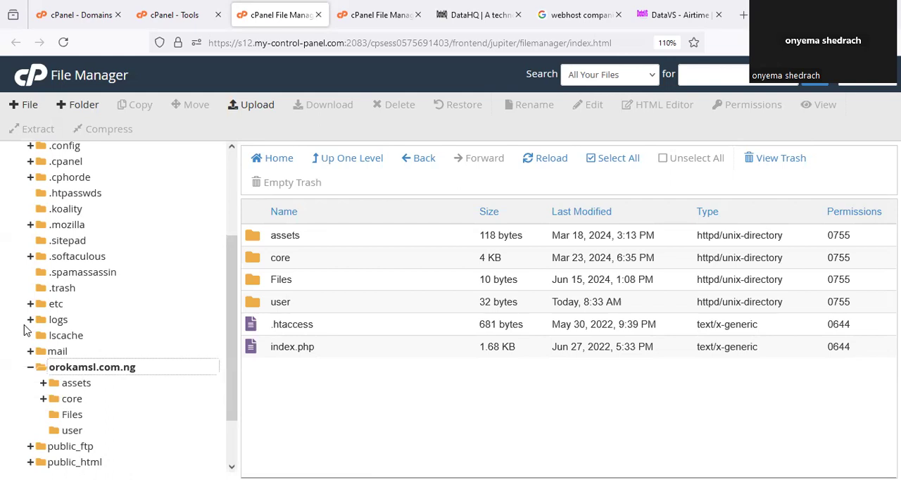
- Copy the orokamsl.com.ng path from the New Folder dialog and open that site in a new browser tab
click(79, 104)
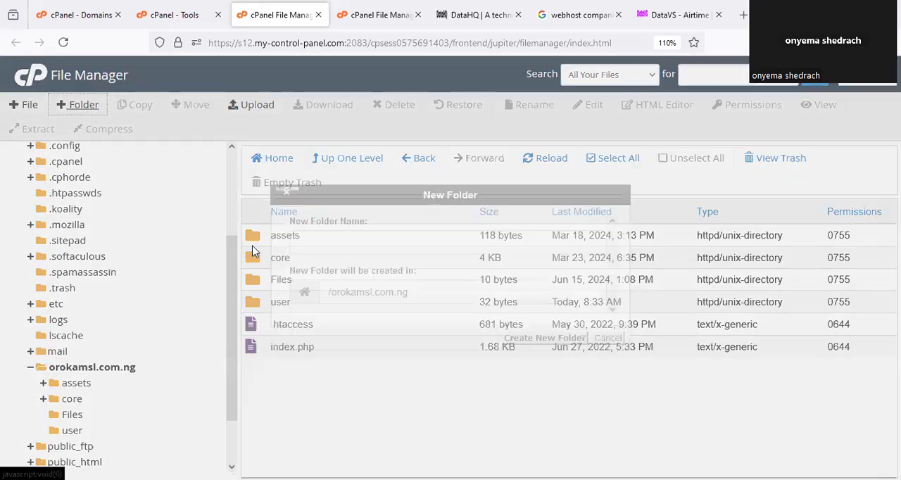
drag(432, 298, 326, 297)
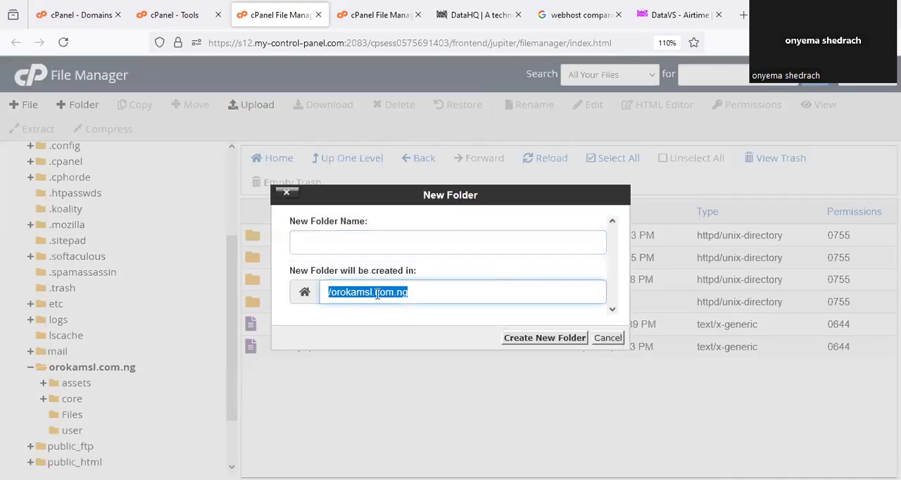
right_click(380, 292)
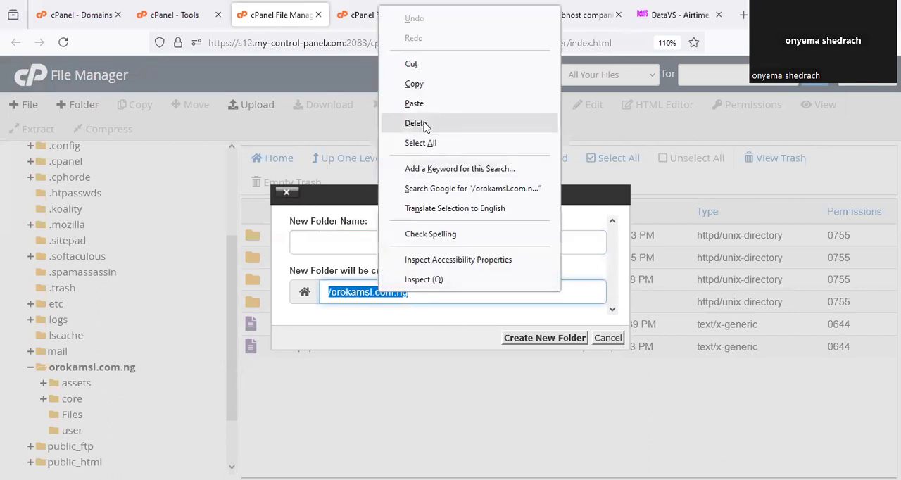
click(427, 94)
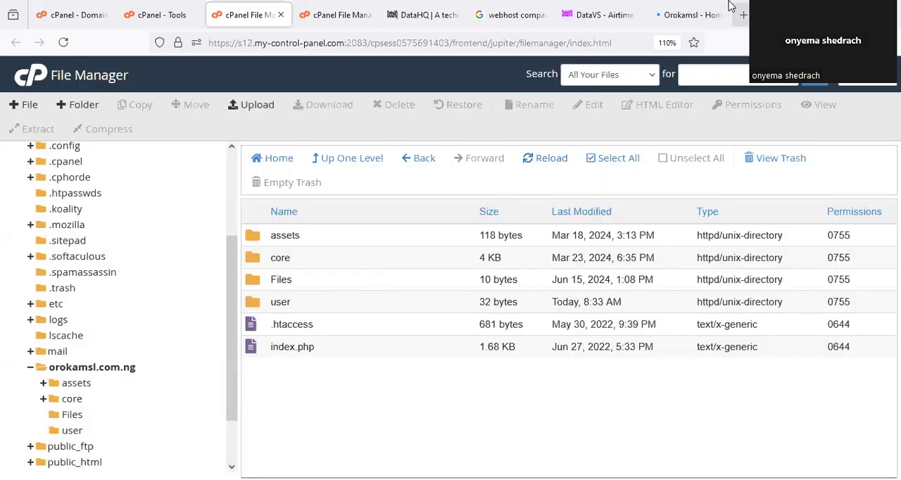
click(691, 15)
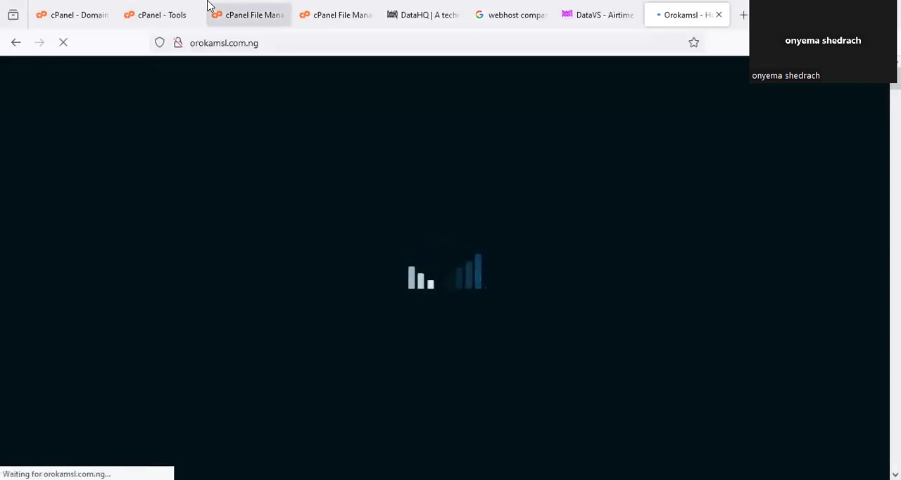
- Return to the File Manager and point out the folders and files that make up the orokamsl.com.ng site
click(248, 10)
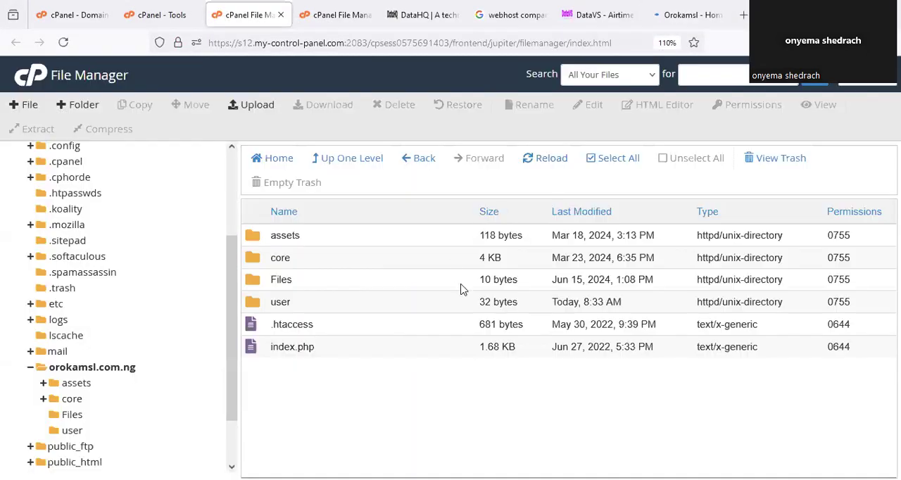
double_click(328, 295)
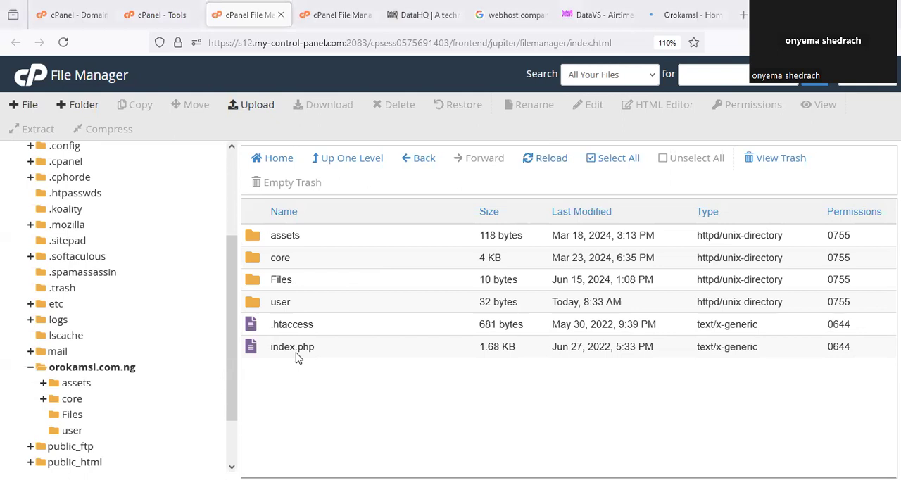
mouse_move(243, 228)
mouse_down()
mouse_move(496, 257)
mouse_move(280, 232)
mouse_up()
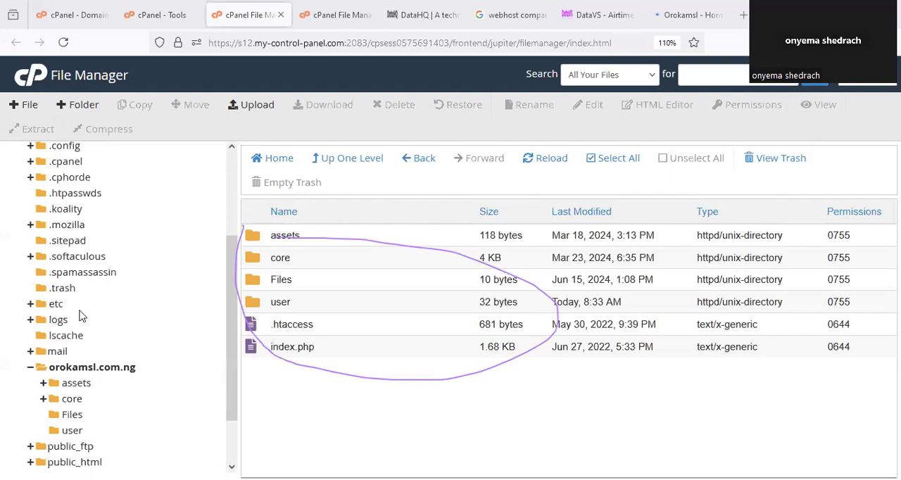
- On the cPanel Domains page, try out the new-domain form with the name app.n and return to the domain list
click(168, 13)
click(73, 14)
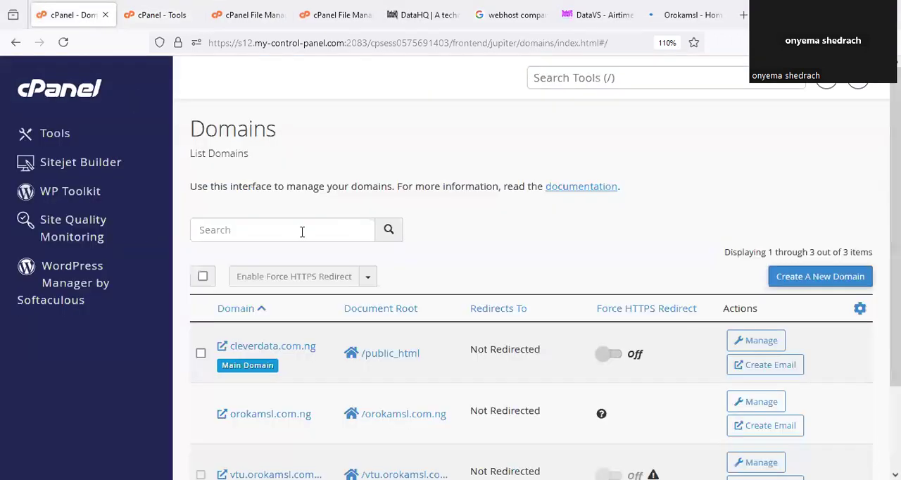
click(809, 281)
click(284, 294)
text(a)
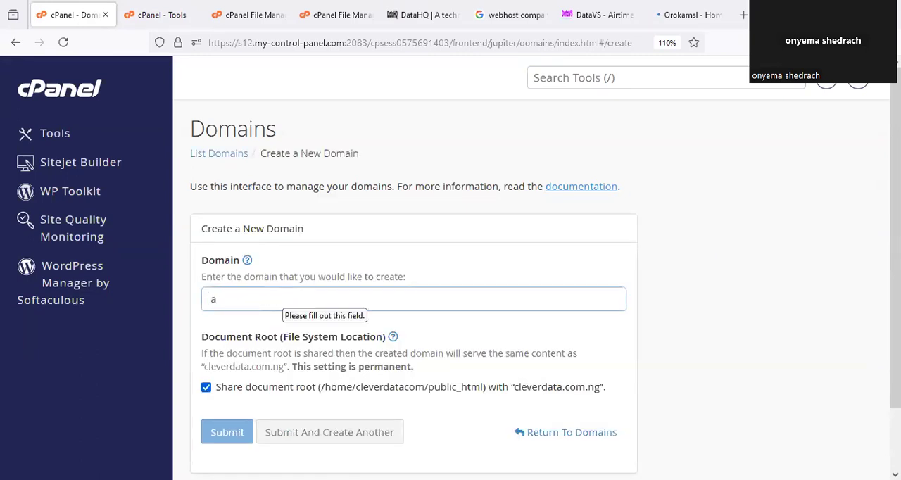
text(pp.n)
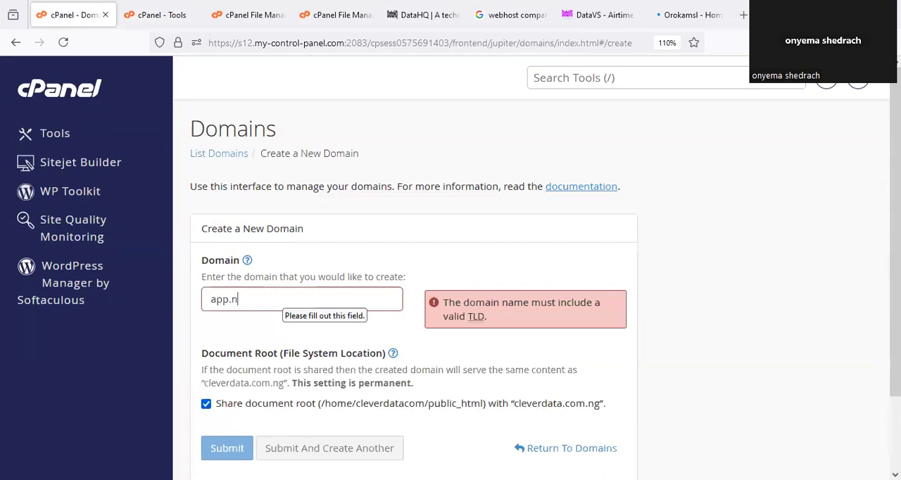
key(BackSpace)
key(BackSpace)
key(BackSpace)
key(BackSpace)
key(BackSpace)
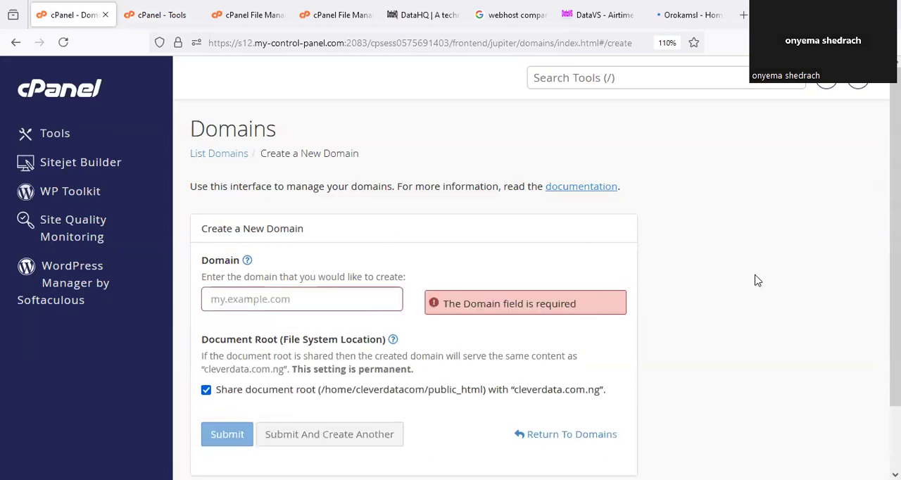
scroll(746, 295, down, 2)
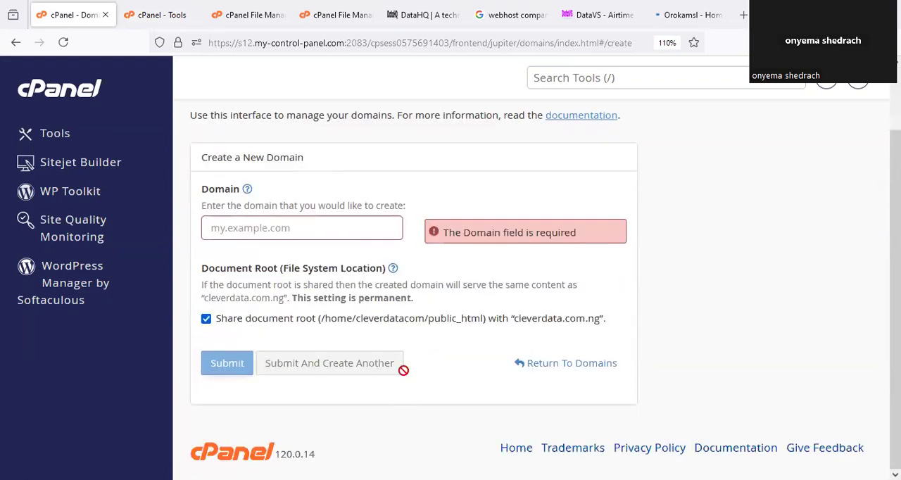
click(560, 370)
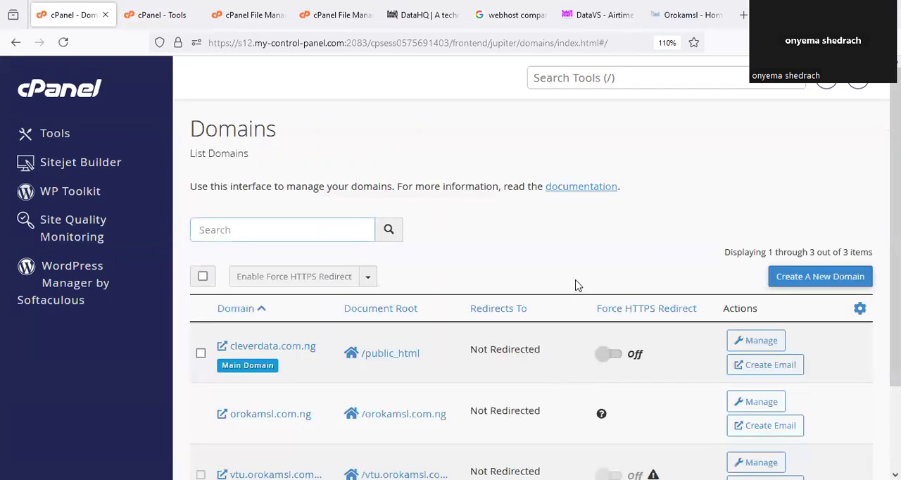
- Find the vtu.orokamsl subdomain in the domain list and circle its name
scroll(581, 287, down, 3)
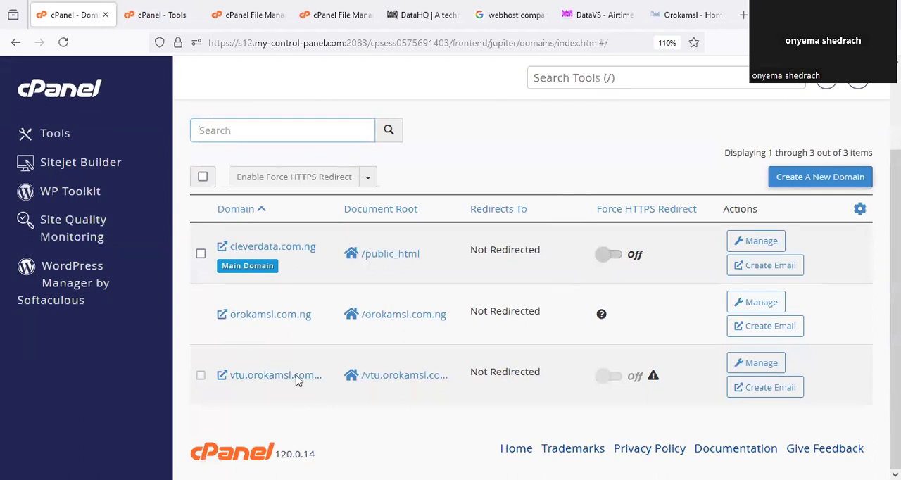
mouse_move(253, 350)
mouse_down()
mouse_move(258, 397)
mouse_move(297, 394)
mouse_move(322, 372)
mouse_move(294, 358)
mouse_up()
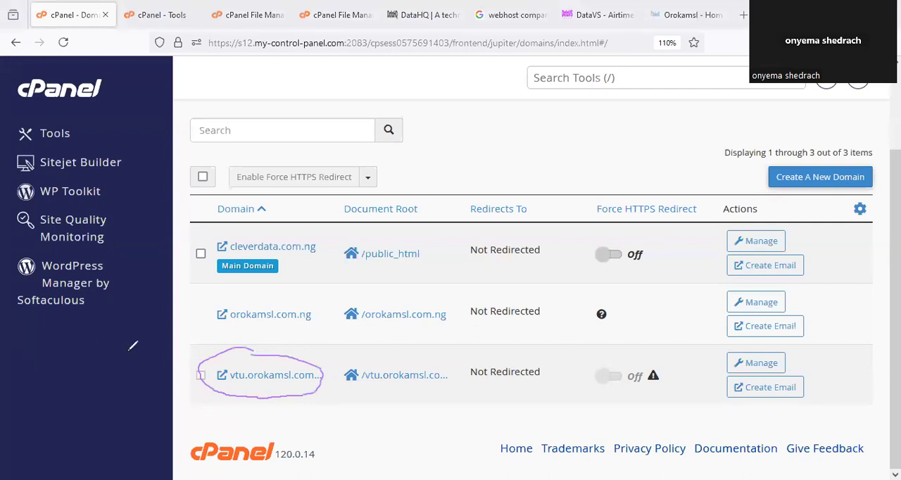
- Return to the File Manager, open the user folder inside orokamsl.com.ng and circle the Upload option
click(243, 15)
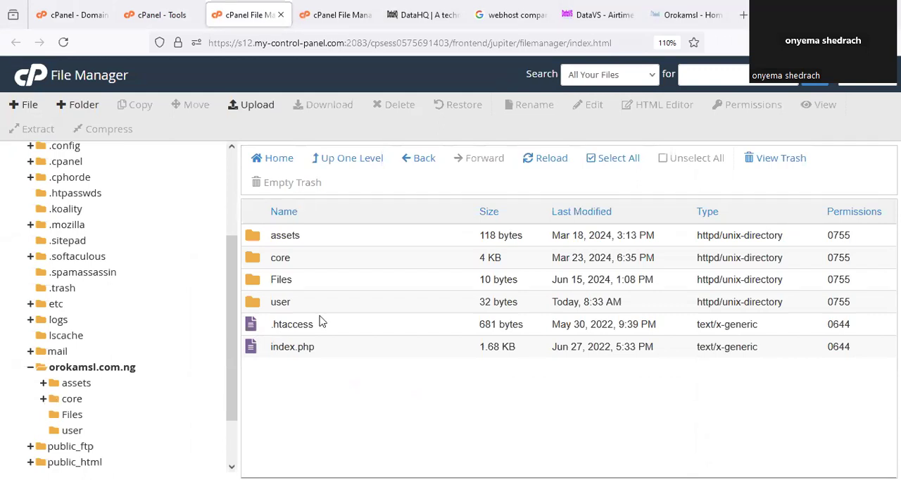
mouse_move(285, 290)
mouse_down()
mouse_move(303, 304)
mouse_move(258, 286)
mouse_up()
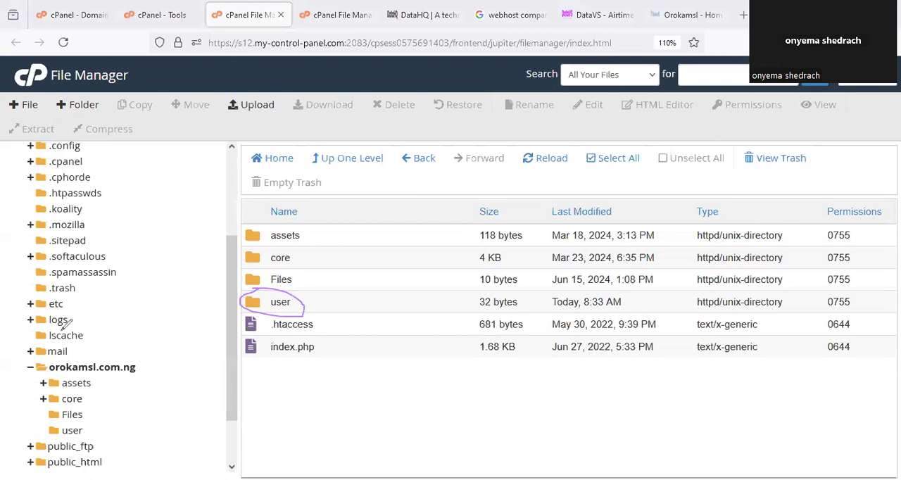
click(71, 430)
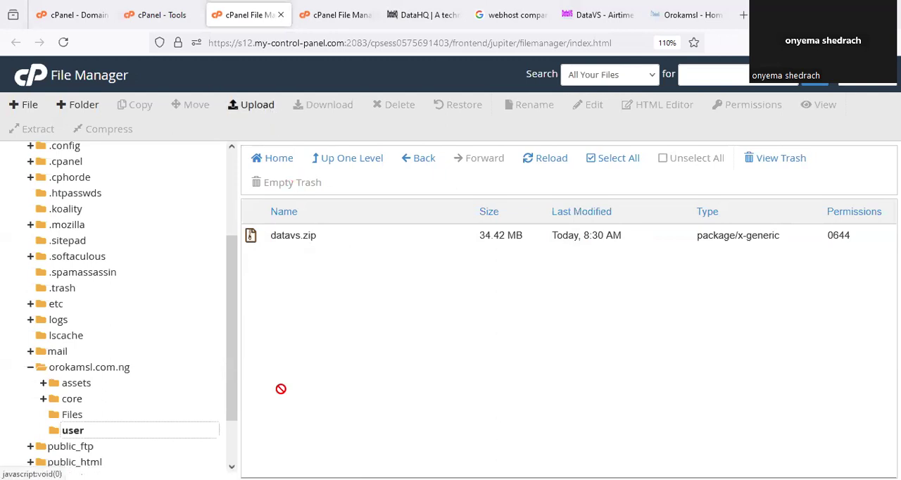
mouse_move(280, 87)
mouse_down()
mouse_move(200, 77)
mouse_move(293, 81)
mouse_up()
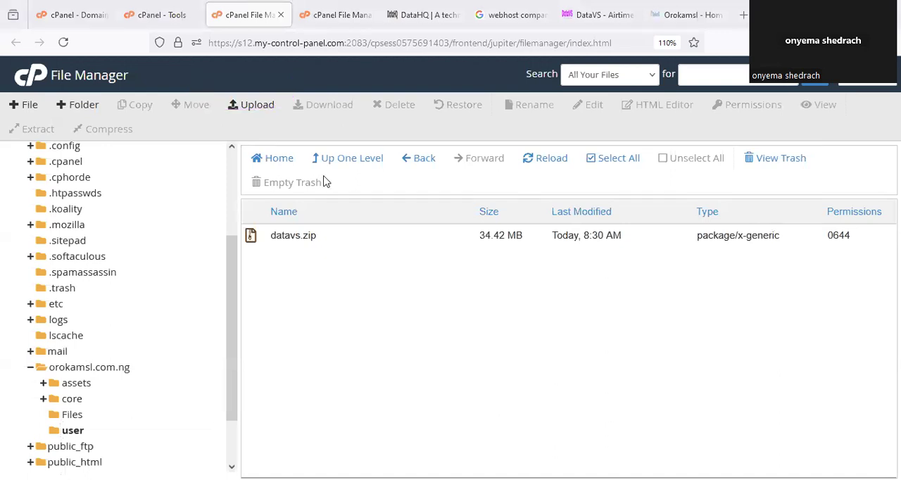
- Switch to the DataVS site, circle the VTUScript Plan and return to the File Manager
click(593, 11)
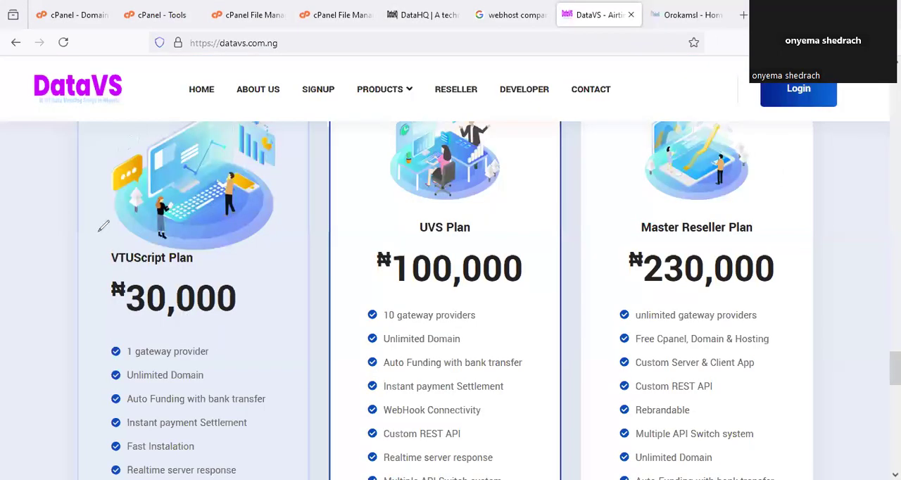
drag(236, 226, 118, 227)
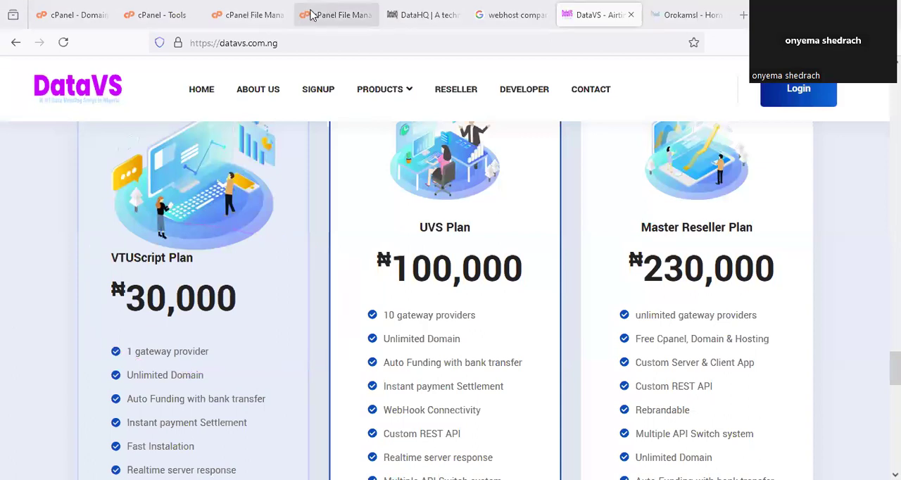
click(253, 14)
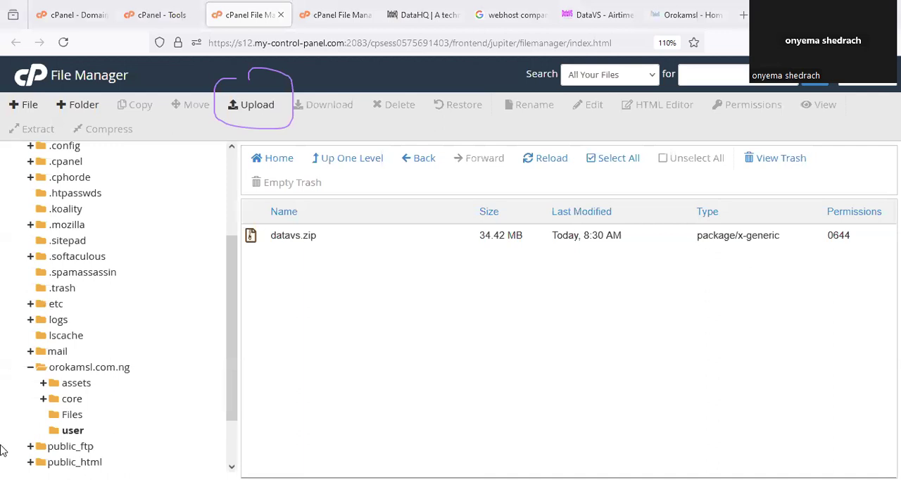
- Create a new folder named vtuapp inside orokamsl.com.ng and circle it in the file list
click(89, 367)
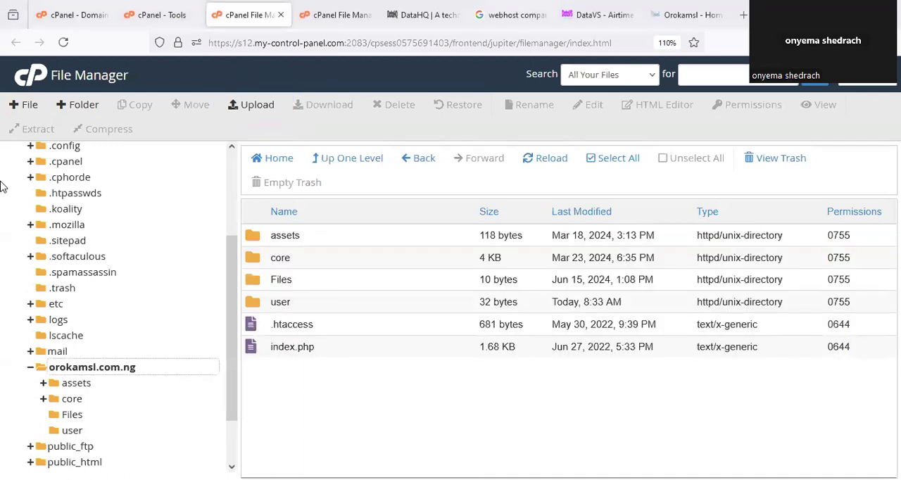
click(106, 368)
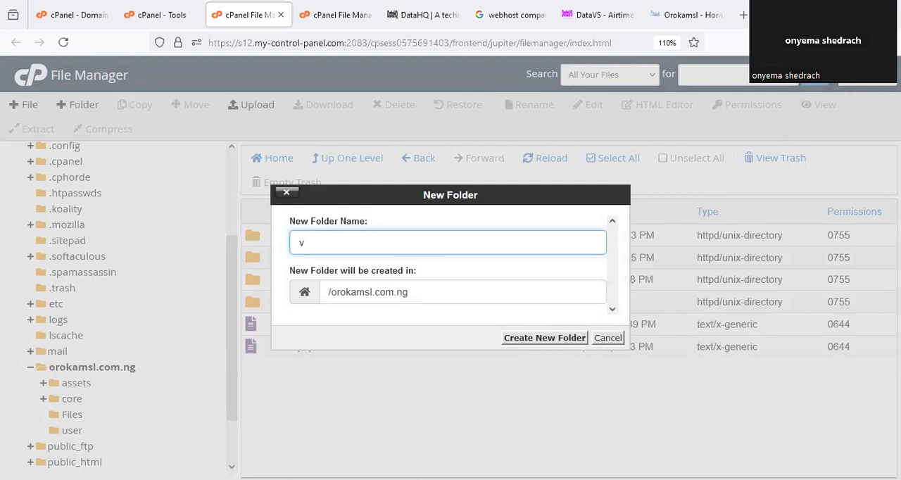
text(tuy)
key(BackSpace)
text(app)
click(535, 339)
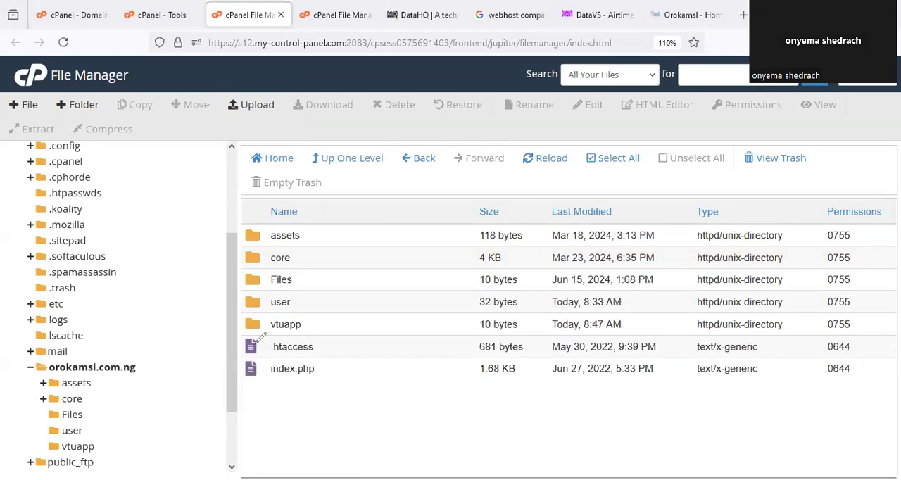
drag(260, 308, 227, 299)
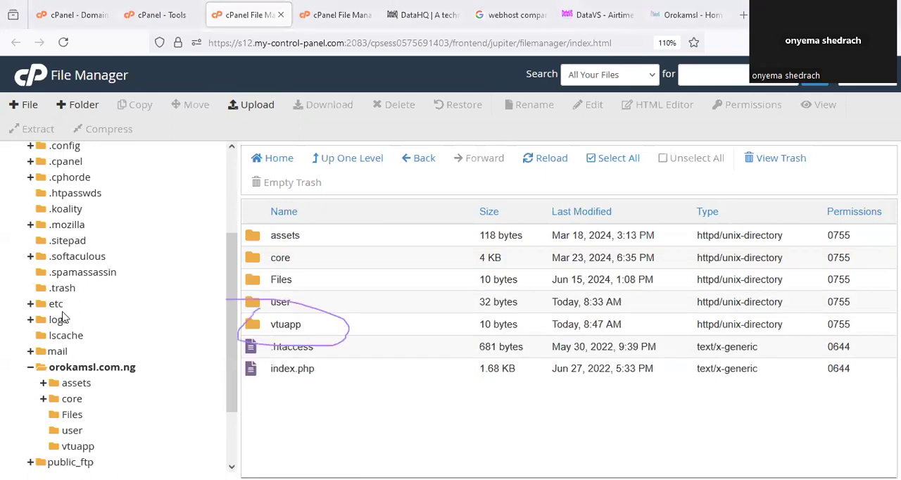
- Delete the vtuapp folder permanently, skipping the trash
click(285, 324)
click(400, 105)
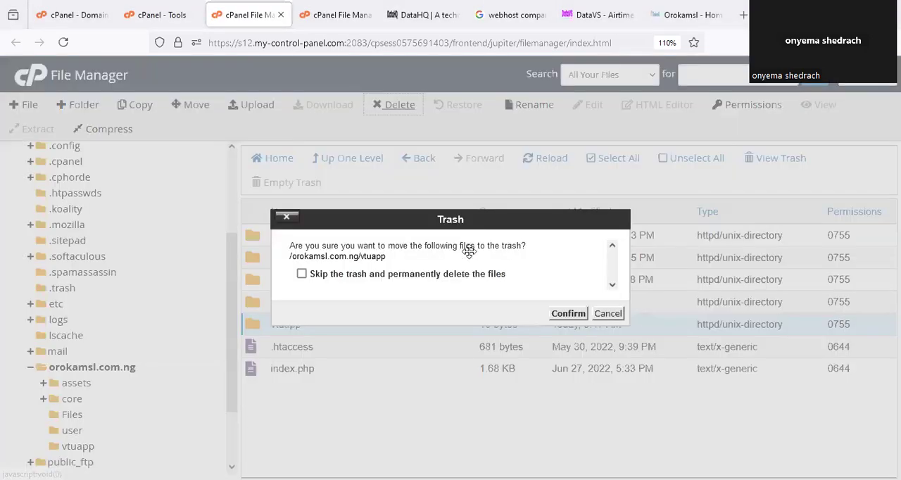
click(470, 274)
click(571, 314)
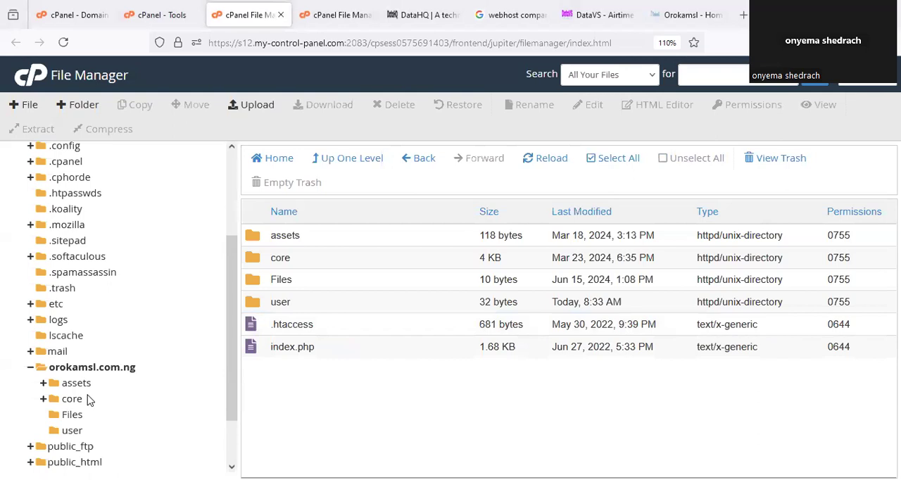
- Open the user folder of orokamsl.com.ng and circle datavs.zip
click(72, 430)
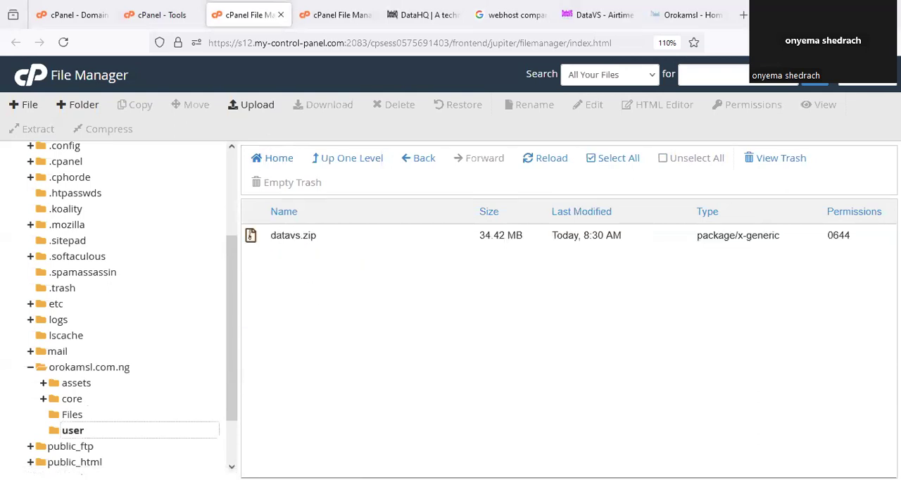
drag(209, 235, 207, 237)
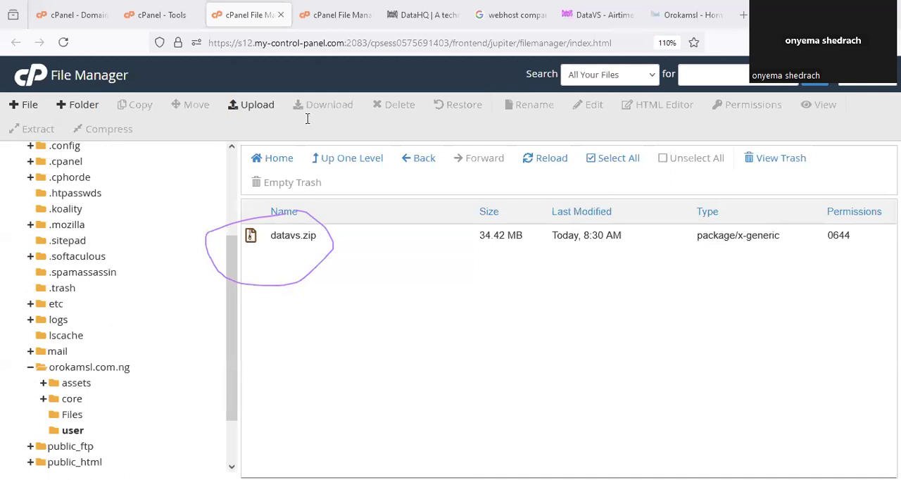
- Open the upload page for the user folder, circle Select File, and point out the datavs.zip upload in the other upload tab
click(252, 105)
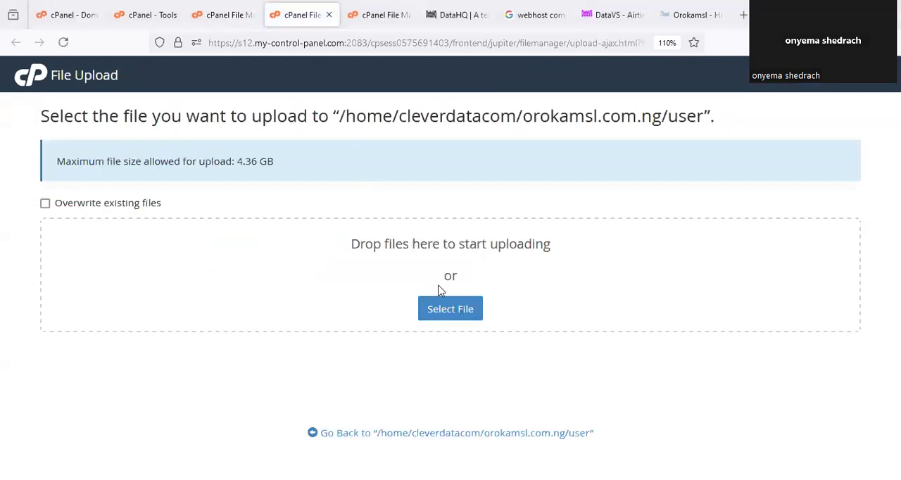
drag(436, 274, 441, 274)
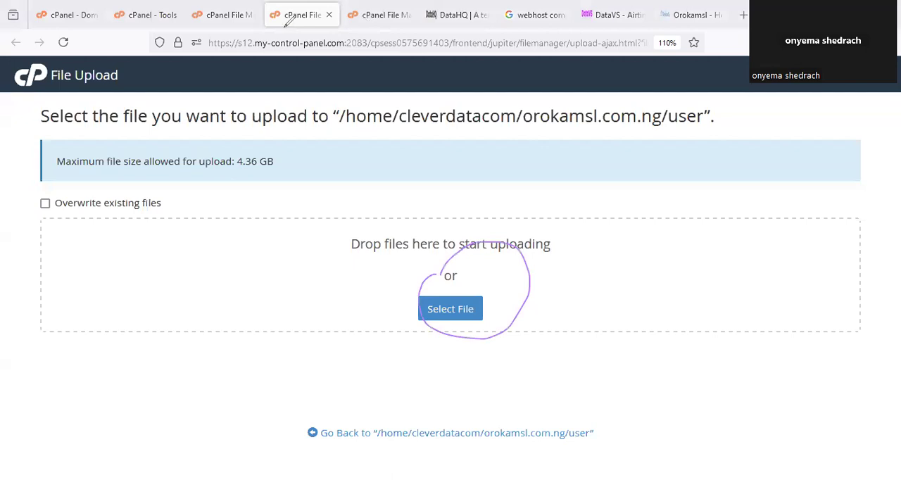
click(396, 5)
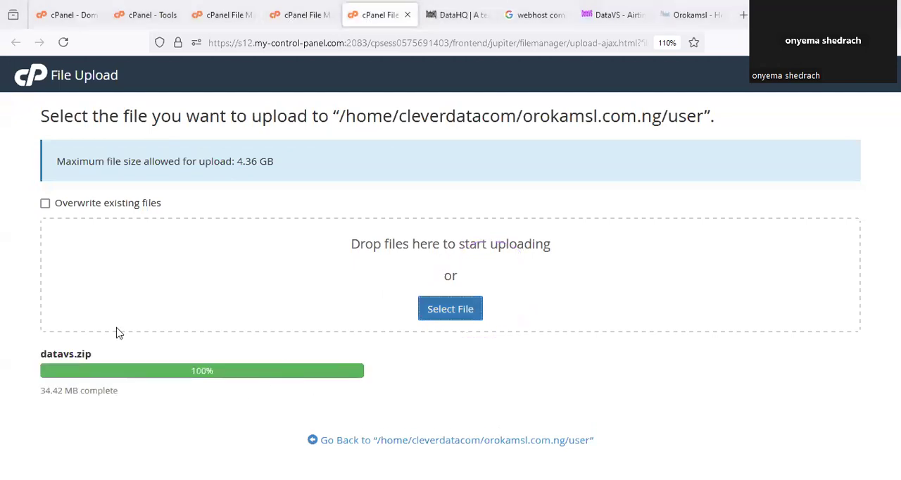
drag(97, 310, 78, 317)
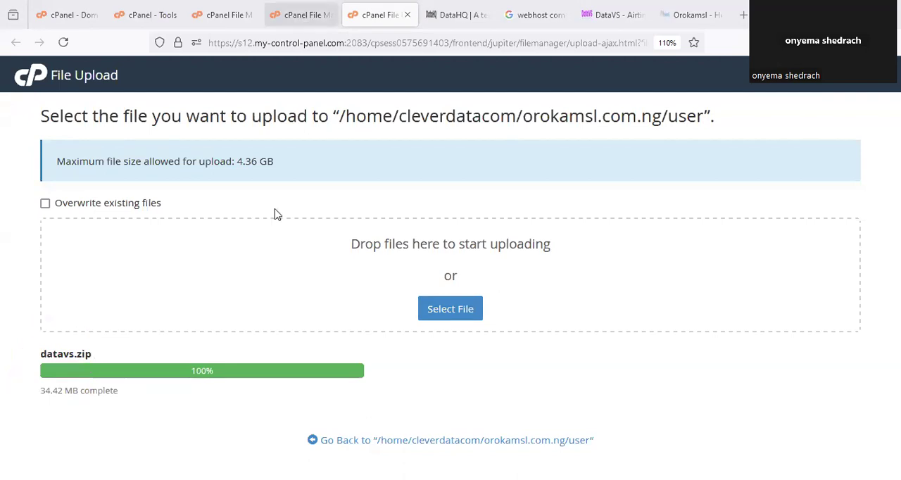
- Close the unused File Upload browser tab and return to the File Manager
click(302, 15)
click(223, 15)
click(317, 16)
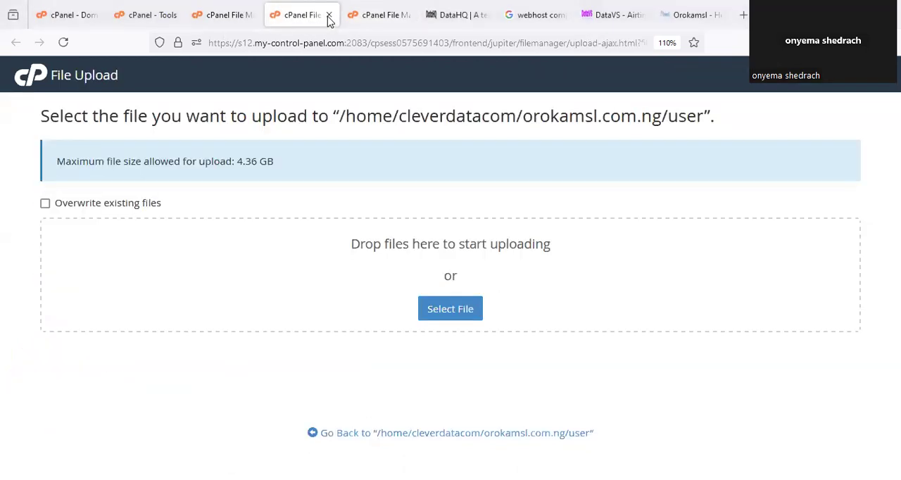
click(328, 16)
click(242, 12)
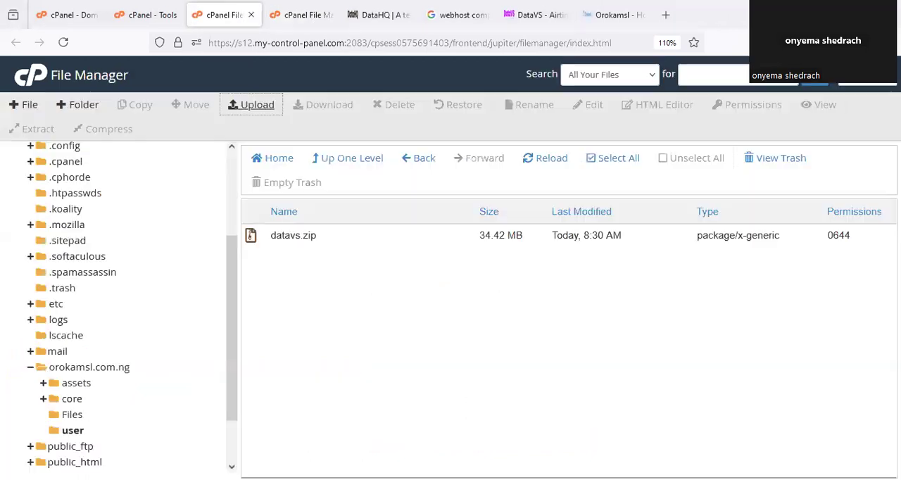
- Extract datavs.zip from the user folder into /orokamsl.com.ng/user, circling the destination path before starting the extraction
click(72, 430)
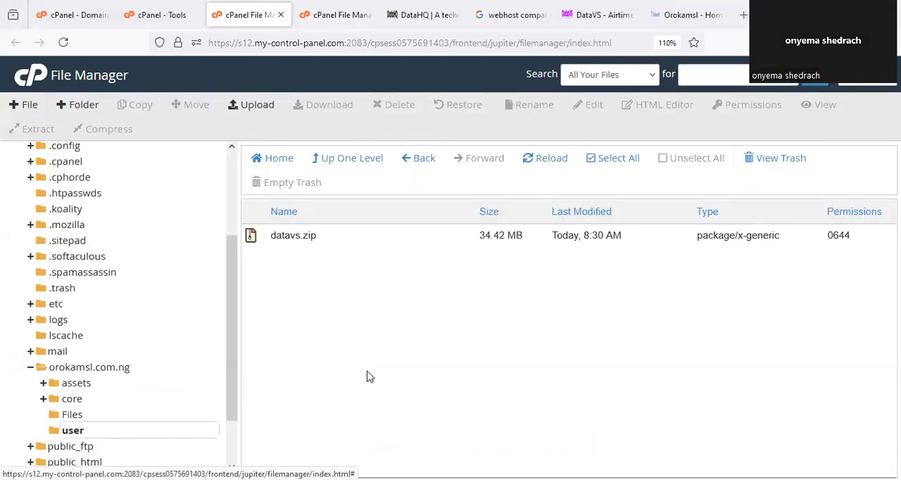
click(306, 238)
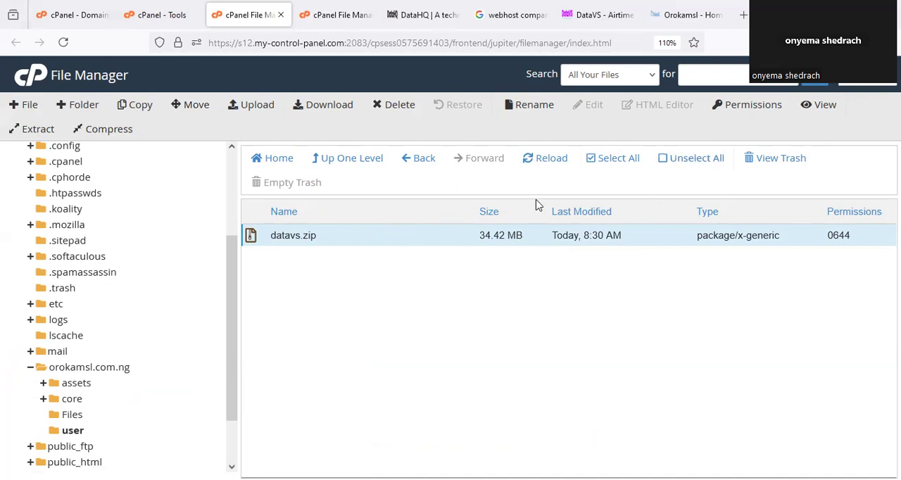
right_click(378, 237)
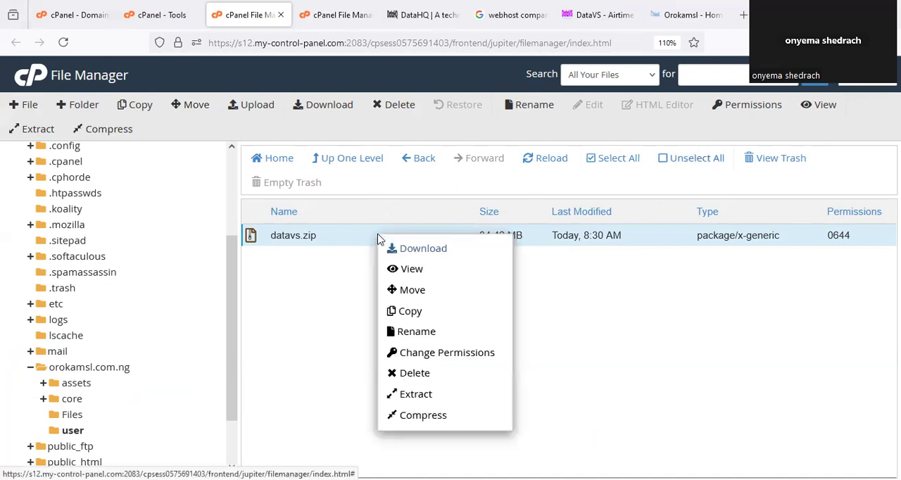
click(413, 396)
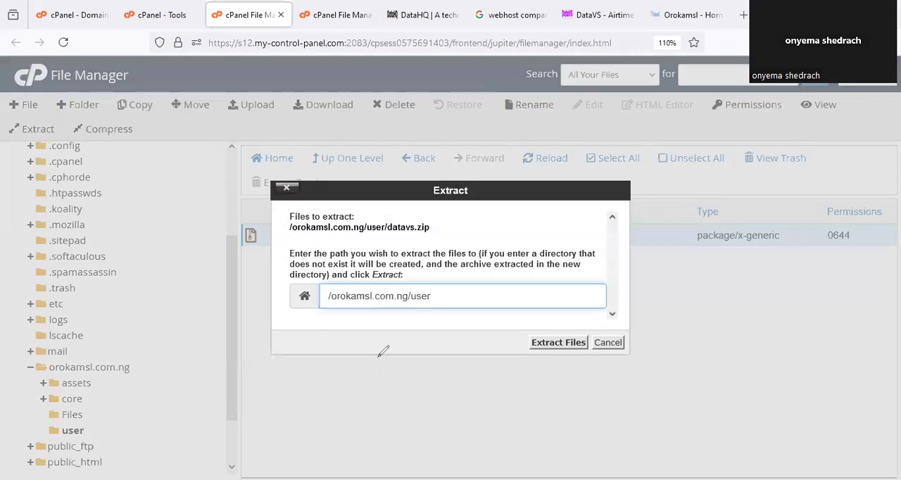
drag(421, 272, 360, 278)
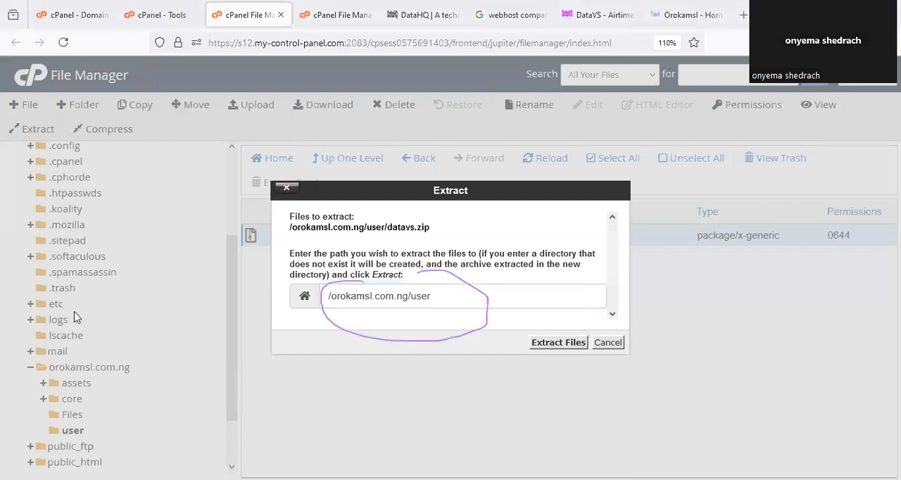
click(557, 343)
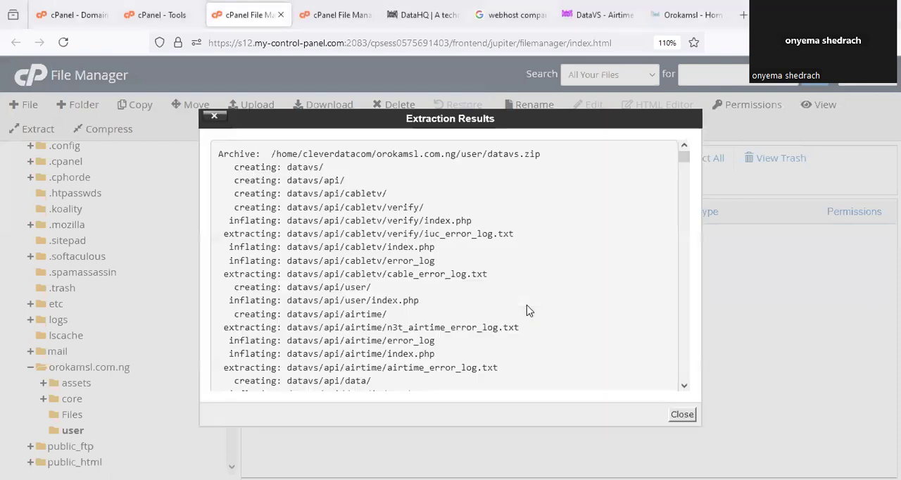
- Close the extraction results, circle the extracted datavs folder, and open it to review its contents
click(682, 417)
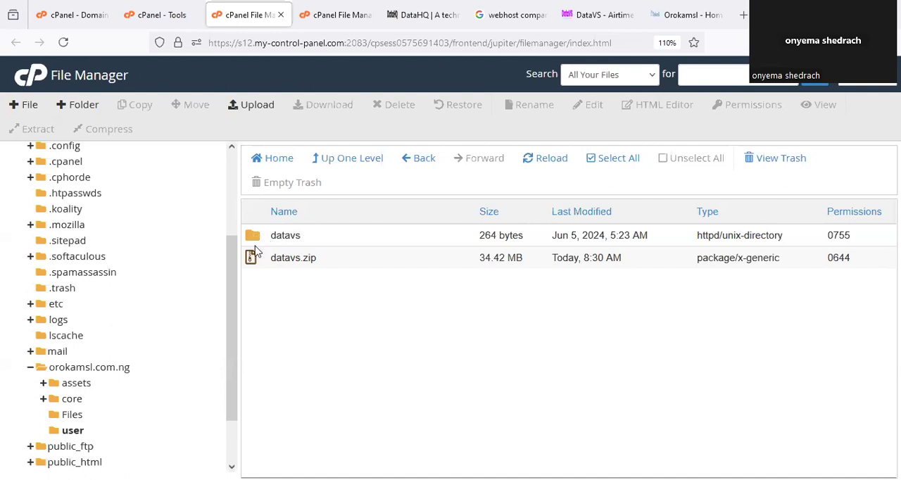
drag(331, 236, 387, 182)
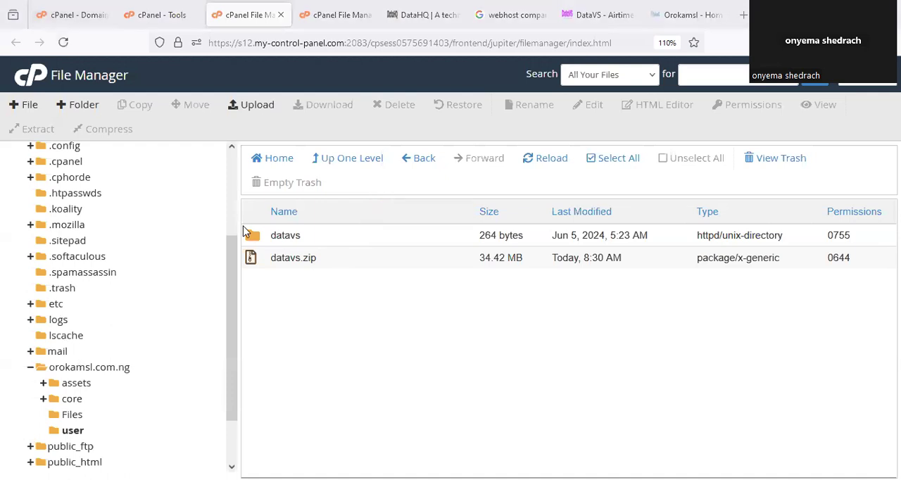
double_click(298, 240)
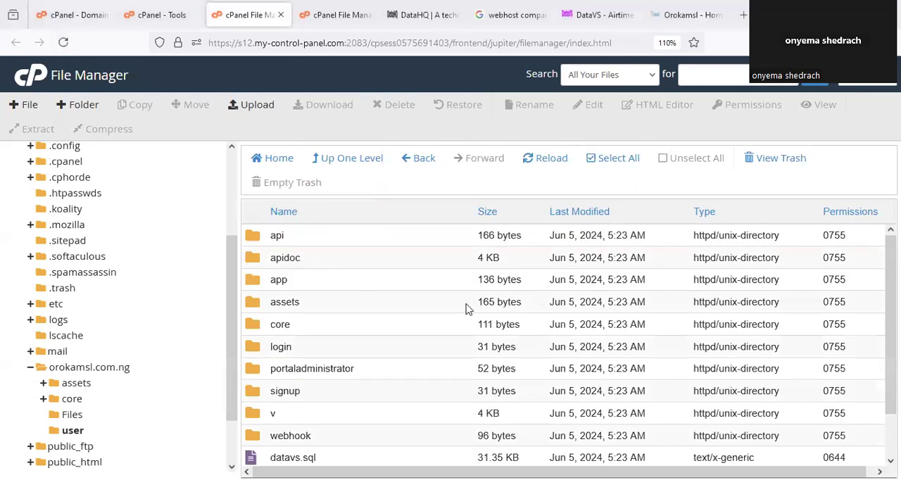
scroll(479, 305, down, 2)
scroll(480, 364, up, 2)
- Select all items in the datavs folder, then circle the Select All and Move commands and outline the selected files
click(624, 163)
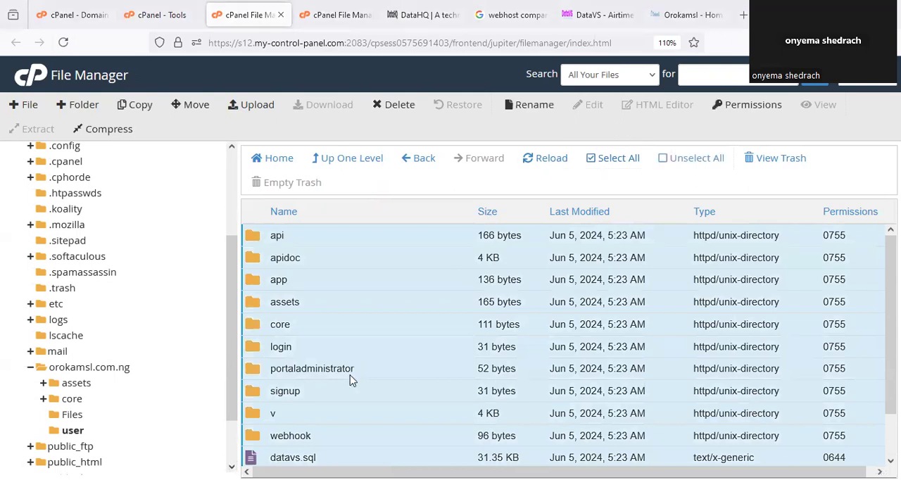
drag(615, 120, 644, 131)
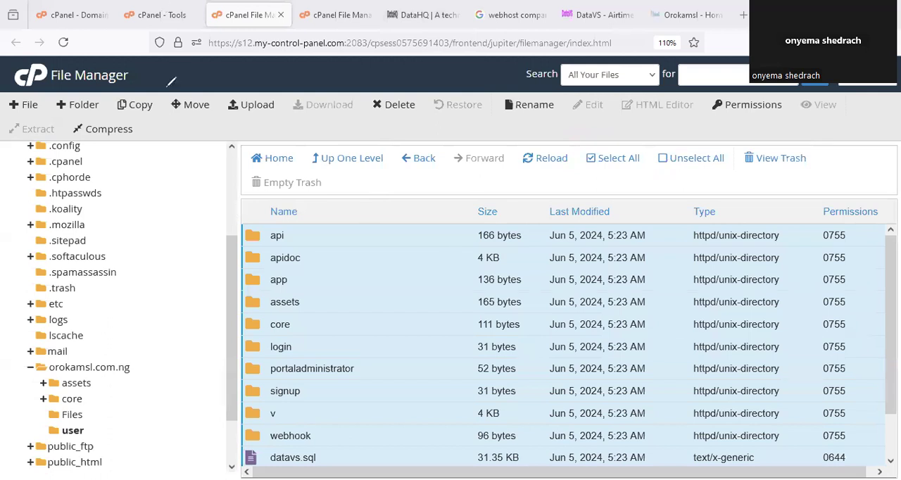
drag(182, 83, 189, 85)
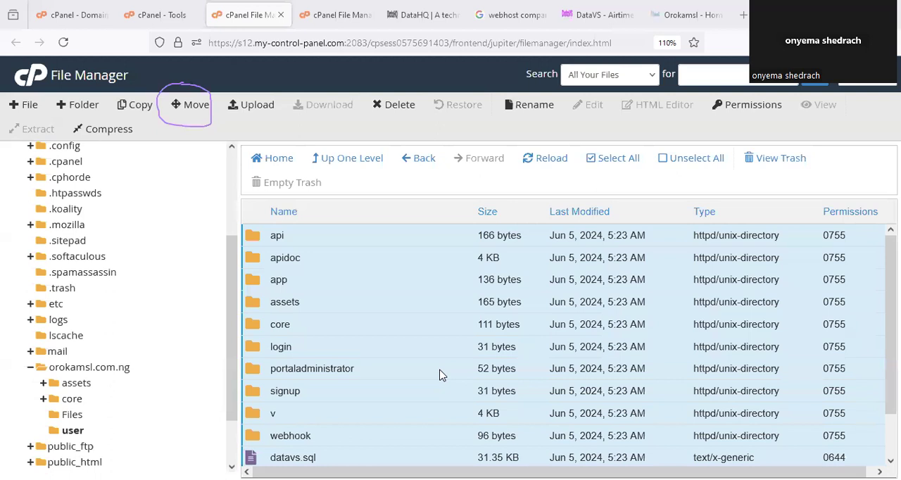
drag(265, 226, 651, 478)
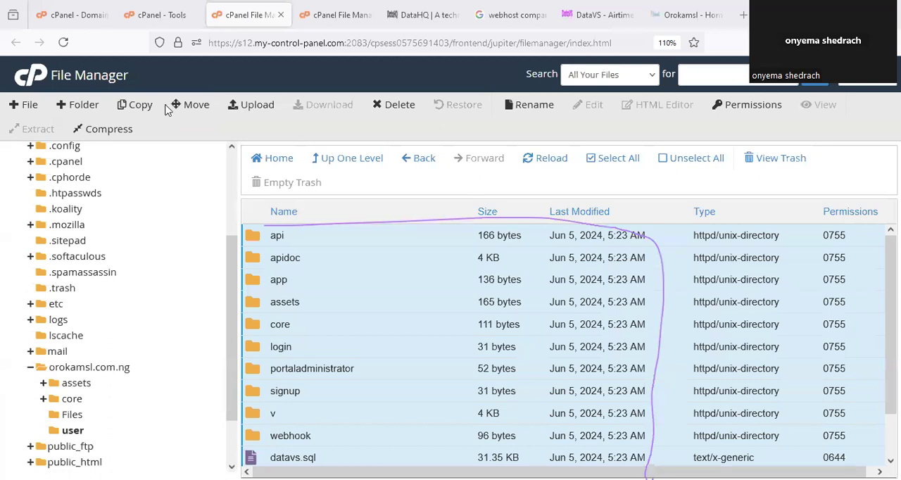
- Move all selected datavs items to /orokamsl.com.ng/user/, circling the user part of the destination path before confirming
click(195, 107)
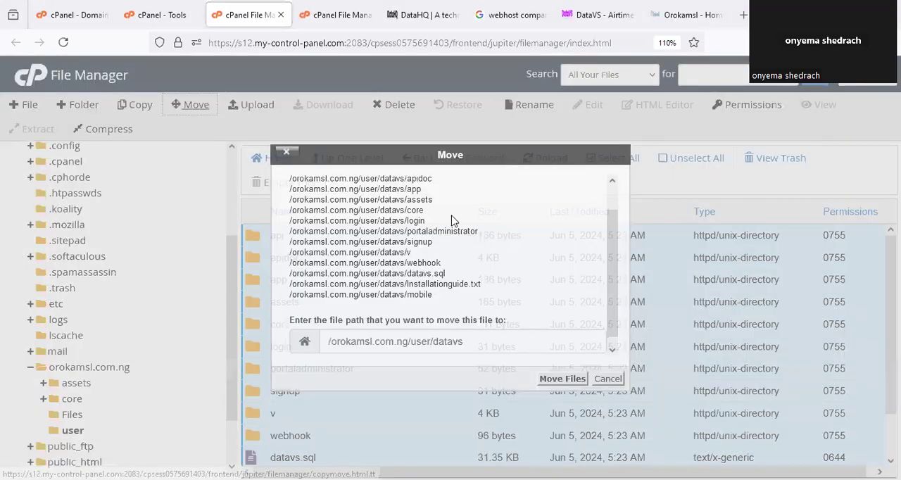
click(468, 341)
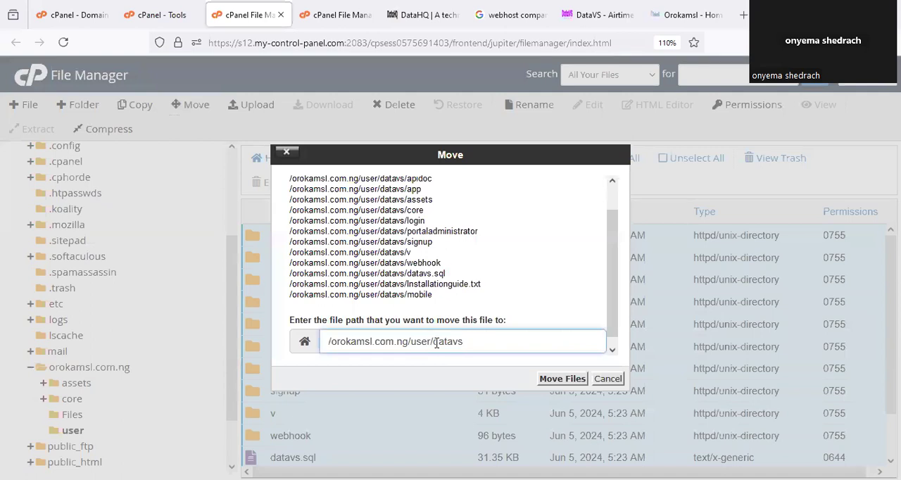
double_click(482, 341)
key(BackSpace)
mouse_move(408, 328)
mouse_down()
mouse_move(442, 349)
mouse_move(442, 318)
mouse_up()
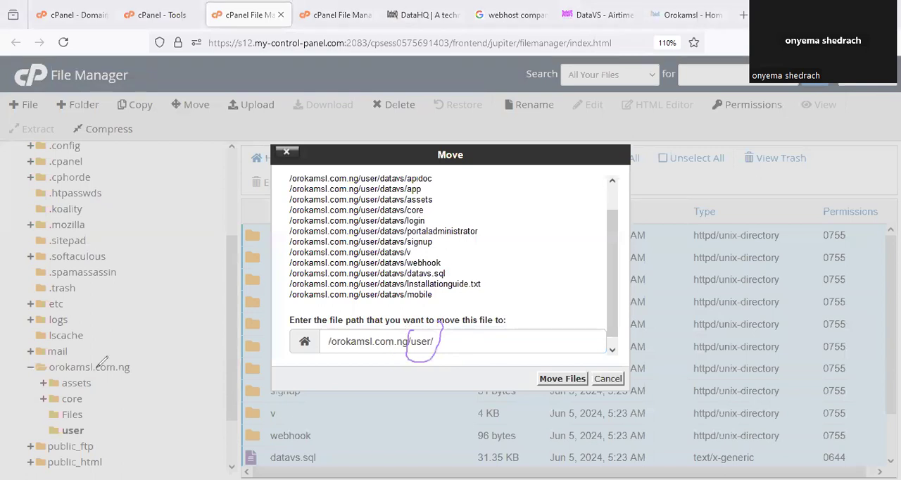
click(553, 381)
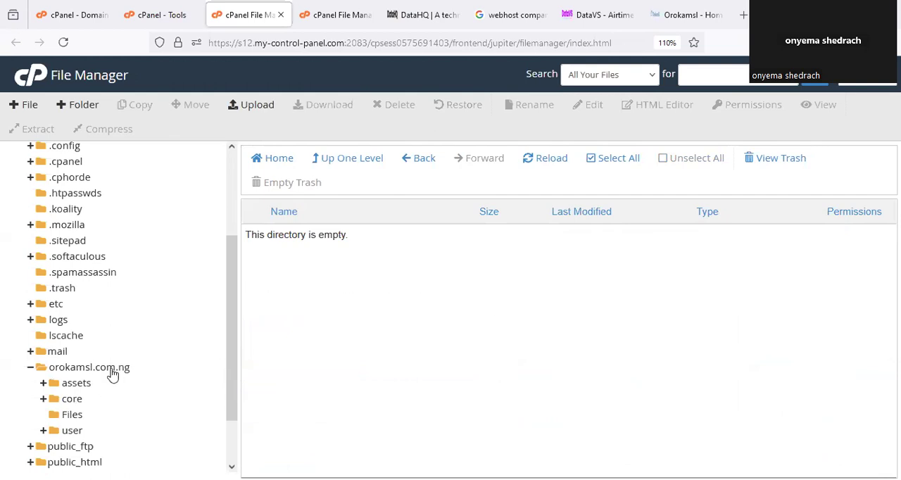
- Open the user folder to check the moved files, and circle the orokamsl.com.ng folder in the directory tree
click(73, 430)
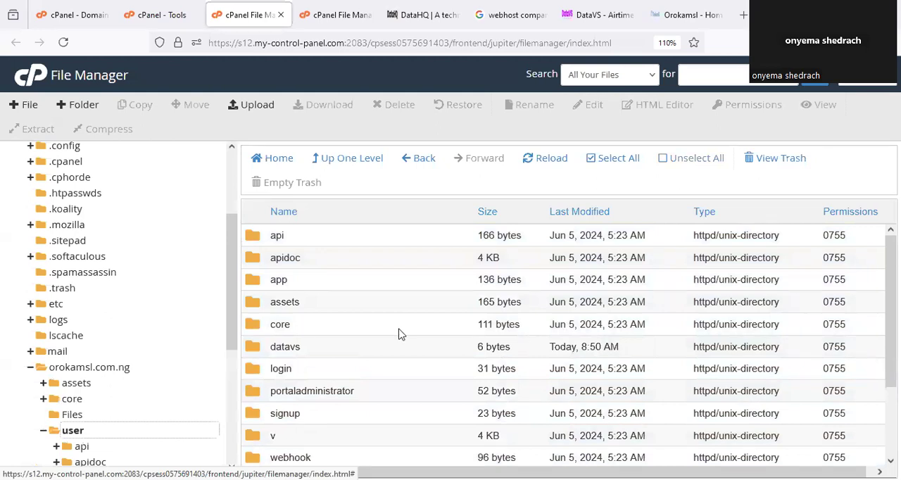
scroll(376, 306, down, 3)
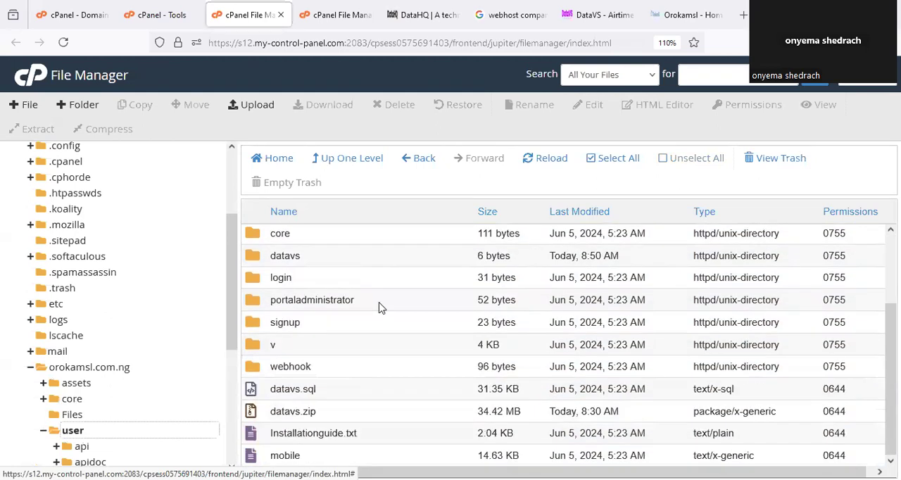
scroll(378, 304, up, 3)
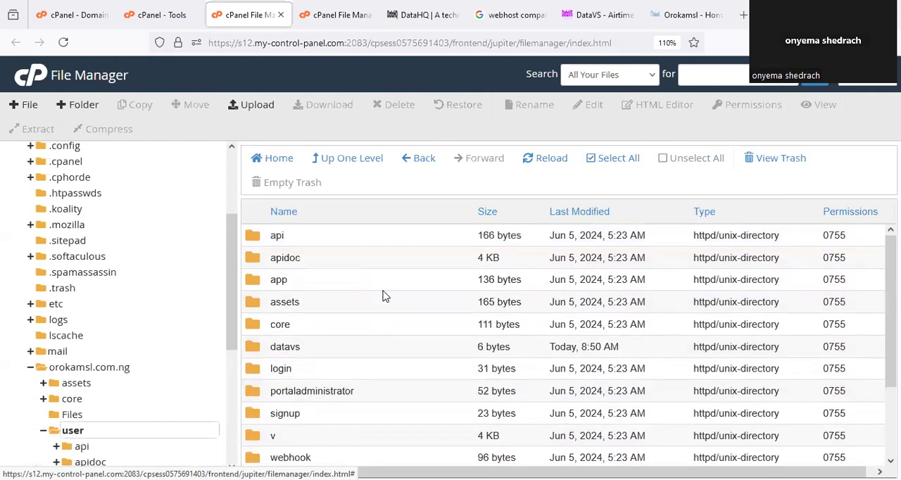
scroll(387, 301, down, 3)
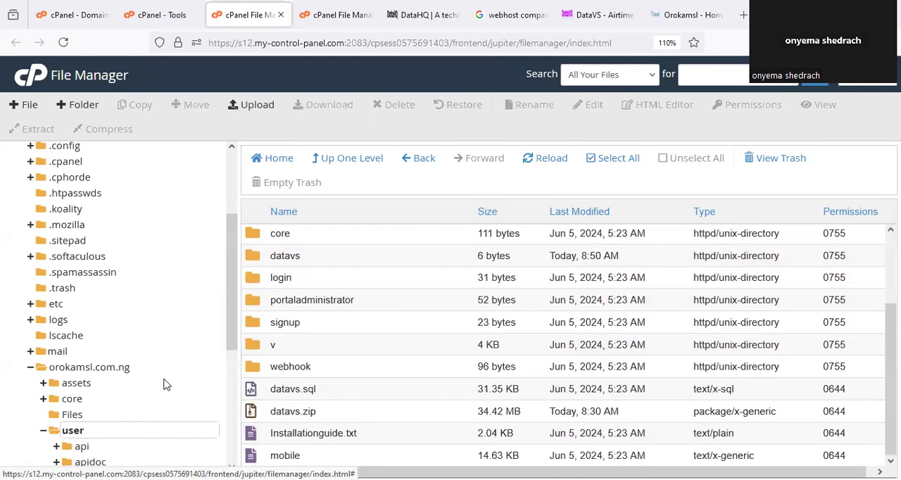
mouse_move(65, 352)
mouse_down()
mouse_move(147, 354)
mouse_move(59, 349)
mouse_up()
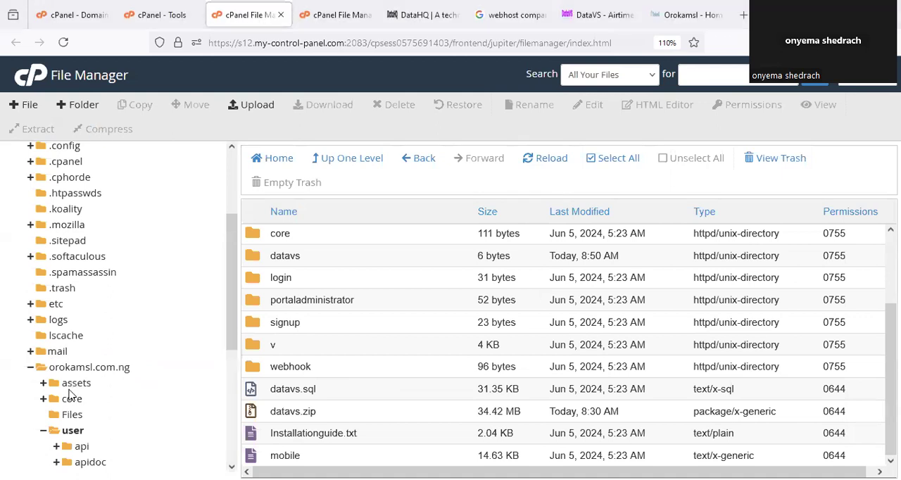
click(72, 430)
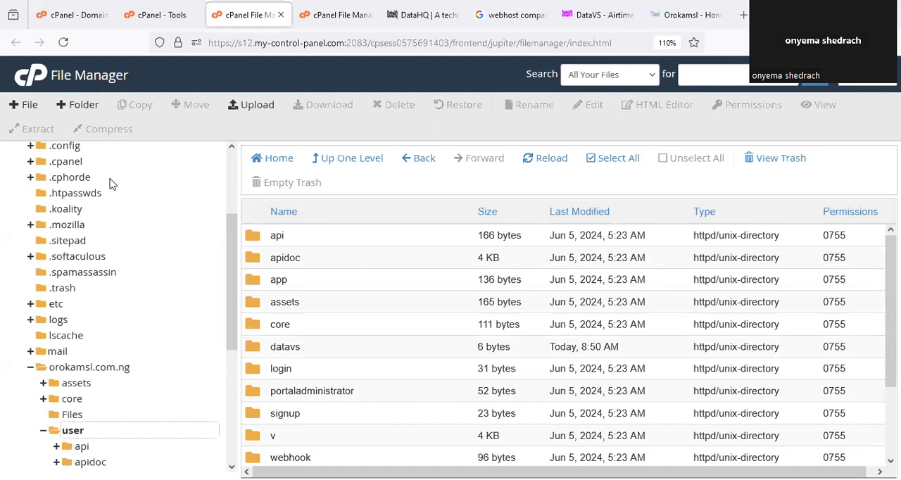
- Load orokamsl.com.ng/user/ in a new browser tab, using the folder path copied from the New Folder dialog, and cancel that dialog
click(72, 111)
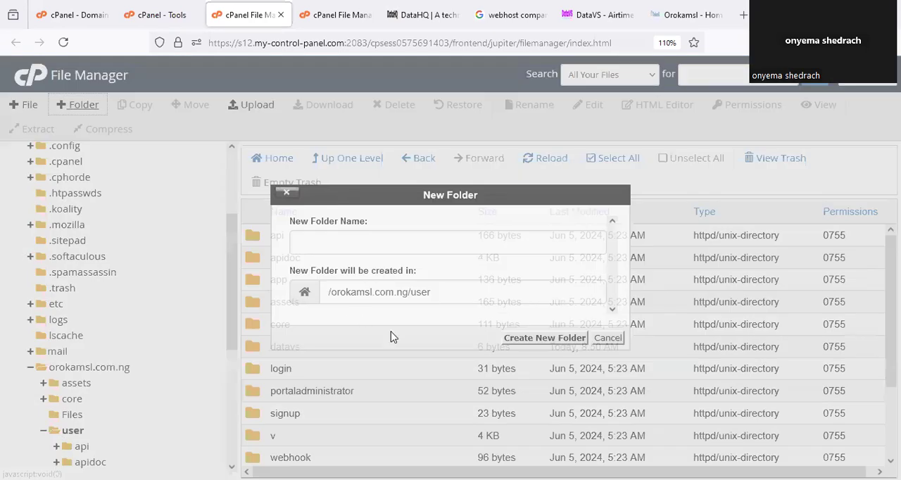
drag(448, 294, 327, 294)
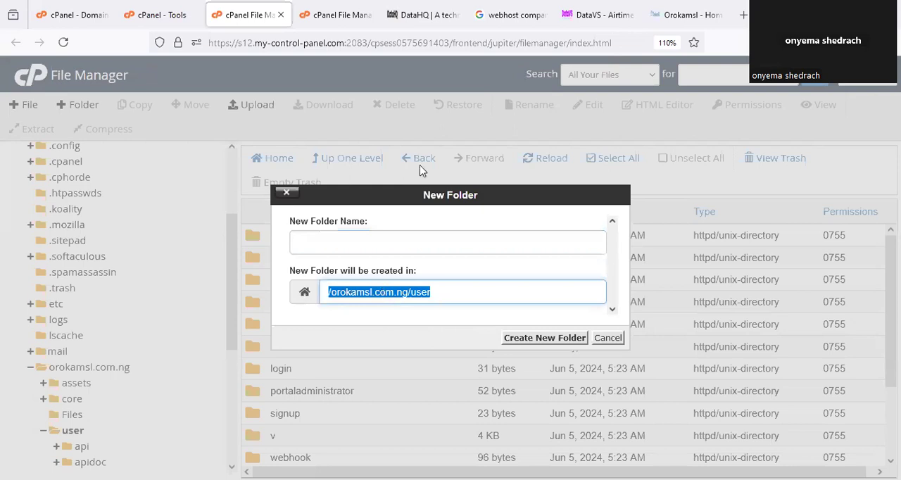
right_click(383, 290)
click(433, 80)
click(608, 338)
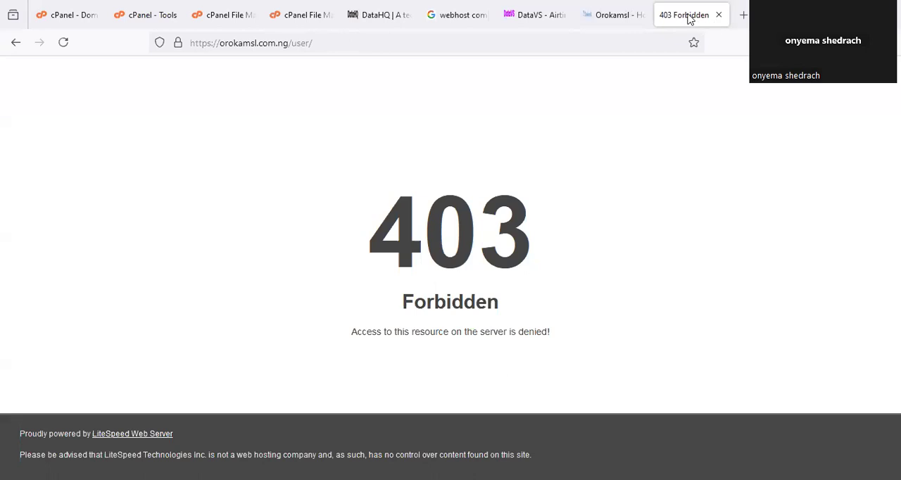
key(F5)
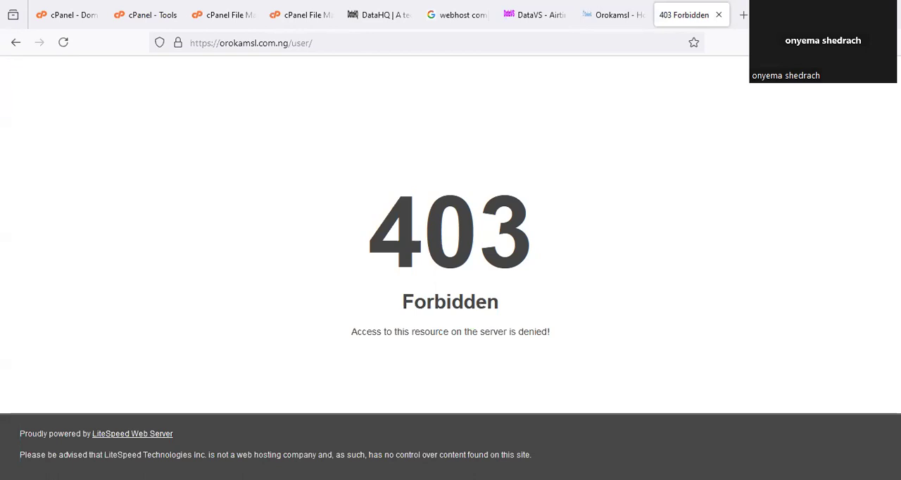
- Return to the user folder in the File Manager, circle its app folder, and select that folder
click(228, 11)
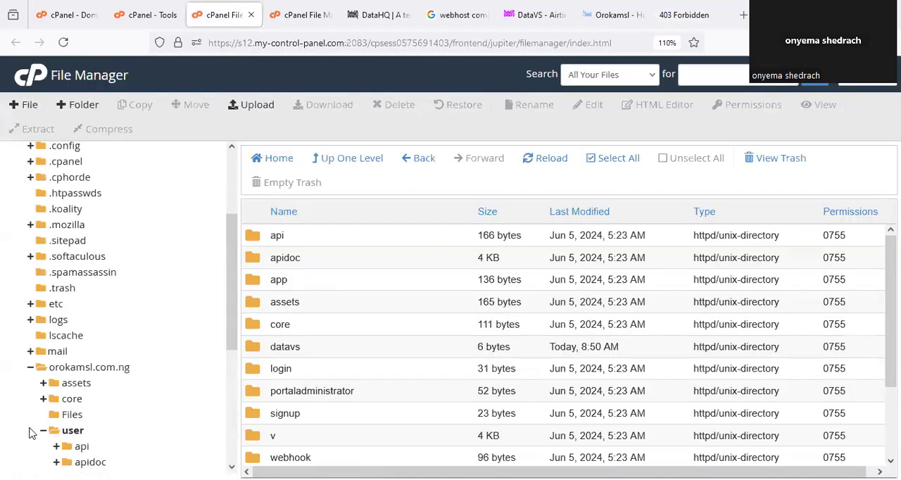
click(30, 432)
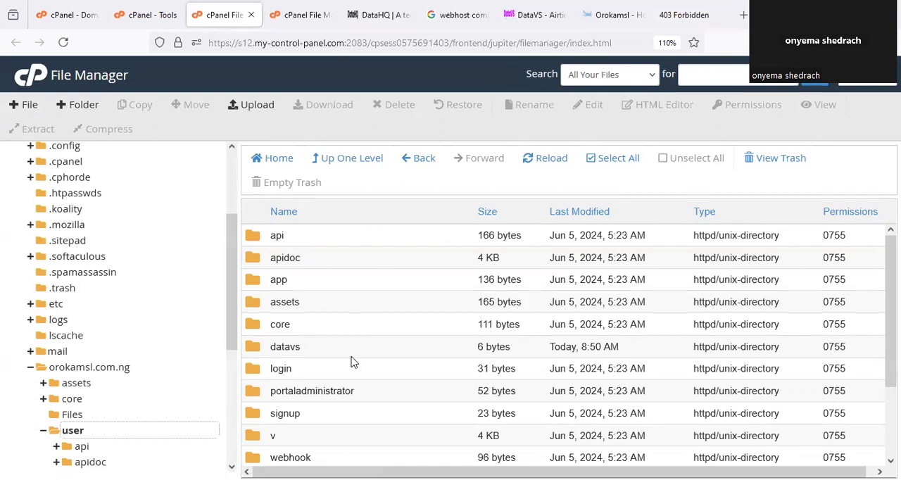
drag(301, 294, 266, 268)
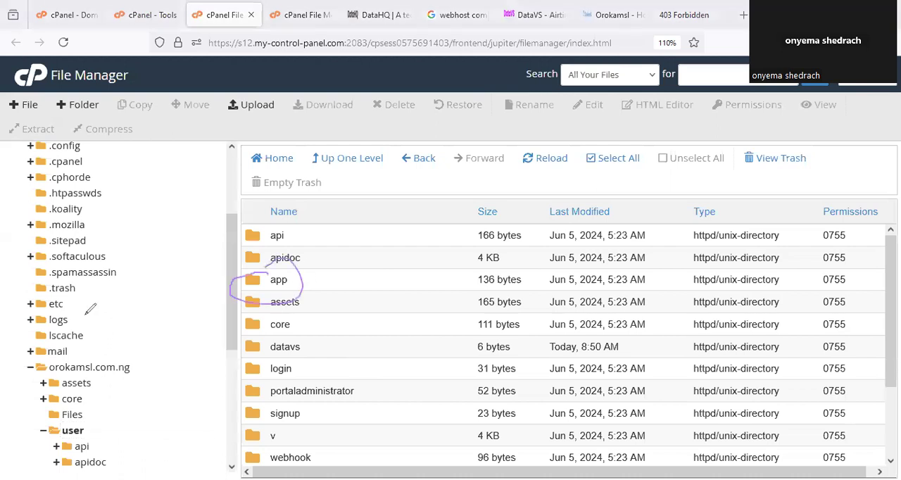
key(Escape)
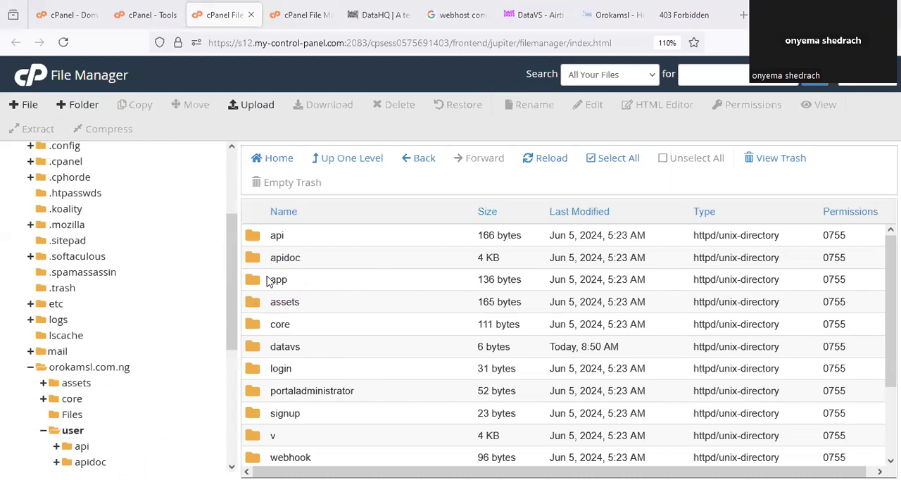
click(254, 288)
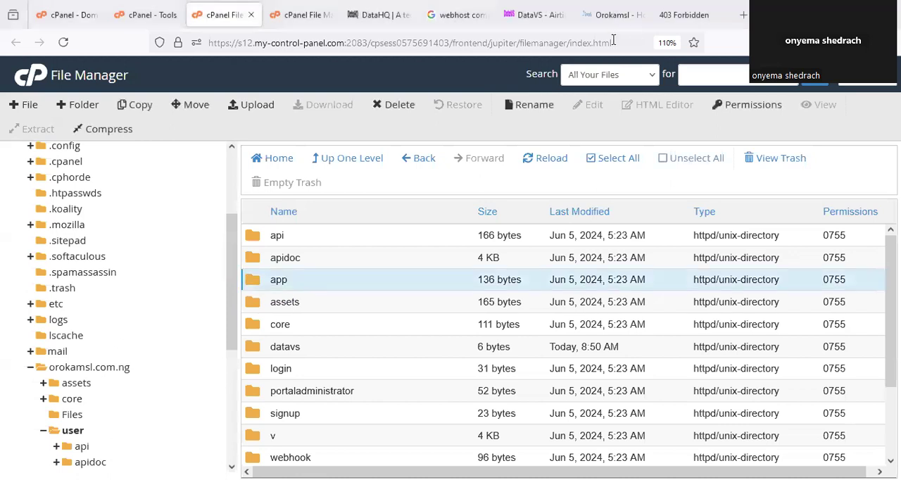
- Load orokamsl.com.ng/user/app/ in the website's browser tab and circle the address
click(669, 15)
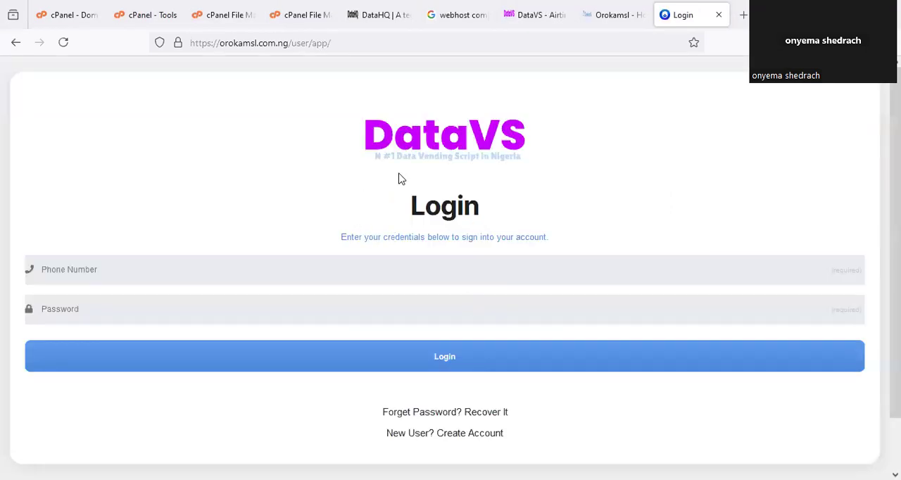
key(F5)
mouse_move(356, 48)
mouse_down()
mouse_move(249, 23)
mouse_move(197, 40)
mouse_up()
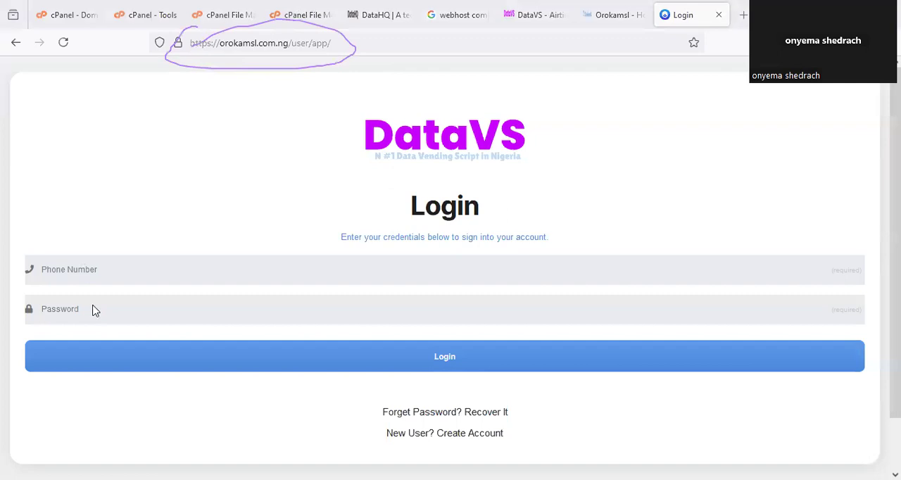
click(499, 295)
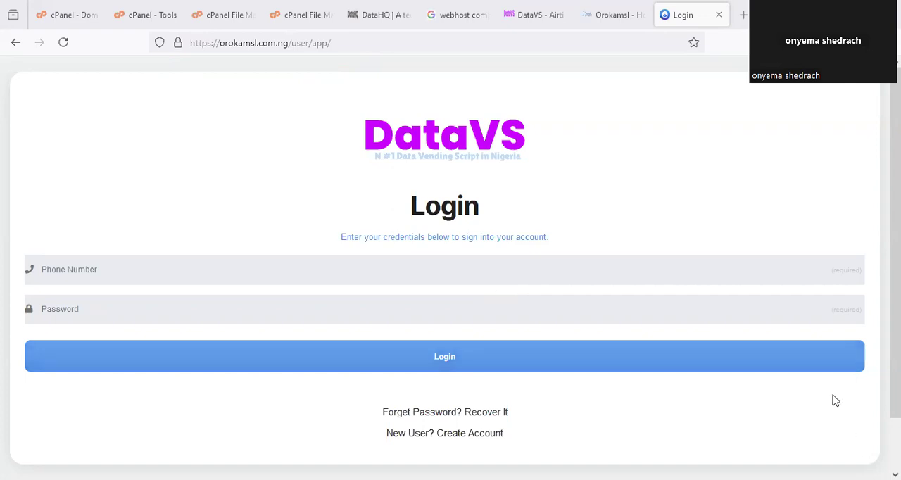
- Find the Databases section on the cPanel Tools page and circle Database Wizard
click(234, 10)
click(145, 15)
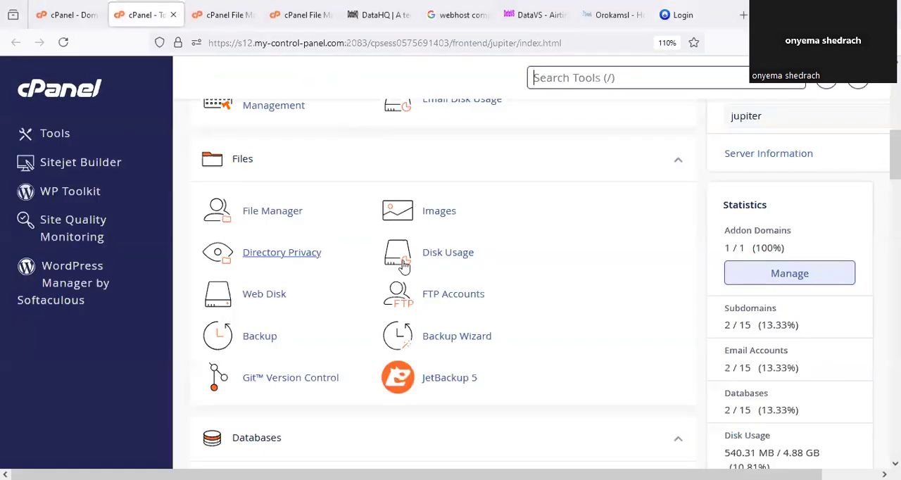
scroll(592, 352, up, 6)
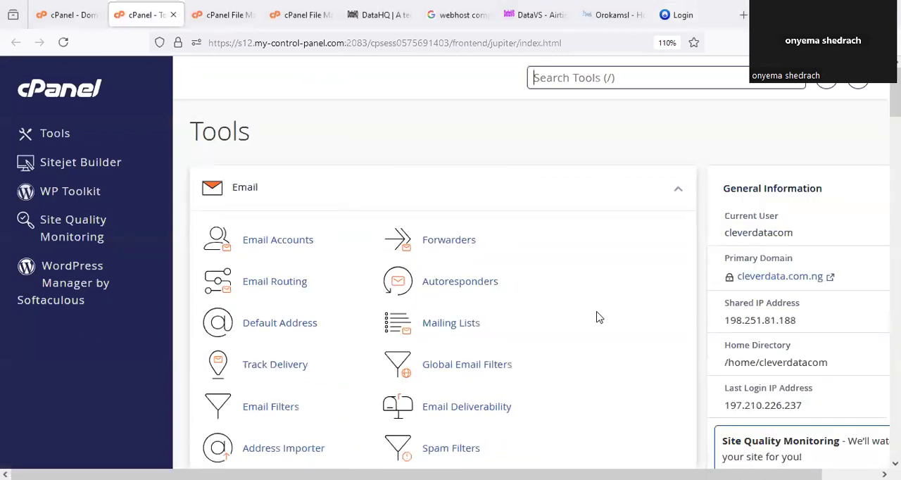
scroll(595, 316, down, 5)
scroll(493, 295, down, 6)
scroll(443, 299, up, 4)
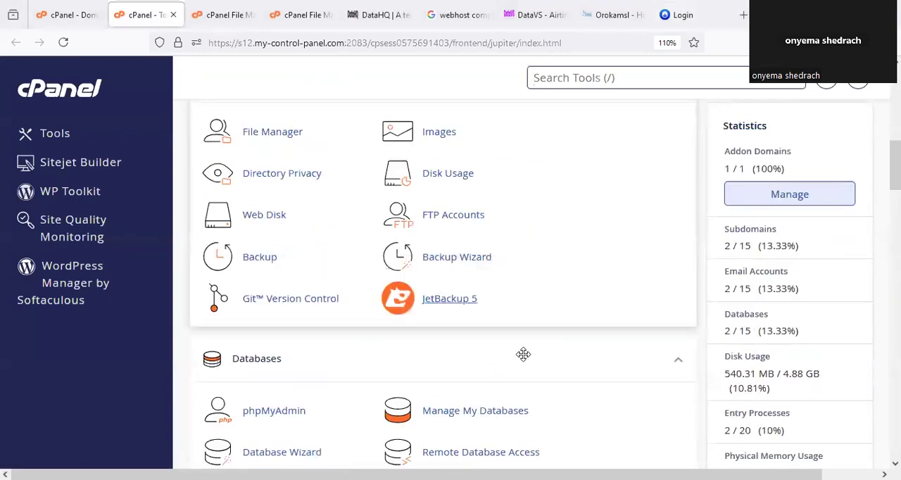
scroll(531, 362, down, 2)
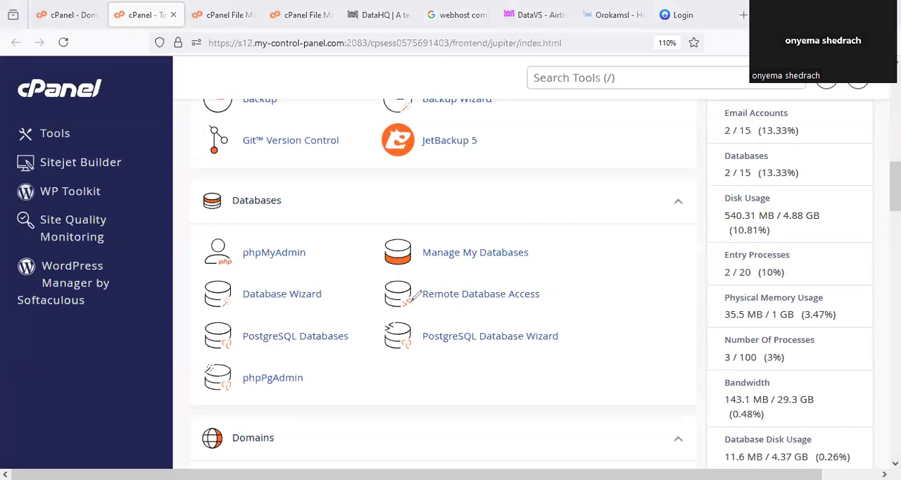
mouse_move(247, 275)
mouse_down()
mouse_move(325, 268)
mouse_move(279, 270)
mouse_up()
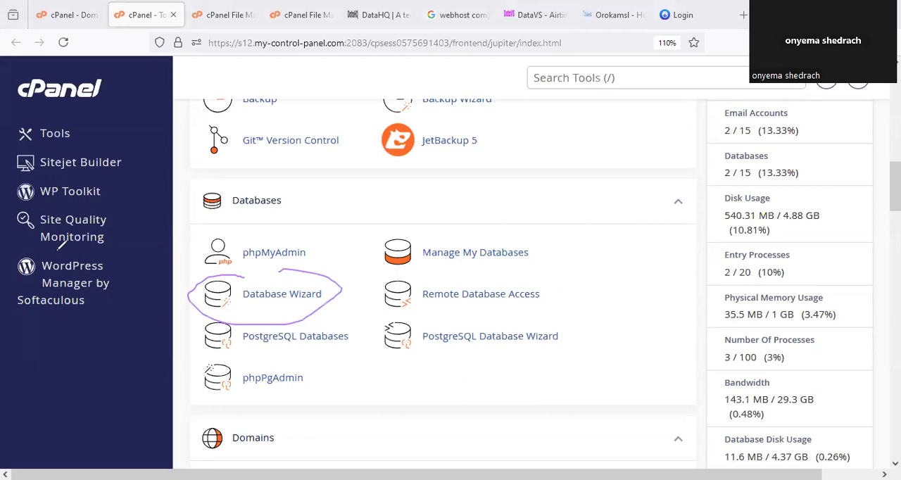
- Find the core folder inside the user folder in the File Manager, expand it to circle its Models subfolder, and collapse it again
click(239, 13)
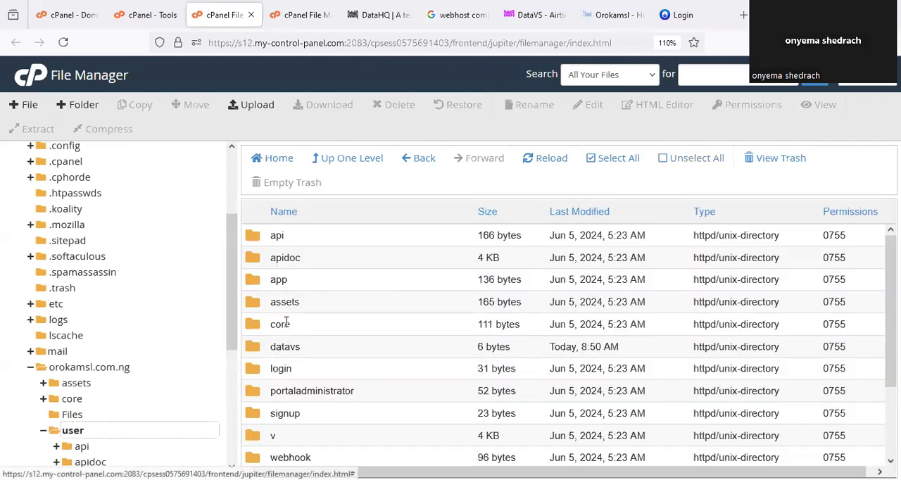
scroll(100, 307, down, 3)
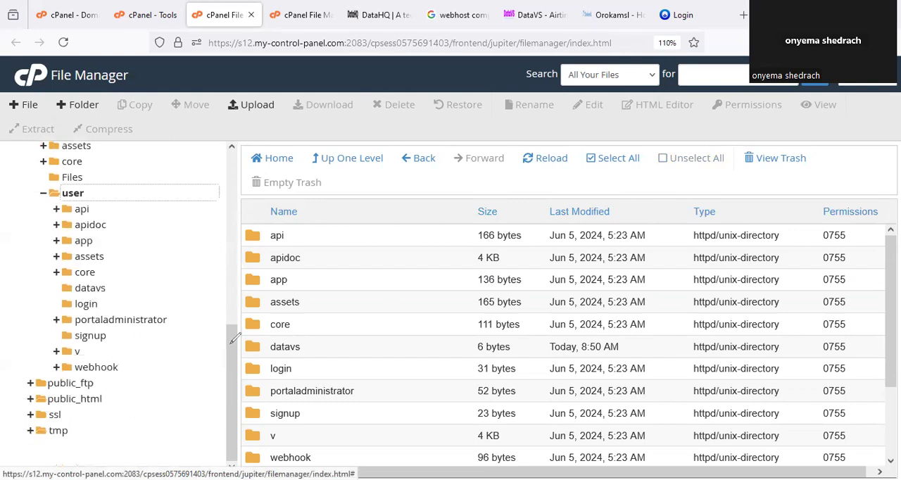
drag(101, 271, 140, 256)
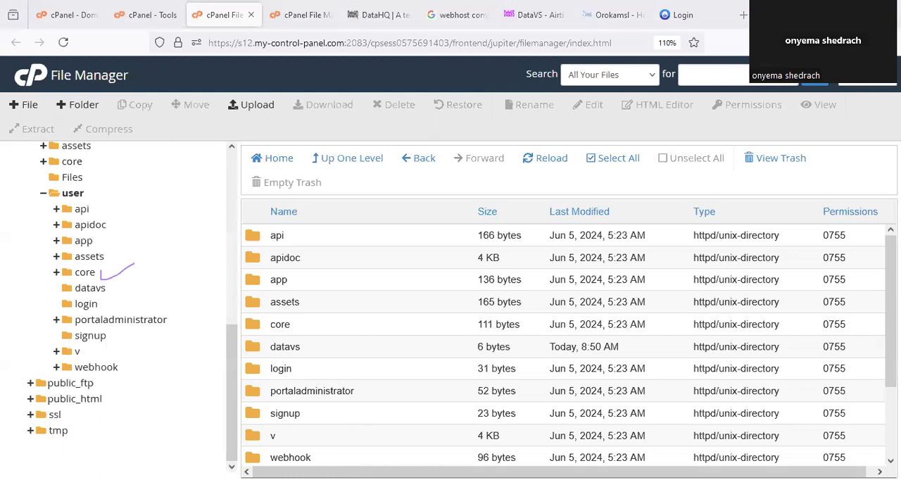
click(85, 272)
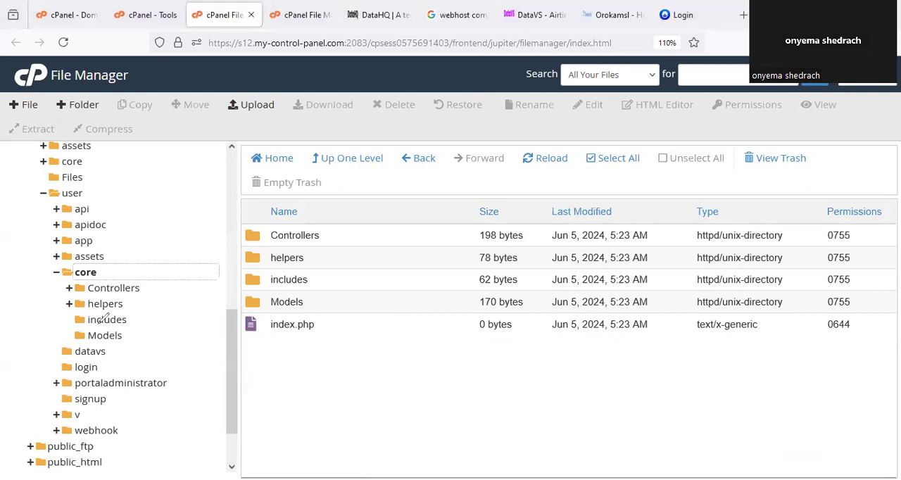
drag(121, 327, 119, 329)
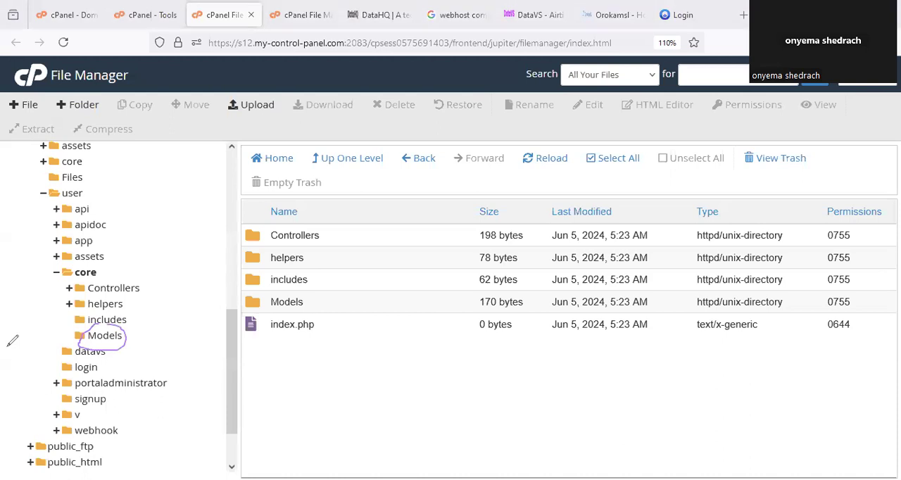
key(Escape)
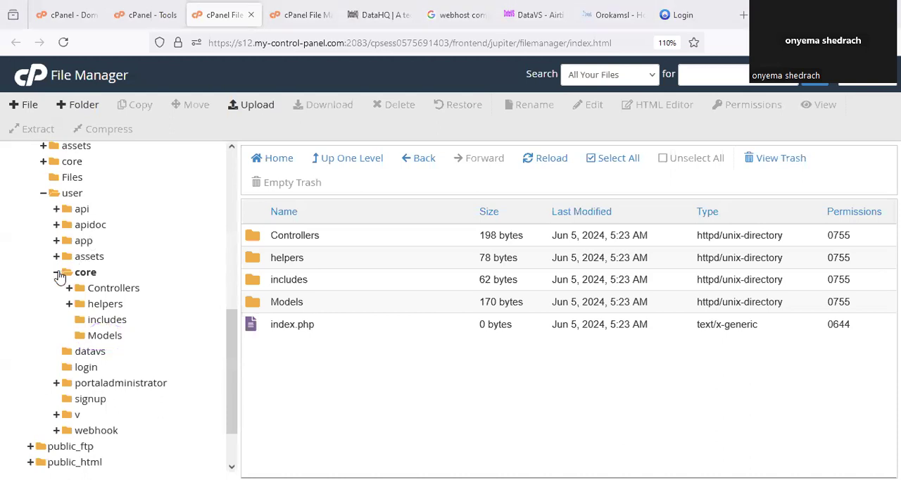
click(57, 273)
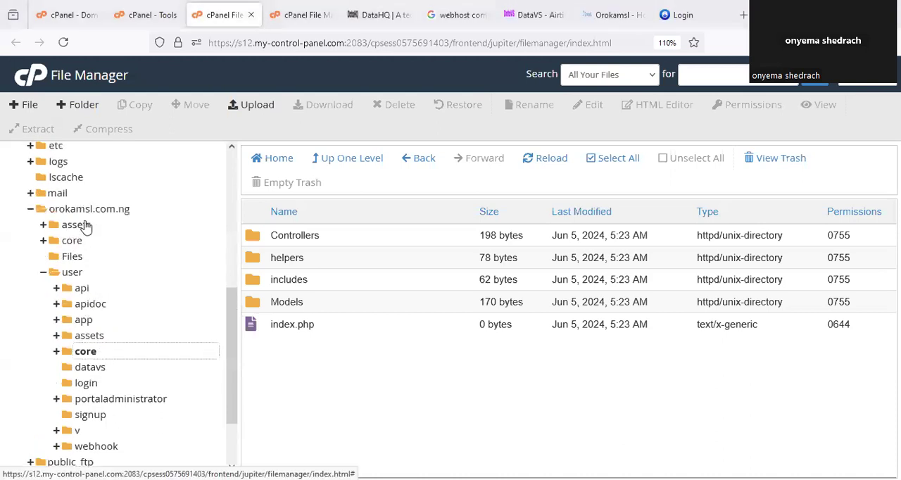
- Return to the user folder, circle Installationguide.txt, and open that file in the editor
click(73, 273)
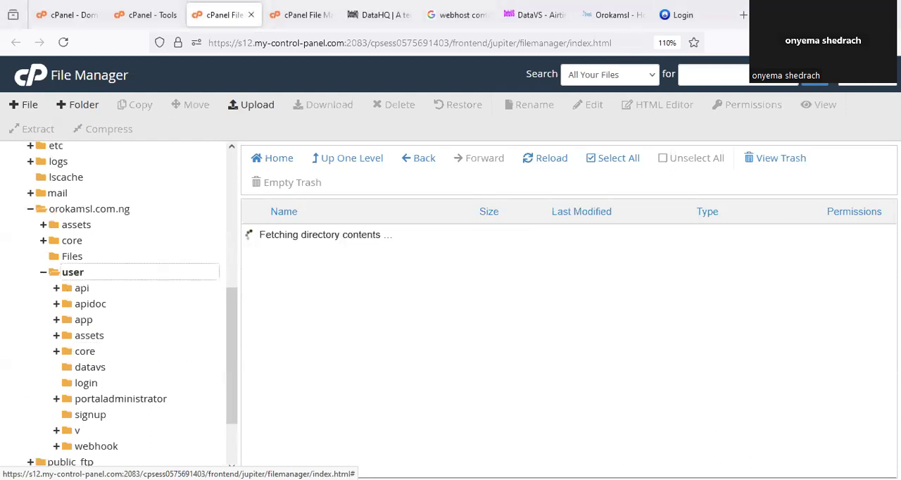
scroll(387, 362, down, 3)
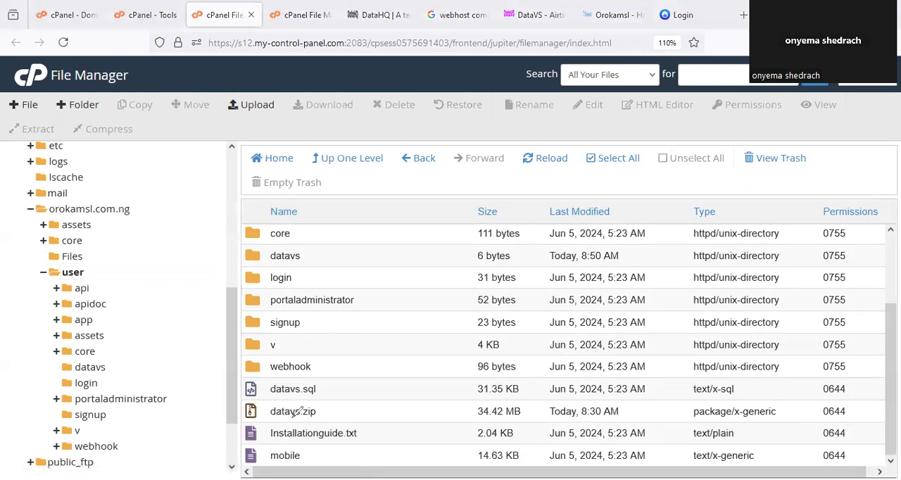
mouse_move(285, 412)
mouse_down()
mouse_move(276, 442)
mouse_move(385, 436)
mouse_move(334, 404)
mouse_move(296, 408)
mouse_up()
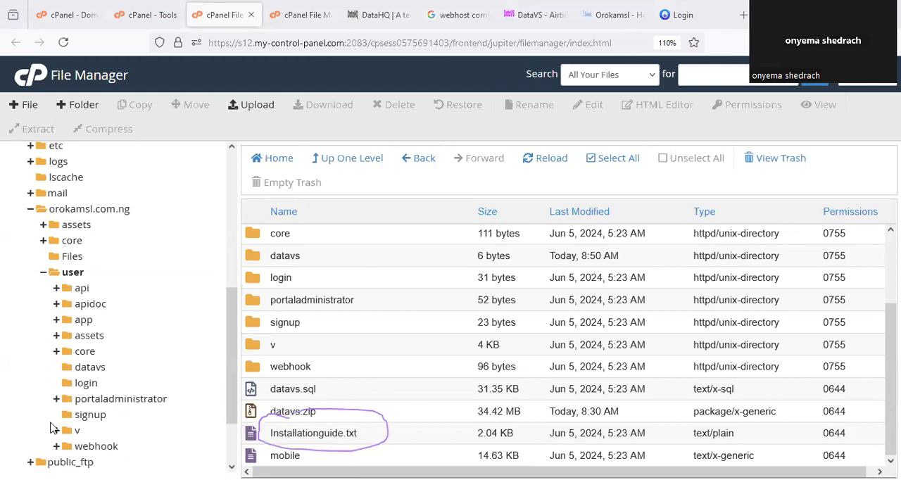
right_click(371, 424)
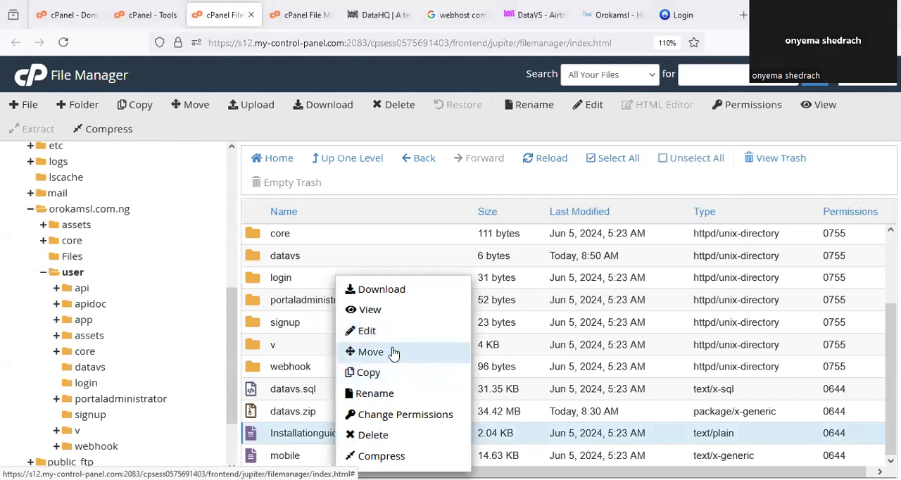
click(366, 330)
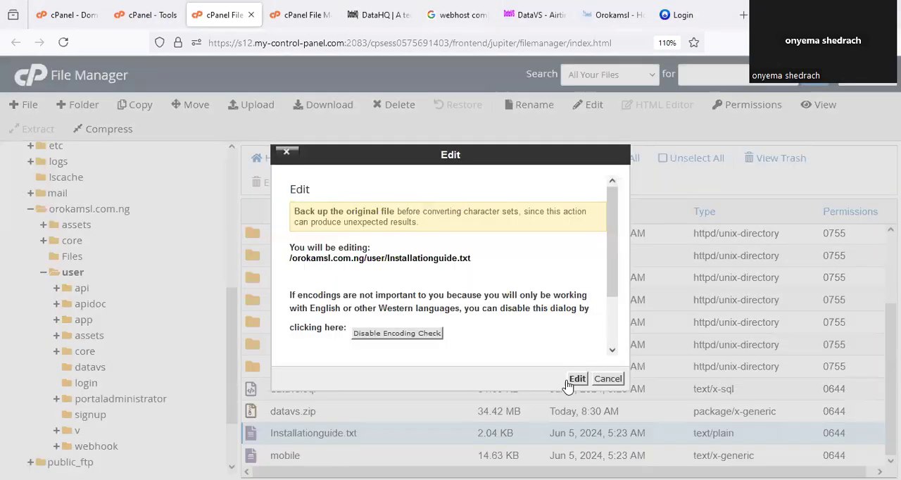
click(575, 379)
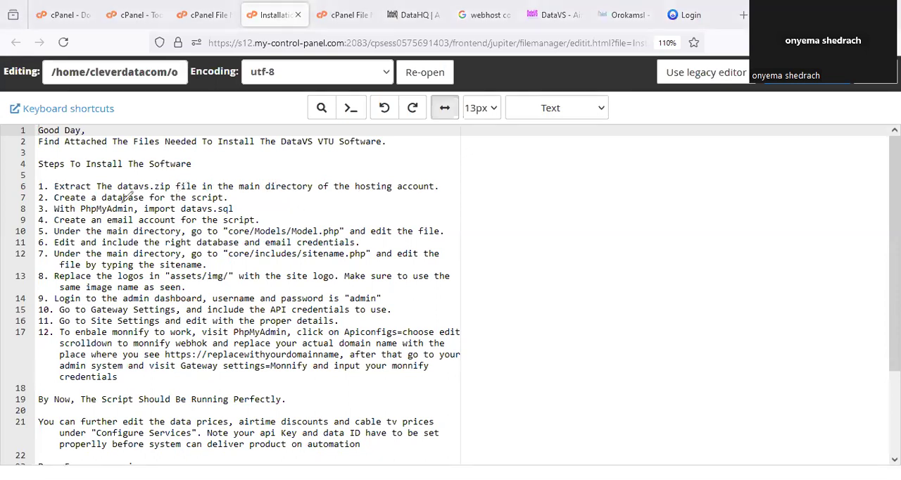
- Mark the guide's steps on creating the database, importing datavs.sql, creating an email account, and editing core/Models/Model.php
drag(233, 202, 250, 194)
drag(257, 224, 270, 217)
mouse_move(183, 214)
mouse_down()
mouse_move(227, 213)
mouse_move(247, 202)
mouse_up()
drag(259, 239, 304, 237)
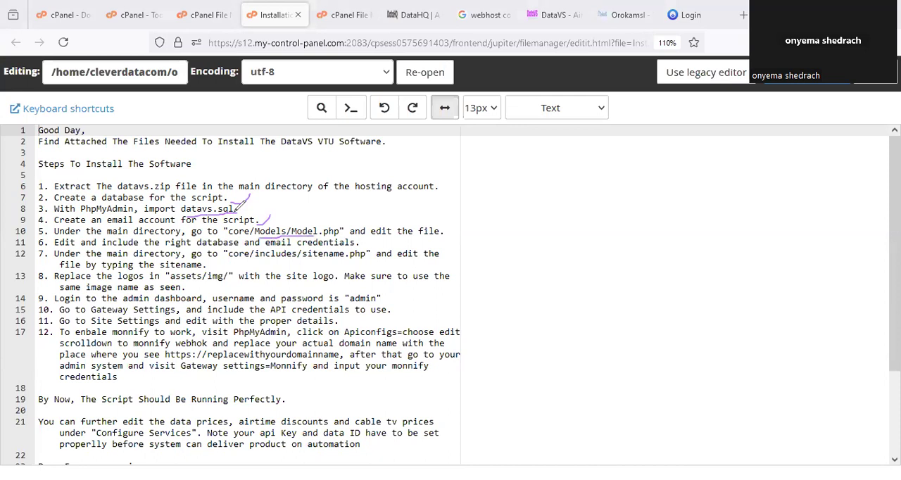
drag(406, 240, 440, 237)
- Open Model.php from the user folder's core/Models directory in the File Manager's editor
click(214, 17)
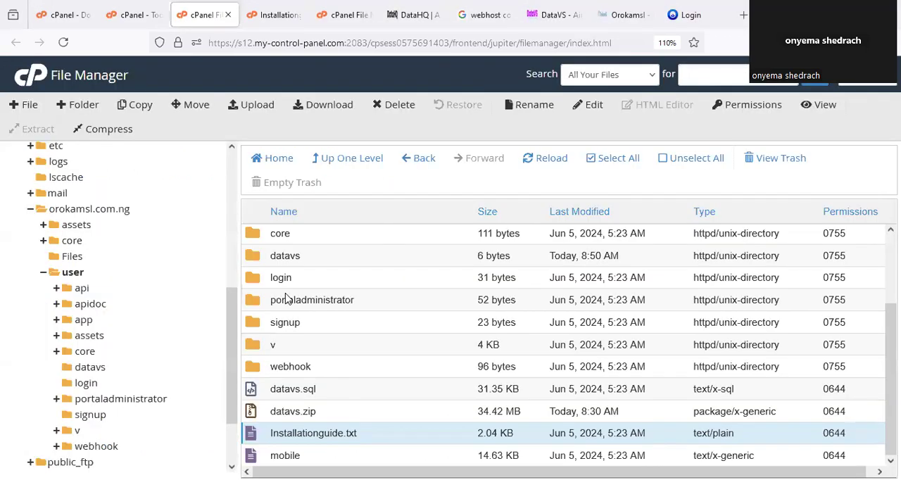
click(84, 351)
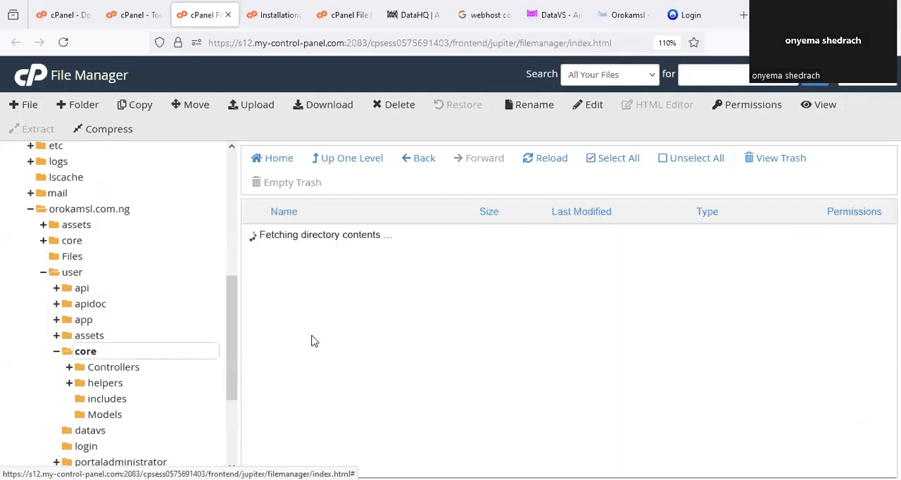
click(106, 418)
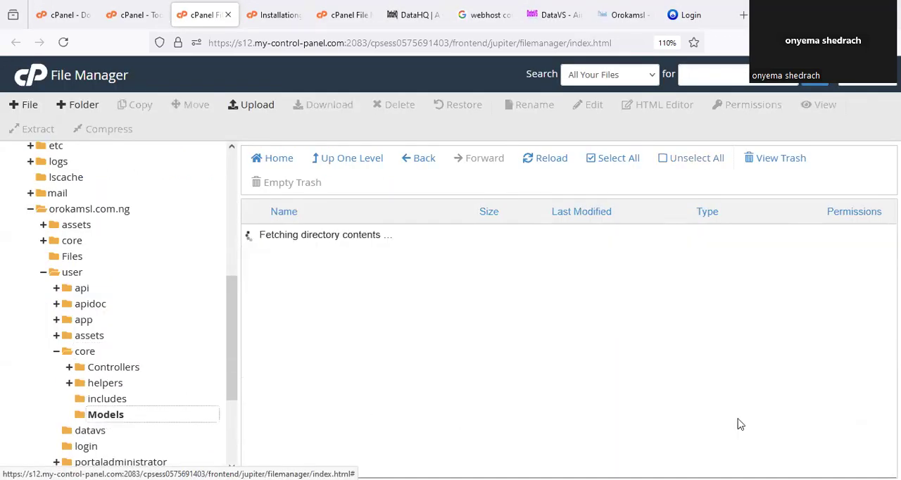
right_click(303, 325)
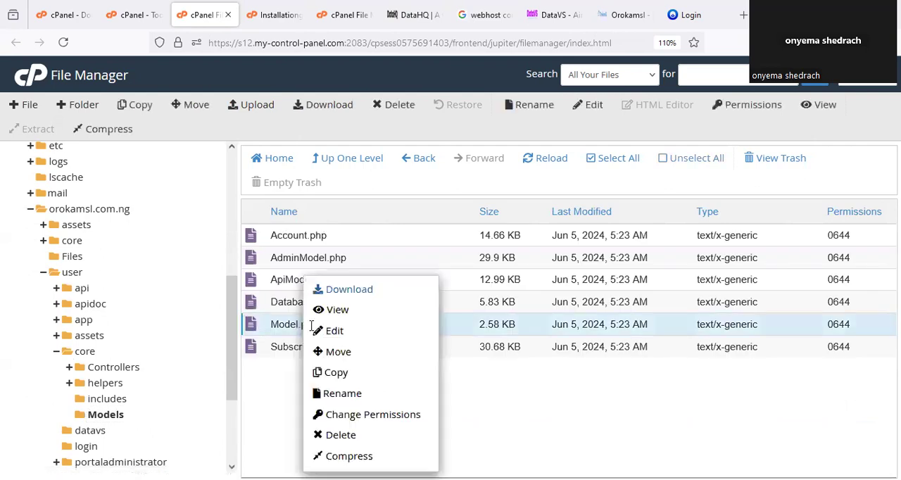
click(357, 341)
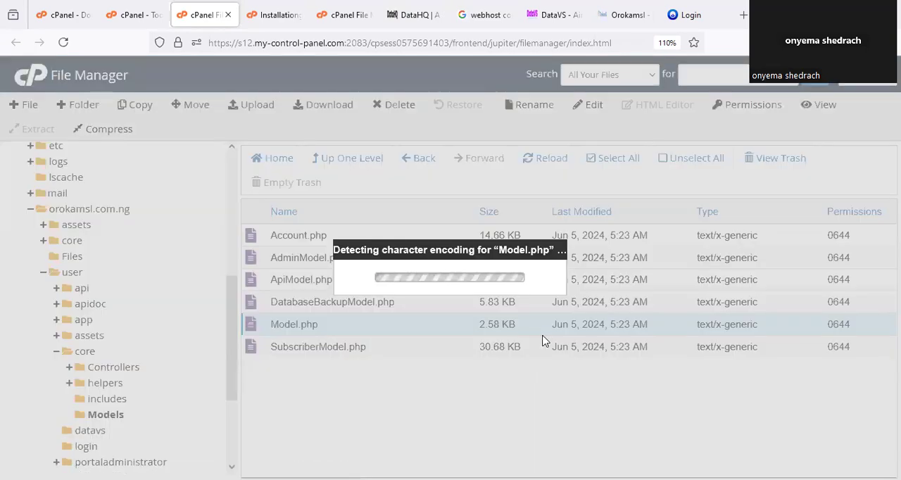
click(576, 380)
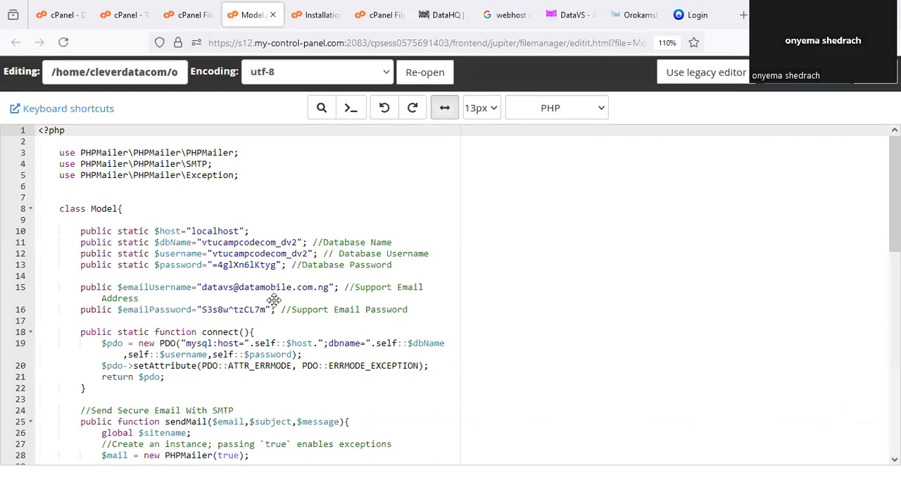
- Circle the database name, username and password lines in Model.php, and mark the support email address and password values
mouse_move(169, 274)
mouse_down()
mouse_move(473, 243)
mouse_move(323, 192)
mouse_move(190, 199)
mouse_up()
drag(177, 236, 176, 243)
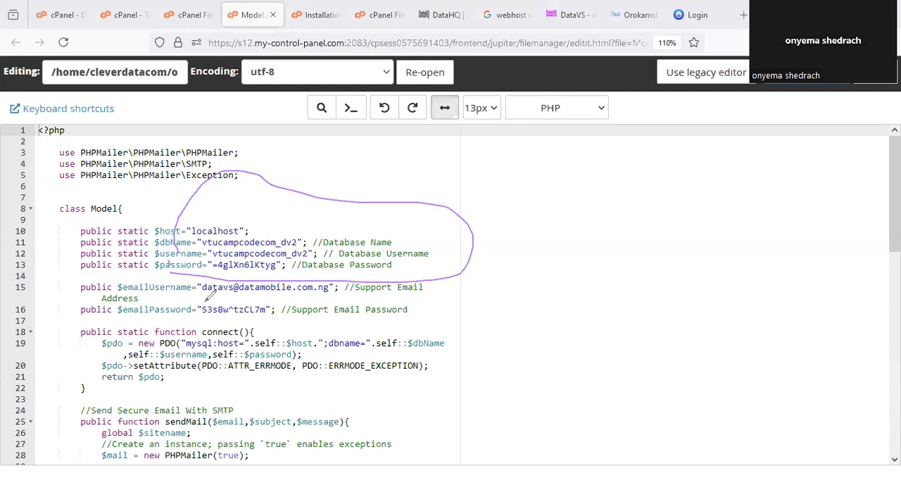
mouse_move(206, 300)
mouse_down()
mouse_move(338, 300)
mouse_move(344, 280)
mouse_move(147, 276)
mouse_up()
drag(207, 317, 256, 318)
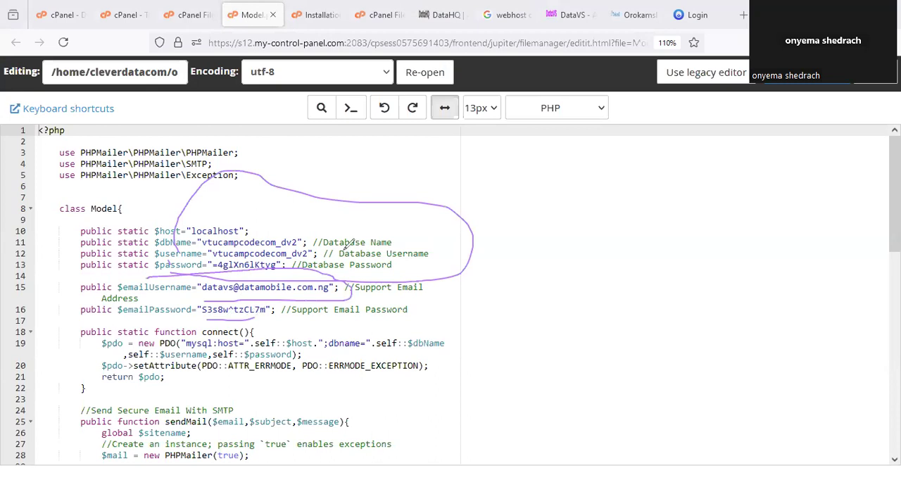
- Circle Manage My Databases and Database Wizard on the cPanel Tools page, tick Manage My Databases, and open it
click(115, 17)
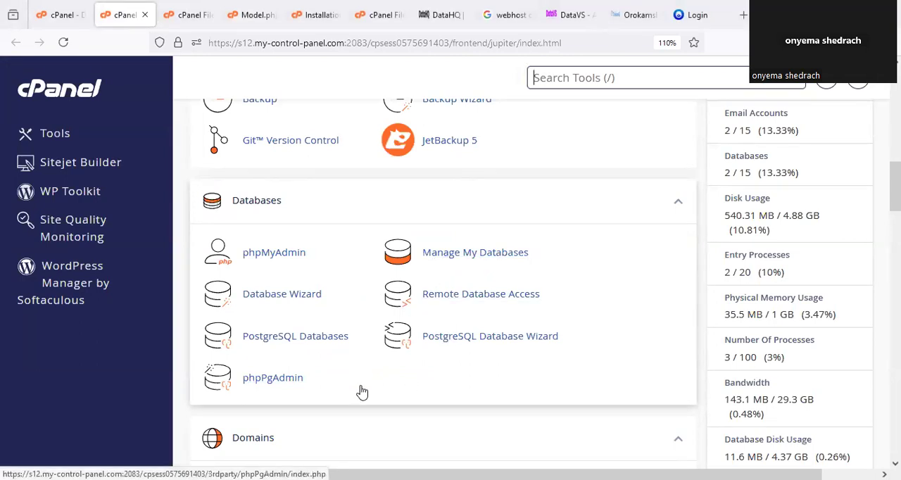
drag(458, 225, 496, 225)
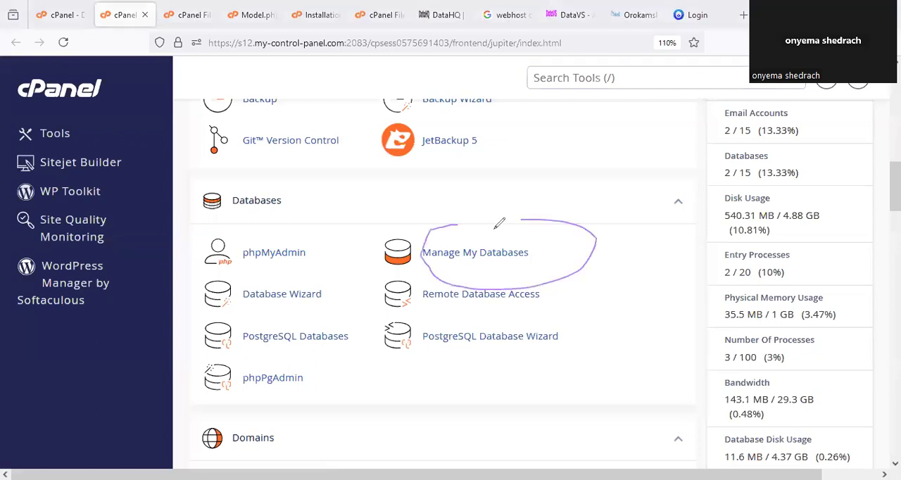
mouse_move(266, 303)
mouse_down()
mouse_move(288, 260)
mouse_move(236, 290)
mouse_up()
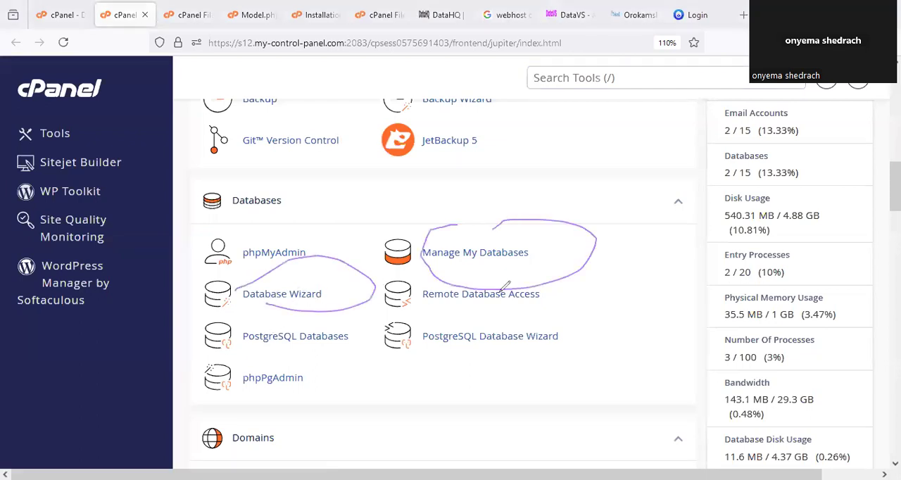
drag(552, 252, 655, 147)
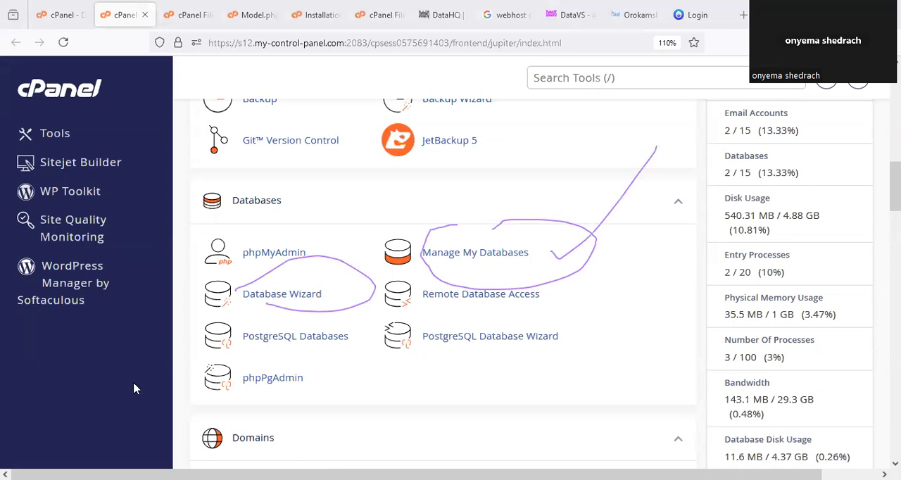
click(485, 261)
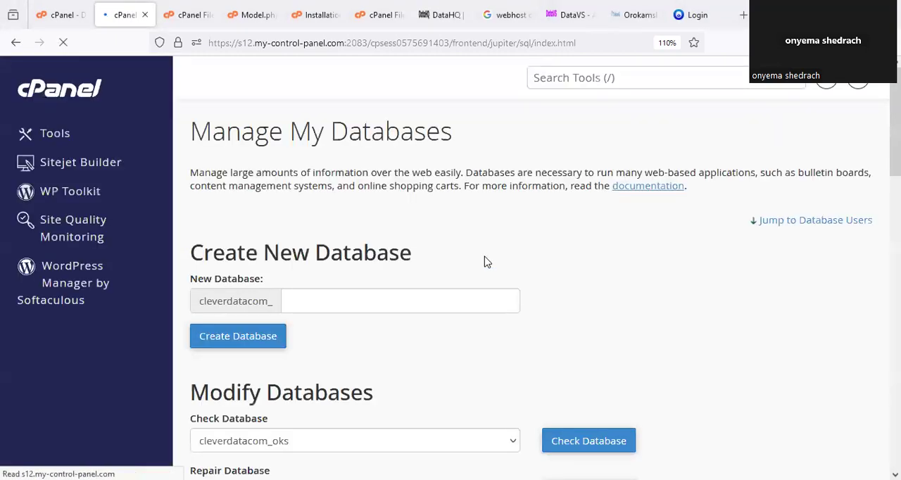
- Circle the Create New Database heading, create a database with the name userdb, highlight its full name, and go back to Manage My Databases
scroll(399, 199, down, 2)
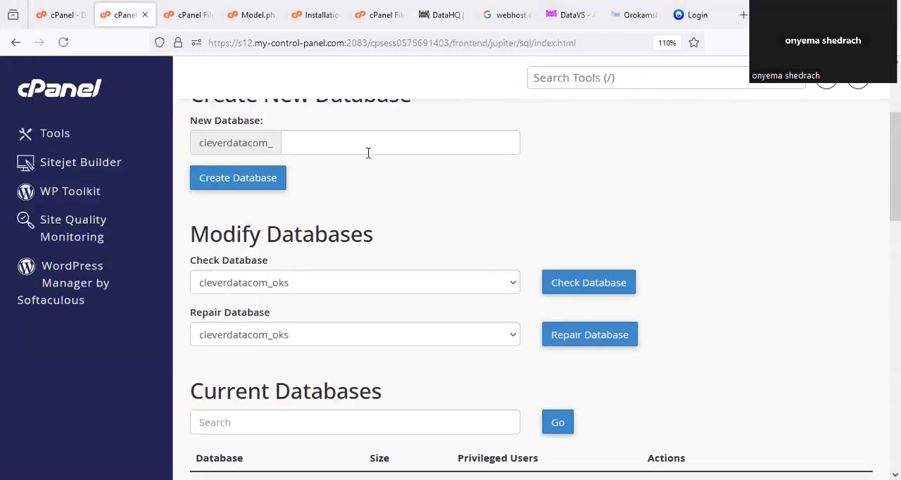
scroll(368, 151, up, 1)
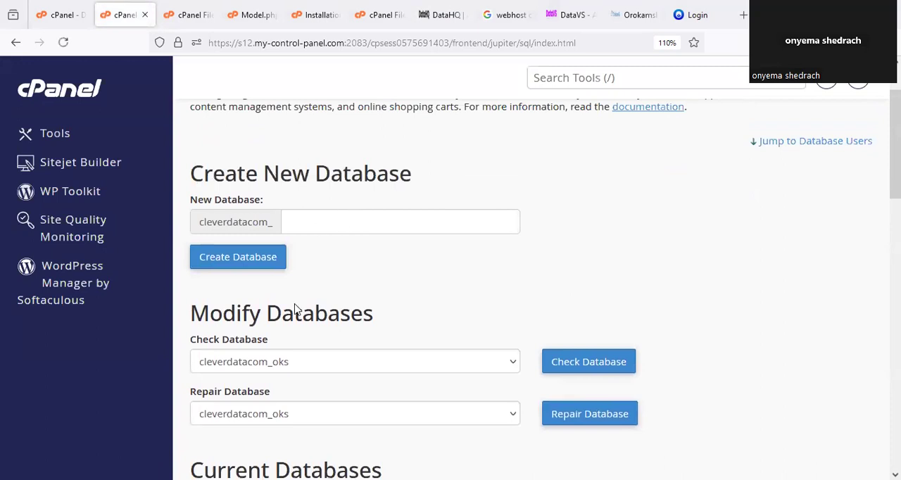
drag(229, 150, 340, 148)
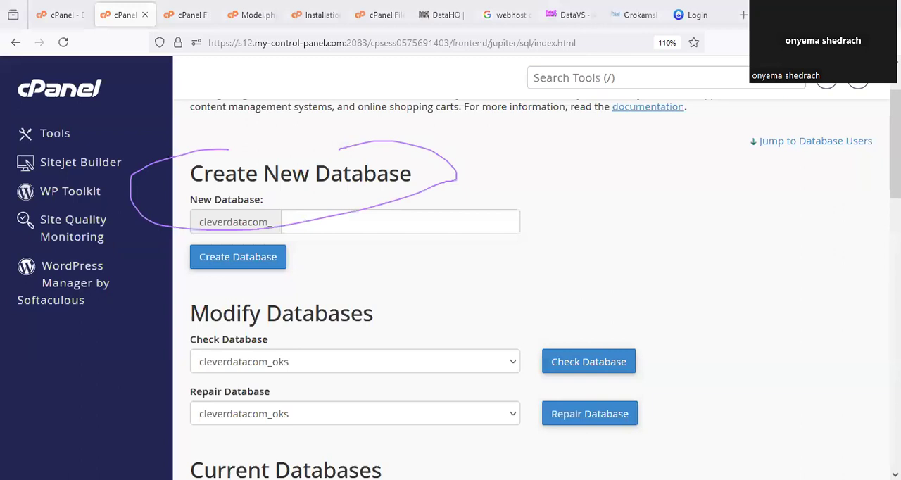
click(356, 225)
text(userdb)
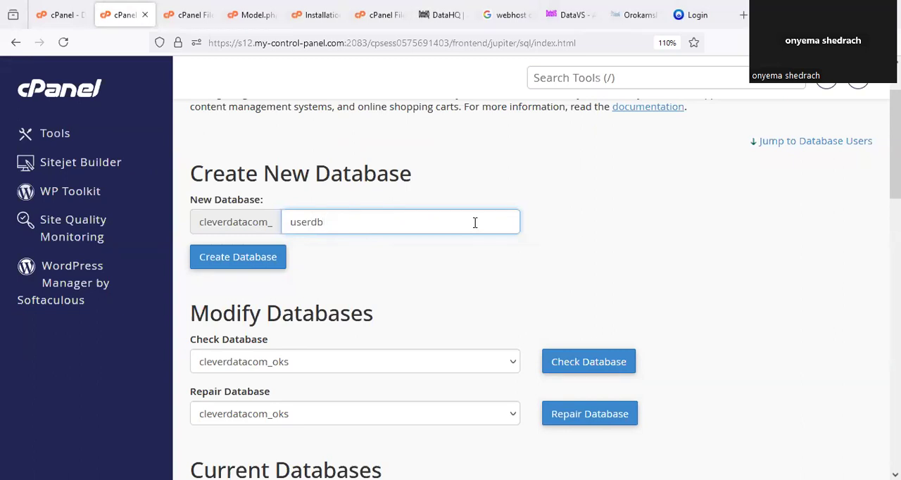
drag(333, 217, 262, 220)
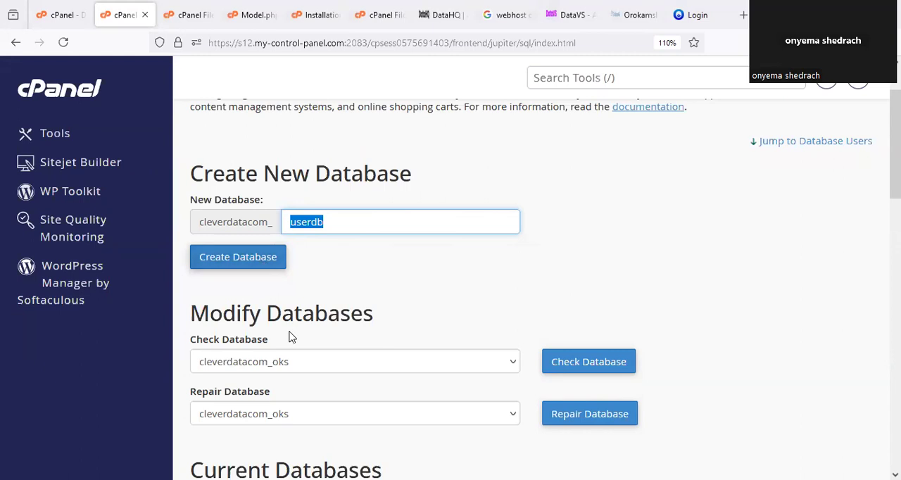
click(256, 257)
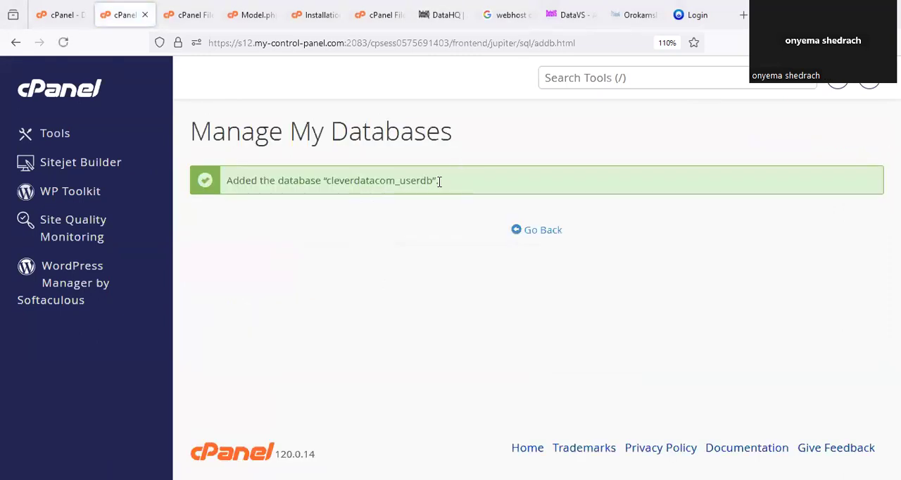
drag(436, 180, 331, 181)
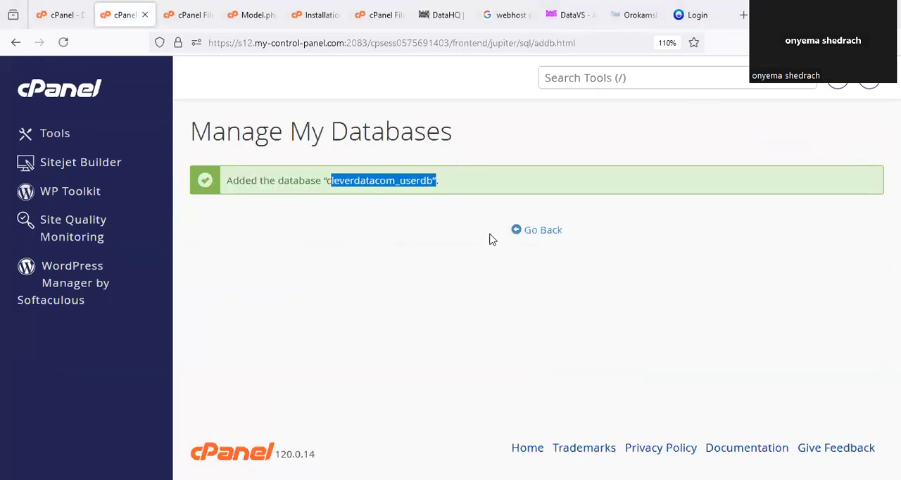
click(544, 233)
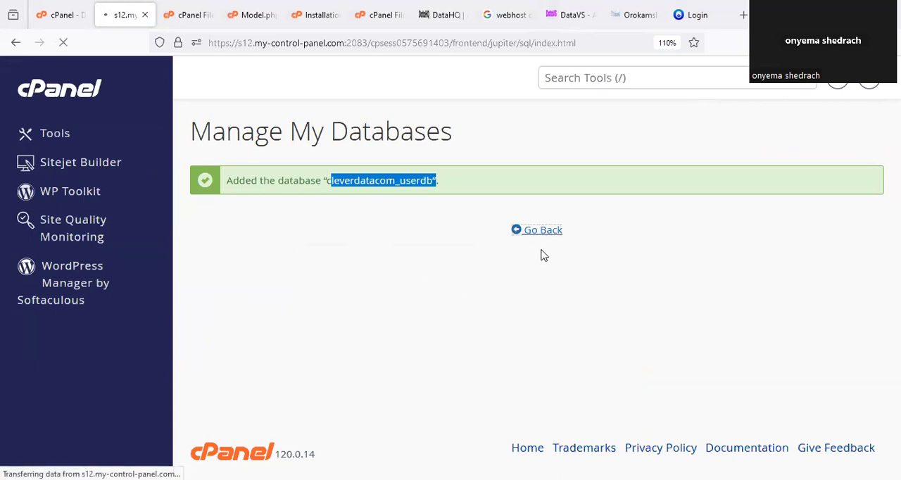
- Enter userdb as the username of a new database user under Database Users
scroll(463, 283, down, 7)
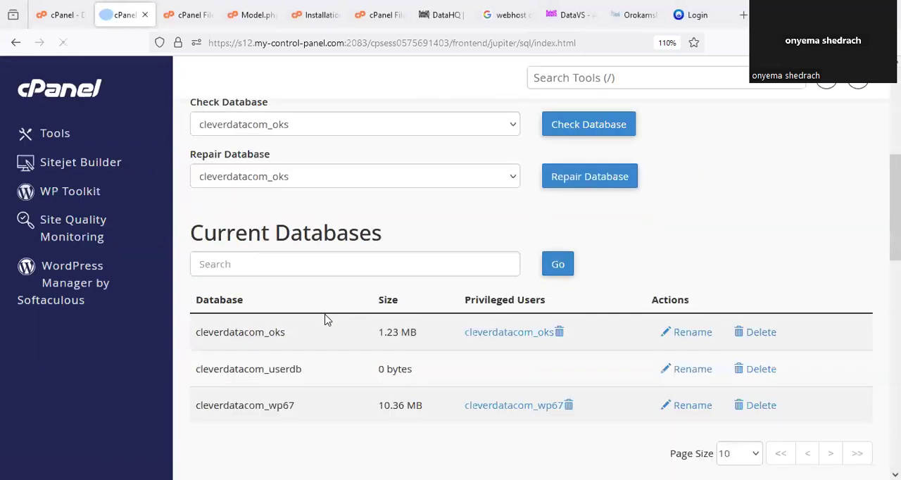
scroll(320, 313, down, 3)
click(313, 294)
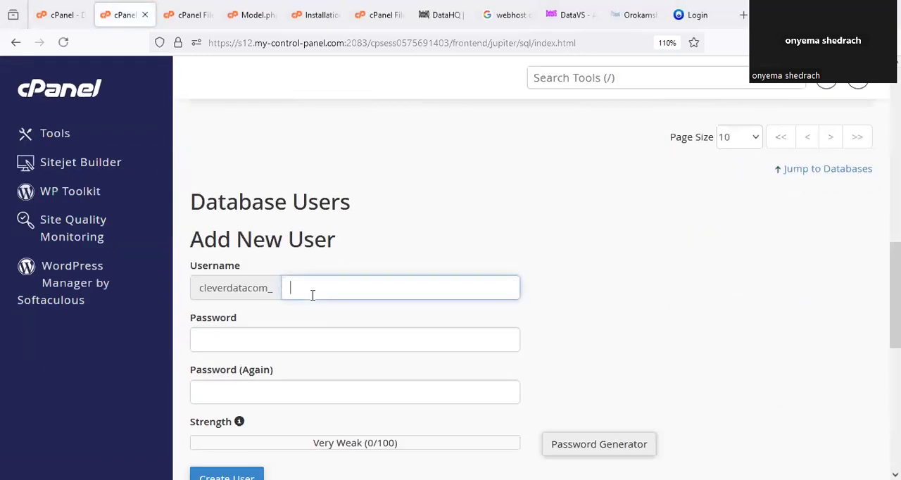
text(userdb)
click(424, 247)
scroll(430, 247, down, 2)
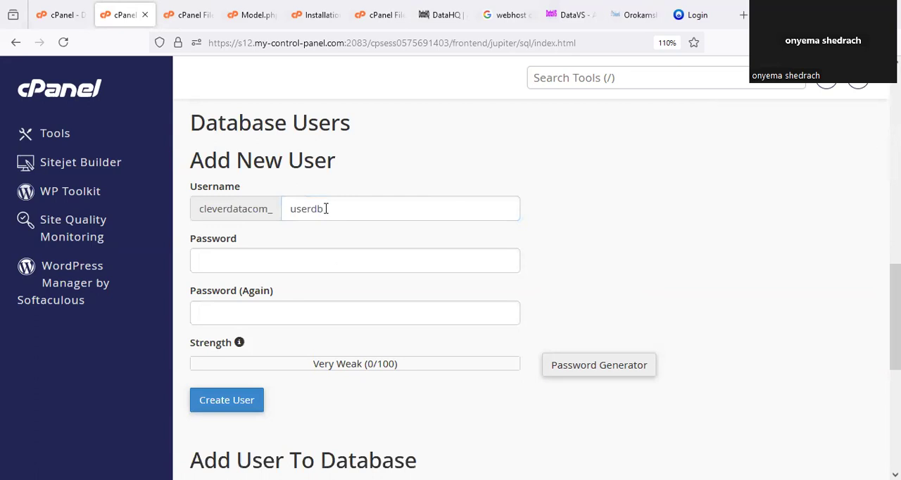
scroll(333, 232, down, 2)
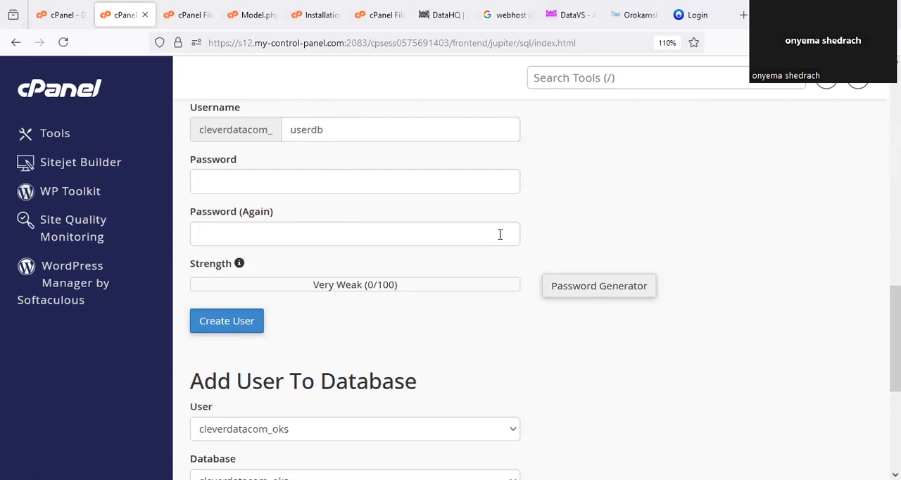
scroll(344, 146, up, 2)
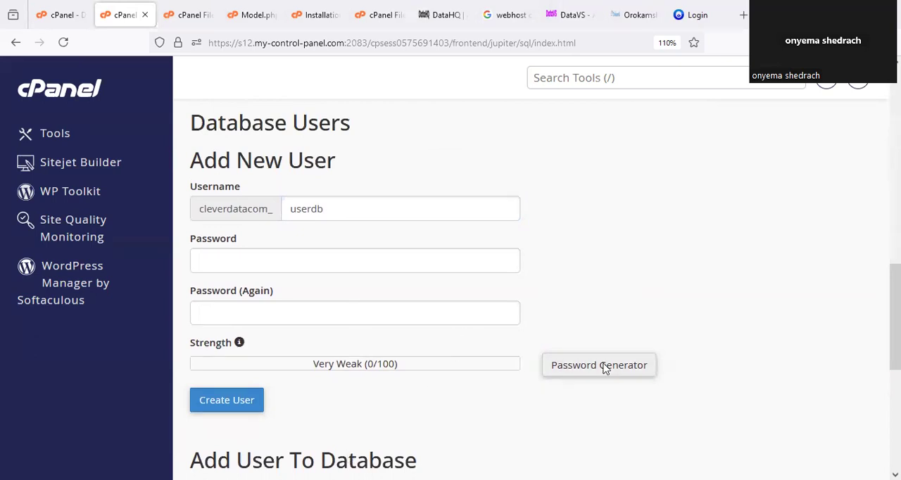
- Circle the Password Generator option, generate a password for the new database user, and copy it
drag(588, 334, 612, 348)
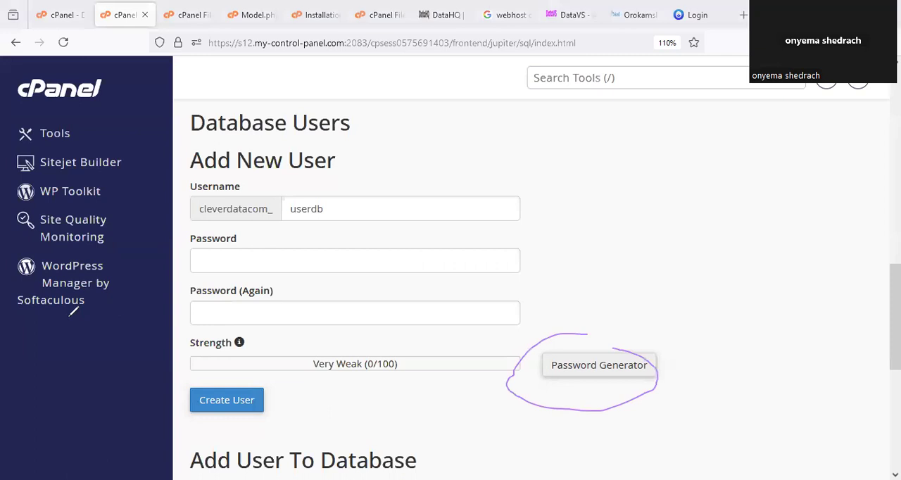
click(587, 372)
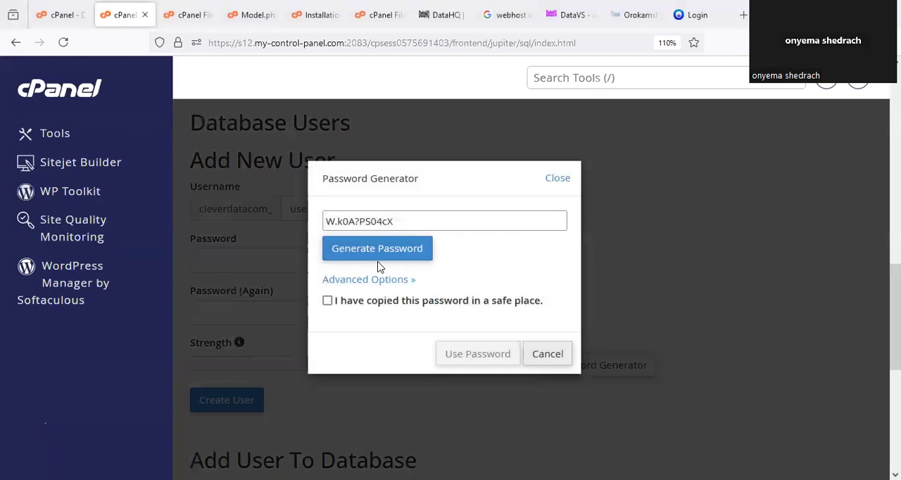
drag(403, 221, 291, 221)
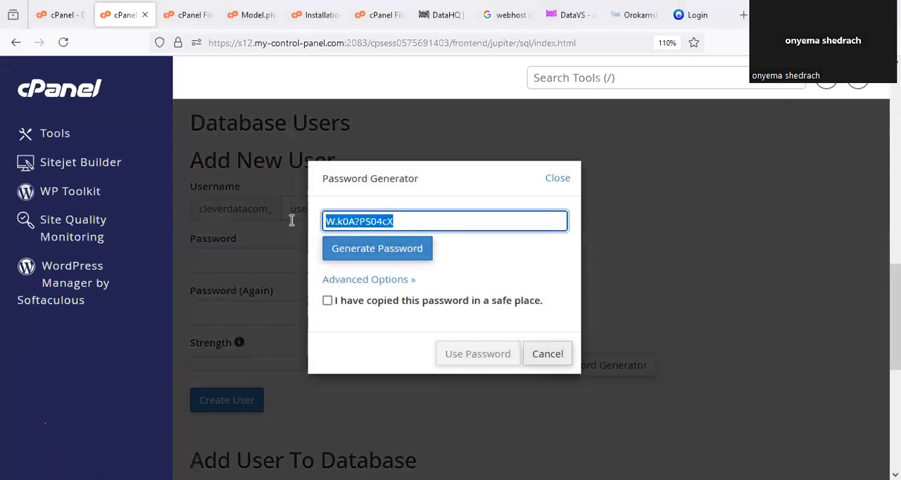
right_click(395, 221)
click(406, 302)
- Replace the database password value in Model.php with the copied generated password and save the file
click(257, 14)
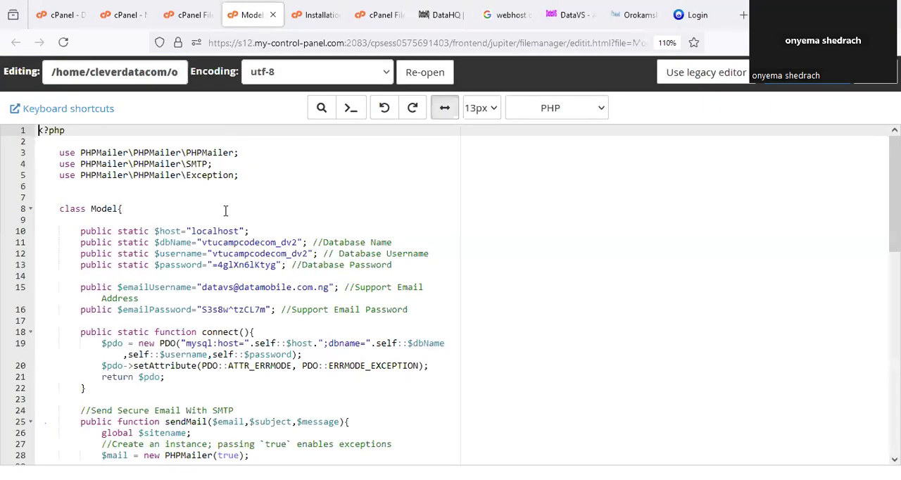
click(275, 265)
drag(275, 264, 213, 265)
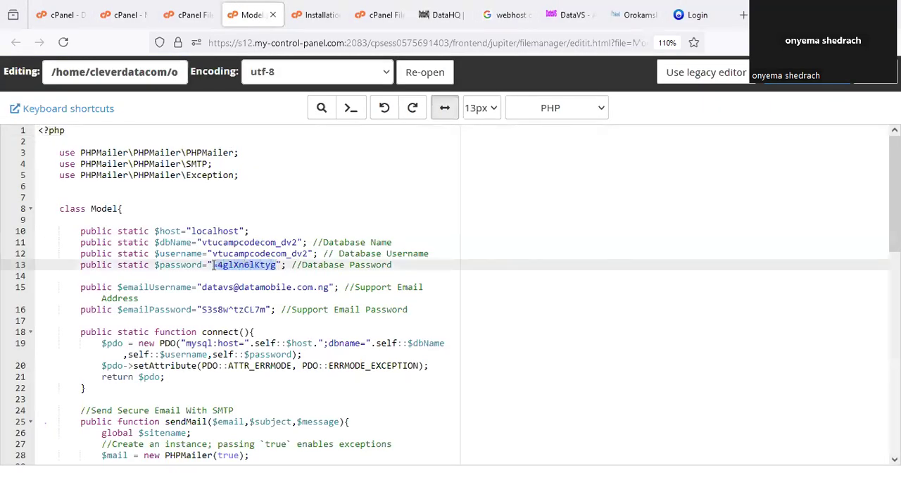
key(ctrl+v)
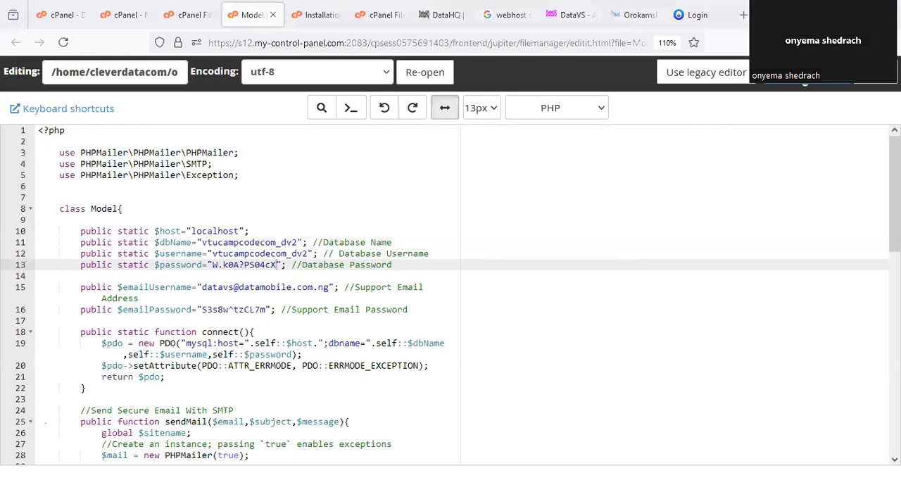
key(ctrl+s)
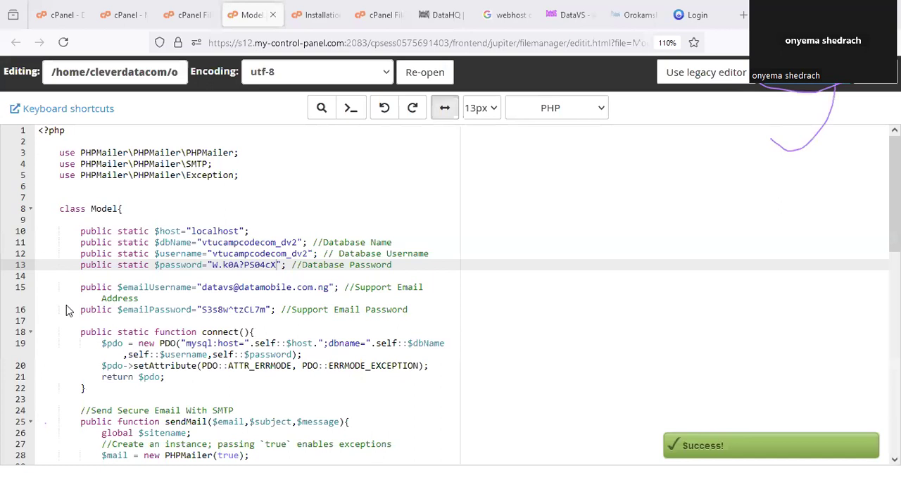
- Circle and confirm that the generated password is stored safely, mark Use Password, and fill the new user's password fields with it
click(125, 15)
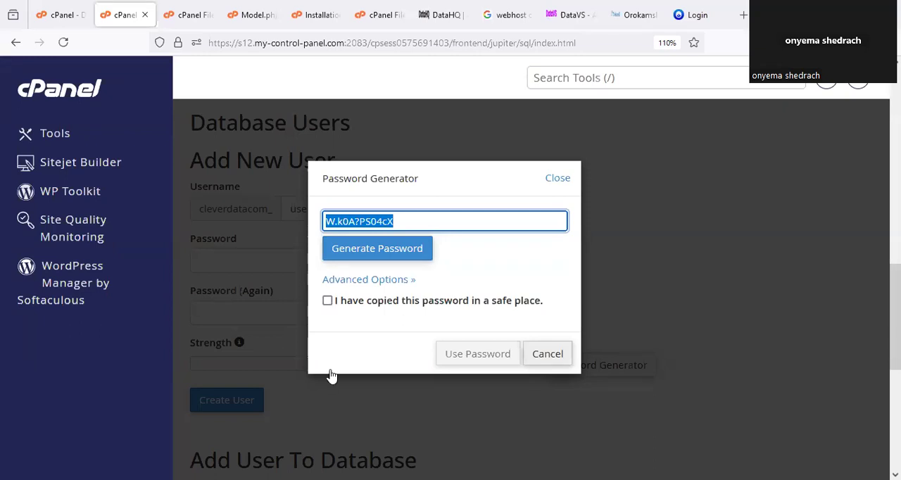
mouse_move(365, 289)
mouse_down()
mouse_move(467, 328)
mouse_move(543, 301)
mouse_move(487, 296)
mouse_up()
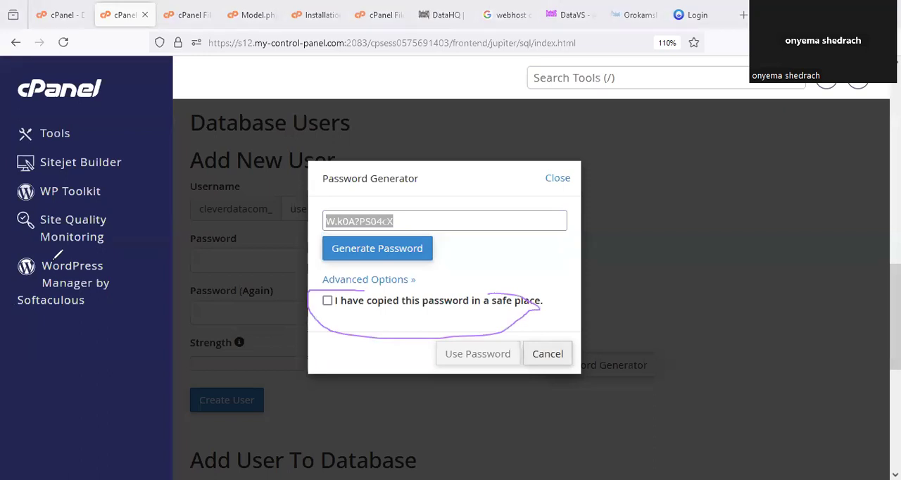
click(327, 302)
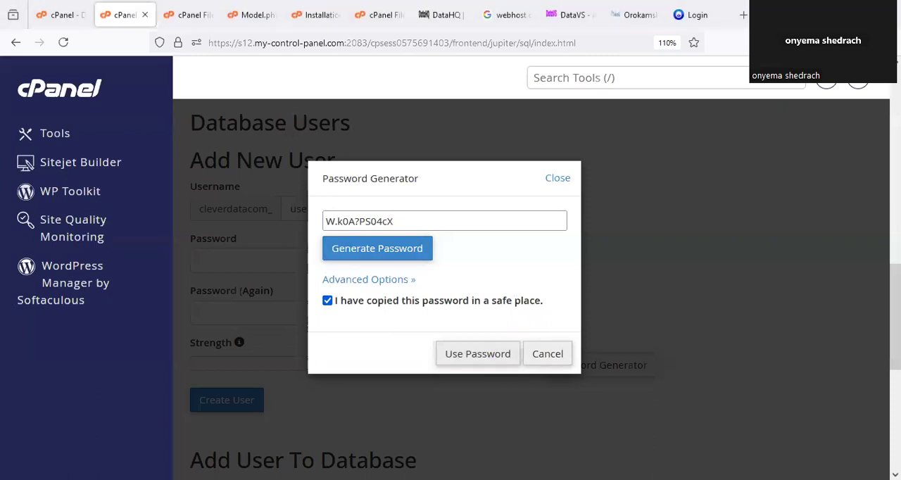
drag(481, 309, 502, 322)
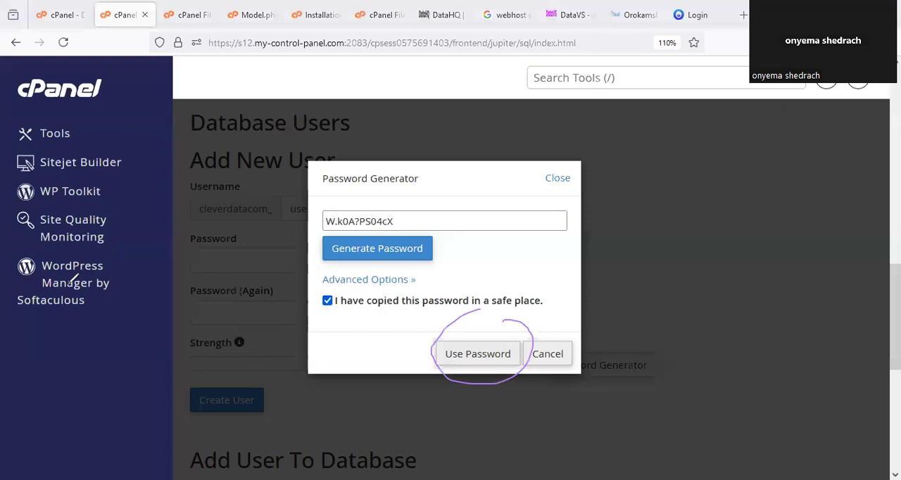
click(512, 359)
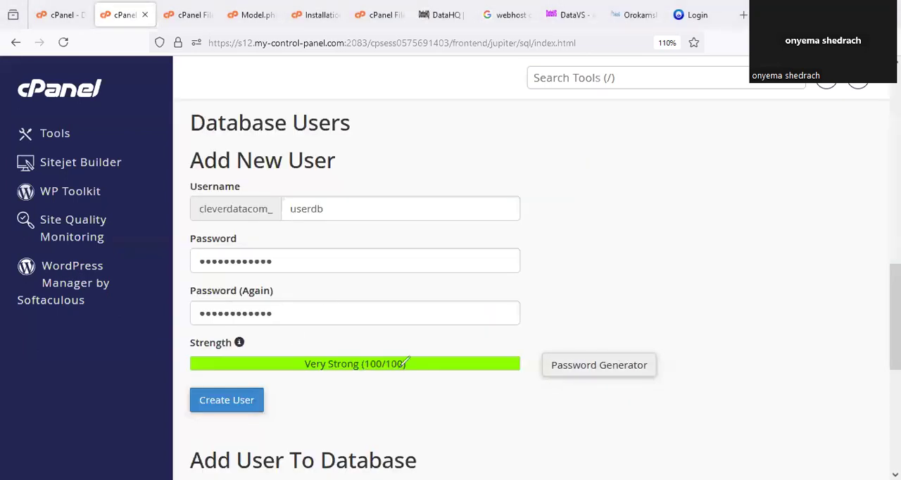
- Mark the area below the password fields, circle Create User, and create the database user
drag(340, 324, 293, 335)
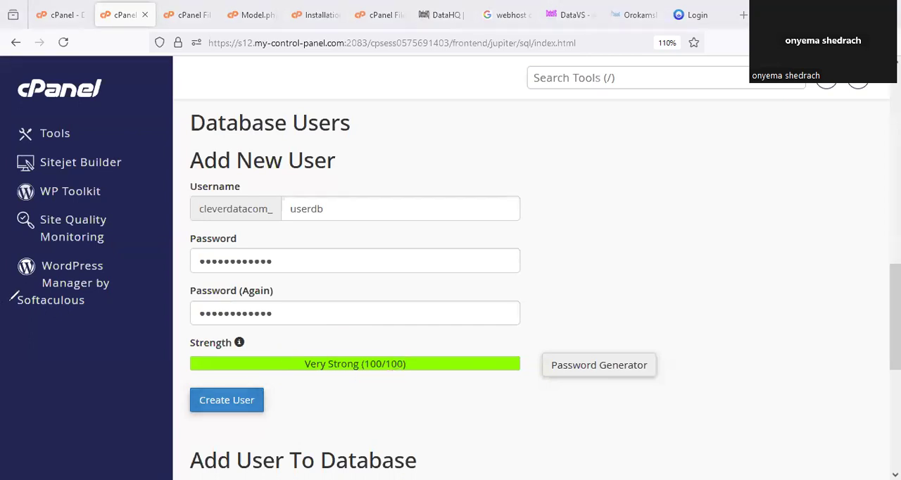
drag(221, 372, 275, 384)
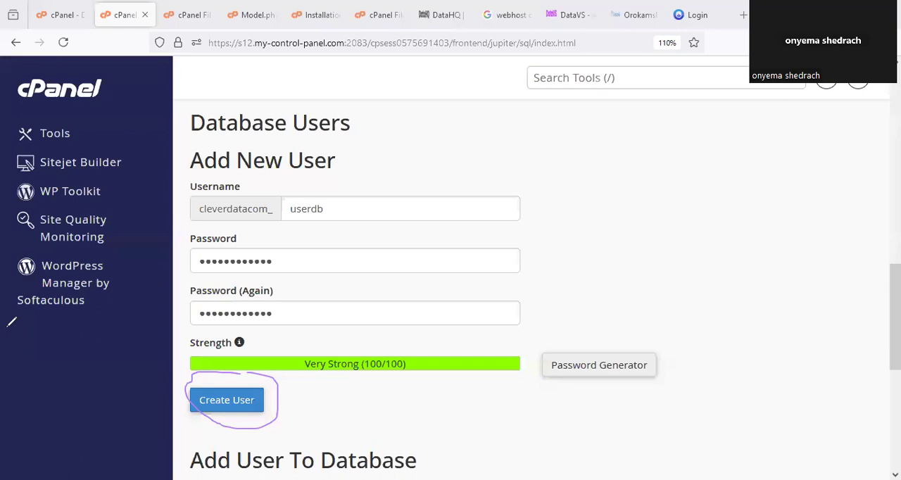
click(227, 400)
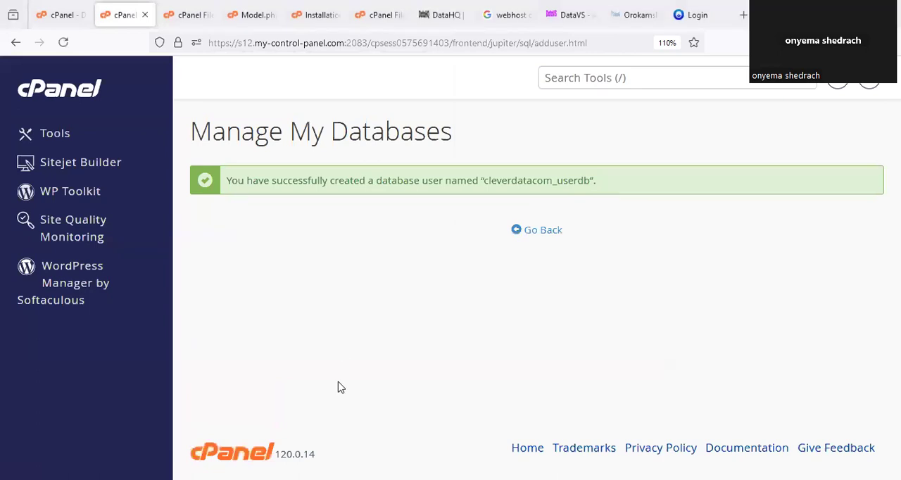
- Mark the new database user's full name in the creation message and copy cleverdatacom_userdb
drag(522, 166, 558, 150)
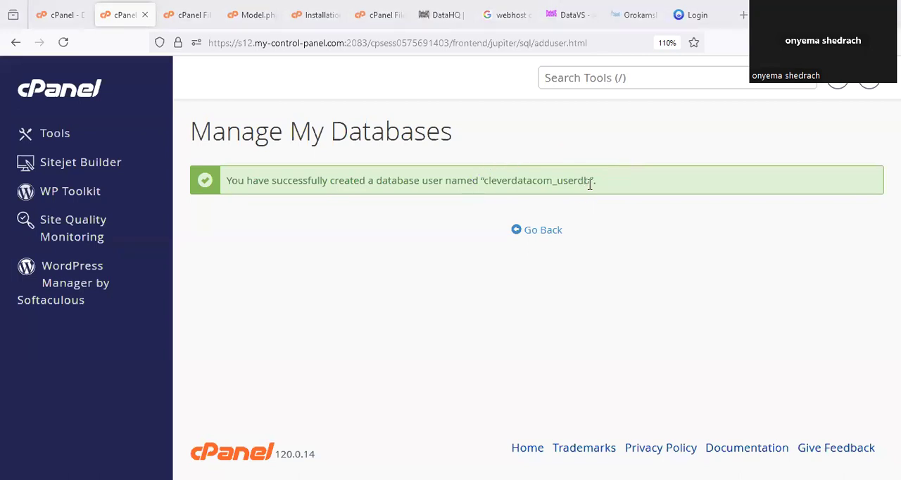
drag(590, 184, 487, 186)
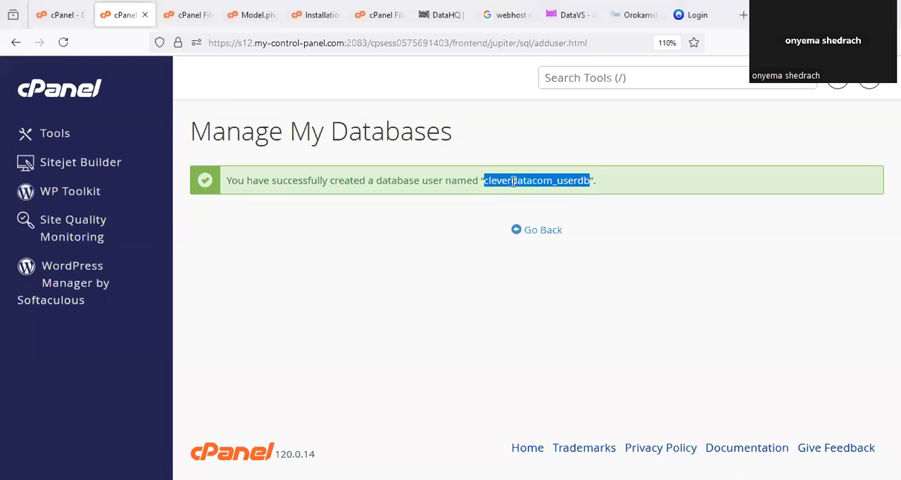
right_click(513, 182)
click(572, 197)
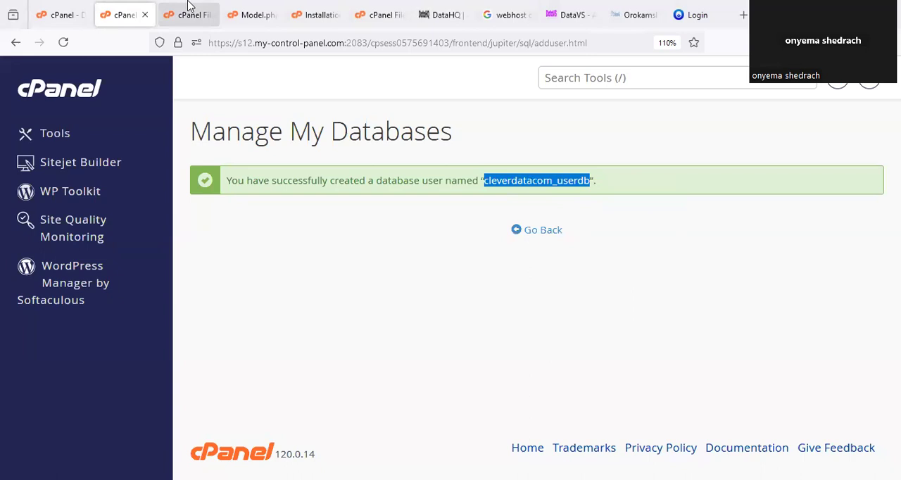
- Set the database username and name in Model.php to cleverdatacom_userdb, save the file, and circle the support email address and password lines
click(247, 13)
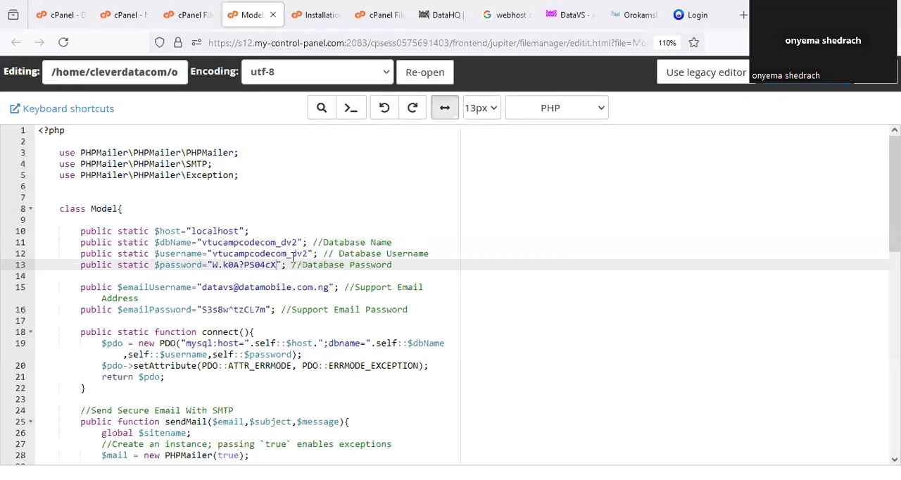
drag(308, 253, 211, 258)
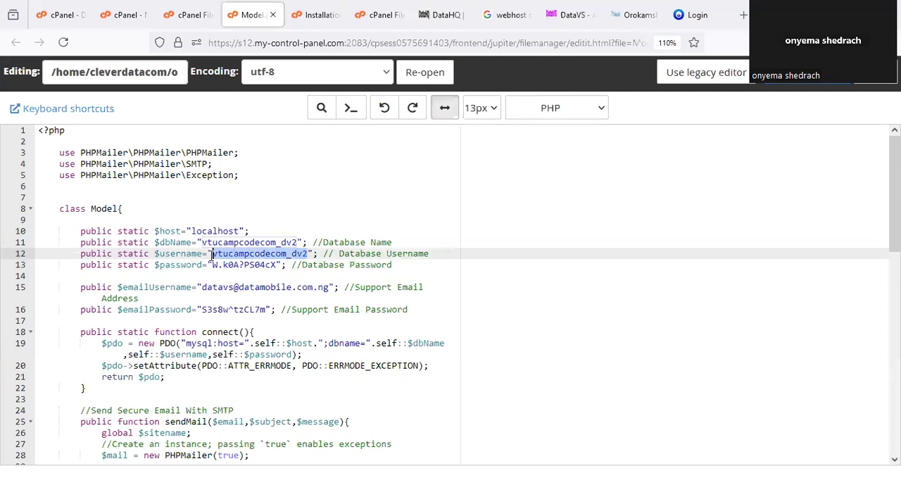
key(ctrl+v)
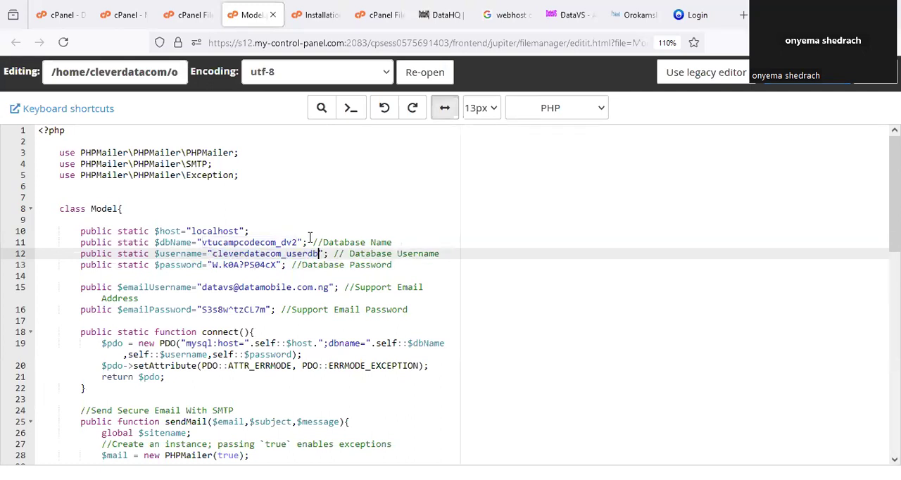
drag(300, 242, 202, 242)
key(ctrl+v)
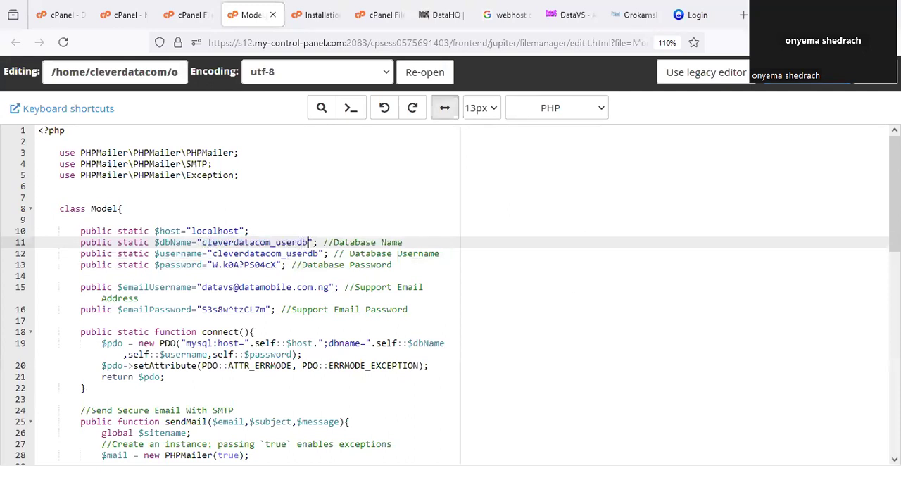
key(ctrl+s)
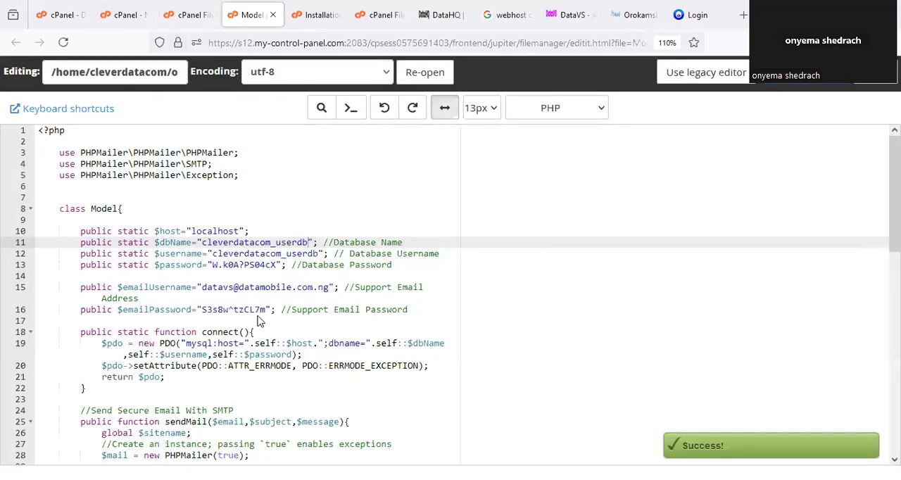
drag(364, 274, 337, 277)
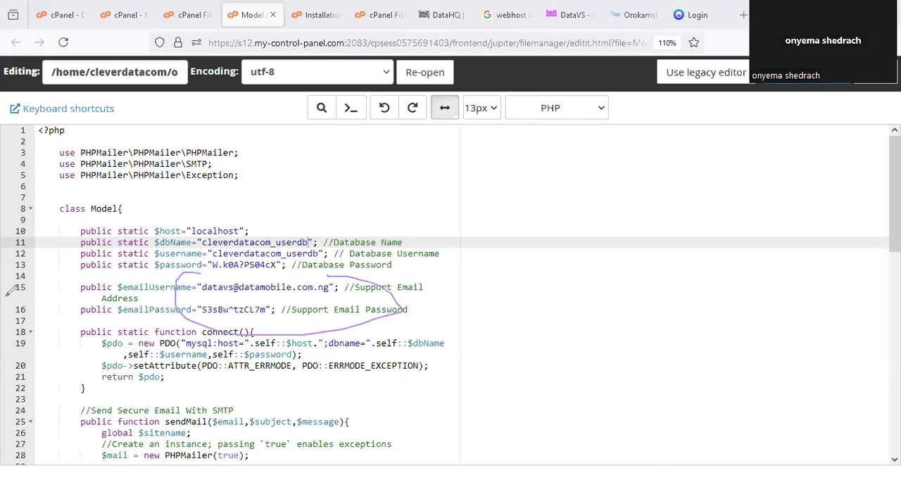
- Return from the database user creation message to the main Manage My Databases page
click(124, 16)
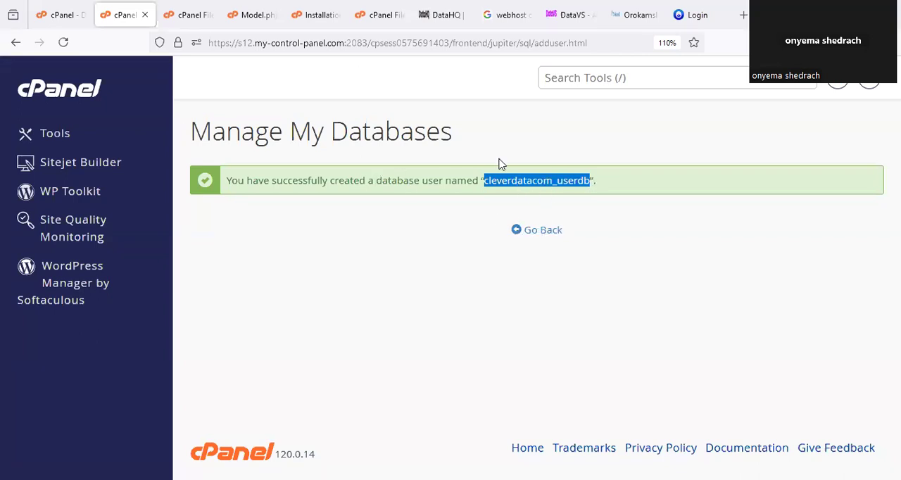
click(252, 15)
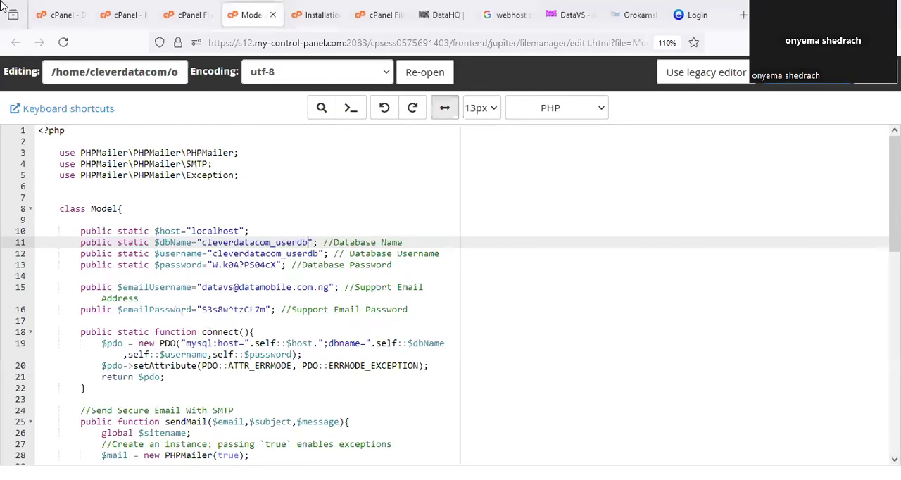
click(188, 15)
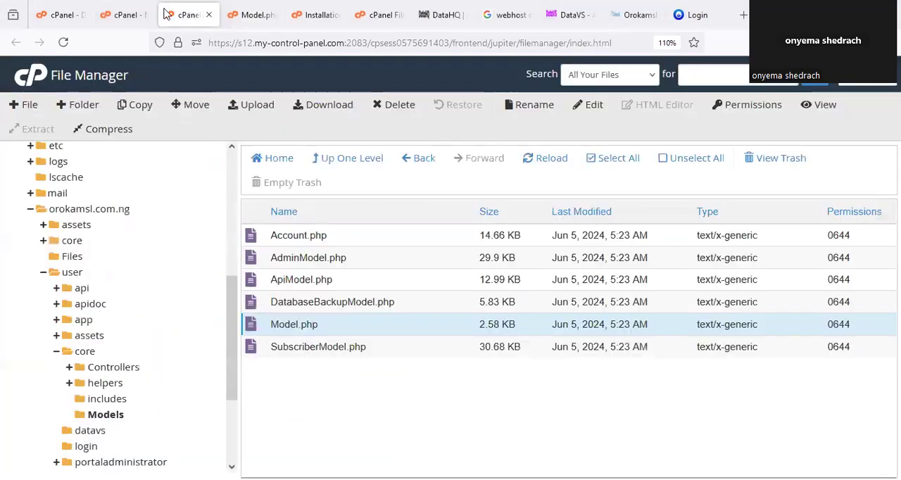
click(125, 15)
click(553, 234)
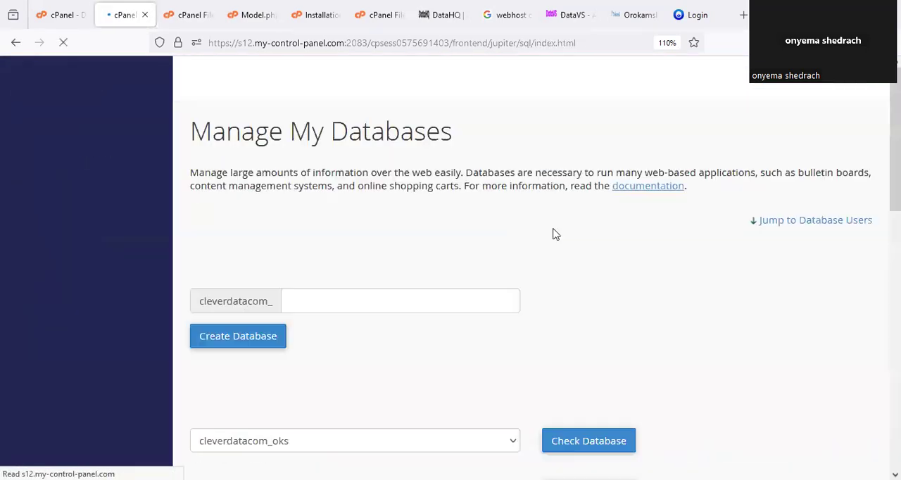
- Select cleverdatacom_userdb as both user and database under Add User To Database, mark the Add control, and add the user
scroll(376, 291, down, 7)
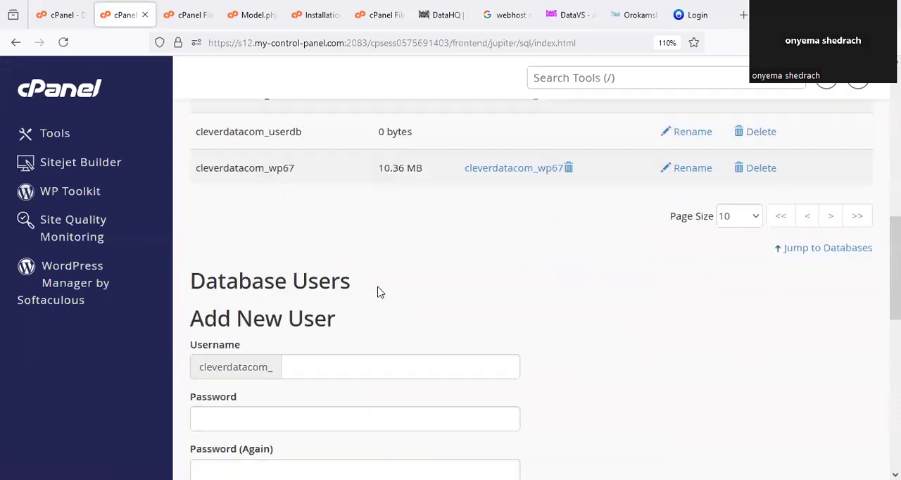
scroll(384, 252, up, 3)
scroll(388, 253, down, 8)
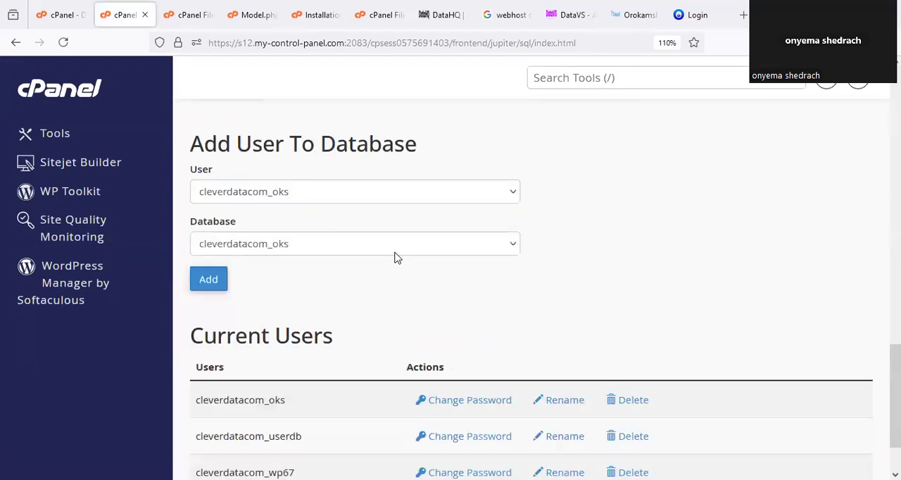
click(288, 200)
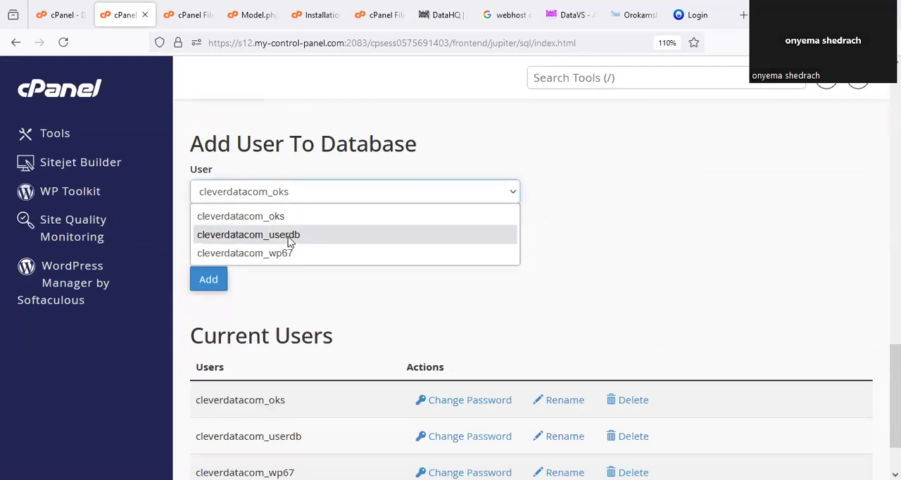
click(289, 238)
click(294, 251)
click(288, 294)
click(213, 281)
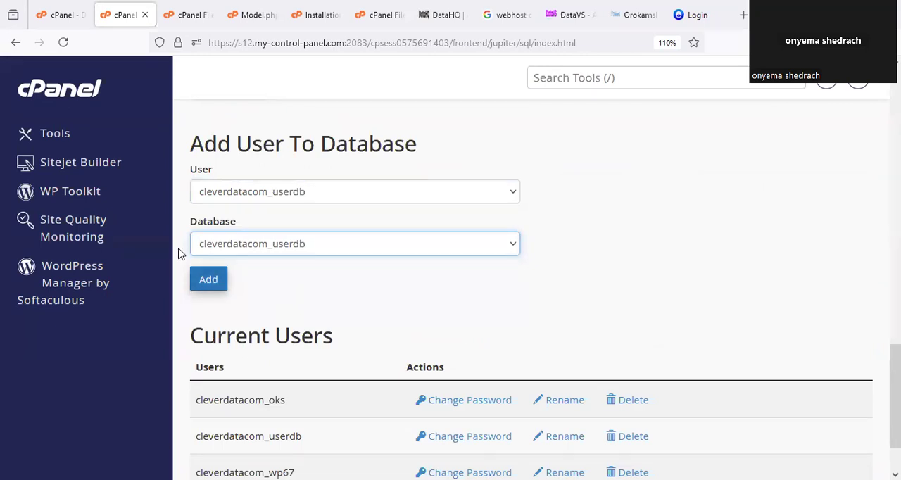
drag(185, 259, 210, 268)
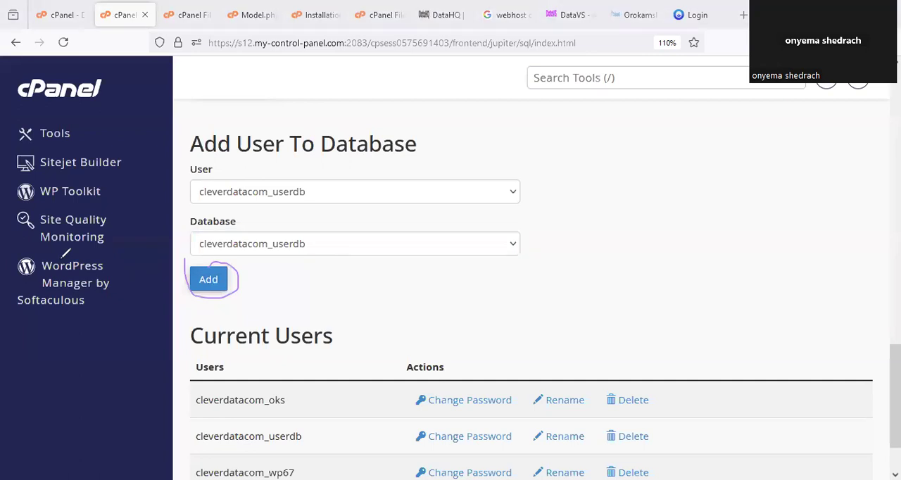
click(211, 281)
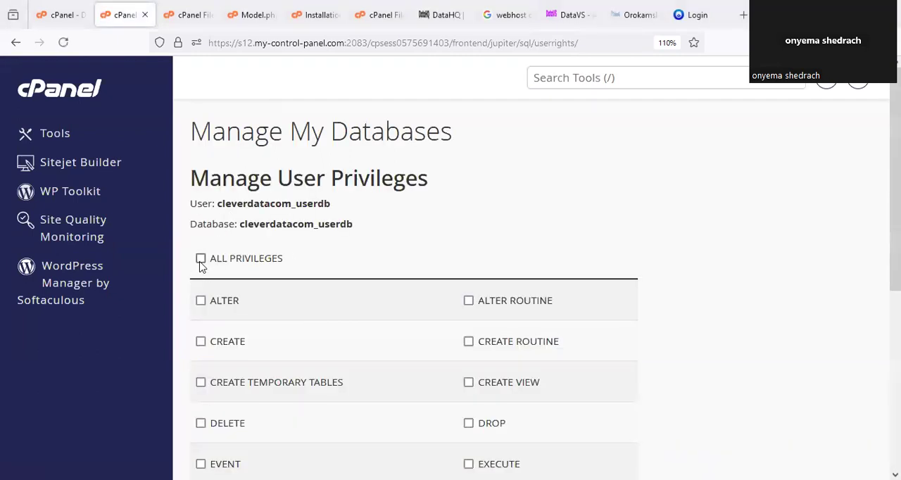
- Grant the user ALL PRIVILEGES on the database, save the changes, and mark the success message
click(201, 259)
scroll(330, 303, down, 5)
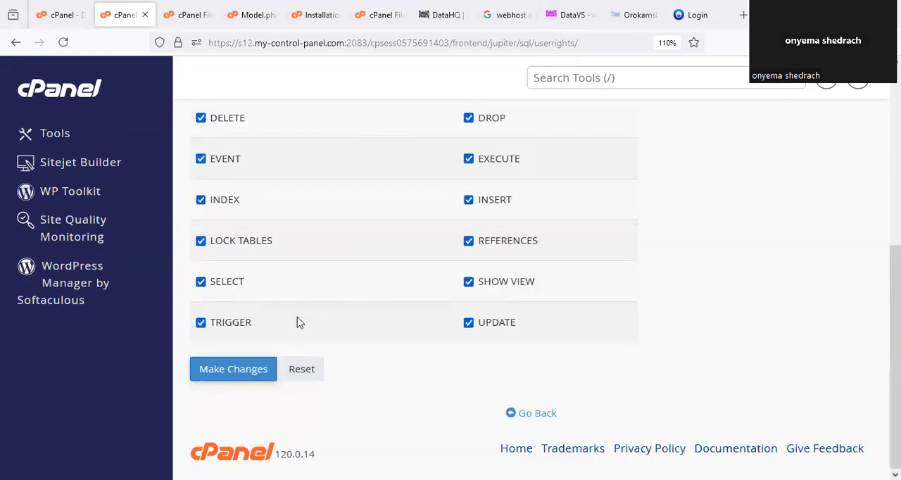
click(253, 370)
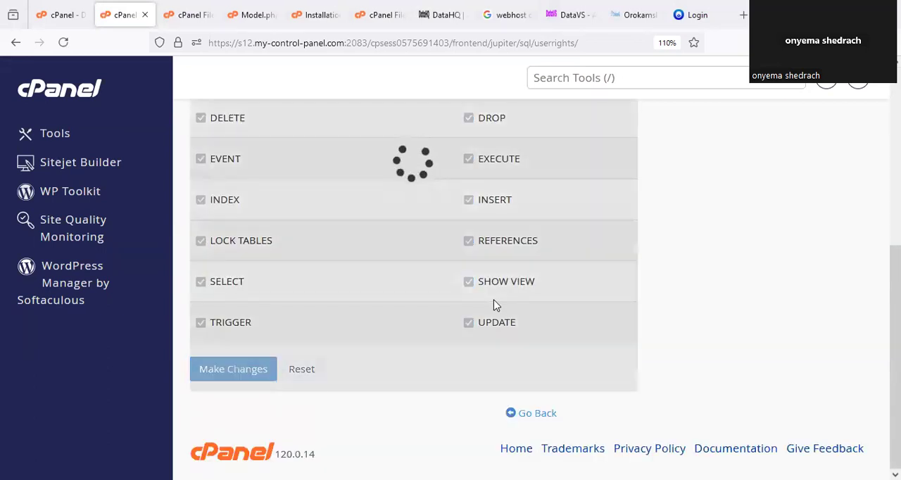
scroll(604, 266, up, 5)
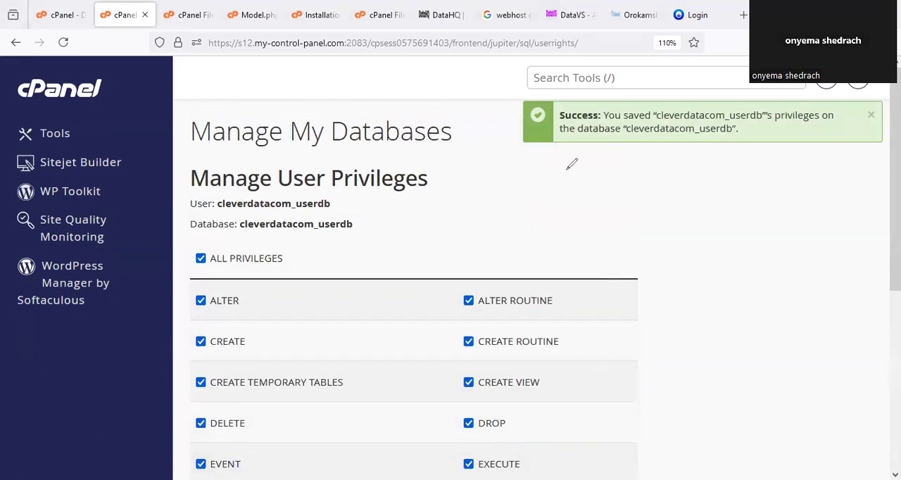
drag(619, 83, 816, 90)
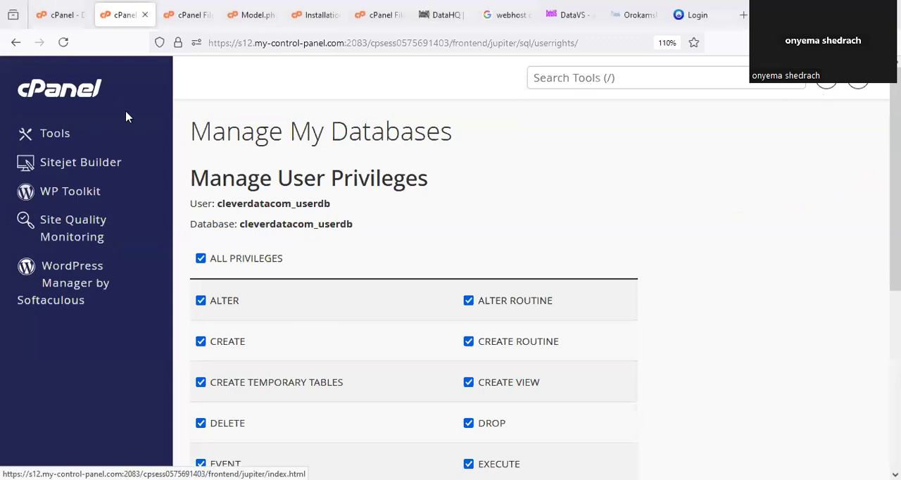
- Circle Email Accounts on the cPanel Tools page, open it, and start creating a new email account
click(86, 95)
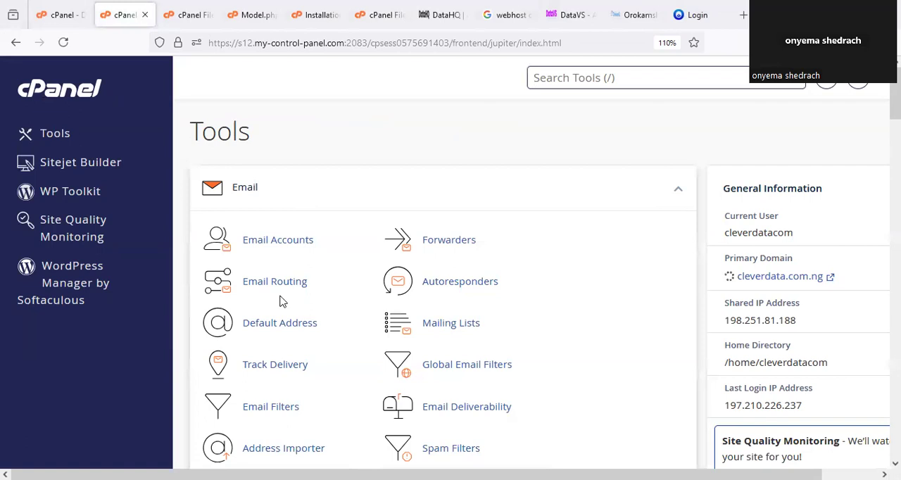
drag(303, 208, 271, 218)
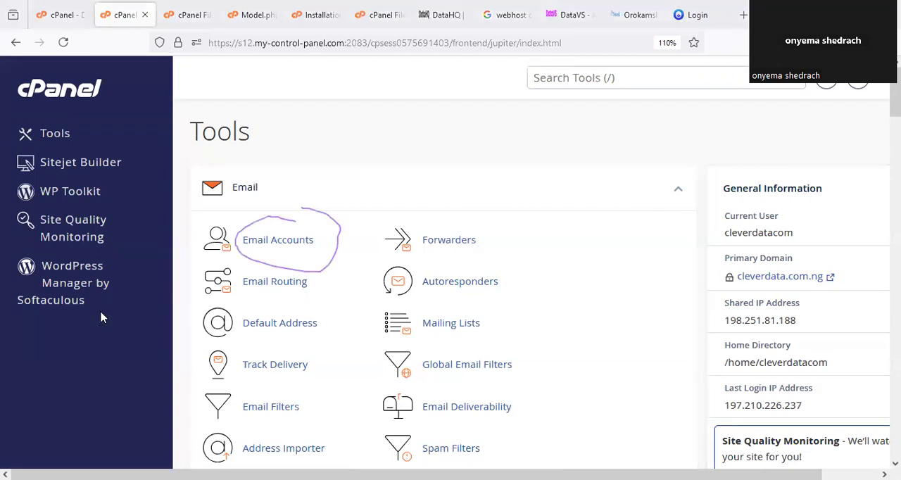
click(289, 246)
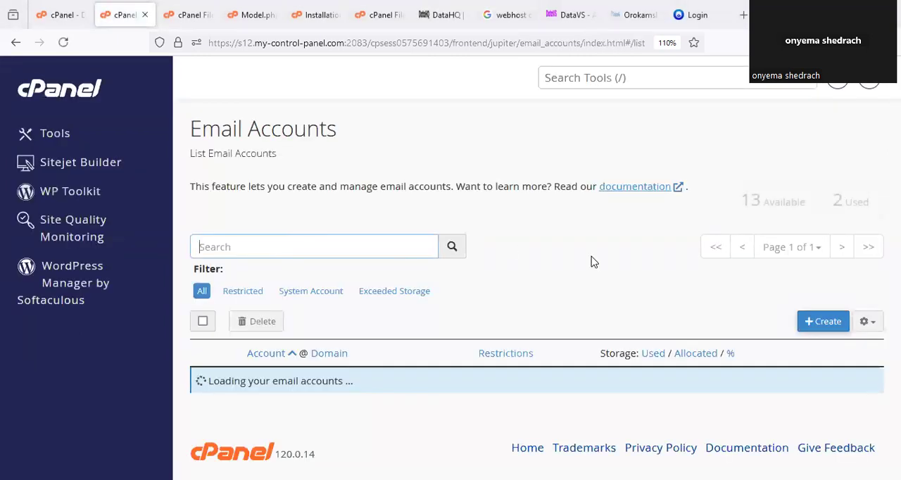
scroll(582, 281, down, 2)
scroll(587, 274, up, 2)
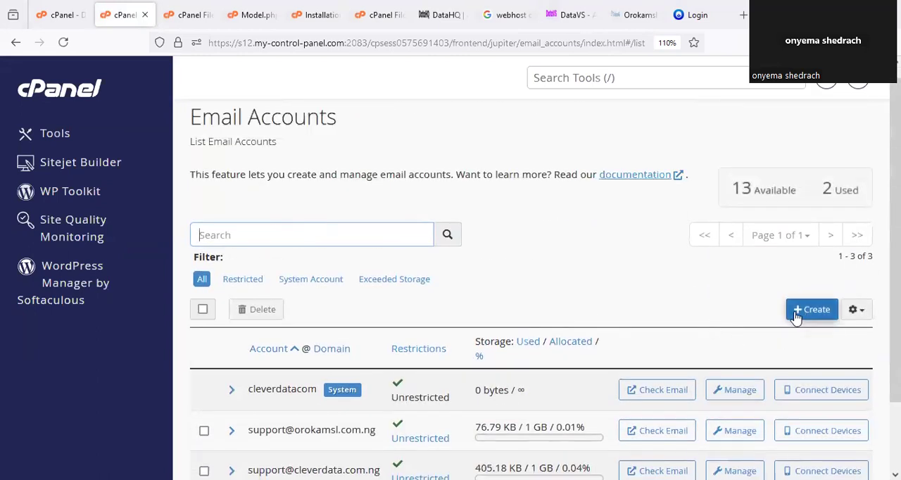
click(814, 309)
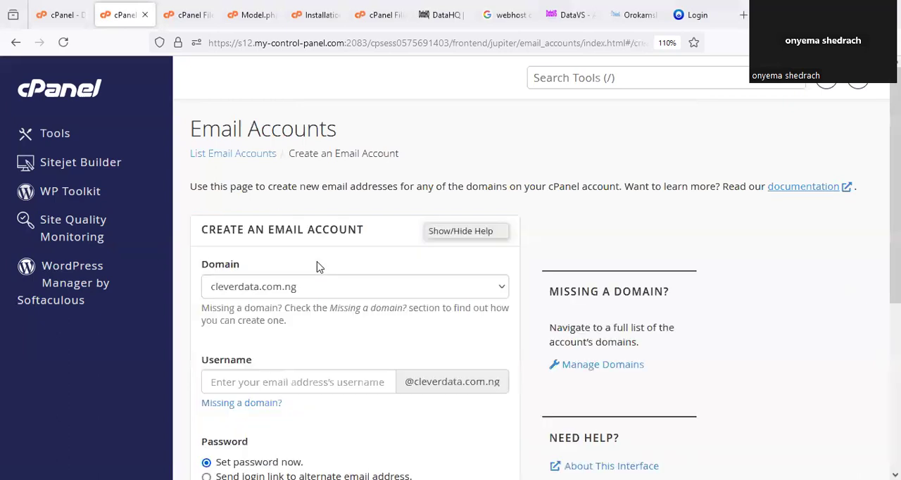
- Set the new email account's domain to orokamsl.com.ng and its username to support
scroll(303, 269, down, 3)
click(301, 126)
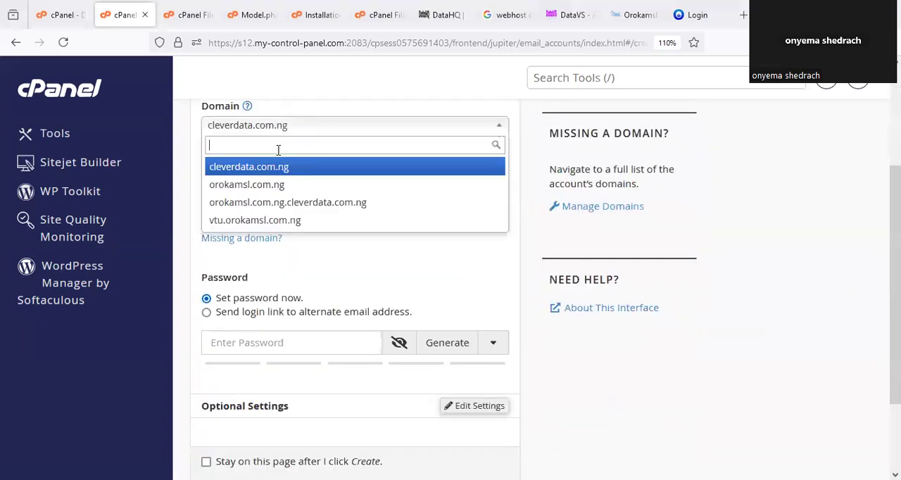
click(262, 185)
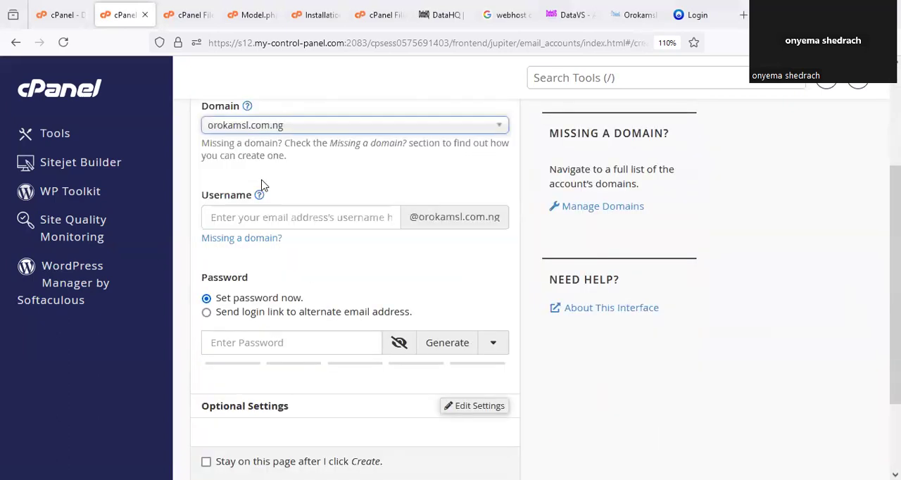
click(280, 217)
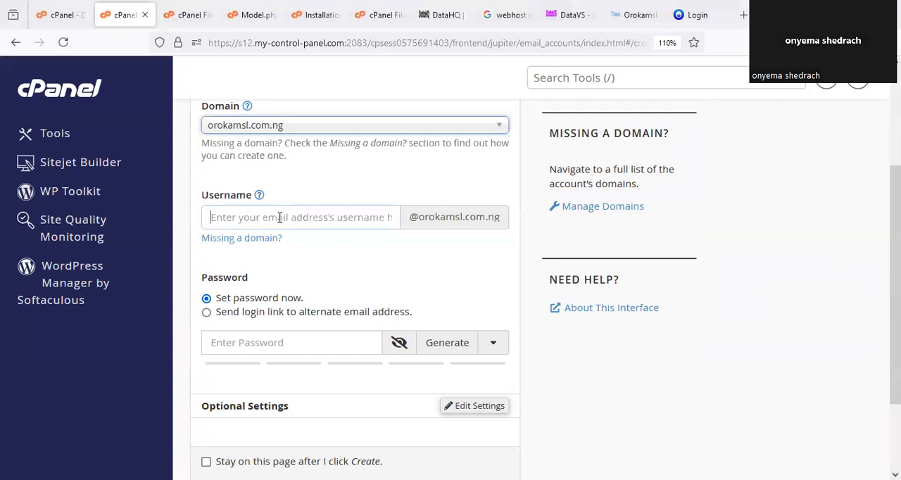
click(279, 217)
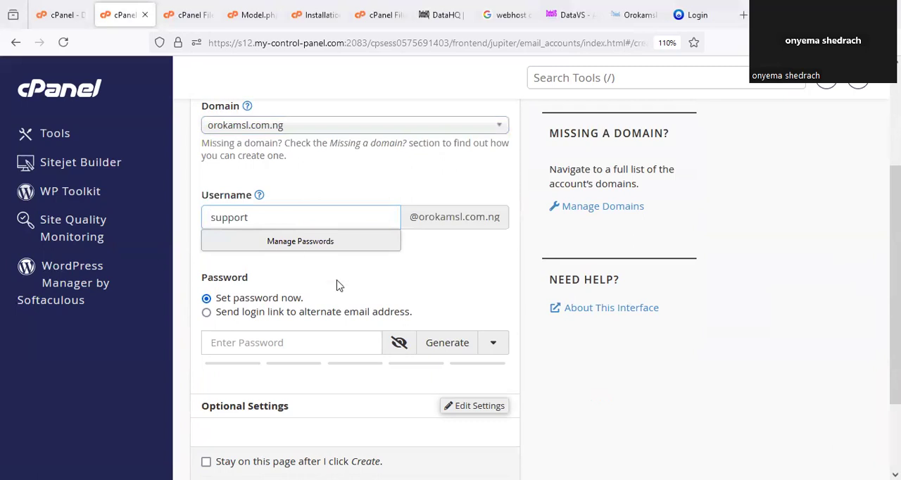
- Generate a password for the email account and copy it from the password field
click(448, 345)
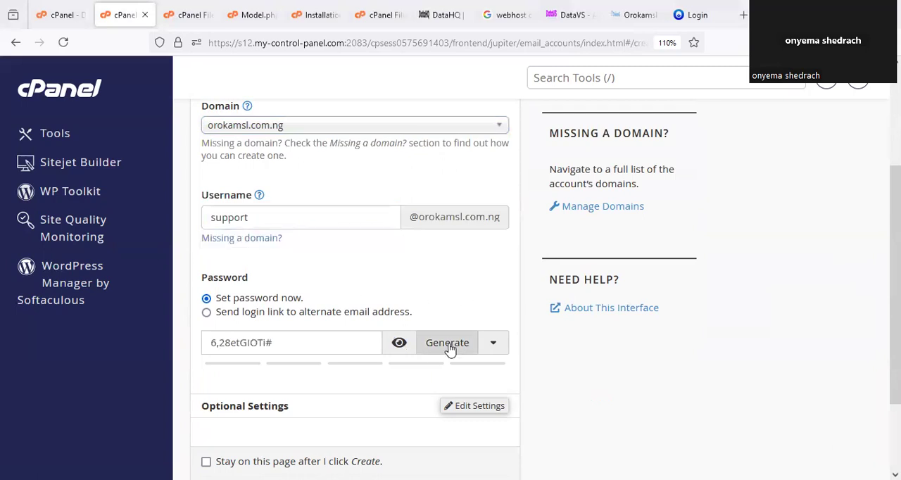
scroll(303, 317, down, 2)
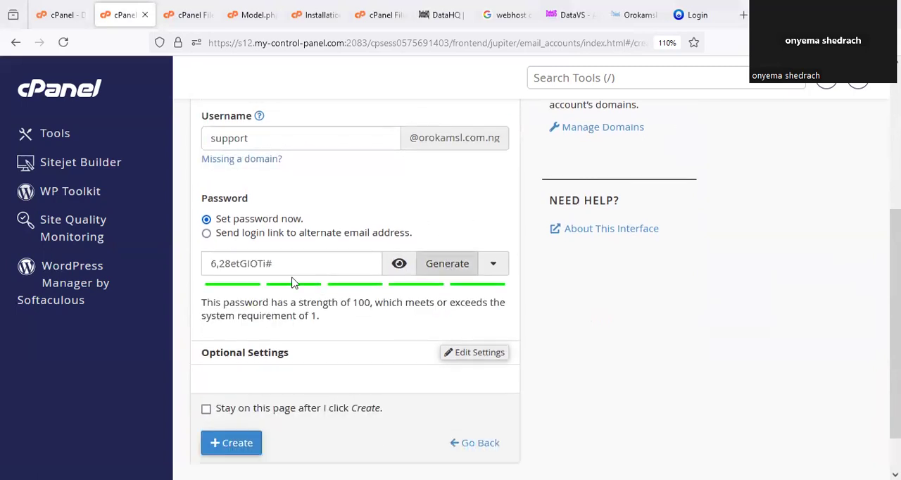
triple_click(203, 263)
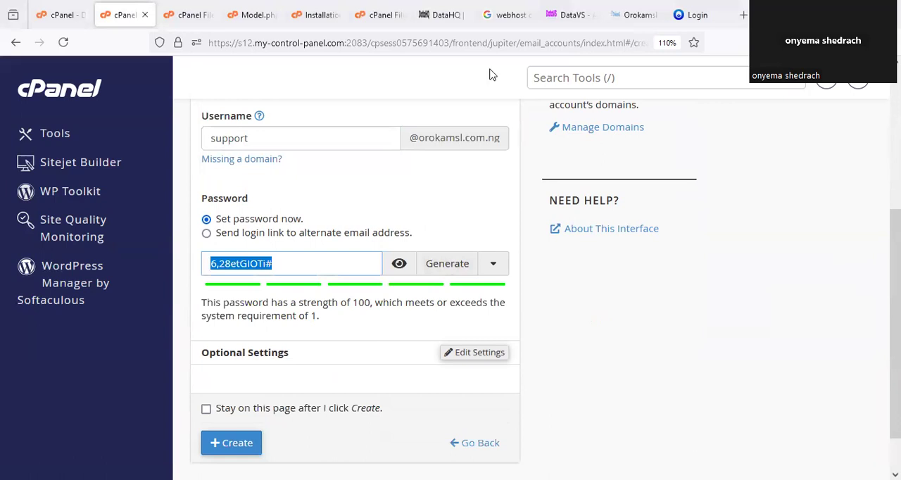
- Replace the $emailPassword value in Model.php with the copied email account password
click(254, 15)
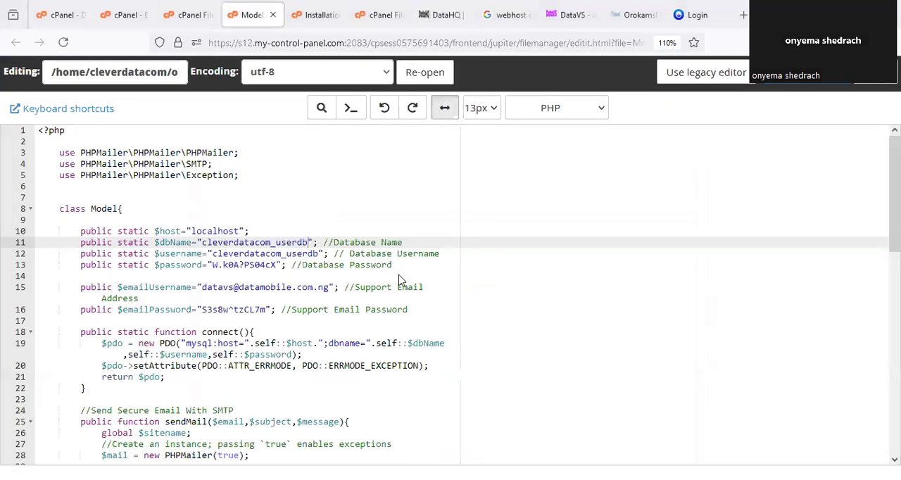
drag(267, 310, 202, 310)
key(ctrl+v)
- Go back to the email account form and try to create the account with the username support
click(184, 10)
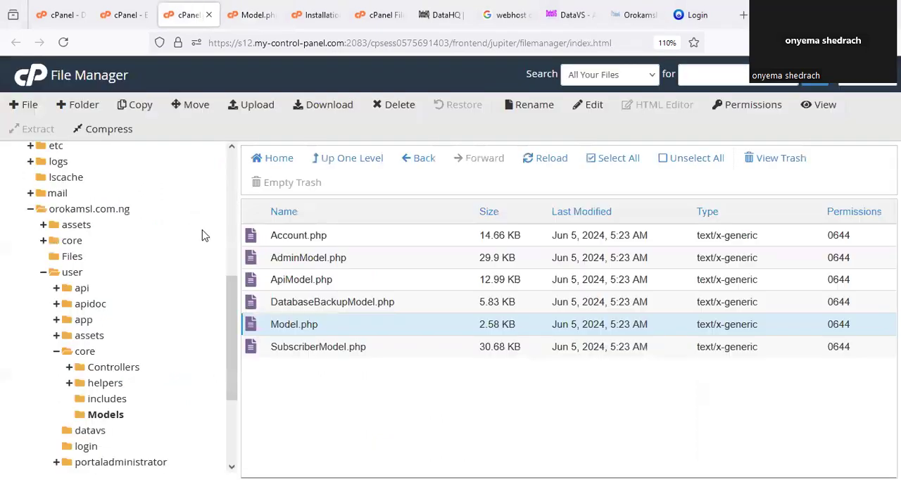
click(127, 14)
click(571, 328)
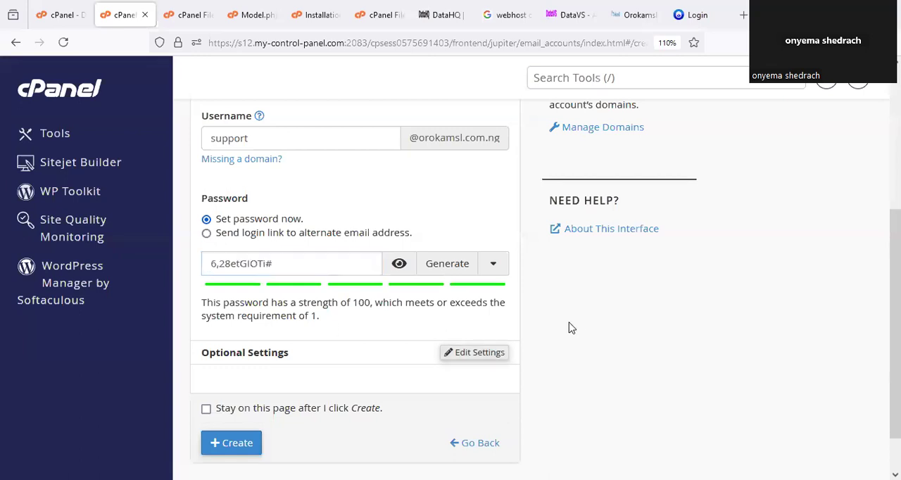
scroll(388, 346, down, 2)
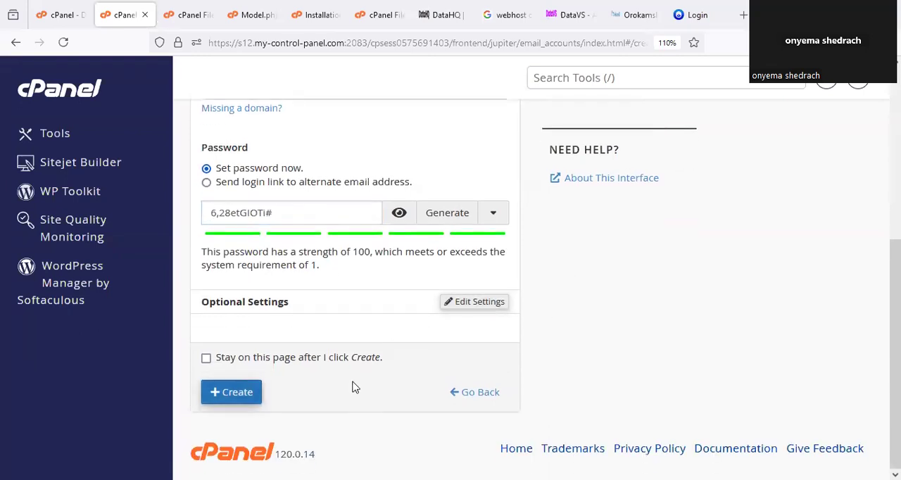
click(232, 392)
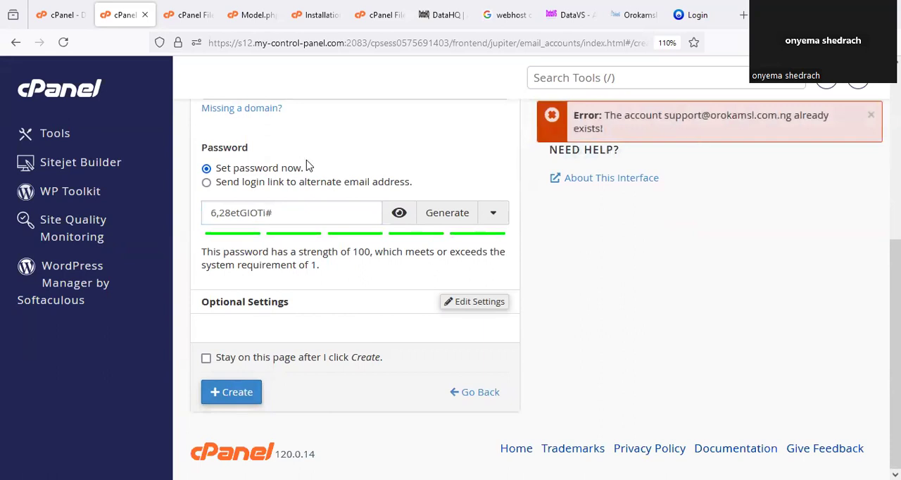
- Change the email account's username to tech and create the account
scroll(280, 200, up, 3)
double_click(229, 245)
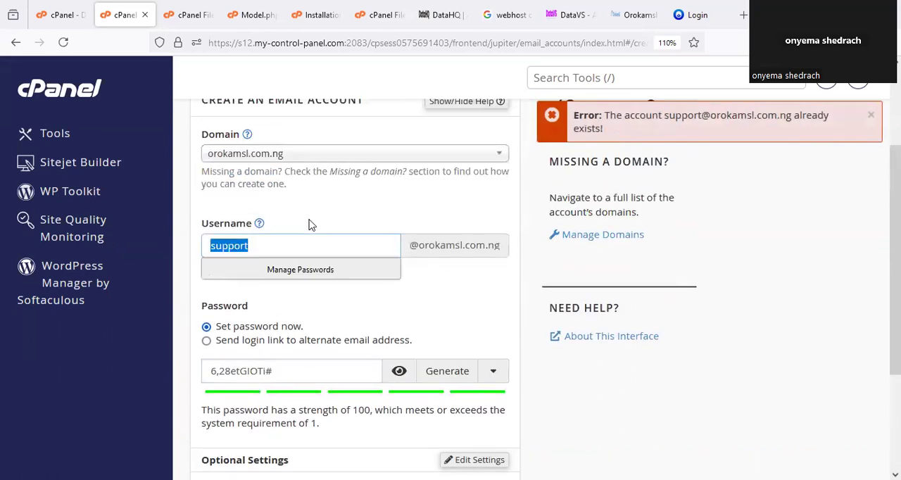
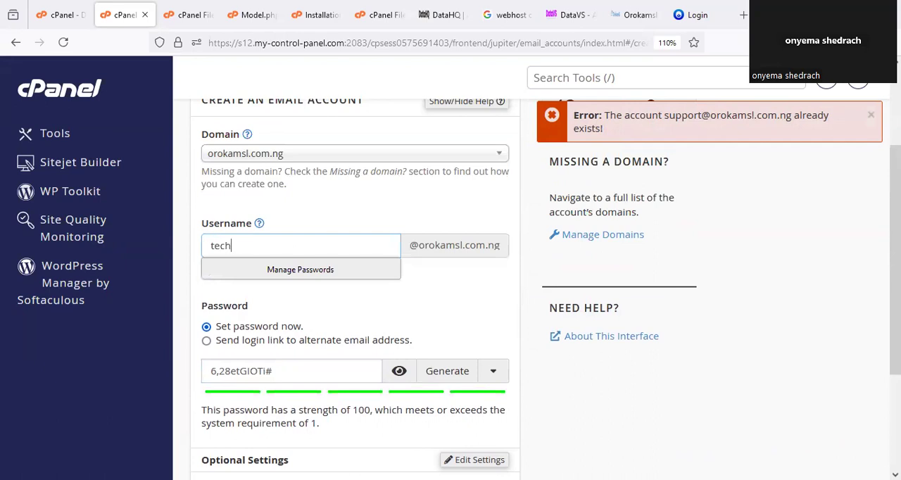
click(484, 318)
scroll(475, 322, down, 3)
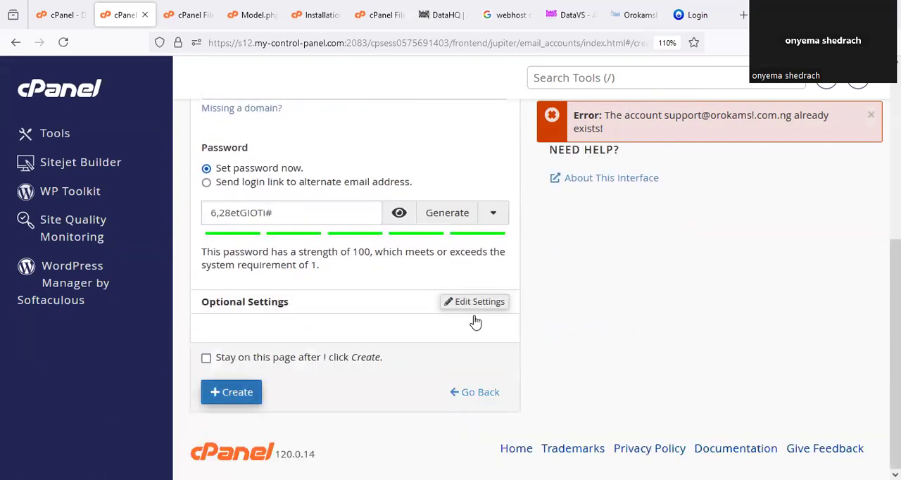
key(Return)
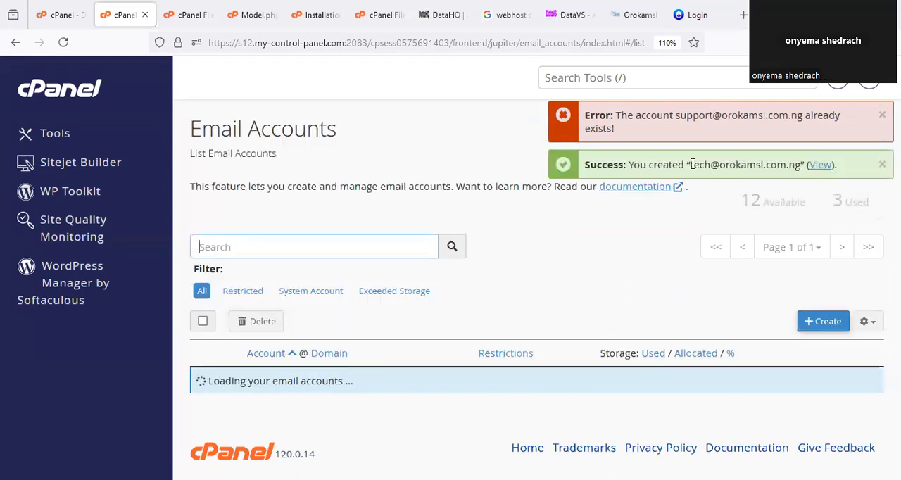
- Replace the $emailUsername value in Model.php with the address of the newly created tech email account, then save and close the file
drag(680, 165, 791, 163)
key(ctrl+c)
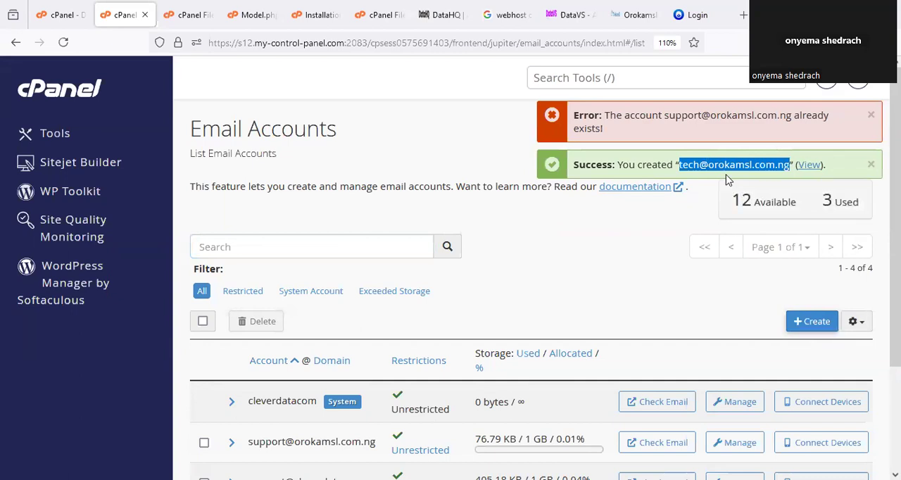
click(240, 12)
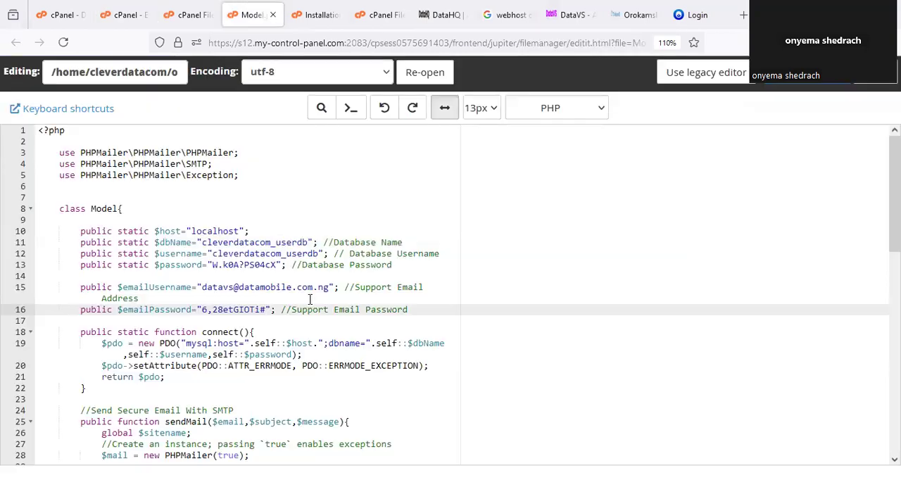
drag(328, 294, 204, 285)
key(ctrl+v)
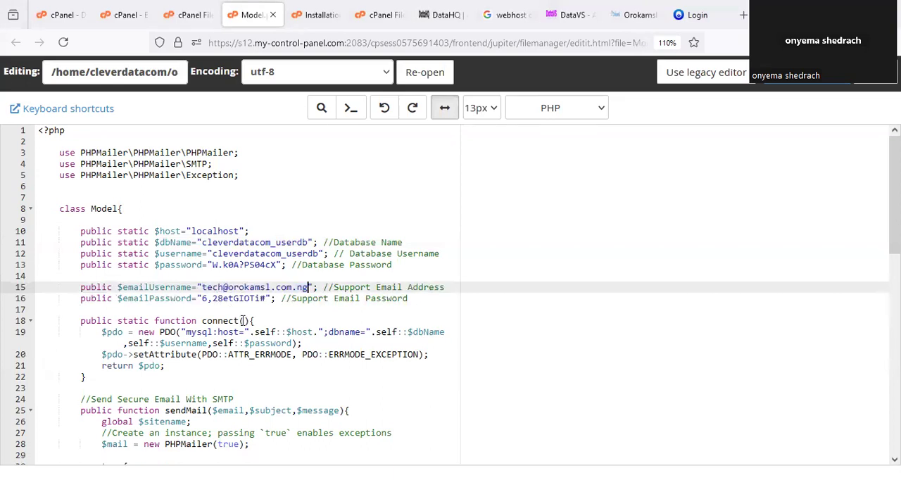
click(801, 86)
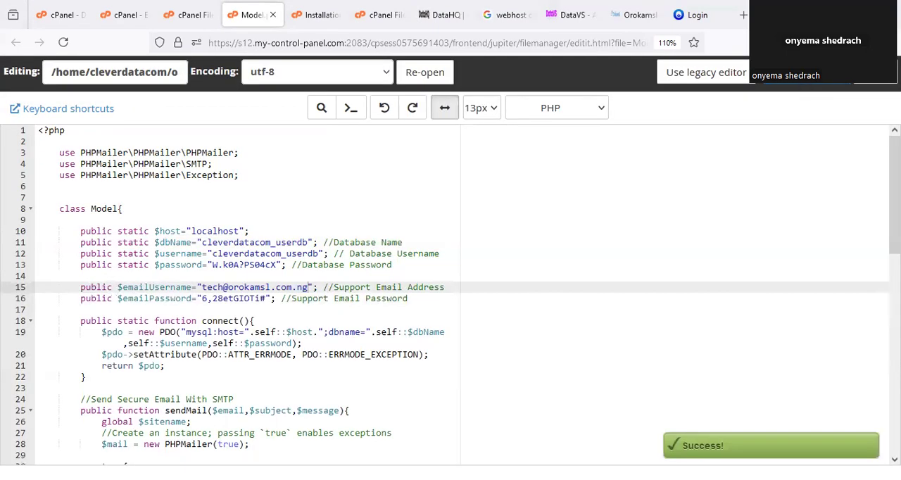
key(ctrl+w)
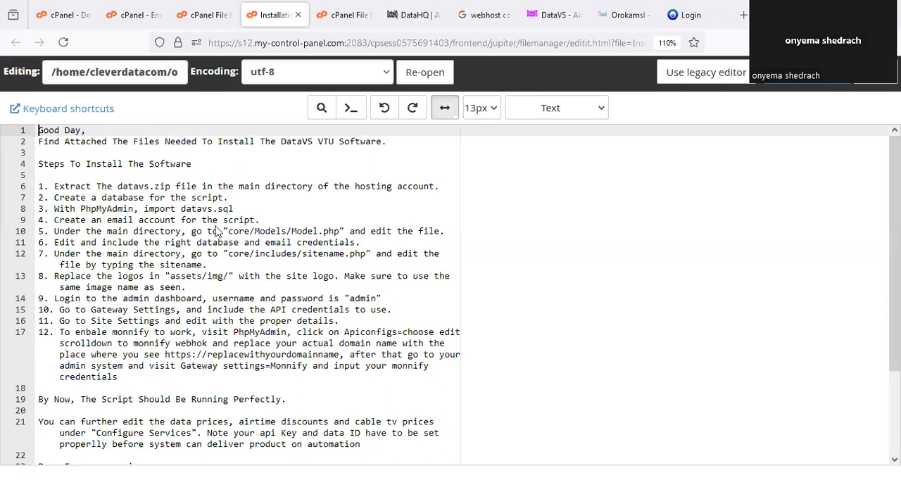
- Review steps 1 to 6 of the installation guide, from extracting datavs.zip to including the database and email credentials
drag(231, 202, 273, 179)
drag(434, 186, 459, 151)
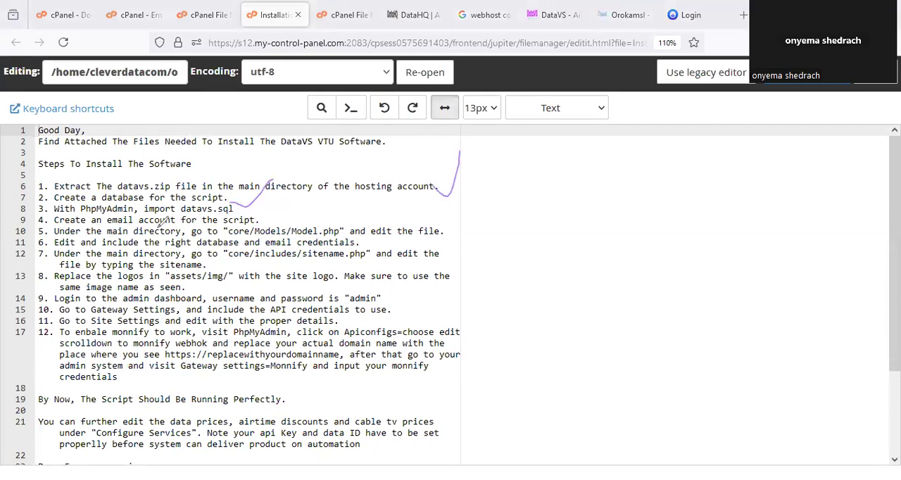
drag(262, 223, 287, 210)
drag(78, 214, 228, 218)
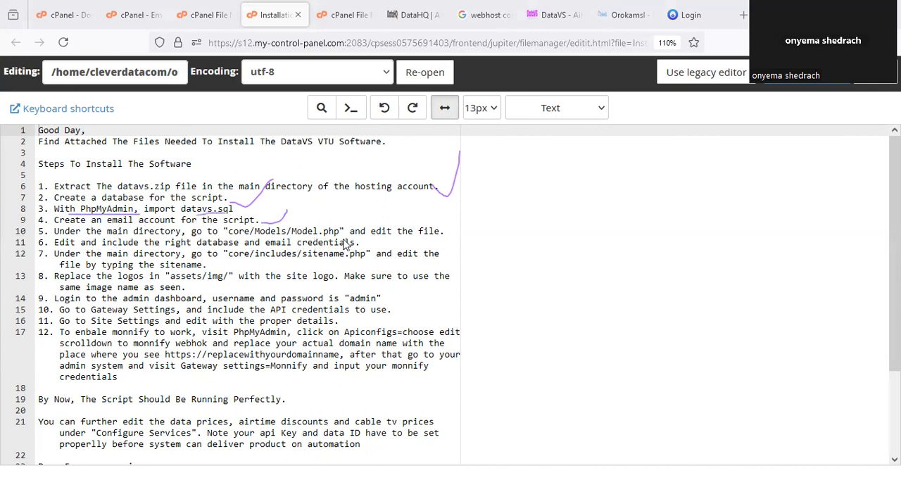
drag(441, 238, 465, 214)
drag(354, 245, 362, 241)
mouse_move(273, 203)
mouse_down()
mouse_move(266, 224)
mouse_move(267, 212)
mouse_move(284, 216)
mouse_up()
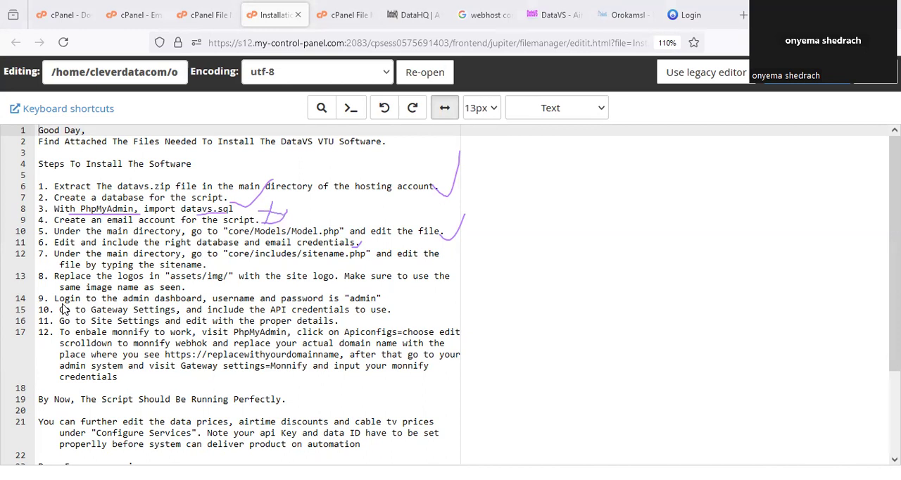
click(5, 38)
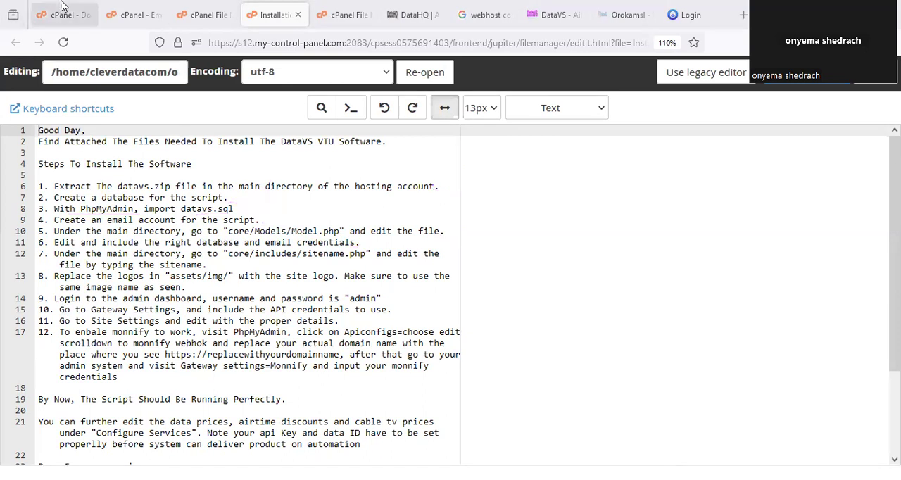
- Download datavs.sql from the user folder of orokamsl.com.ng in File Manager
click(143, 10)
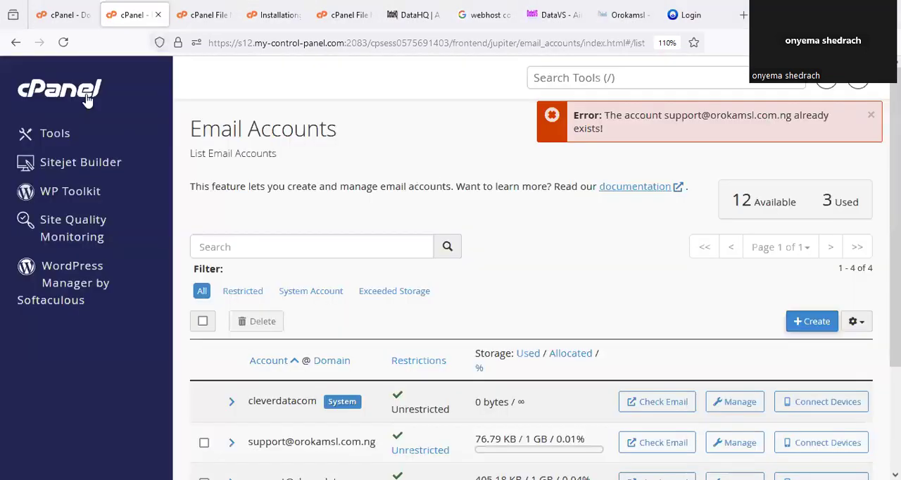
click(195, 11)
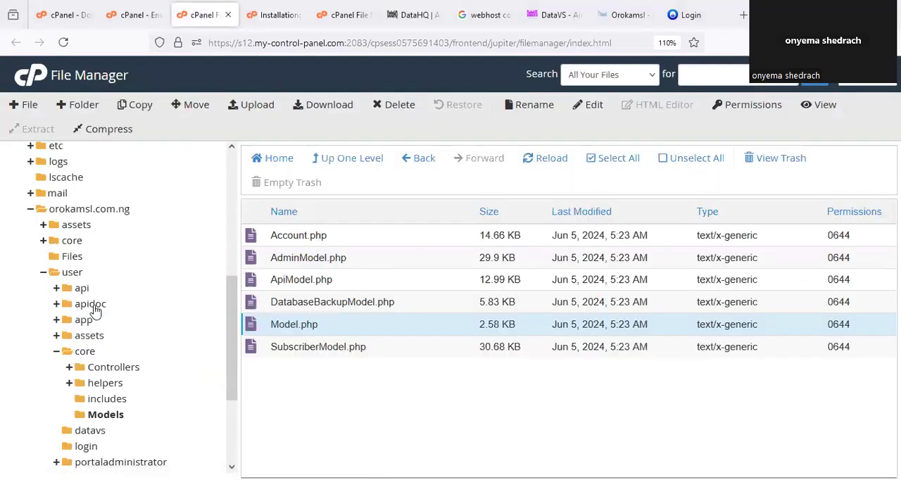
click(73, 273)
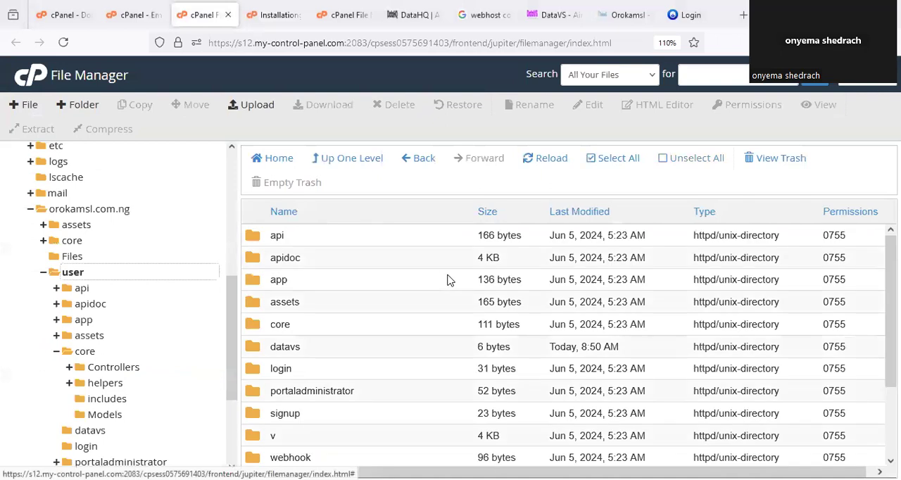
scroll(387, 295, down, 3)
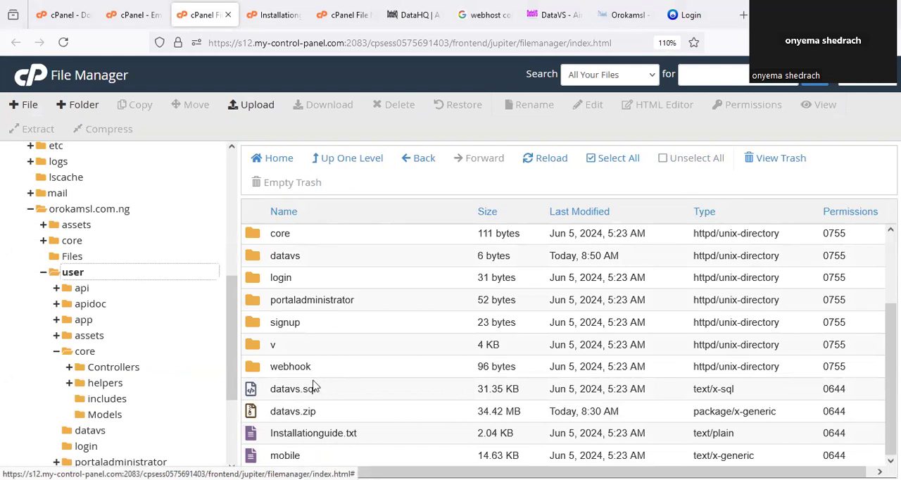
mouse_move(271, 384)
mouse_down()
mouse_move(316, 408)
mouse_move(332, 380)
mouse_up()
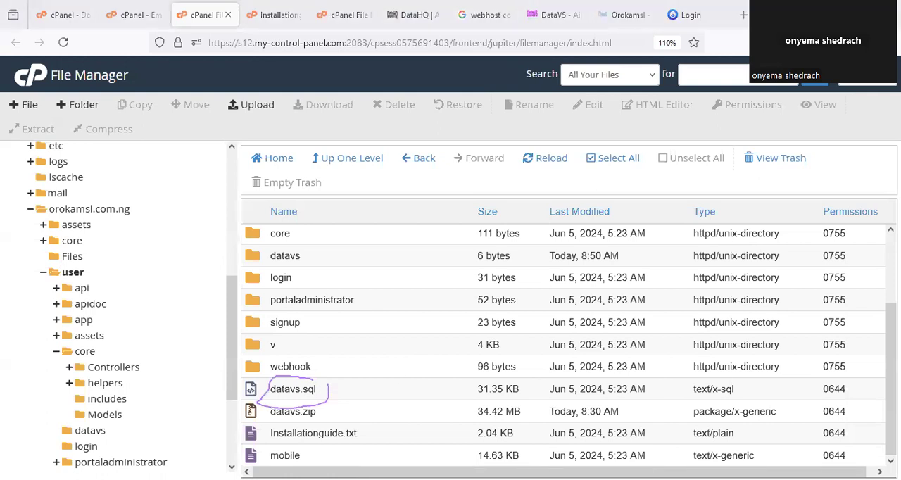
click(344, 388)
right_click(344, 388)
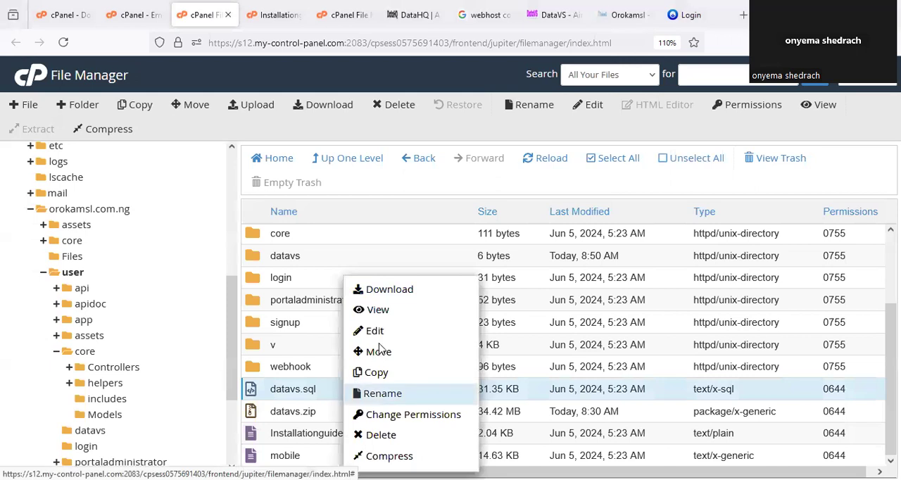
click(415, 296)
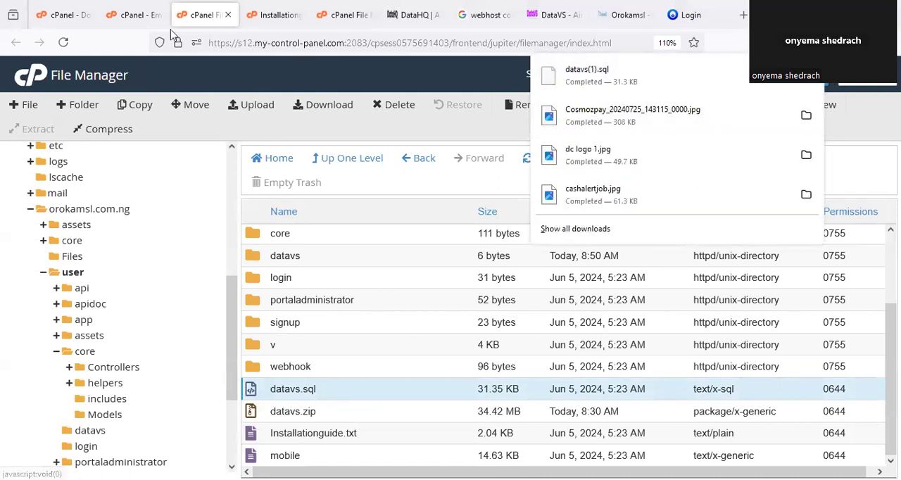
- Return to the cPanel home page and open phpMyAdmin from the Databases section
click(134, 15)
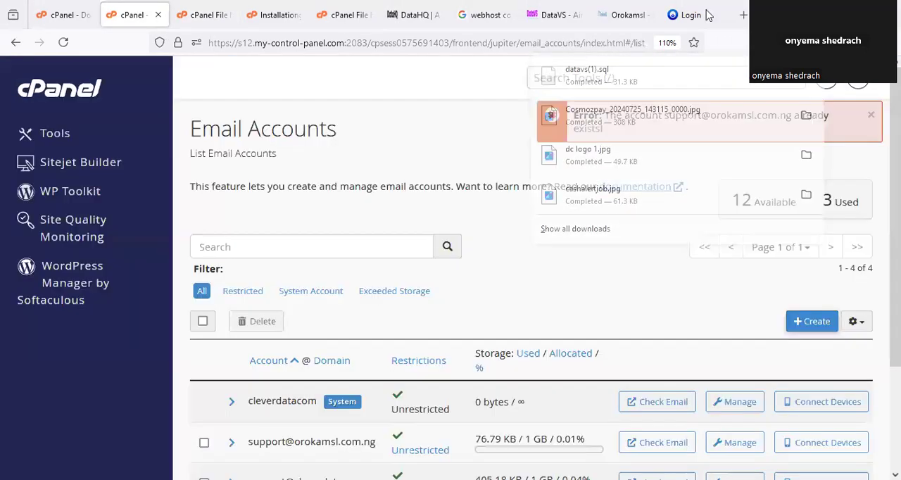
click(77, 98)
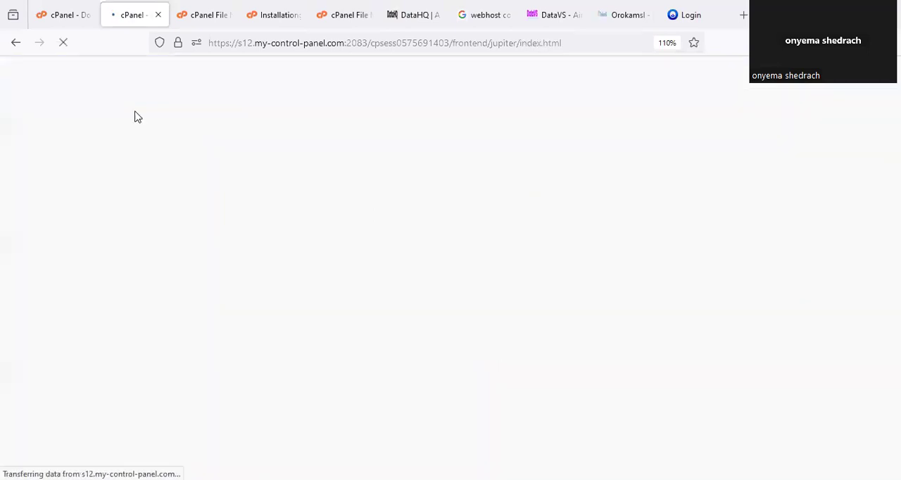
scroll(403, 276, down, 3)
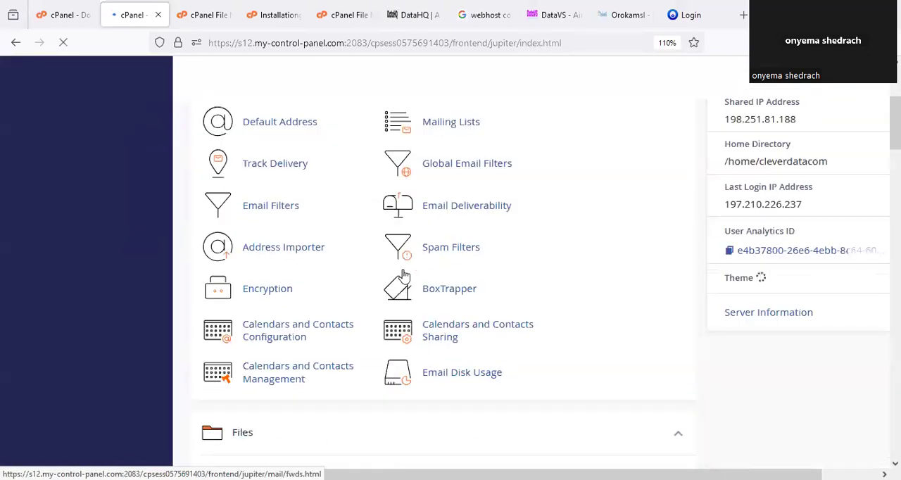
scroll(403, 275, down, 5)
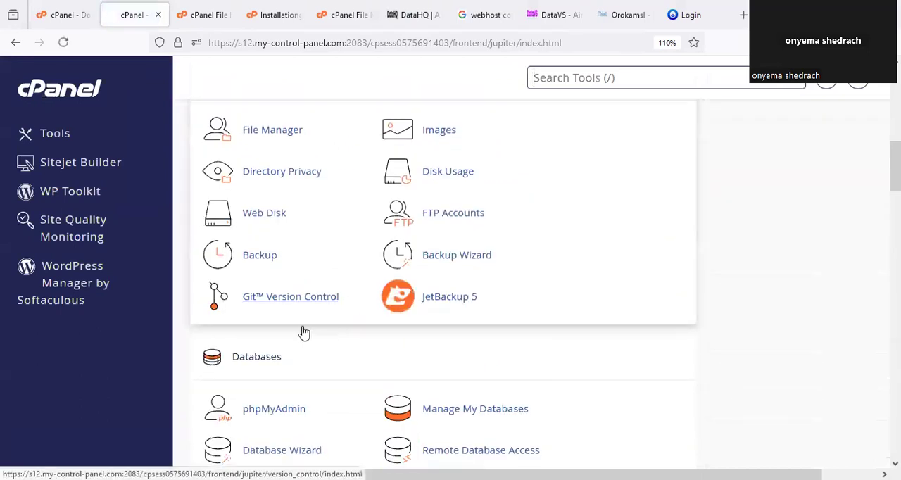
scroll(304, 333, down, 3)
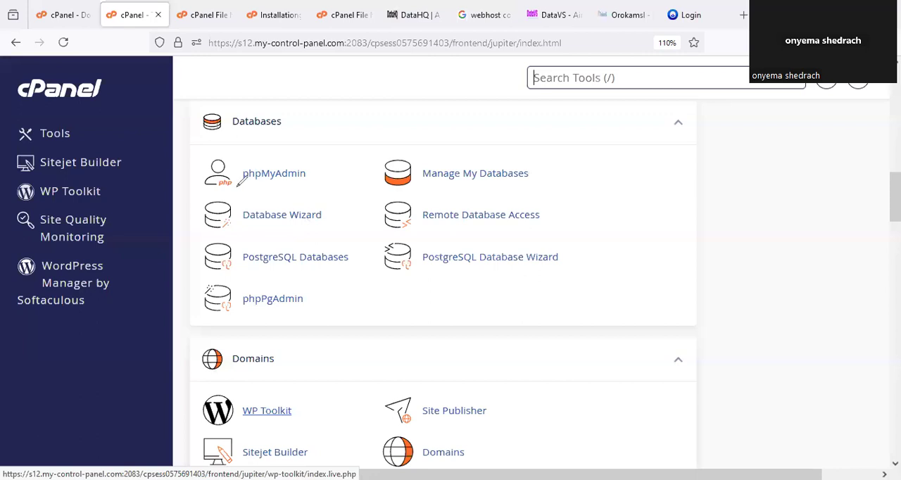
drag(256, 161, 242, 169)
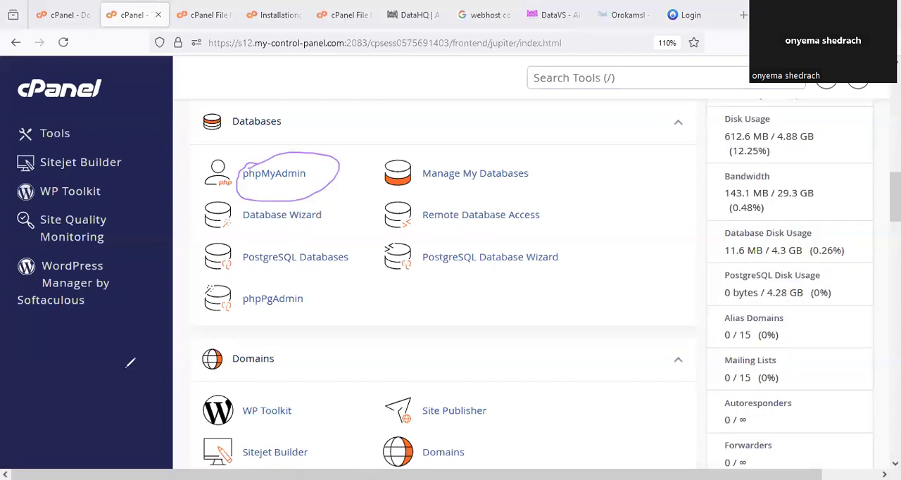
click(336, 158)
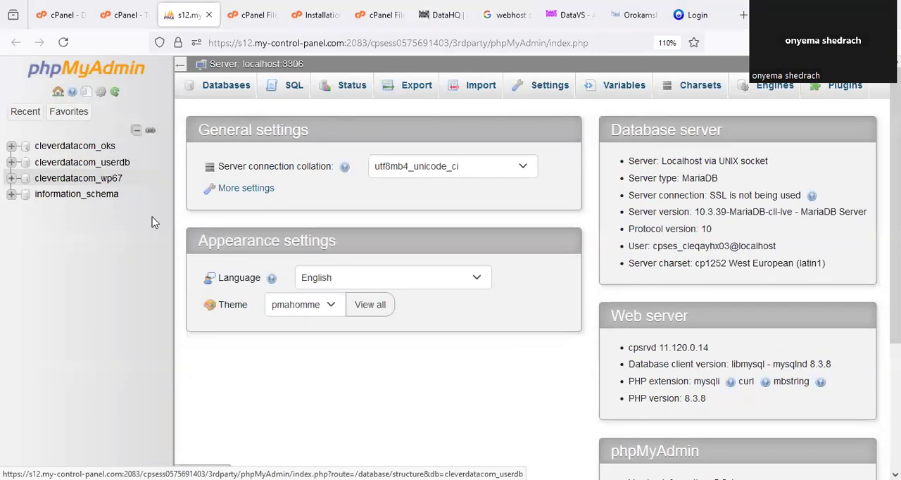
- Open the cleverdatacom_userdb database in phpMyAdmin and go to its import page
mouse_move(86, 146)
mouse_down()
mouse_move(161, 174)
mouse_move(177, 147)
mouse_up()
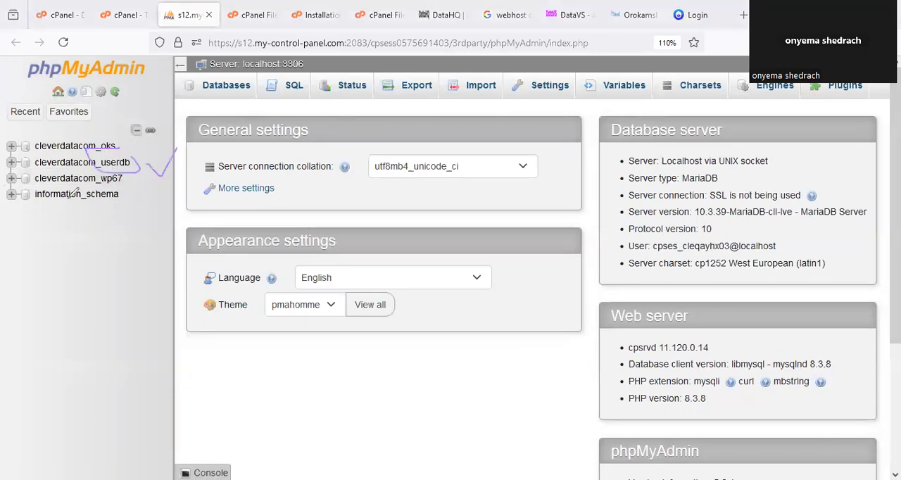
key(Escape)
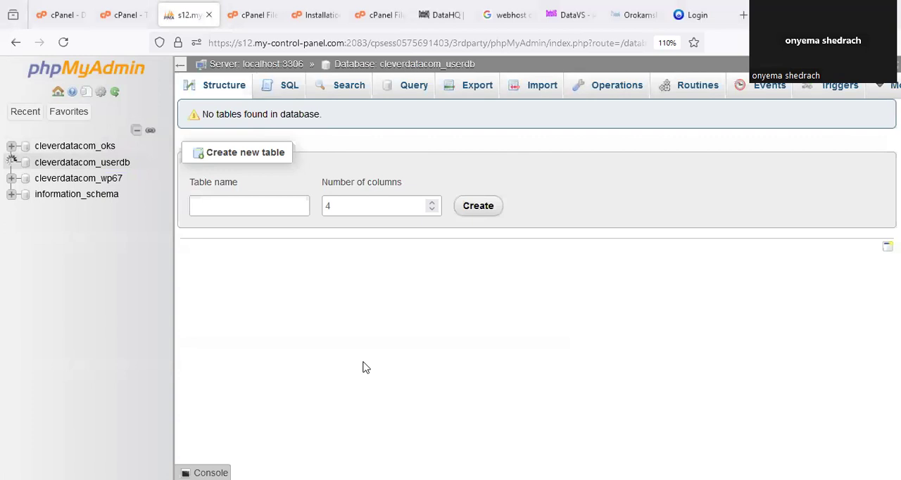
mouse_move(412, 102)
mouse_down()
mouse_move(415, 301)
mouse_move(229, 98)
mouse_up()
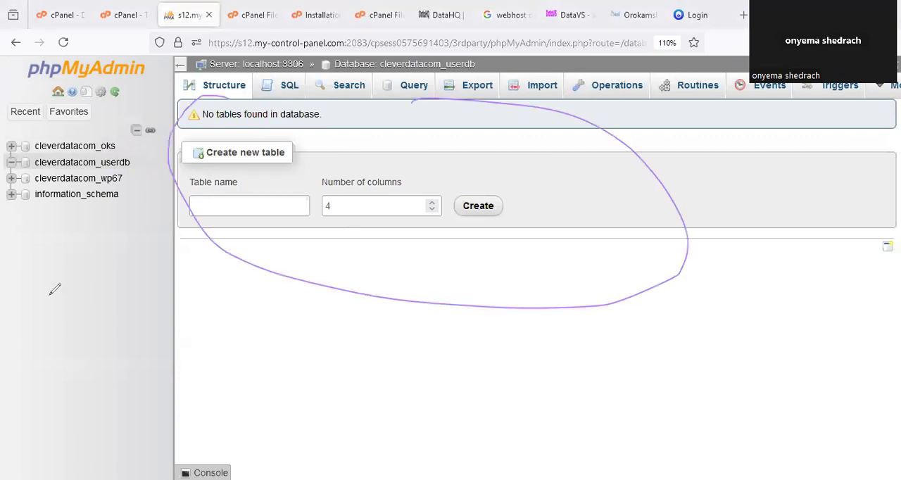
click(539, 95)
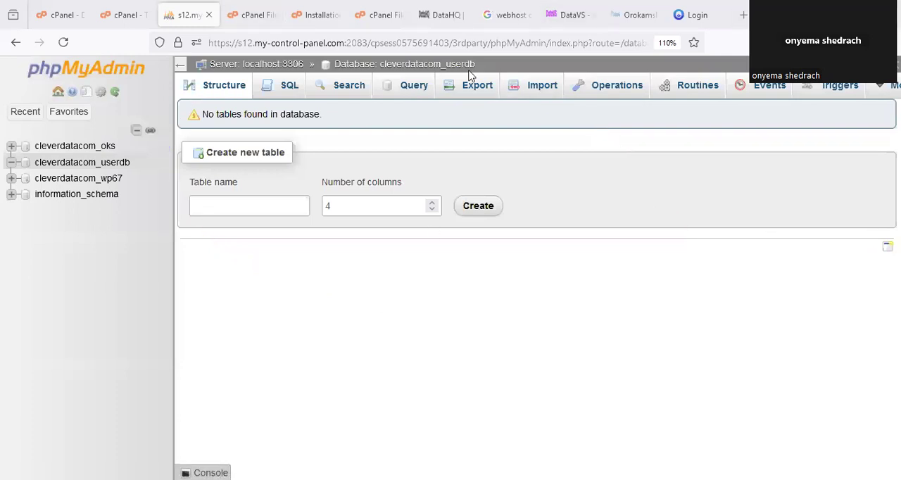
drag(490, 76, 457, 73)
mouse_move(536, 72)
mouse_down()
mouse_move(567, 98)
mouse_move(535, 70)
mouse_up()
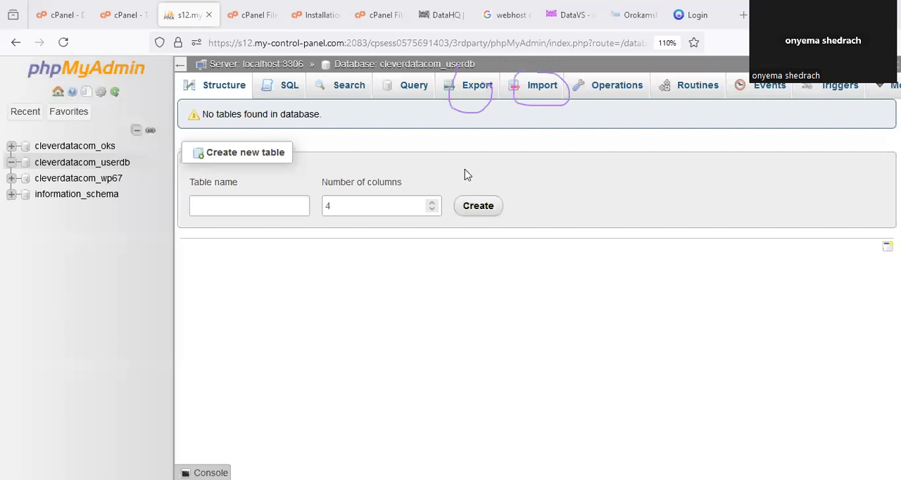
click(543, 86)
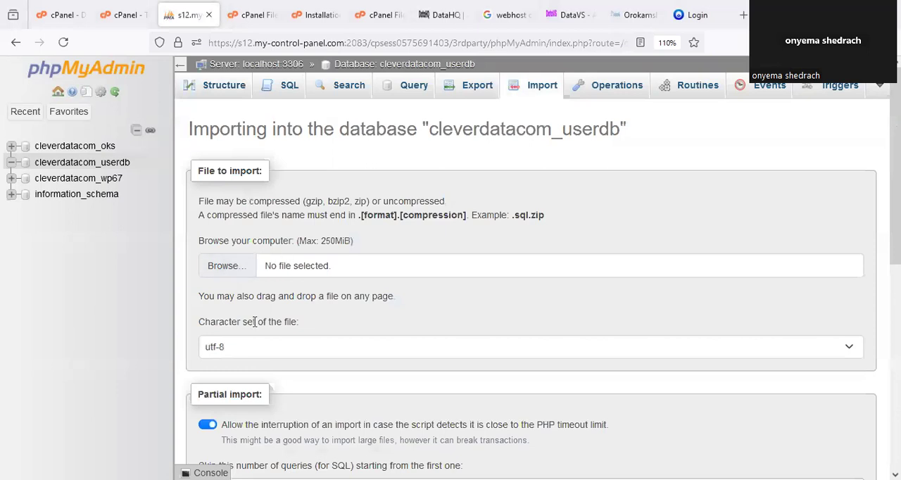
drag(189, 227, 249, 226)
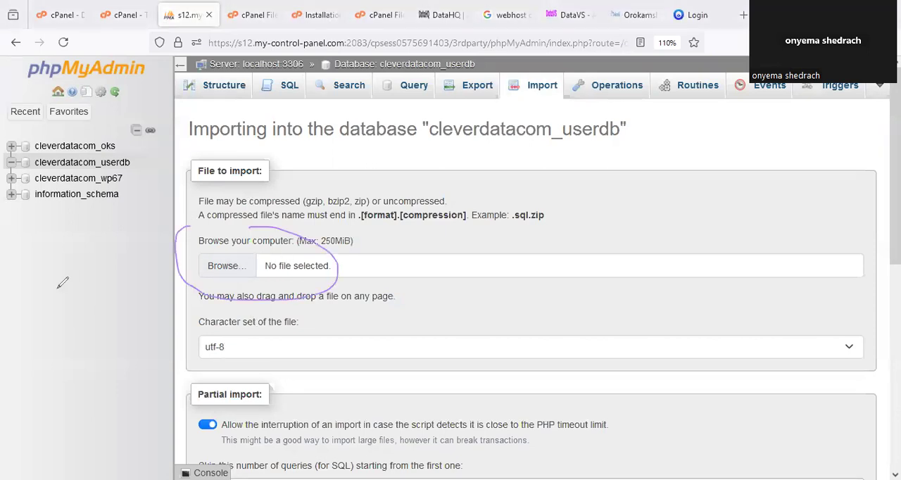
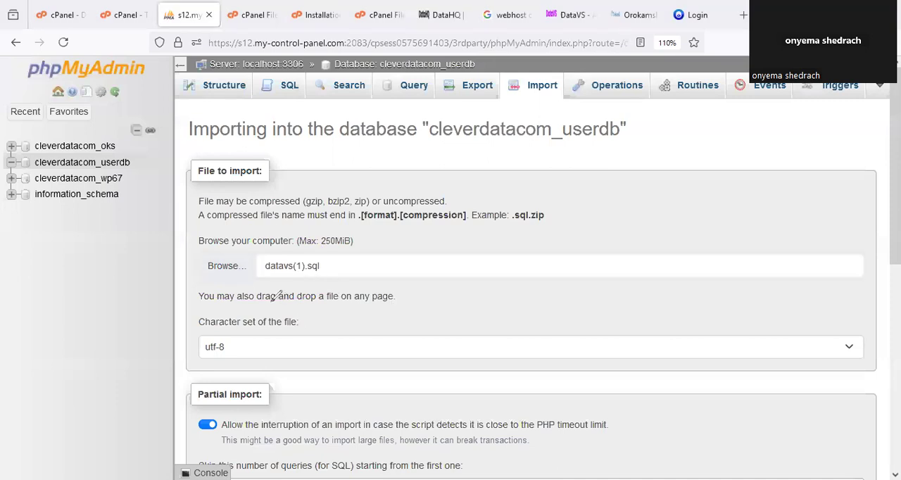
- Import datavs(1).sql into the cleverdatacom_userdb database with the SQL format and the default import options
drag(302, 243, 325, 241)
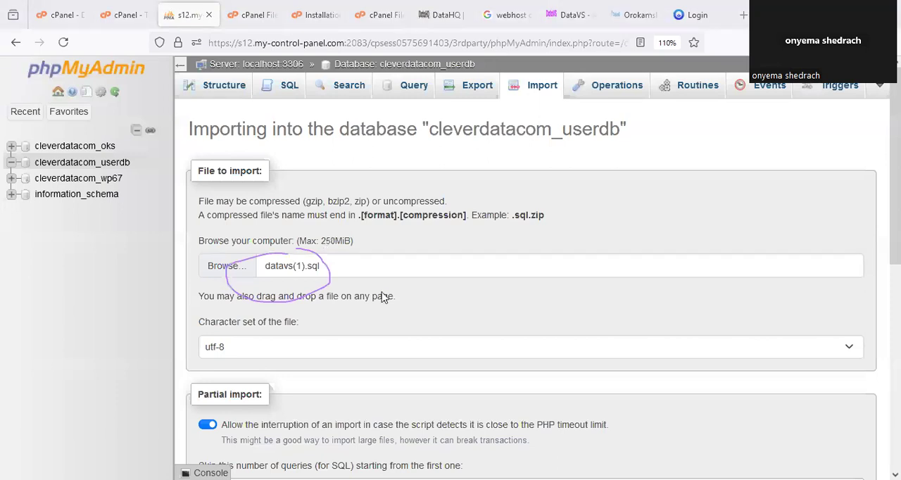
scroll(383, 296, down, 10)
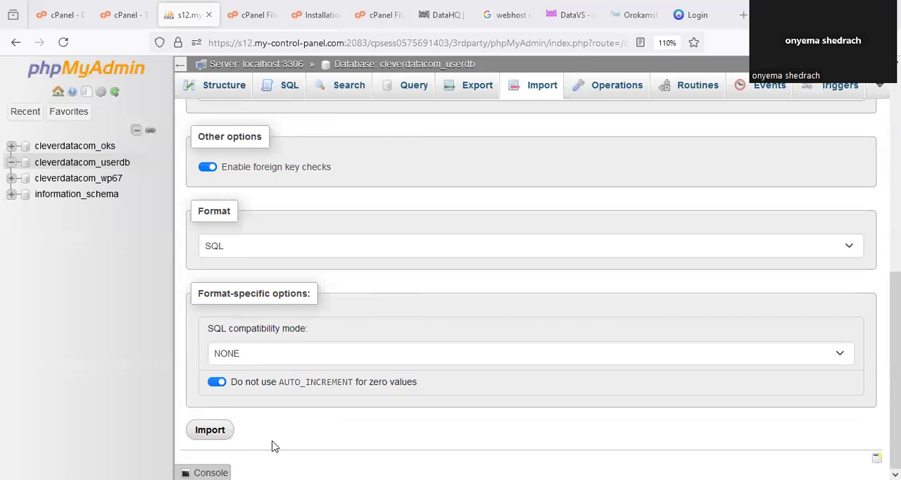
drag(209, 415, 215, 413)
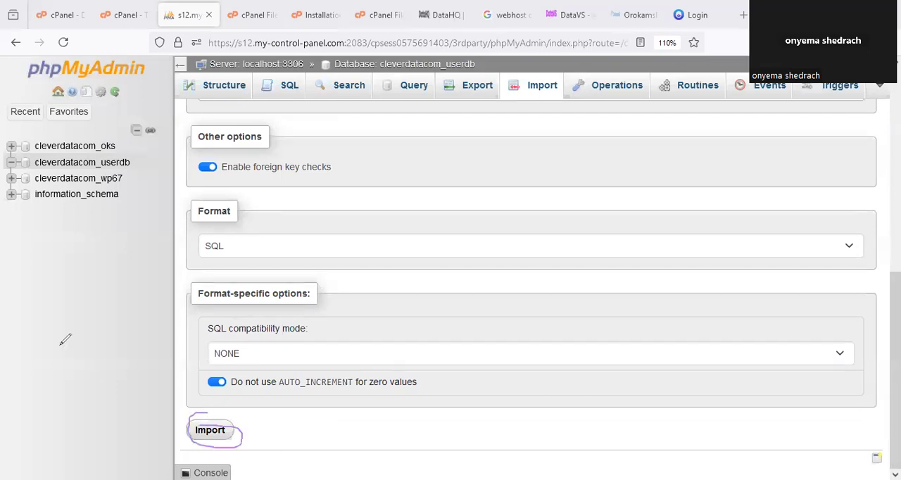
click(209, 431)
scroll(683, 303, up, 6)
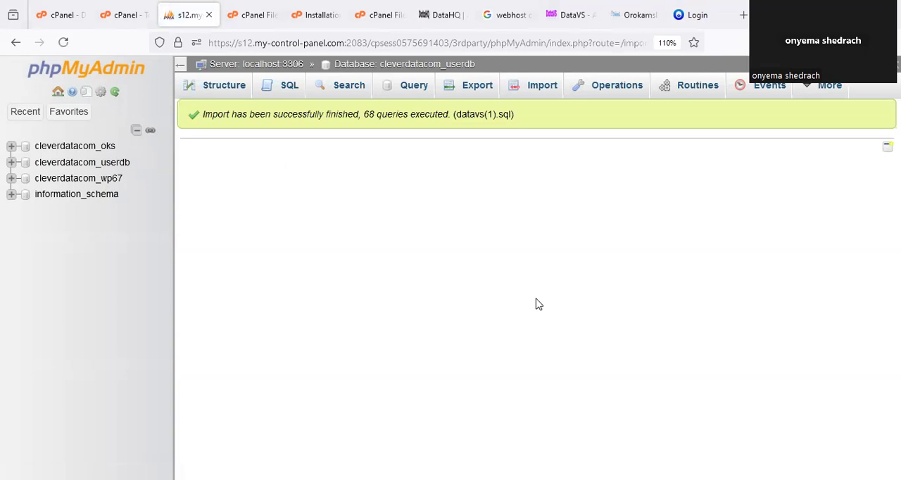
- Open the structure of cleverdatacom_userdb and look over the imported tables
drag(200, 111, 447, 139)
mouse_move(532, 132)
mouse_down()
mouse_move(542, 77)
mouse_move(444, 77)
mouse_move(360, 113)
mouse_move(396, 124)
mouse_move(422, 105)
mouse_up()
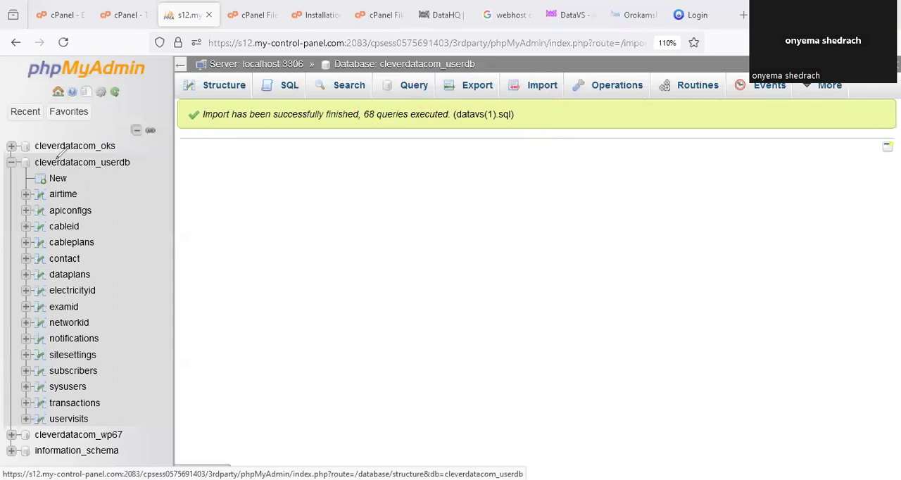
drag(61, 154, 62, 151)
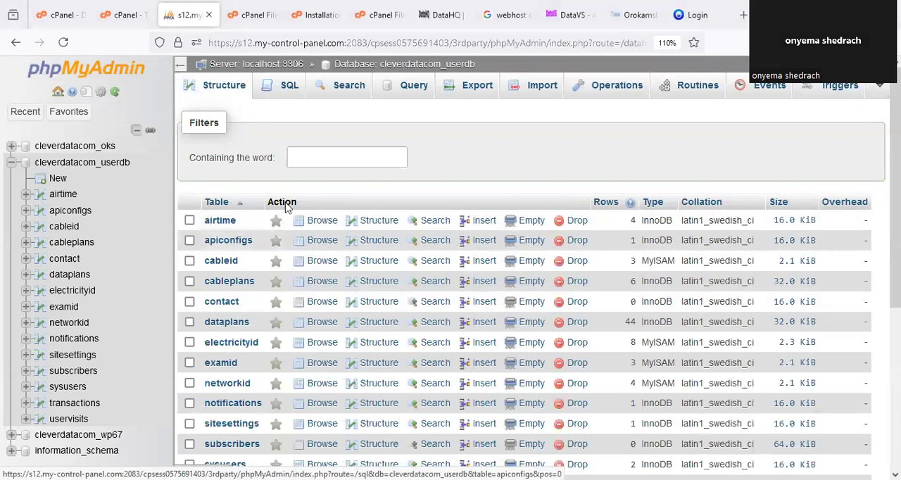
scroll(291, 209, down, 3)
scroll(296, 216, up, 2)
scroll(294, 216, up, 2)
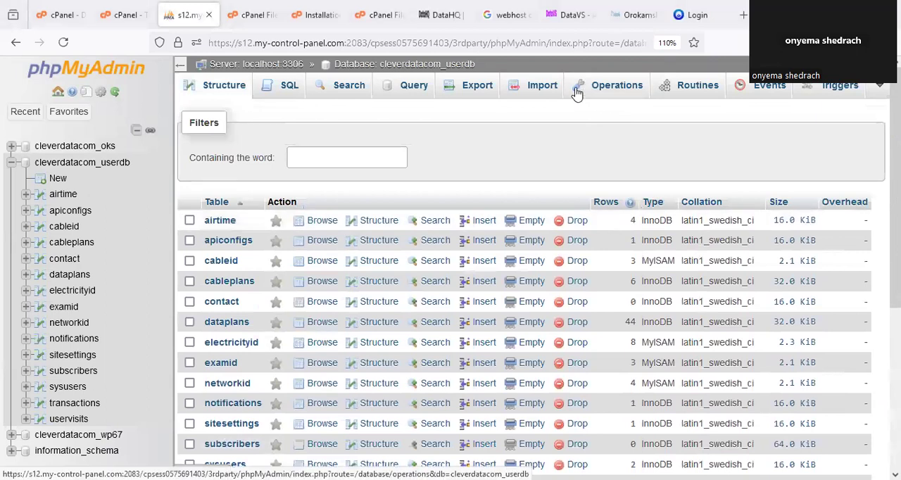
- Reload the DataVS user login page at orokamsl.com.ng/user/app to check the site
click(690, 20)
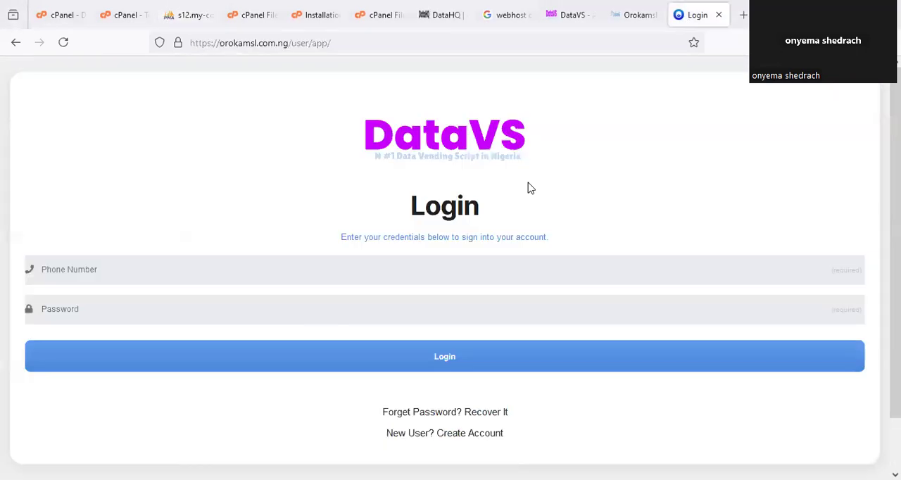
right_click(700, 20)
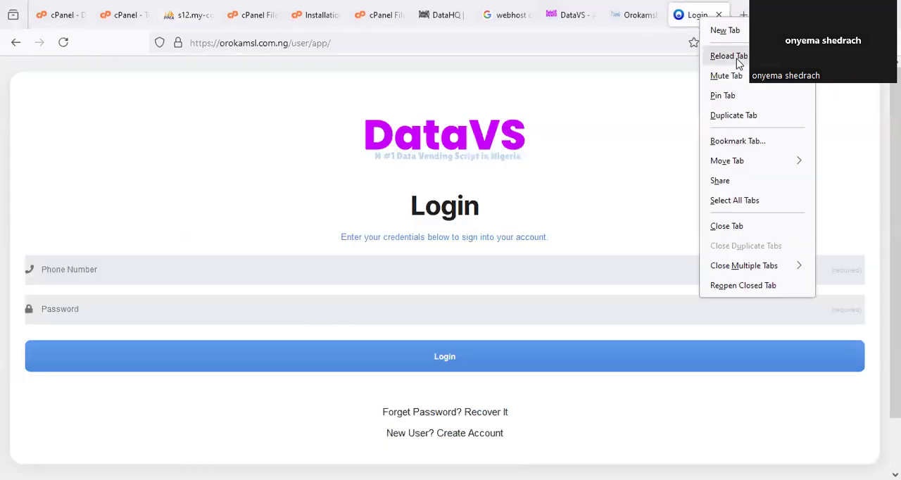
click(729, 56)
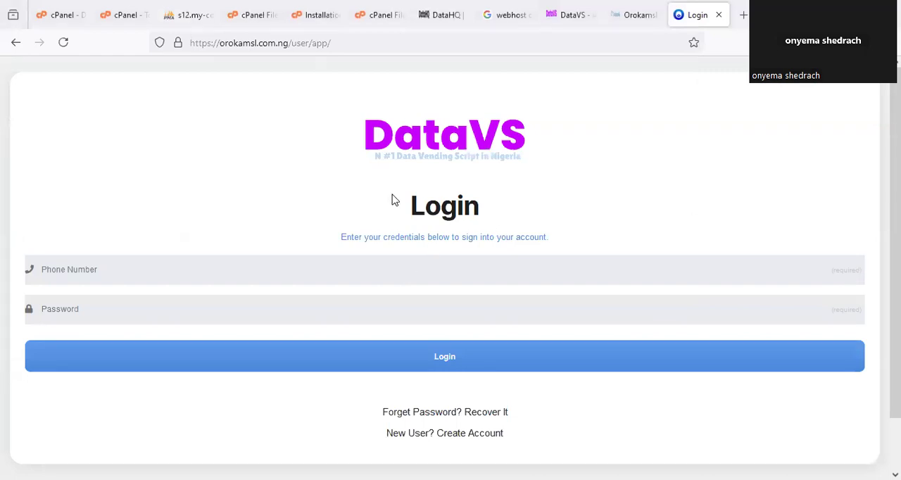
- Check the installation guide, then browse the sysusers table in phpMyAdmin and open the SuperAdmin row's username and token fields
click(308, 13)
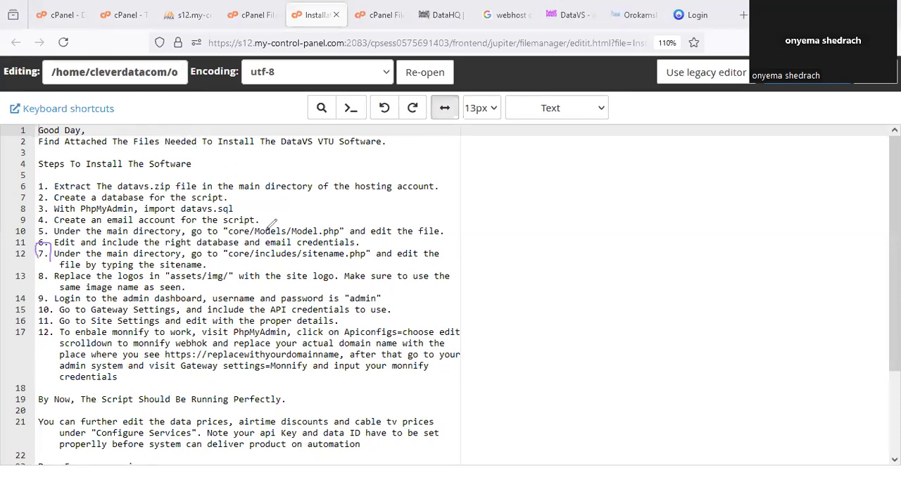
click(190, 6)
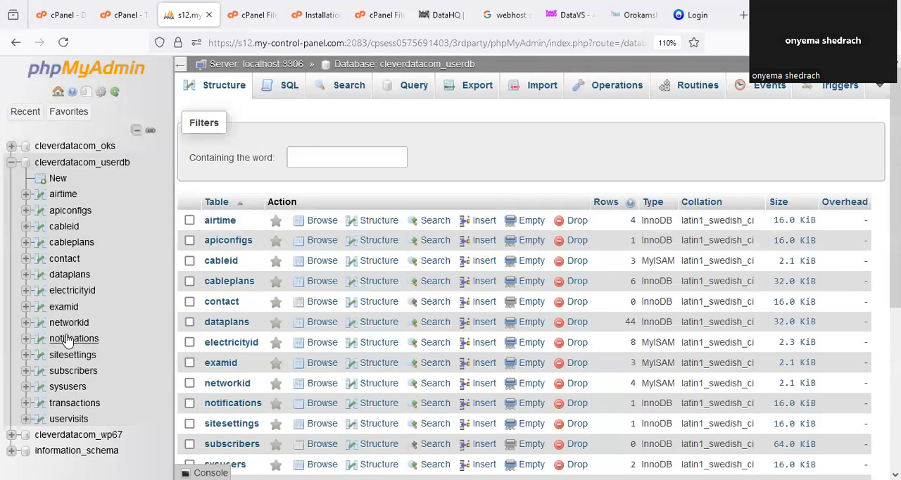
scroll(74, 373, down, 2)
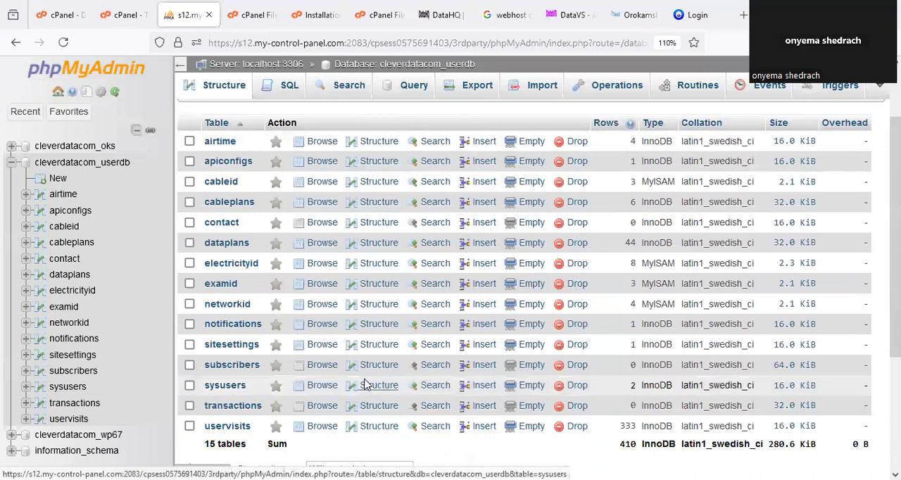
click(56, 387)
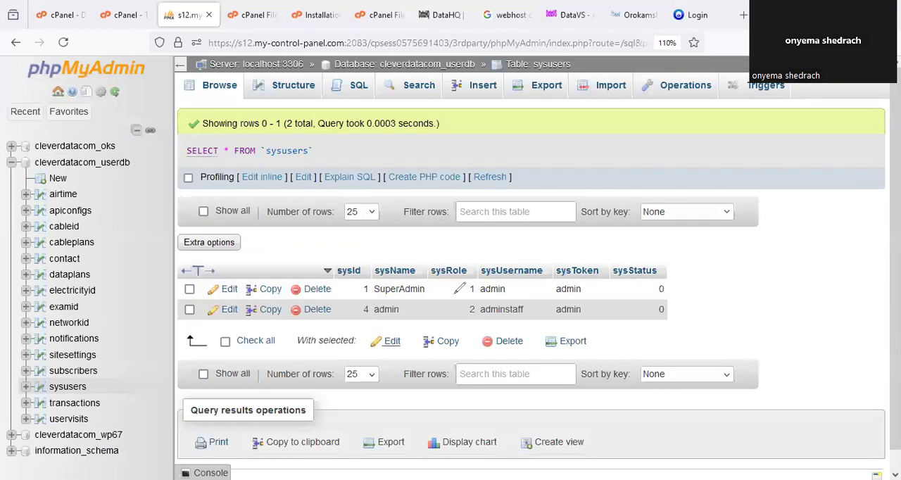
mouse_move(456, 296)
mouse_down()
mouse_move(514, 285)
mouse_move(605, 290)
mouse_move(581, 278)
mouse_up()
mouse_move(468, 304)
mouse_down()
mouse_move(507, 321)
mouse_move(520, 290)
mouse_up()
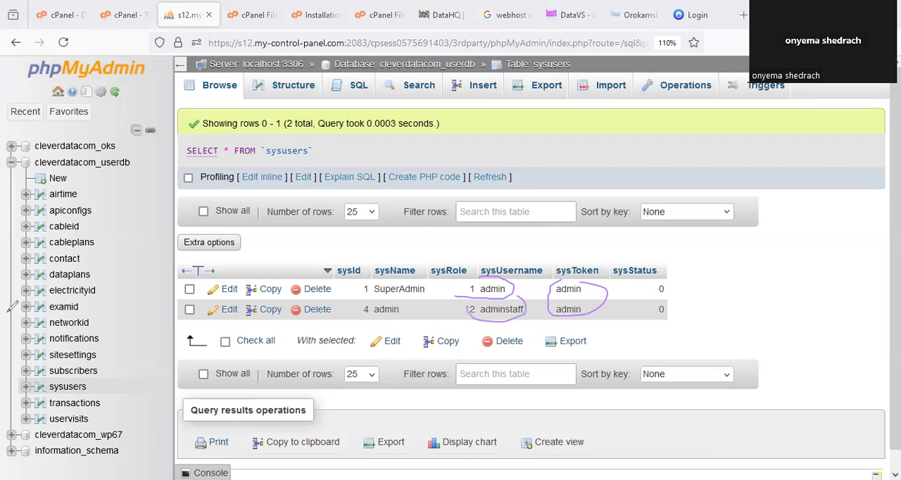
click(229, 290)
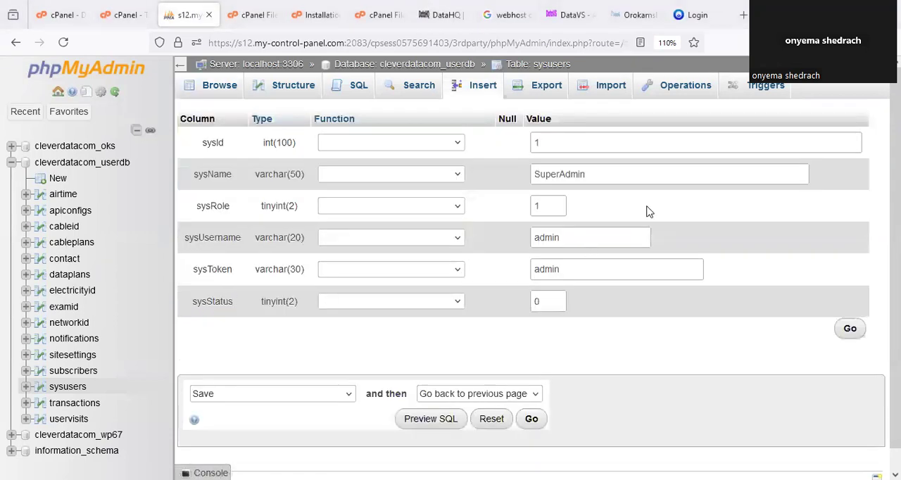
drag(563, 238, 505, 243)
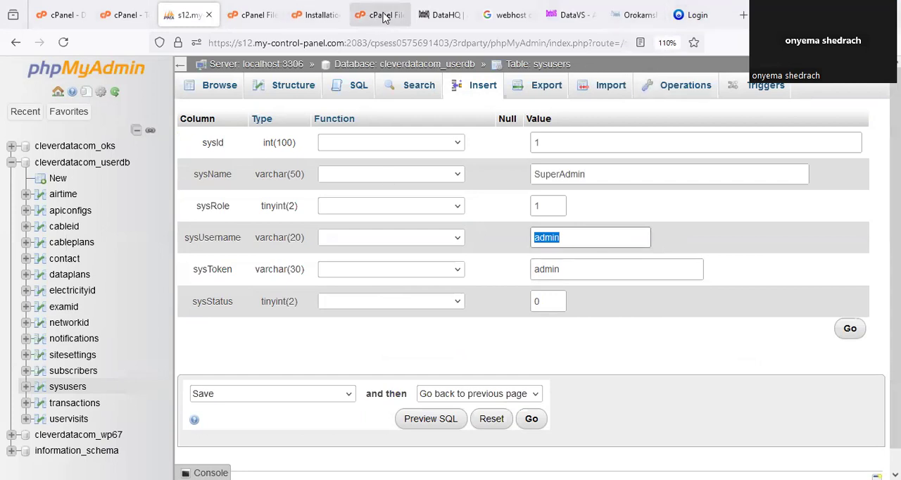
- Return to File Manager and select the portaladministrator folder inside orokamsl.com.ng/user
click(383, 18)
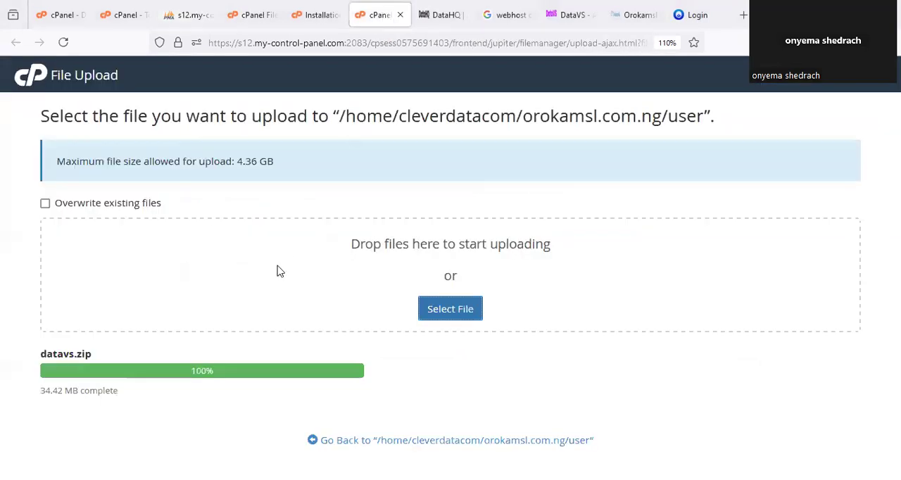
click(326, 16)
click(253, 15)
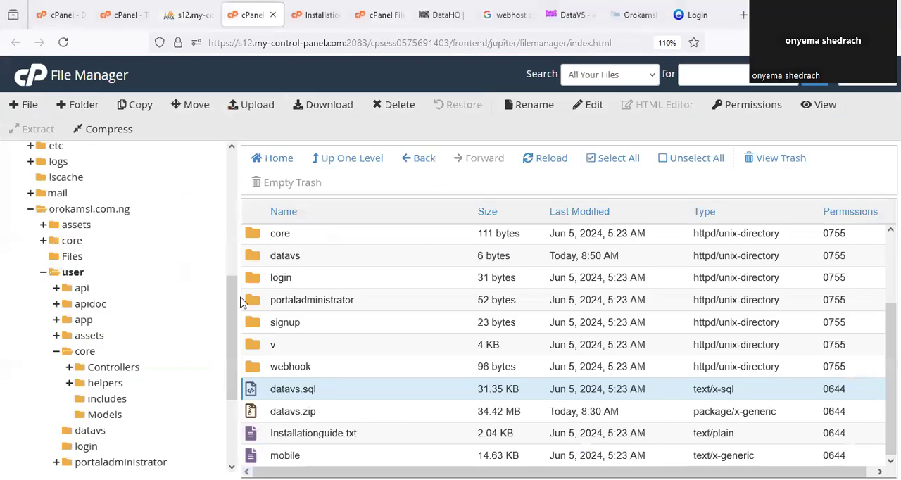
click(312, 300)
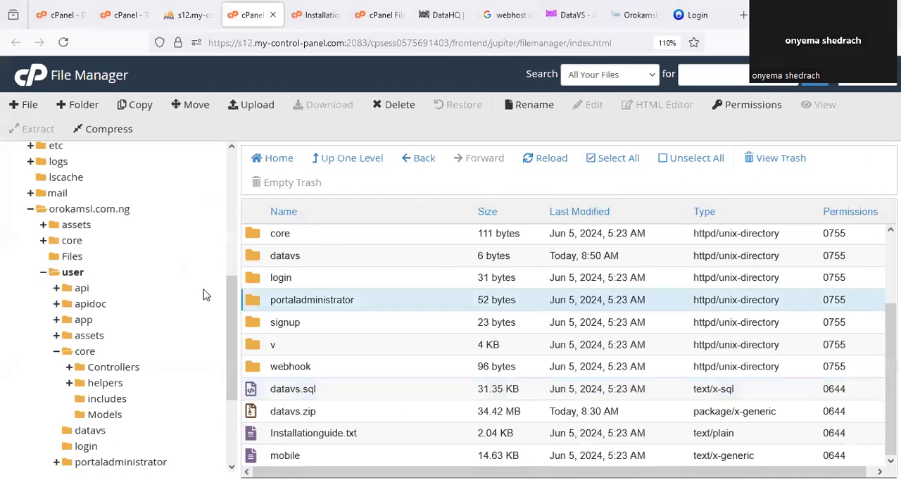
click(79, 106)
click(472, 294)
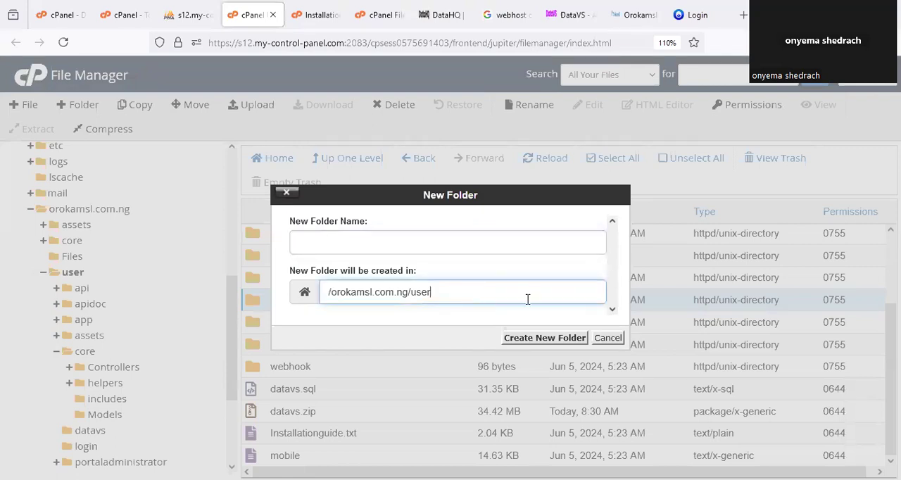
key(Escape)
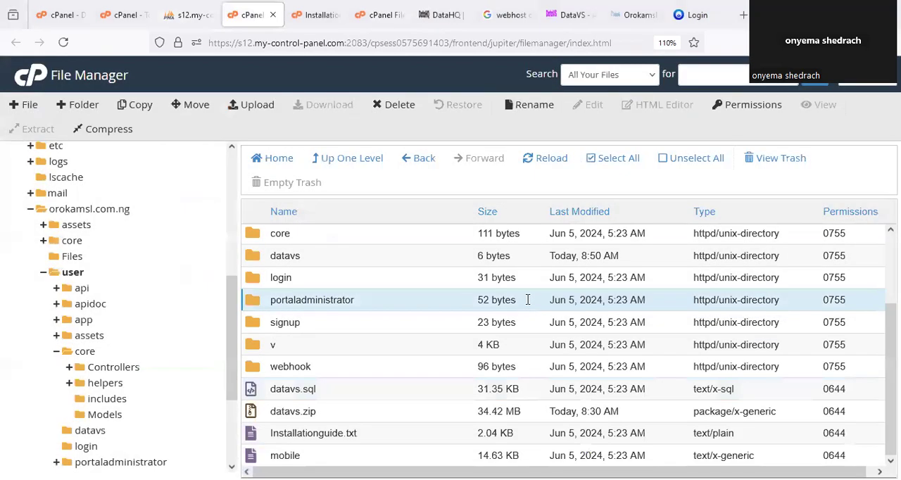
- Select the full path in the portaladministrator folder's Rename dialog and open orokamsl.com.ng/user/portaladministrator in a new browser tab
right_click(323, 301)
key(Escape)
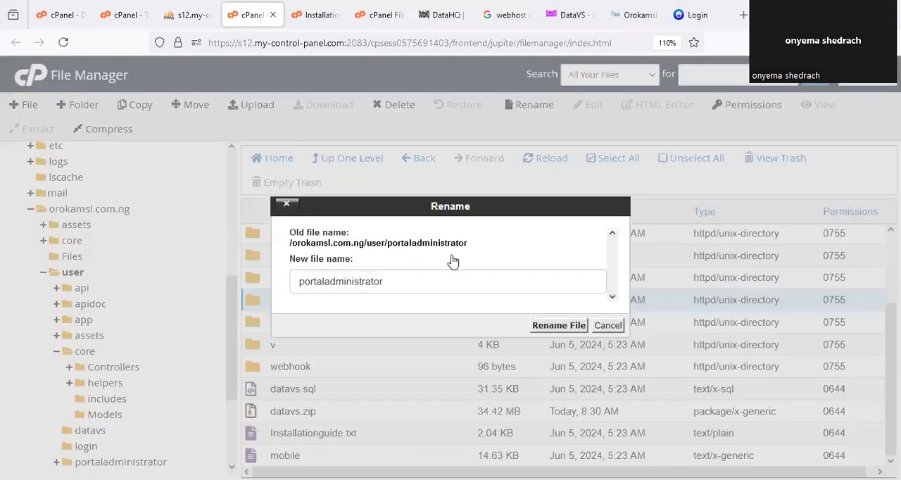
drag(472, 245, 298, 257)
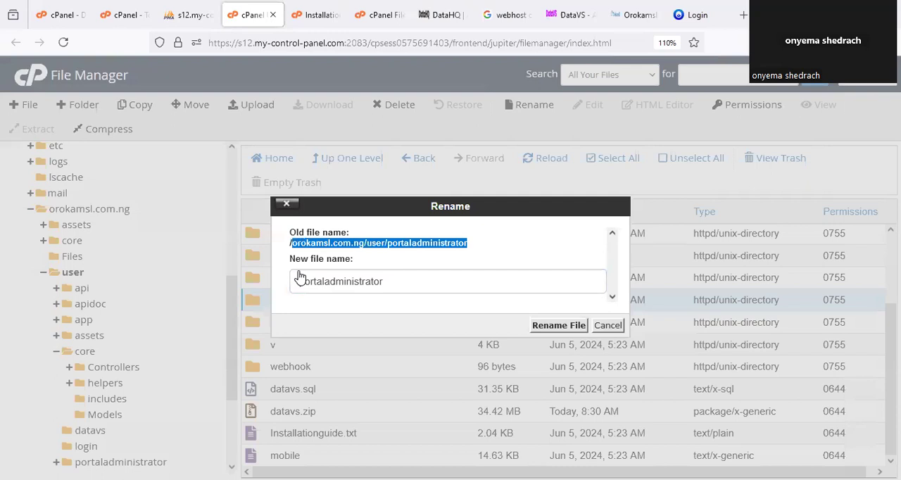
drag(283, 226, 468, 243)
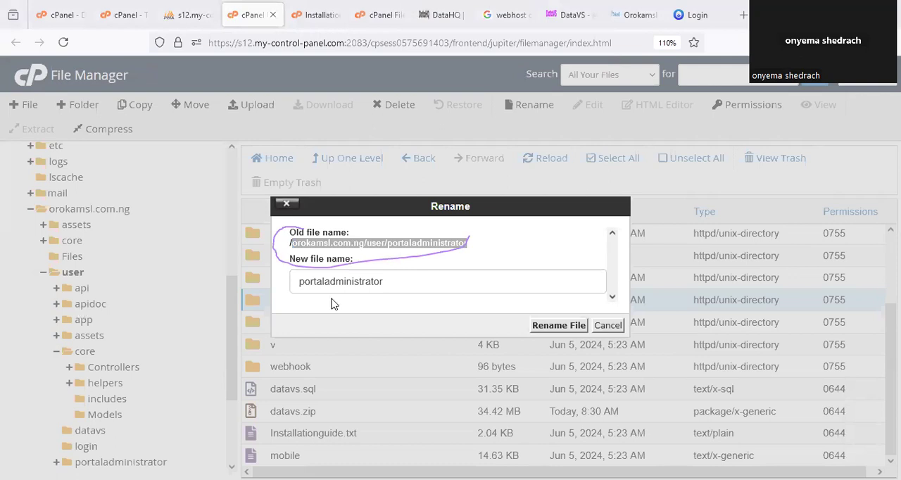
click(402, 251)
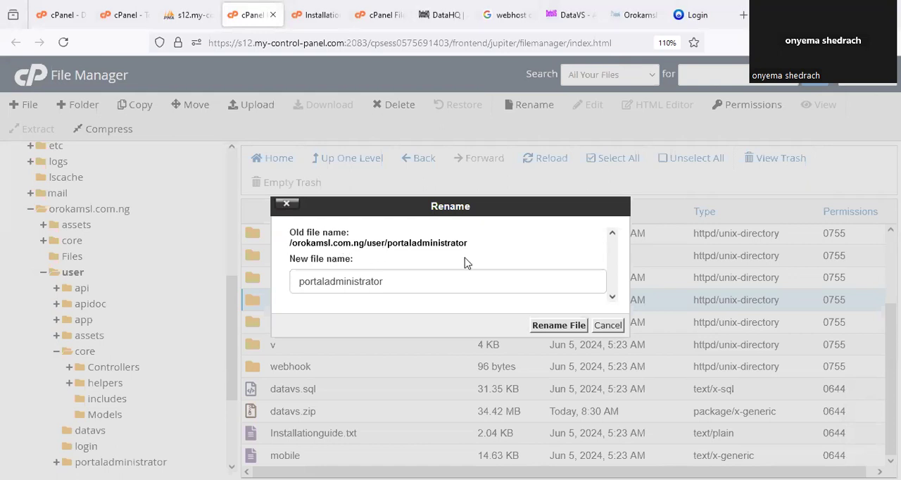
drag(468, 242, 291, 252)
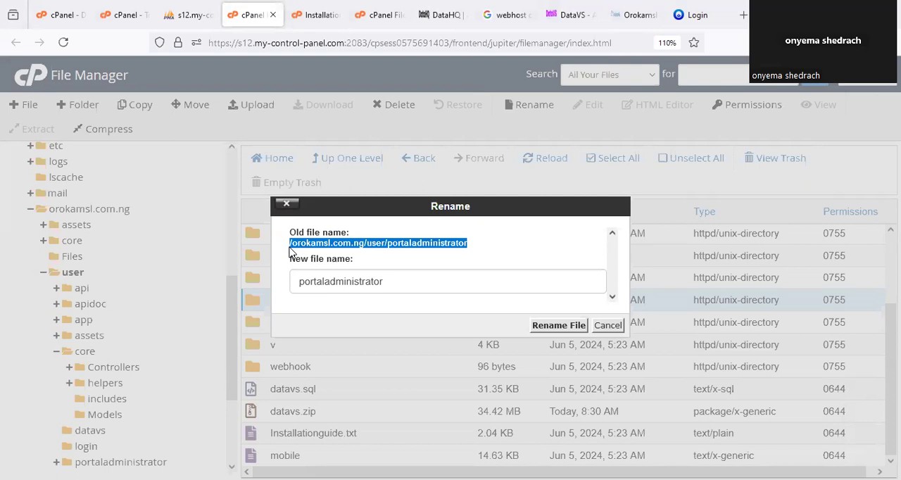
right_click(416, 250)
click(431, 257)
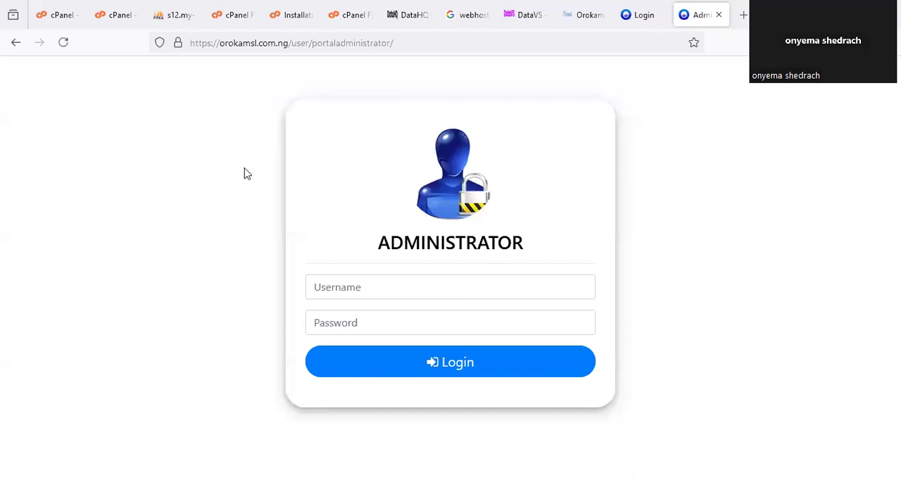
drag(176, 40, 181, 39)
mouse_move(407, 179)
mouse_down()
mouse_move(296, 247)
mouse_move(331, 392)
mouse_up()
drag(504, 384, 359, 199)
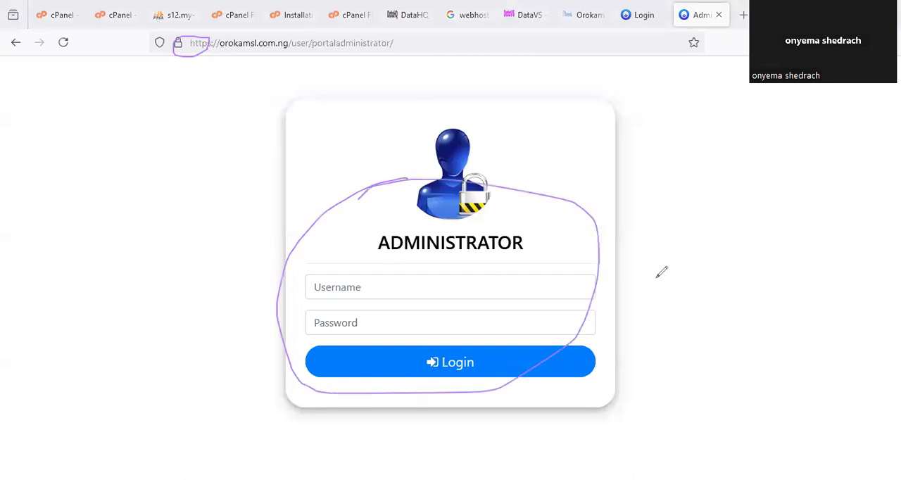
drag(589, 183, 689, 92)
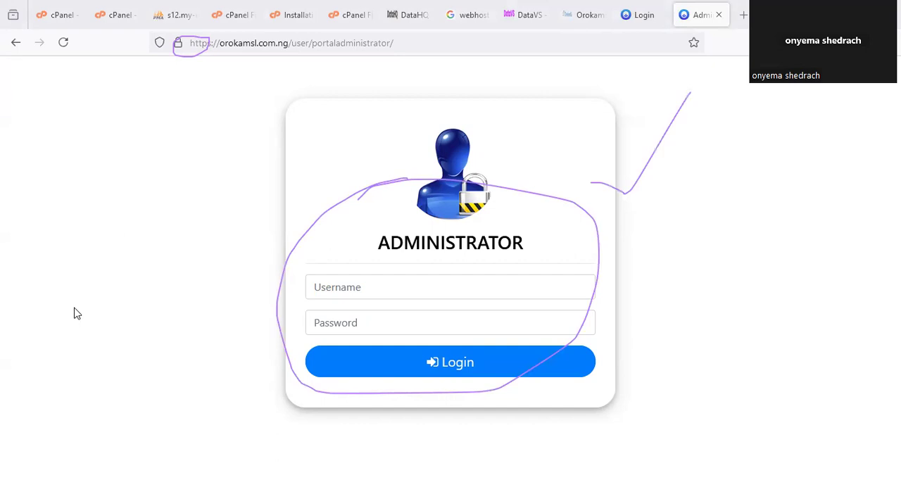
- Check the sysUsername value in phpMyAdmin, then fill in the administrator login with username admin and the account password
click(196, 15)
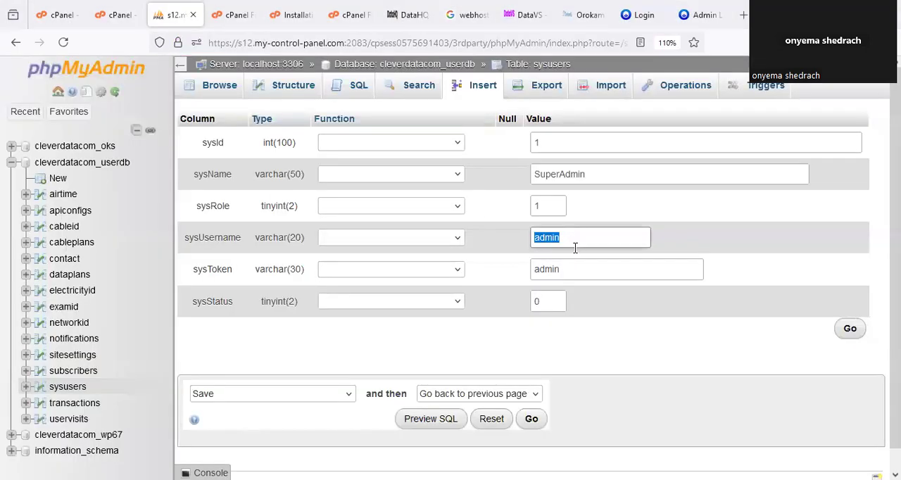
click(687, 17)
click(430, 278)
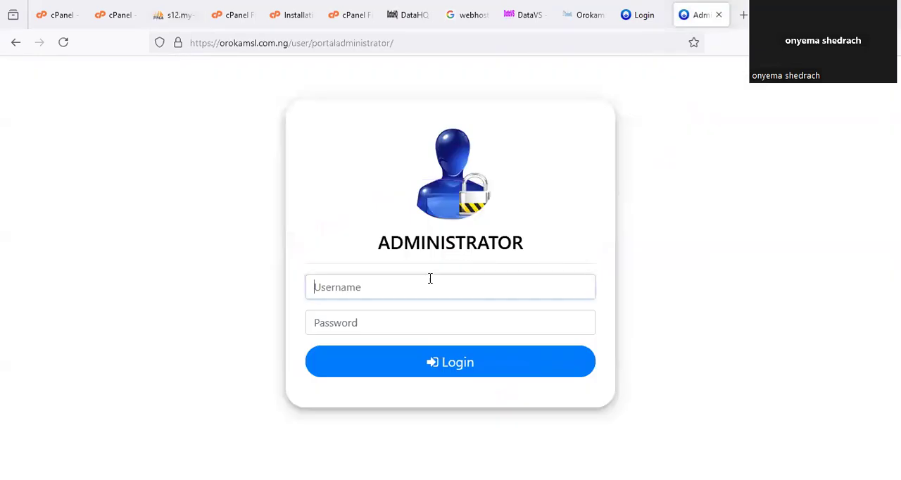
text(admin)
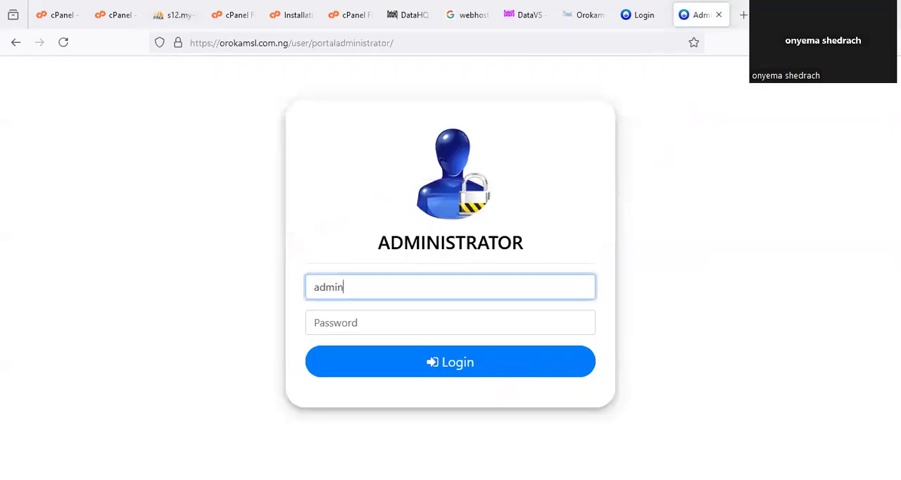
key(Tab)
text(•••••)
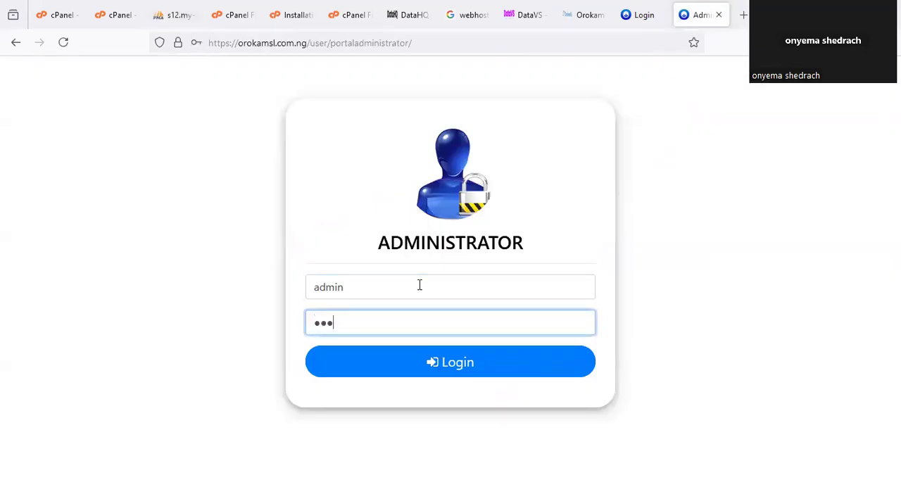
key(Tab)
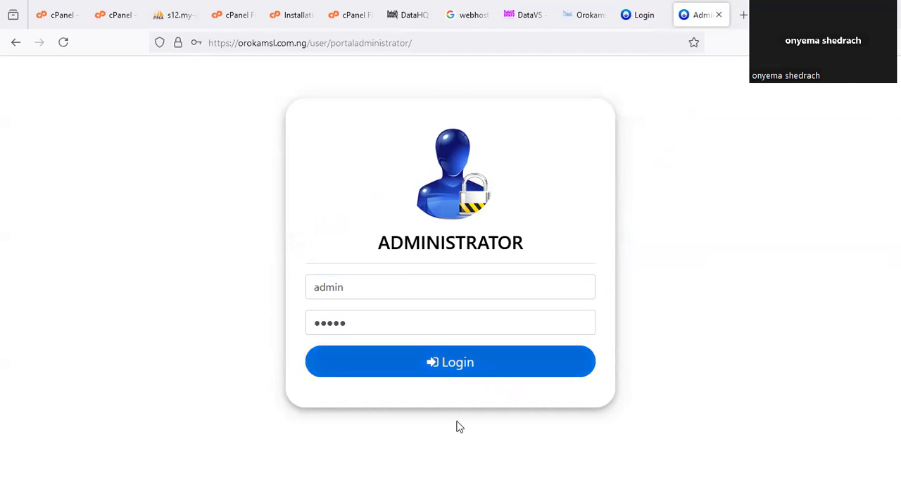
- Submit the administrator login and decline saving the credentials in the browser
click(460, 368)
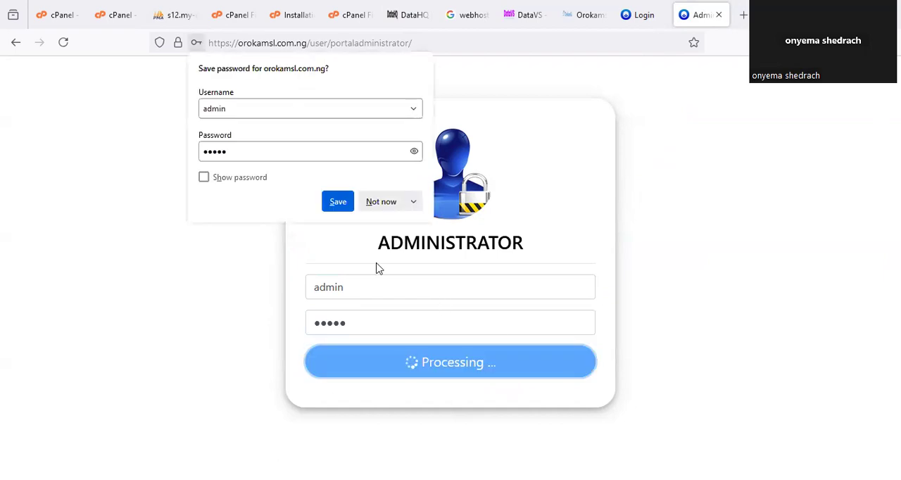
click(380, 202)
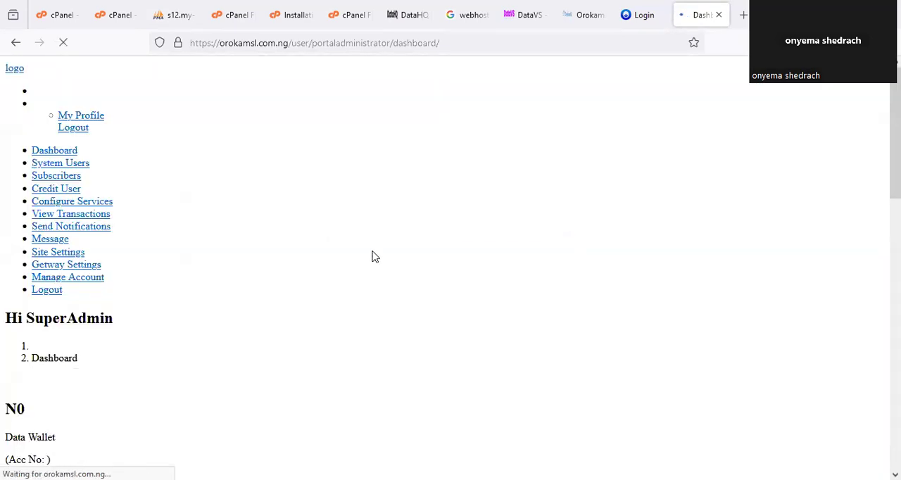
- Examine the SuperAdmin dashboard's links, wallet figures and transaction section, reloading the page to check how it renders
scroll(375, 260, down, 10)
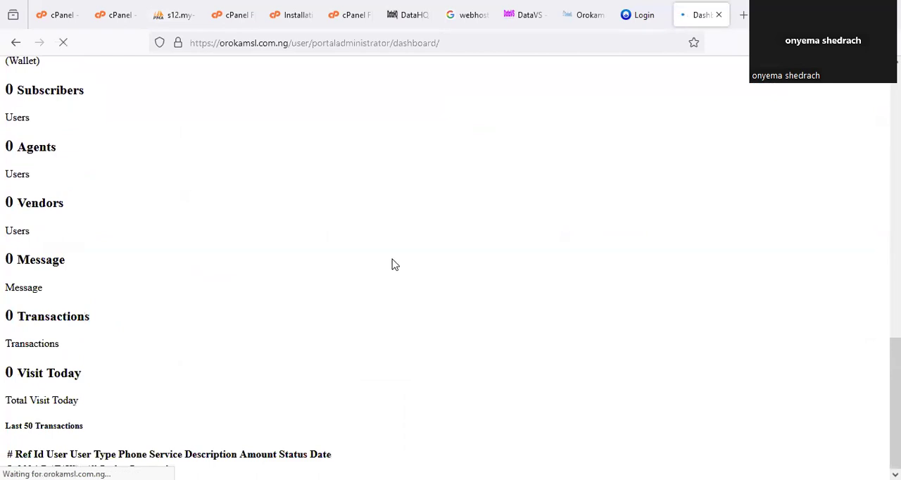
scroll(392, 264, up, 10)
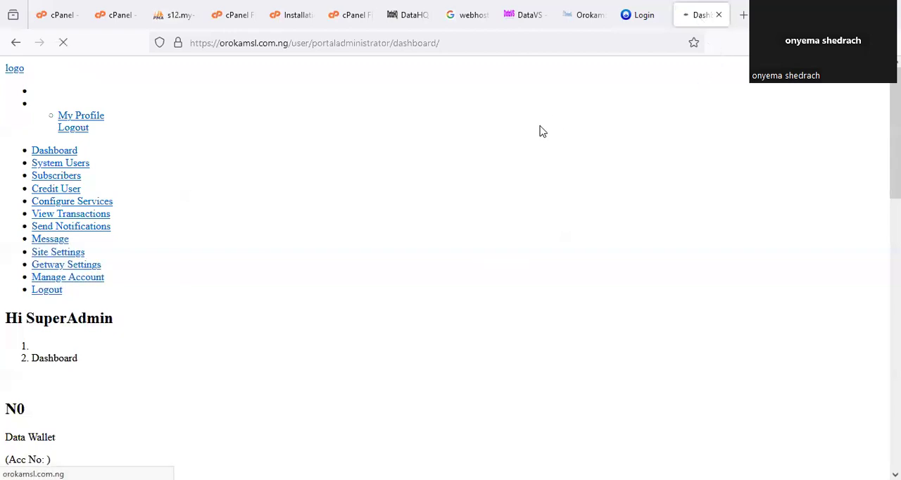
scroll(368, 229, down, 10)
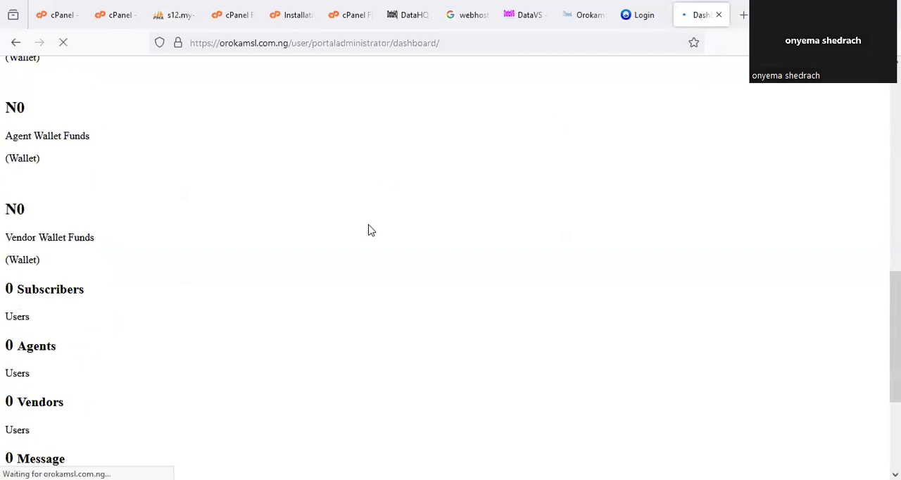
scroll(380, 232, up, 5)
scroll(383, 235, up, 5)
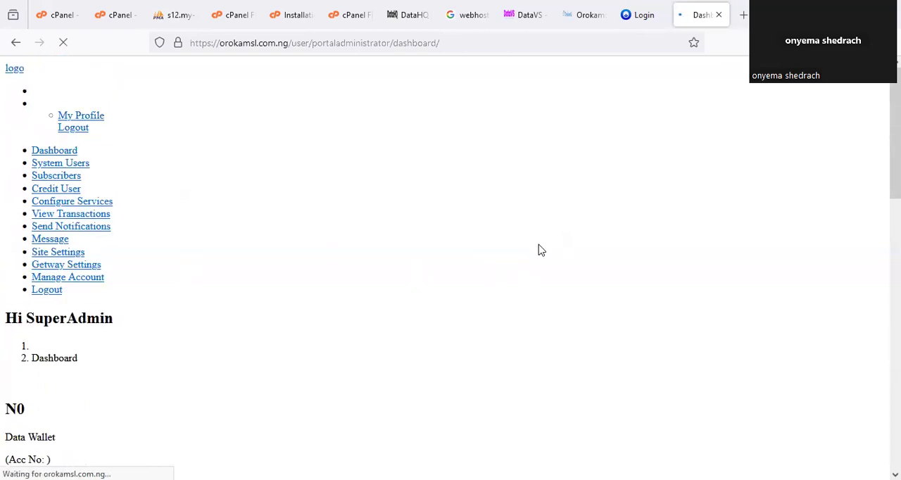
scroll(540, 250, down, 10)
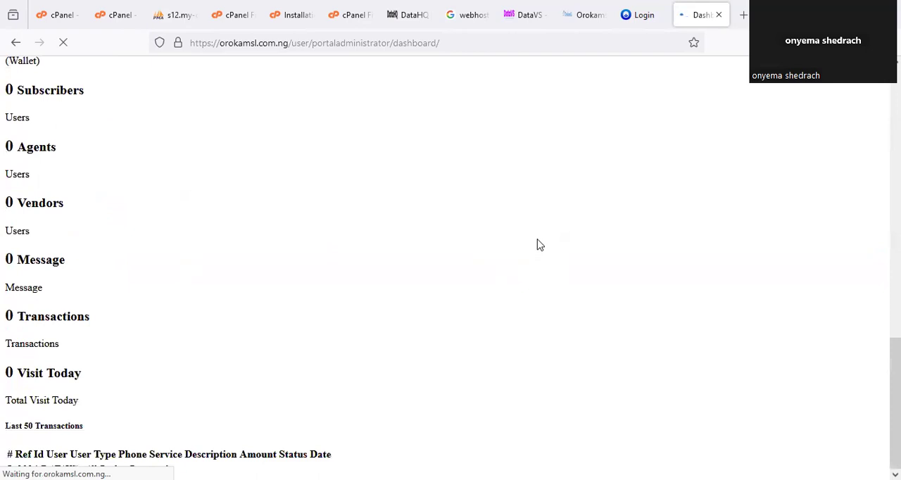
scroll(540, 245, up, 10)
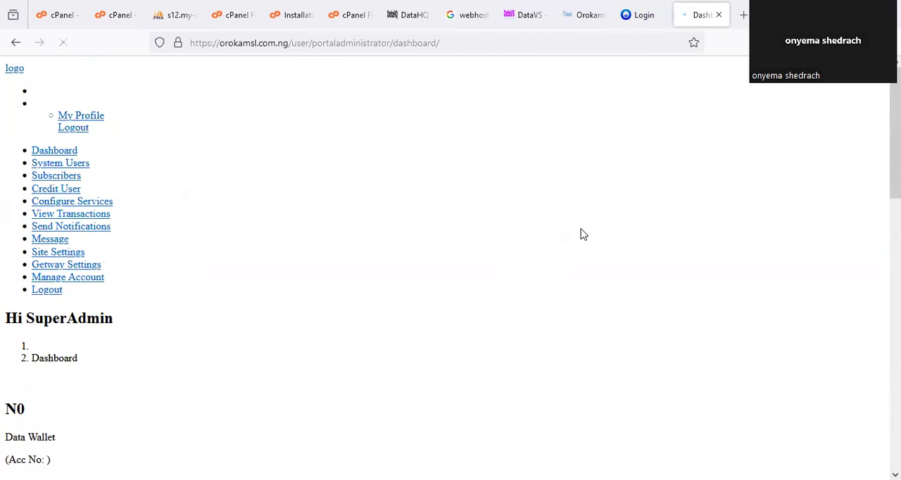
scroll(581, 235, down, 12)
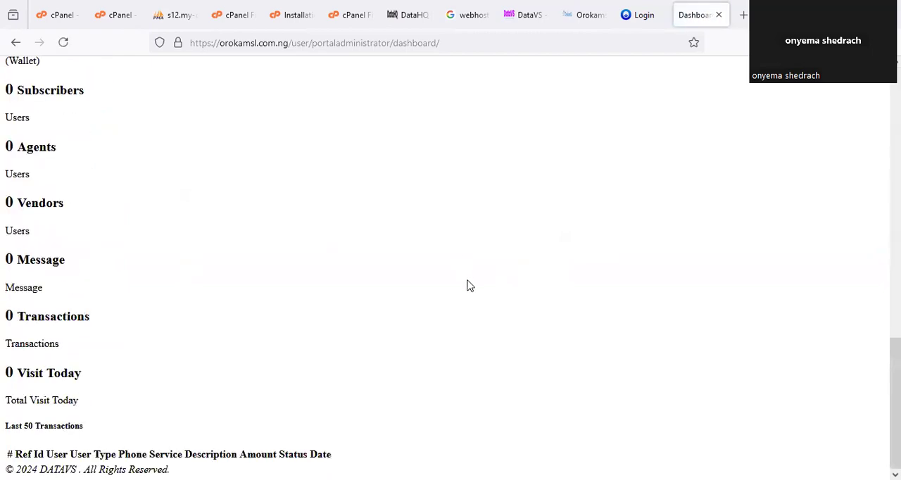
scroll(467, 286, up, 12)
right_click(697, 18)
click(738, 52)
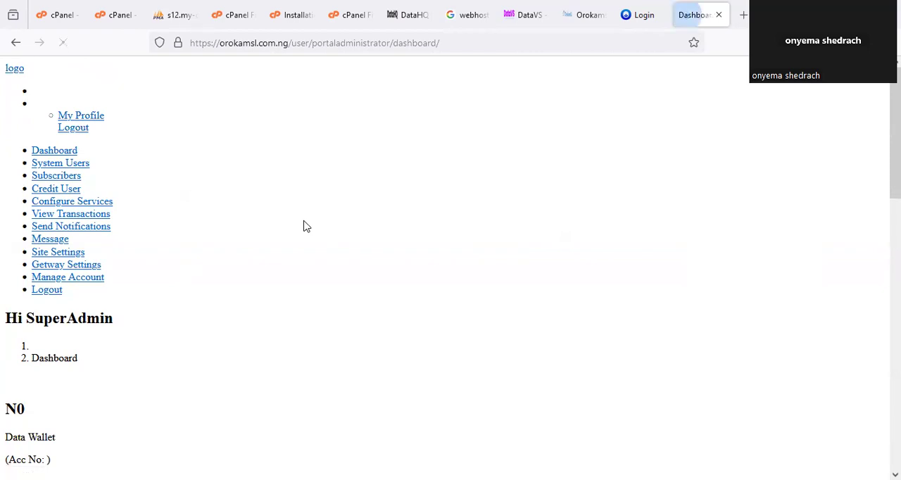
scroll(308, 255, down, 5)
scroll(308, 272, up, 5)
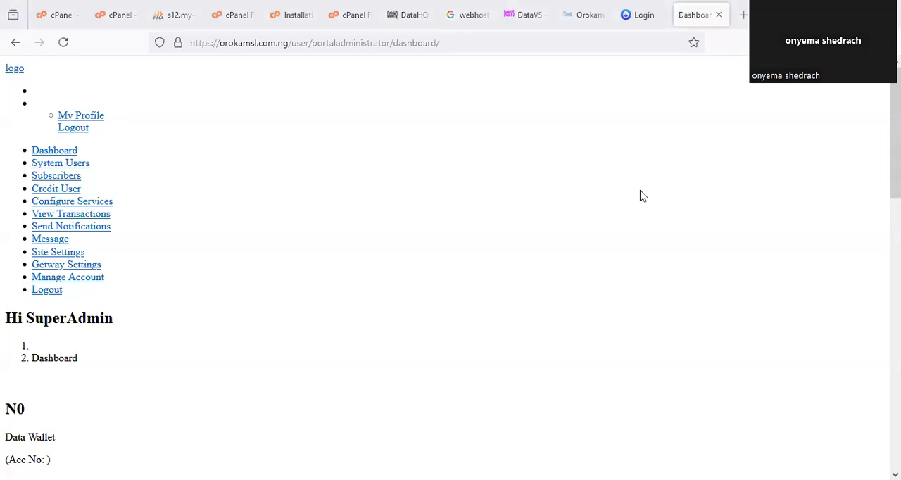
scroll(463, 277, down, 10)
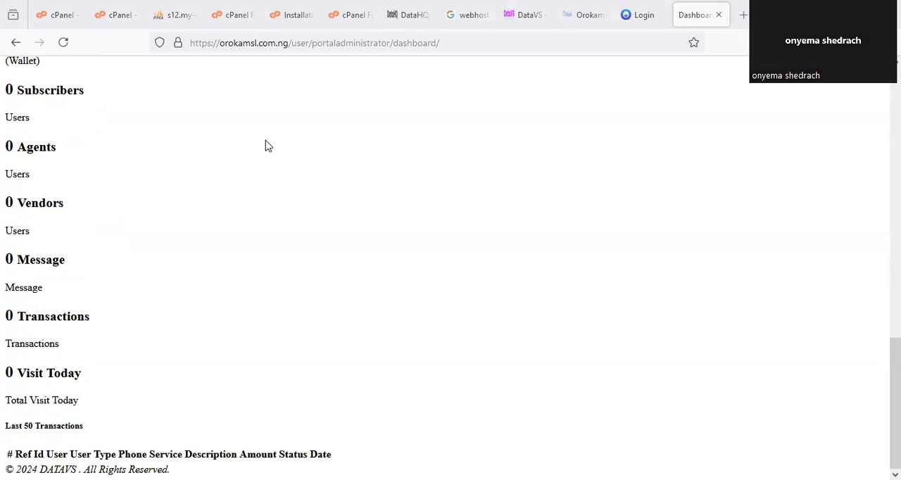
- Return to File Manager, dismiss the portaladministrator rename, and list the contents of the orokamsl.com.ng folder
click(223, 14)
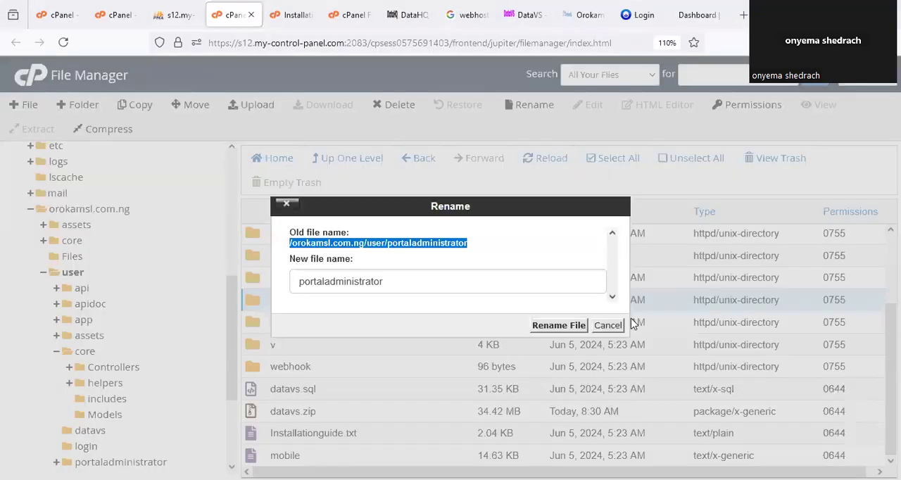
click(610, 325)
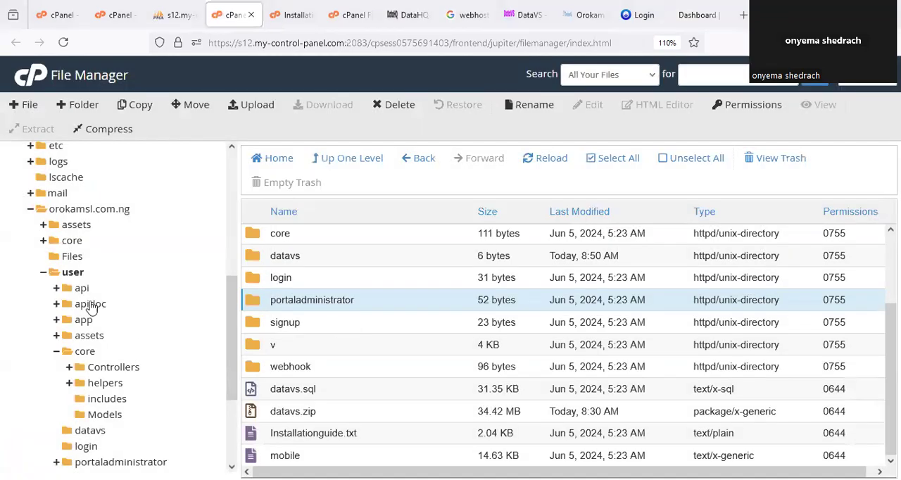
click(44, 271)
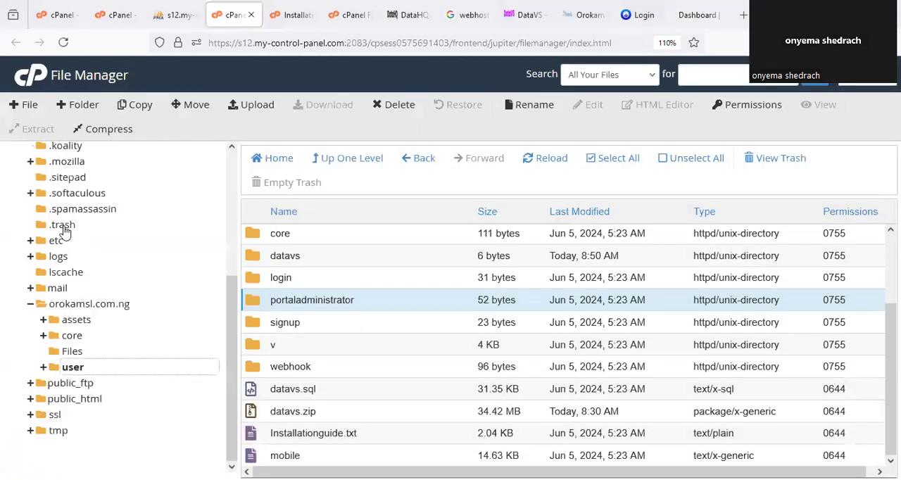
click(96, 304)
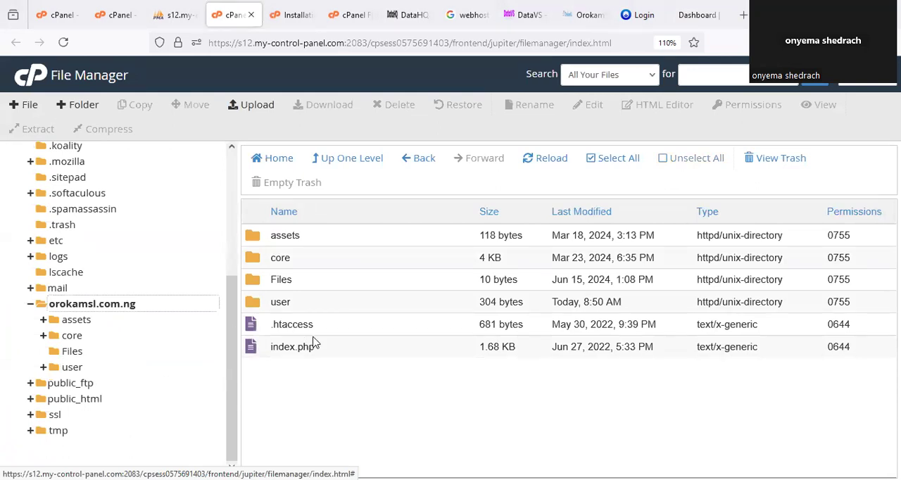
- Create a new folder named banksite inside the tmp directory
click(58, 430)
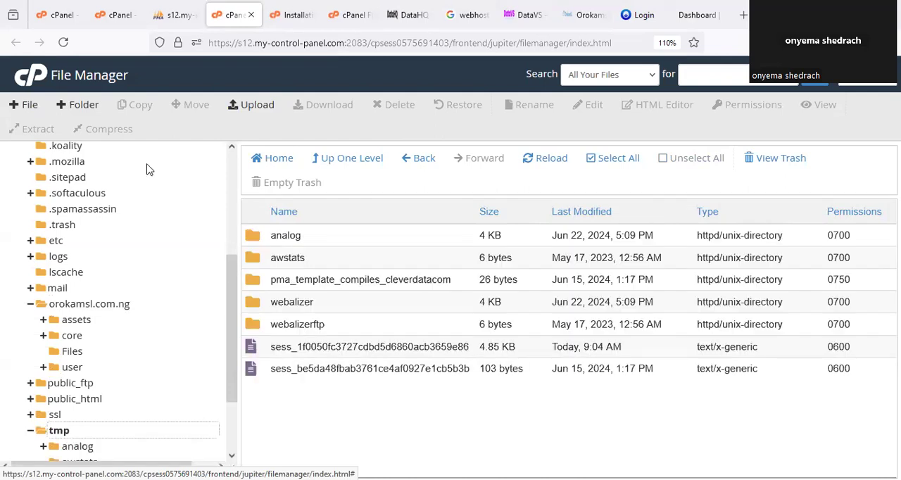
click(79, 104)
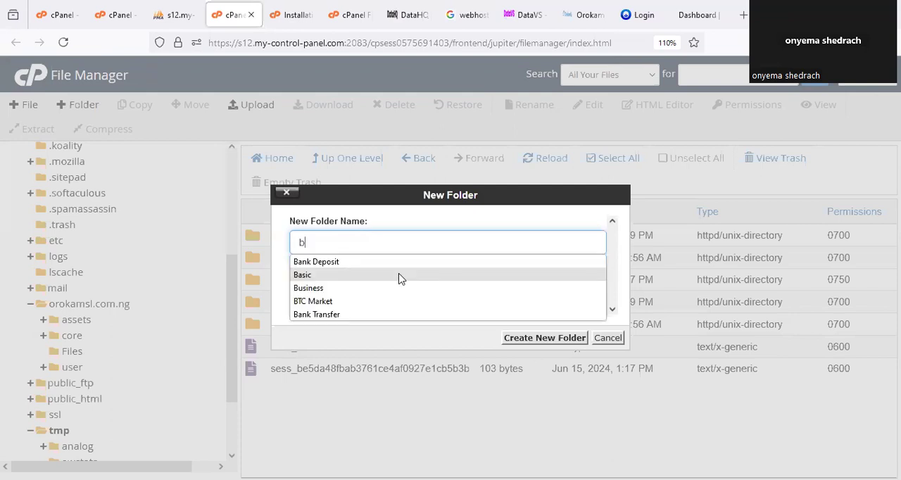
text(anksite)
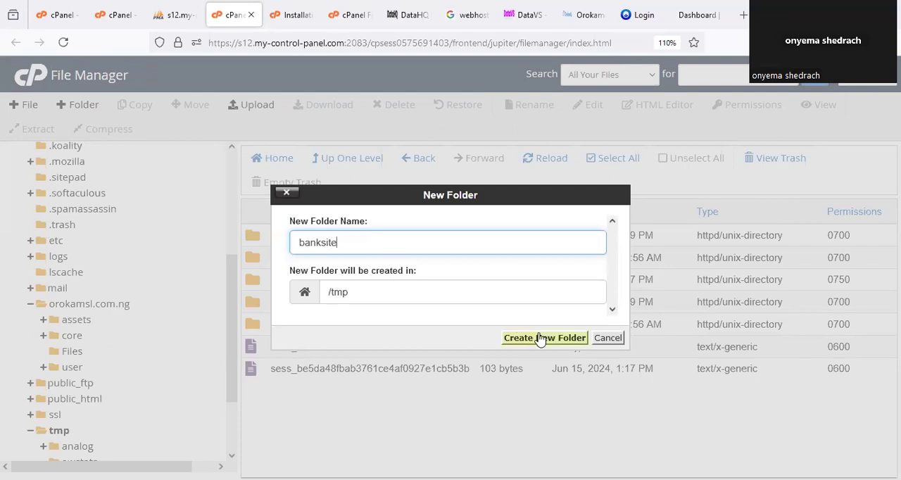
click(514, 338)
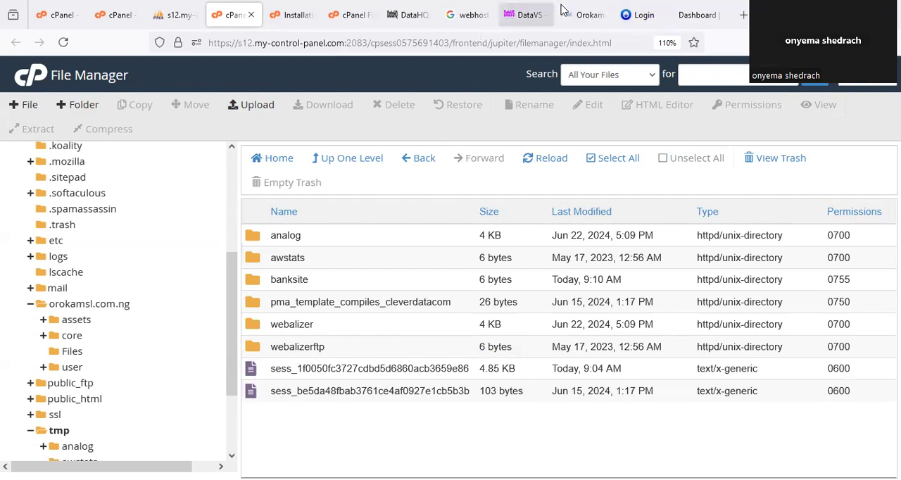
- Review the OrokamSL homepage at orokamsl.com.ng from the welcome section down to the FAQ and footer
click(583, 6)
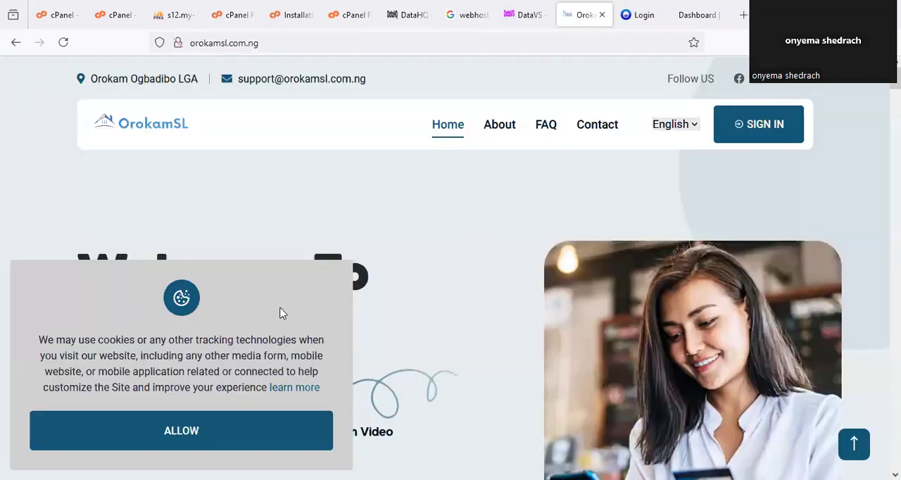
scroll(194, 352, down, 2)
scroll(193, 352, down, 10)
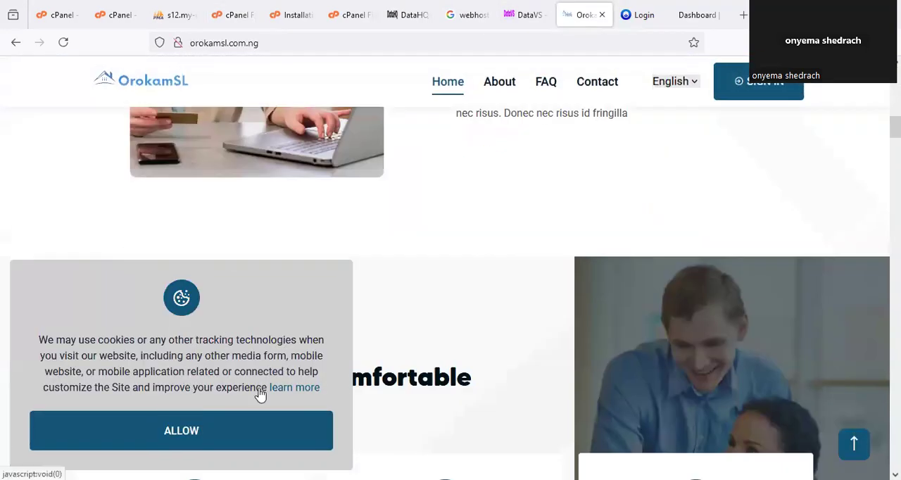
scroll(543, 320, down, 12)
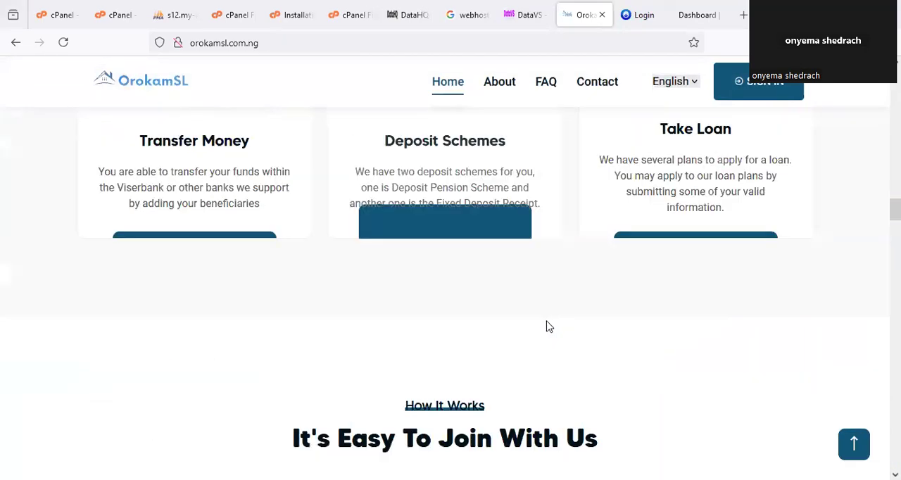
scroll(549, 326, down, 8)
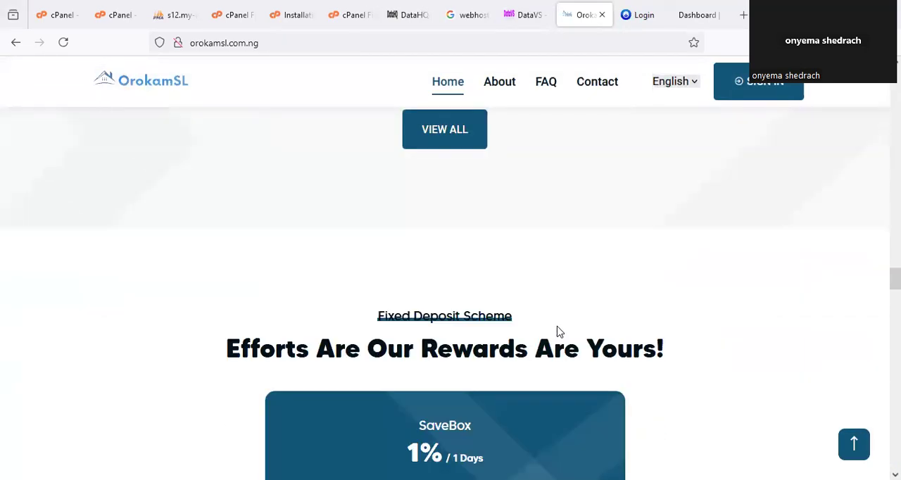
scroll(560, 330, down, 15)
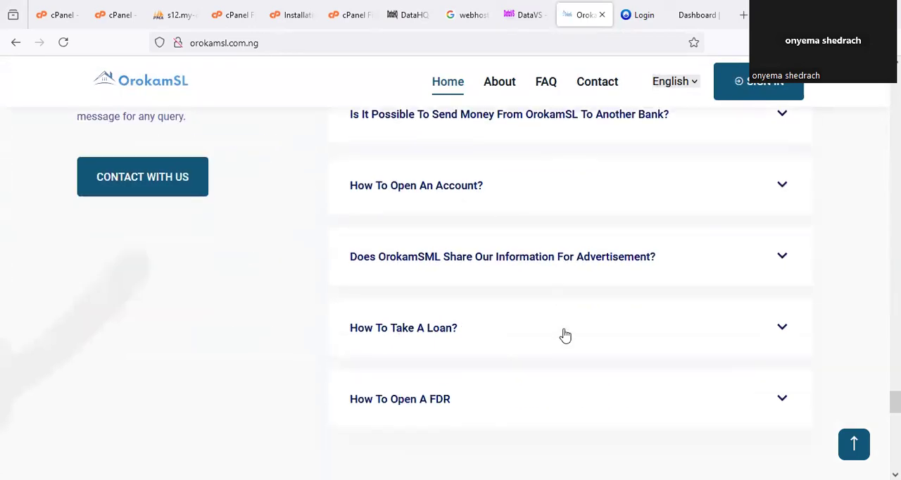
scroll(567, 337, down, 5)
scroll(568, 336, up, 4)
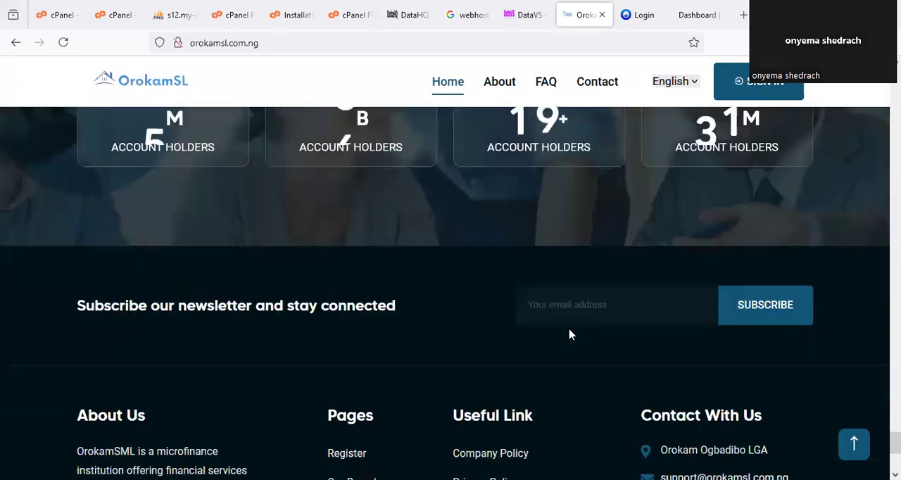
scroll(568, 336, up, 2)
scroll(589, 344, down, 4)
scroll(595, 342, up, 7)
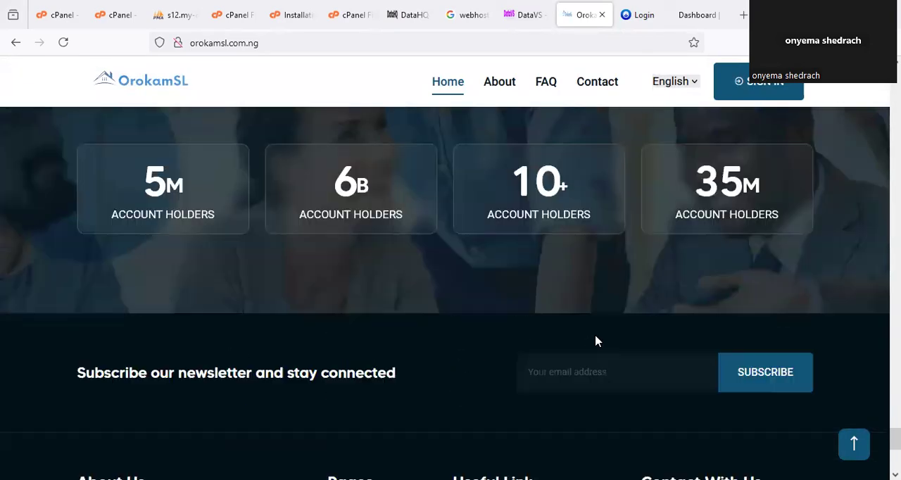
- Open the banksite folder in File Manager and copy its path /tmp/banksite from the New Folder dialog without creating a folder
click(234, 14)
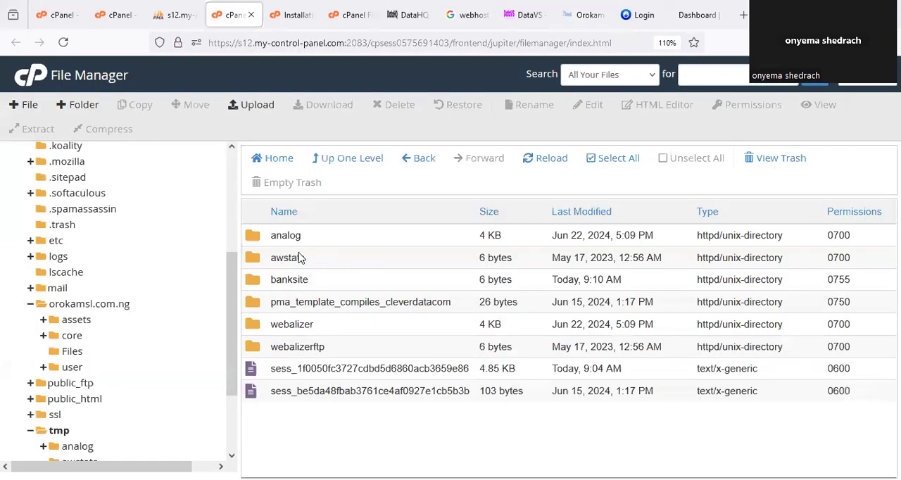
double_click(261, 282)
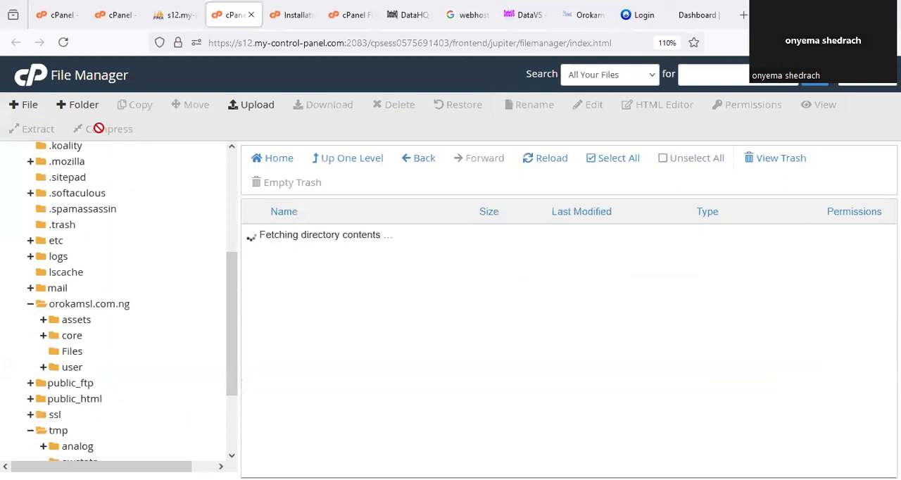
click(89, 114)
drag(406, 298, 278, 296)
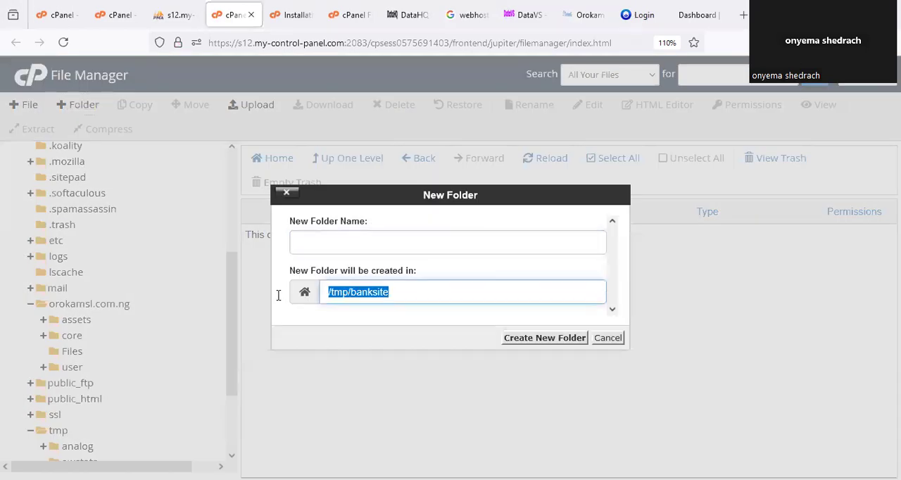
click(612, 338)
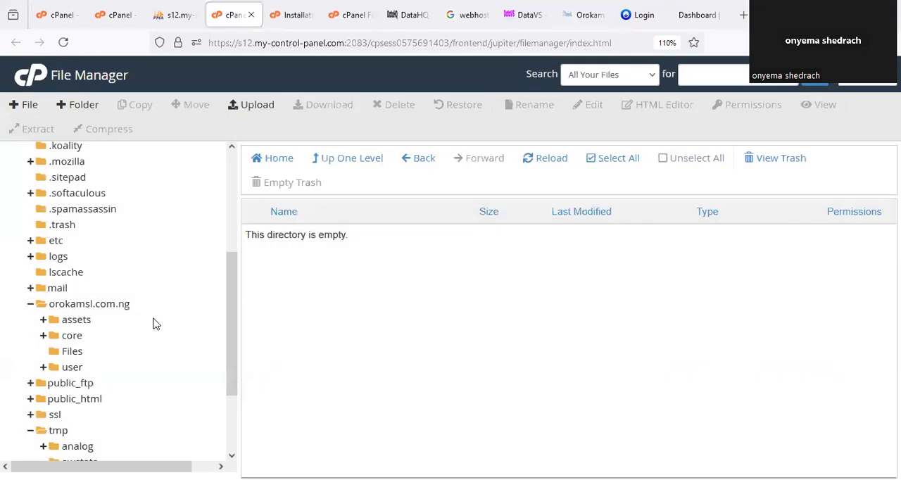
- Move everything in the orokamsl.com.ng folder except the user folder to /tmp/banksite
click(106, 304)
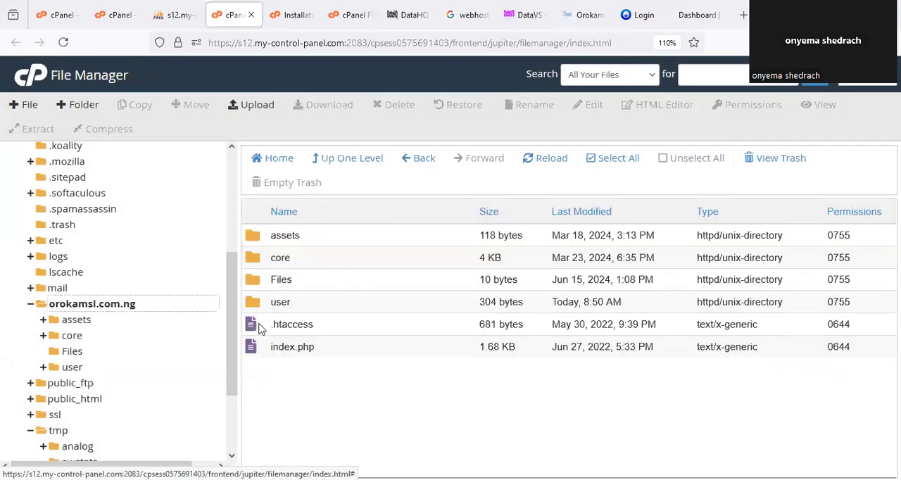
click(616, 167)
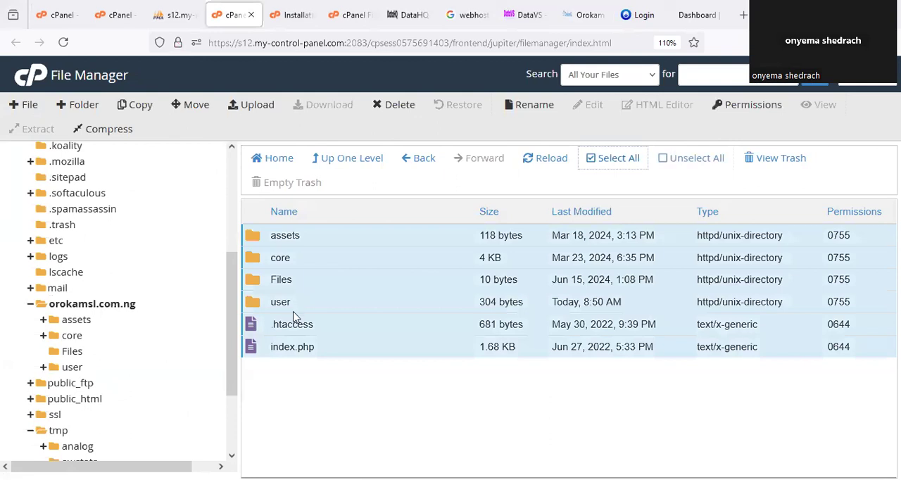
ctrl+click(262, 304)
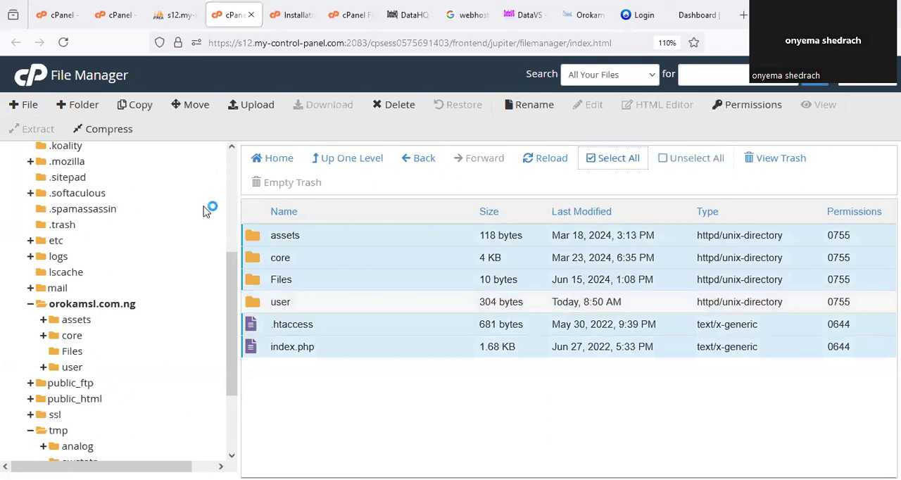
click(195, 105)
drag(446, 302, 296, 312)
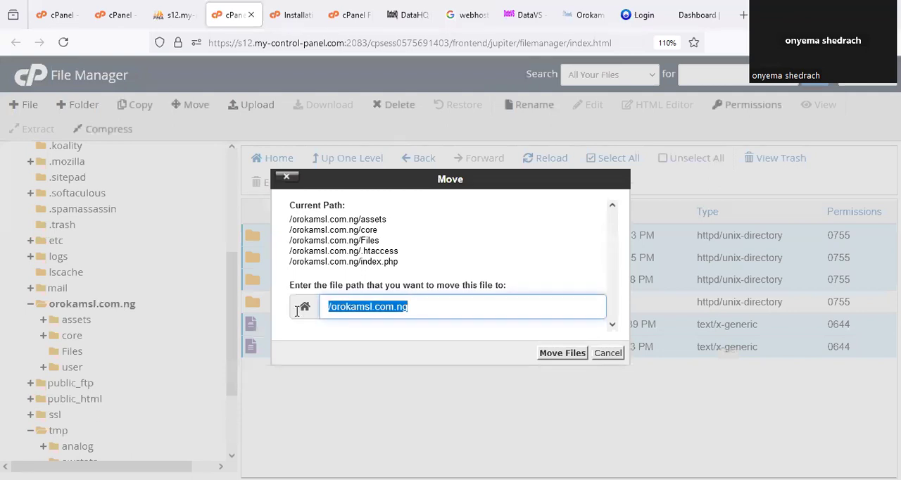
key(ctrl+v)
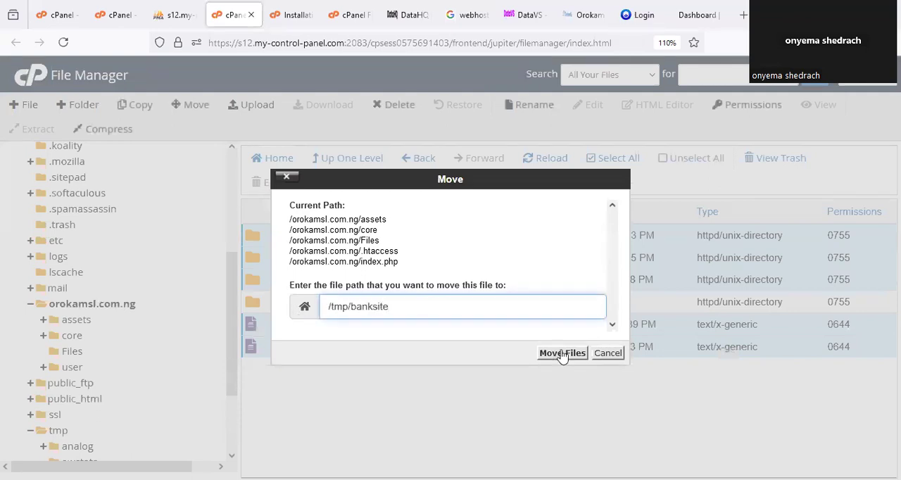
click(561, 353)
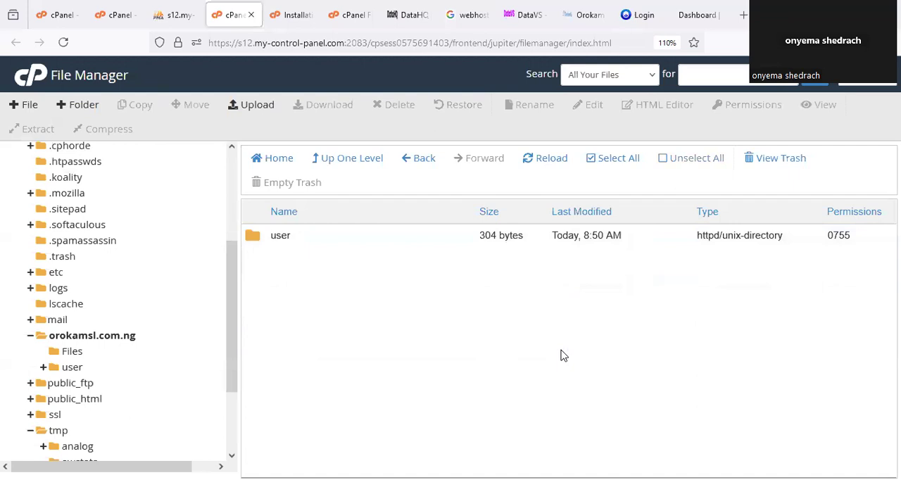
- Move all contents of the user folder up to /orokamsl.com.ng/ and list the orokamsl.com.ng folder
click(116, 336)
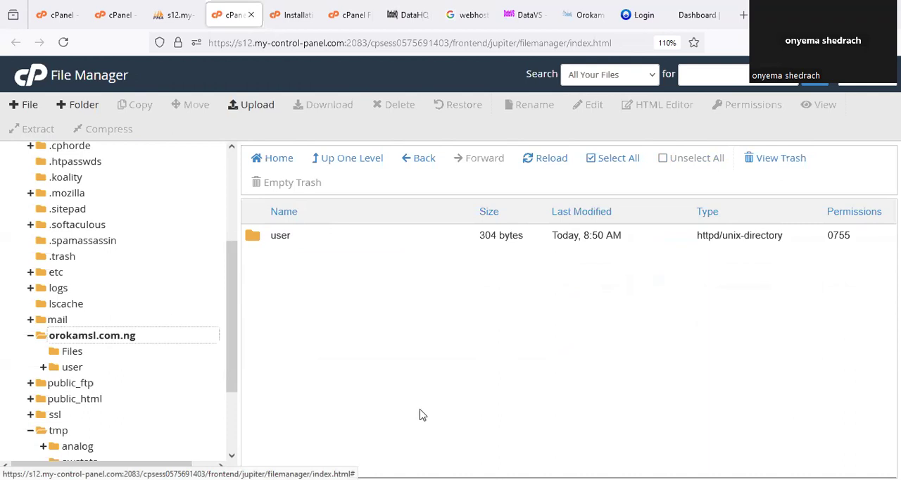
double_click(257, 241)
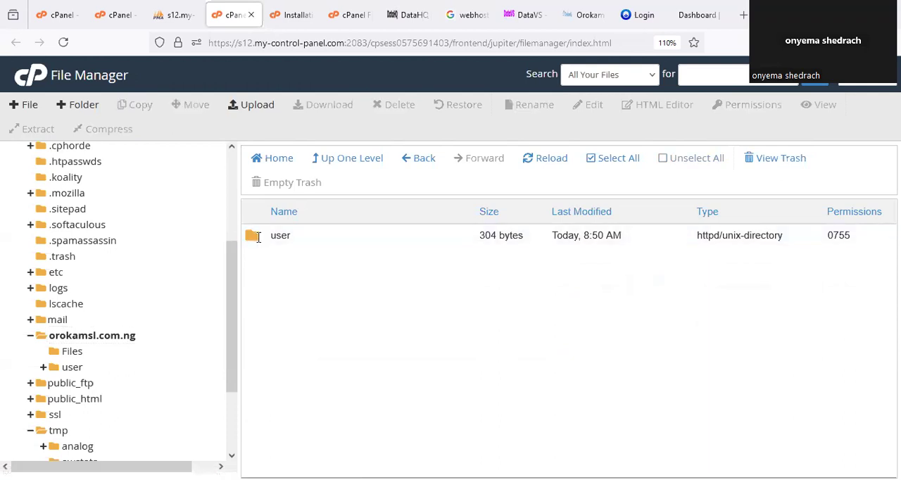
click(619, 159)
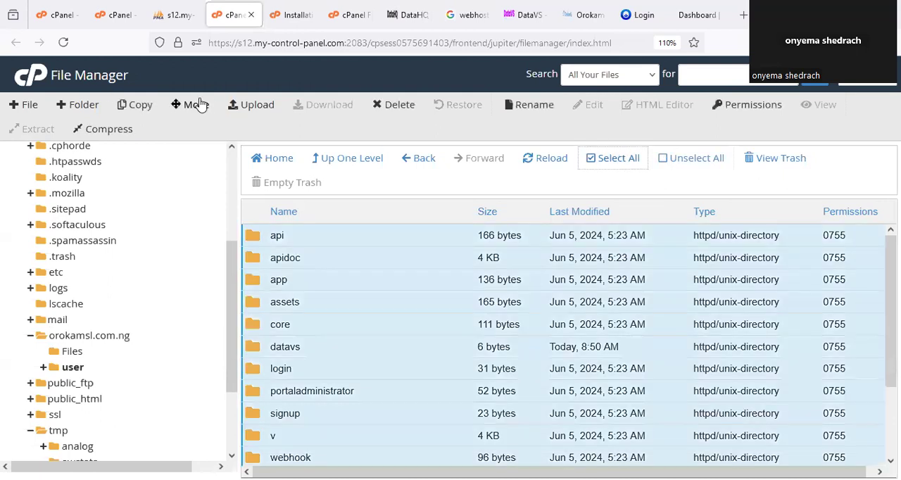
click(197, 104)
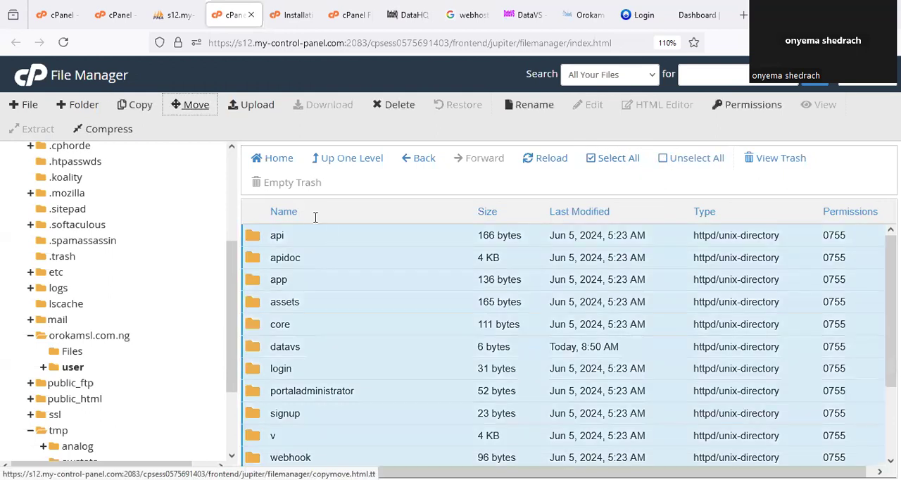
drag(408, 335, 454, 336)
click(454, 336)
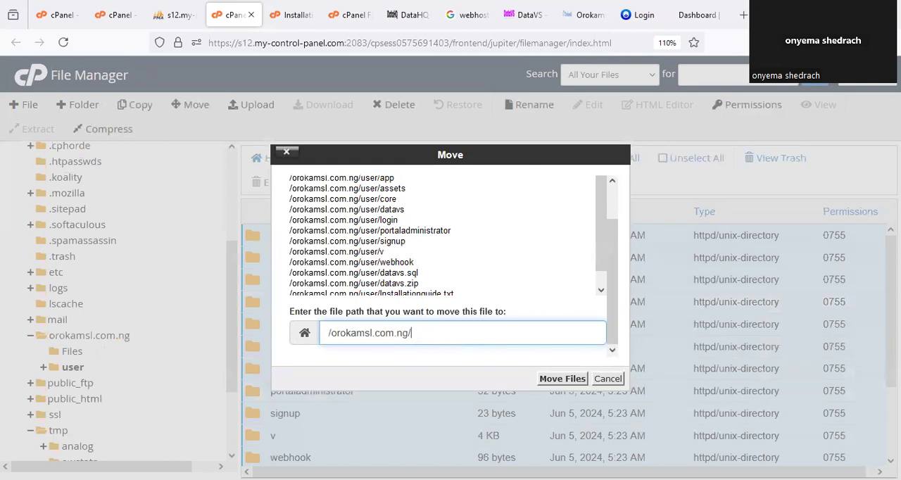
click(561, 379)
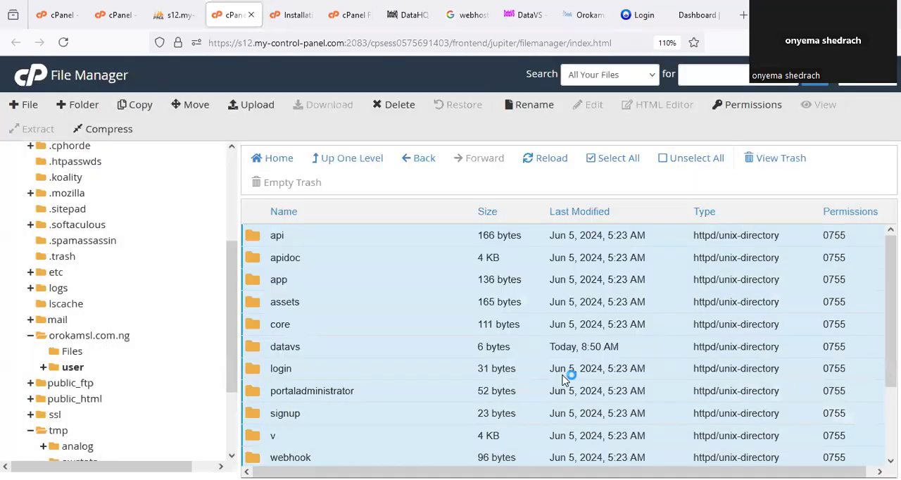
scroll(102, 362, down, 3)
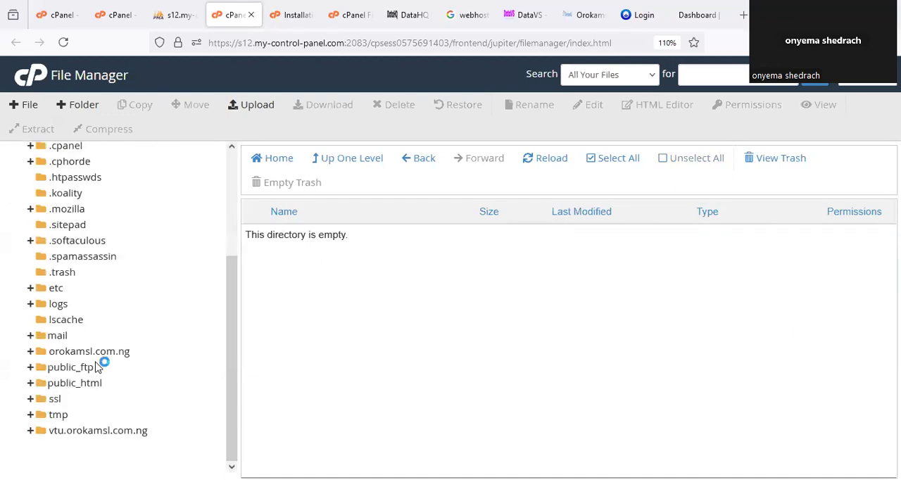
click(134, 351)
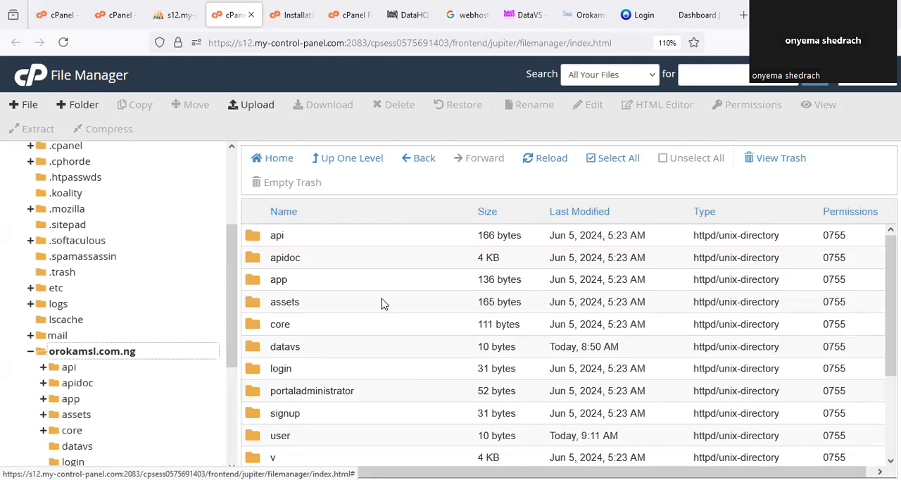
- Reload the orokamsl.com.ng site and open its app directory
click(584, 14)
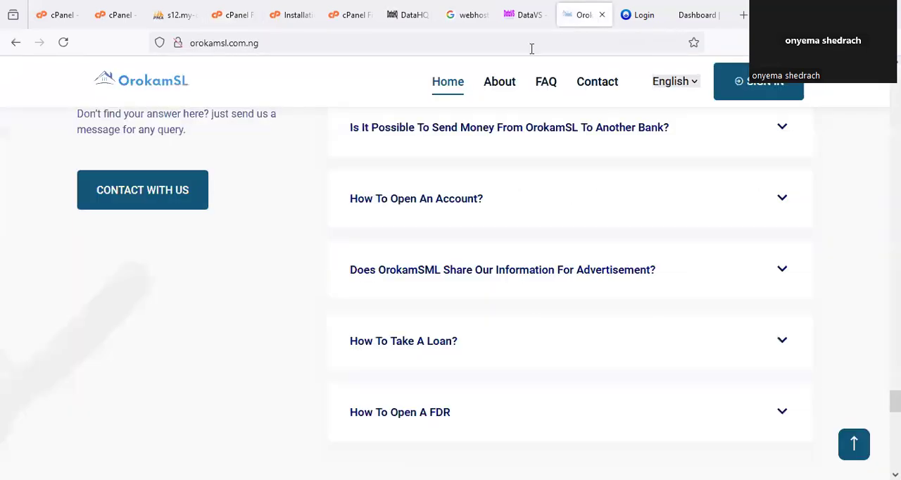
right_click(581, 22)
click(622, 57)
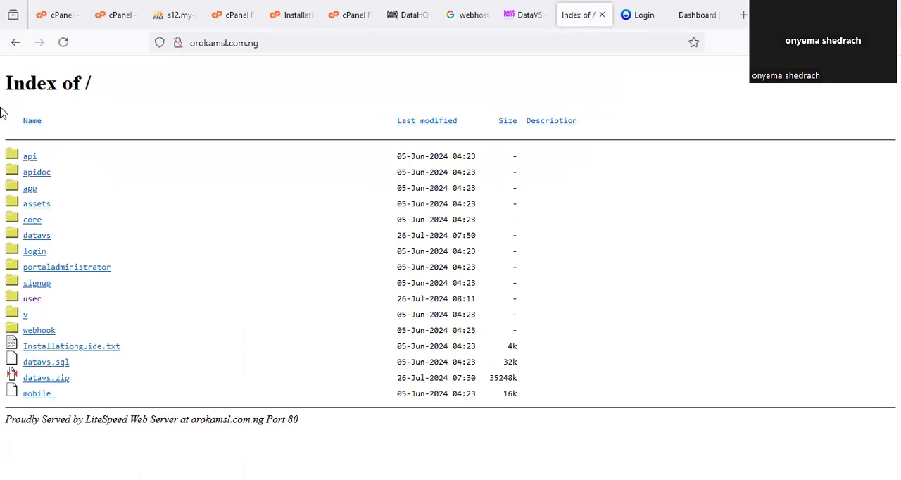
click(30, 189)
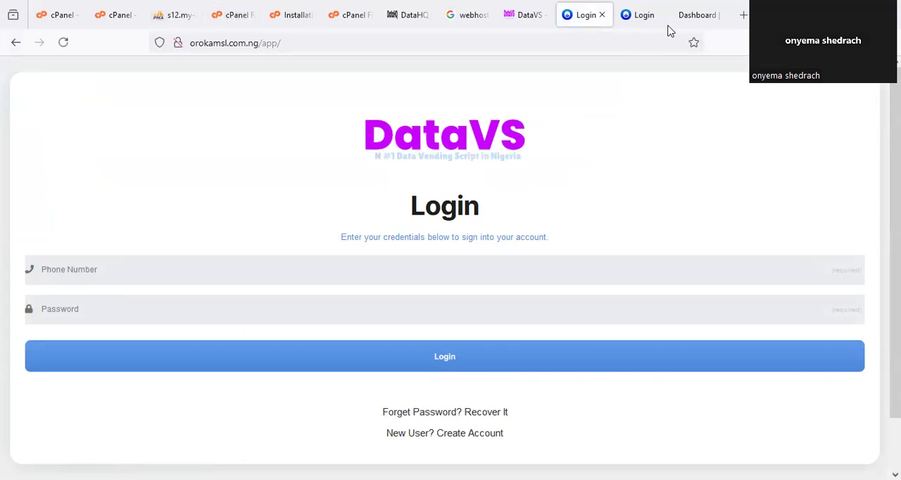
- Close the old login and dashboard pages and return to the orokamsl.com.ng directory index
click(645, 16)
click(661, 18)
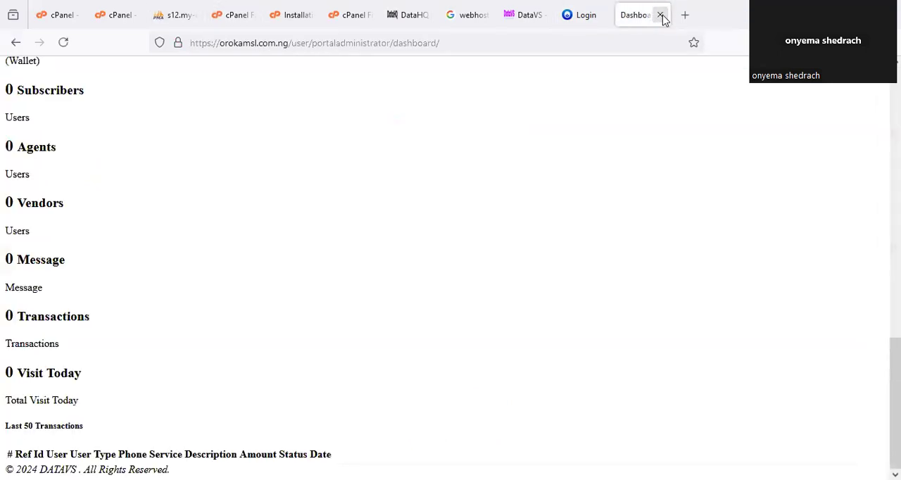
click(661, 17)
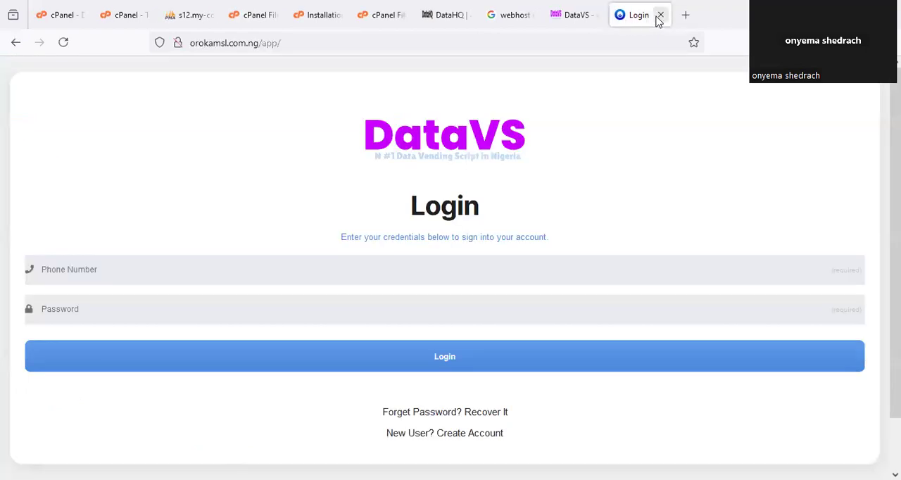
click(16, 42)
- In File Manager, select the folder name portaladministrator in its Rename dialog for copying, and dismiss the dialog without renaming
click(289, 17)
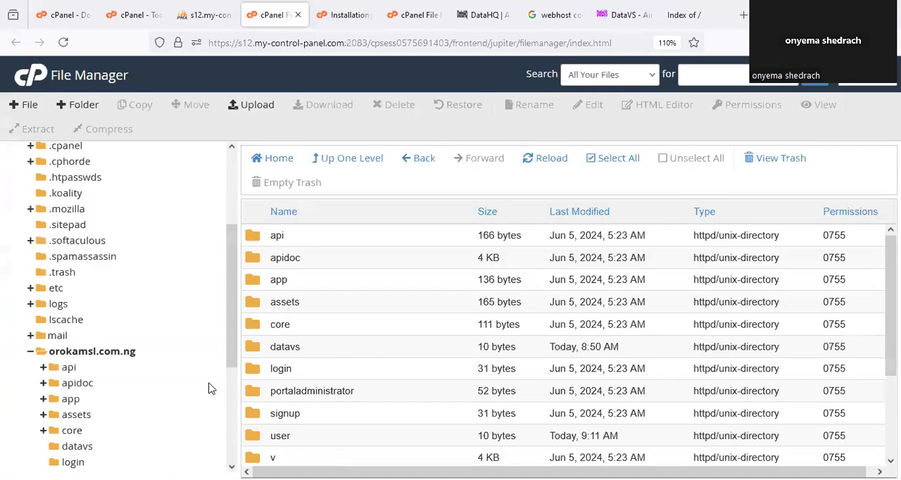
click(299, 390)
right_click(300, 390)
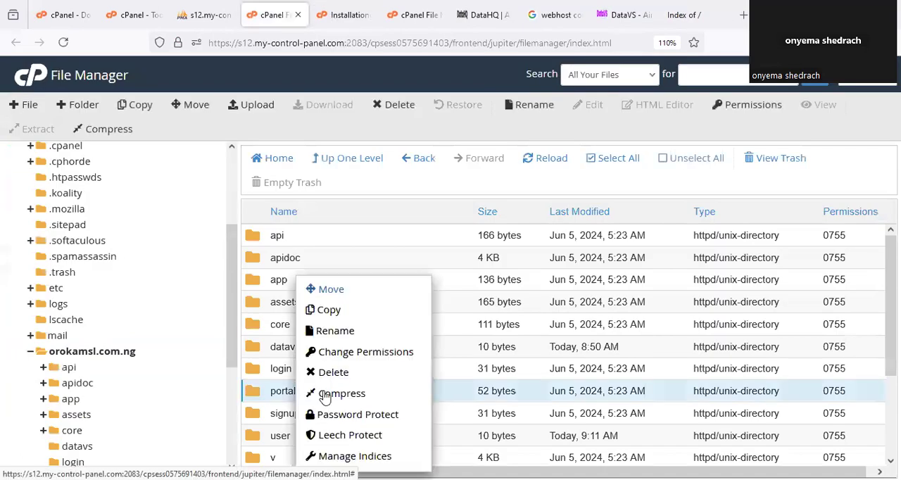
click(348, 330)
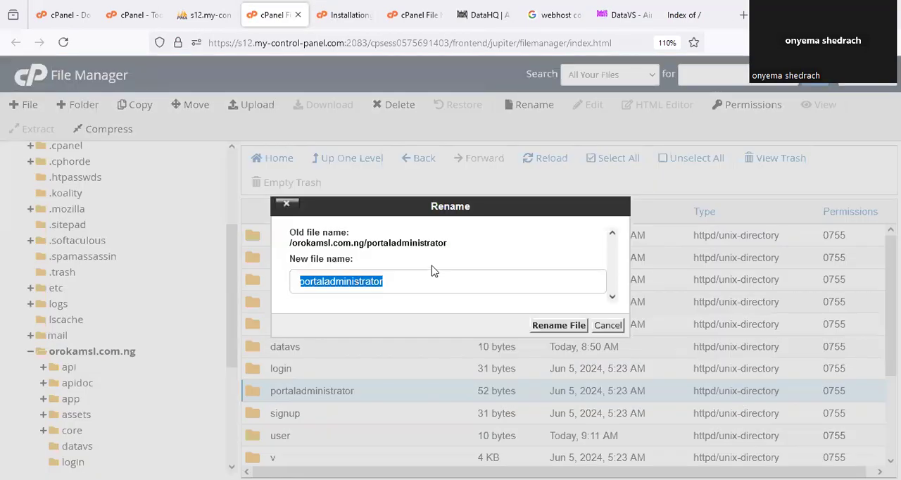
click(425, 255)
drag(294, 247, 331, 248)
drag(447, 252, 370, 252)
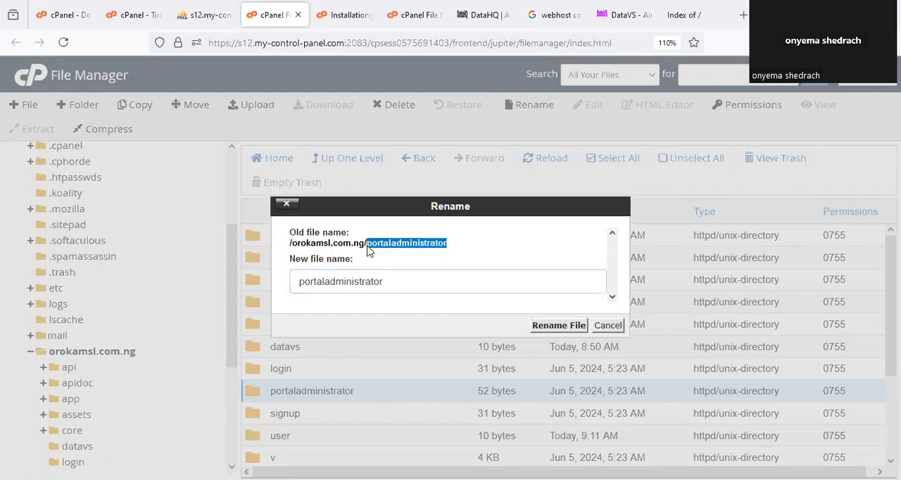
click(605, 325)
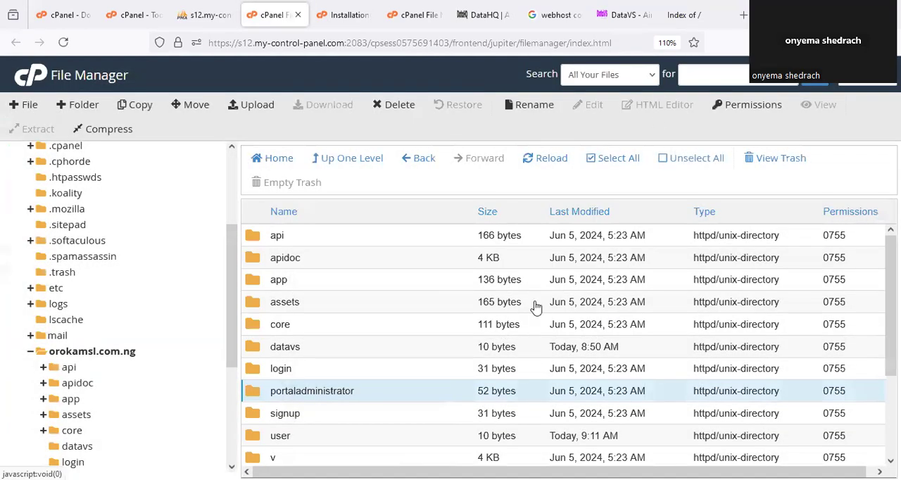
- Open orokamsl.com.ng/portaladministrator/ and log in with the username admin and the account password
click(684, 15)
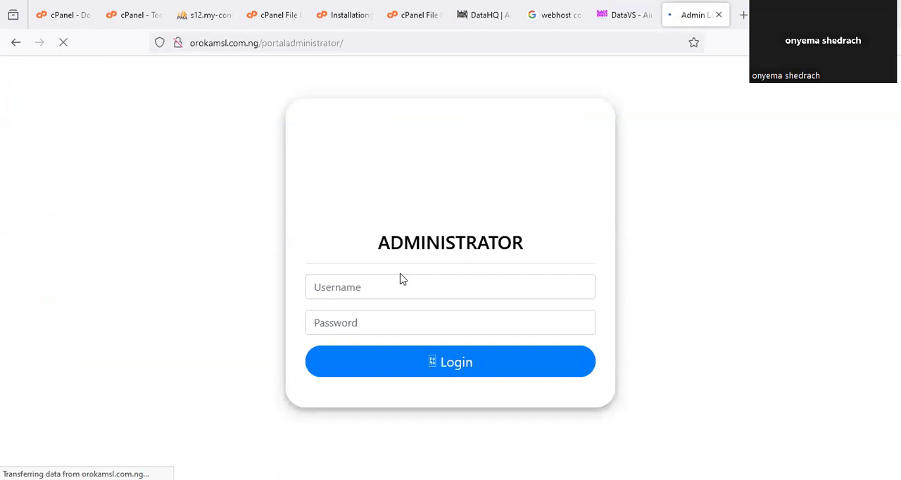
click(400, 287)
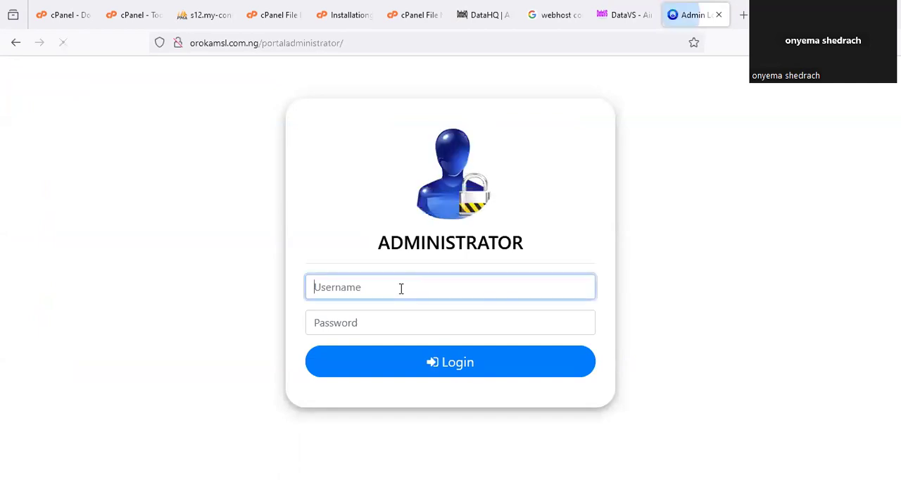
text(admin)
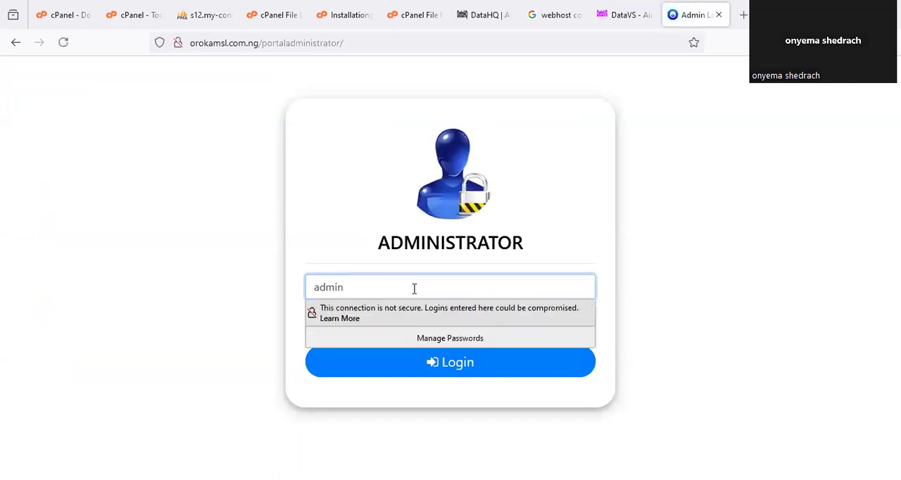
click(550, 251)
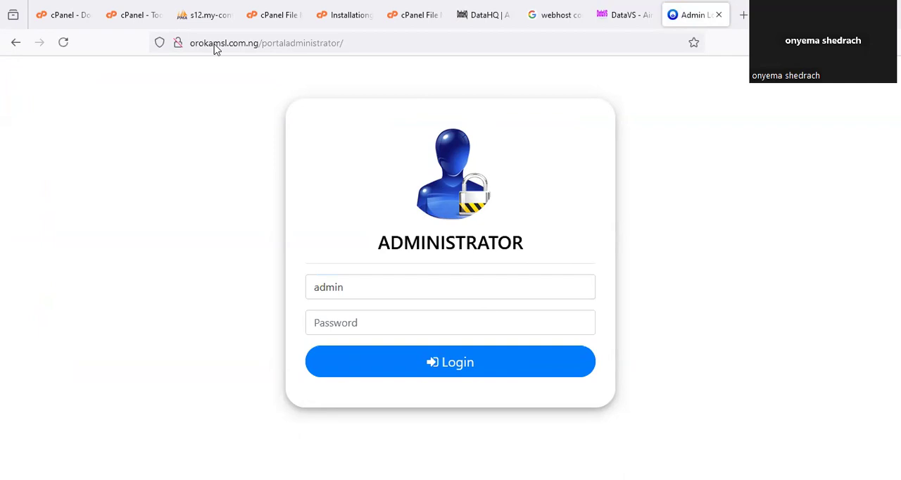
click(450, 362)
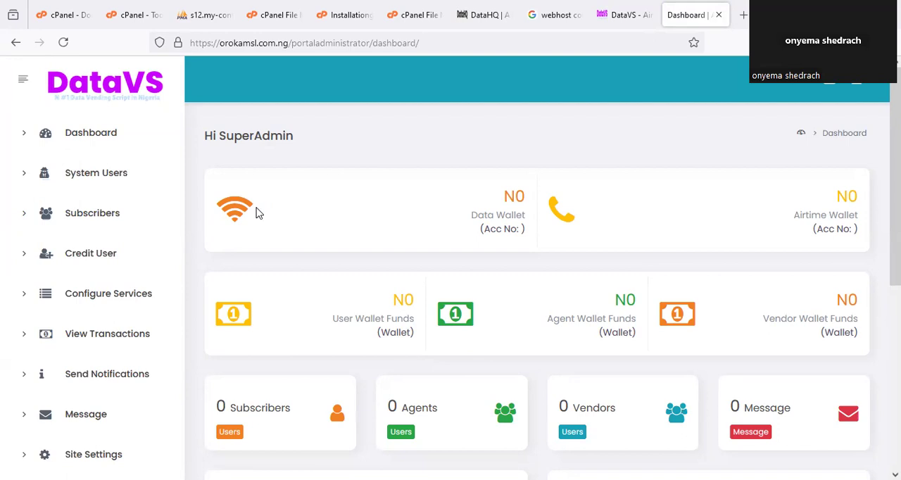
- Read the installation guide's remaining setup steps and the price in its Done For you services section
click(343, 11)
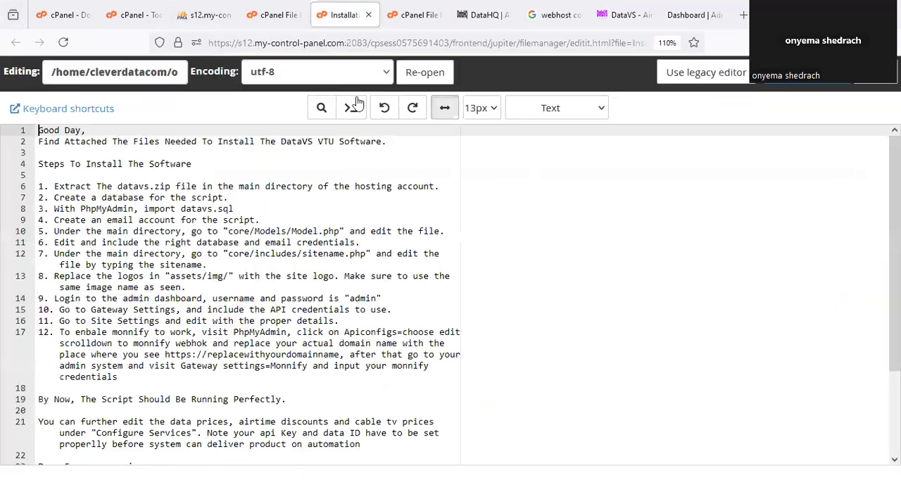
scroll(257, 376, down, 3)
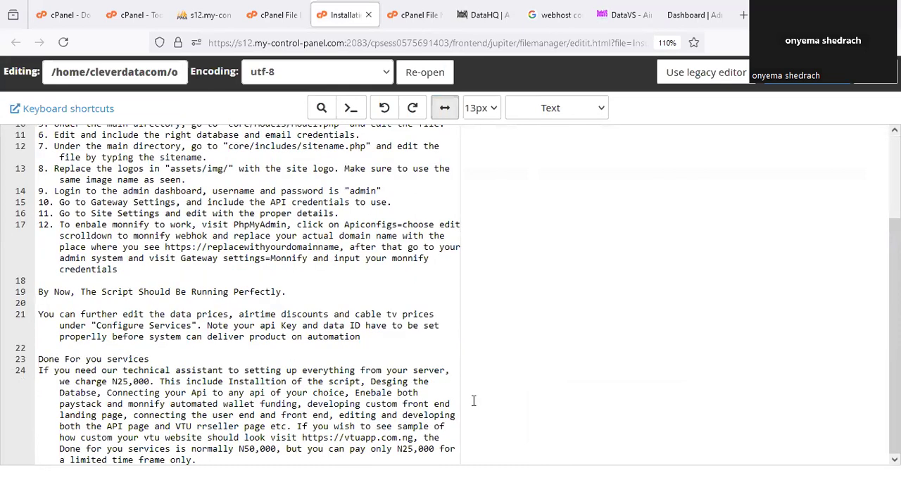
mouse_move(435, 433)
mouse_down()
mouse_move(454, 441)
mouse_move(425, 428)
mouse_up()
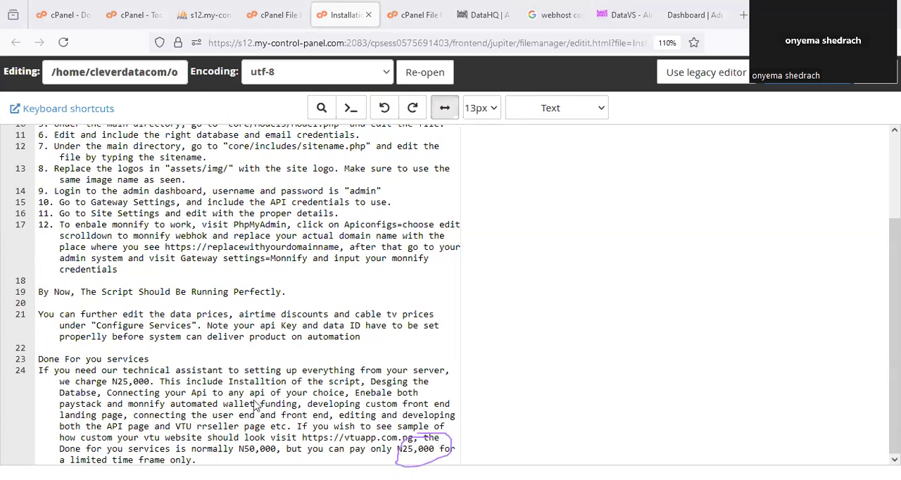
- Return to the DataVS admin dashboard and review its domain address, wallet balances and user summary cards
click(675, 16)
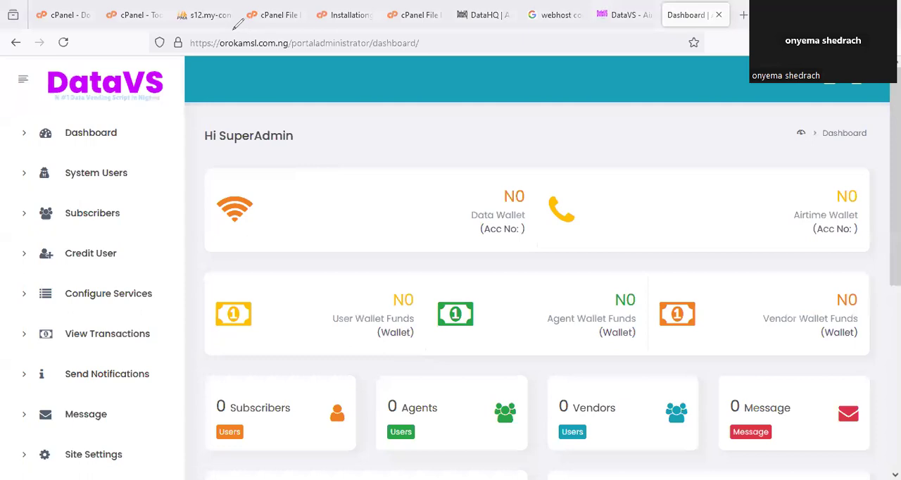
mouse_move(224, 28)
mouse_down()
mouse_move(298, 40)
mouse_move(290, 31)
mouse_up()
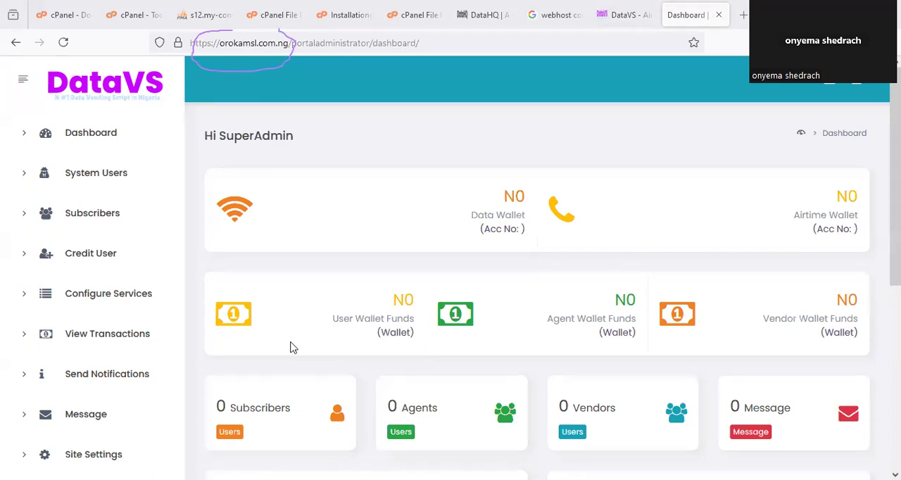
scroll(619, 241, down, 1)
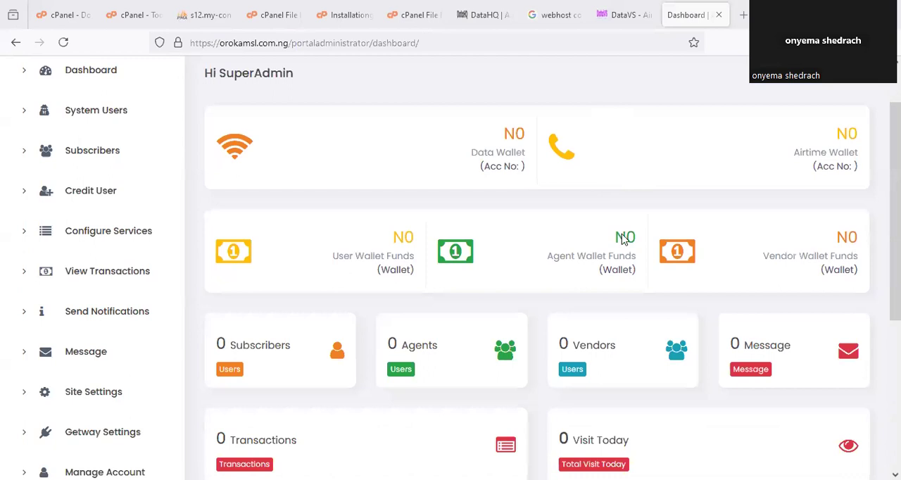
- Review the admin dashboard's wallet cards and its Subscribers, Agents and Vendors cards
scroll(622, 239, down, 1)
scroll(638, 196, up, 2)
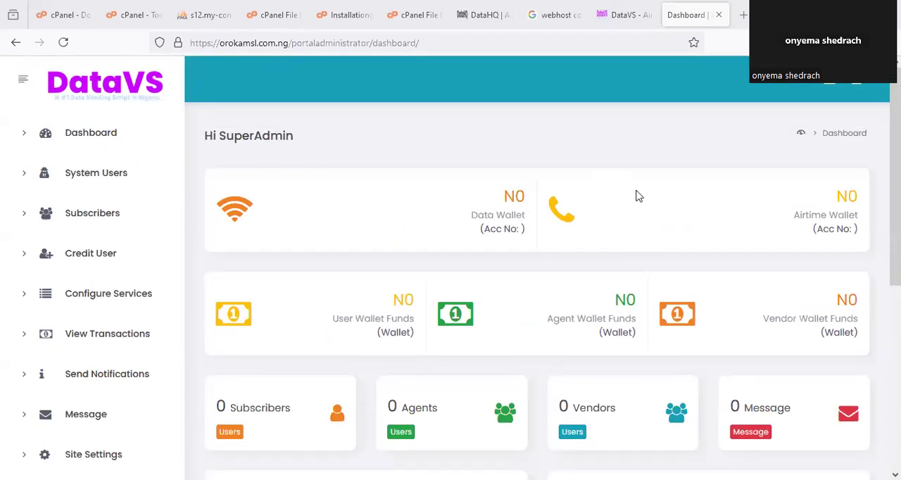
scroll(638, 196, down, 2)
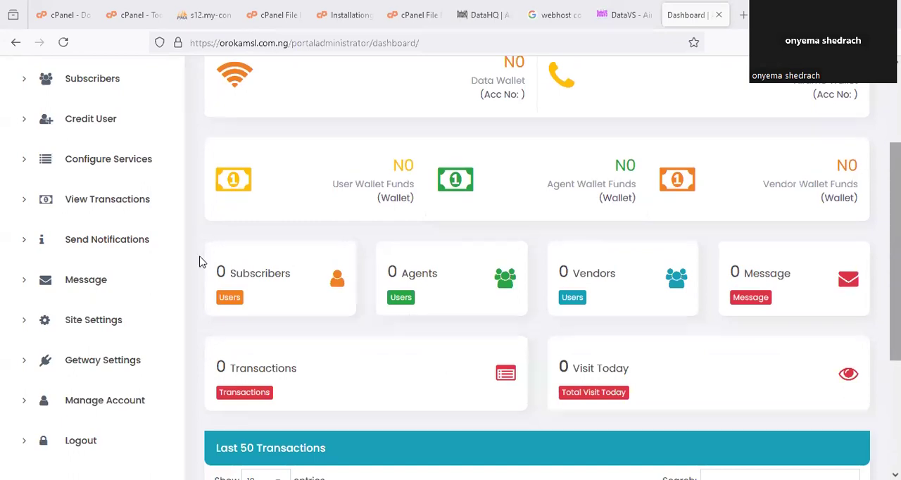
drag(280, 255, 232, 250)
mouse_move(422, 235)
mouse_down()
mouse_move(387, 275)
mouse_move(476, 247)
mouse_up()
mouse_move(591, 254)
mouse_down()
mouse_move(556, 278)
mouse_move(646, 267)
mouse_up()
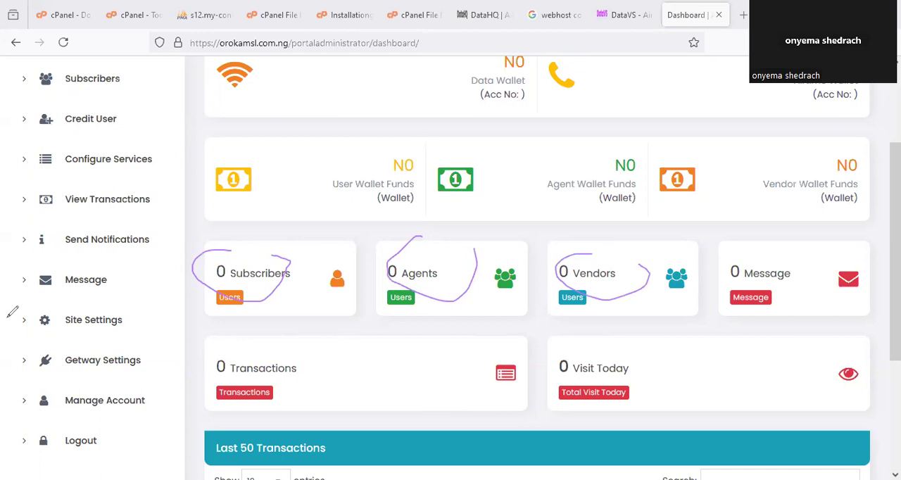
click(620, 68)
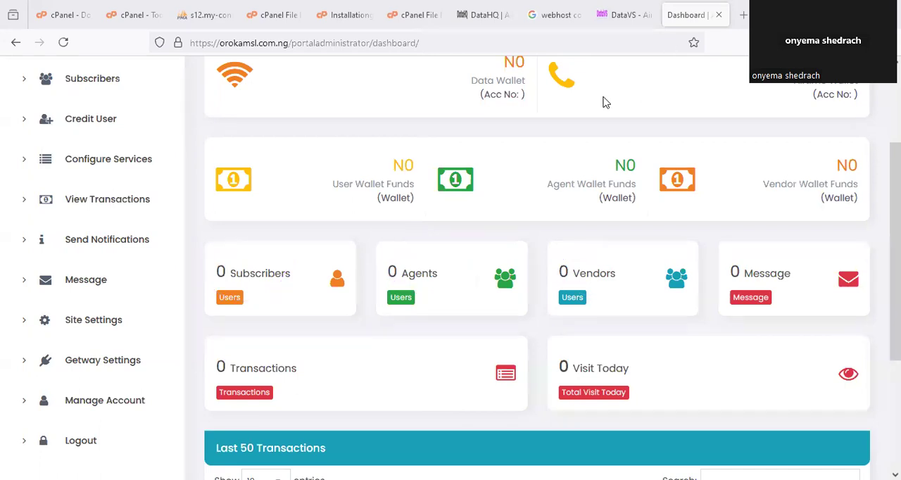
- Open the app folder from the orokamsl.com.ng directory index and examine the logo on the user login page
drag(296, 55, 277, 31)
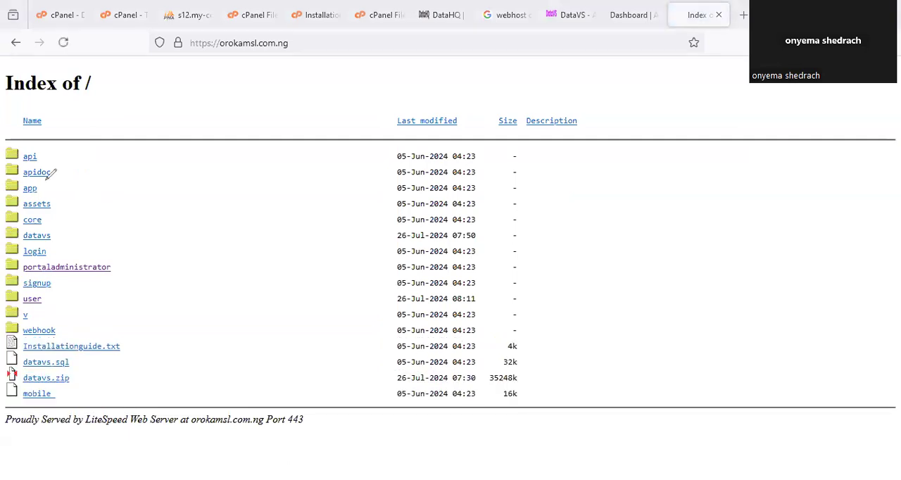
drag(14, 180, 59, 200)
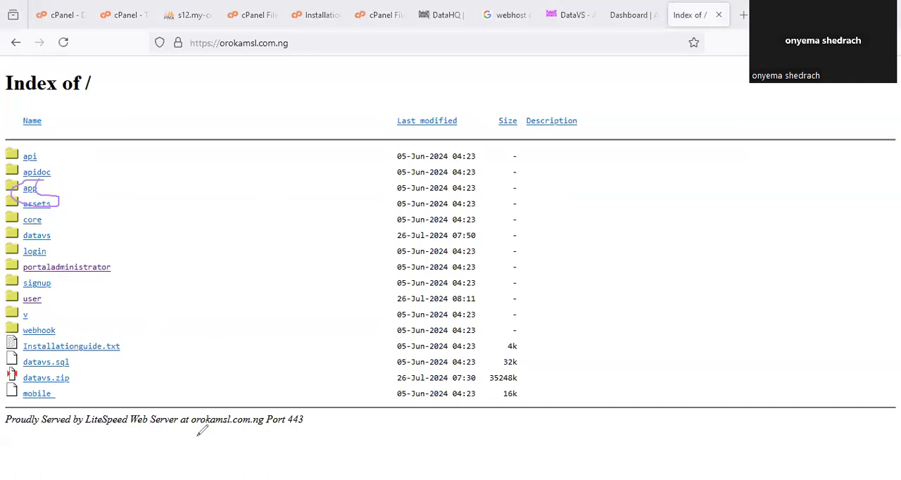
key(Escape)
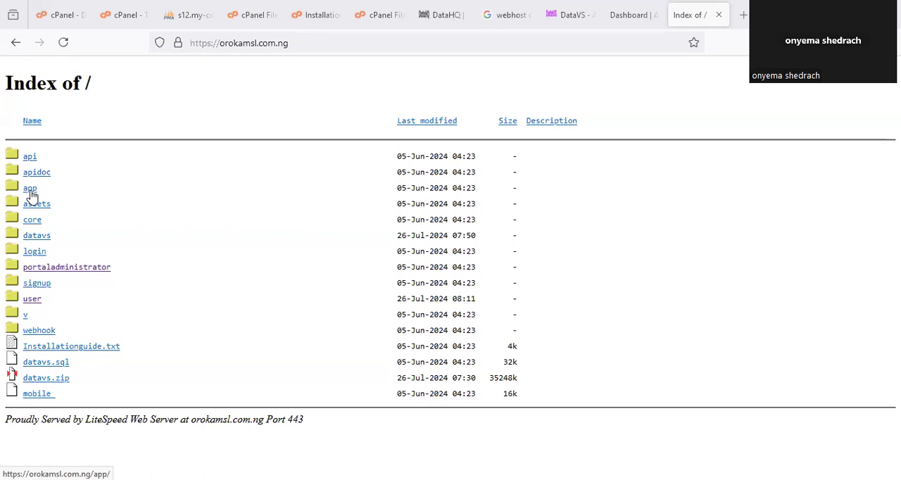
click(30, 188)
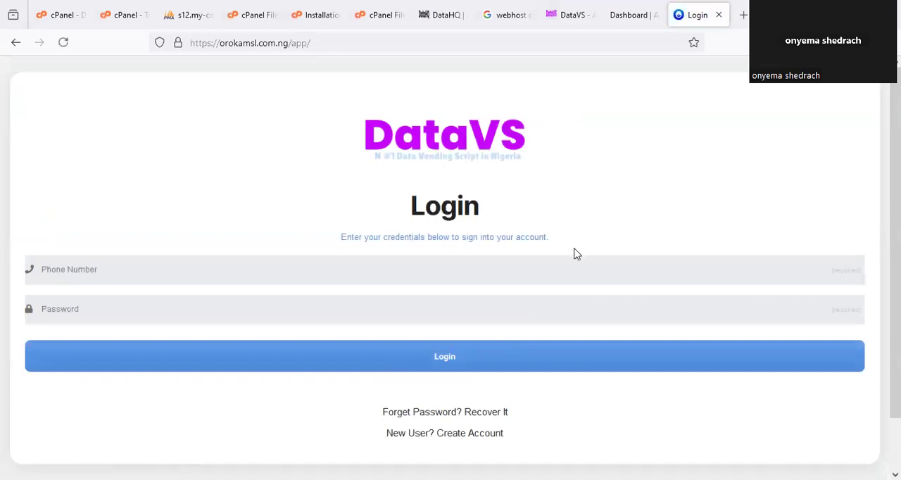
drag(367, 89, 411, 76)
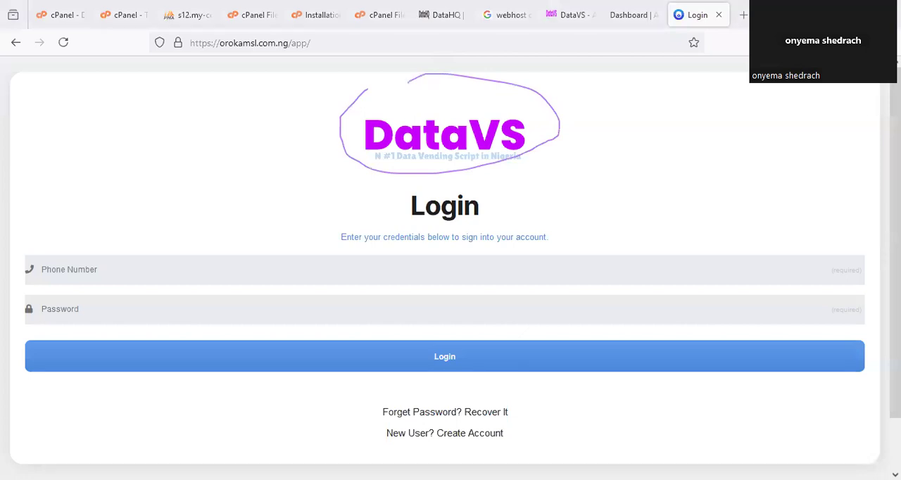
- Check the logo replacement step in the installation guide, and open the orokamsl.com.ng/assets/img folder in File Manager
click(314, 8)
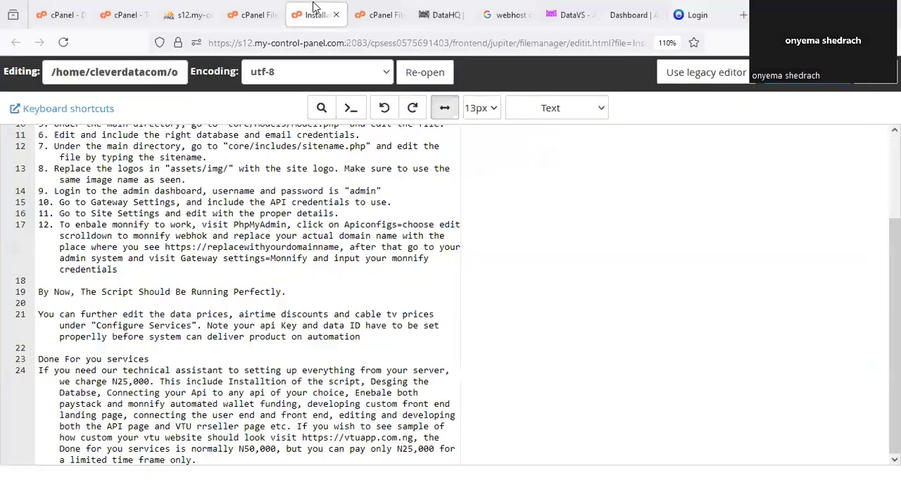
scroll(393, 238, up, 4)
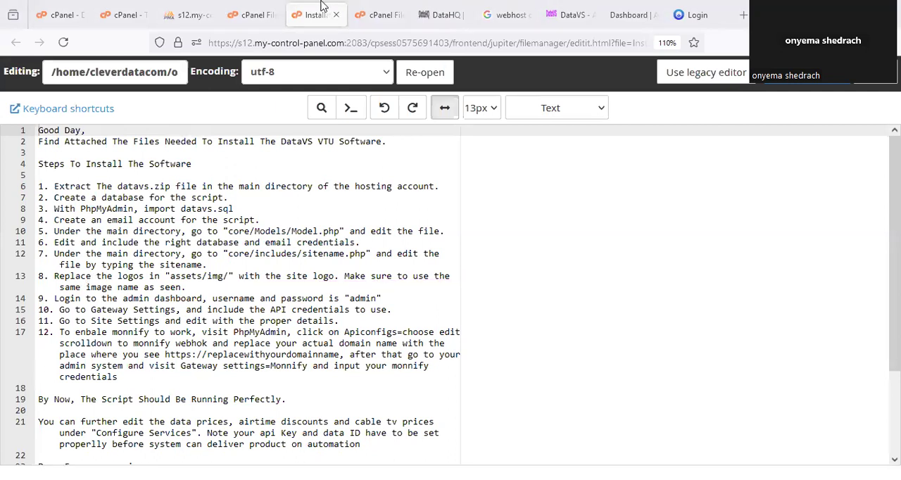
click(253, 7)
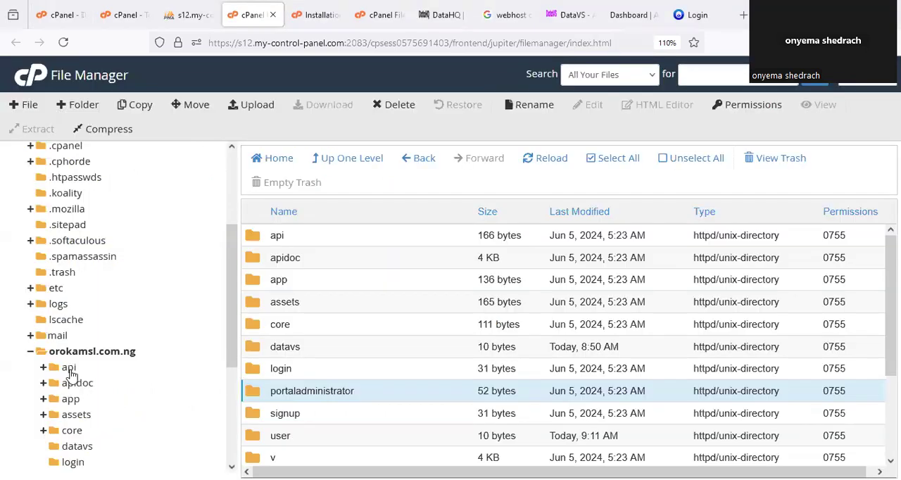
scroll(114, 294, down, 3)
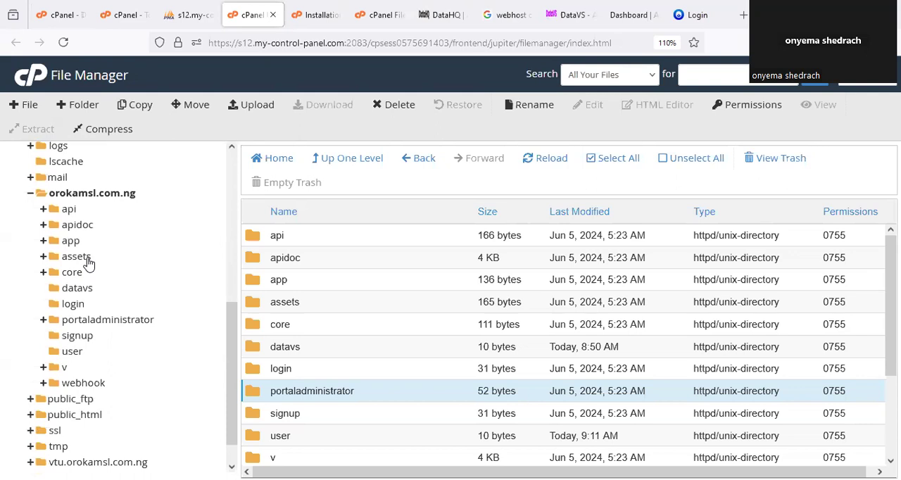
mouse_move(71, 235)
mouse_down()
mouse_move(106, 285)
mouse_move(88, 246)
mouse_up()
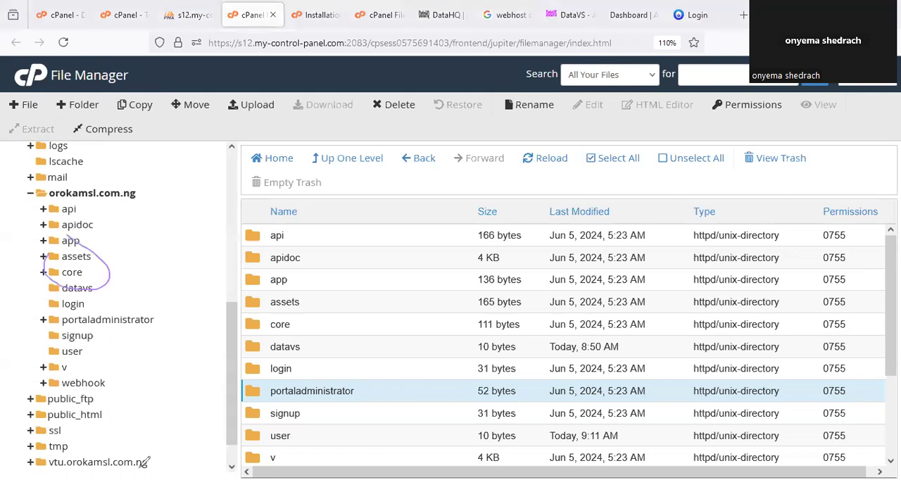
click(125, 256)
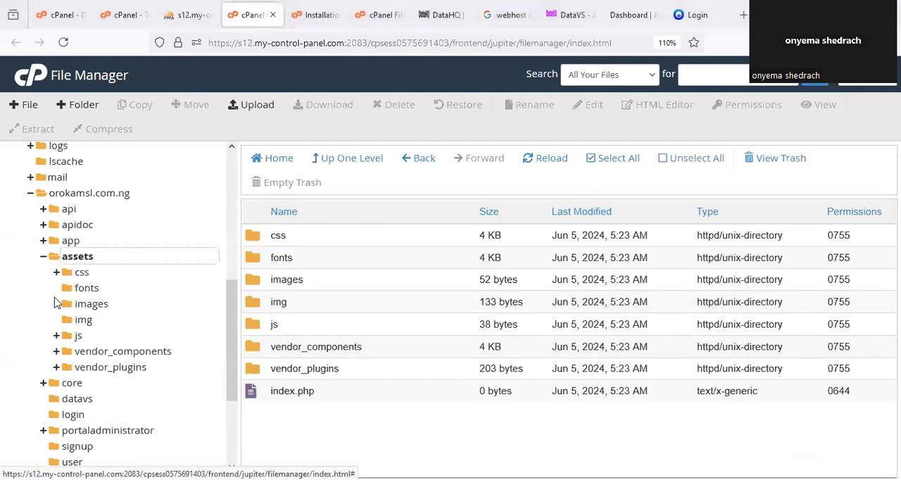
click(85, 320)
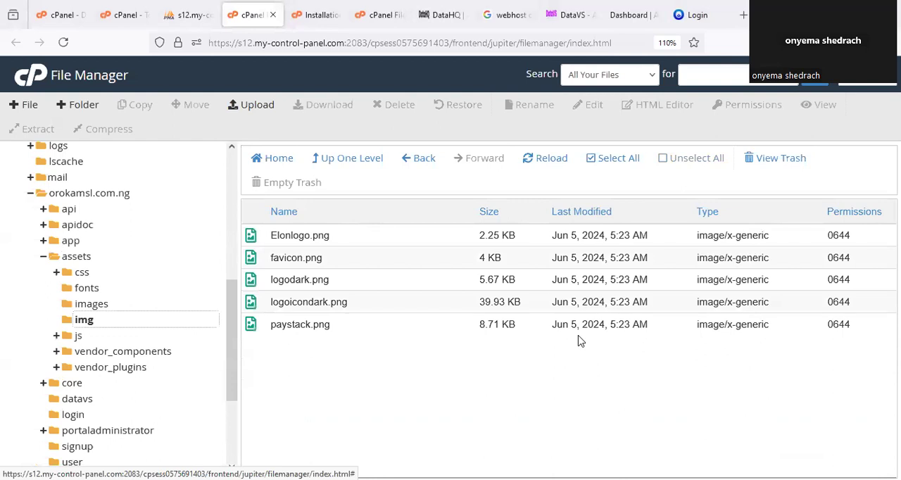
- Upload vbt.PNG from Downloads into the assets/img folder and reload the file list
click(252, 105)
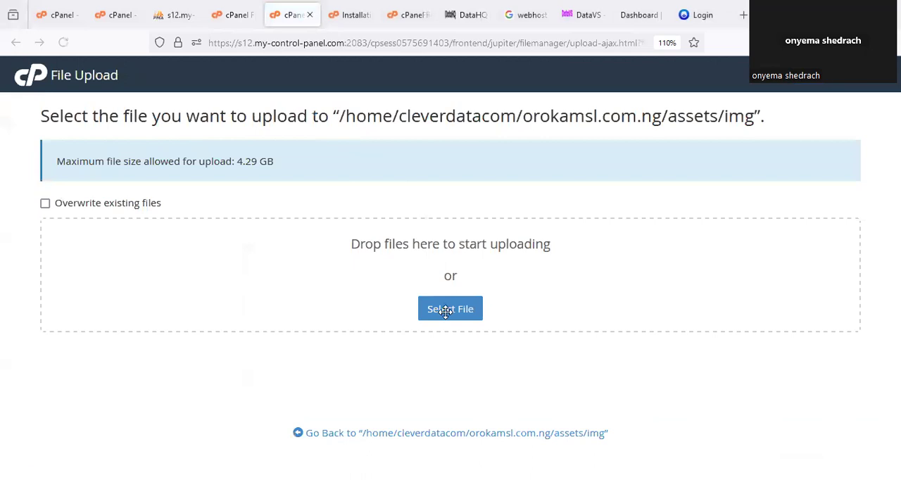
click(445, 311)
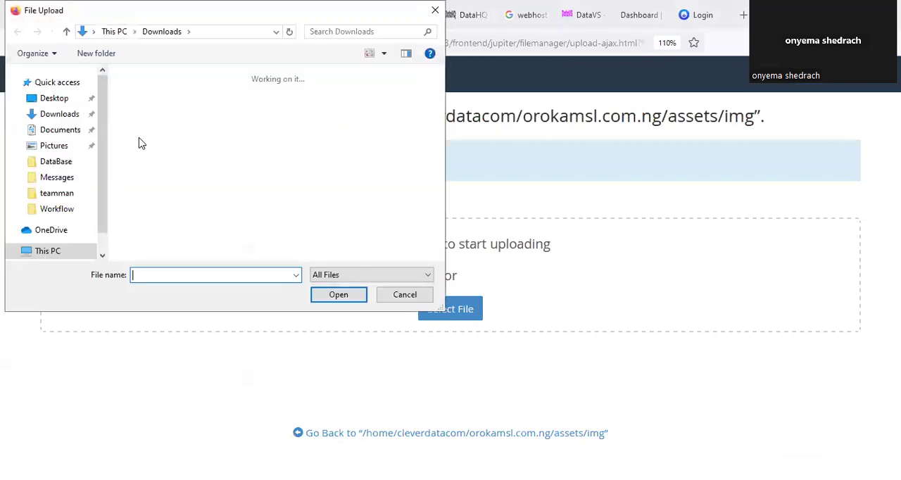
click(354, 186)
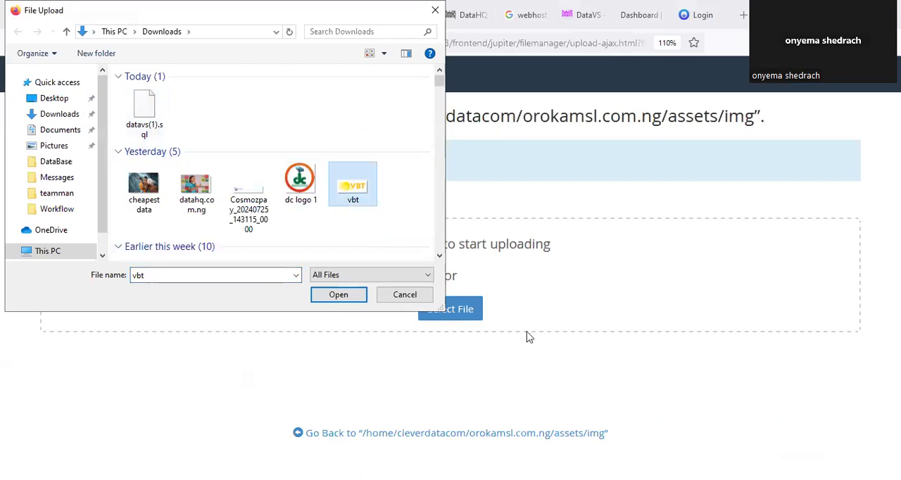
click(354, 297)
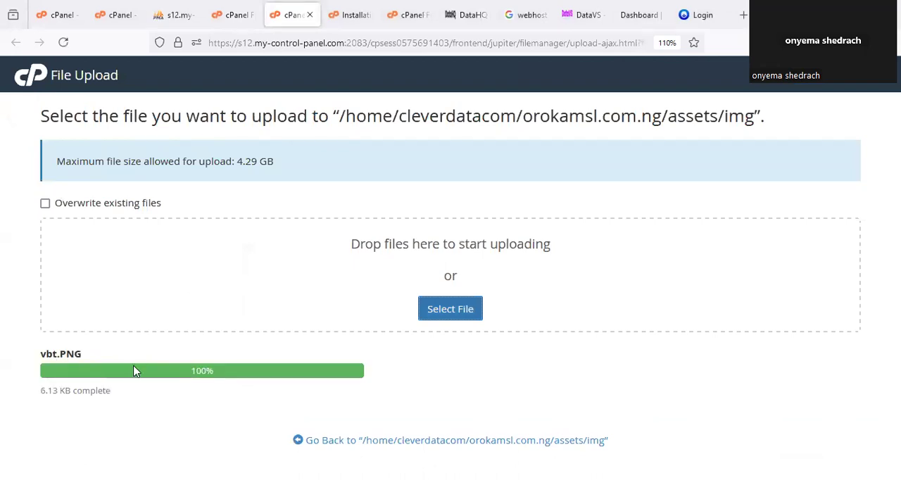
click(310, 15)
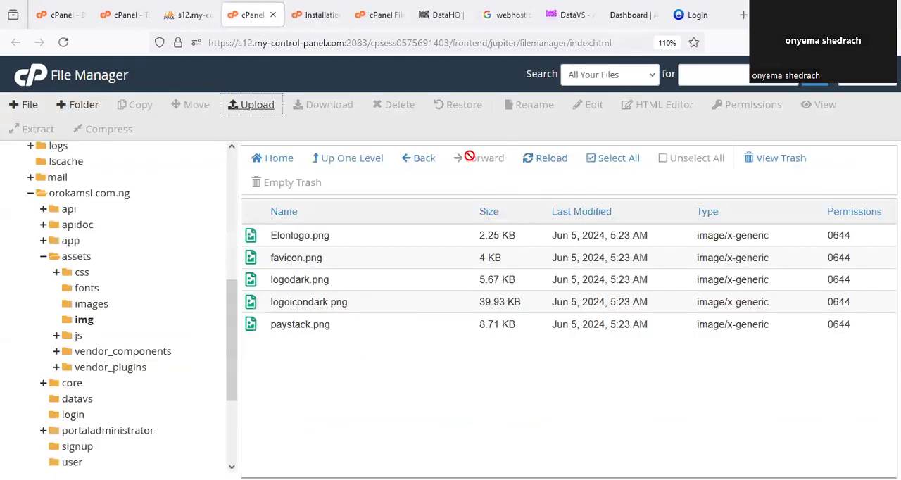
click(547, 166)
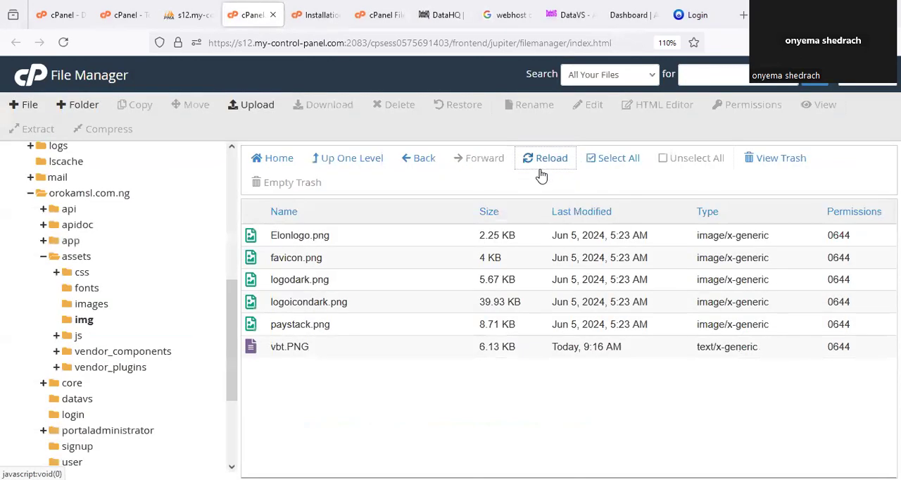
- Copy the file name Elonlogo.png from its Rename dialog and close the dialog without changing the name
click(314, 235)
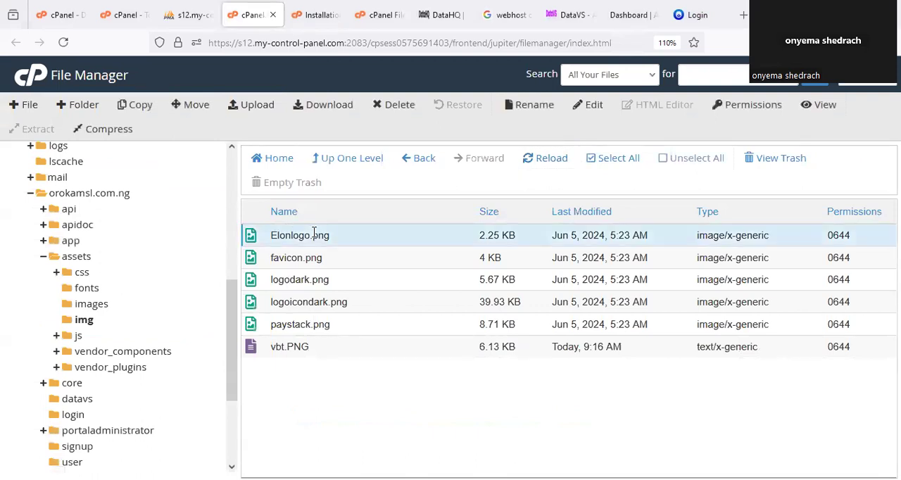
right_click(314, 235)
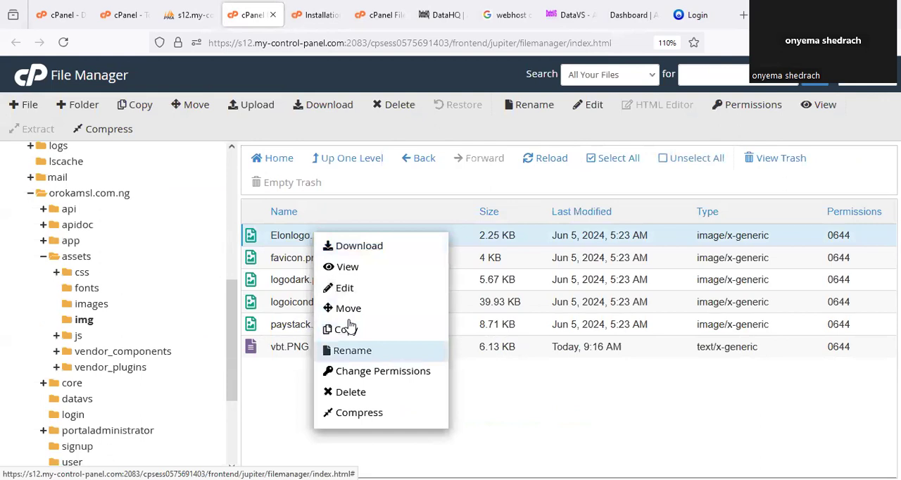
click(349, 350)
drag(388, 281, 298, 282)
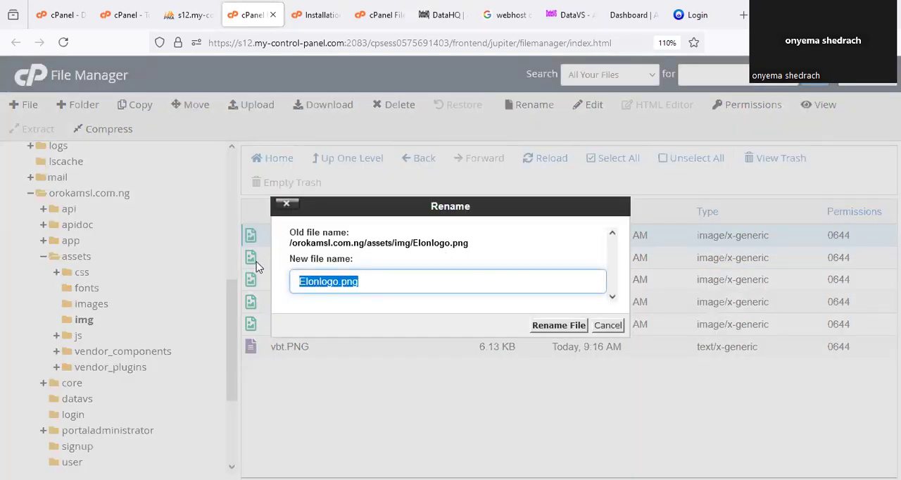
right_click(372, 260)
click(399, 211)
click(556, 322)
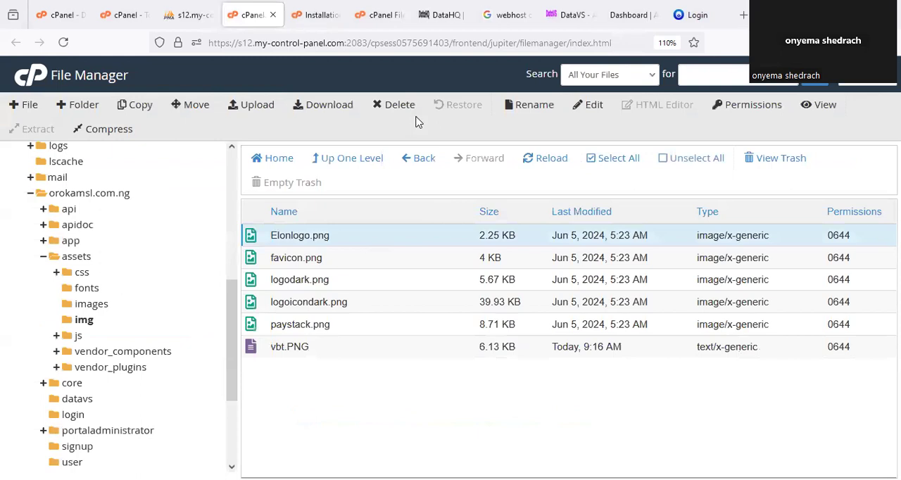
- Delete the original Elonlogo.png from the assets/img folder
mouse_move(378, 88)
mouse_down()
mouse_move(366, 101)
mouse_move(396, 86)
mouse_up()
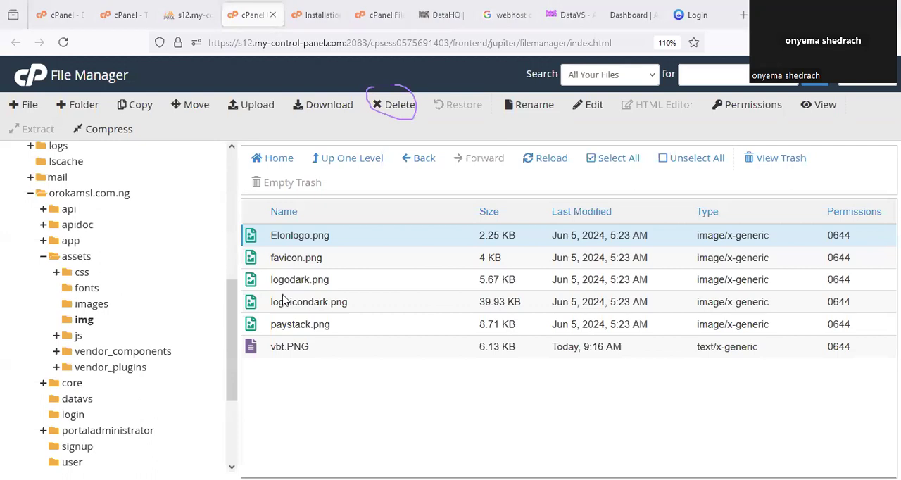
click(392, 106)
click(416, 276)
click(563, 314)
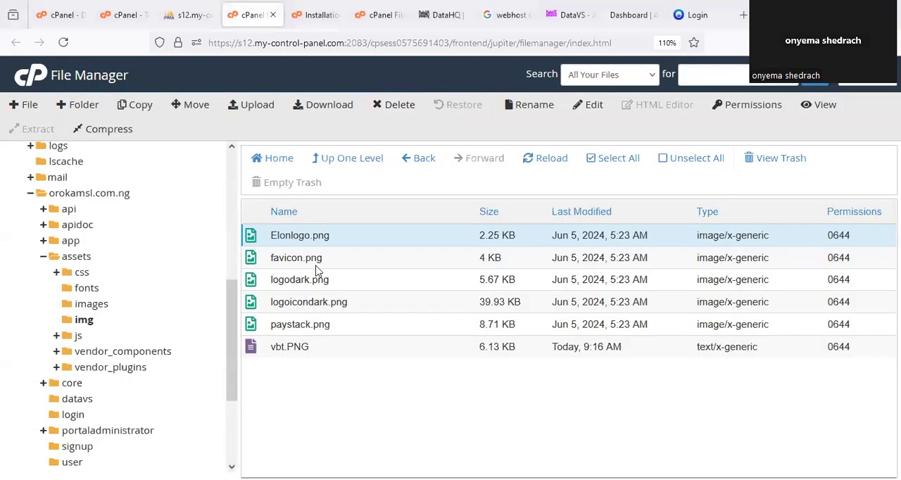
right_click(315, 271)
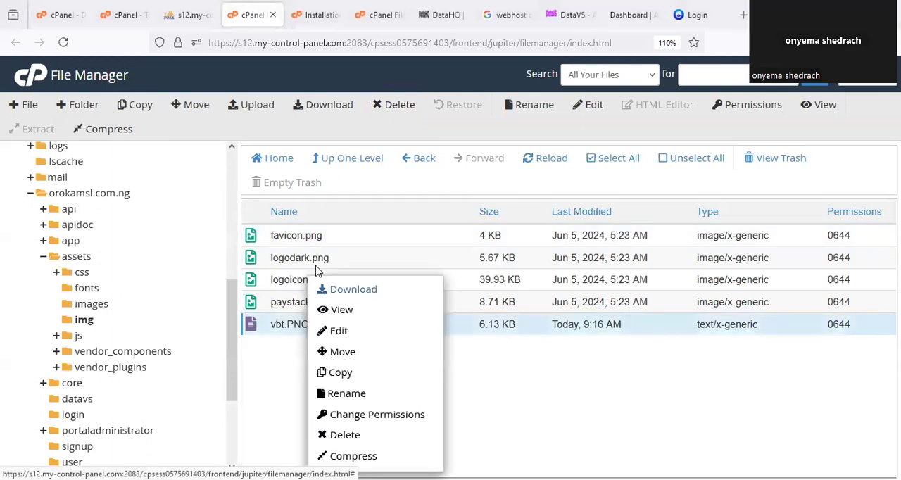
click(260, 403)
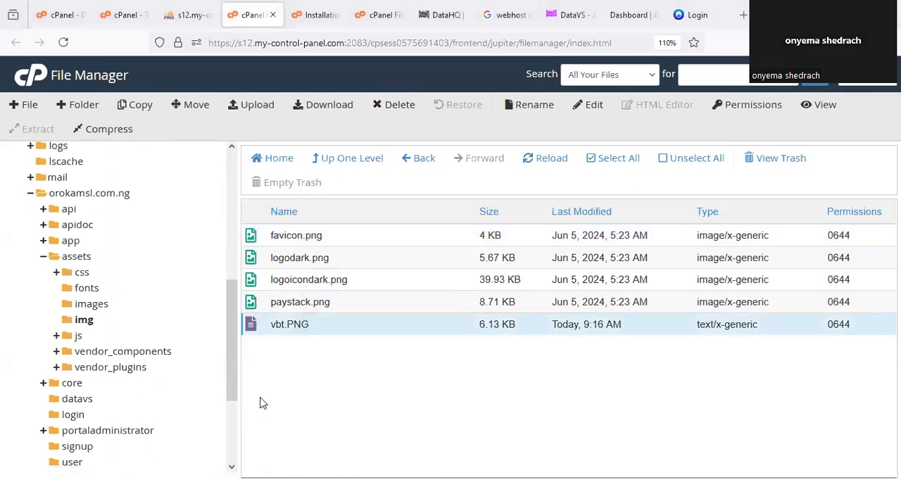
- Rename the uploaded vbt.PNG to Elonlogo.png with the copied name, and return to the orokamsl.com.ng/app/ login page
right_click(283, 331)
click(348, 389)
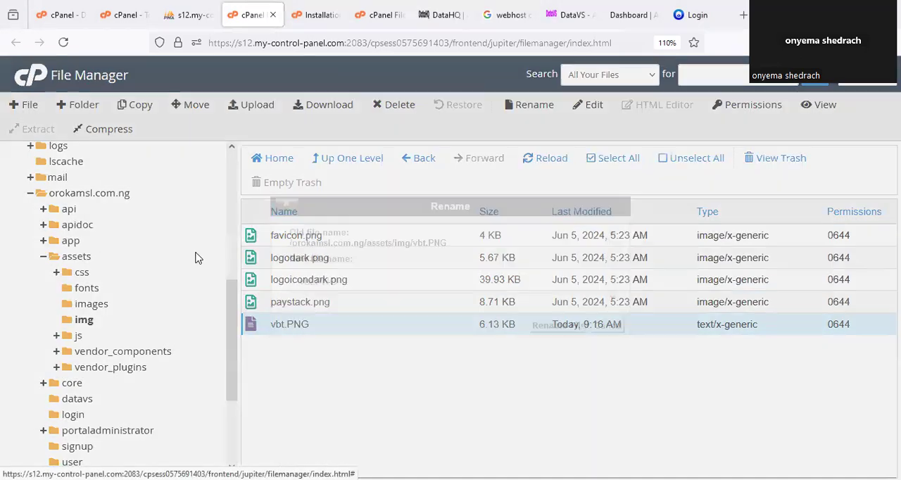
drag(352, 281, 300, 283)
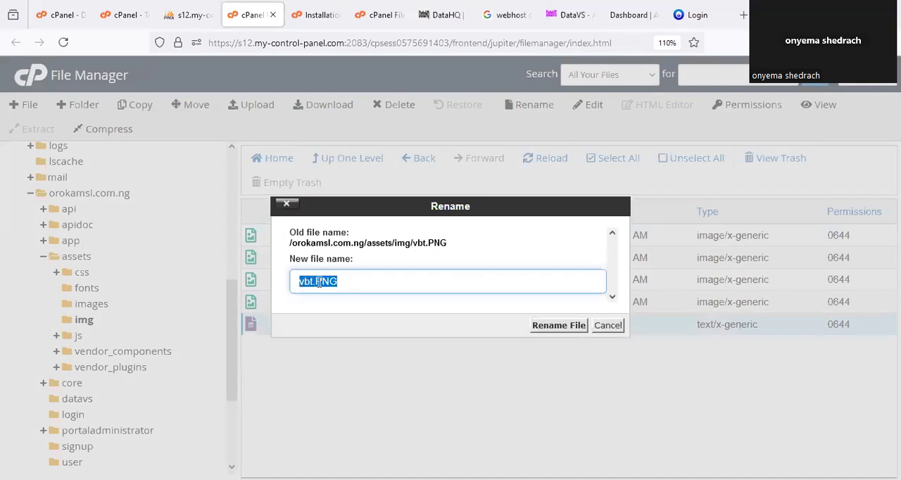
key(ctrl+v)
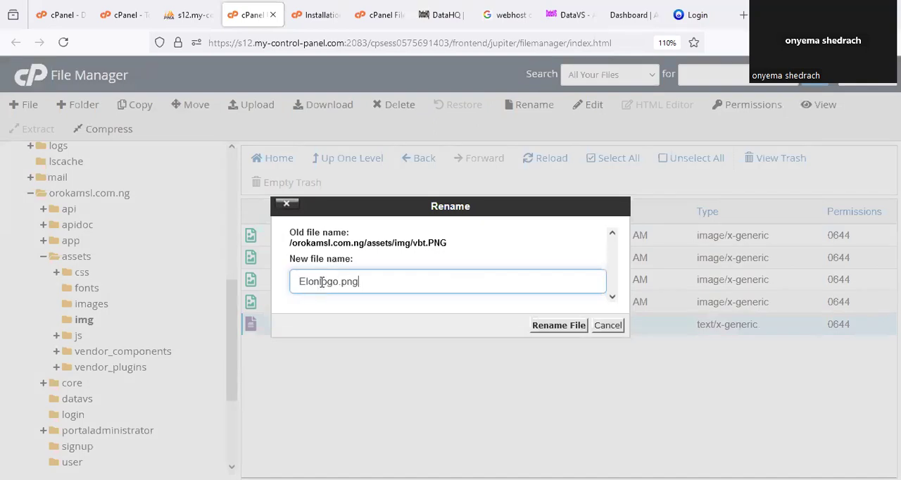
click(558, 325)
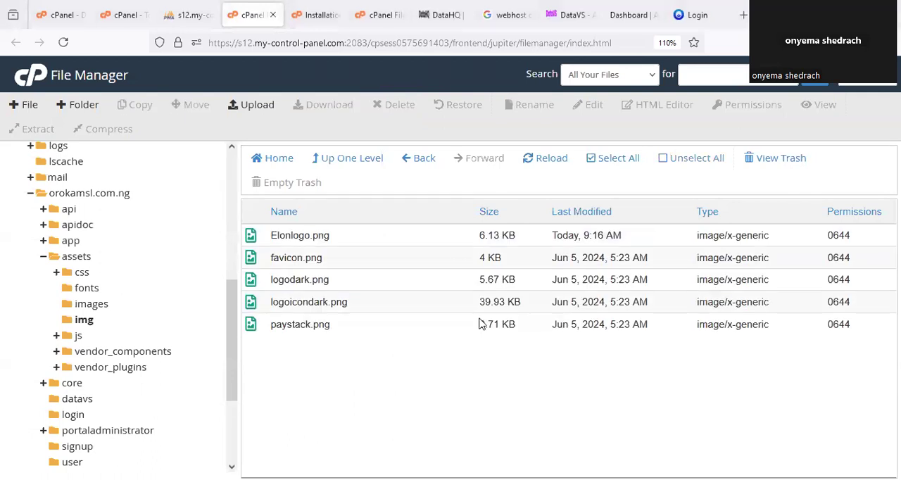
click(696, 14)
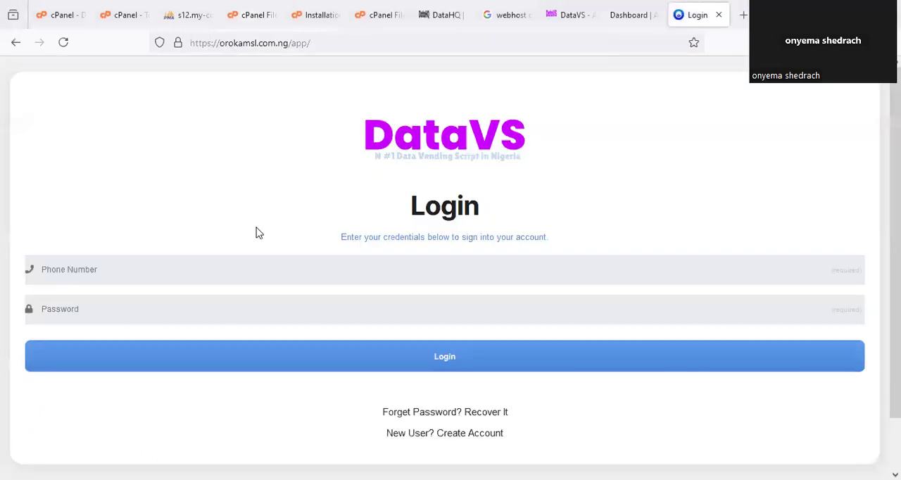
- Reload the portal login page, check the logo on the Create Account page, and return to the login page
right_click(688, 19)
click(712, 55)
click(467, 434)
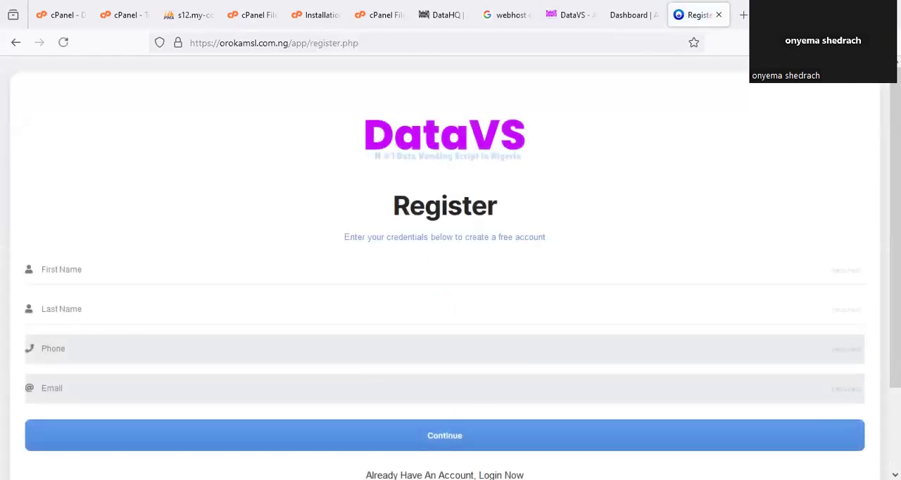
scroll(455, 425, down, 2)
click(510, 379)
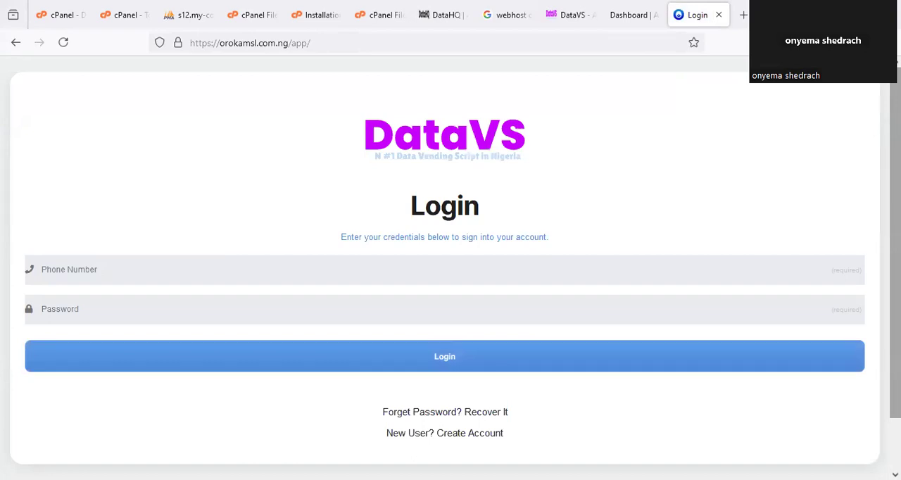
- Upload vbt.PNG to the assets/img folder again and reload the file list
click(379, 15)
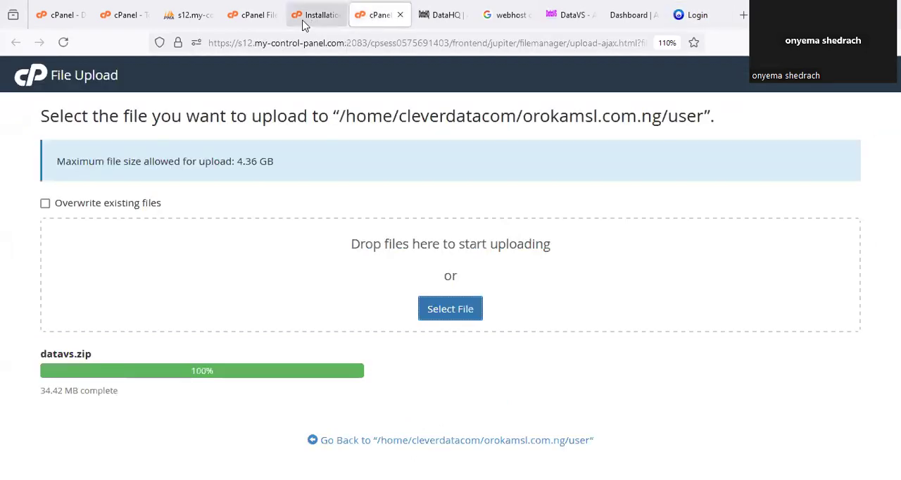
click(251, 14)
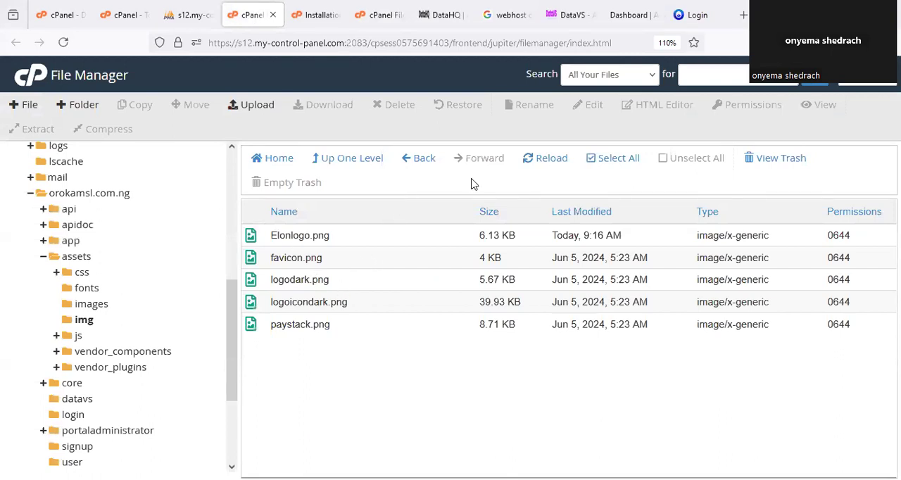
mouse_move(267, 280)
mouse_down()
mouse_move(342, 260)
mouse_move(285, 269)
mouse_up()
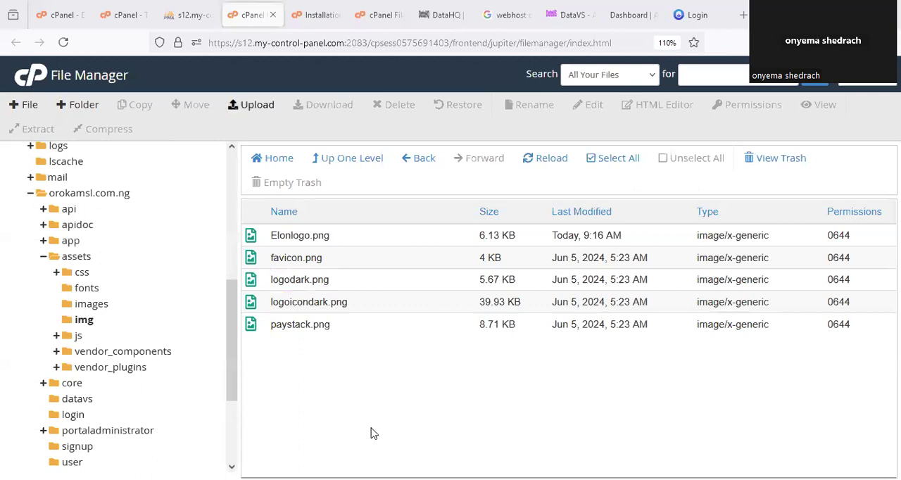
click(252, 105)
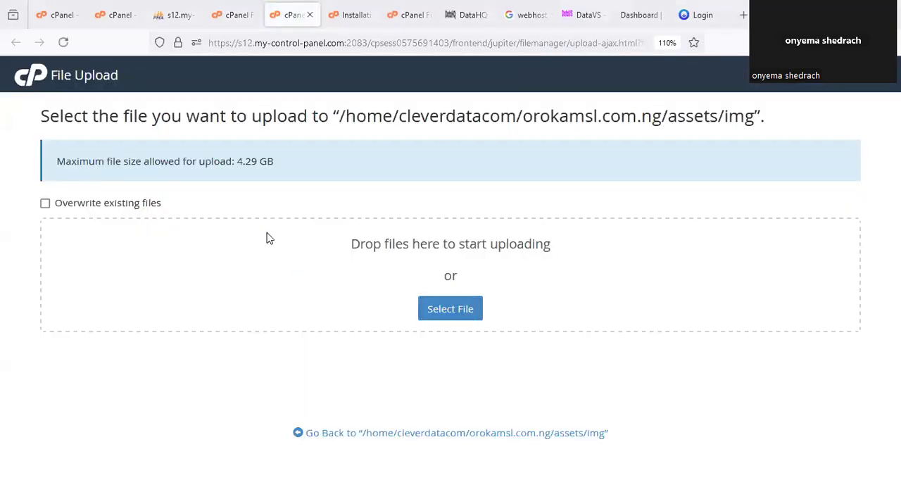
click(352, 203)
click(338, 300)
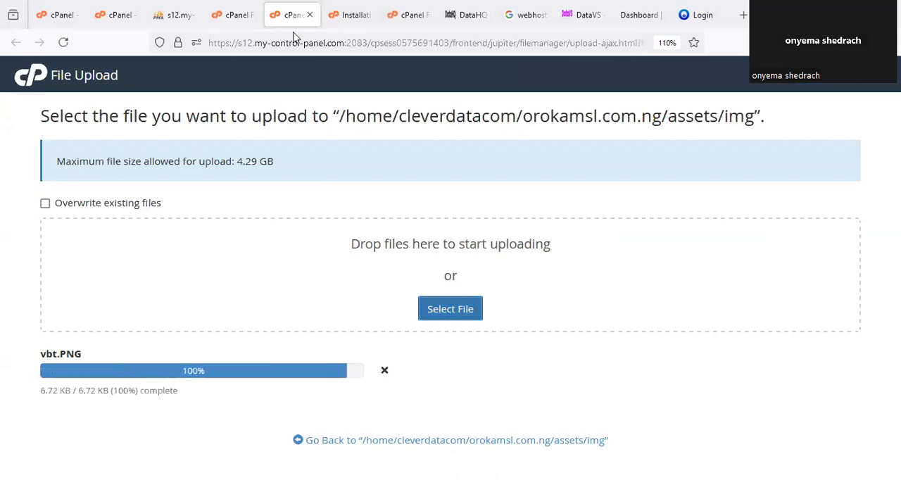
click(309, 15)
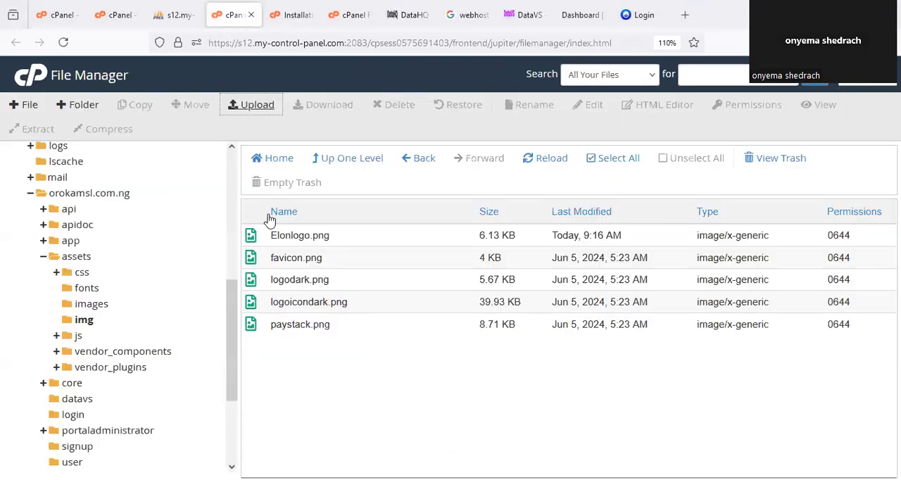
click(548, 172)
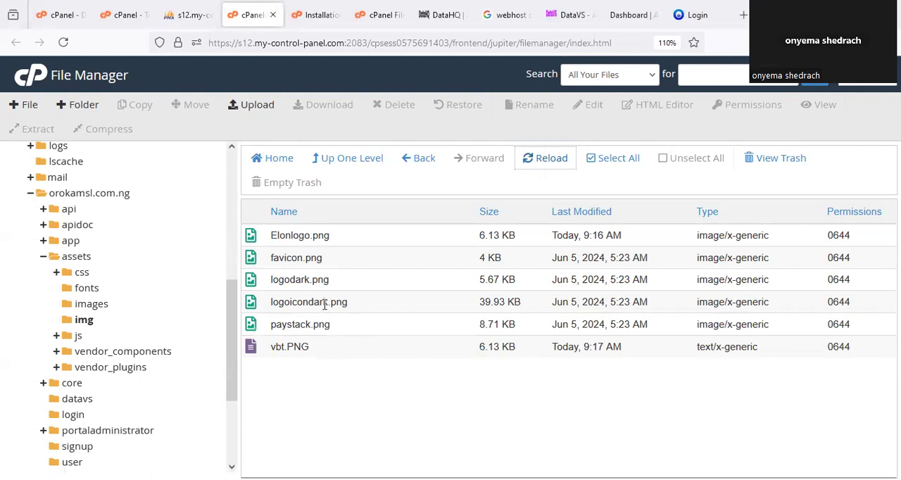
- Copy the file name logodark.png from its Rename dialog and close the dialog without changing the name
click(324, 304)
right_click(325, 309)
key(Escape)
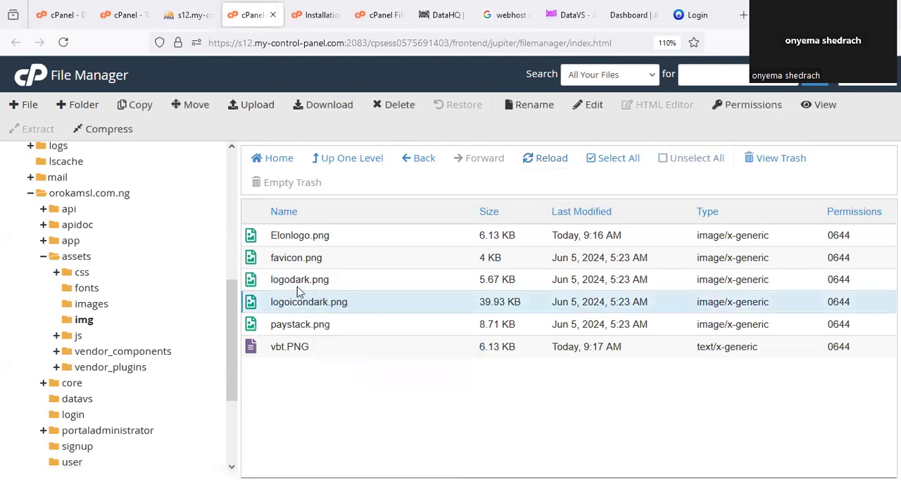
click(298, 283)
right_click(298, 277)
click(339, 396)
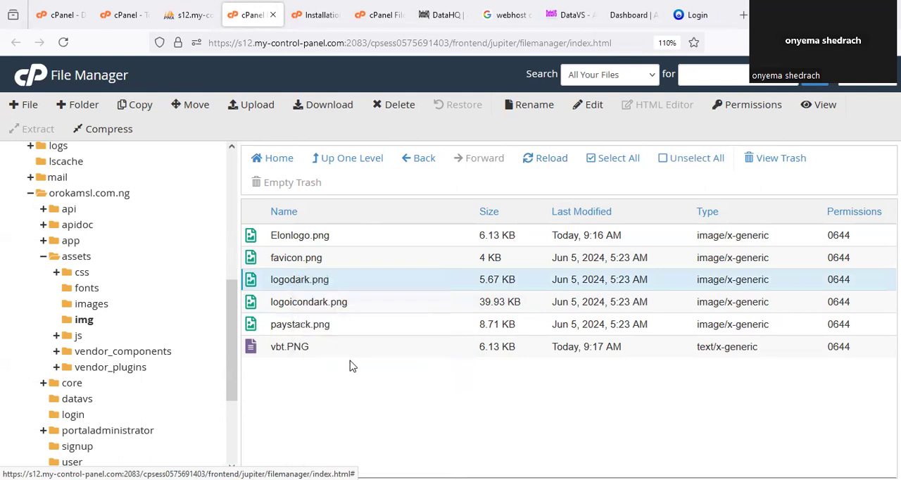
drag(394, 281, 284, 307)
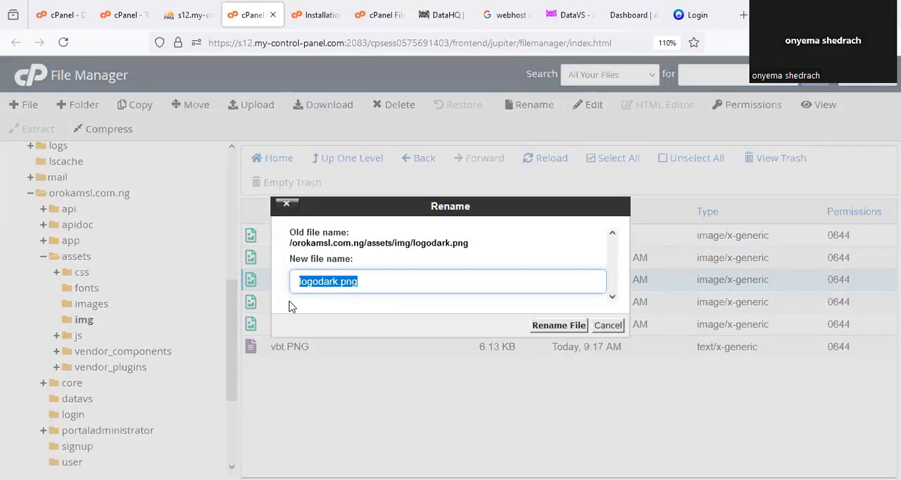
click(607, 325)
- Permanently delete the original logodark.png and rename the uploaded vbt.PNG to logodark.png
key(Delete)
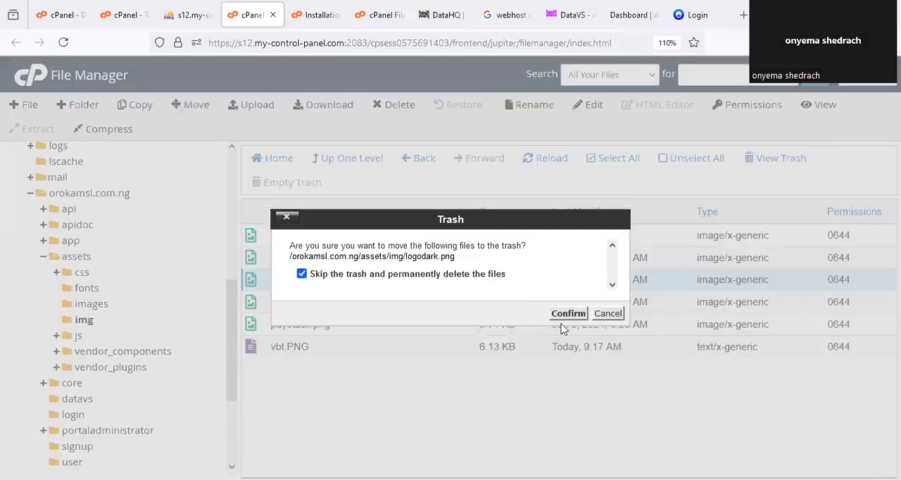
click(571, 315)
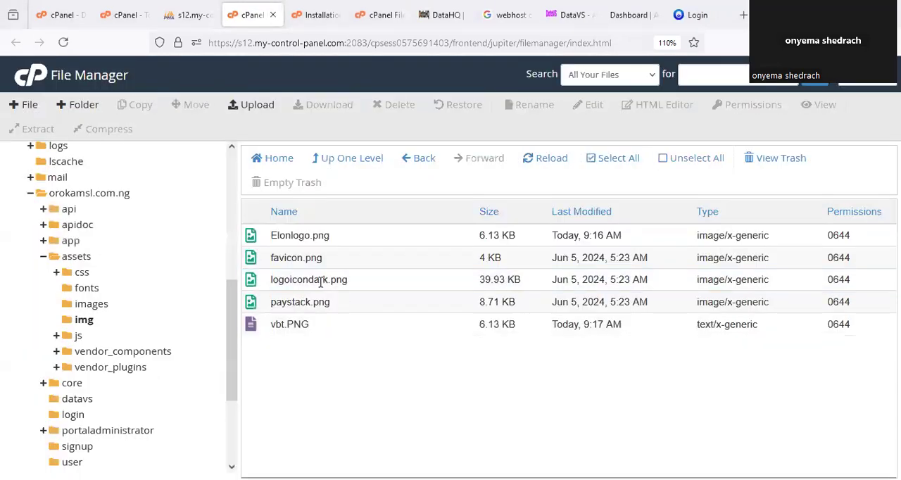
right_click(279, 324)
click(323, 396)
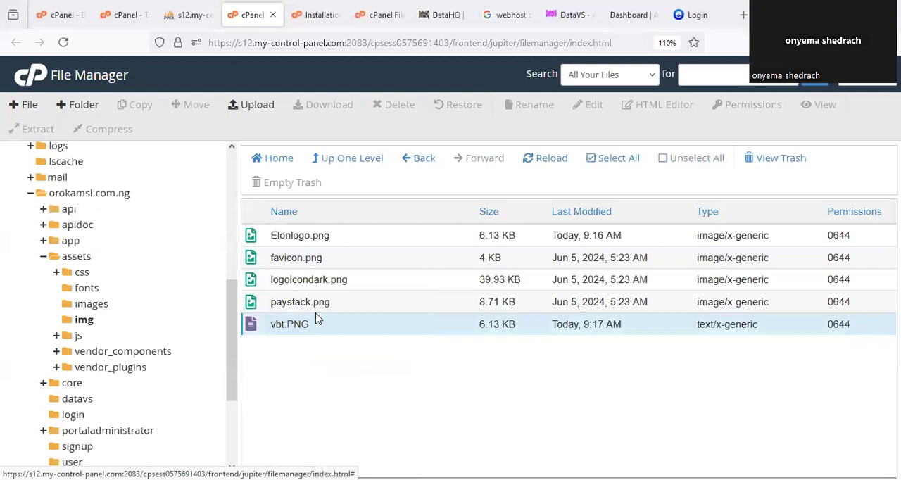
drag(359, 279, 282, 280)
text(logodark.png)
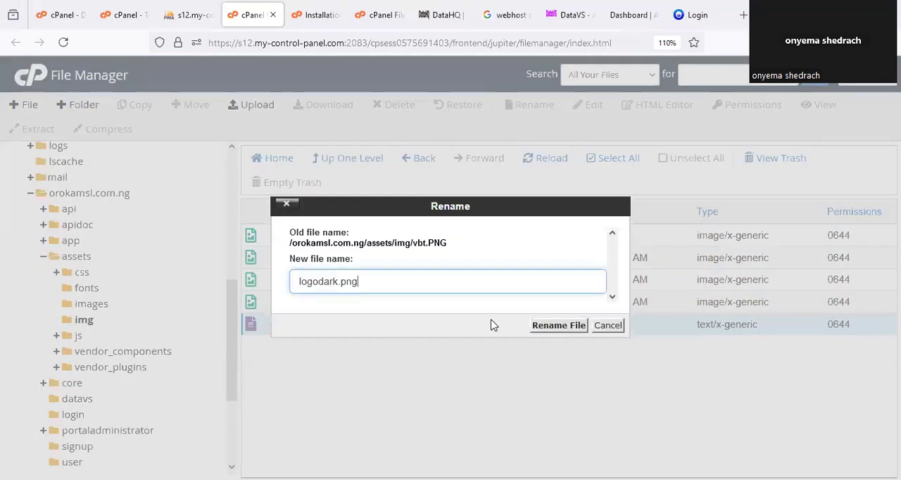
click(567, 326)
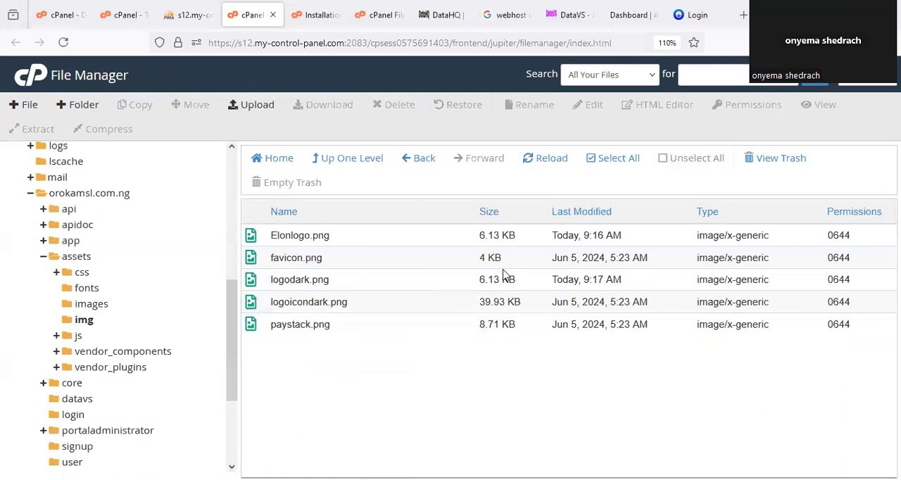
- Reload the portal login page and open the Create Account page to check the logo and the browser tab's favicon
click(693, 15)
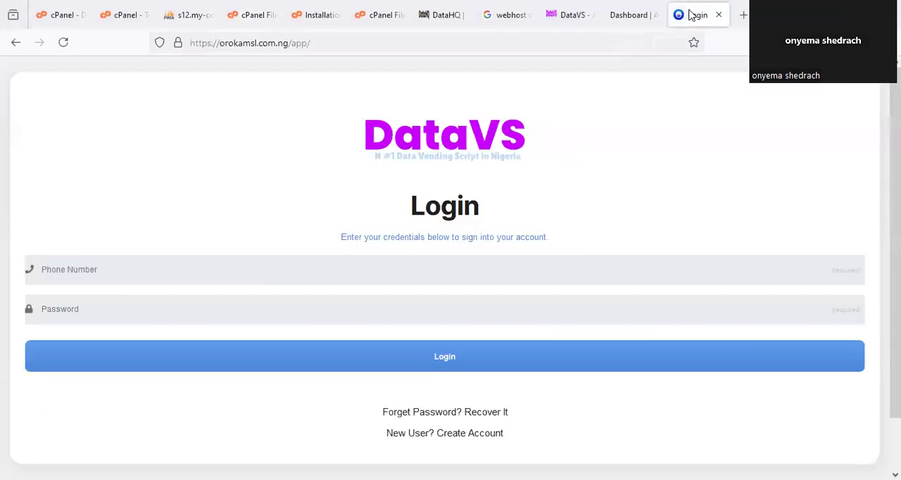
key(F5)
click(504, 425)
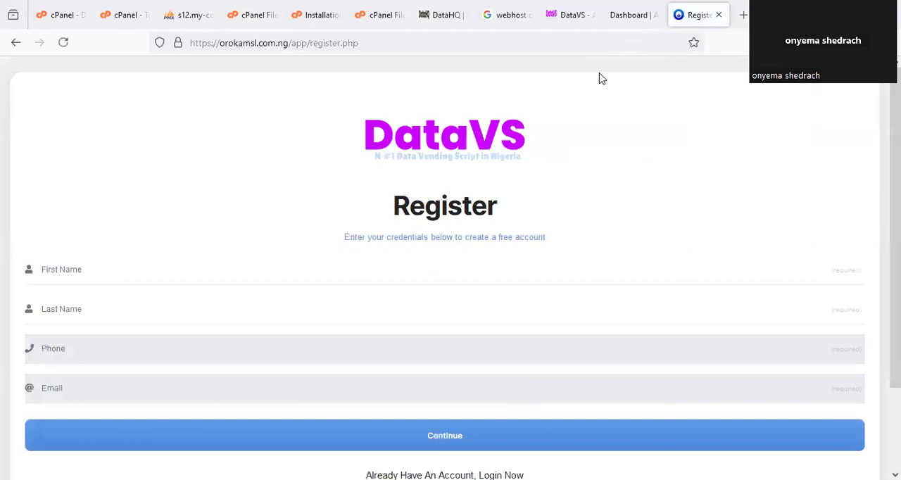
mouse_move(683, 10)
mouse_down()
mouse_move(675, 24)
mouse_move(682, 17)
mouse_up()
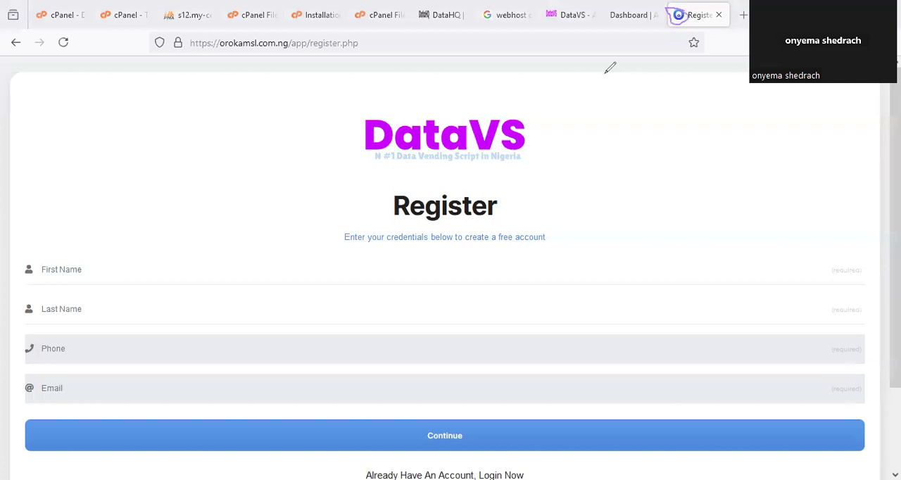
- Upload another copy of vbt.PNG into the assets/img folder and refresh the folder's file list
click(240, 14)
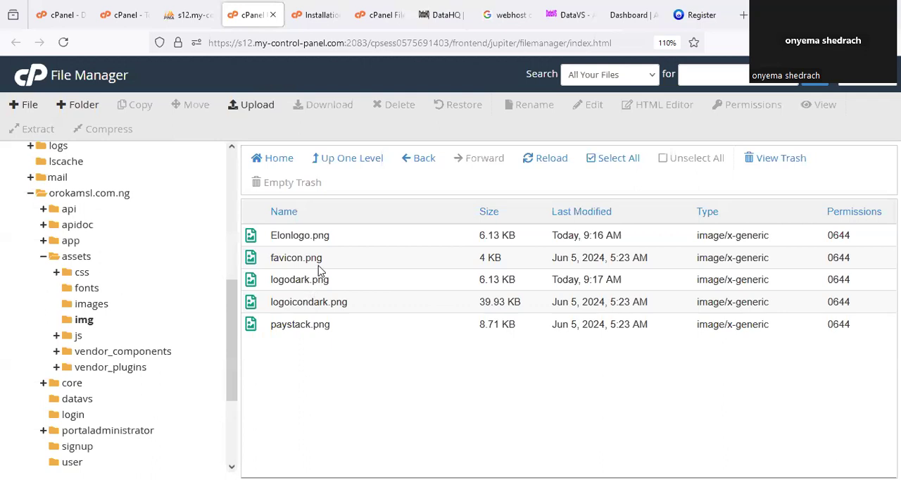
drag(309, 246, 311, 242)
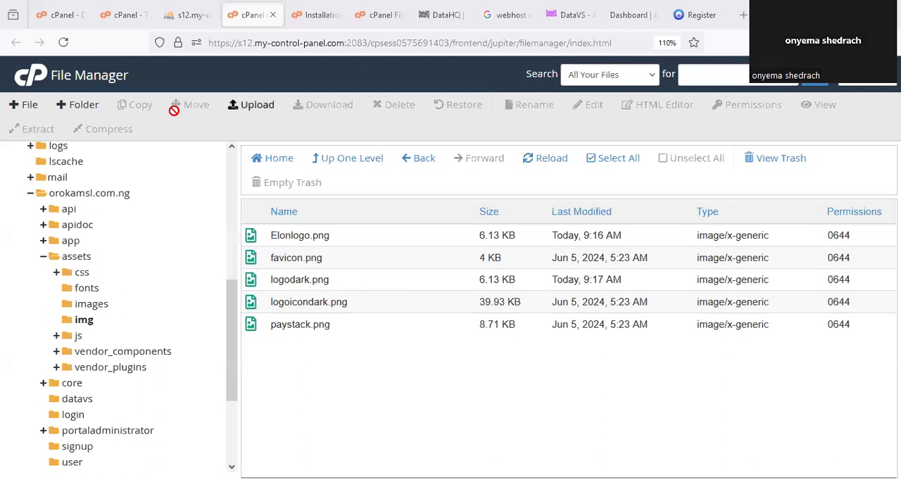
click(252, 105)
click(440, 318)
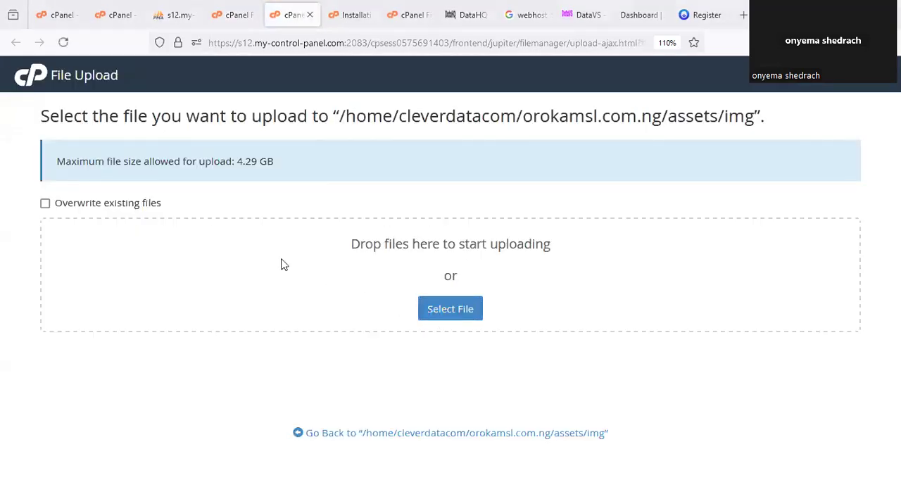
click(353, 186)
click(342, 296)
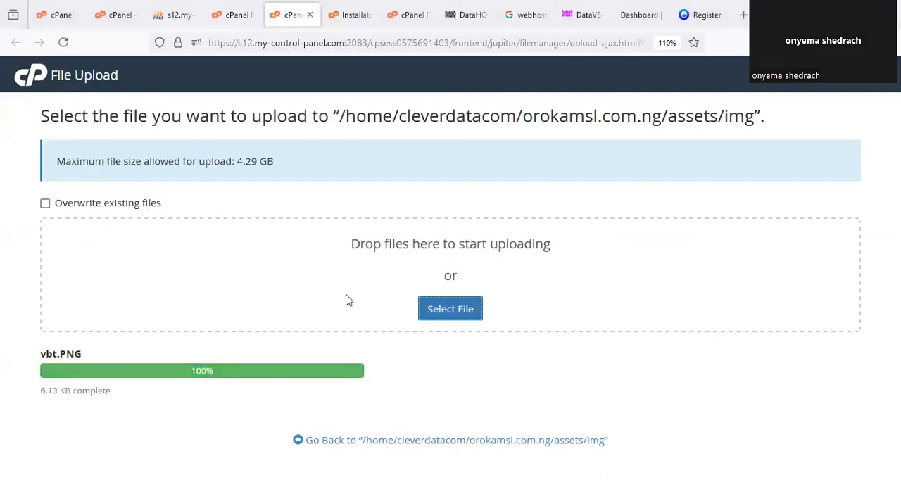
click(309, 15)
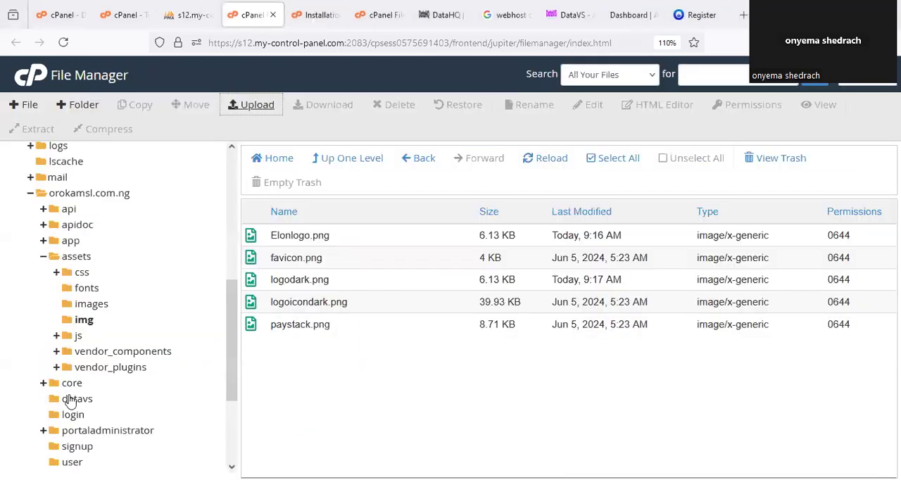
click(83, 324)
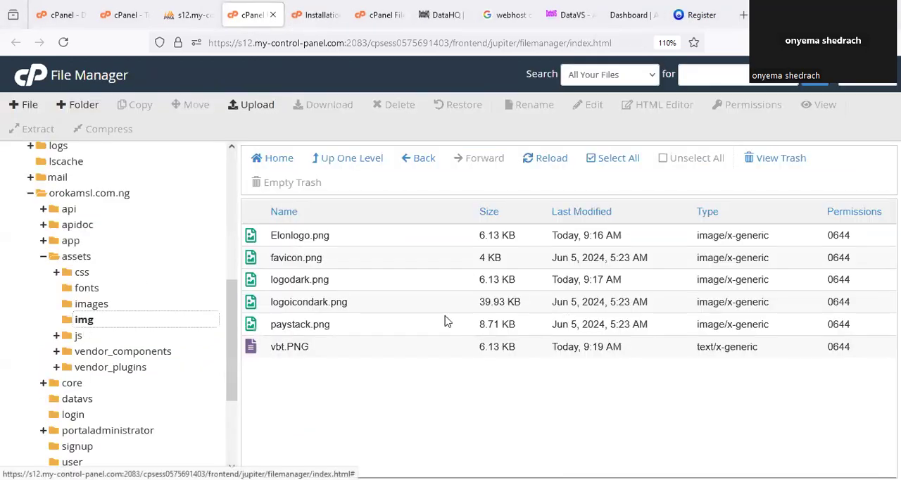
- Copy the file name favicon.png from its Rename dialog and close the dialog without changing the name
click(312, 258)
right_click(313, 258)
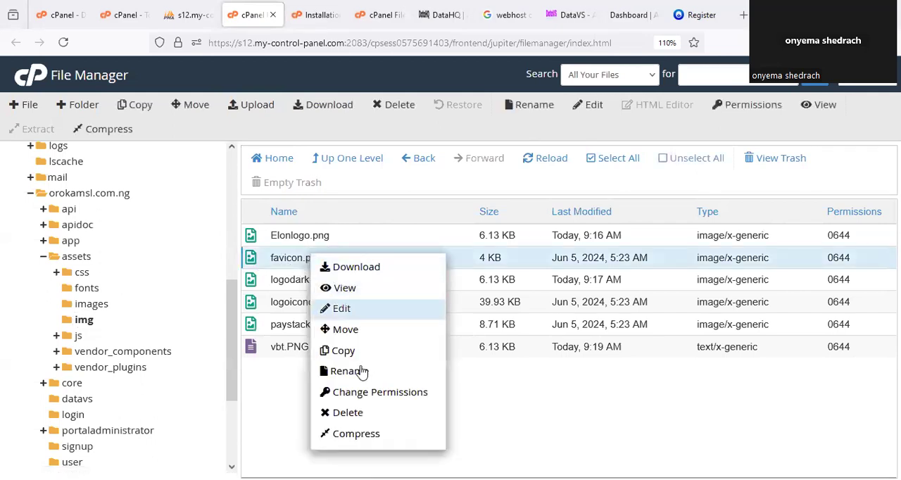
click(354, 371)
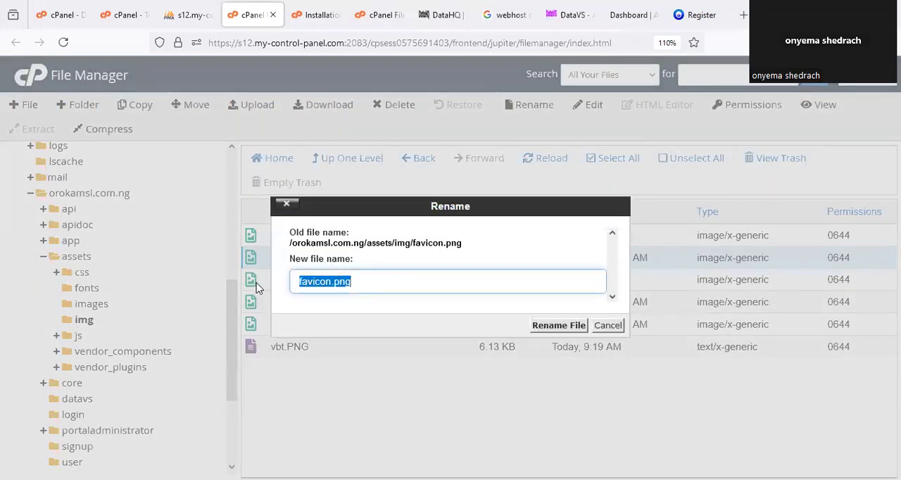
click(607, 325)
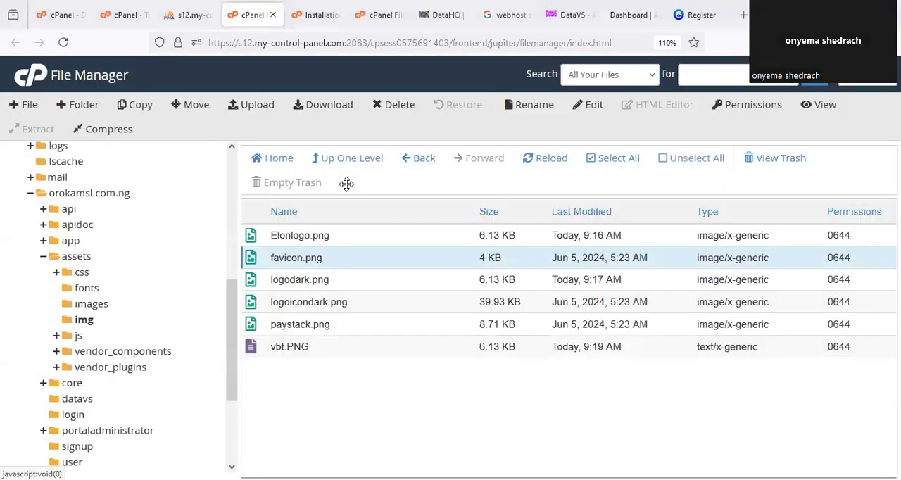
- Permanently delete the original favicon.png and rename the uploaded vbt.PNG to favicon.png
key(Delete)
click(459, 277)
click(566, 313)
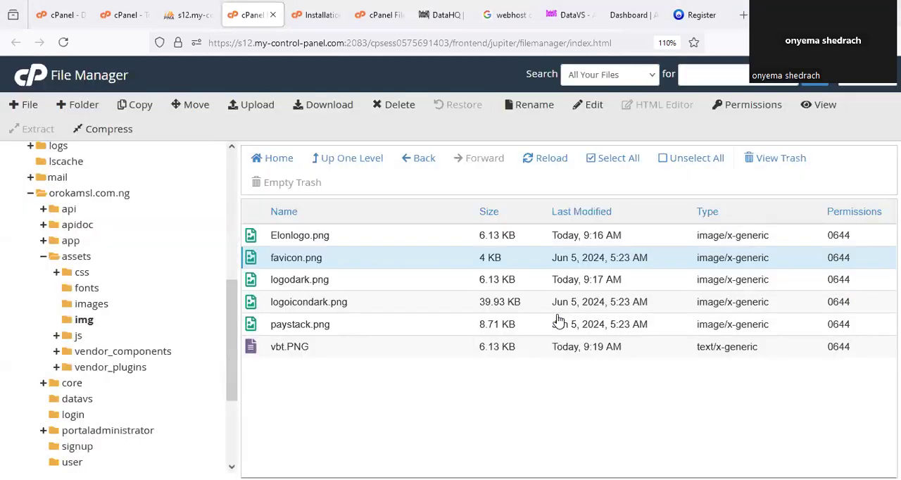
right_click(290, 326)
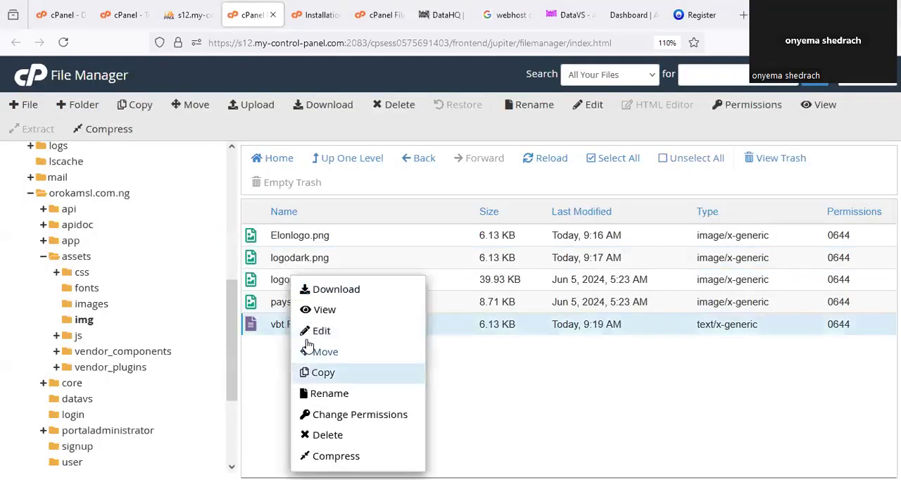
key(Escape)
key(ctrl+a)
text(favicon.png)
click(549, 323)
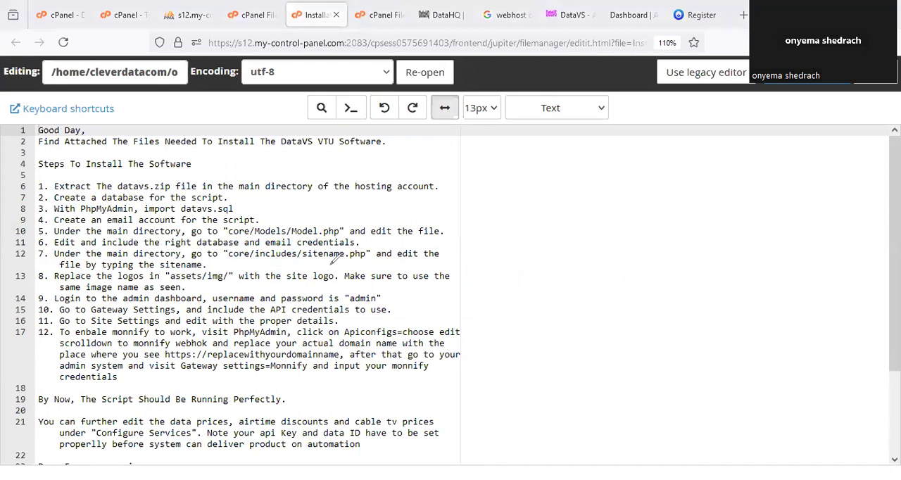
- Review the sitename.php and logo replacement steps in the installation instructions, and return to the portal's registration page
drag(318, 263, 358, 261)
drag(109, 278, 174, 274)
click(698, 14)
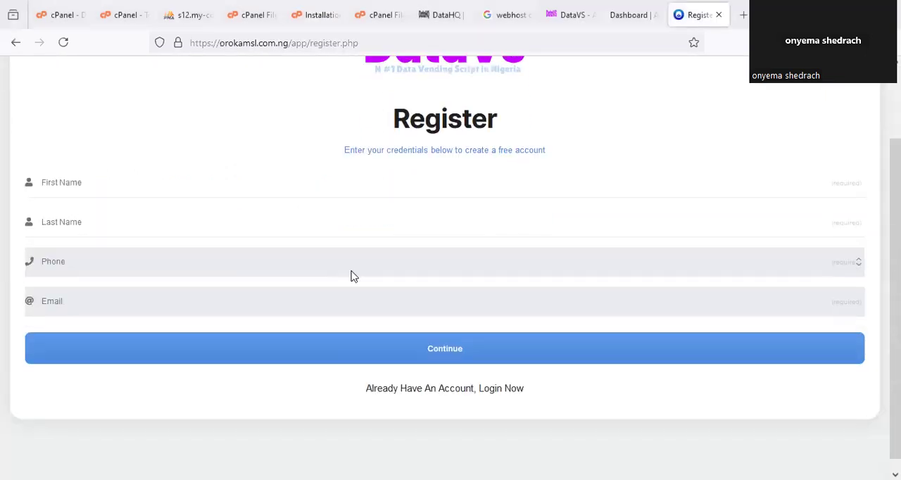
- Enter the user's first name, last name and phone number in the registration form
click(164, 176)
click(98, 220)
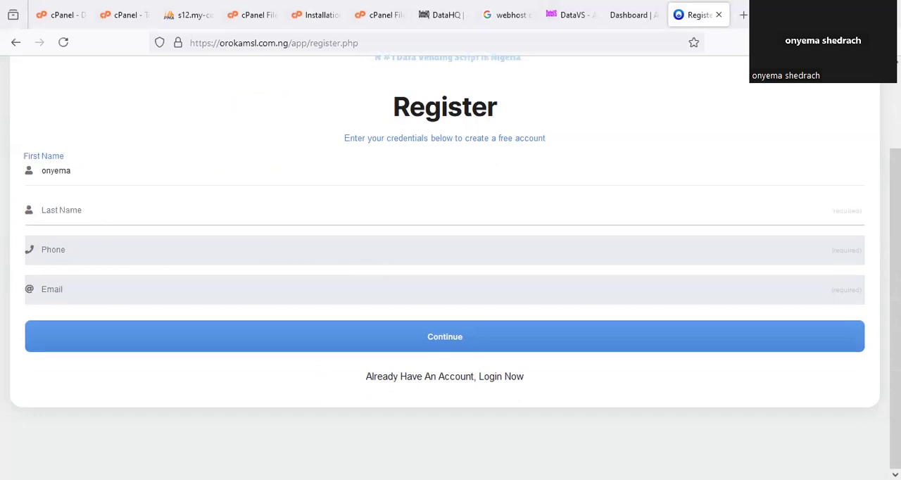
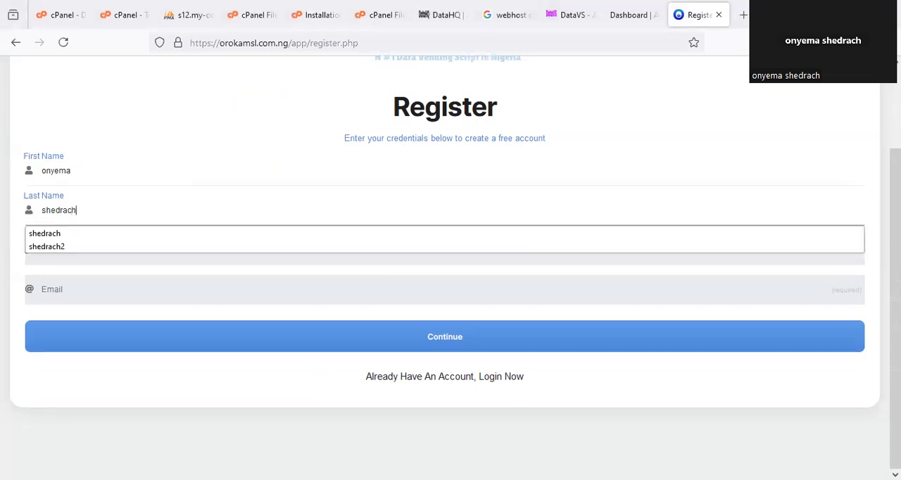
click(97, 252)
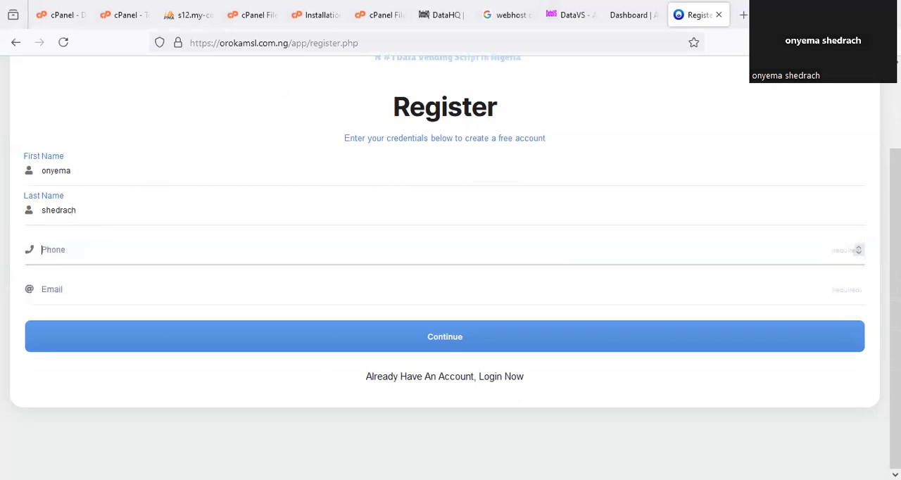
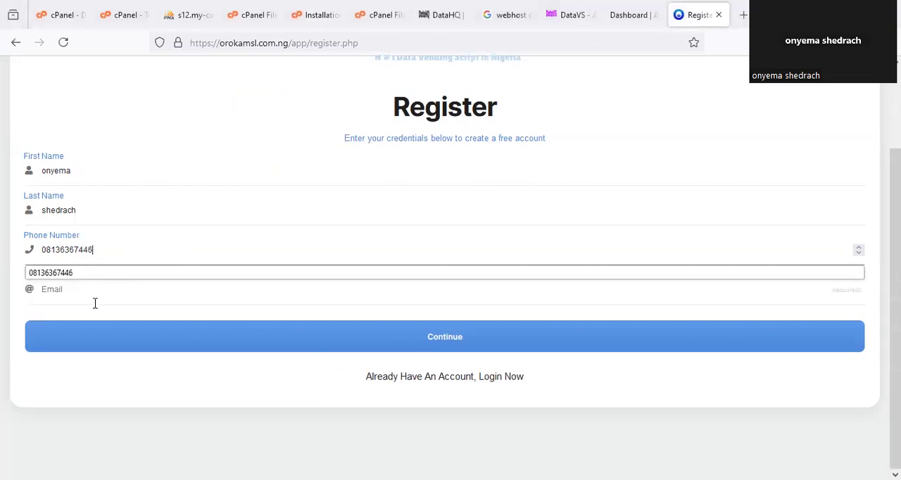
- Fill in the user's email address and continue to the second part of the registration form
click(95, 301)
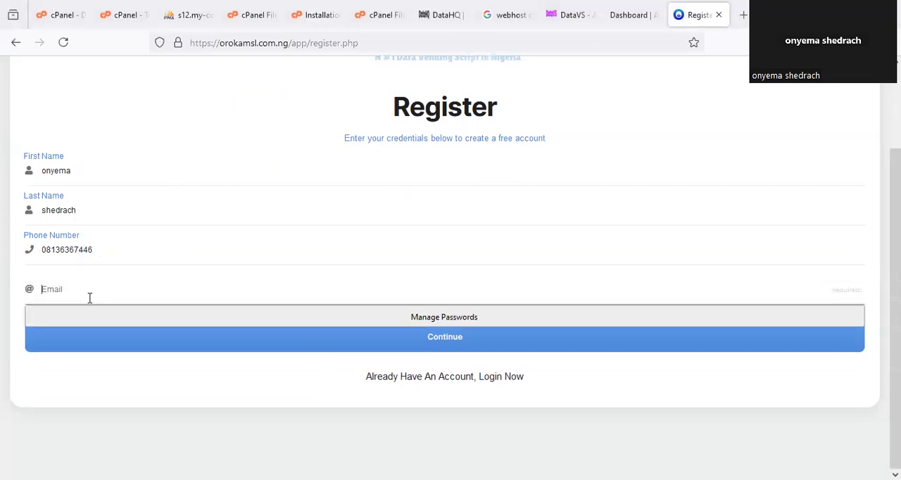
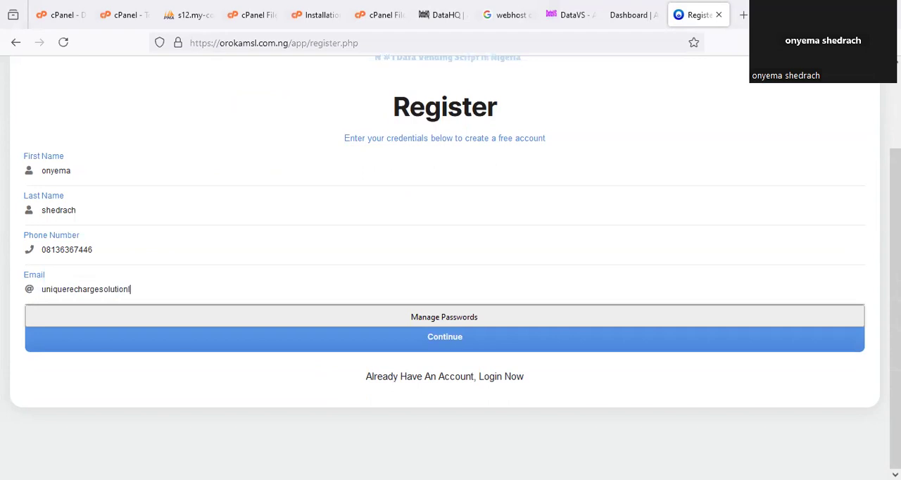
click(279, 348)
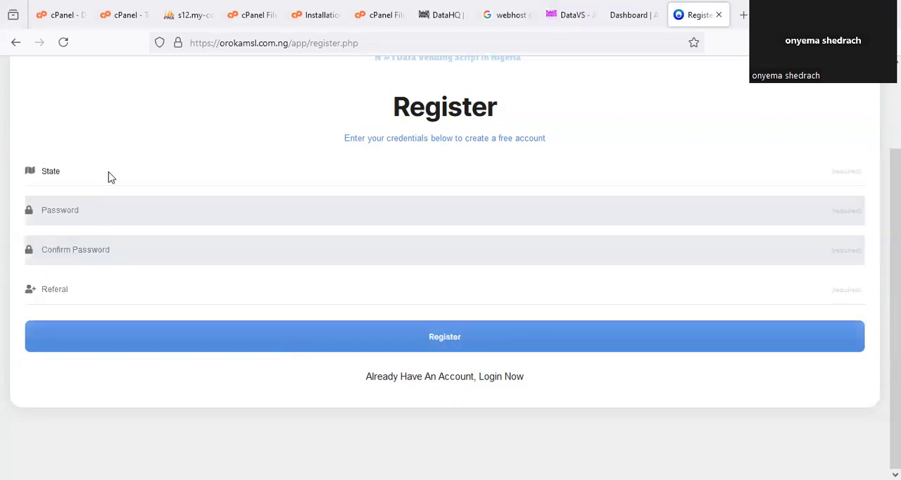
- Choose Lagos as the state in the registration form
click(111, 177)
scroll(63, 458, down, 3)
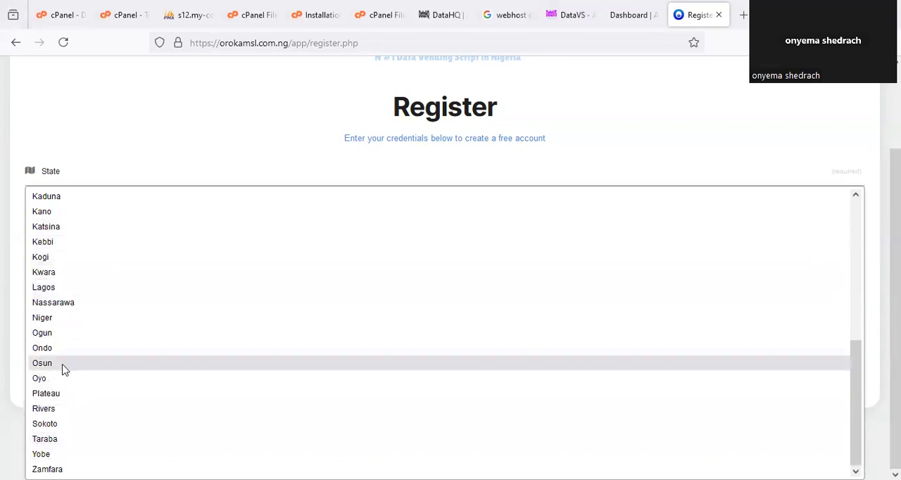
scroll(70, 352, up, 3)
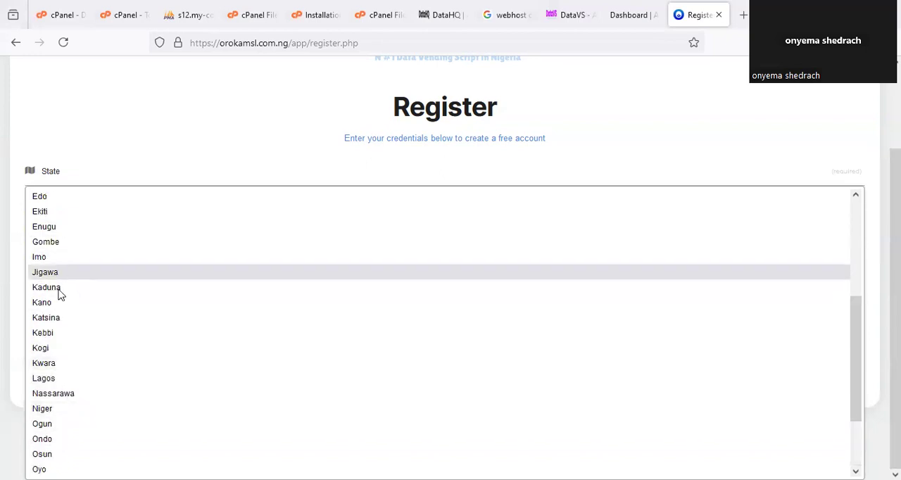
scroll(41, 423, down, 3)
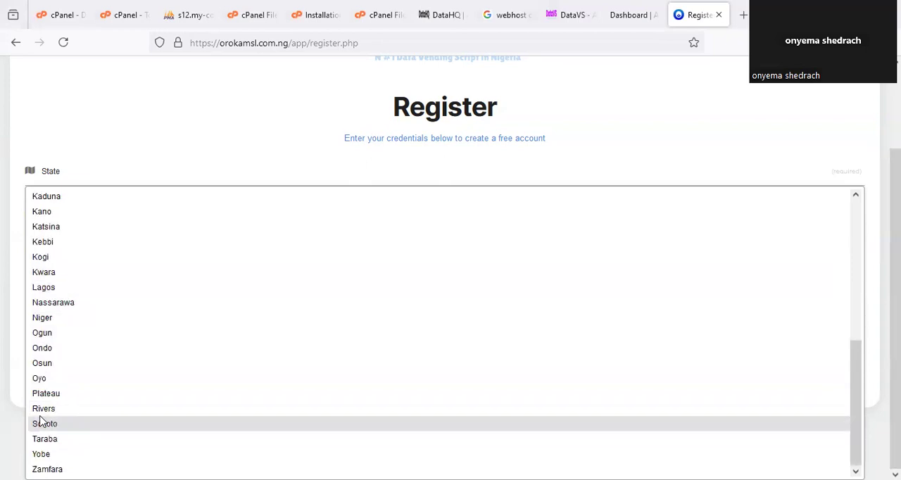
click(56, 287)
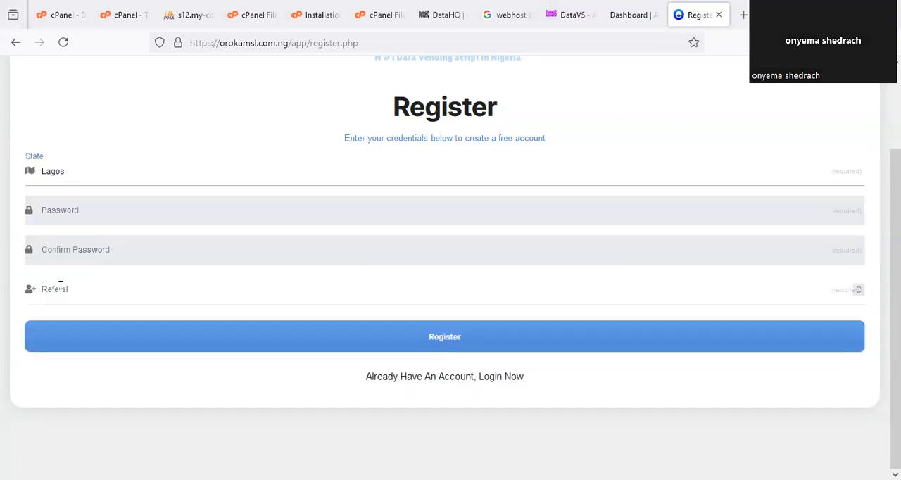
- Enter and confirm the account password, leave the referral field empty, and submit the registration
click(100, 215)
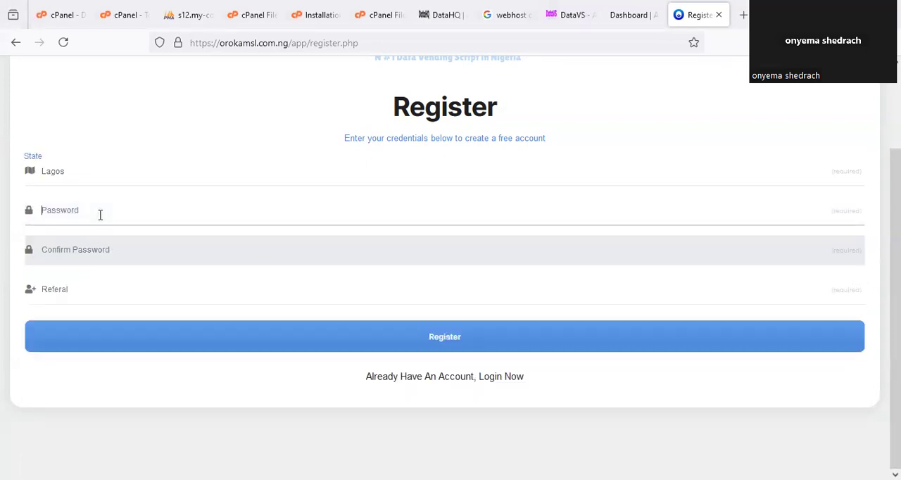
text(********)
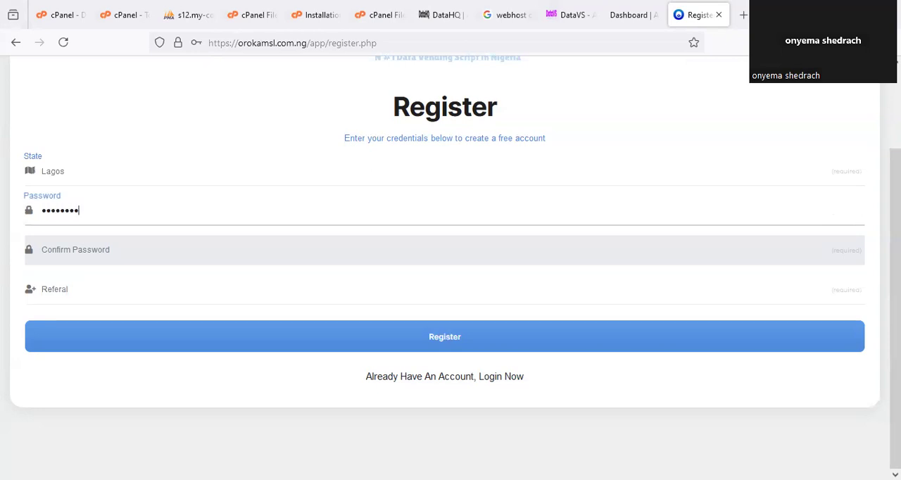
click(102, 254)
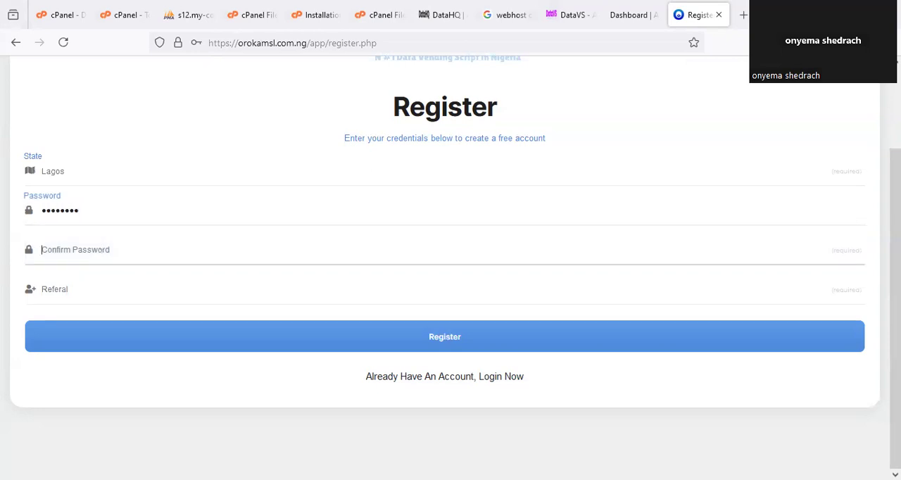
text(********)
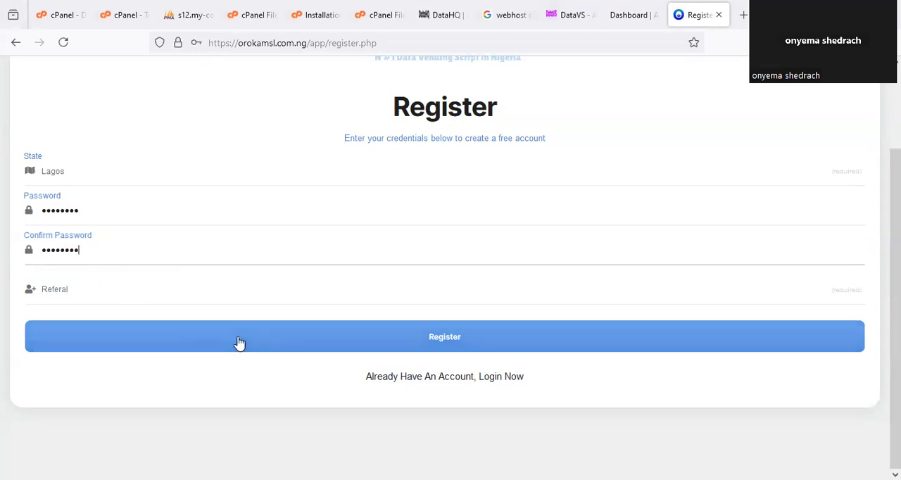
drag(79, 260, 68, 294)
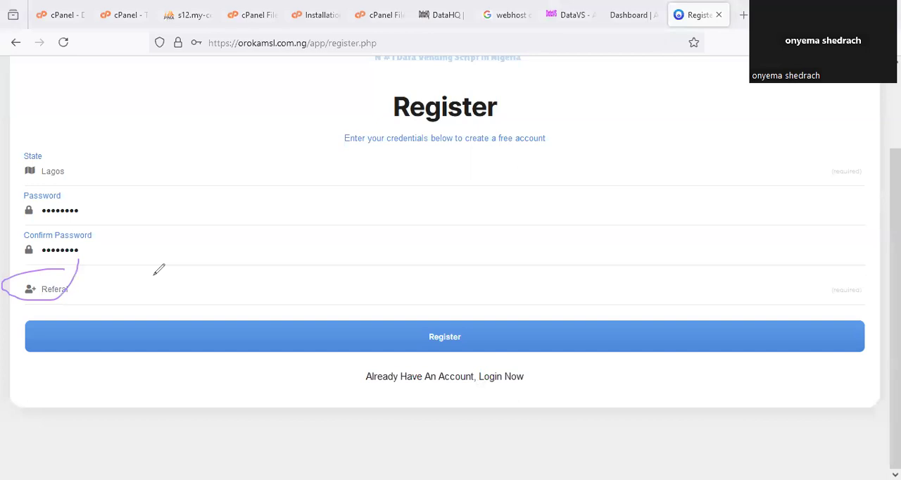
key(Escape)
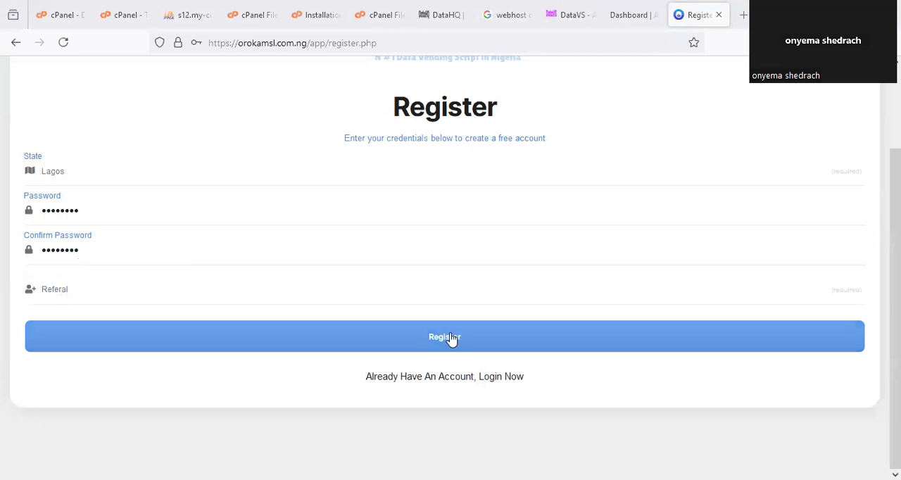
click(497, 322)
click(382, 202)
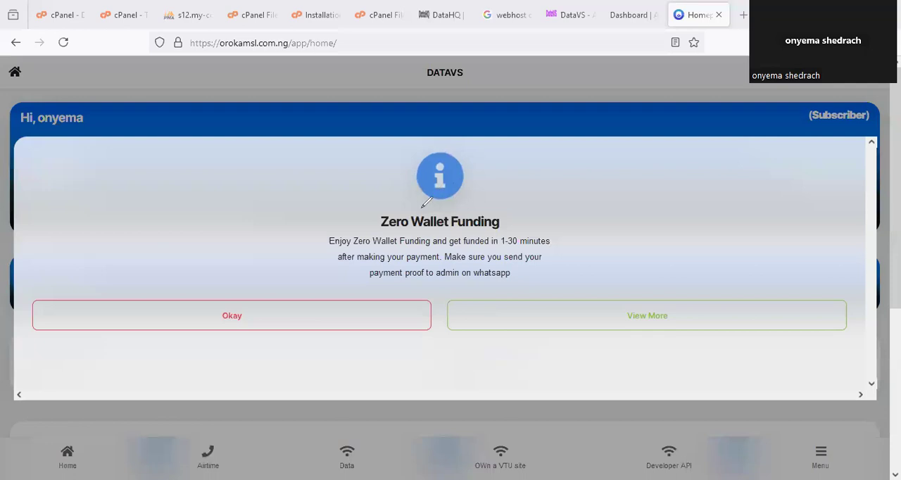
- Dismiss the Zero Wallet Funding notice and look over the user dashboard's wallet cards and service shortcuts
mouse_move(410, 201)
mouse_down()
mouse_move(359, 210)
mouse_move(390, 195)
mouse_up()
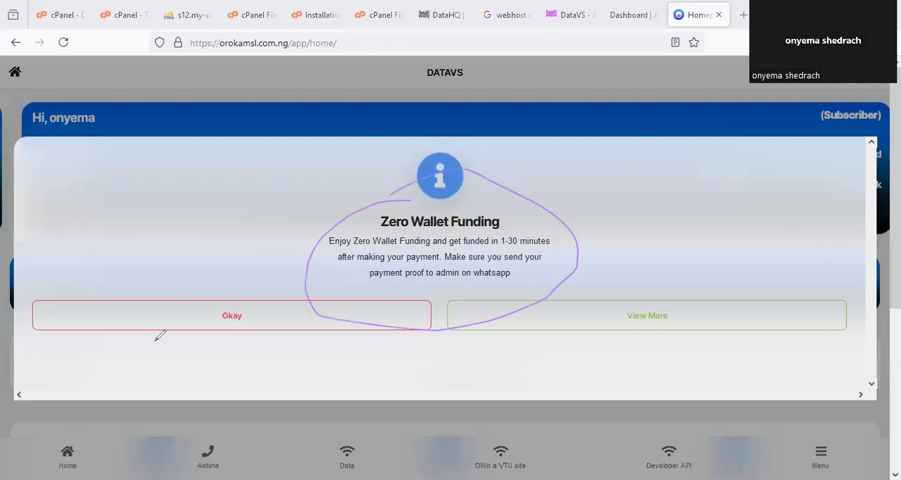
key(Escape)
click(351, 329)
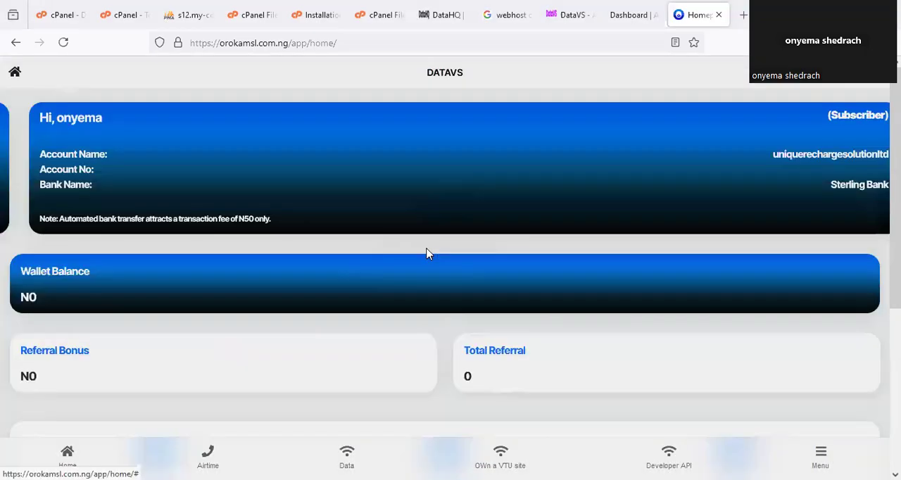
scroll(404, 289, down, 5)
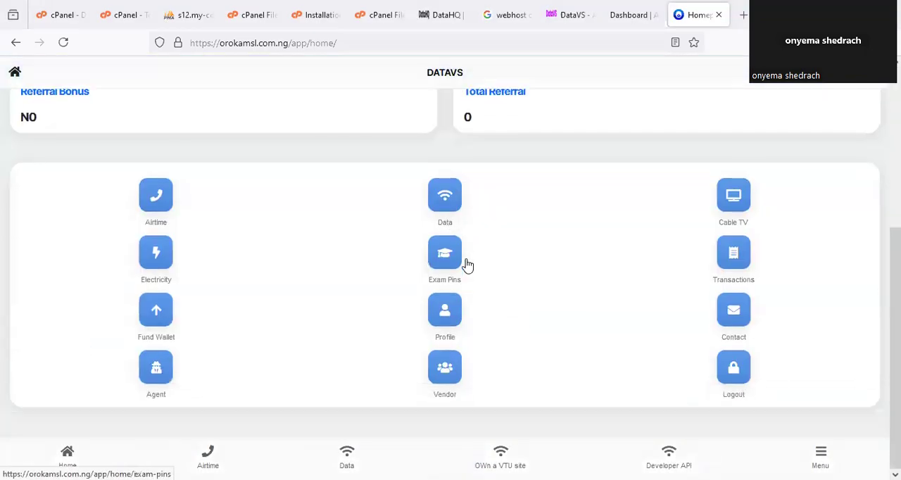
scroll(467, 259, up, 5)
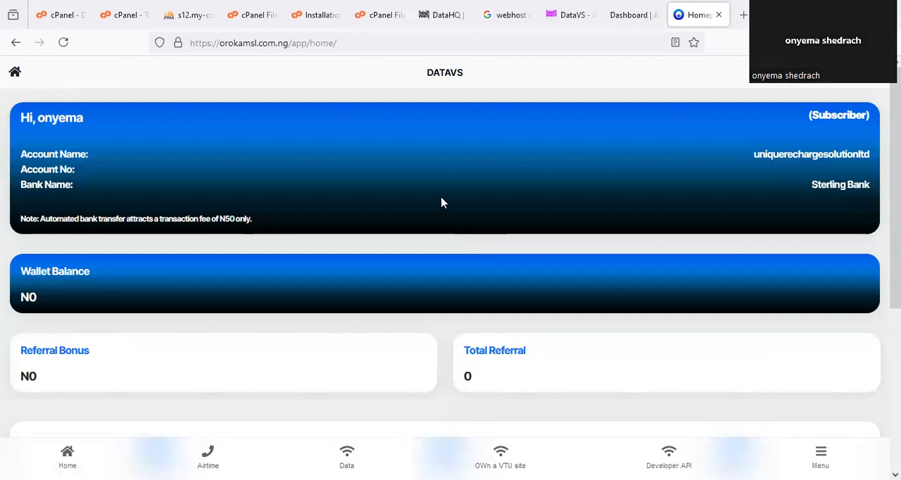
- Compare the site title in the user dashboard's header with the sitename.php step in the installation instructions
drag(451, 54, 453, 56)
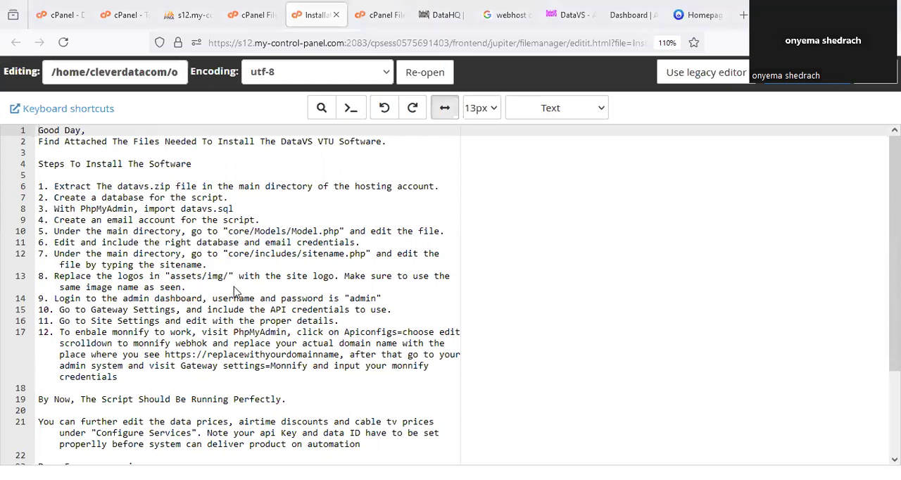
drag(258, 260, 364, 260)
click(693, 14)
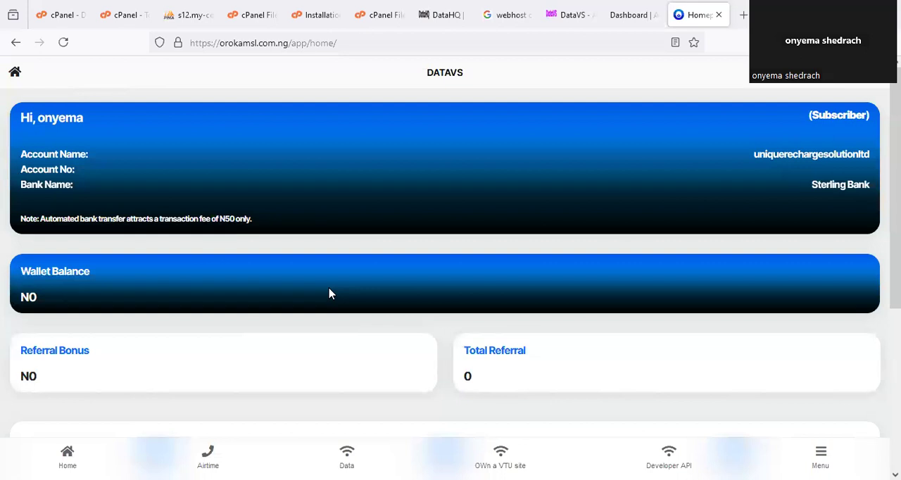
drag(458, 55, 482, 69)
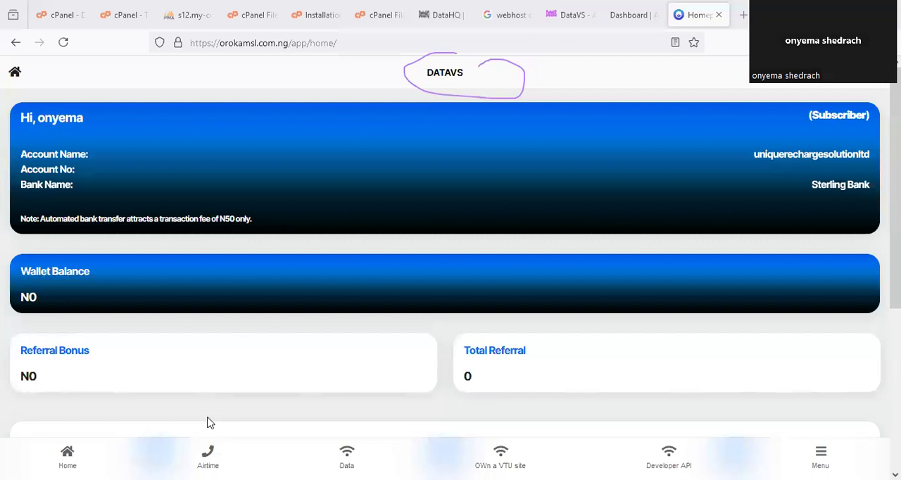
- Open sitename.php from the core/includes folder of orokamsl.com.ng in the cPanel File Manager editor
click(247, 12)
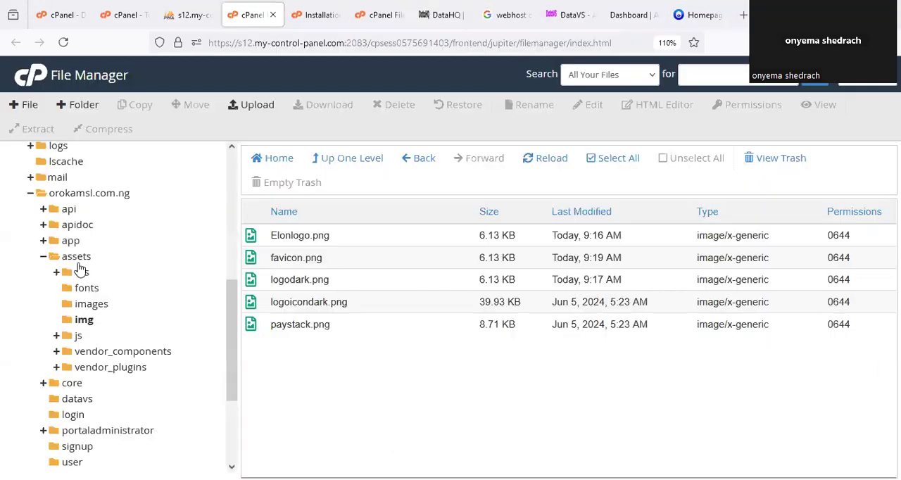
click(43, 256)
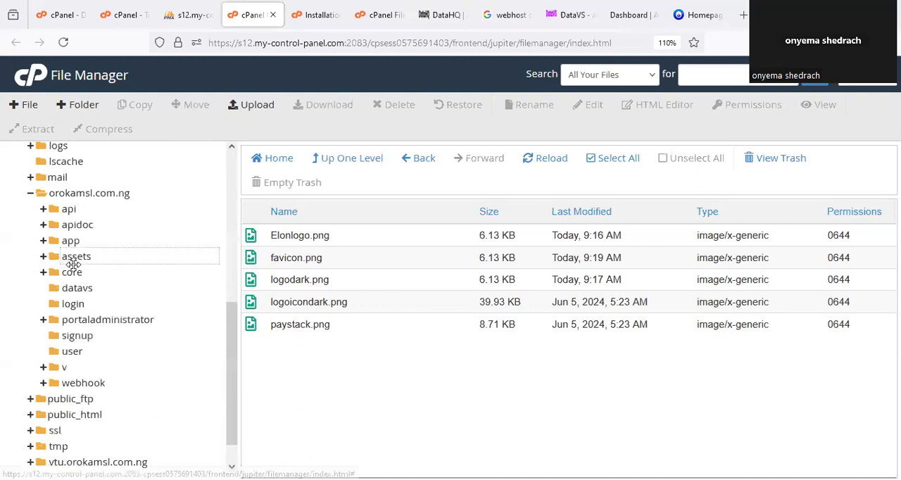
click(73, 273)
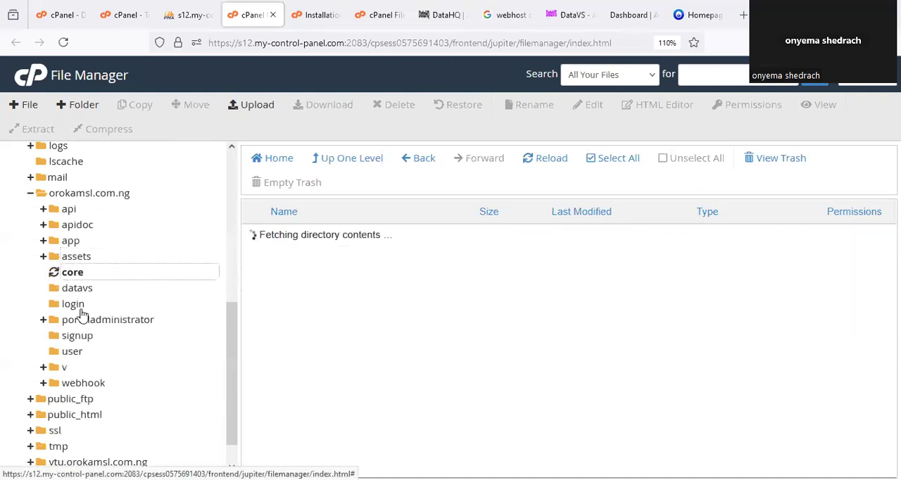
click(92, 322)
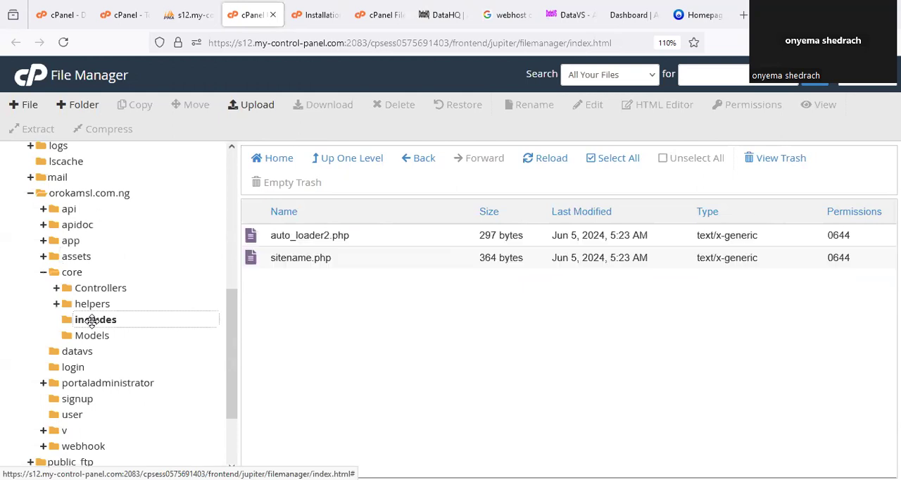
click(316, 259)
right_click(316, 259)
click(355, 314)
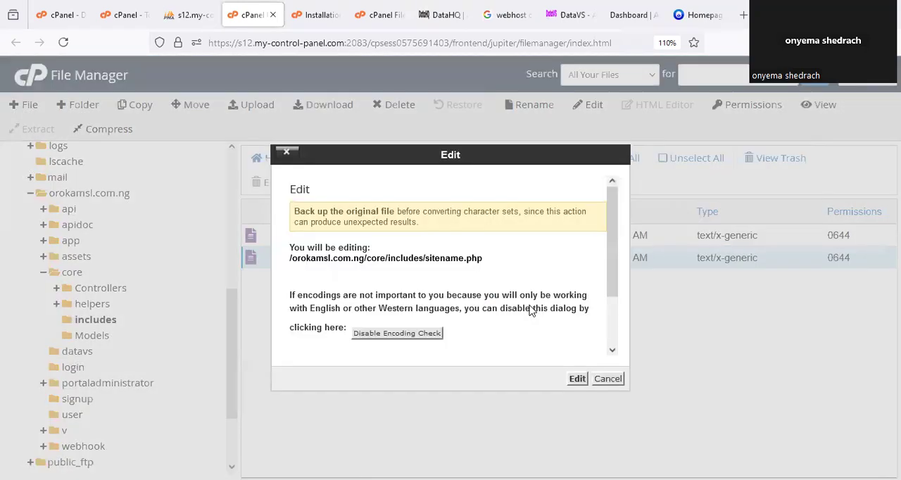
click(577, 379)
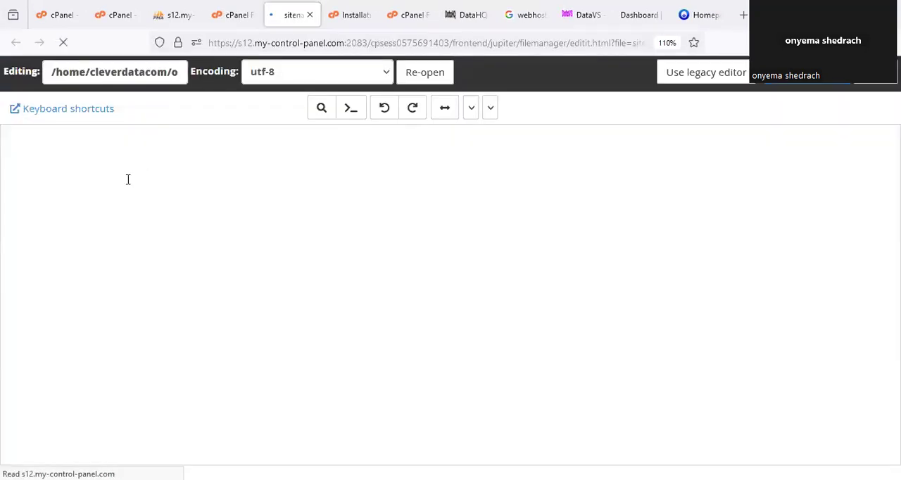
- Replace the $sitename value in sitename.php with "ORAKOMSLVTU" and save the file
drag(165, 164, 133, 164)
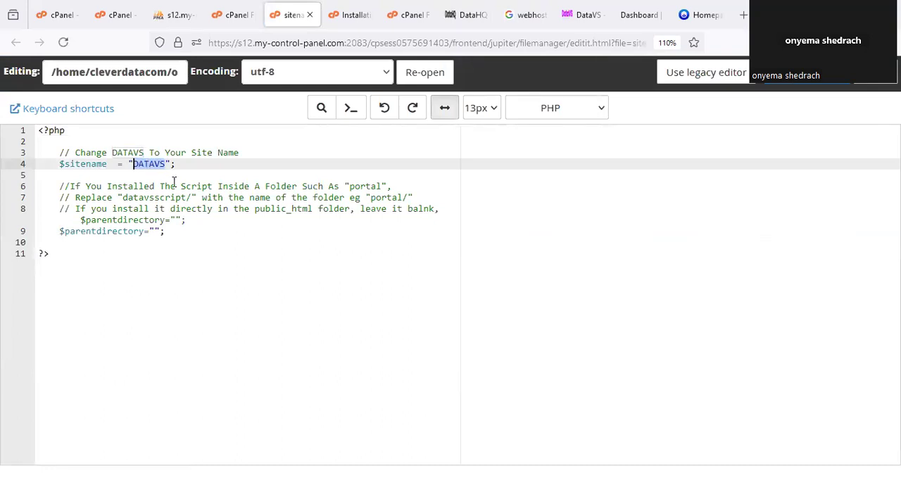
text(ORA)
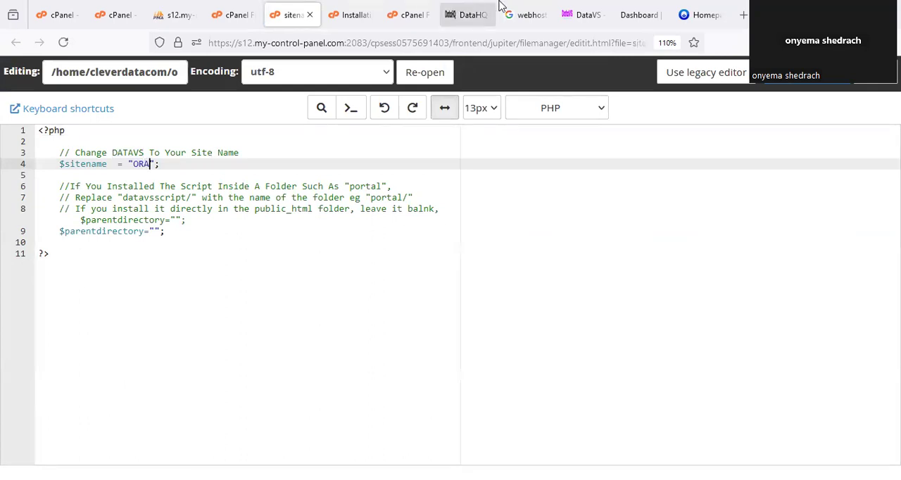
click(635, 15)
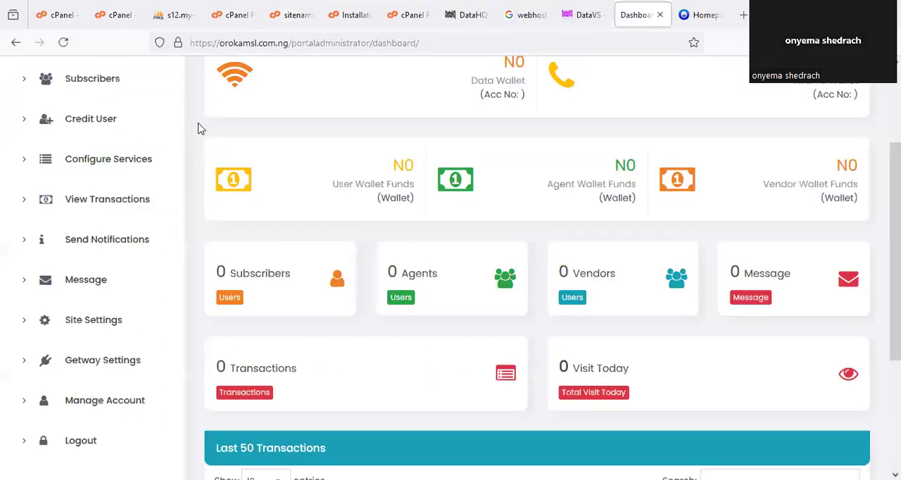
click(288, 15)
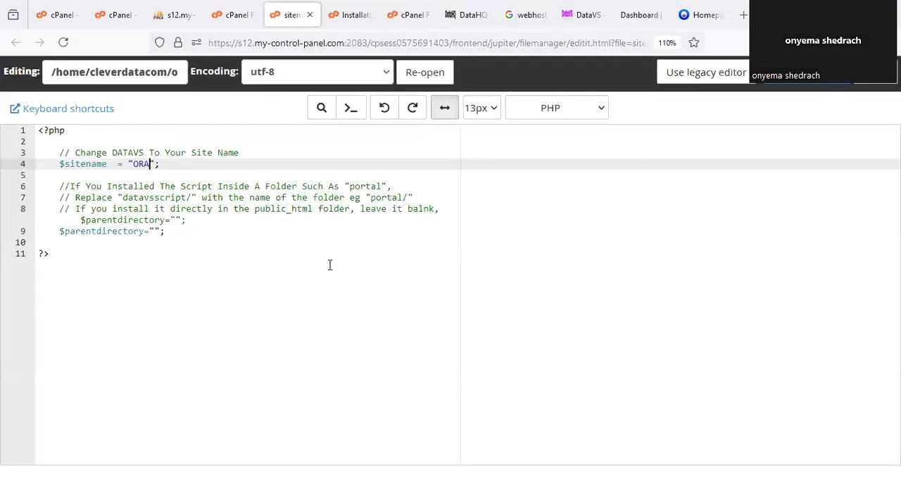
text(KOMVTU)
key(BackSpace)
text(U)
click(169, 164)
text(SL)
click(807, 85)
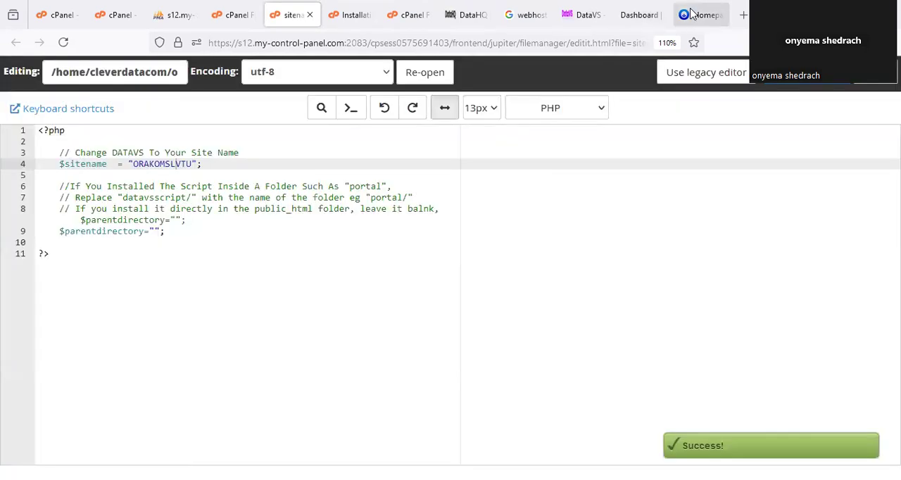
- Reload the user dashboard, dismiss the Zero Wallet Funding notice and check the site title in the header
click(686, 23)
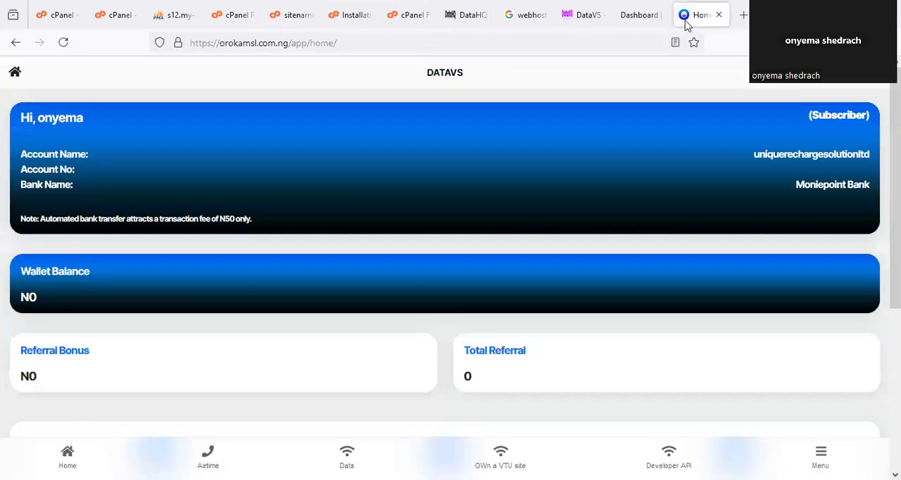
key(F5)
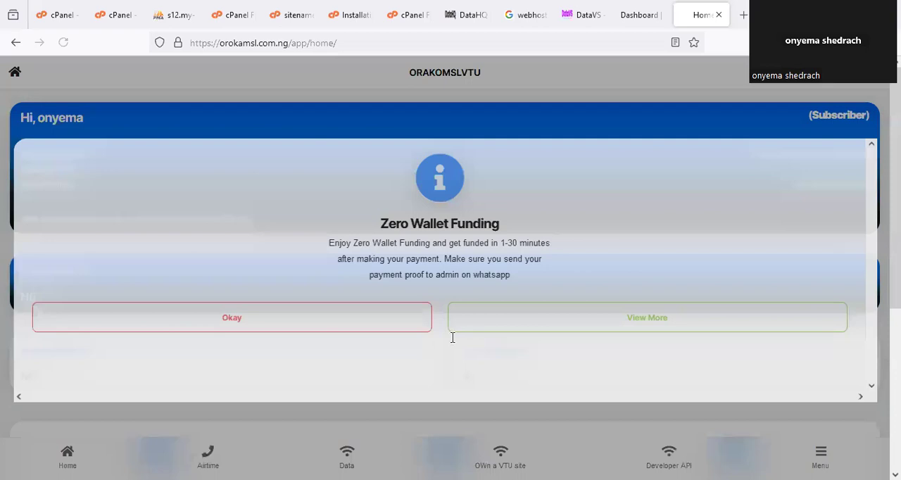
click(403, 319)
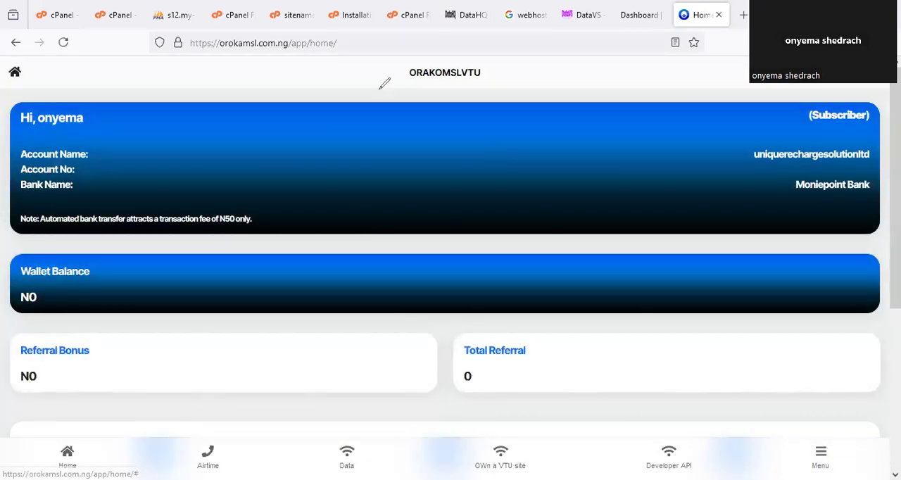
drag(427, 52, 458, 56)
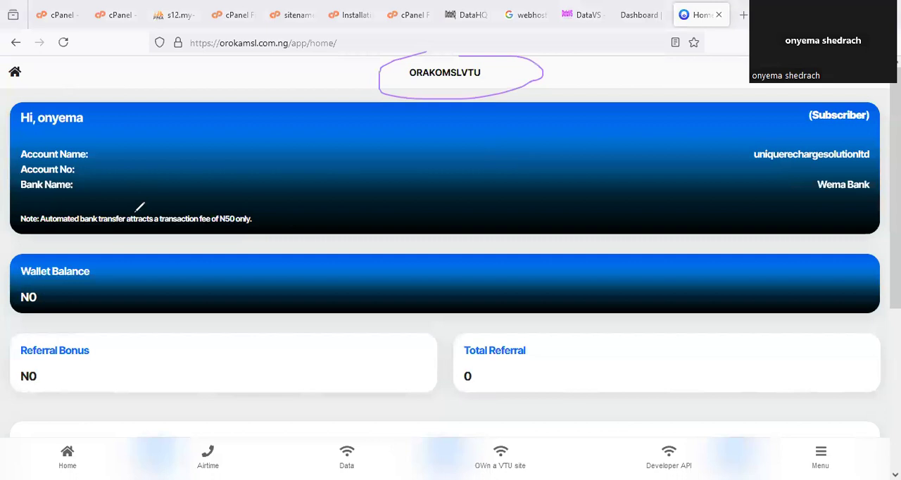
- Reload the admin dashboard and look over its subscriber, agent, vendor, transaction and visit cards
click(641, 19)
click(134, 147)
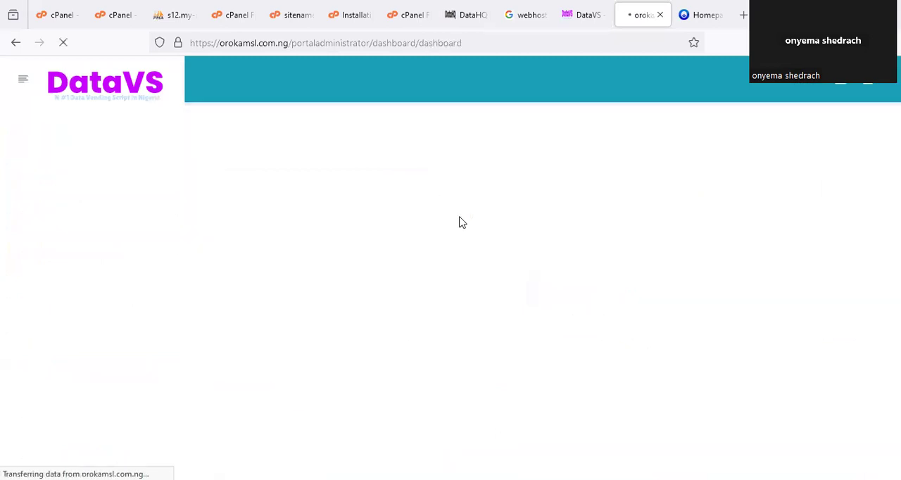
scroll(459, 223, down, 3)
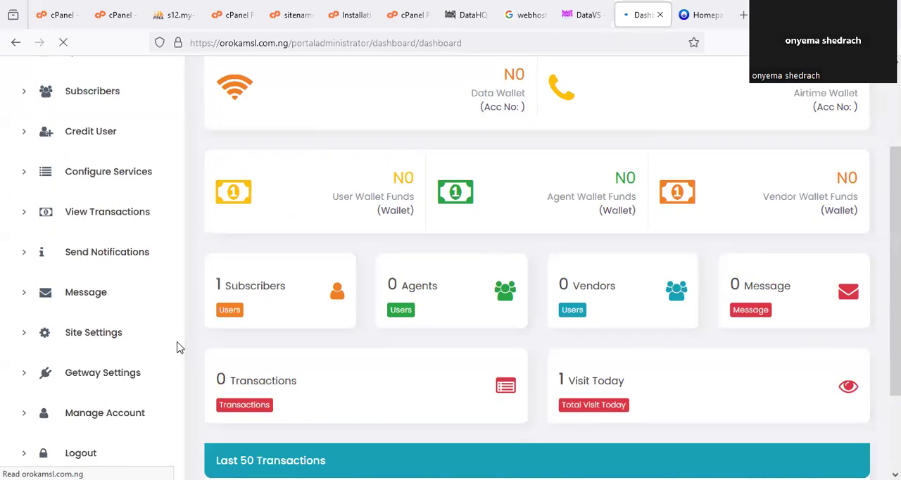
drag(250, 378, 267, 400)
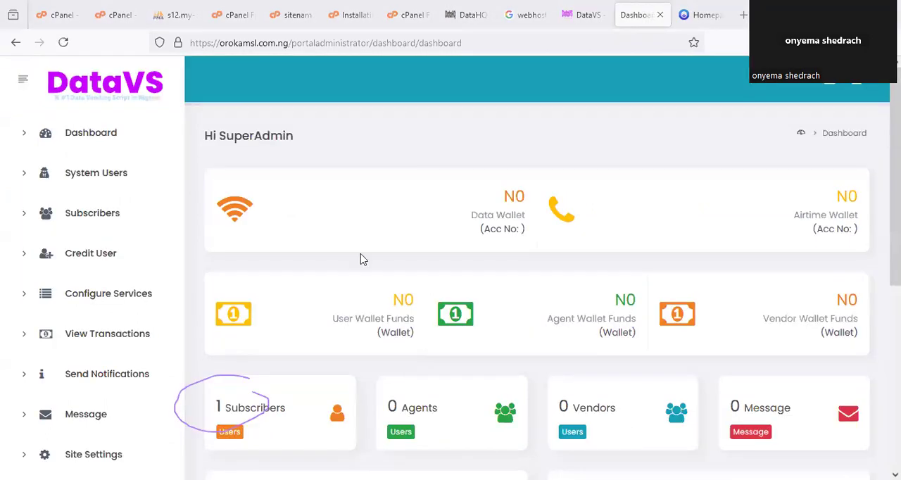
scroll(373, 255, down, 5)
scroll(394, 254, up, 1)
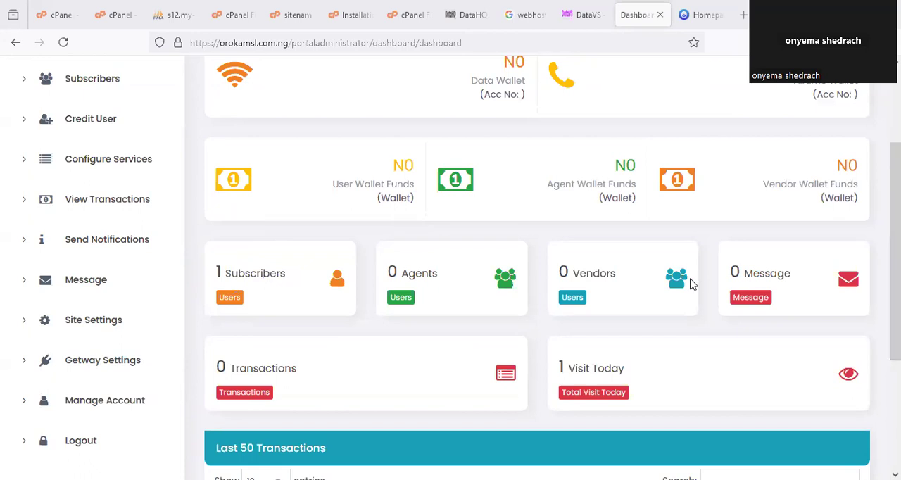
scroll(691, 295, up, 3)
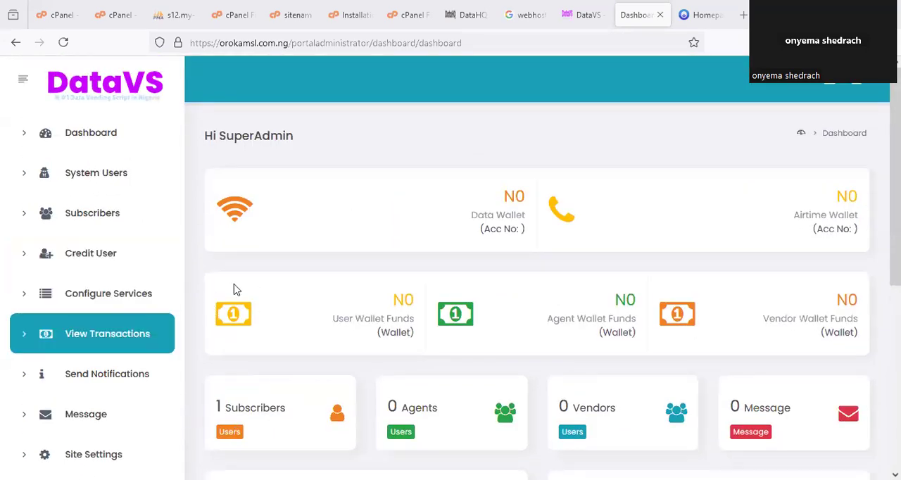
- Read the admin login step in the installation instructions, and open the System Users page of the admin dashboard
click(337, 14)
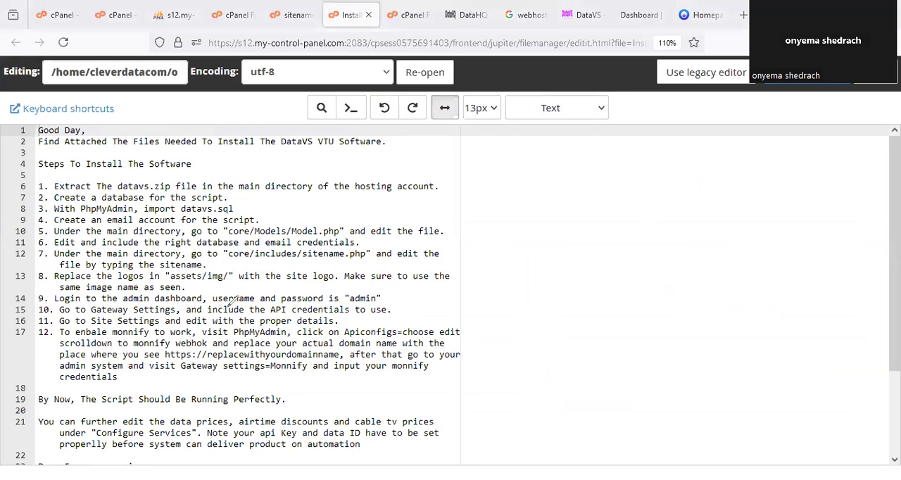
mouse_move(349, 310)
mouse_down()
mouse_move(361, 280)
mouse_move(341, 291)
mouse_up()
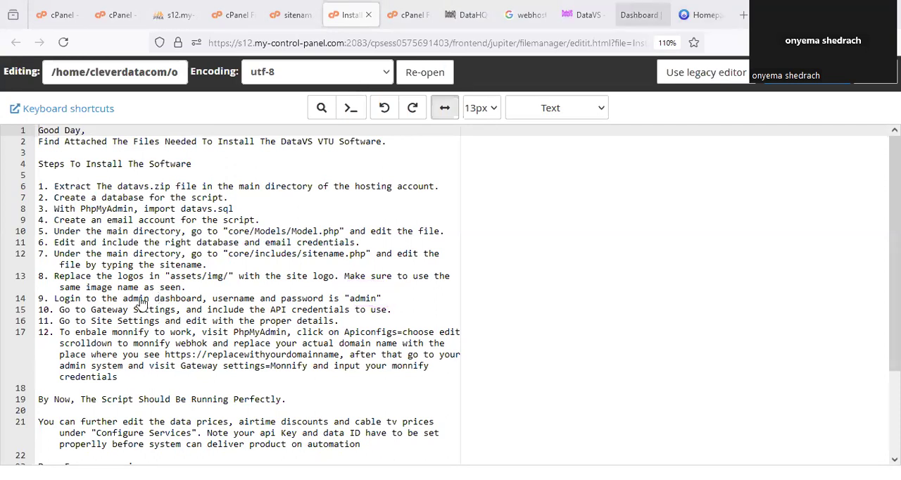
click(633, 14)
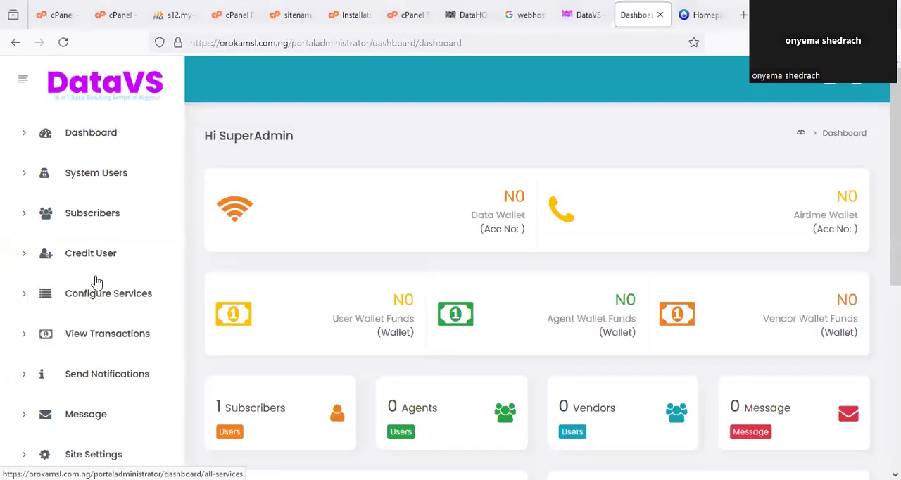
mouse_move(78, 157)
mouse_down()
mouse_move(113, 152)
mouse_move(81, 156)
mouse_up()
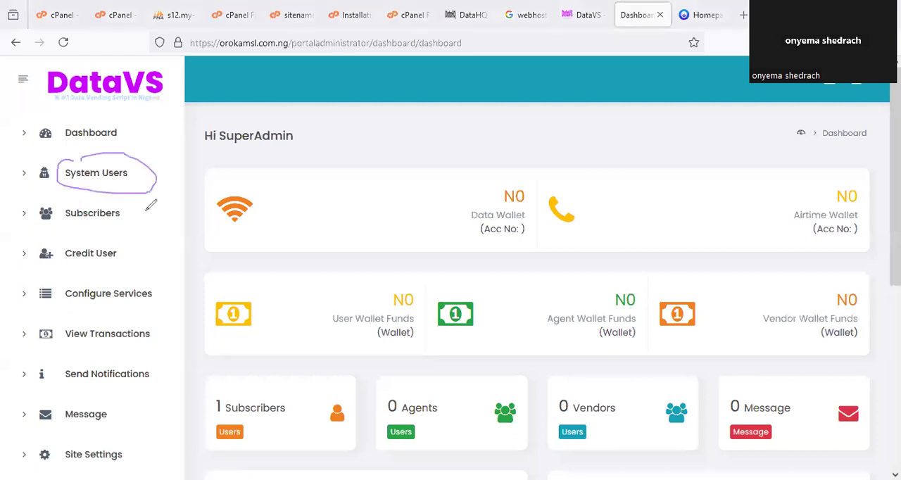
key(Escape)
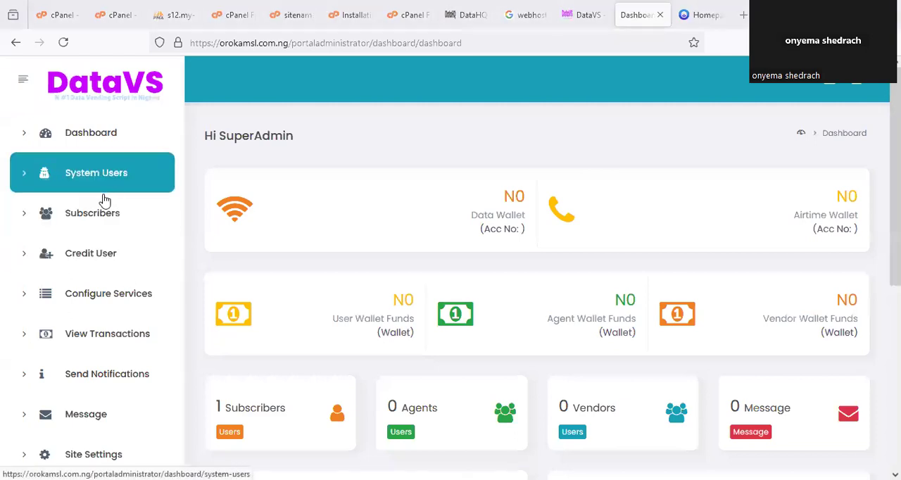
click(106, 181)
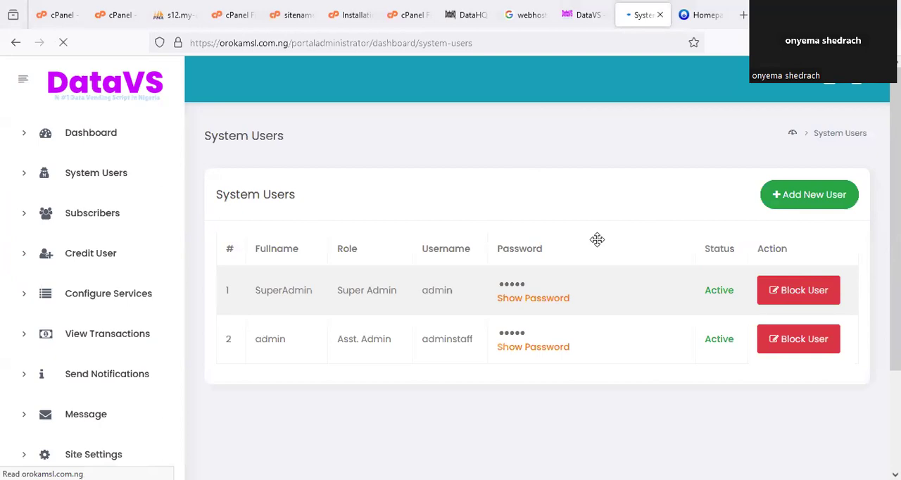
- View the Add New System User form, close it without adding anyone, and look over the Block User actions
click(815, 202)
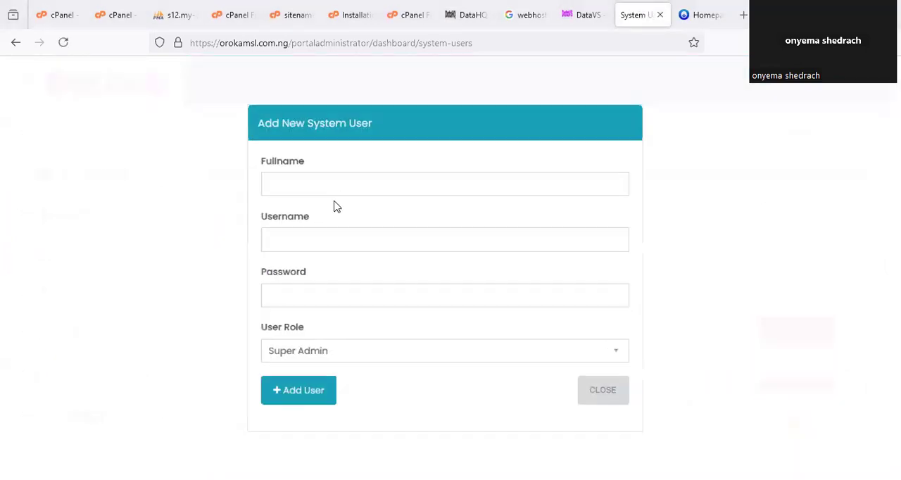
click(293, 331)
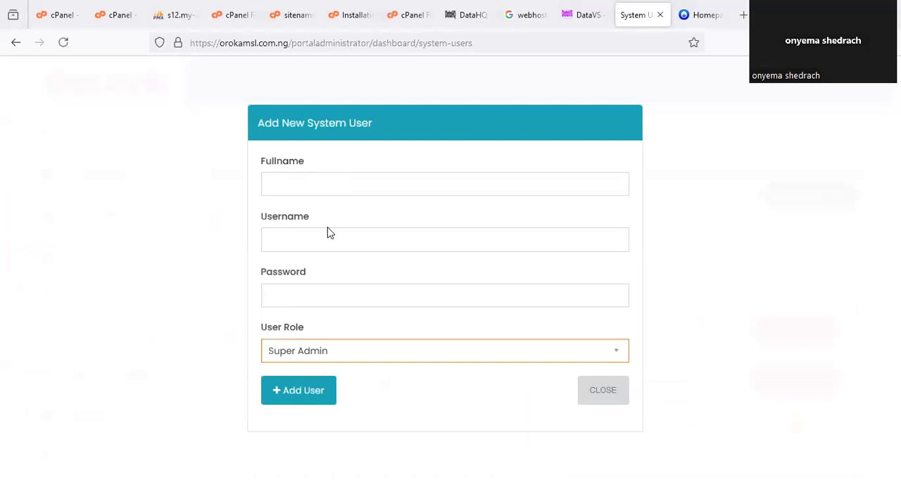
key(Escape)
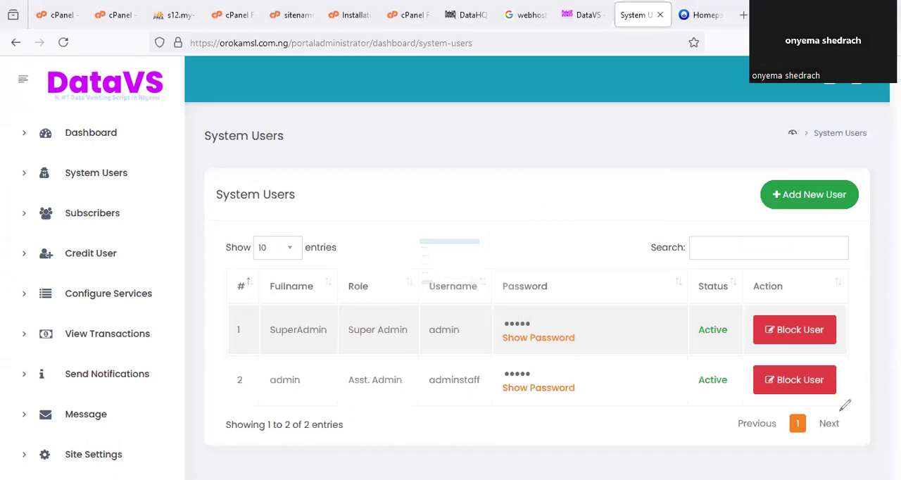
drag(844, 401, 764, 313)
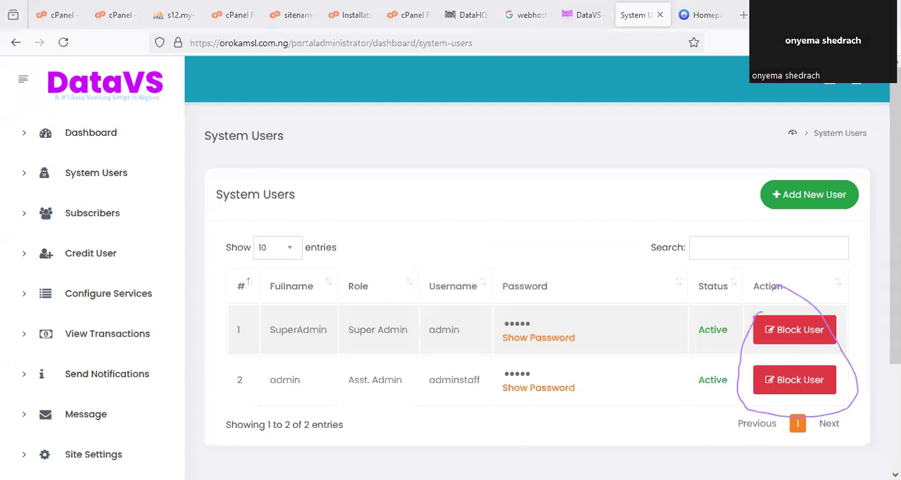
click(399, 143)
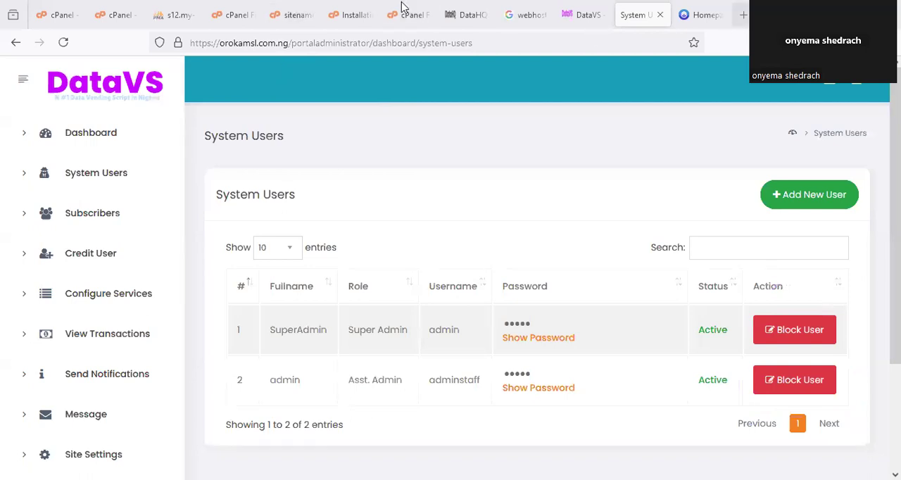
- Check the Site Settings step in the installation instructions and open the Site Settings page in the admin dashboard
click(357, 15)
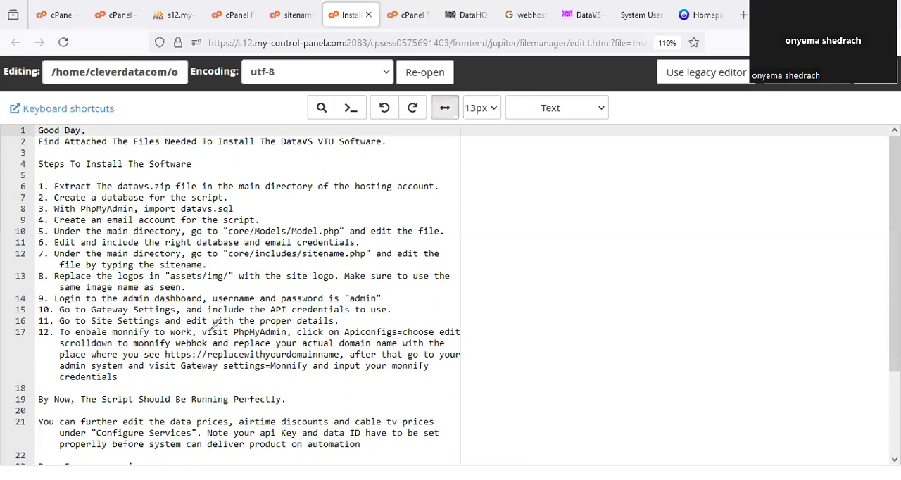
drag(219, 325, 348, 327)
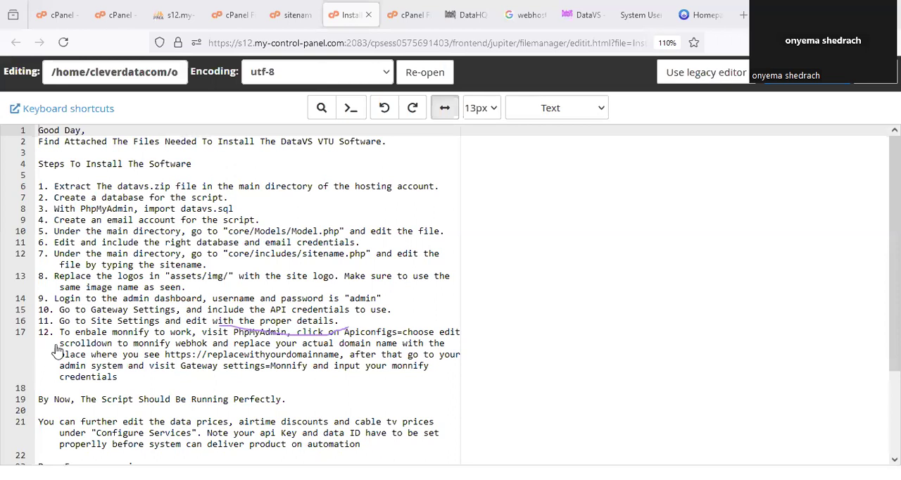
scroll(103, 398, down, 1)
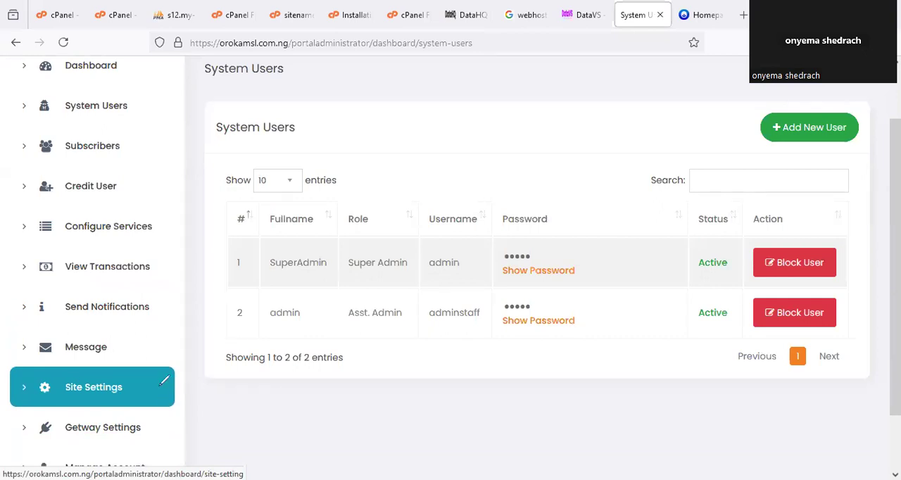
drag(74, 371, 93, 359)
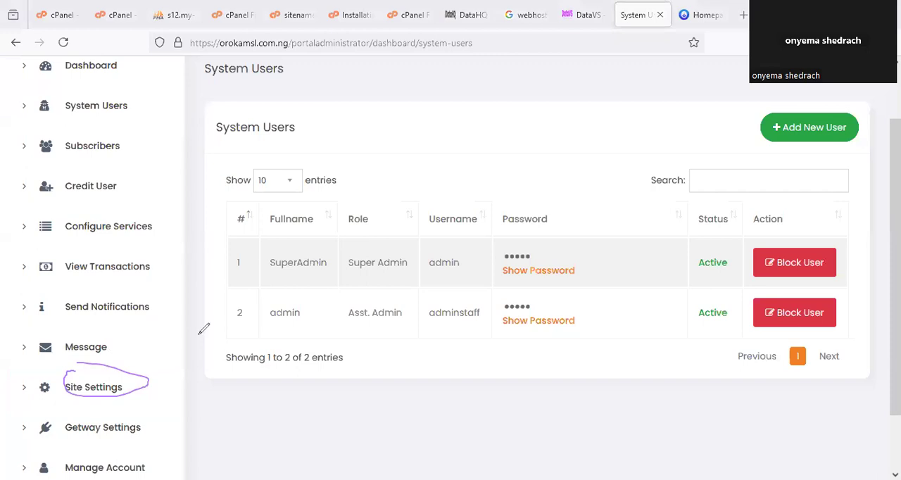
click(126, 393)
scroll(366, 278, down, 1)
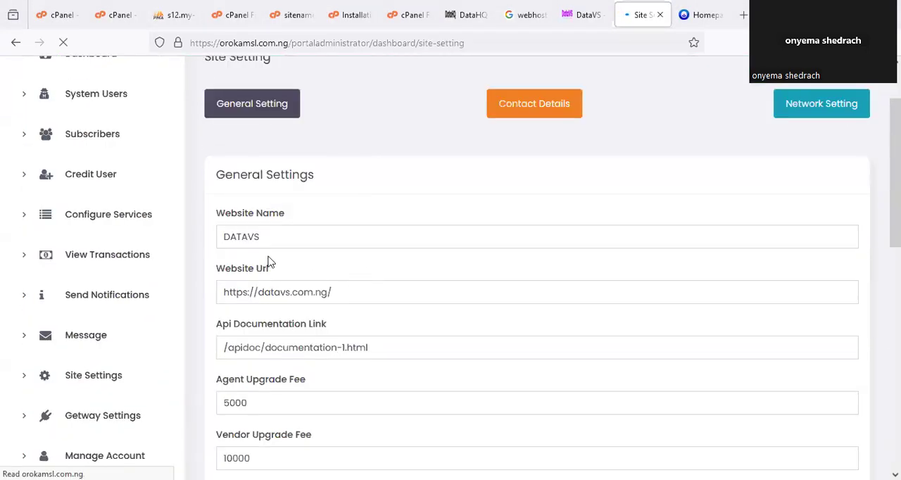
scroll(265, 212, down, 1)
scroll(262, 168, up, 2)
scroll(268, 312, down, 1)
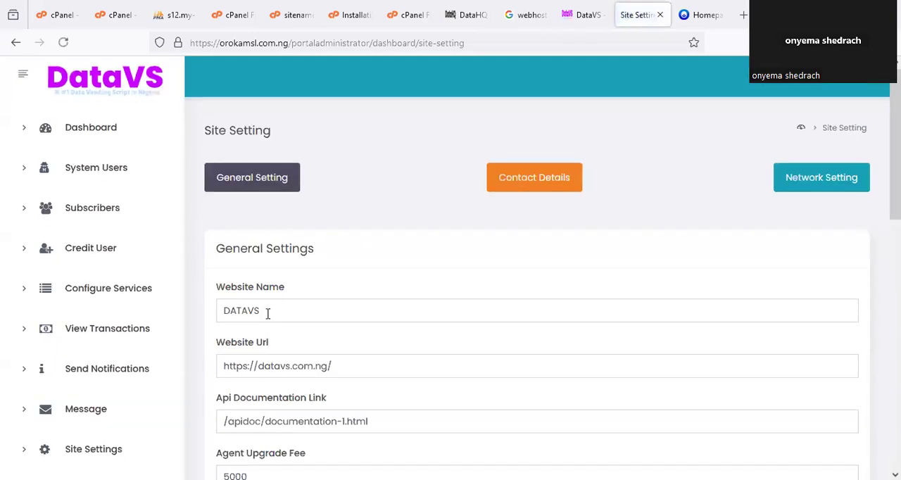
- Set the Website Name in the General Settings to ORAKOMSLVTU
drag(304, 248, 242, 247)
drag(51, 248, 51, 248)
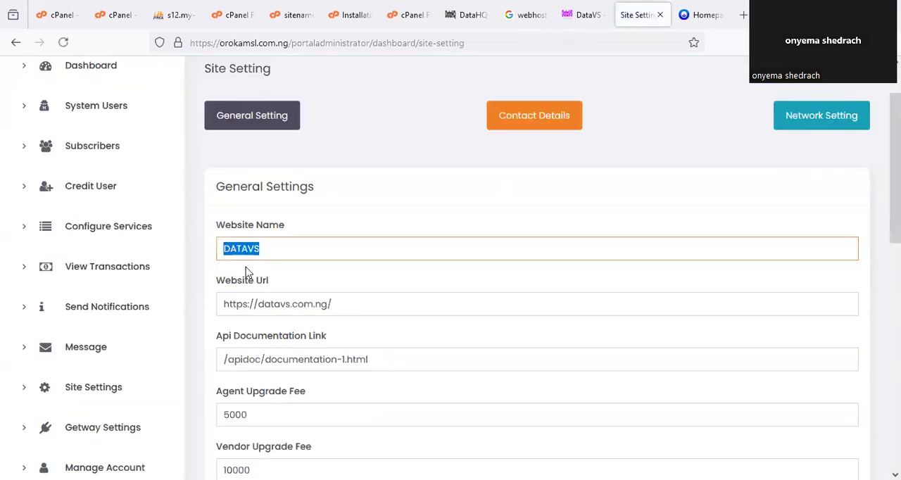
text(or)
key(BackSpace)
key(BackSpace)
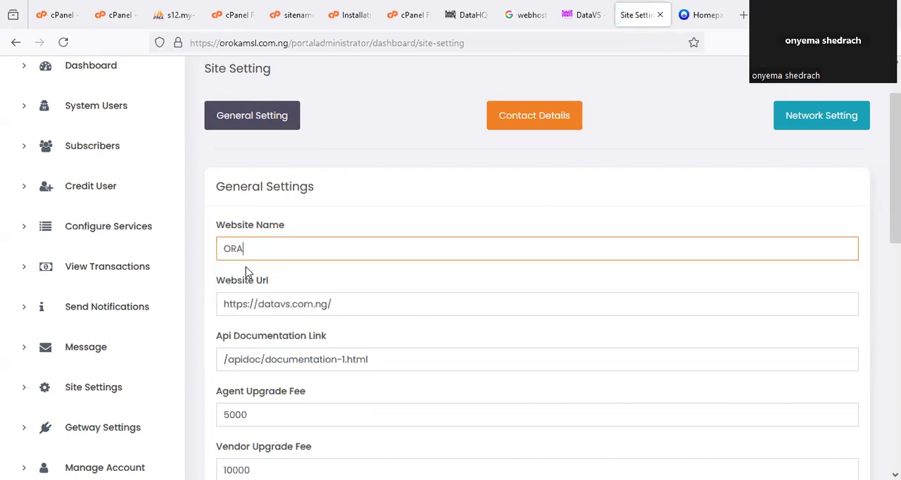
text(ORAKOMSLVTU)
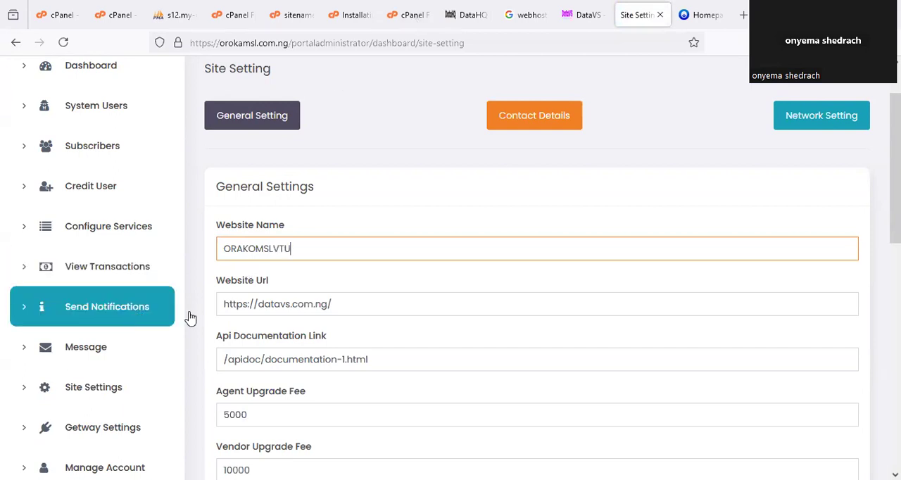
triple_click(279, 303)
click(303, 304)
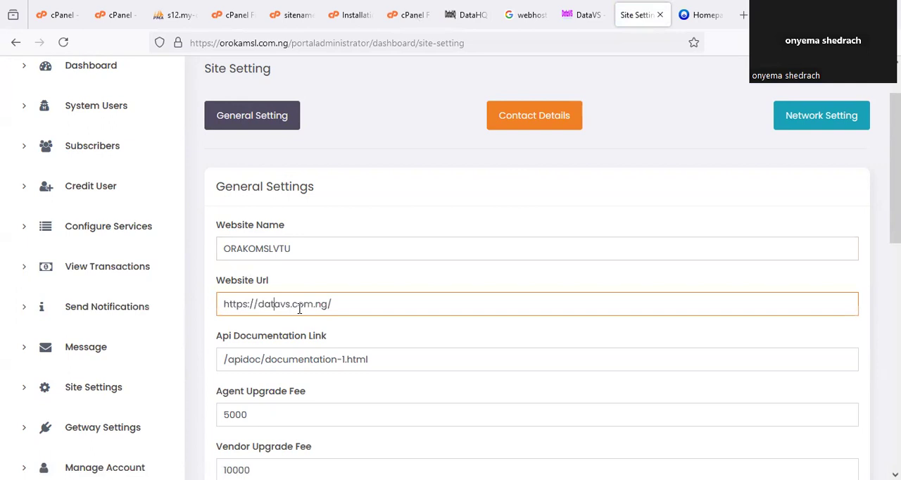
drag(291, 303, 260, 303)
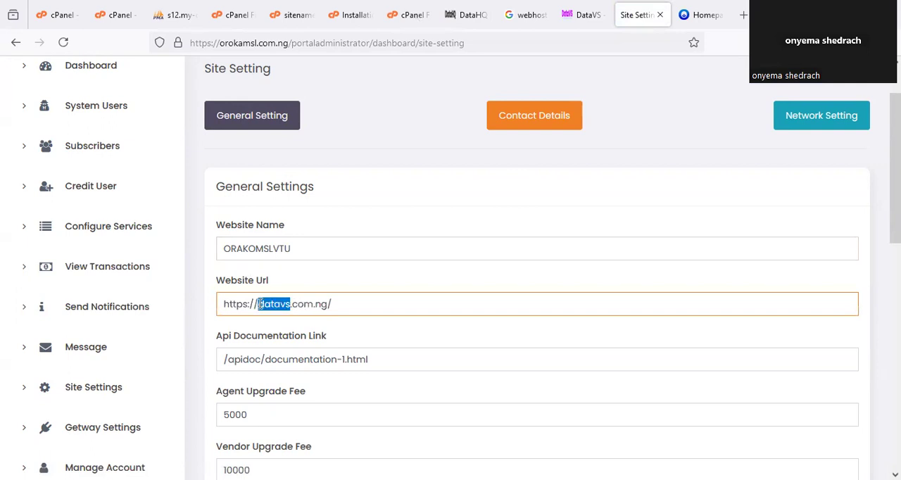
text(oro)
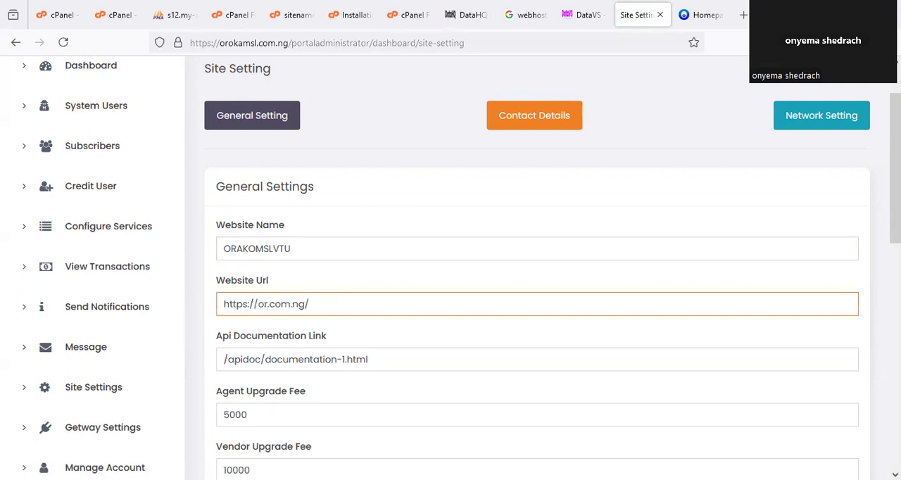
text(kamsl)
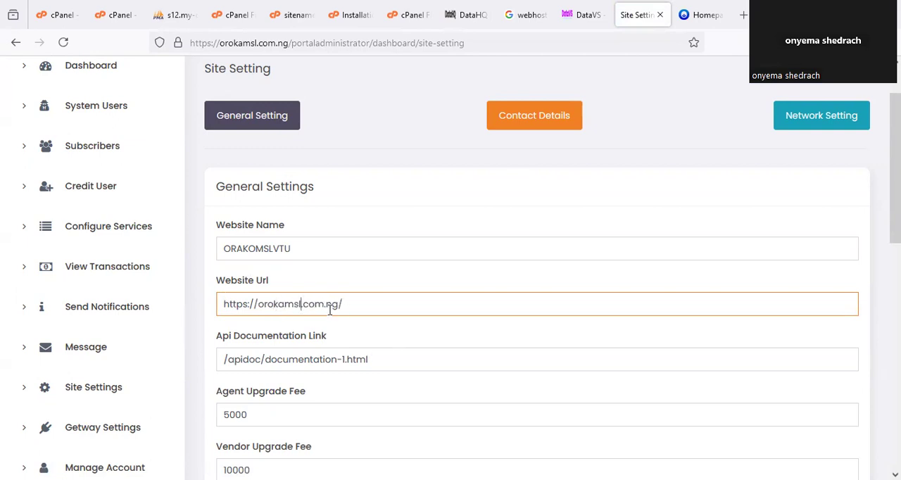
- Correct the spelling of the Website Name to OROKAMSLVTU
click(240, 248)
key(BackSpace)
text(OK)
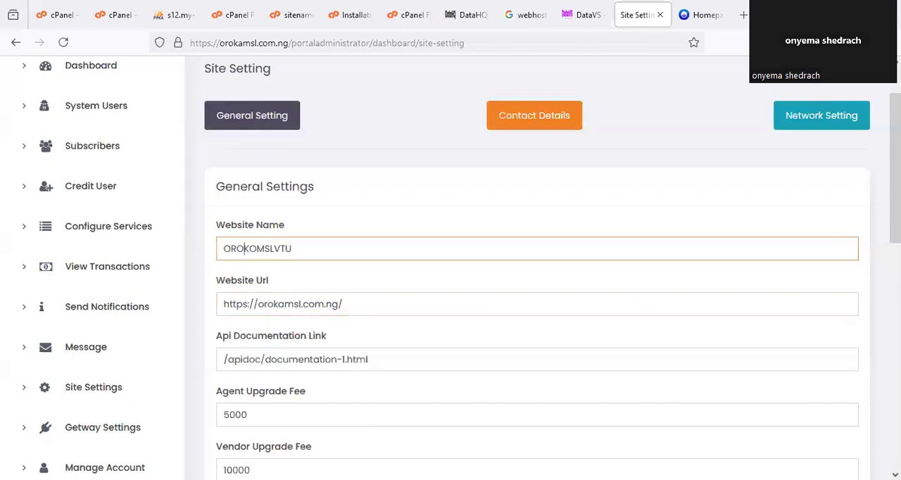
click(253, 248)
key(BackSpace)
text(A)
click(365, 235)
- Set the Agent Upgrade Fee to 2000 and the Vendor Upgrade Fee to 5000
scroll(330, 299, down, 4)
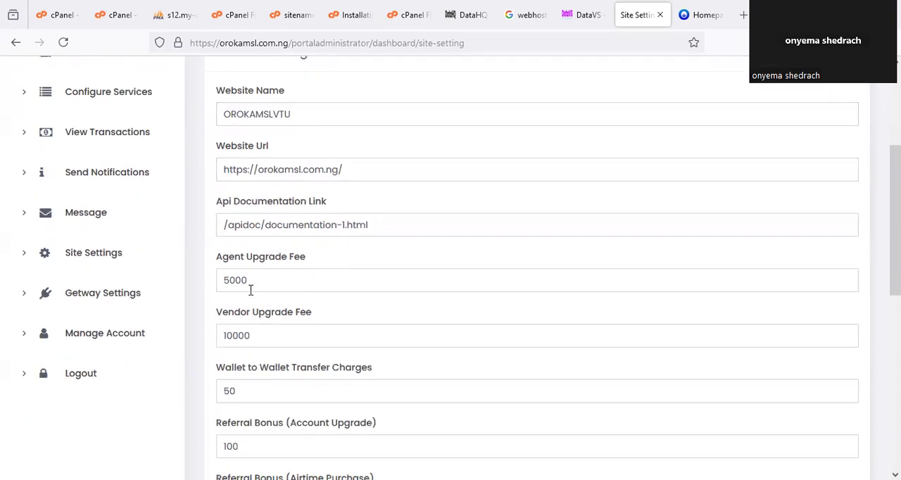
drag(252, 289, 217, 288)
text(2)
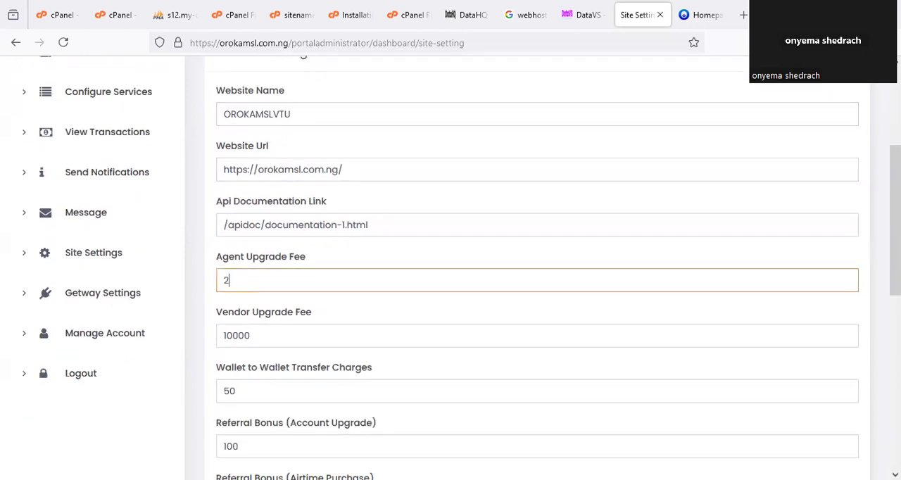
text(000)
key(Tab)
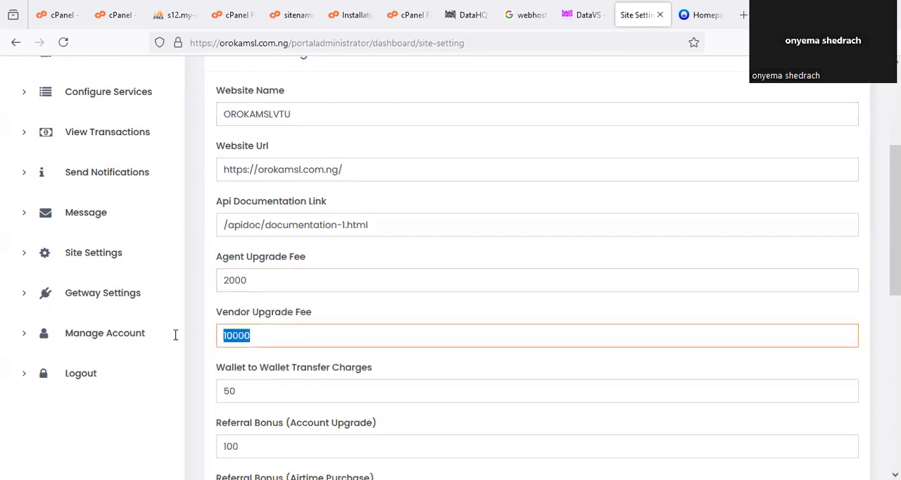
text(5000)
click(197, 325)
- Set the Wallet to Wallet Transfer Charges in the General Settings to 100
scroll(204, 328, down, 2)
scroll(226, 334, down, 4)
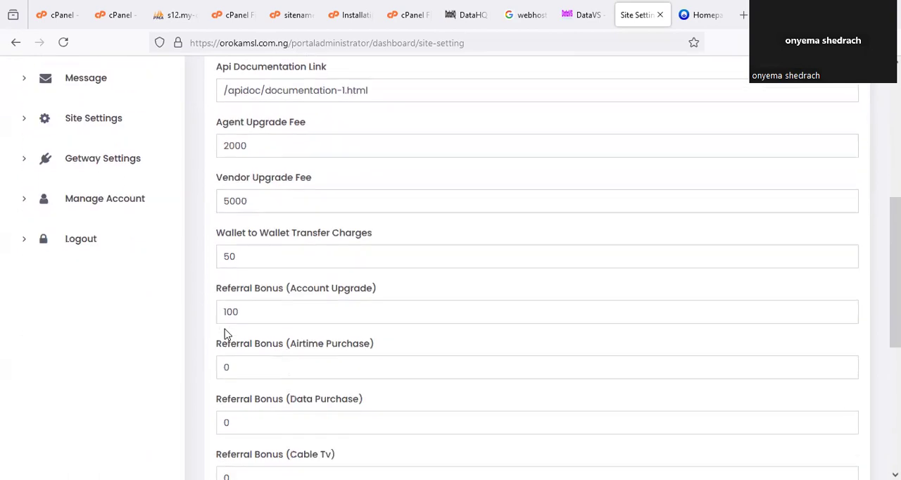
drag(251, 193, 225, 196)
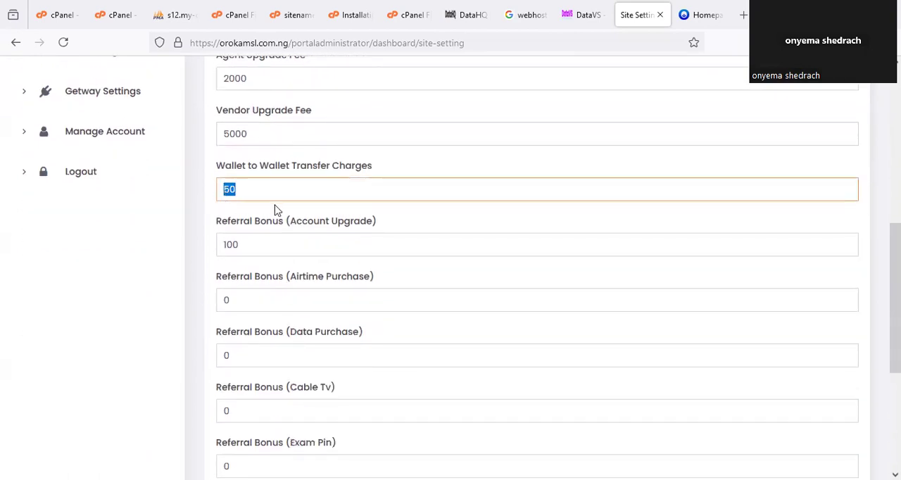
text(100)
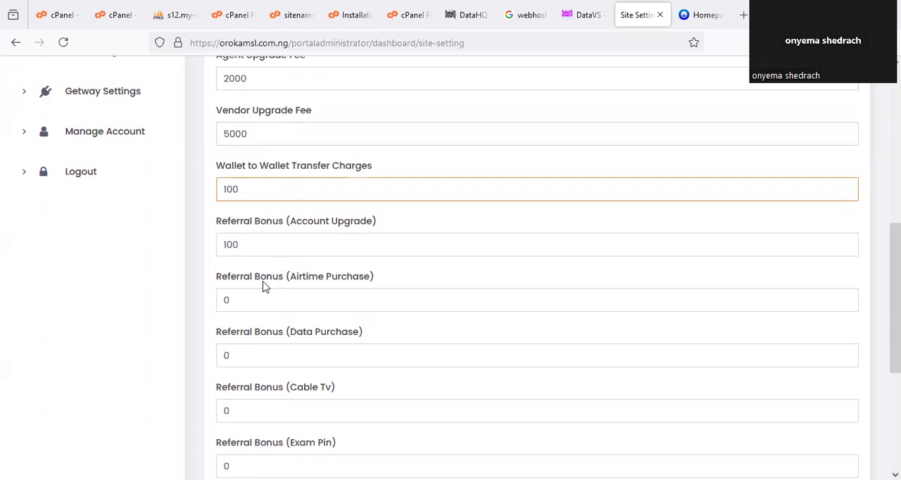
click(215, 276)
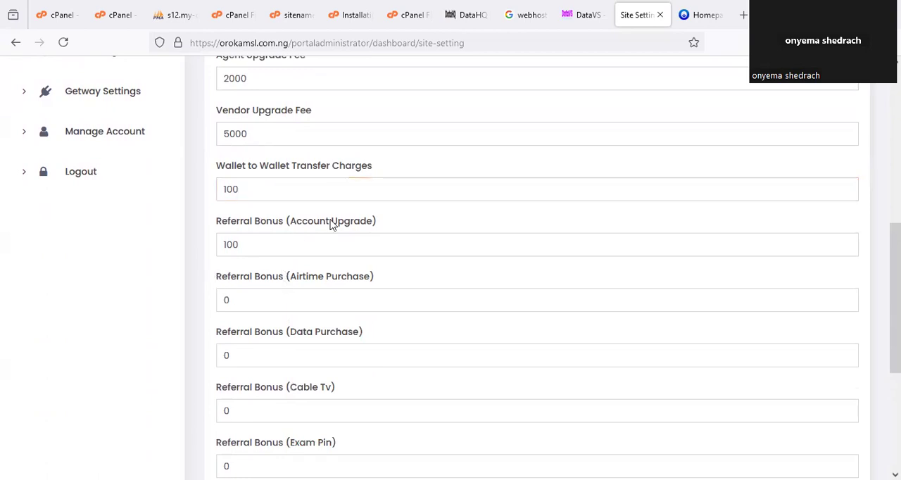
- Set the Referral Bonus for Account Upgrade to 500
click(258, 241)
text(0)
key(ctrl+a)
text(500)
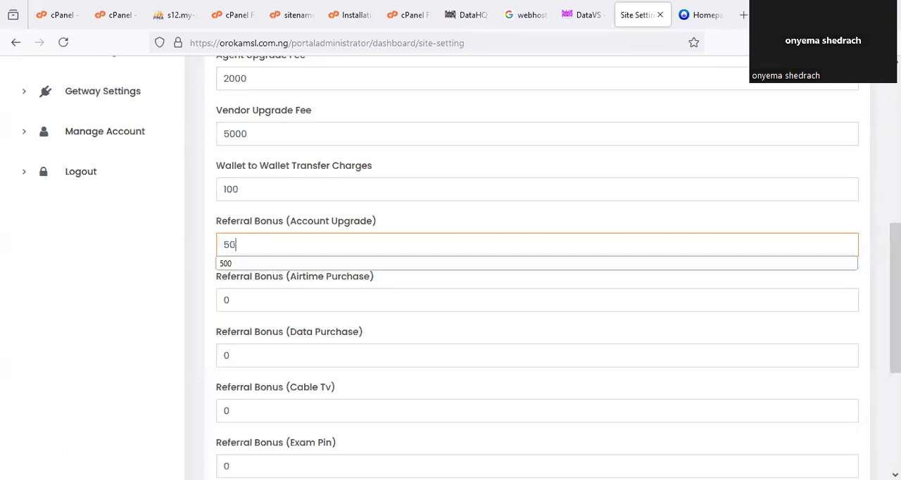
click(199, 347)
- Set the Referral Bonus for Airtime Purchase to 1 and for Data Purchase to 5
scroll(267, 326, down, 2)
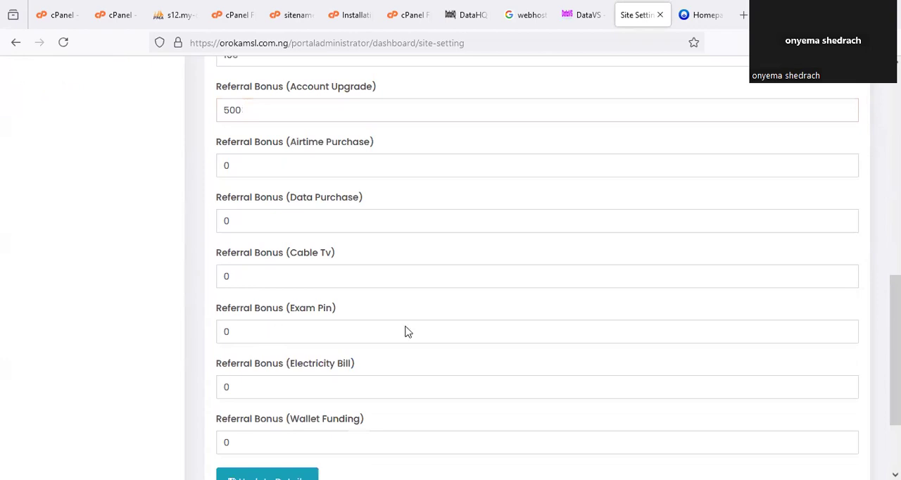
double_click(223, 166)
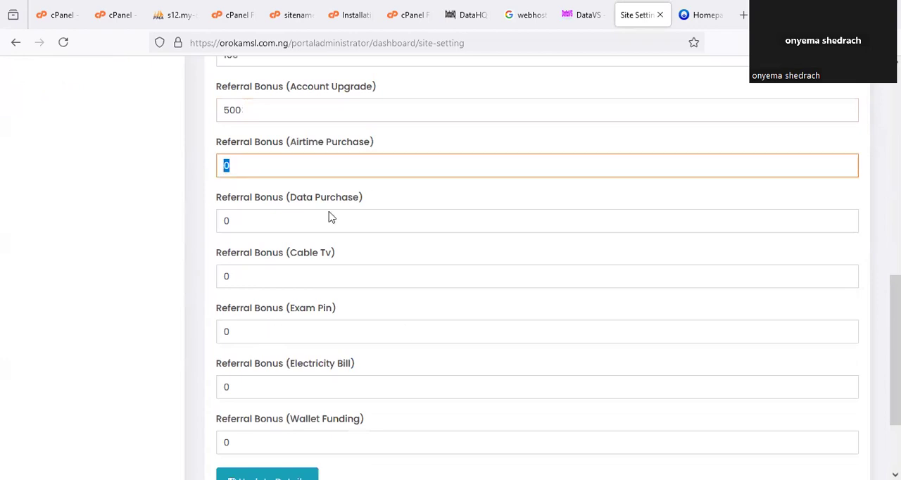
text(1)
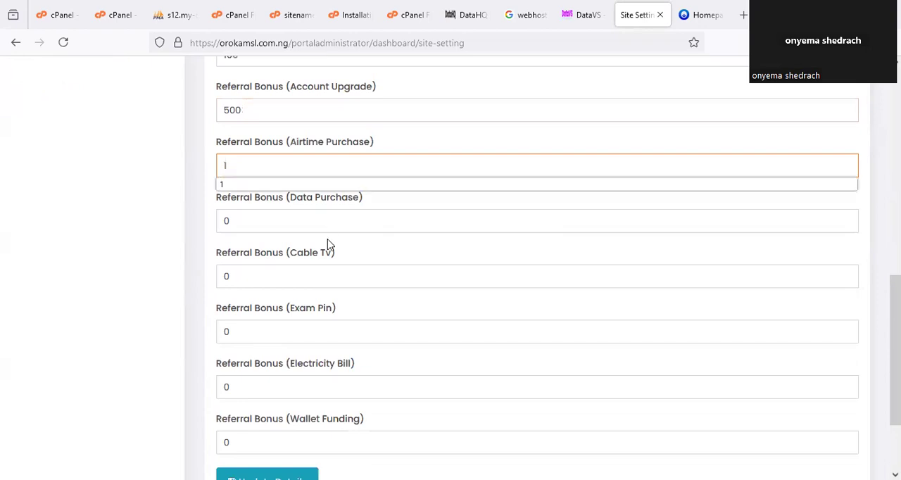
key(Tab)
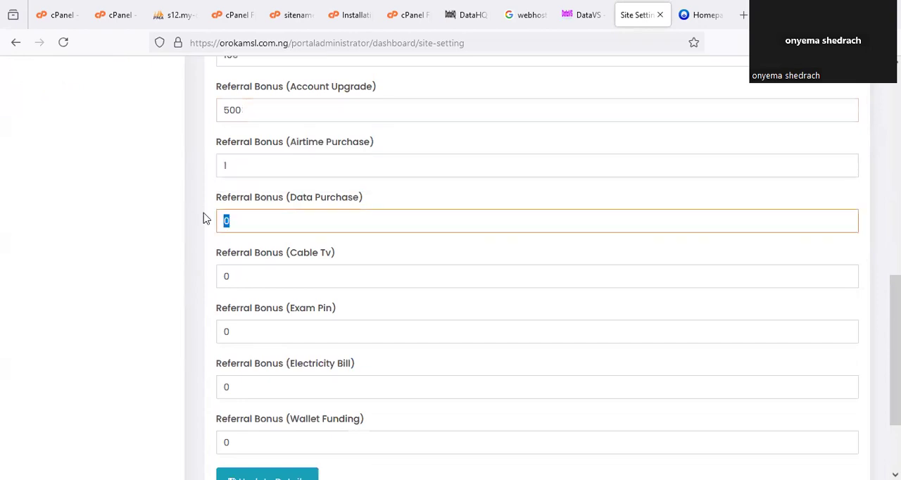
key(BackSpace)
text(5)
click(209, 263)
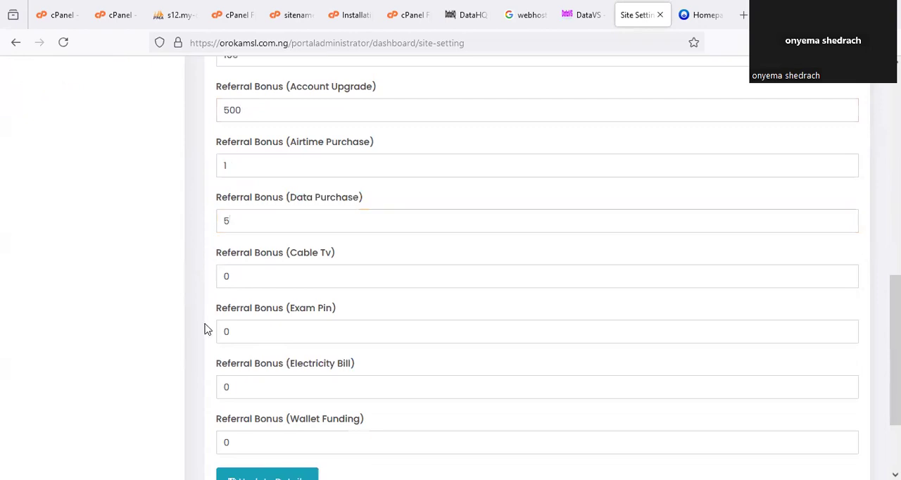
- Set the Referral Bonus for Cable Tv to 3 and save the updated general settings
drag(252, 283, 207, 283)
text(3)
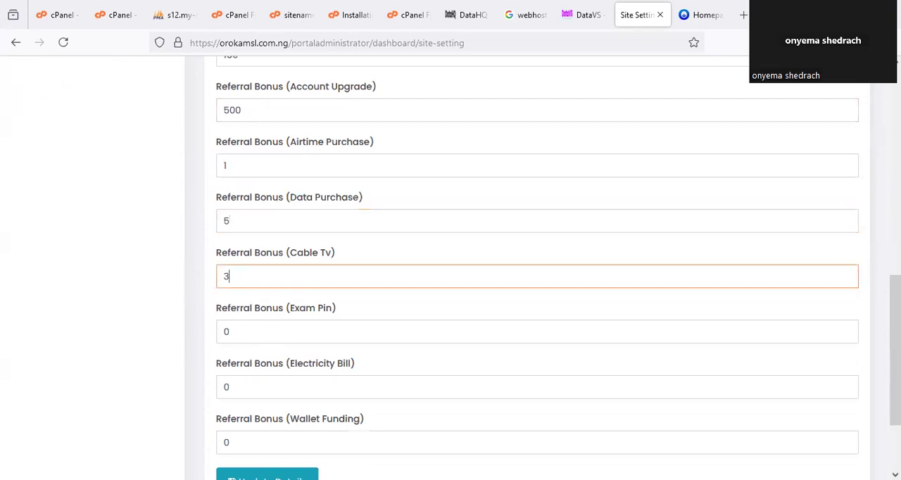
click(197, 340)
scroll(197, 340, down, 2)
scroll(197, 340, down, 1)
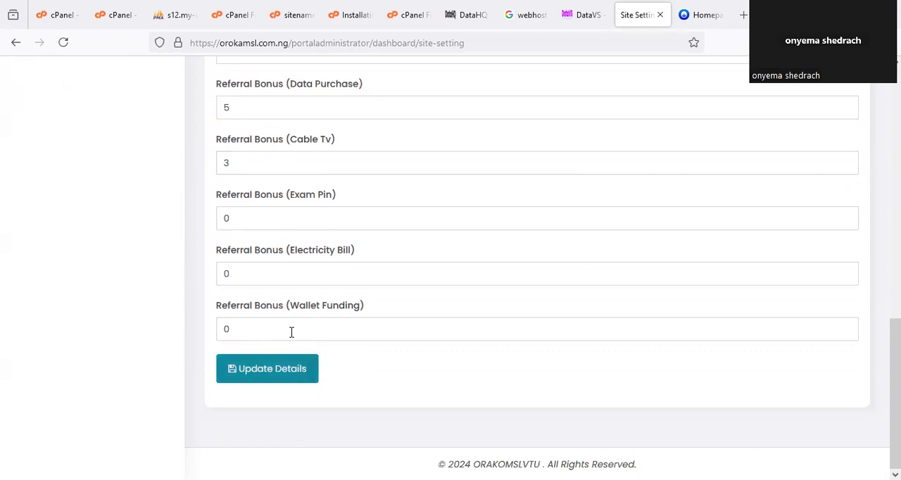
click(266, 369)
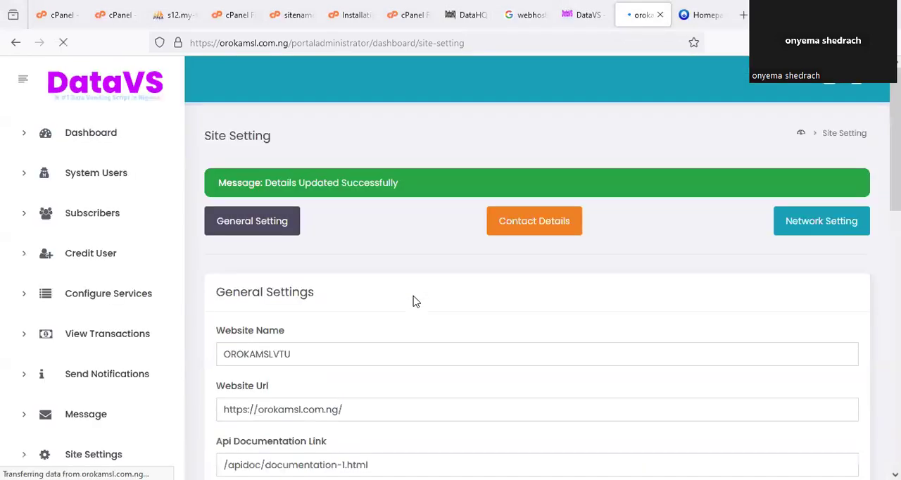
- Open the Contact Details settings and review the phone, email, WhatsApp, Instagram and Facebook fields, ticking each one on screen
scroll(413, 301, down, 2)
scroll(414, 301, down, 1)
scroll(413, 301, up, 2)
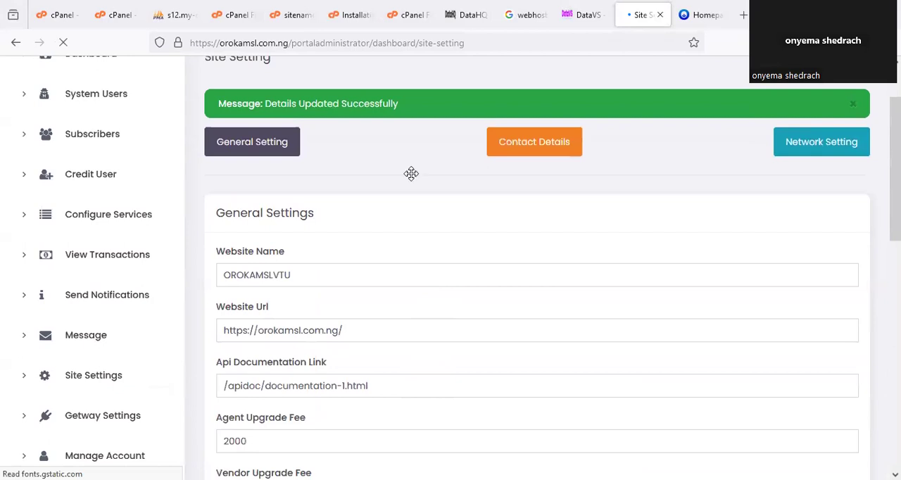
scroll(411, 173, up, 1)
click(540, 166)
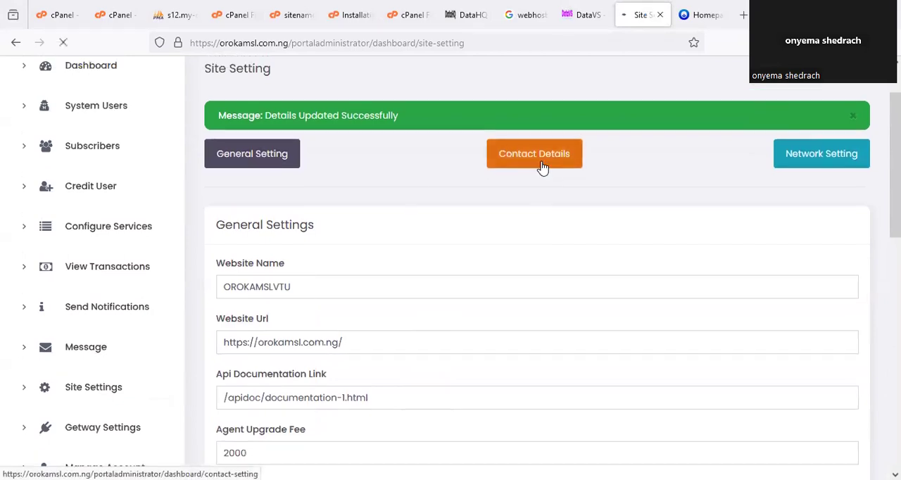
scroll(211, 279, down, 3)
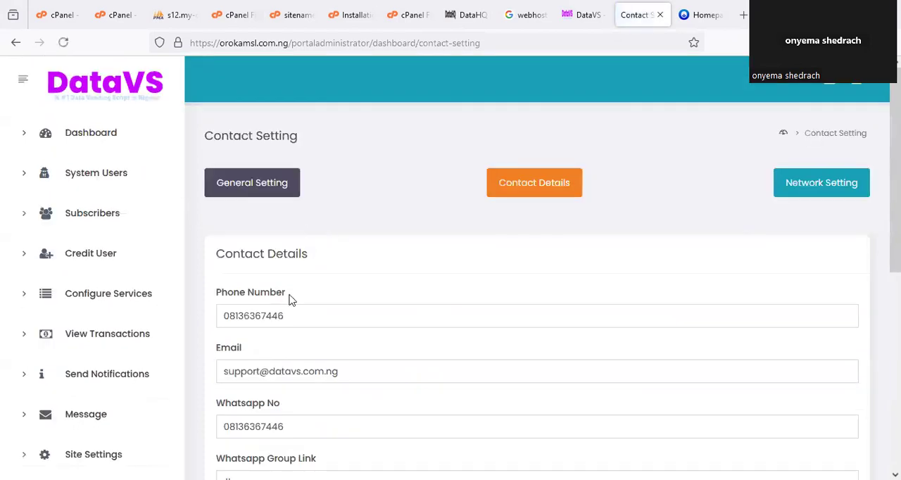
scroll(292, 299, down, 3)
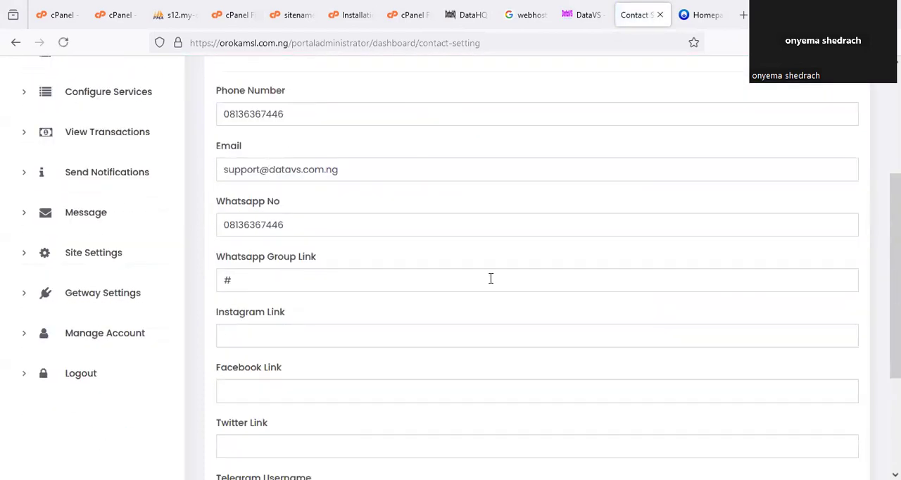
drag(387, 111, 434, 88)
drag(356, 174, 403, 144)
drag(366, 220, 406, 204)
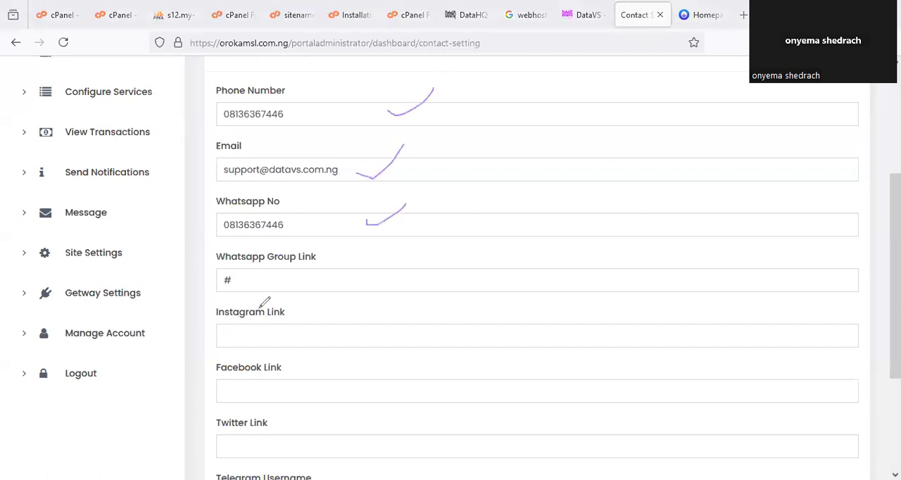
drag(321, 284, 365, 273)
drag(373, 305, 321, 366)
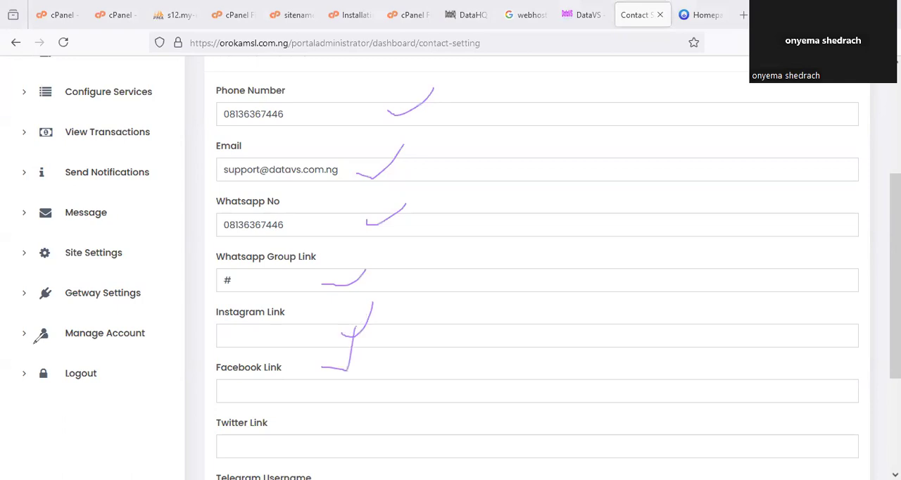
- Switch to the subscriber app's home page, open its Contact page and circle the listed contact channels
click(684, 17)
scroll(717, 345, down, 3)
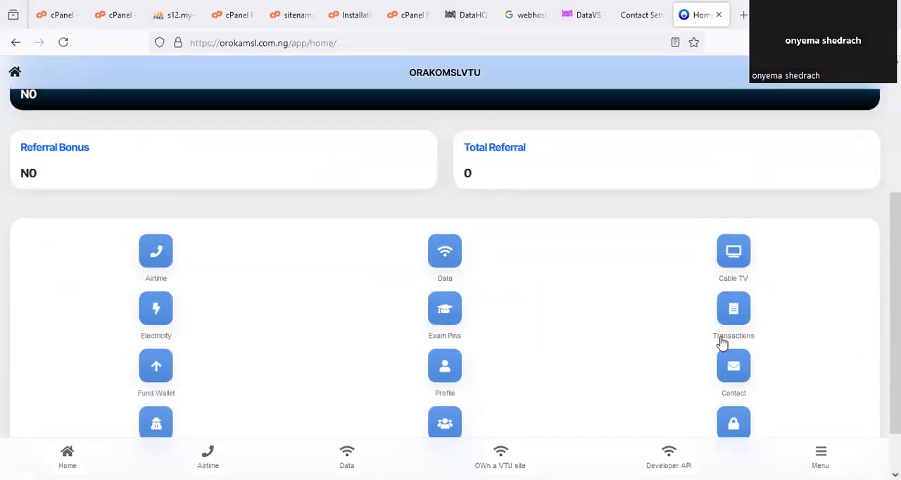
scroll(722, 341, down, 1)
click(730, 317)
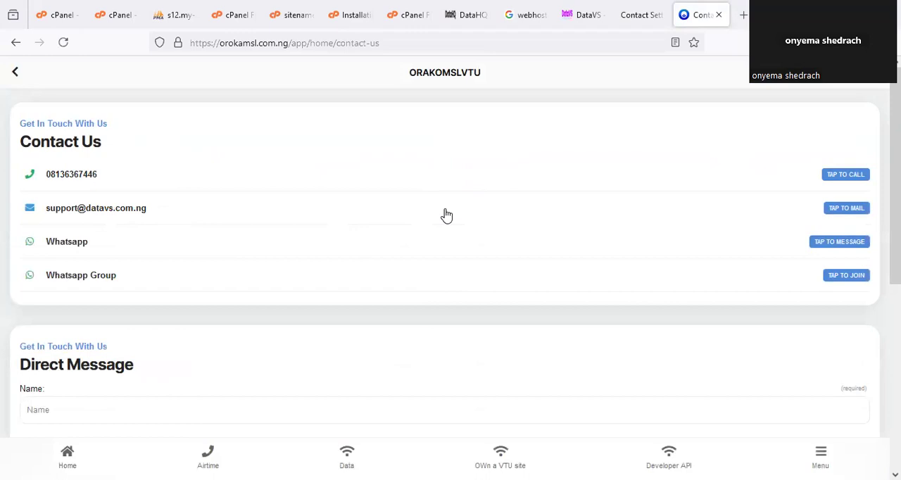
drag(72, 162, 124, 197)
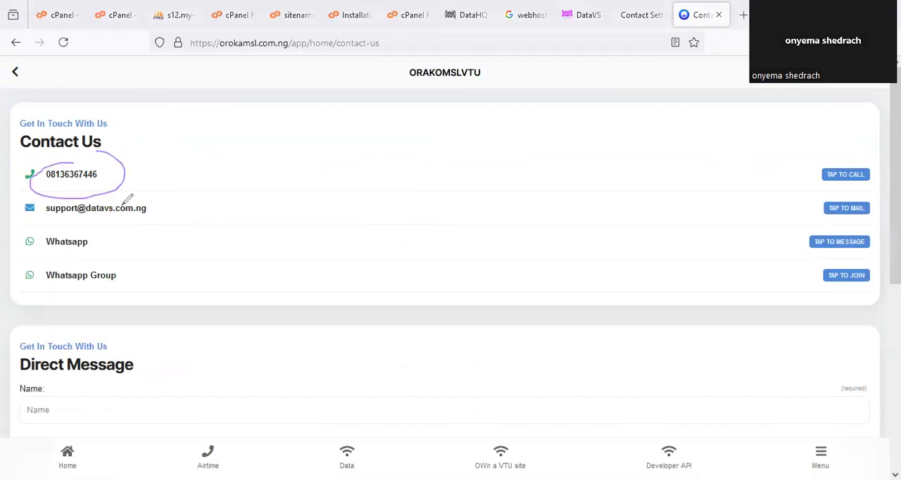
mouse_move(63, 214)
mouse_down()
mouse_move(154, 209)
mouse_move(131, 211)
mouse_up()
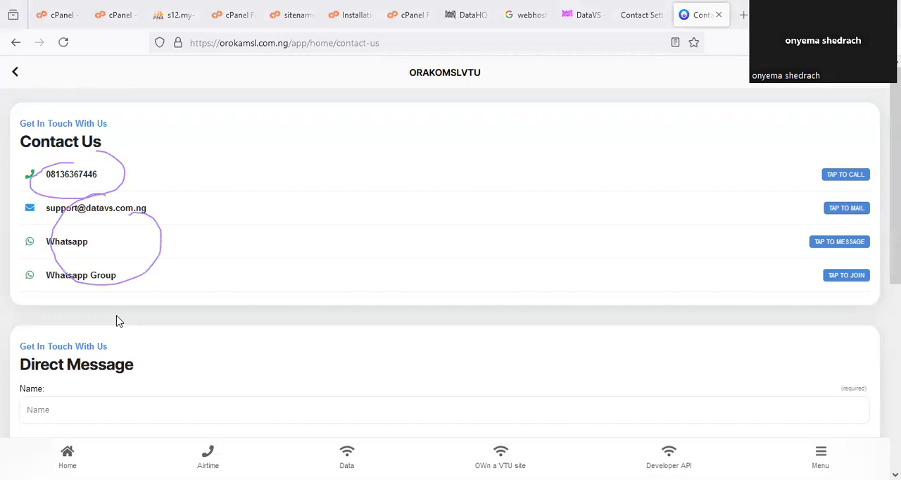
- Return to the admin Contact Details form and check the Whatsapp Group Link field without changing it
click(633, 14)
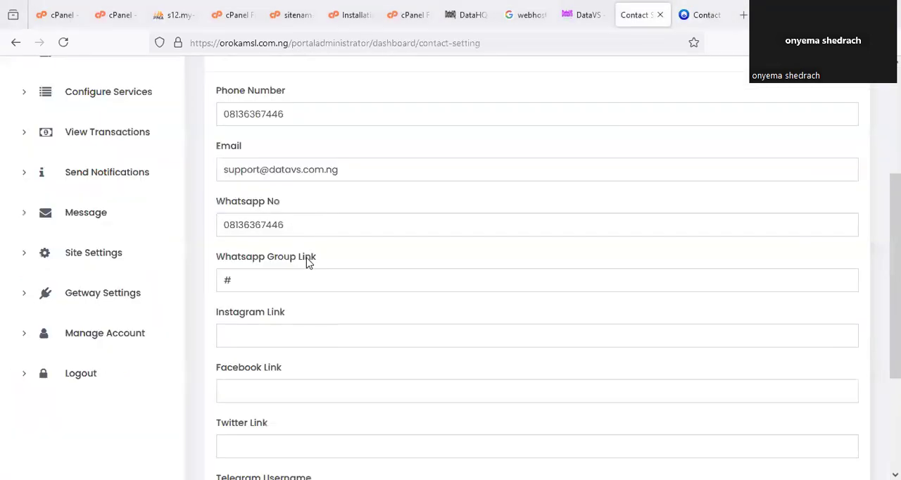
scroll(306, 262, up, 2)
double_click(211, 346)
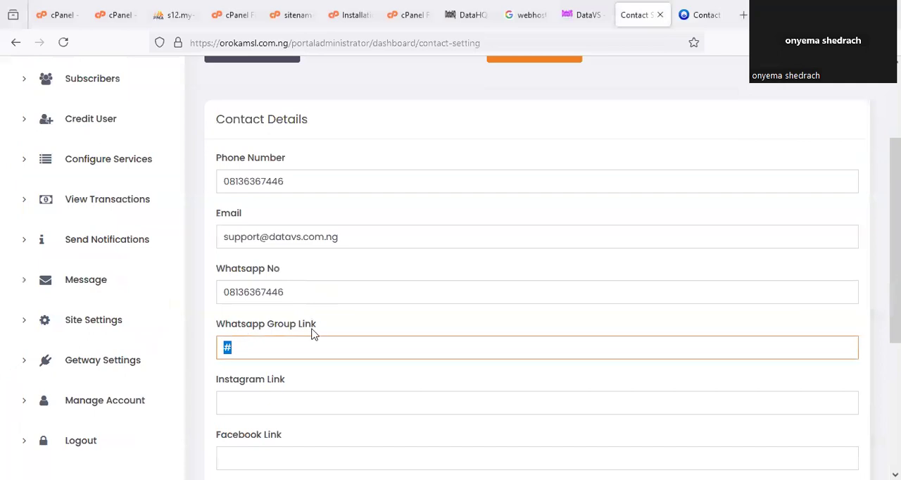
click(430, 304)
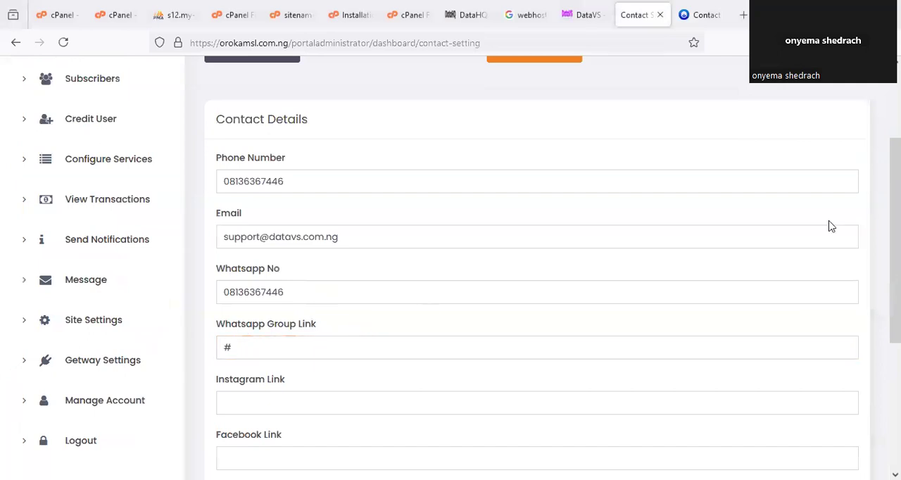
scroll(827, 222, up, 2)
scroll(161, 237, down, 1)
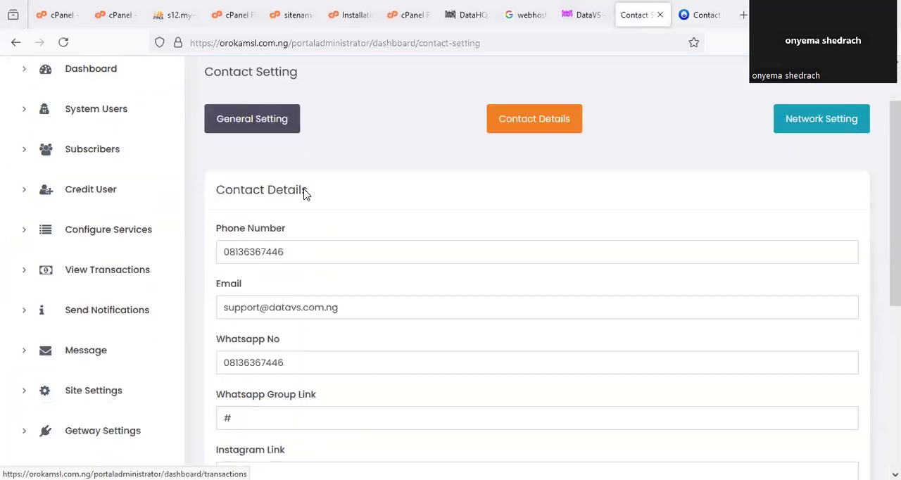
- Switch to the installation instructions file and underline the parts of step 12 about apiconfigs and the Monnify credentials
click(350, 15)
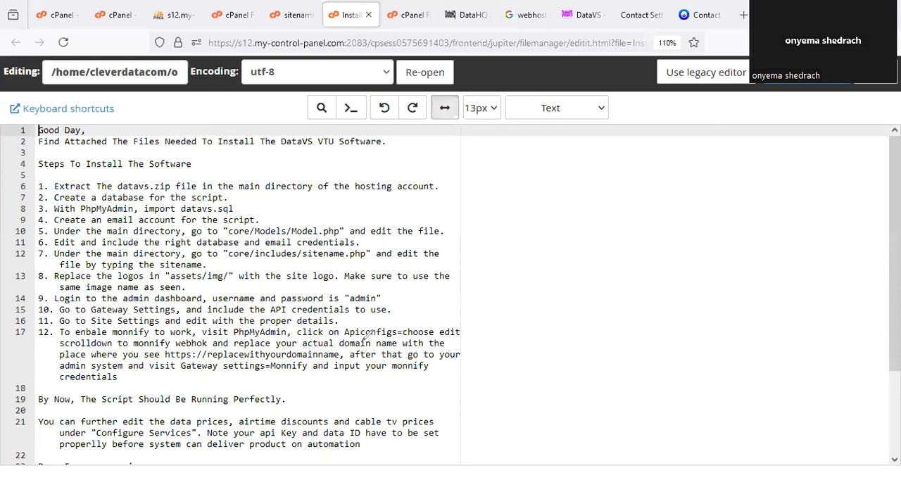
drag(352, 341, 446, 342)
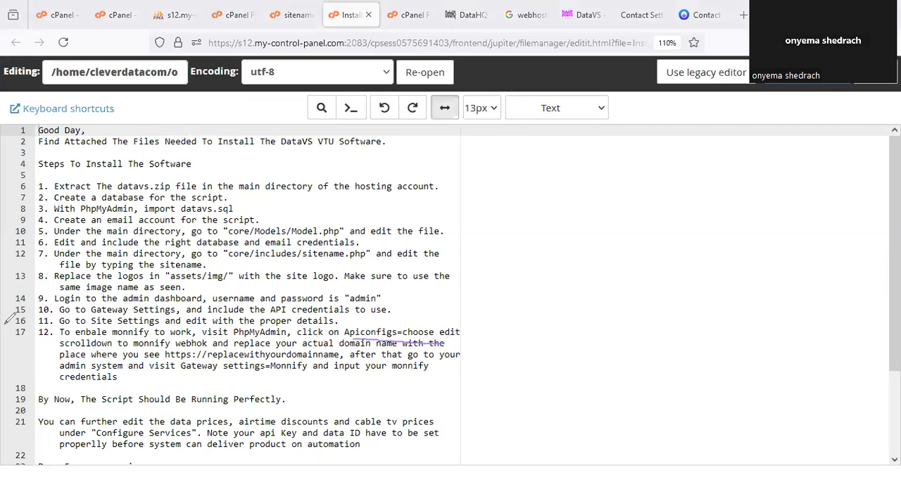
drag(281, 364, 461, 373)
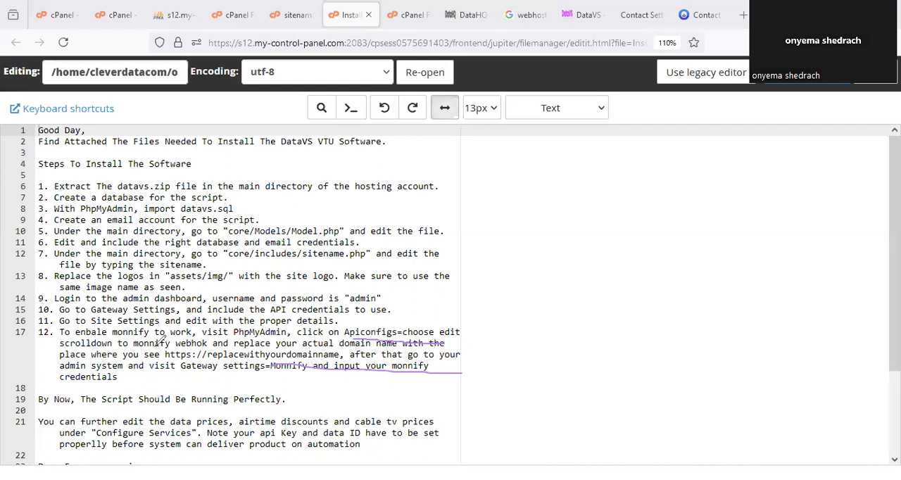
- Switch to the subscriber app, return to its home page and mark the bank account name, number and bank details
click(700, 15)
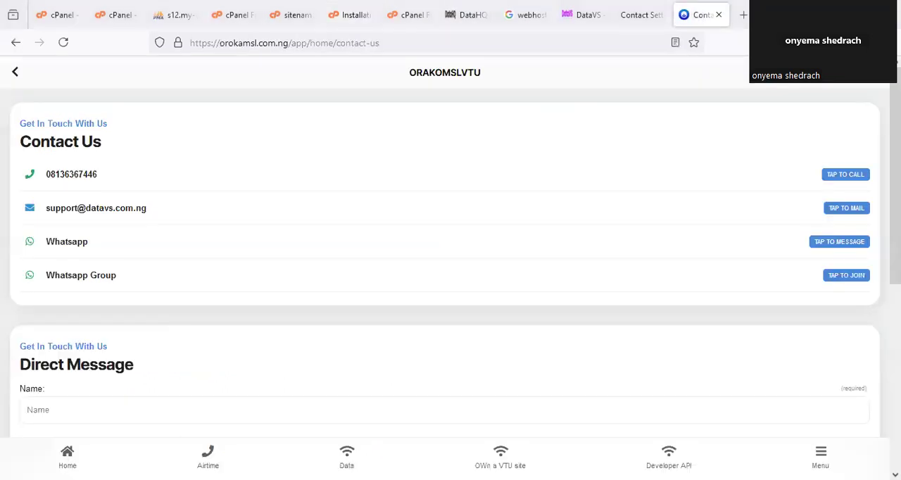
click(67, 456)
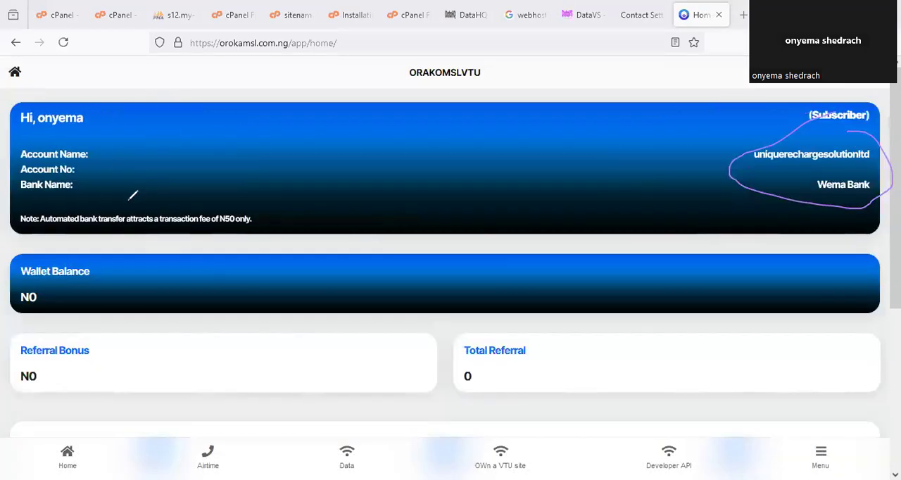
mouse_move(78, 150)
mouse_down()
mouse_move(70, 221)
mouse_move(120, 171)
mouse_move(104, 168)
mouse_up()
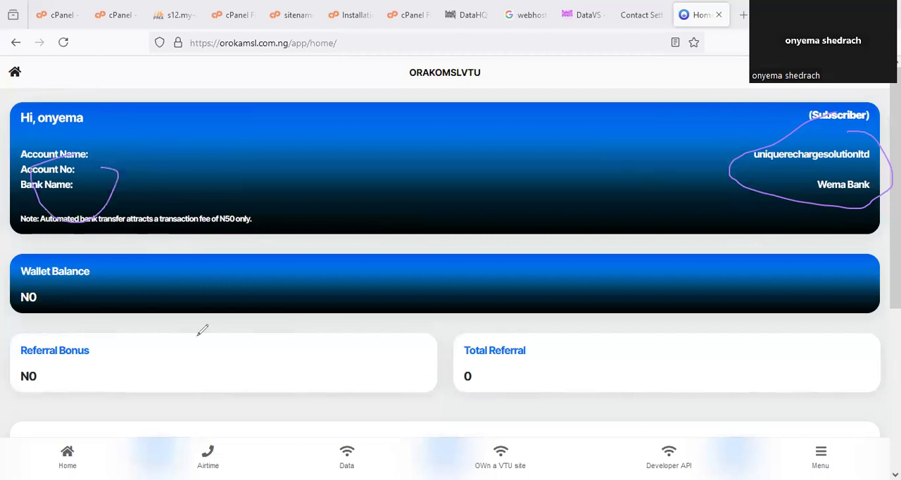
- Switch to phpMyAdmin, open the apiconfigs table of cleverdatacom_userdb, and circle the table name and its row's Edit option
click(182, 15)
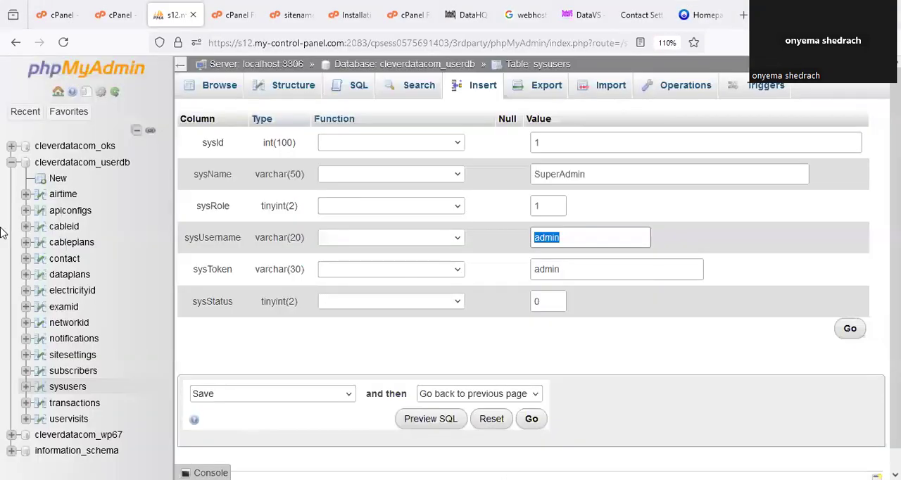
click(82, 214)
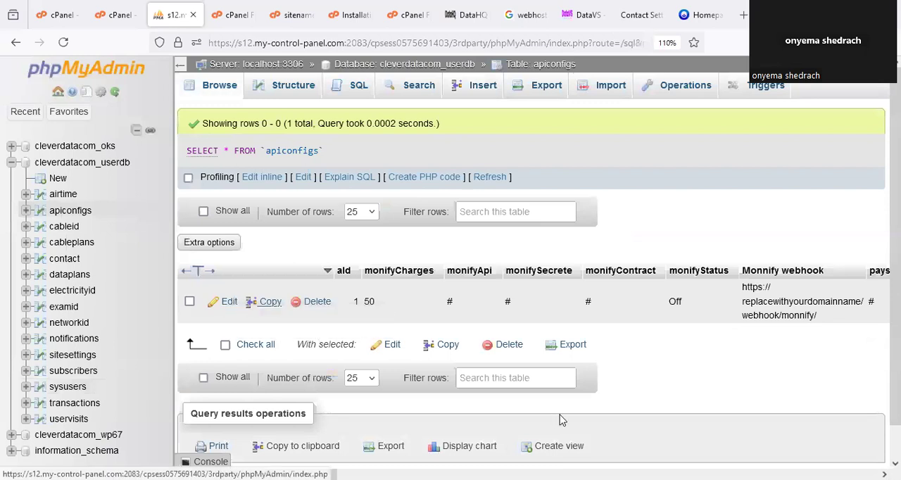
mouse_move(243, 284)
mouse_down()
mouse_move(235, 314)
mouse_move(246, 289)
mouse_up()
mouse_move(77, 196)
mouse_down()
mouse_move(62, 196)
mouse_move(71, 219)
mouse_move(76, 192)
mouse_up()
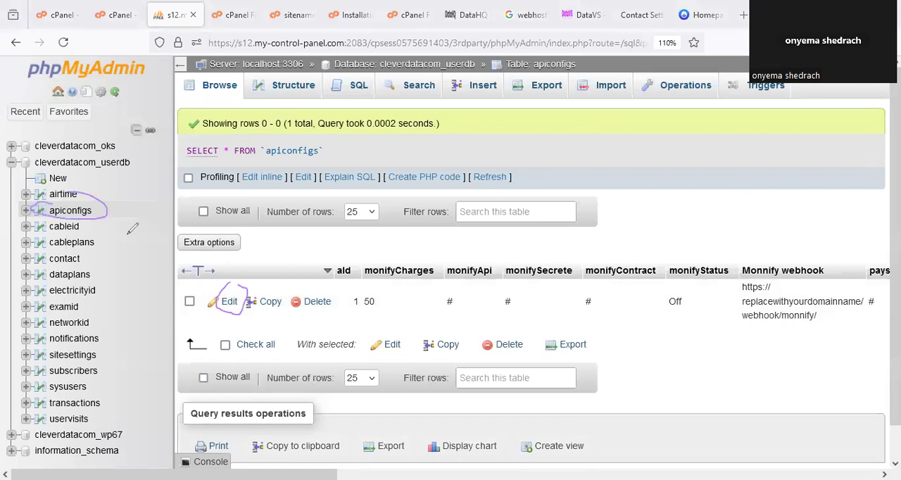
- Edit the apiconfigs row and replace the placeholder domain in the Monnify webhook URL with orokamsl.com.ng
click(233, 306)
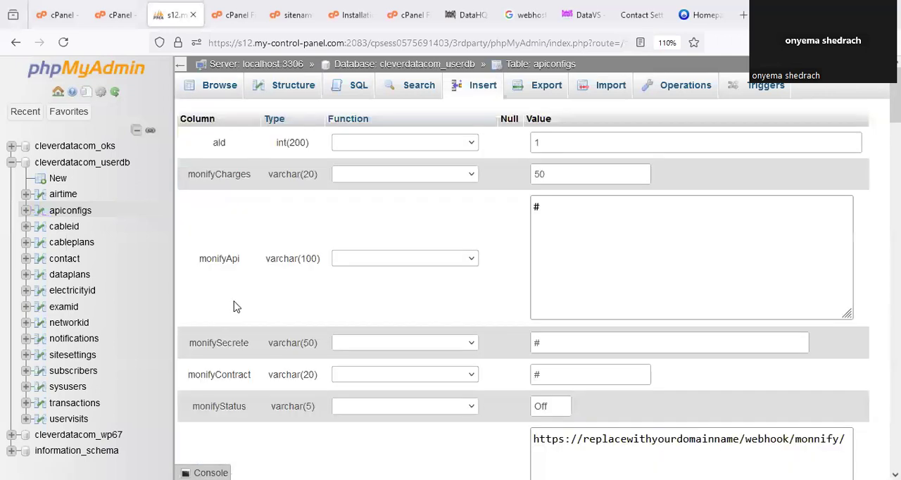
scroll(746, 237, down, 5)
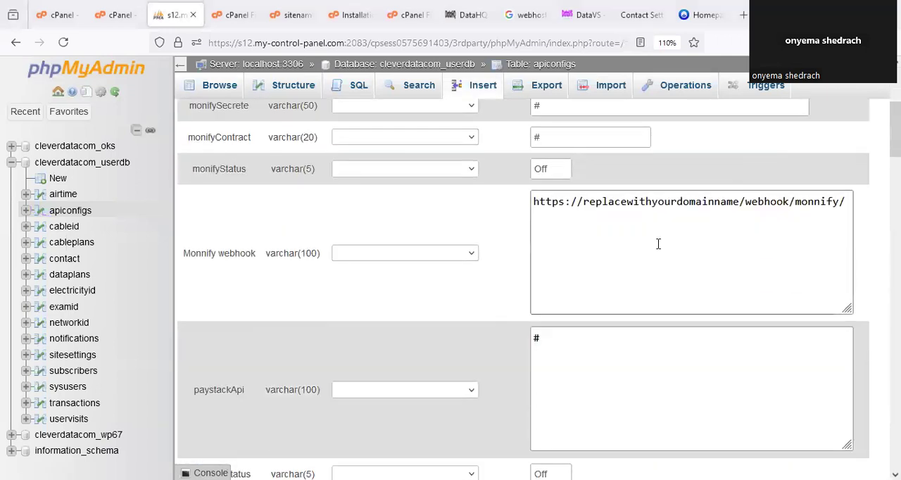
scroll(733, 127, down, 2)
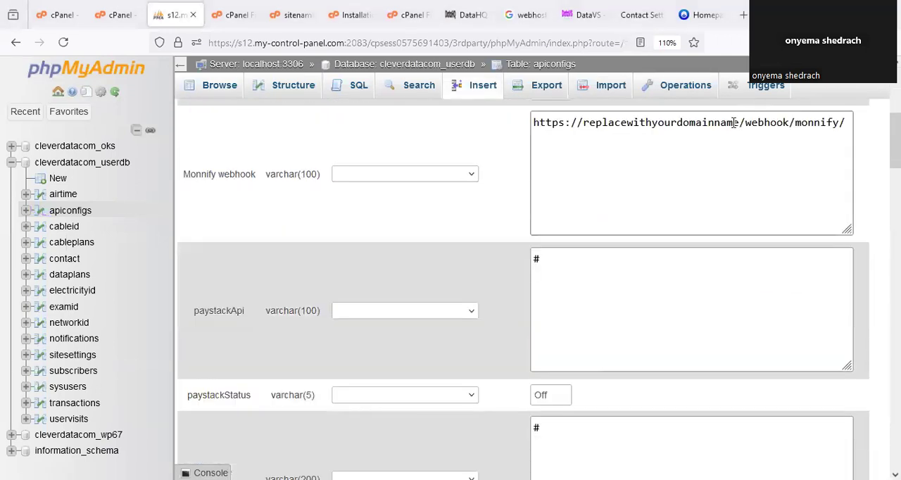
drag(736, 123, 497, 124)
click(583, 122)
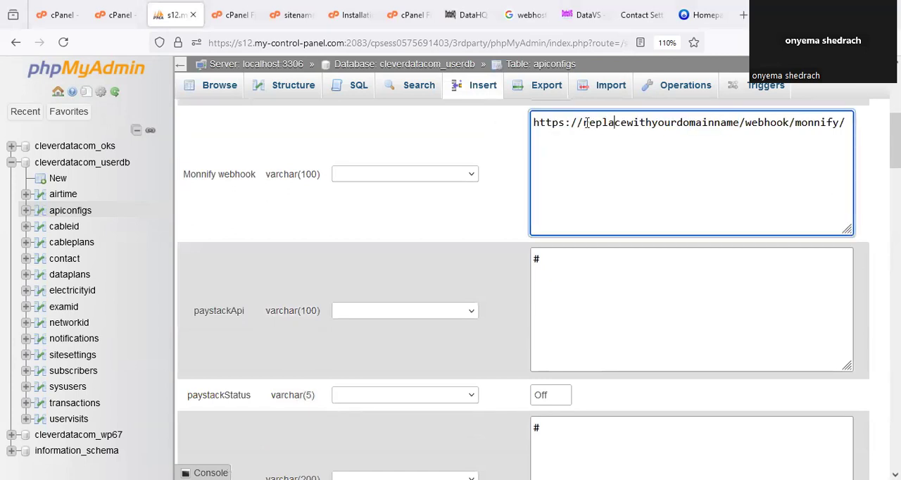
drag(583, 122, 738, 123)
text(oro)
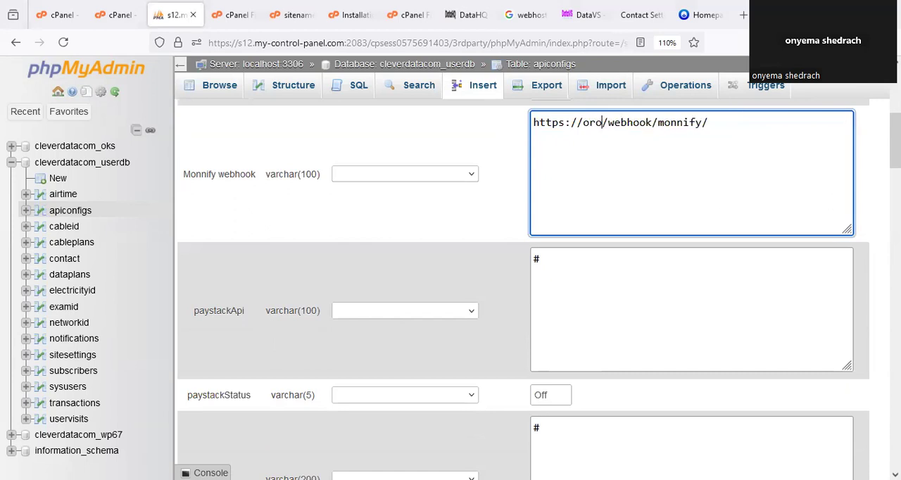
text(kam)
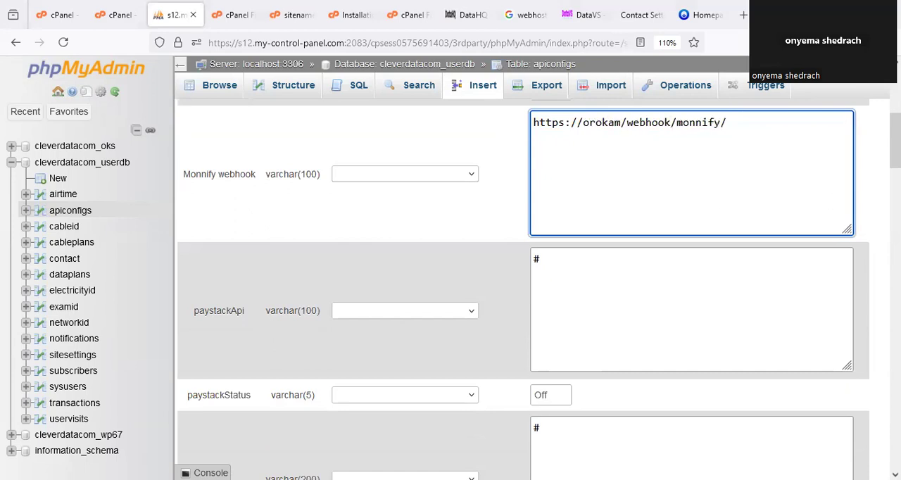
text(s)
text(l.com.)
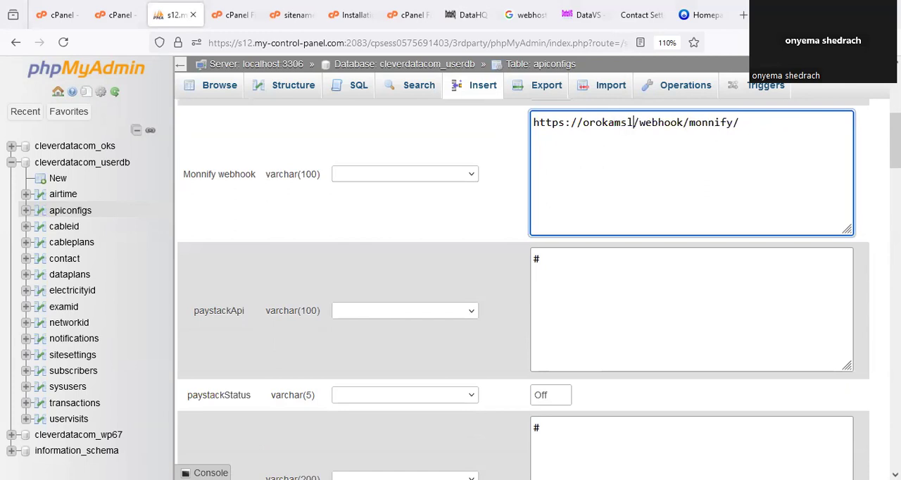
text(ng)
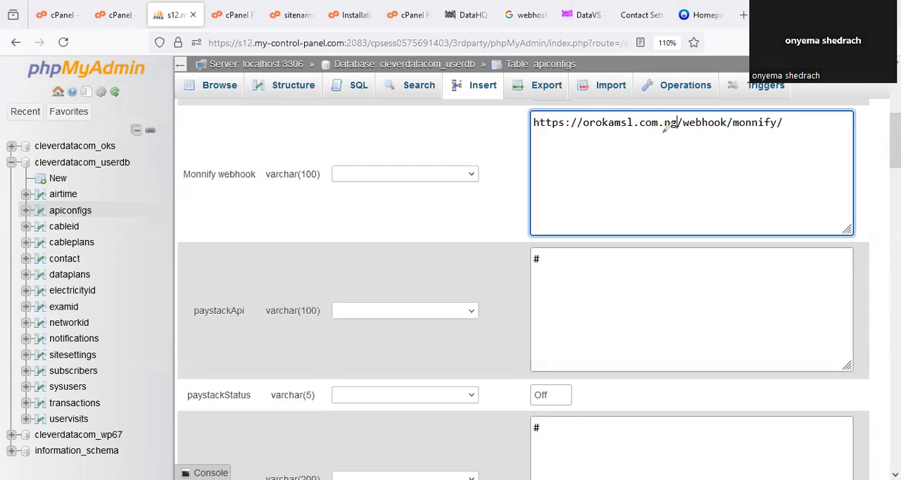
- Circle the Monnify webhook URL containing orokamsl.com.ng and save the edited apiconfigs row
mouse_move(627, 80)
mouse_down()
mouse_move(515, 98)
mouse_move(524, 138)
mouse_up()
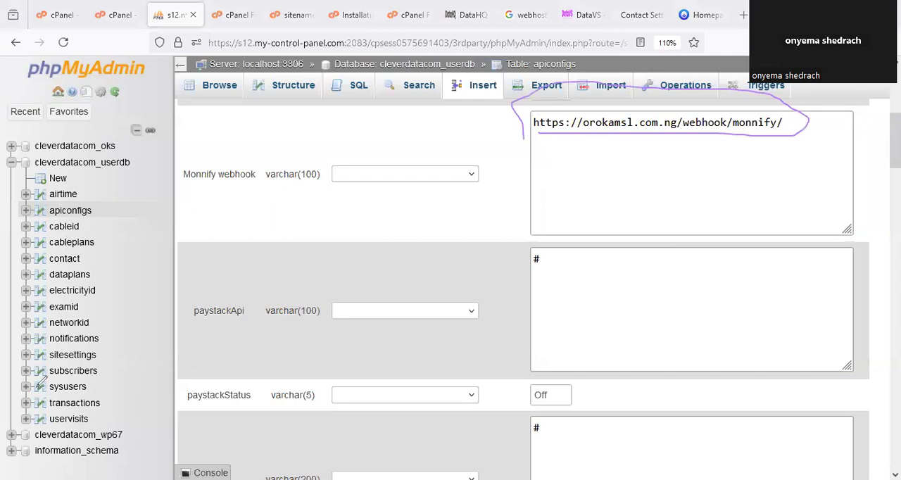
click(557, 203)
scroll(697, 281, down, 10)
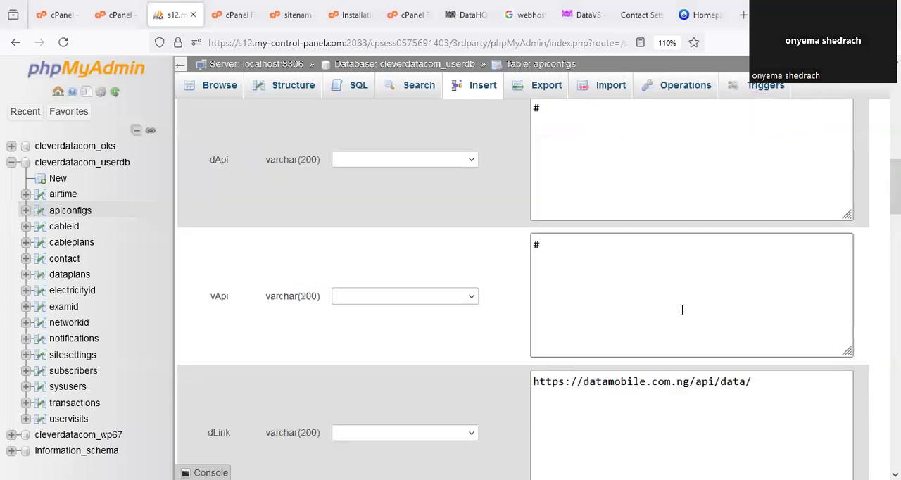
scroll(682, 310, up, 2)
scroll(683, 307, down, 2)
scroll(683, 307, up, 1)
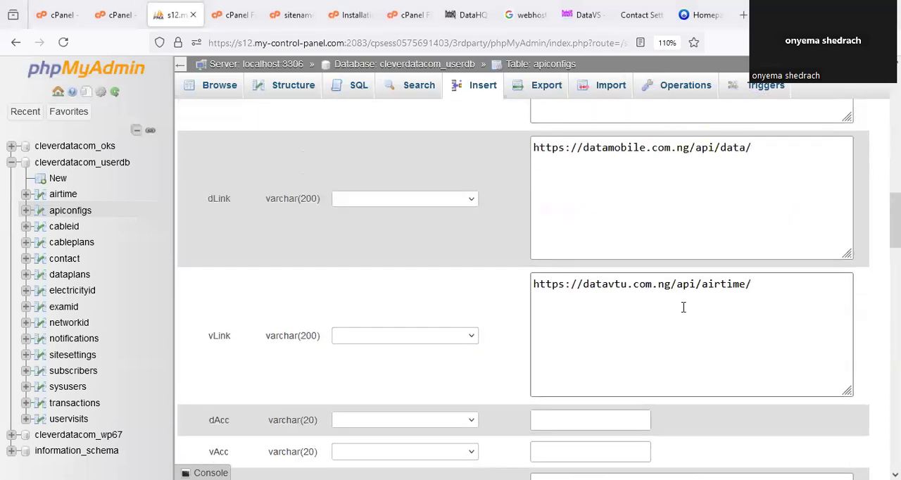
scroll(683, 308, down, 10)
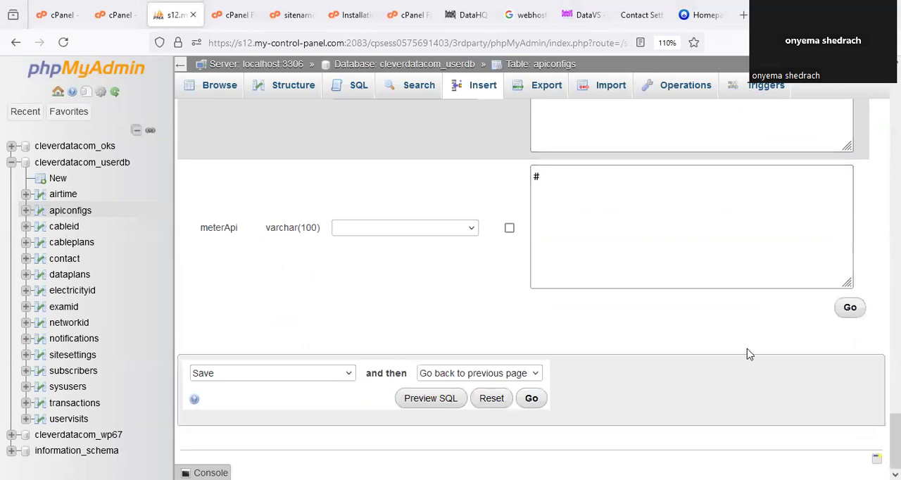
click(851, 311)
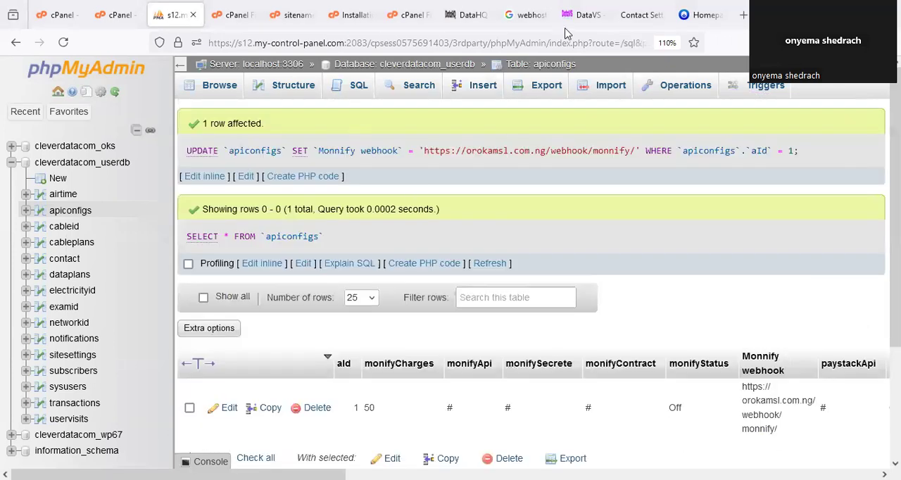
- Switch to the installation instructions file and underline step 10 about Gateway Settings and the API credentials
click(351, 15)
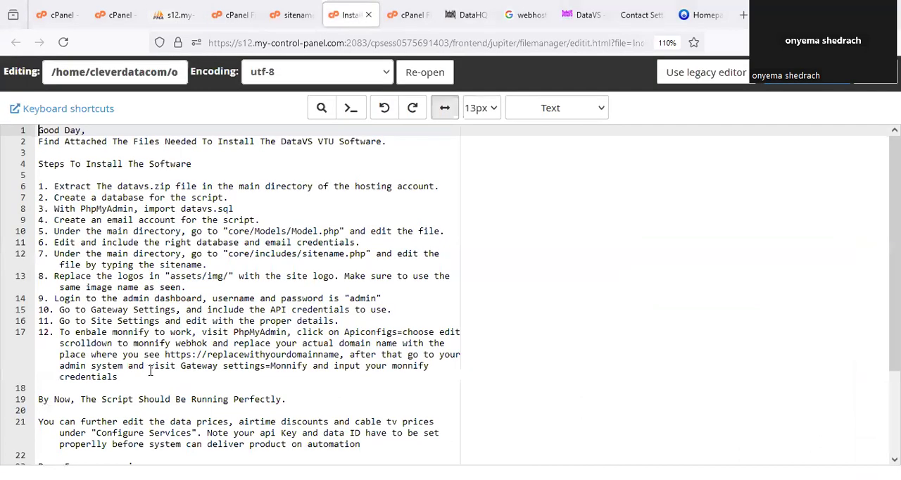
scroll(160, 377, down, 3)
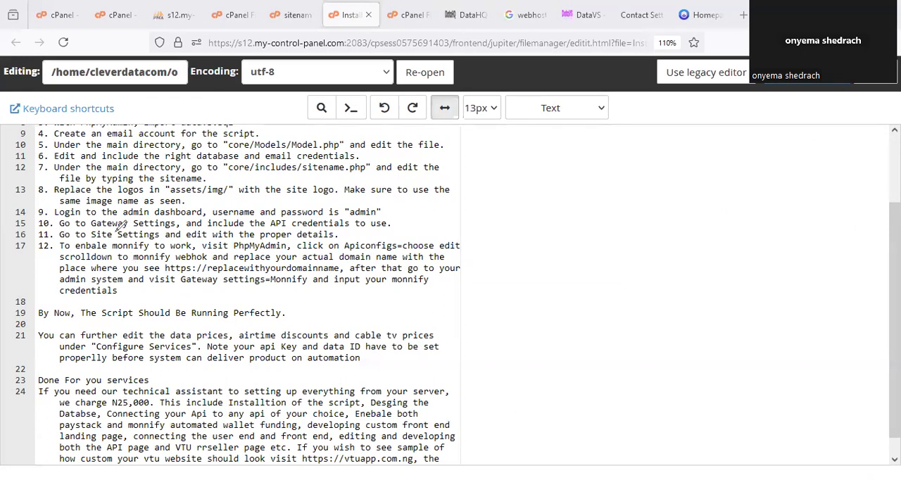
drag(69, 229, 394, 225)
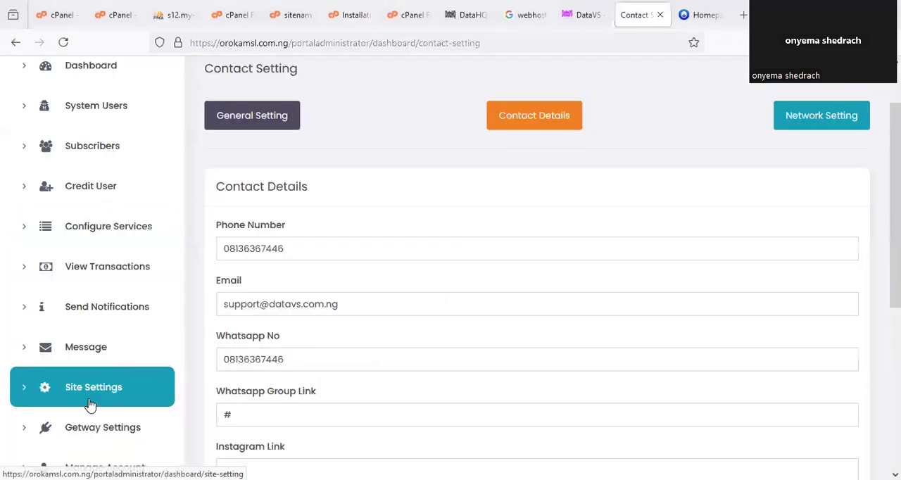
- Switch to the admin portal, open Getway Settings and look through the data, VTU, cable, electricity and exam API fields
scroll(99, 366, down, 3)
click(128, 297)
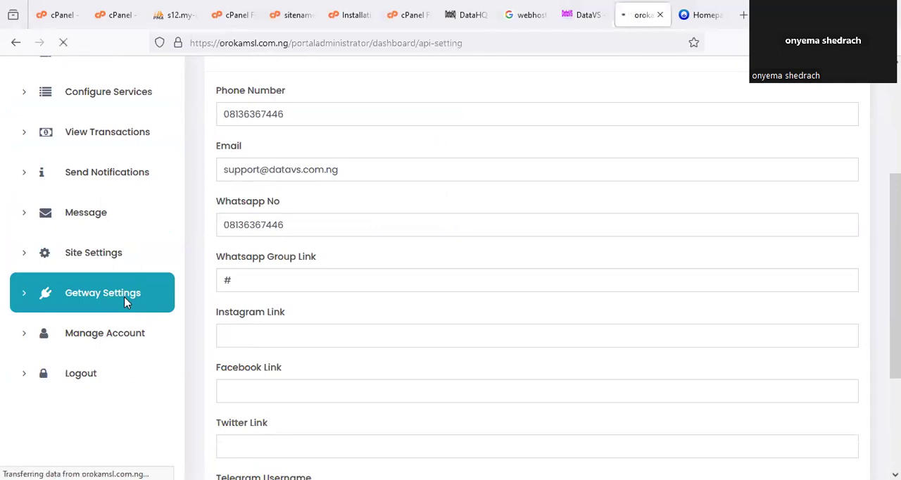
scroll(402, 278, down, 2)
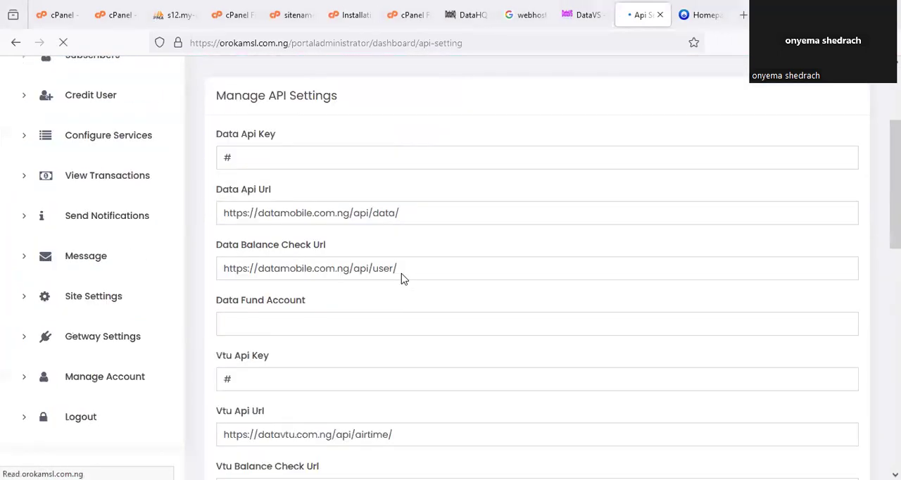
scroll(402, 278, down, 1)
scroll(318, 316, down, 2)
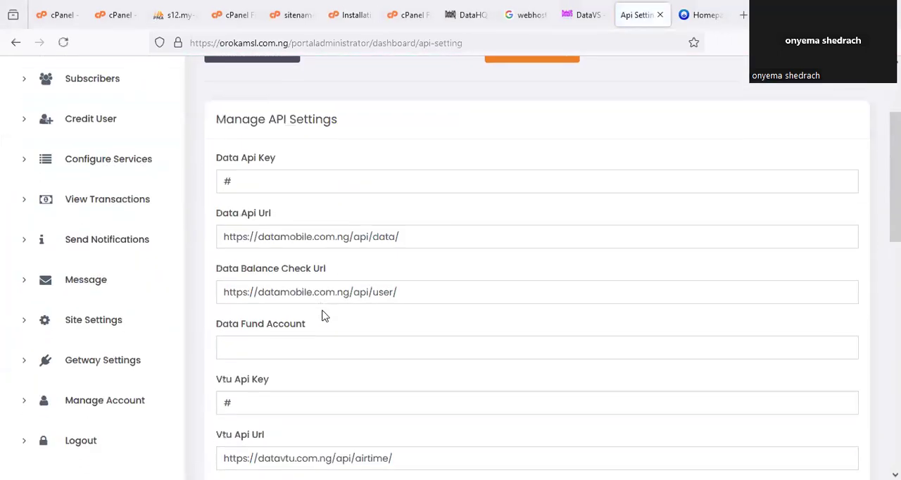
scroll(324, 316, down, 5)
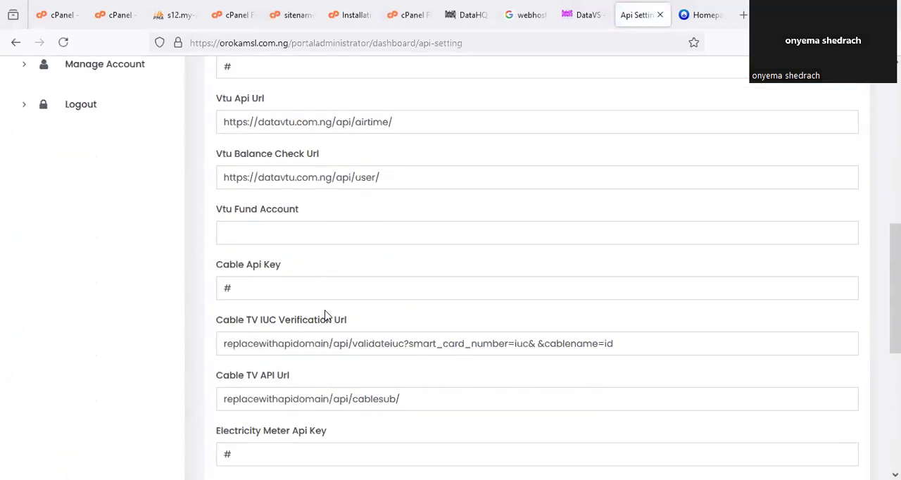
scroll(325, 316, down, 3)
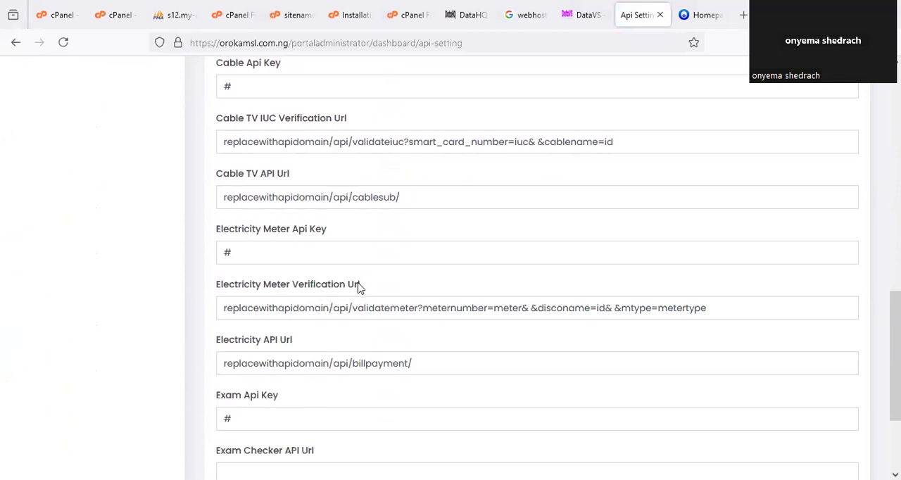
scroll(358, 287, up, 8)
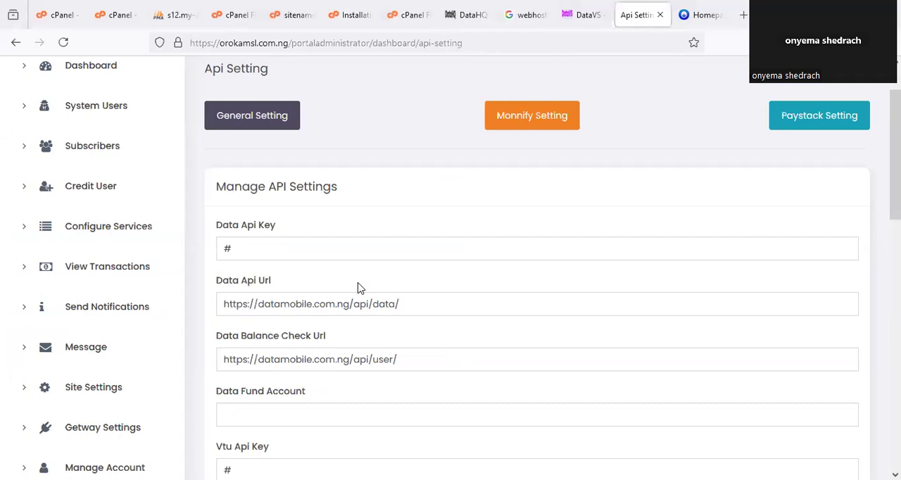
- Switch to the DataHQ website and look through its landing page, including the services, data pricing and contact sections
click(468, 15)
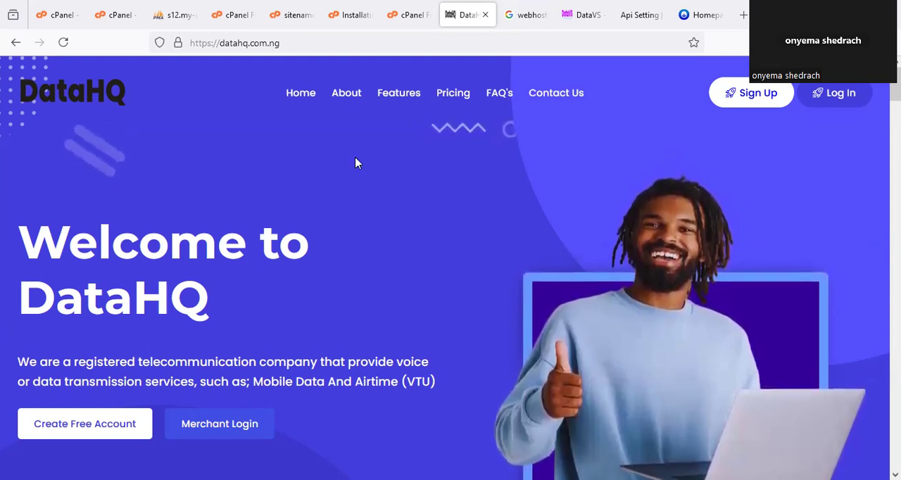
scroll(353, 296, down, 20)
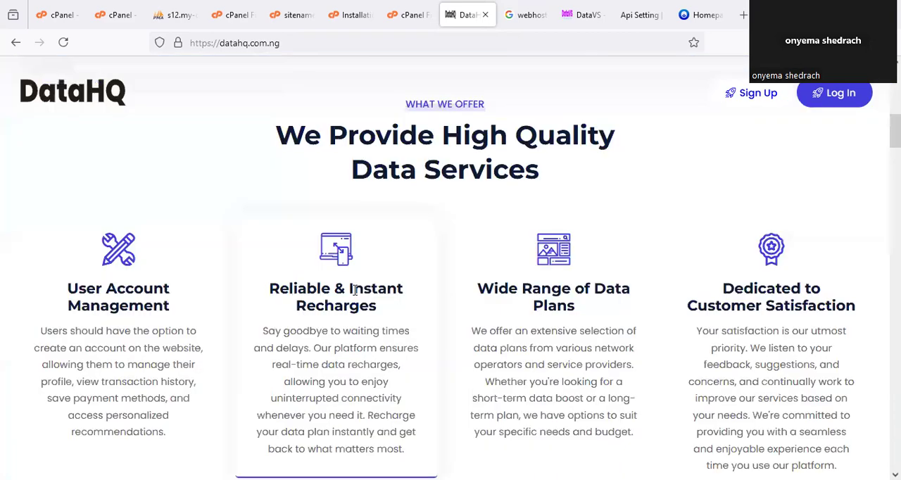
scroll(387, 268, down, 8)
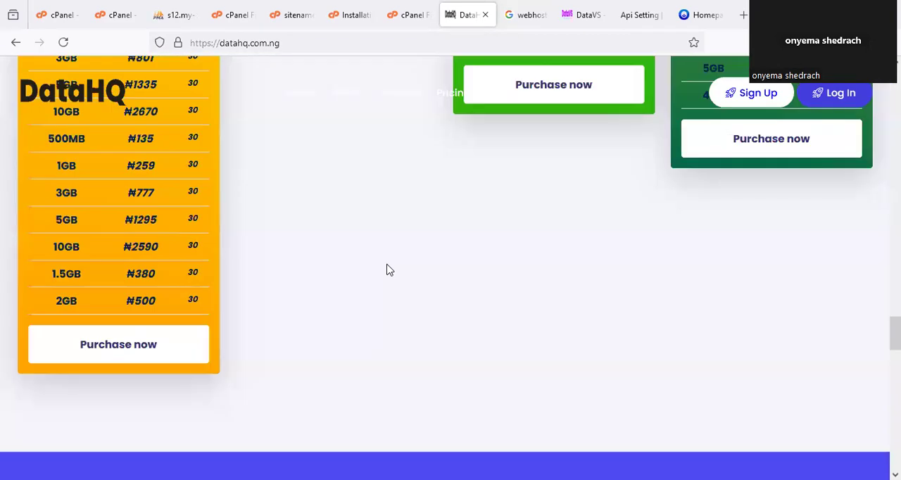
scroll(387, 268, up, 7)
scroll(387, 266, down, 15)
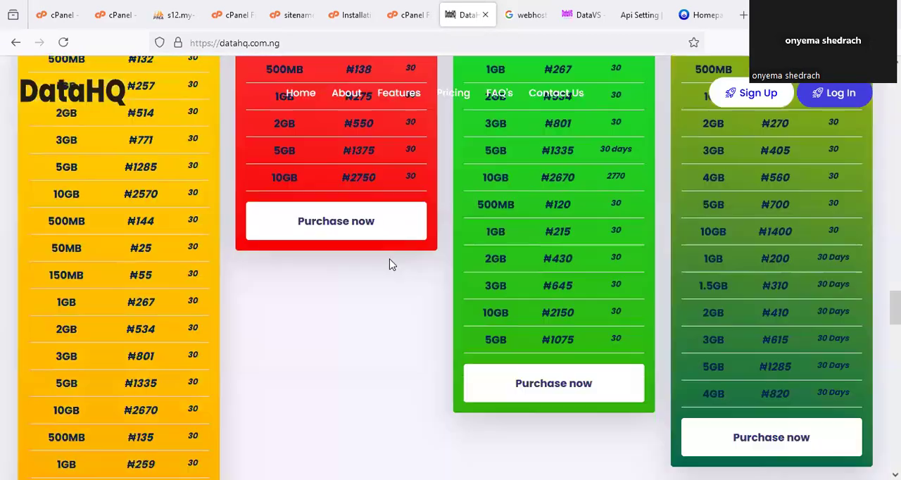
scroll(392, 260, up, 15)
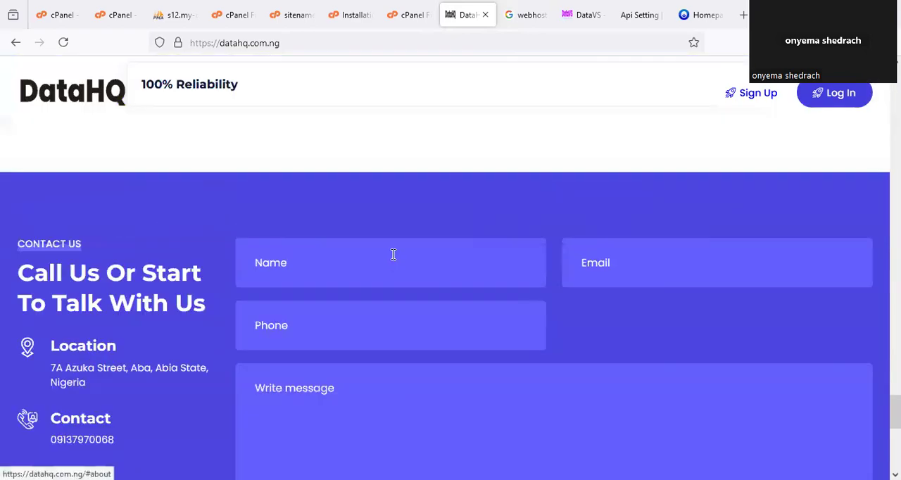
scroll(392, 259, up, 15)
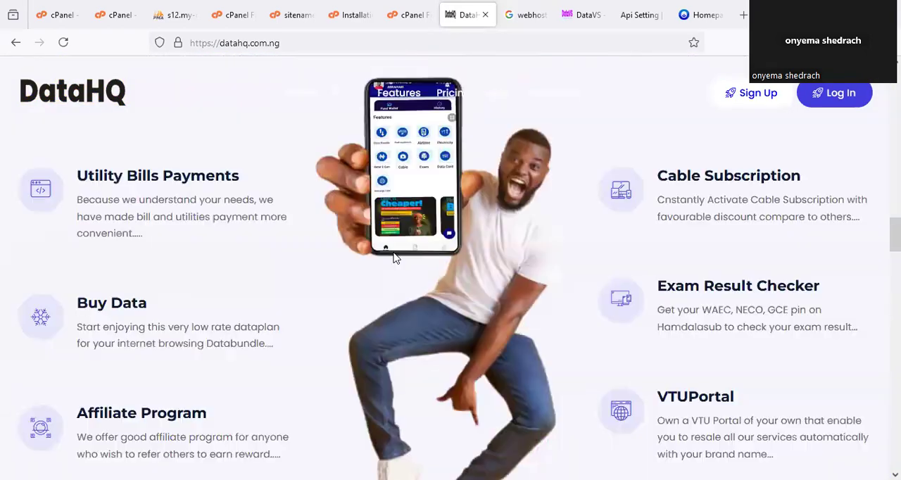
scroll(392, 247, up, 3)
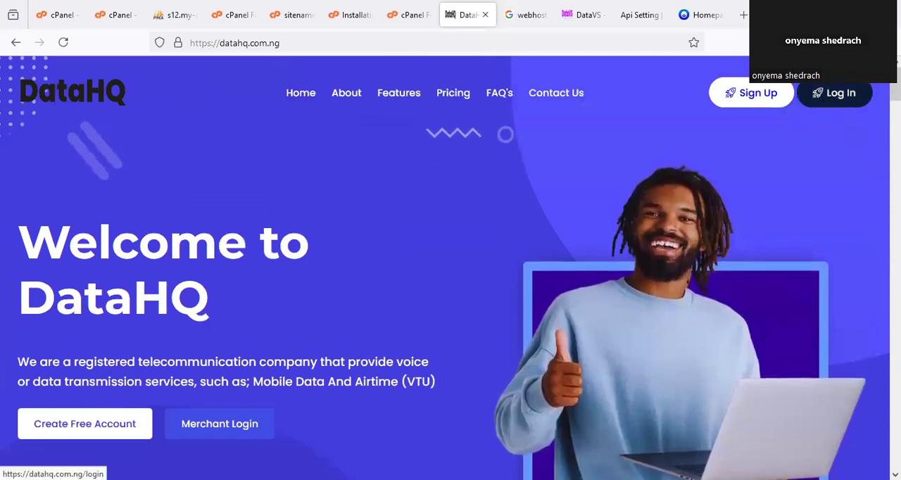
- Go from DataHQ's login page to the registration form, circle its name, phone and email fields, and return to the login page
click(822, 104)
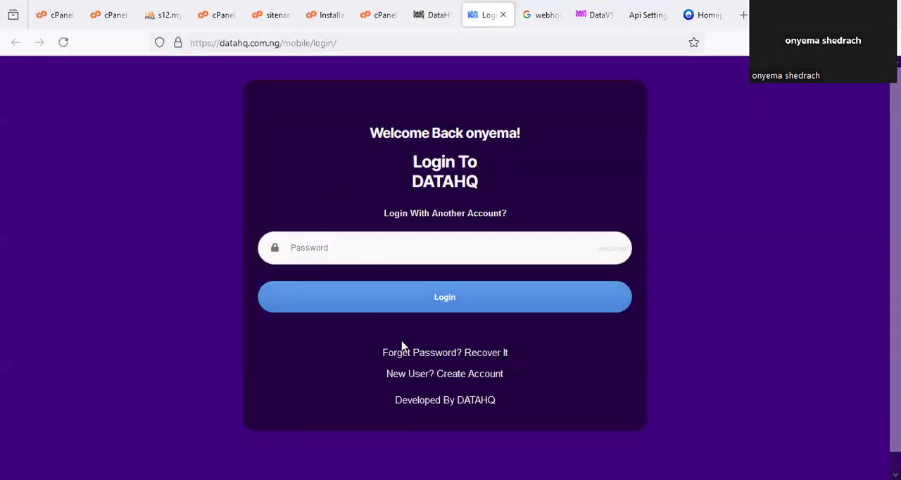
click(402, 346)
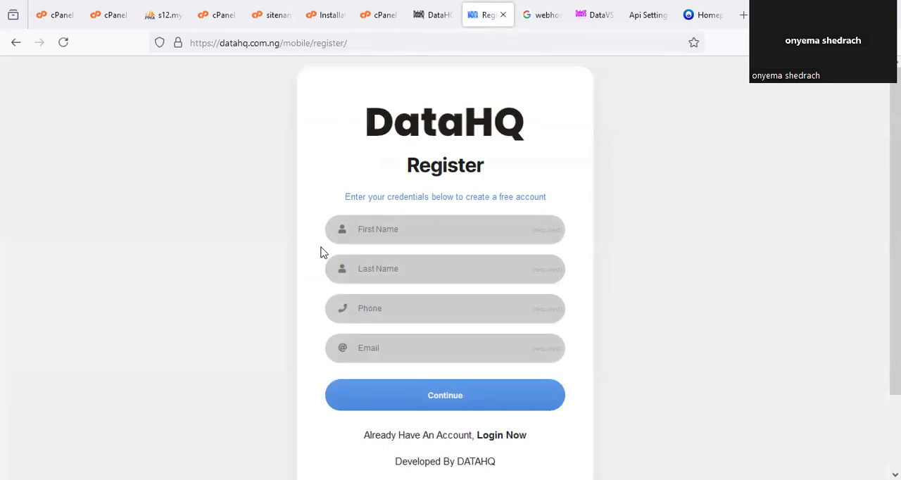
drag(391, 207, 371, 179)
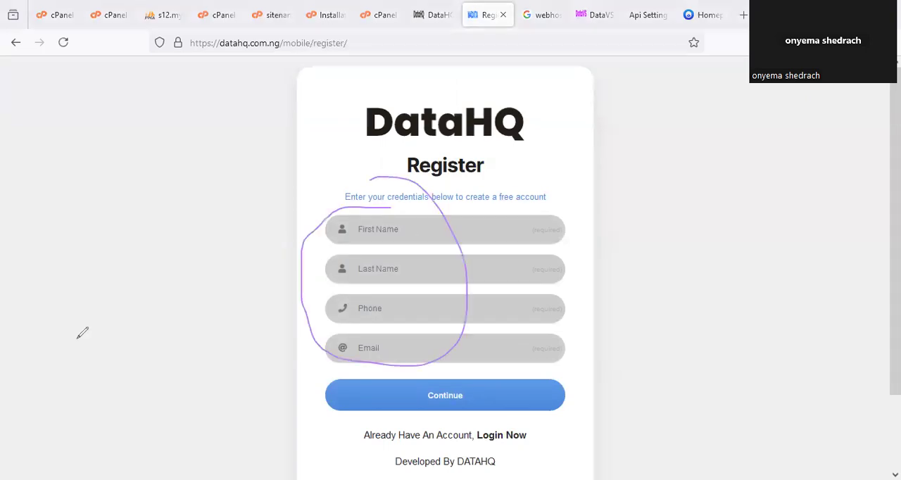
click(501, 435)
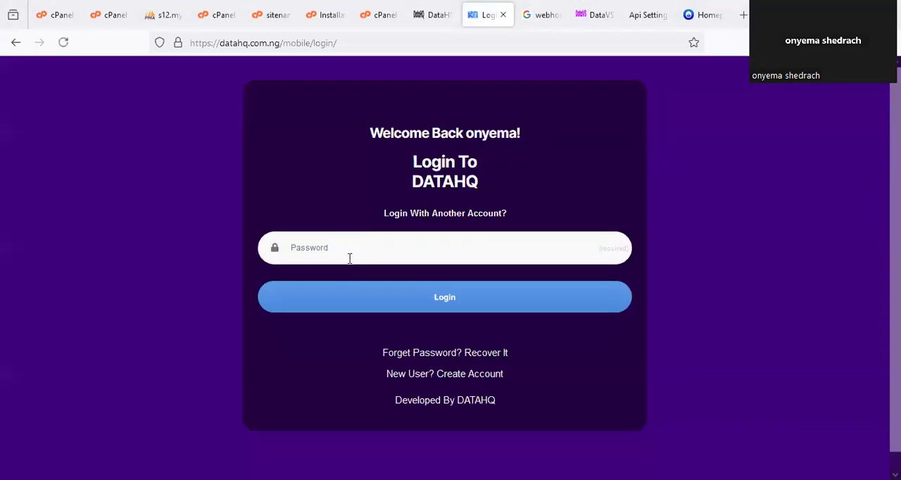
- Log in to DataHQ with the phone number and account password, and decline saving the password in the browser
click(408, 216)
click(345, 289)
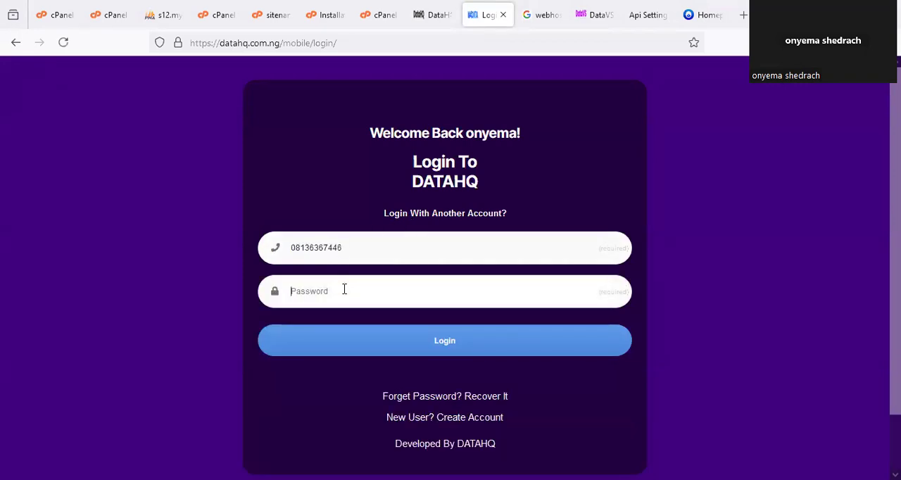
text(••••••)
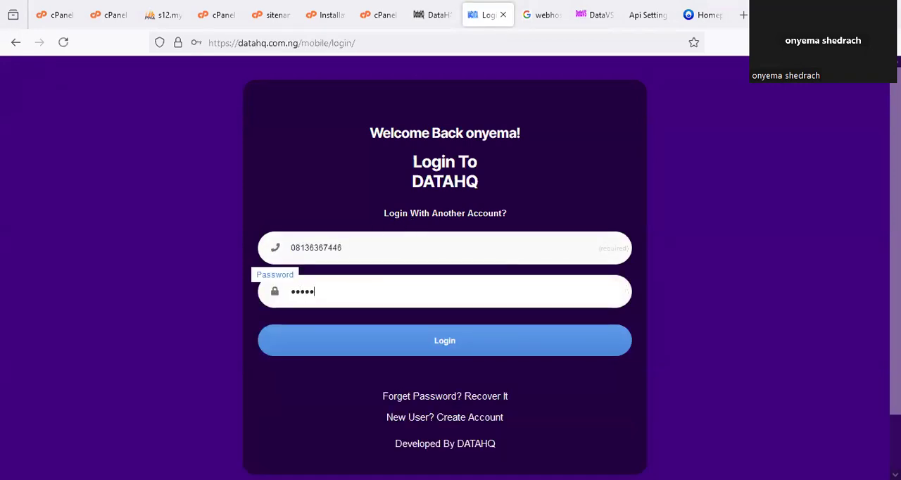
key(BackSpace)
key(BackSpace)
key(BackSpace)
key(BackSpace)
key(BackSpace)
key(BackSpace)
text(••••••••)
click(388, 347)
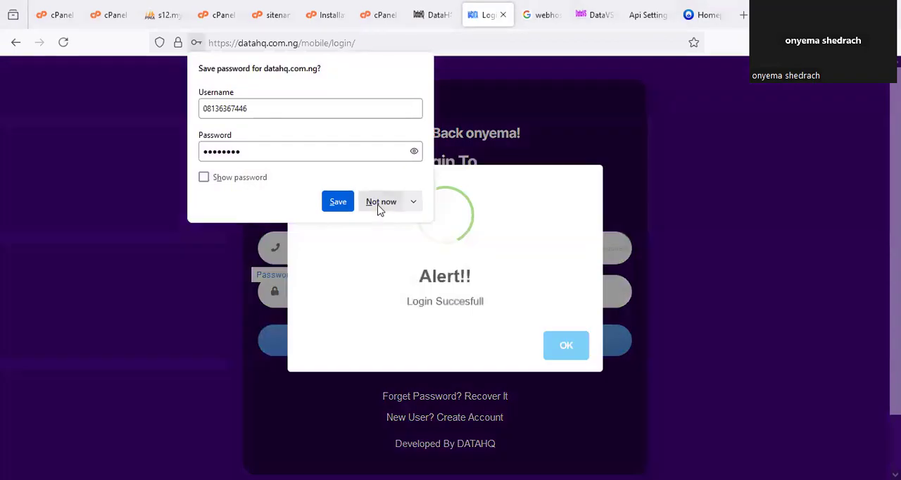
click(381, 202)
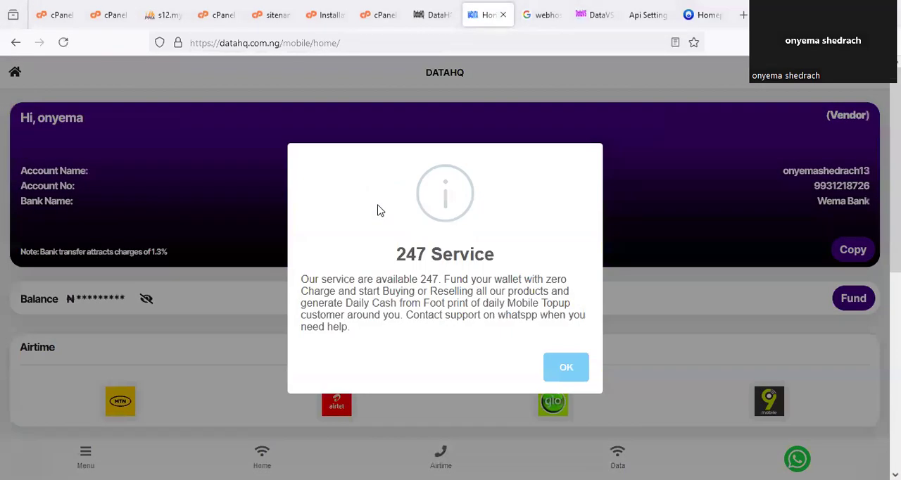
- Dismiss the 247 Service notice, reveal the wallet balance and mark it on the DataHQ home page
click(565, 366)
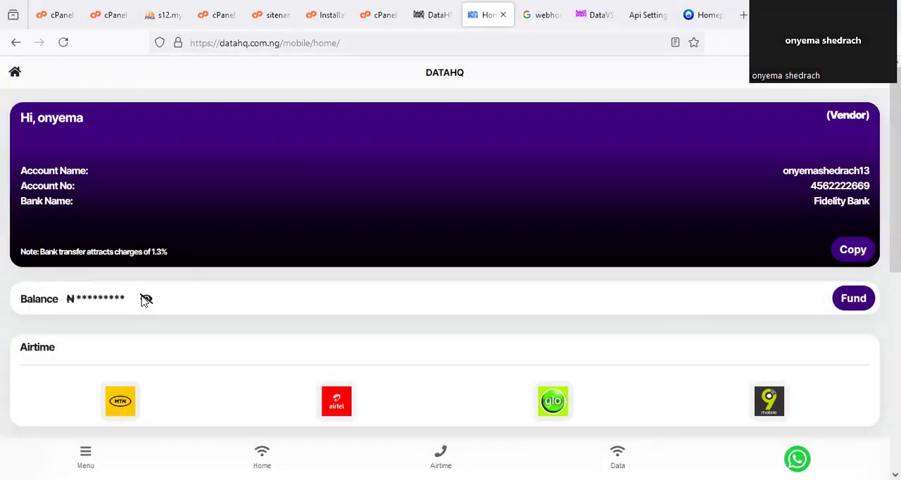
scroll(154, 322, down, 1)
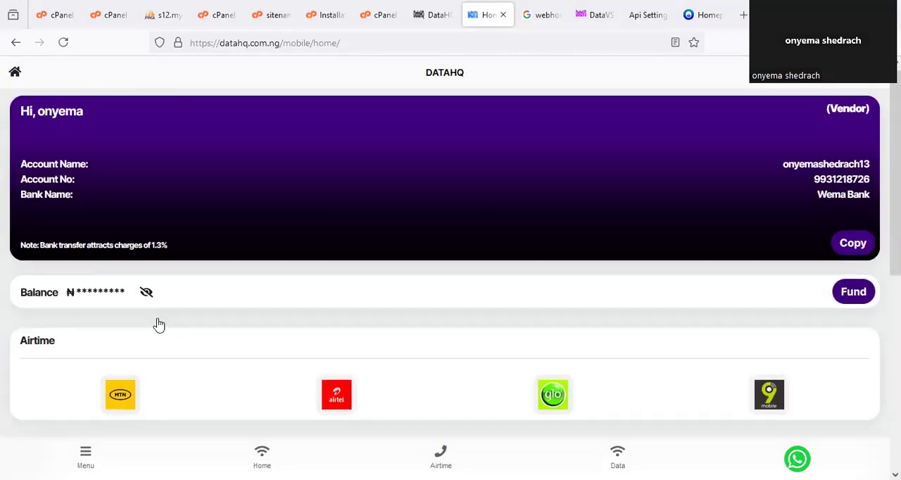
click(145, 233)
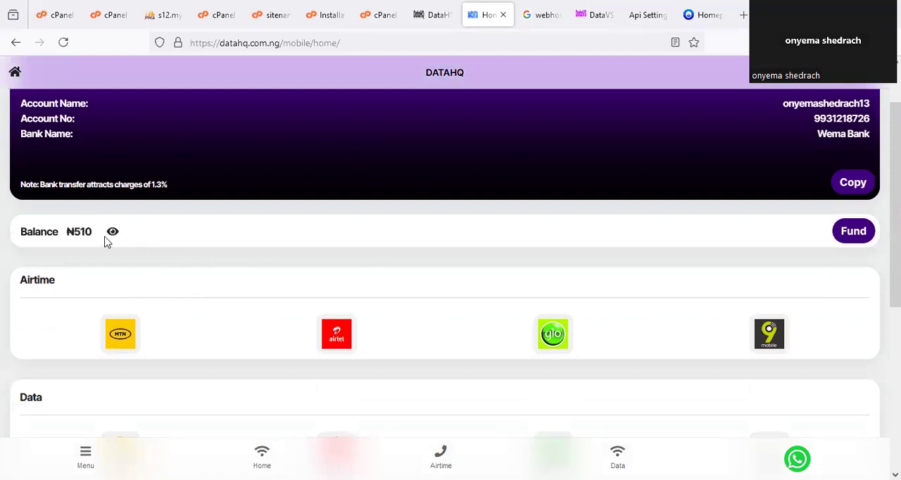
drag(105, 202, 102, 204)
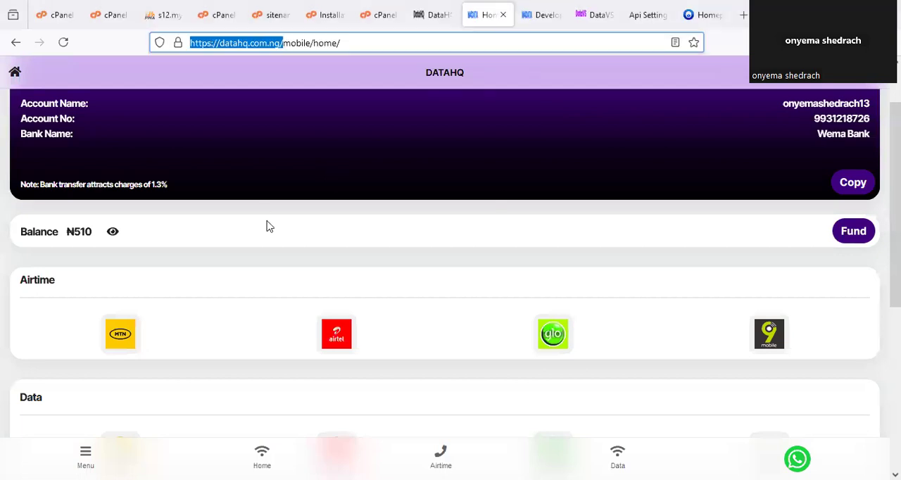
- Look through the Airtime, Data and Others services on the DataHQ account's home page
click(343, 208)
scroll(383, 278, down, 4)
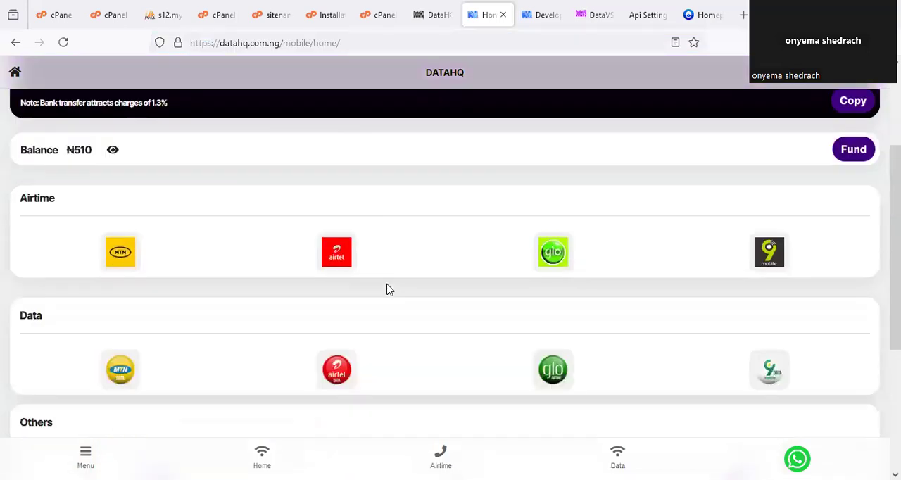
scroll(387, 286, up, 5)
scroll(388, 286, down, 5)
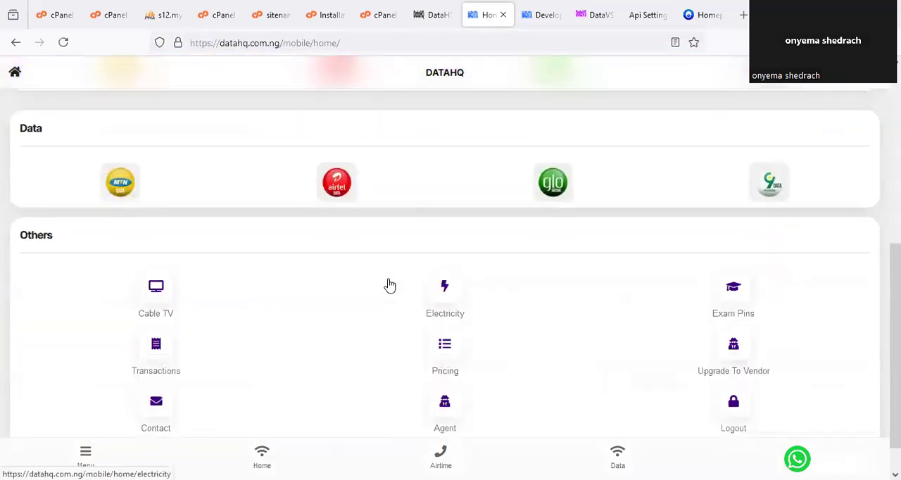
- Look through the DataHQ home page's services, circle Upgrade To Vendor under Others, and clear the mark
scroll(388, 286, up, 6)
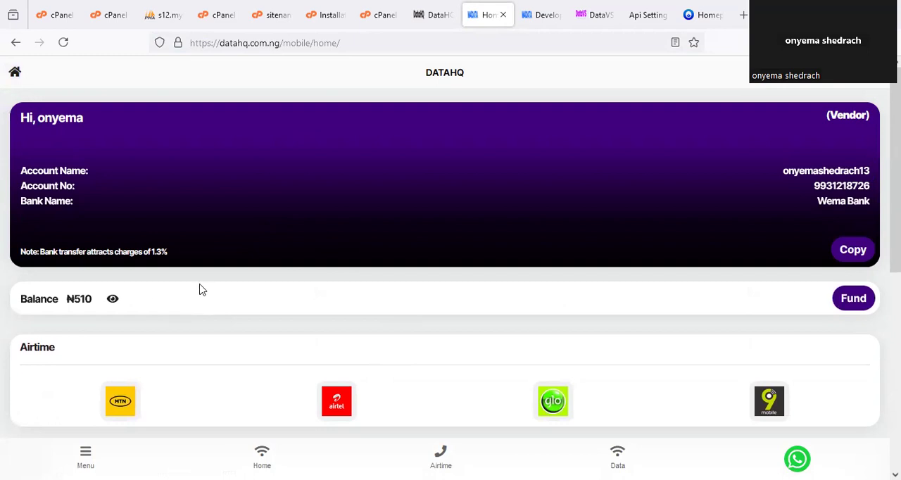
scroll(290, 260, down, 1)
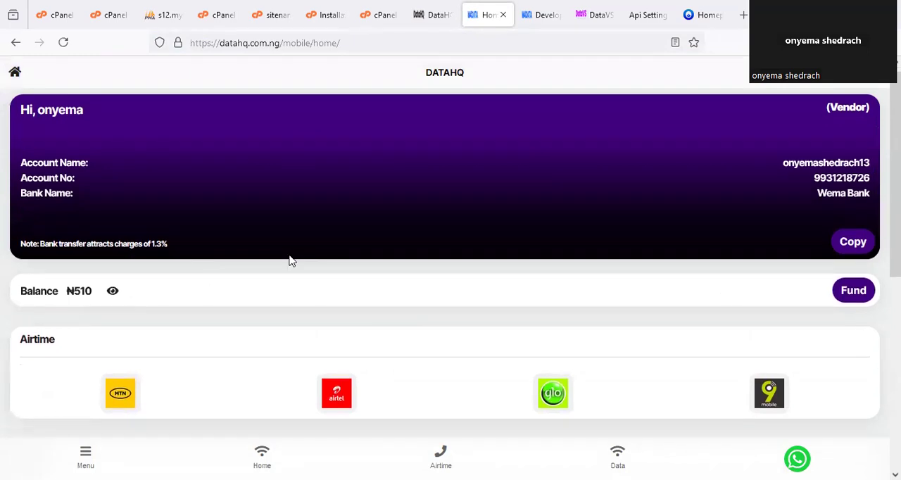
scroll(726, 290, down, 5)
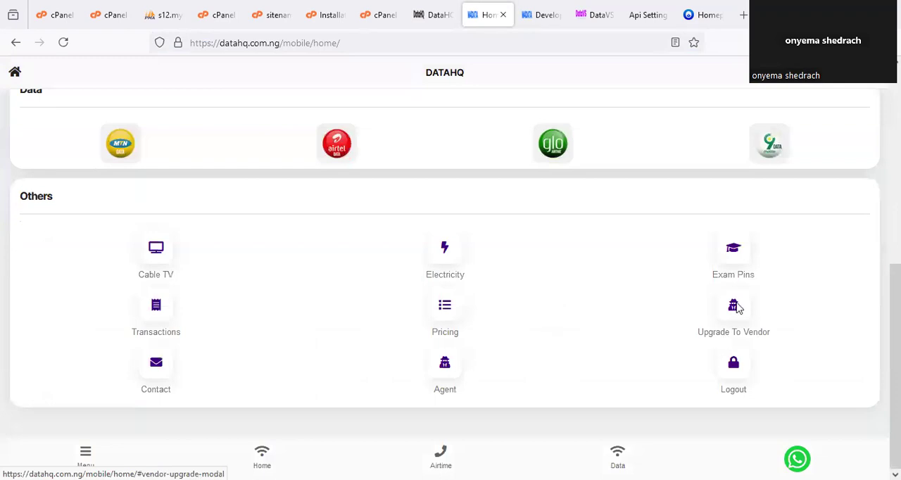
mouse_move(691, 328)
mouse_down()
mouse_move(748, 290)
mouse_move(722, 309)
mouse_up()
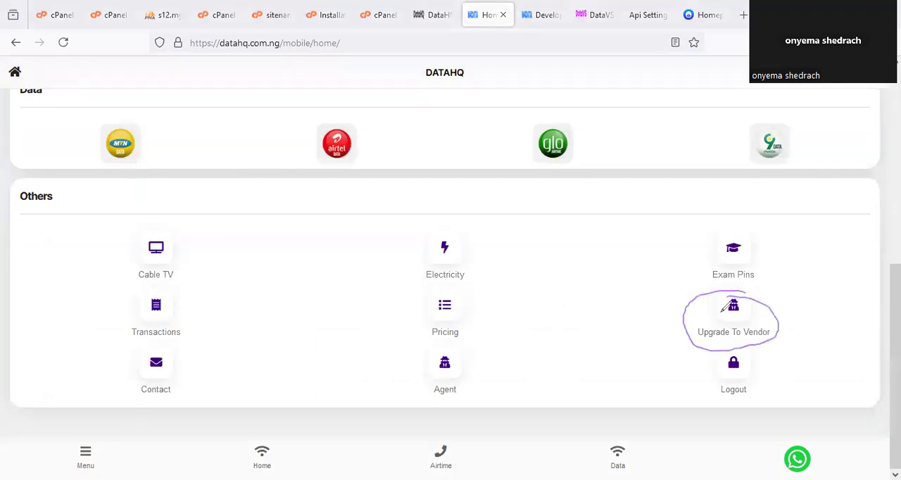
key(Escape)
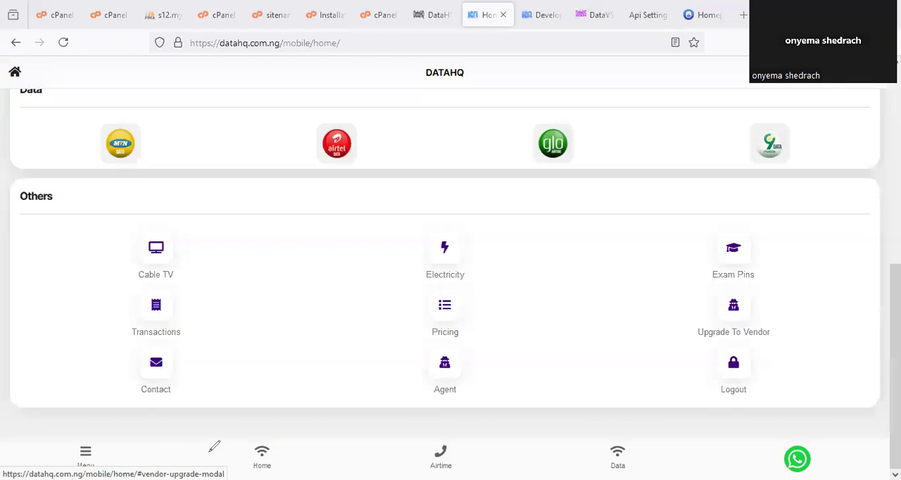
- Open DataHQ's pricing page and mark the Subscriber and Vendors prices of the first MTN SME data plans
click(444, 318)
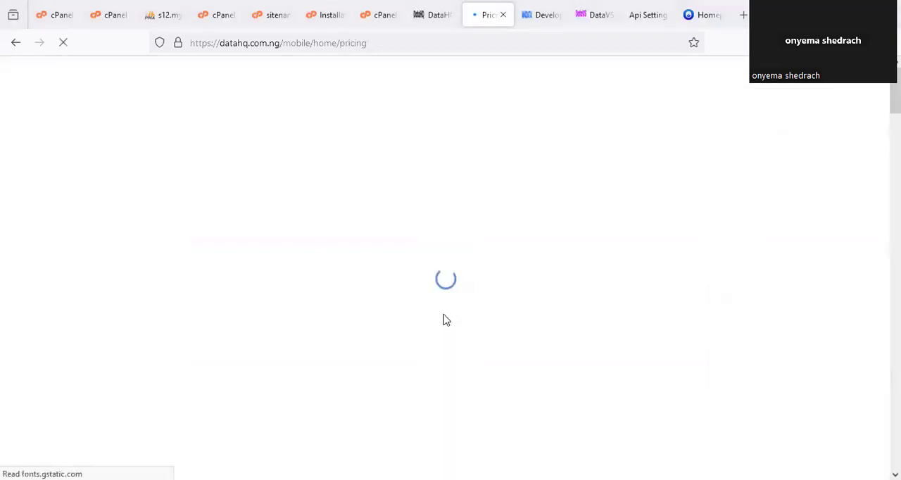
scroll(514, 296, down, 8)
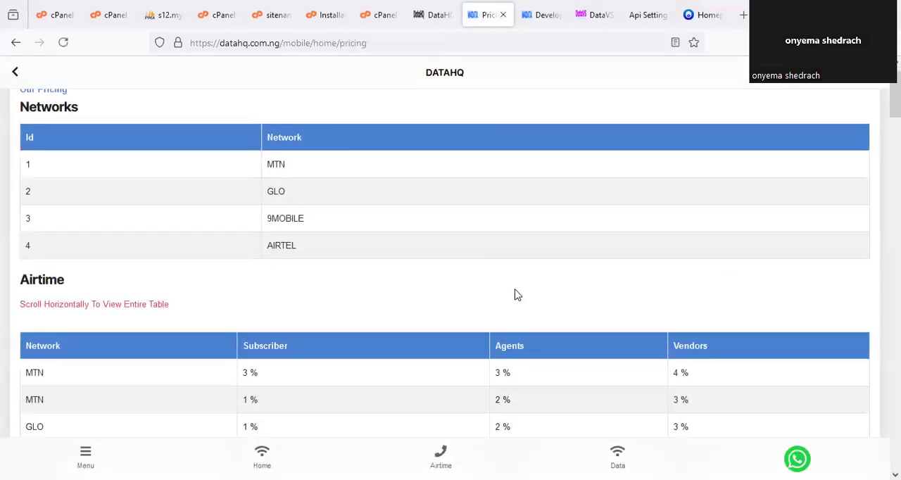
scroll(581, 207, down, 3)
scroll(582, 207, up, 2)
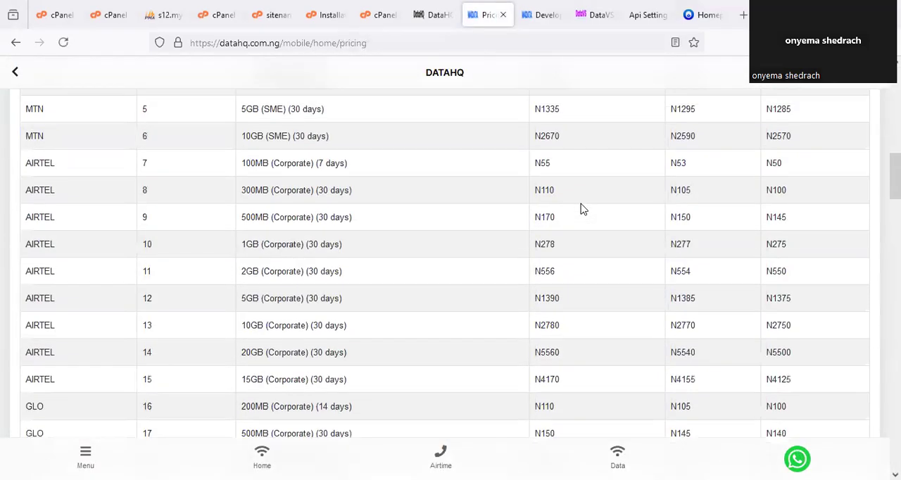
scroll(581, 207, up, 2)
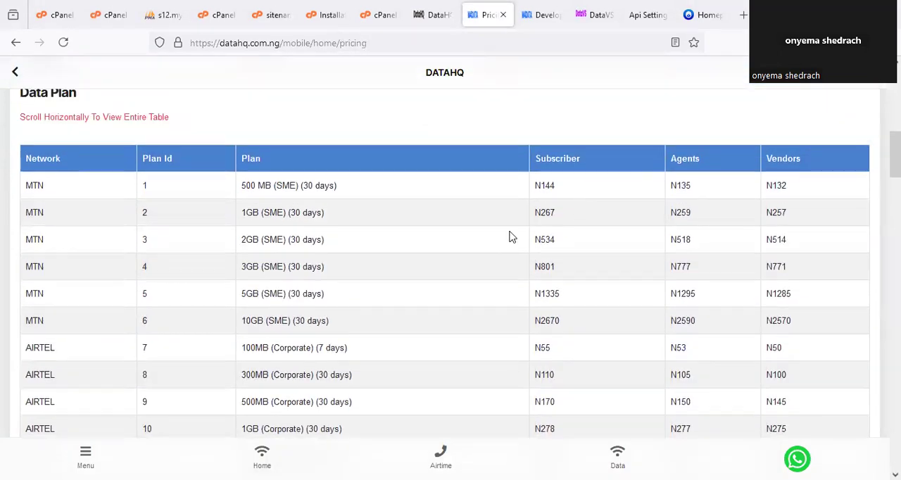
drag(556, 169, 542, 161)
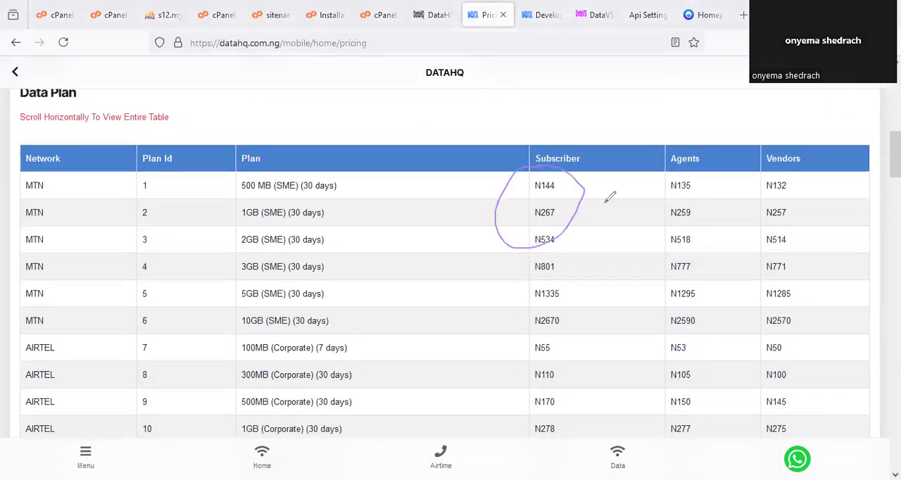
mouse_move(790, 177)
mouse_down()
mouse_move(755, 188)
mouse_move(783, 232)
mouse_up()
drag(765, 204, 782, 232)
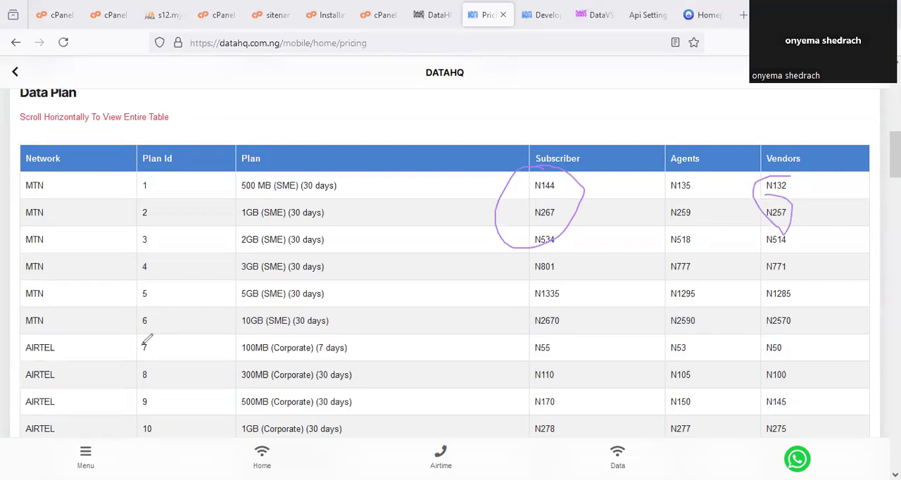
- Clear the marks and review the Networks, Airtime and Data Plan tables on DataHQ's pricing page
scroll(408, 256, up, 5)
scroll(437, 256, up, 3)
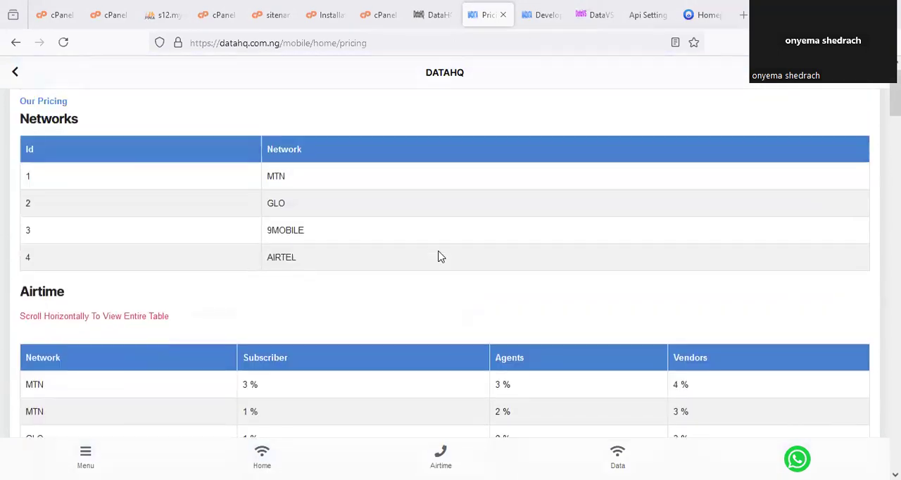
scroll(438, 258, down, 6)
scroll(439, 260, down, 4)
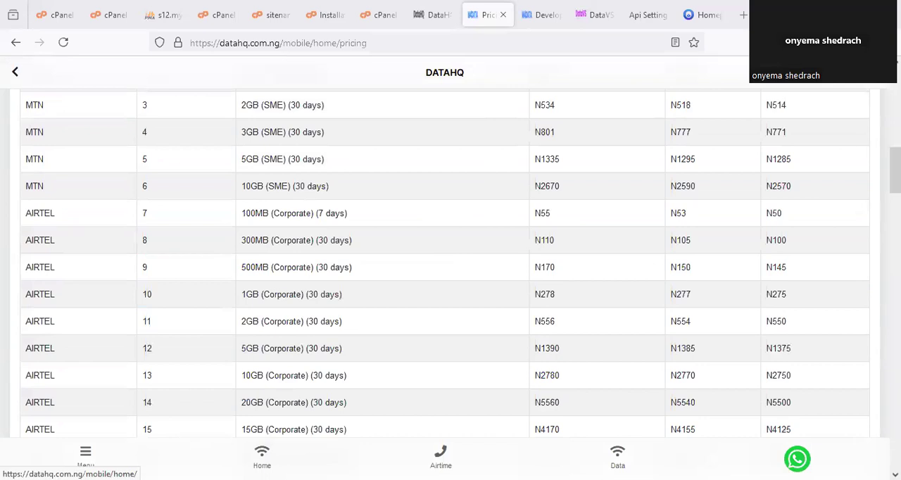
- Go through DataHQ's home page to the account profile, circle the API key under Api Documentation, and clear the mark
click(262, 456)
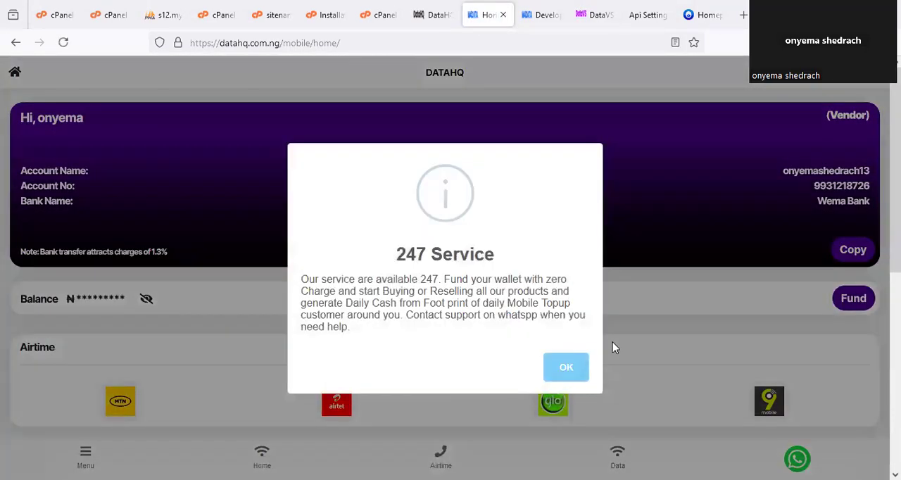
click(612, 342)
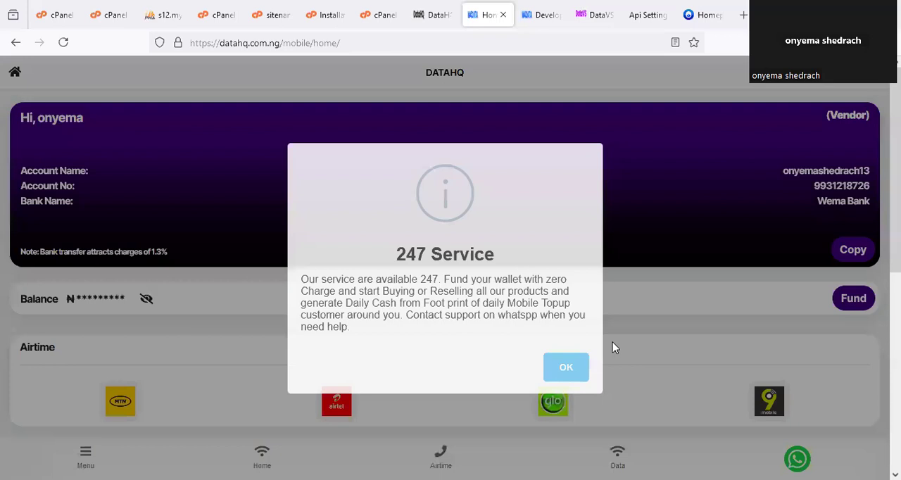
click(88, 445)
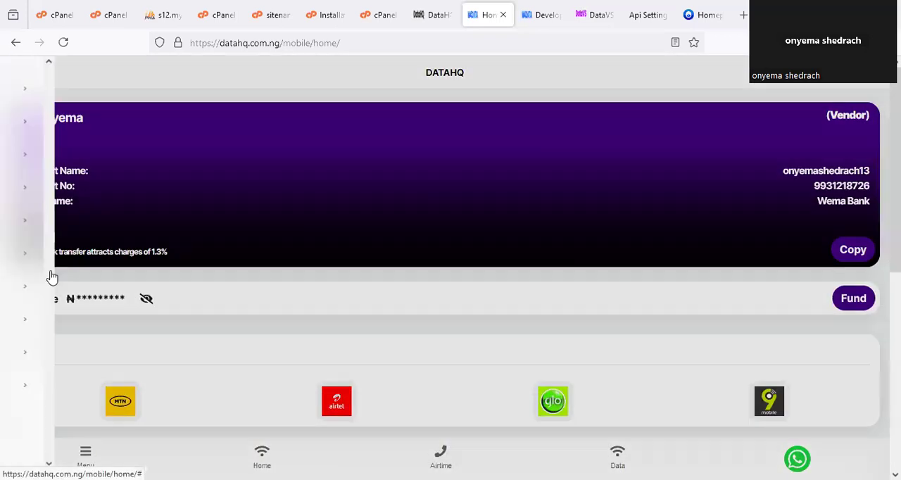
click(62, 323)
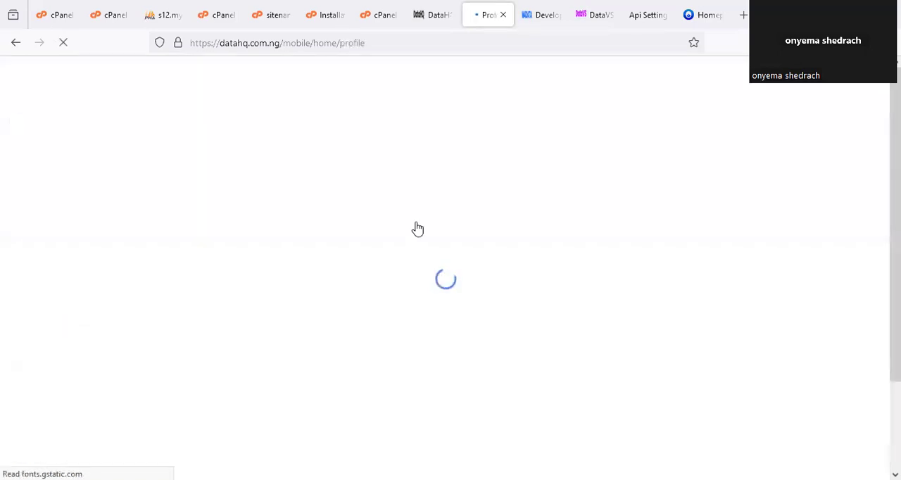
scroll(410, 277, down, 3)
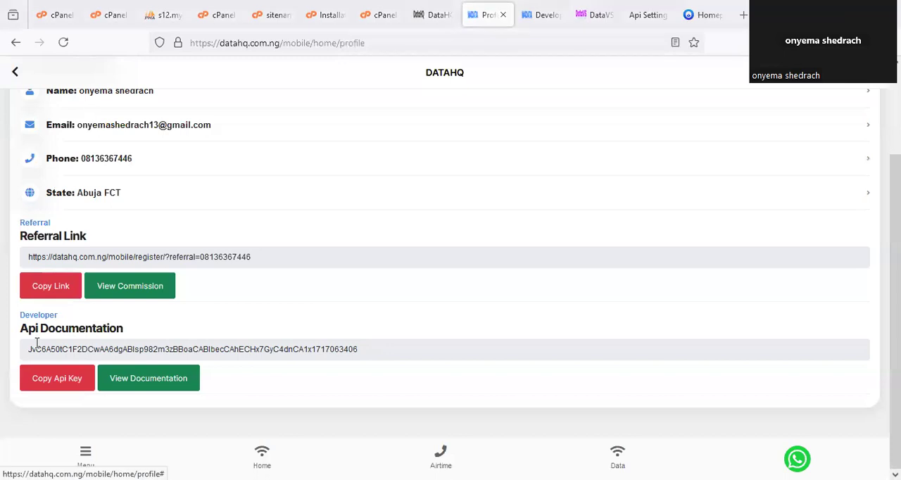
mouse_move(11, 338)
mouse_down()
mouse_move(21, 362)
mouse_move(239, 363)
mouse_move(336, 346)
mouse_move(329, 335)
mouse_move(272, 328)
mouse_up()
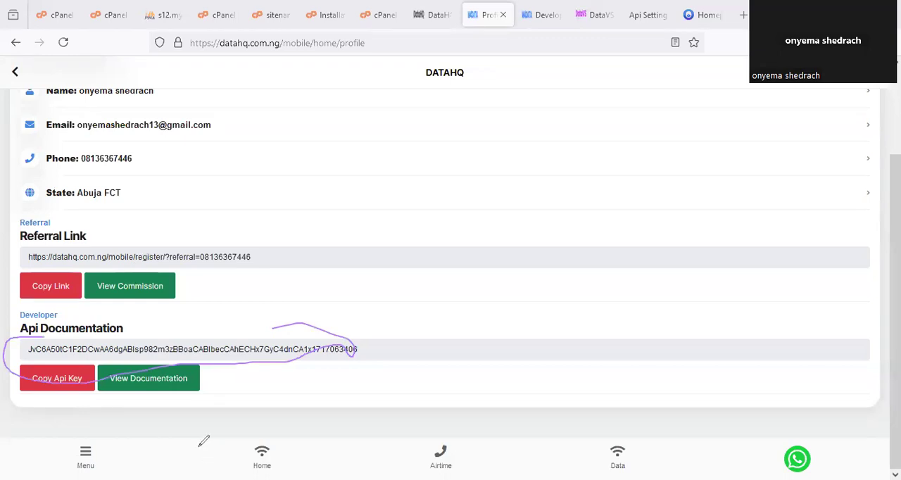
key(F5)
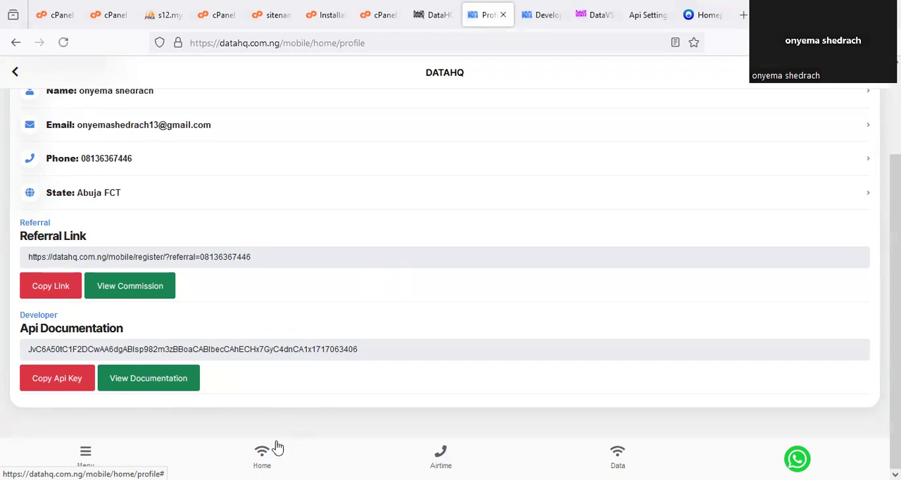
- Return to the DataHQ home page, dismiss the service notice and circle the account's Vendor label
click(264, 459)
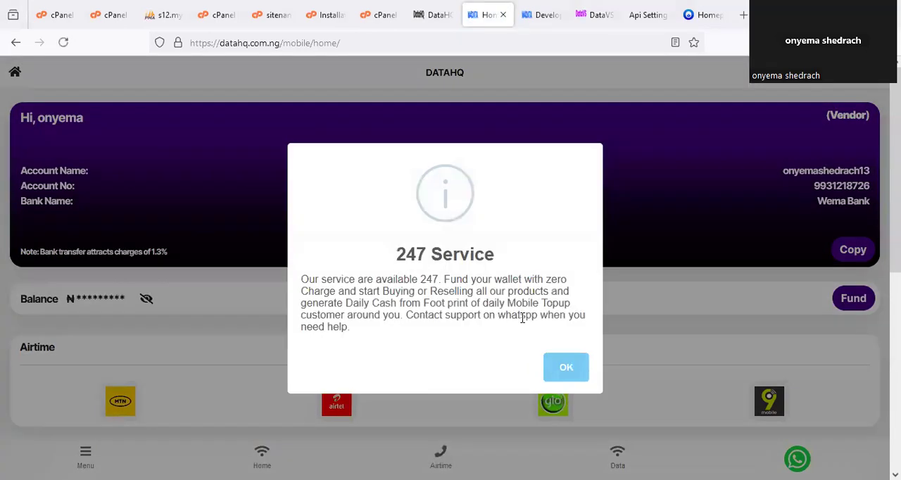
click(141, 233)
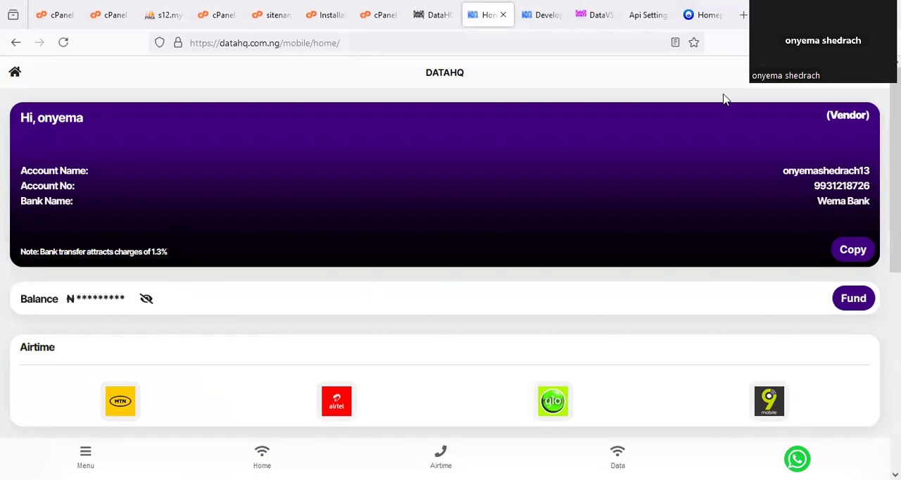
drag(842, 103, 846, 91)
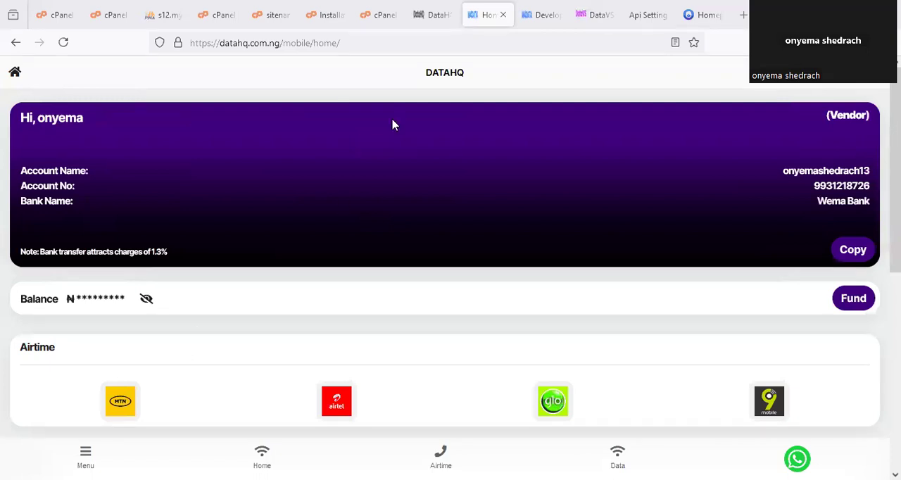
- Switch to the DataVS website, circle the VTUScript Plan's price, and clear the mark
click(594, 15)
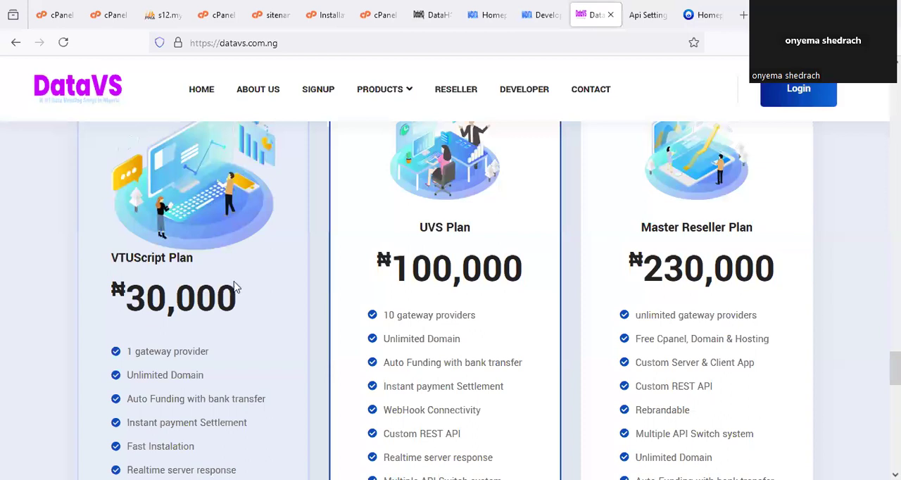
drag(257, 283, 251, 273)
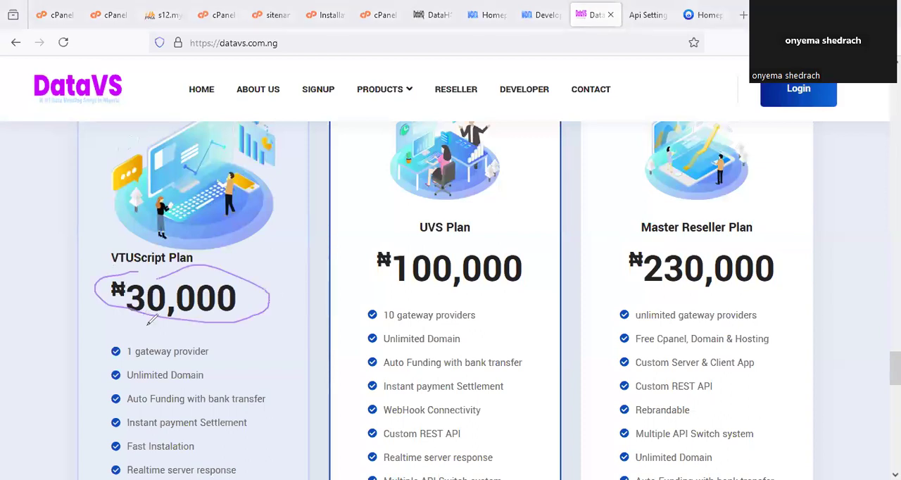
key(Escape)
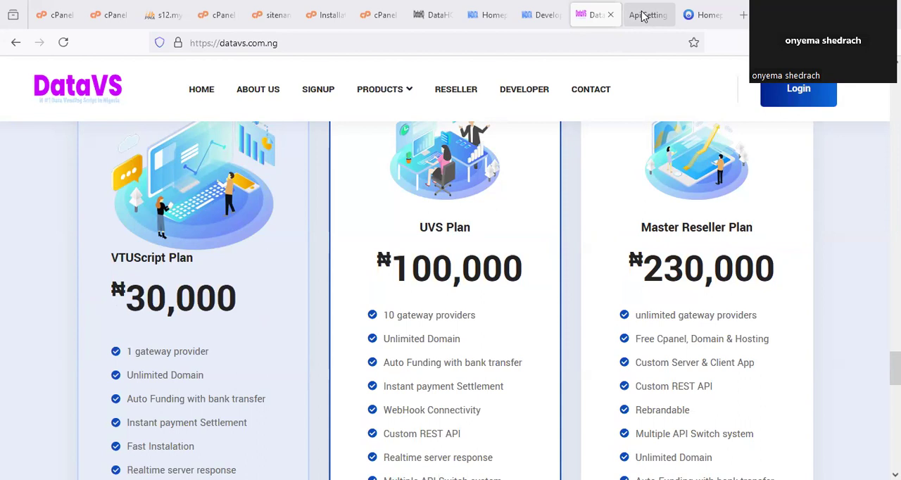
- Look over DataHQ's API documentation and account home, the DataVS plans, and DataHQ's public landing page
click(548, 15)
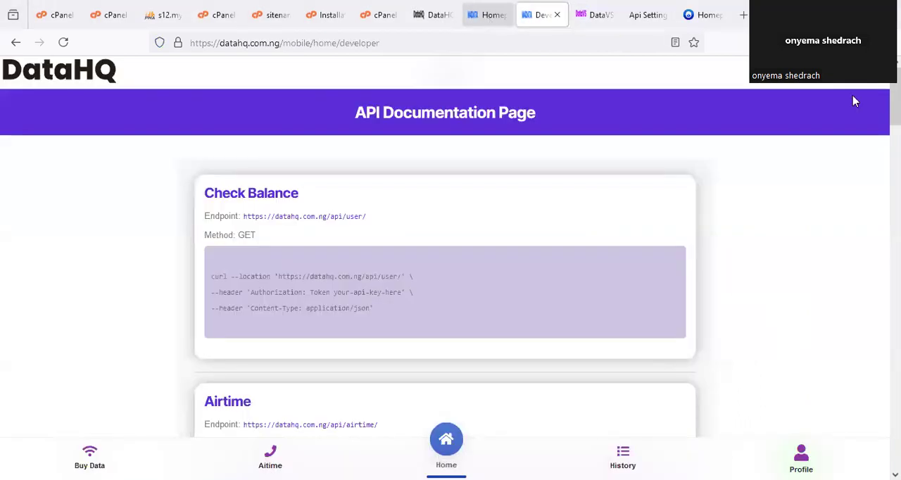
key(ctrl+shift+Tab)
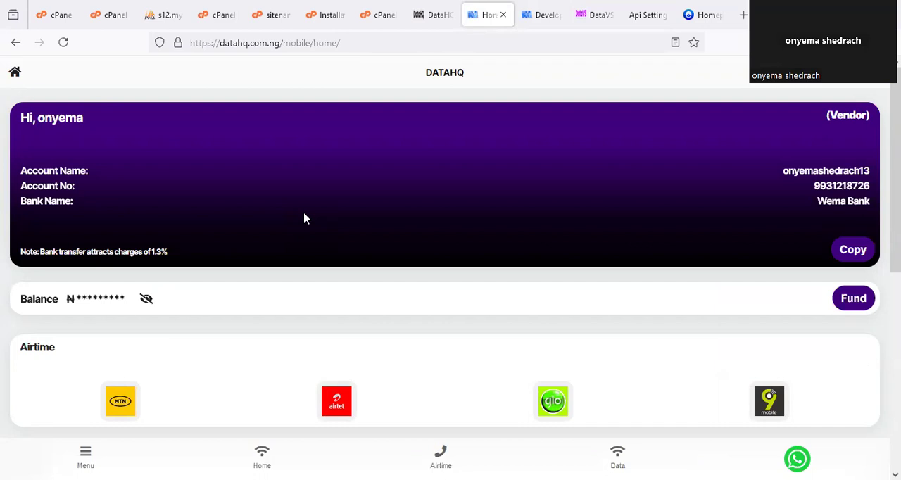
click(586, 15)
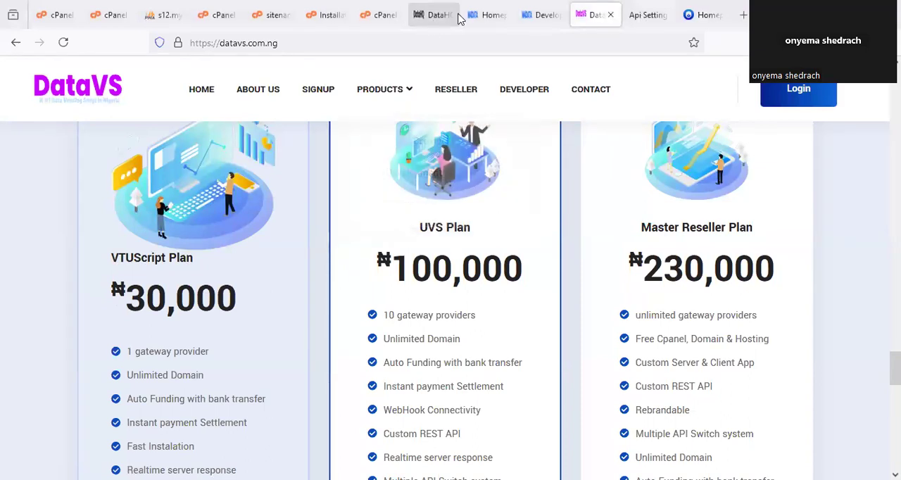
click(489, 15)
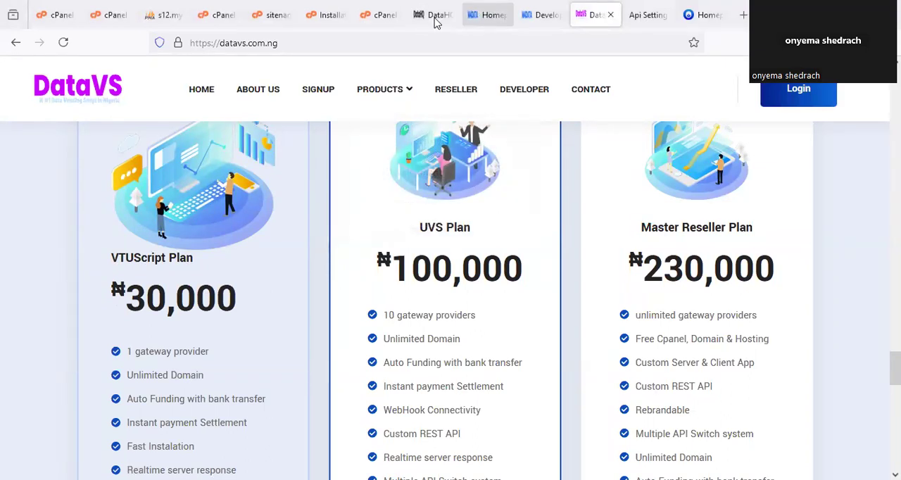
click(433, 14)
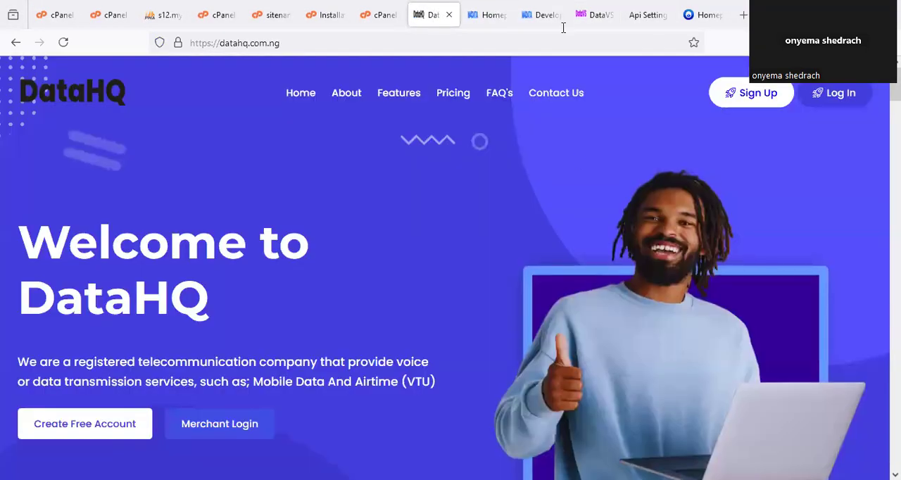
- Look over the services on the DataHQ account's home page and bring up DataHQ's API Documentation page
click(493, 14)
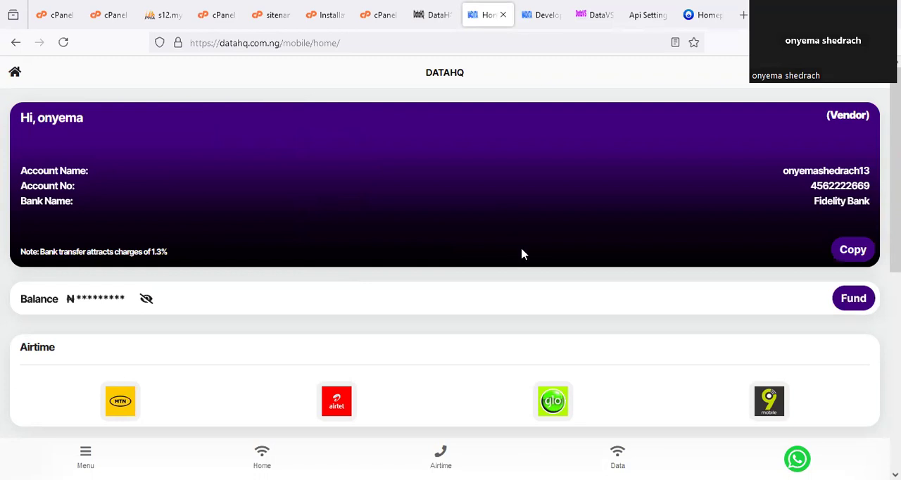
scroll(524, 252, down, 3)
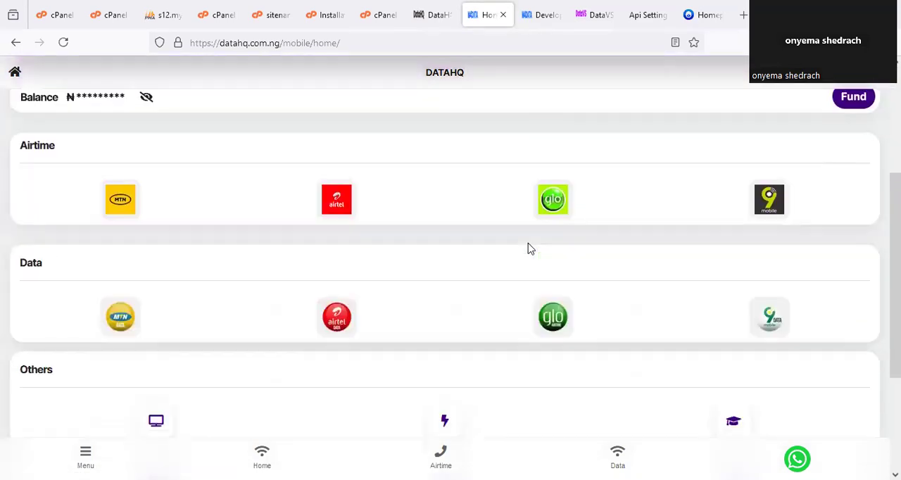
scroll(529, 249, up, 3)
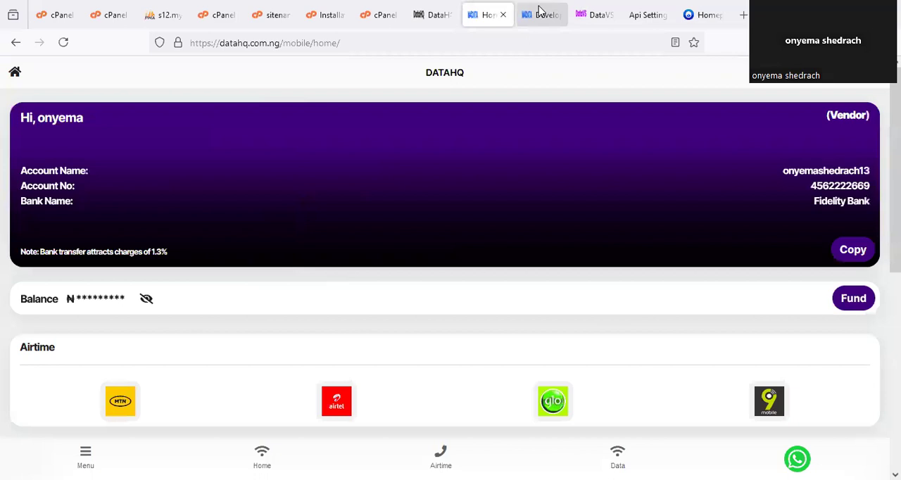
click(539, 14)
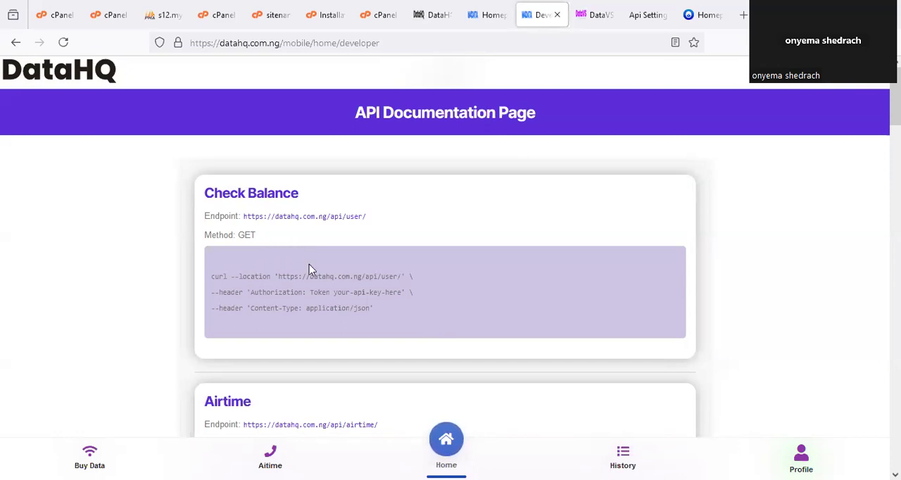
scroll(320, 265, down, 5)
scroll(328, 262, down, 10)
scroll(358, 264, up, 9)
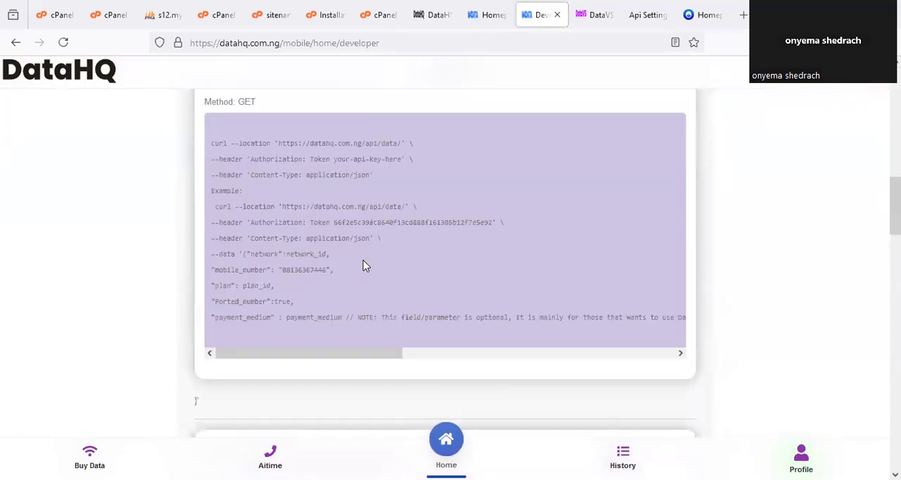
scroll(366, 264, up, 8)
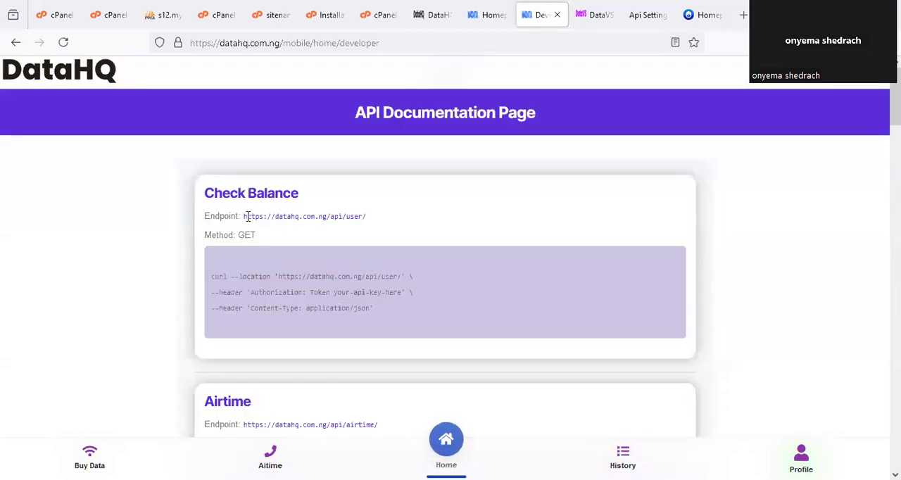
drag(243, 215, 386, 235)
right_click(386, 235)
click(388, 341)
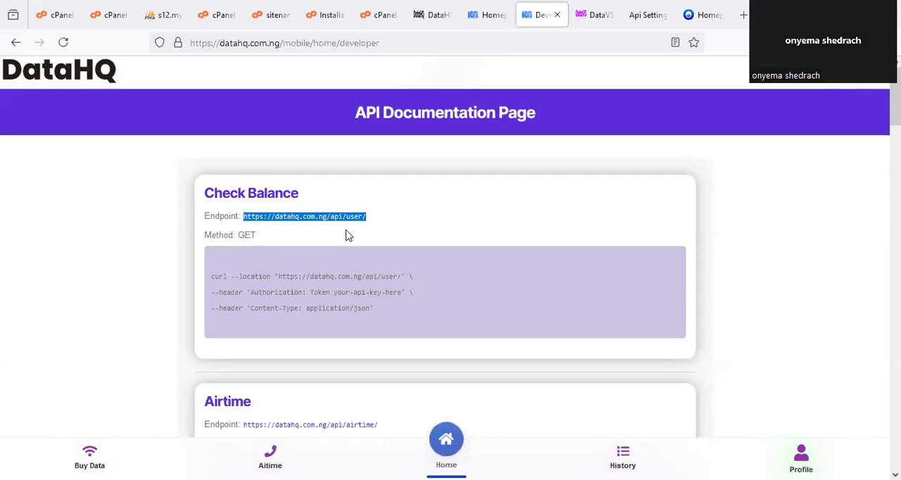
click(644, 14)
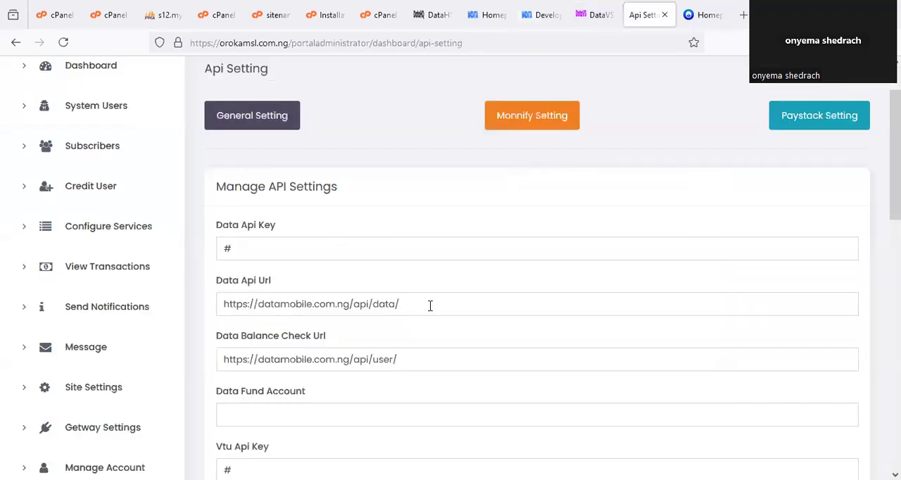
scroll(354, 340, down, 1)
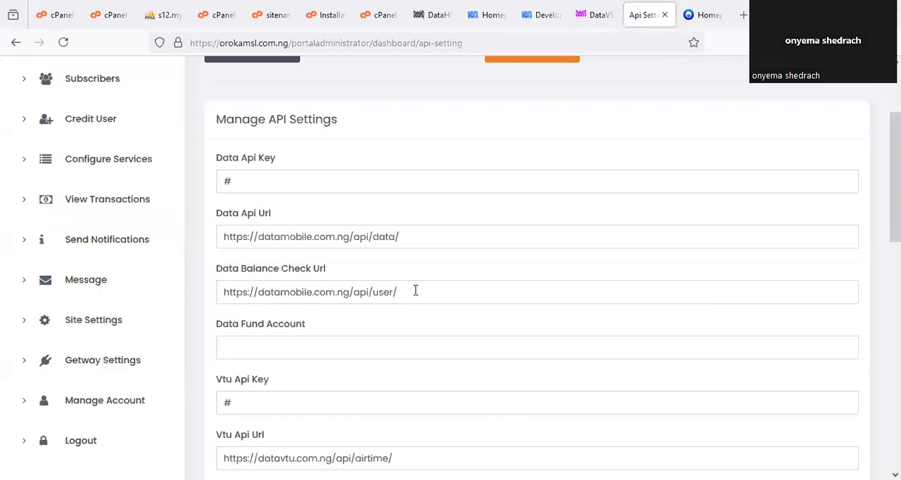
drag(414, 289, 190, 297)
key(ctrl+v)
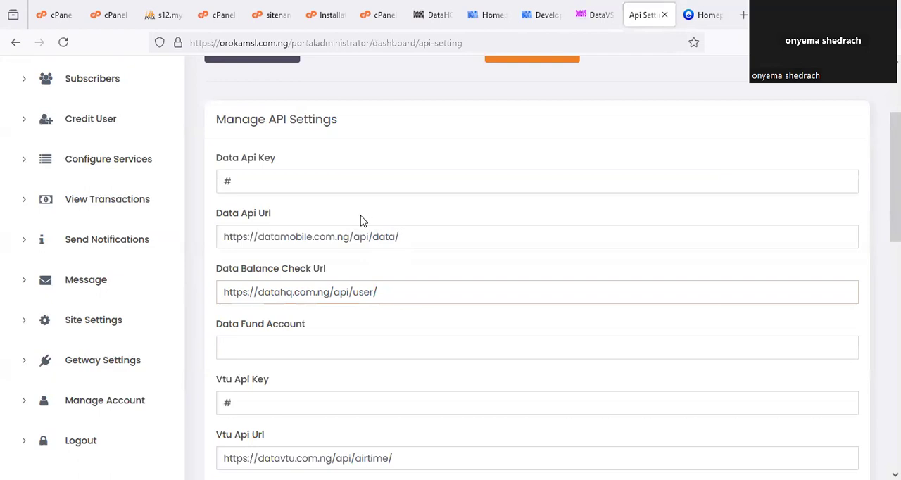
click(539, 17)
scroll(412, 284, down, 2)
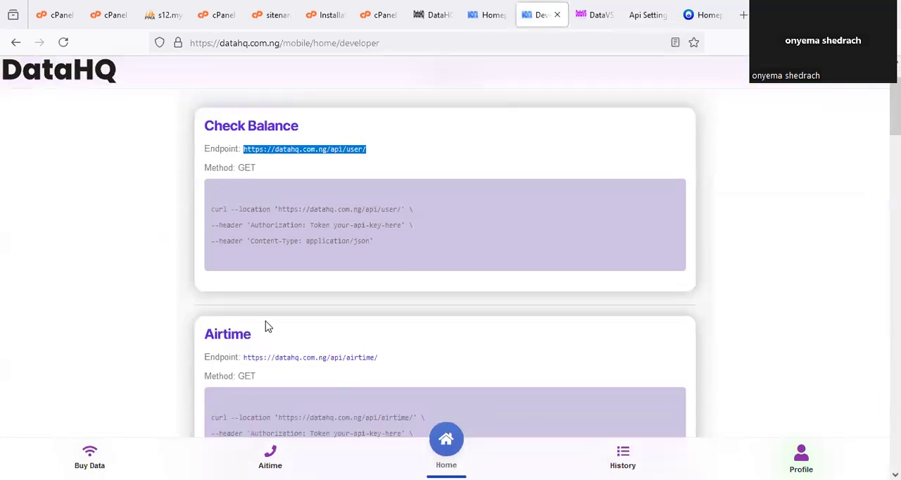
scroll(260, 332, down, 6)
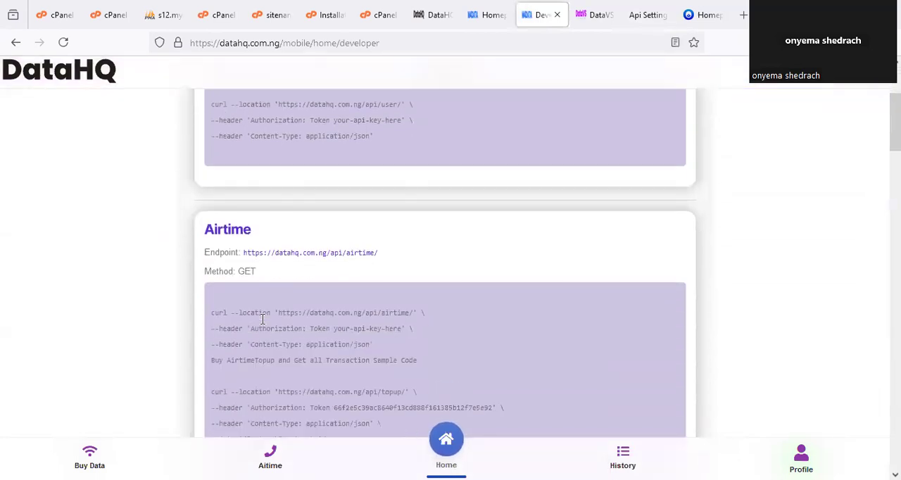
scroll(262, 320, down, 7)
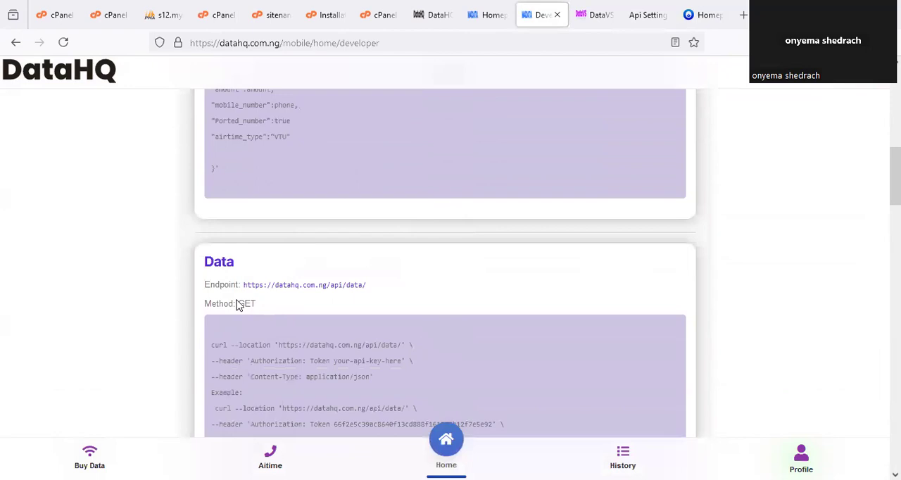
scroll(255, 223, down, 4)
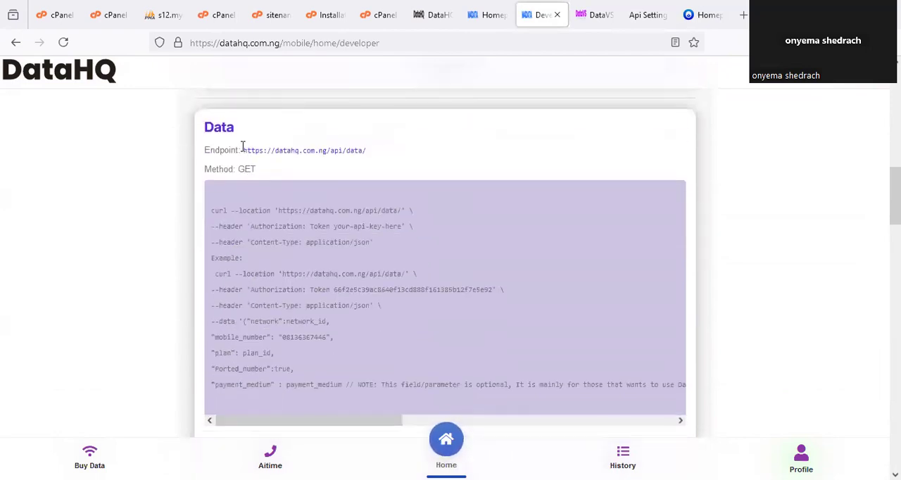
drag(243, 150, 371, 151)
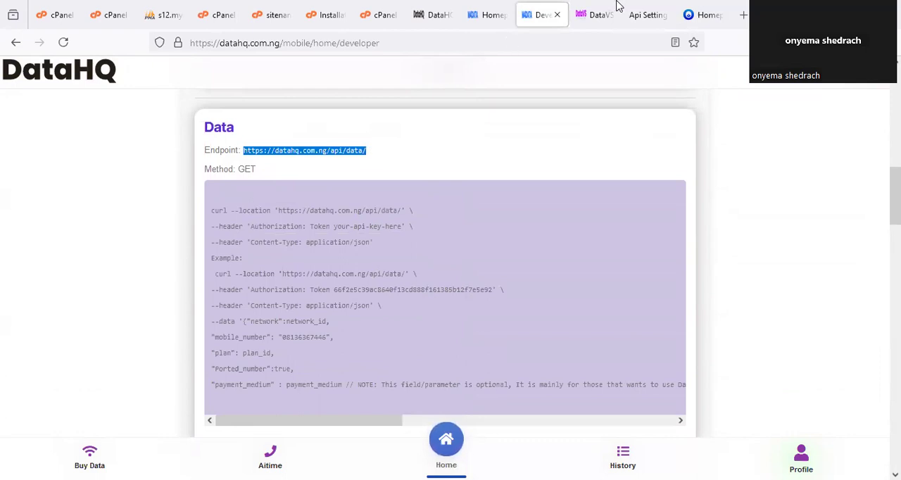
click(641, 12)
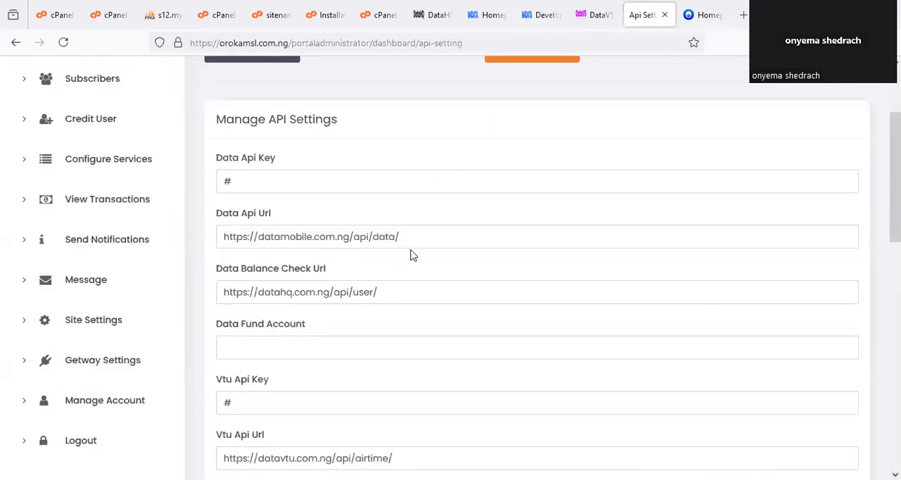
drag(399, 237, 216, 235)
key(ctrl+v)
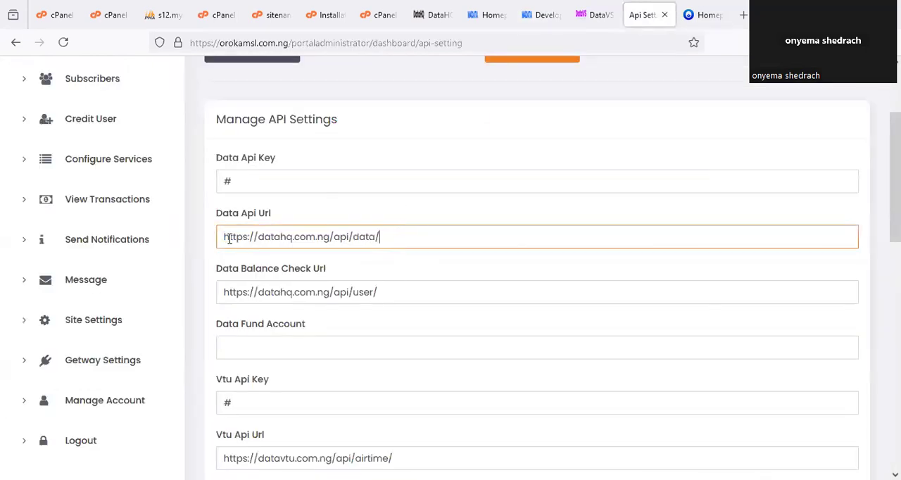
click(320, 255)
scroll(312, 298, down, 1)
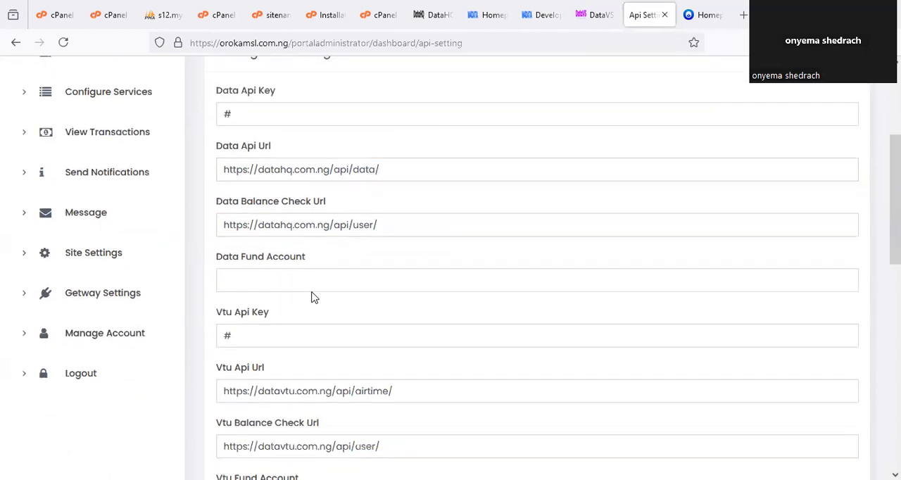
- Circle the Data Api Key field with the annotation pen and clear the mark
scroll(325, 277, up, 1)
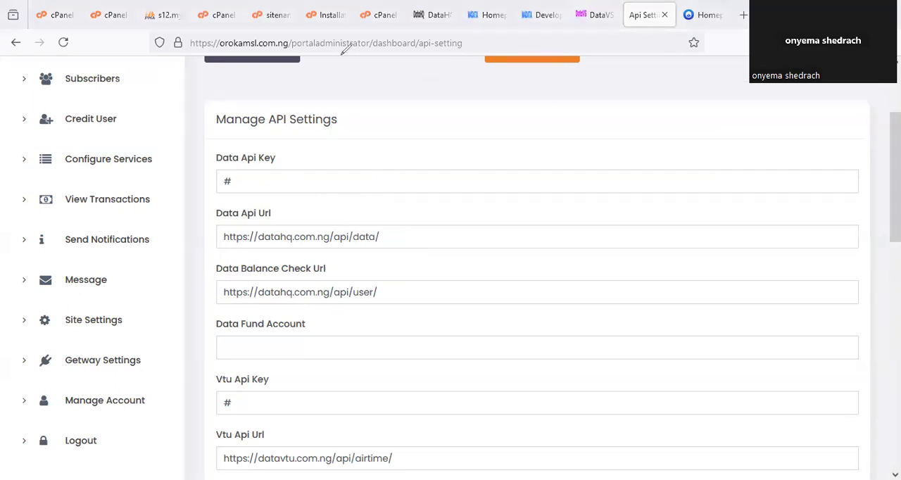
drag(208, 146, 227, 133)
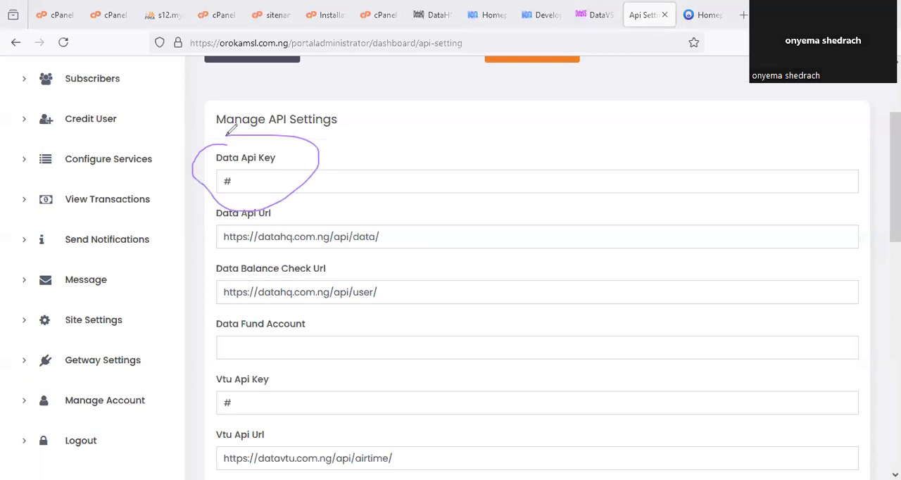
click(506, 114)
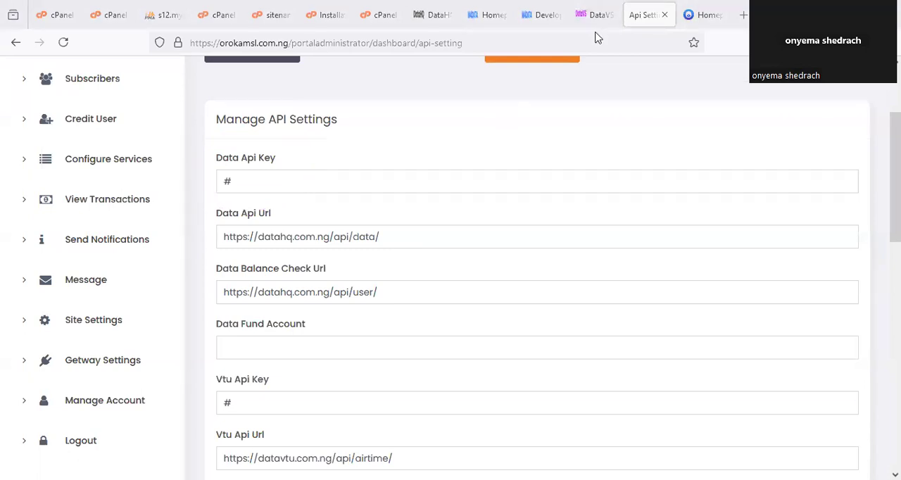
- Open the DataHQ account's Profile page in a new tab and go to the API key under Api Documentation
click(591, 15)
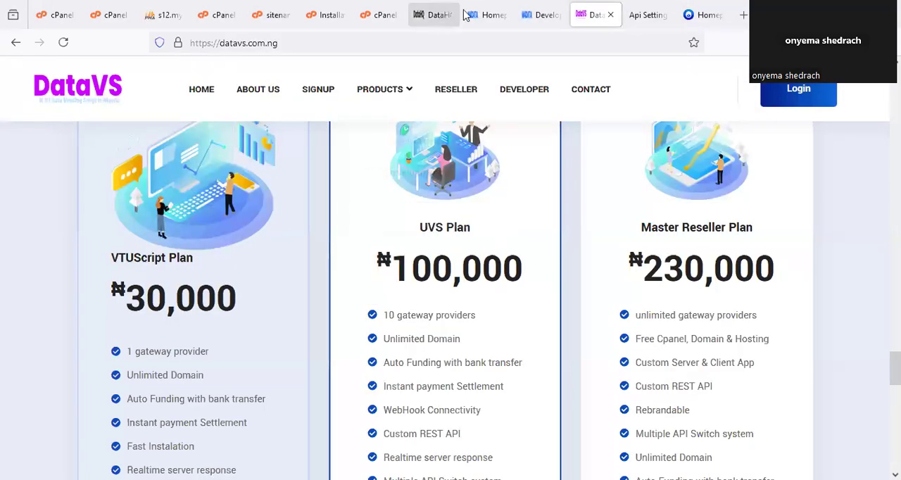
click(492, 14)
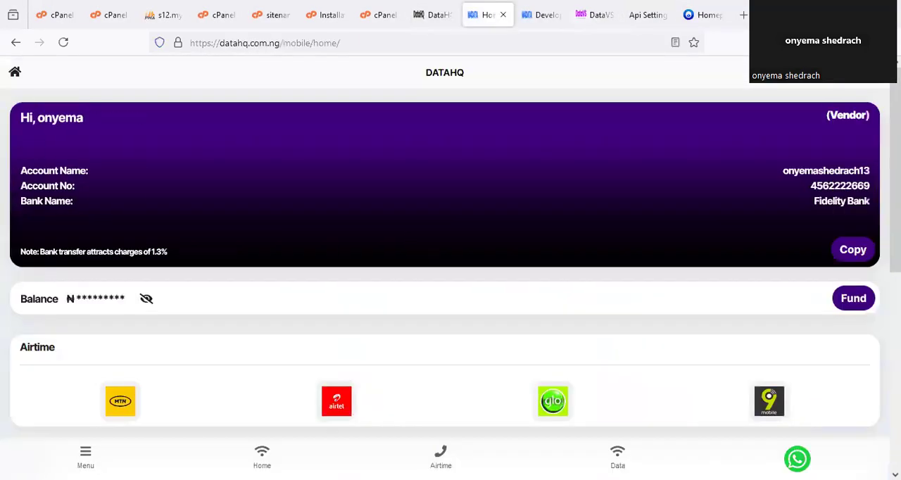
click(85, 456)
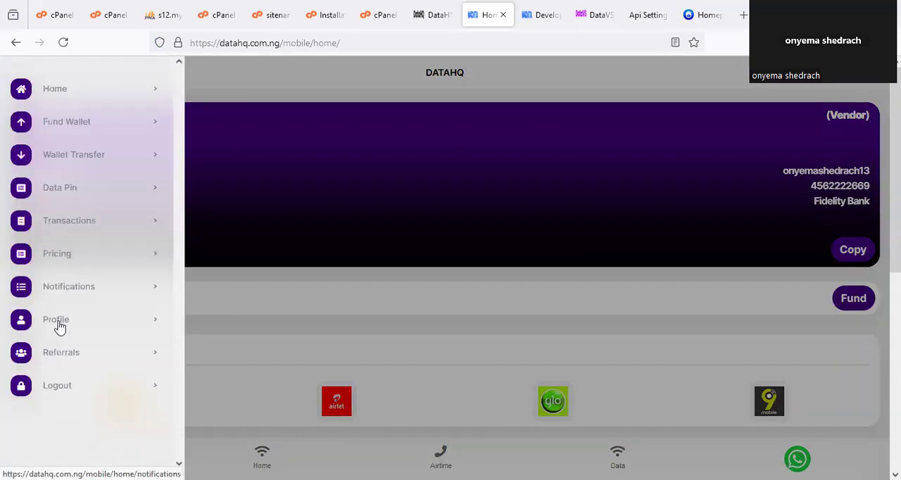
right_click(62, 324)
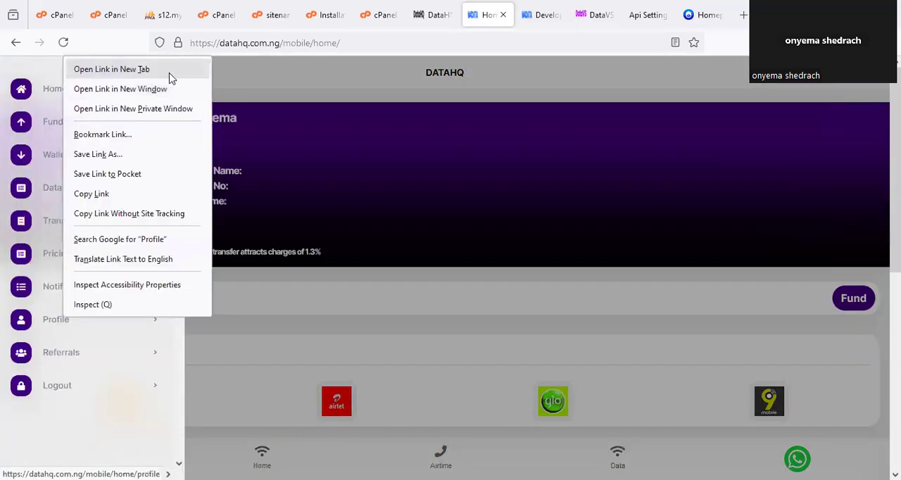
click(145, 69)
click(515, 12)
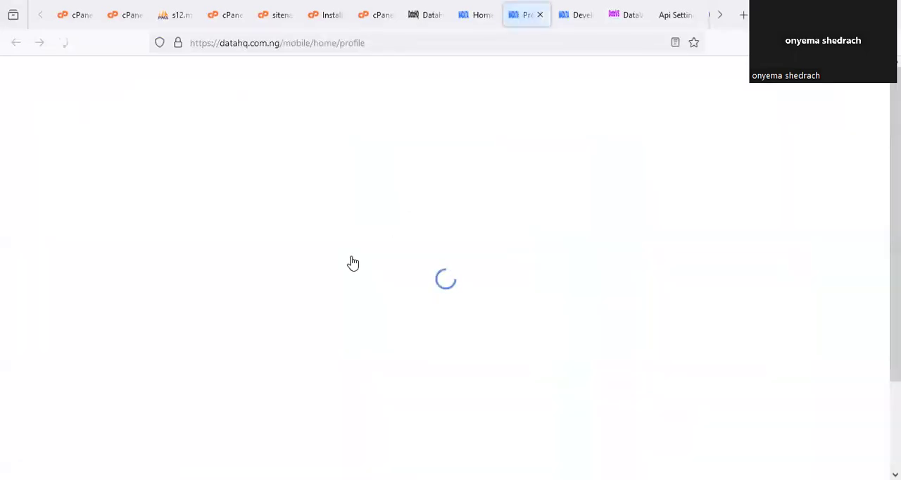
scroll(127, 345, down, 2)
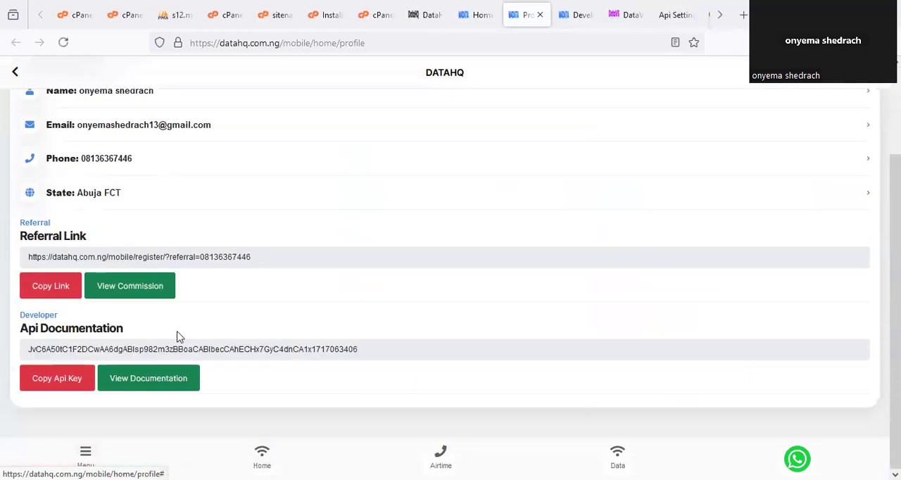
click(72, 348)
- Open the portal's admin Dashboard in a new tab and circle the Data Wallet and Airtime Wallet figures
click(674, 15)
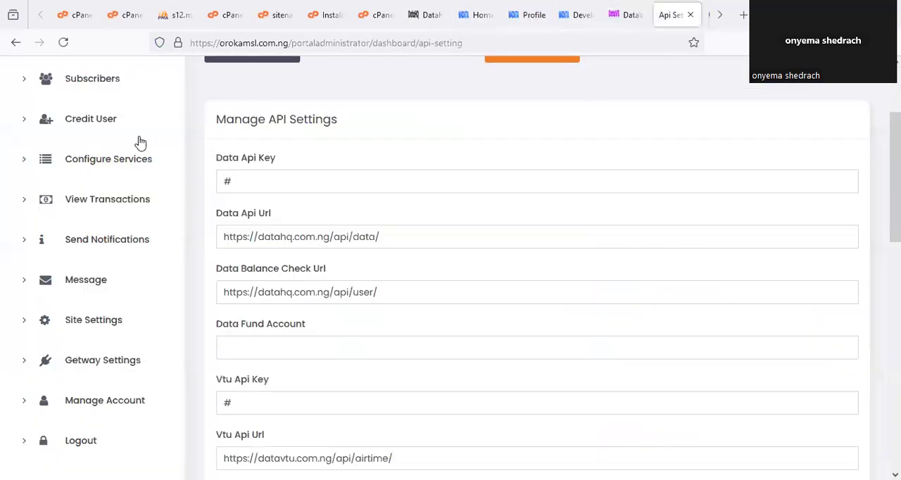
scroll(148, 129, up, 3)
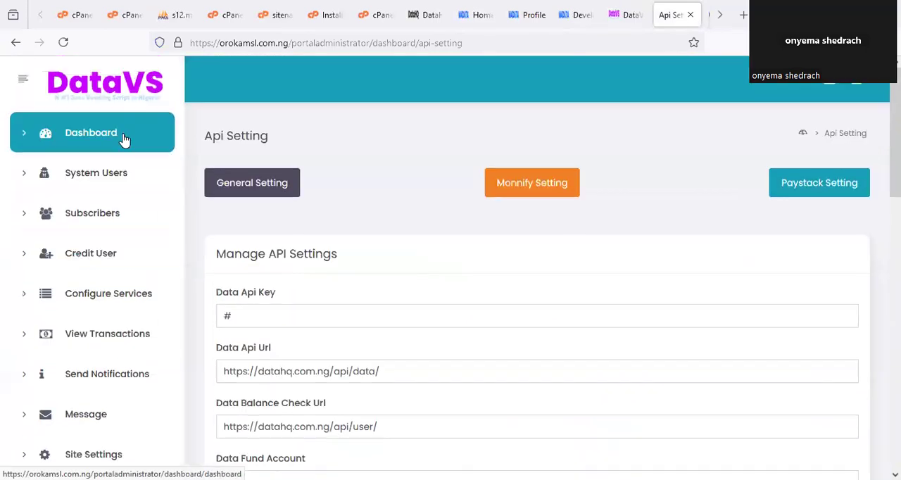
right_click(124, 140)
click(185, 146)
click(694, 10)
click(720, 16)
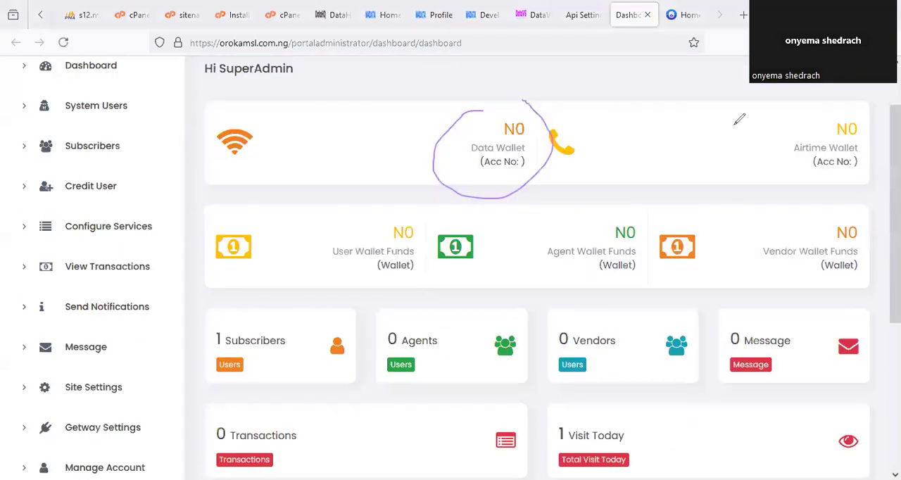
mouse_move(744, 114)
mouse_down()
mouse_move(751, 158)
mouse_move(855, 166)
mouse_move(777, 88)
mouse_up()
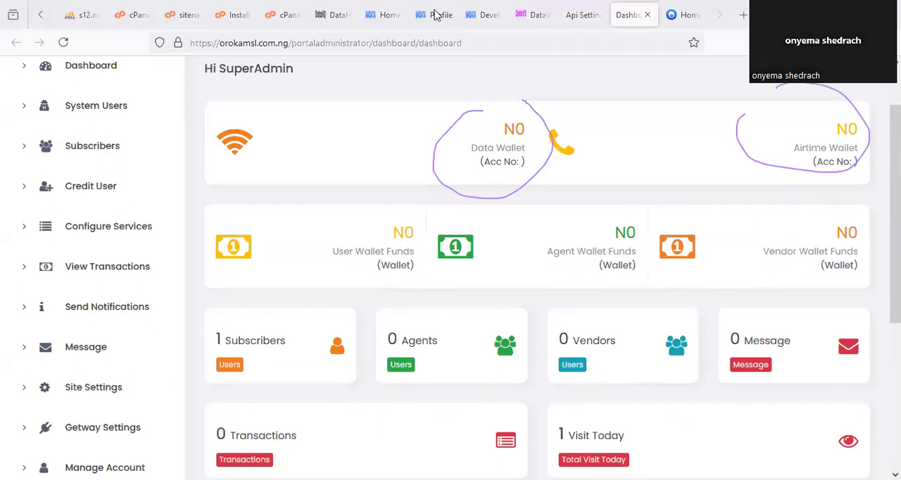
- Copy the API key from the DataHQ profile and paste it over the portal's Data Api Key placeholder
click(436, 15)
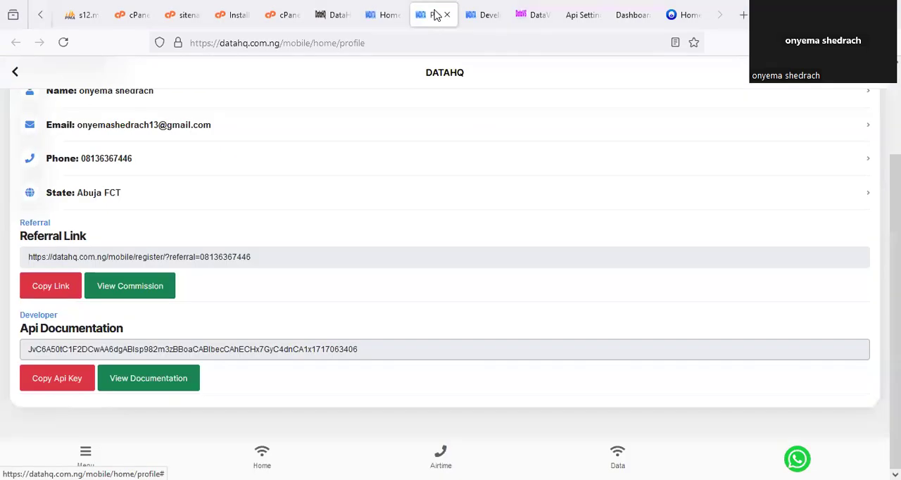
click(72, 382)
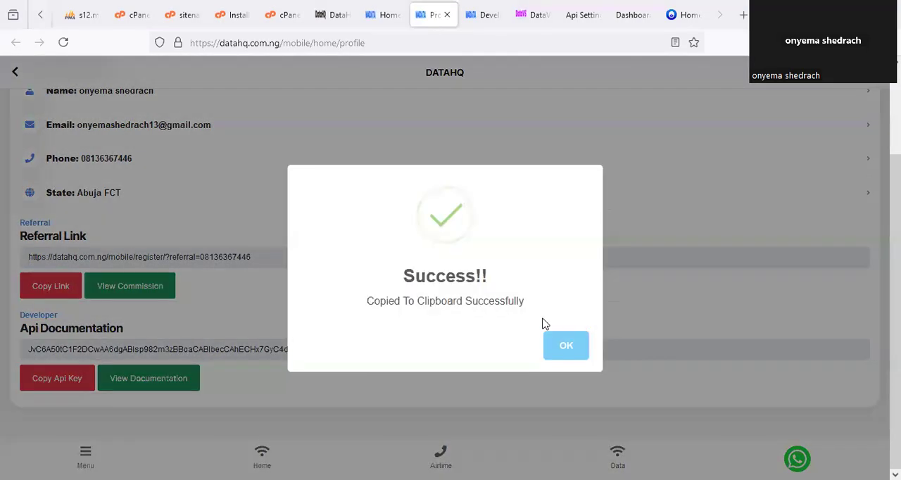
click(580, 15)
drag(280, 312, 201, 307)
key(ctrl+v)
click(421, 264)
- Replace the Vtu Api Key placeholder with the same copied DataHQ API key
scroll(379, 274, down, 2)
scroll(378, 274, down, 3)
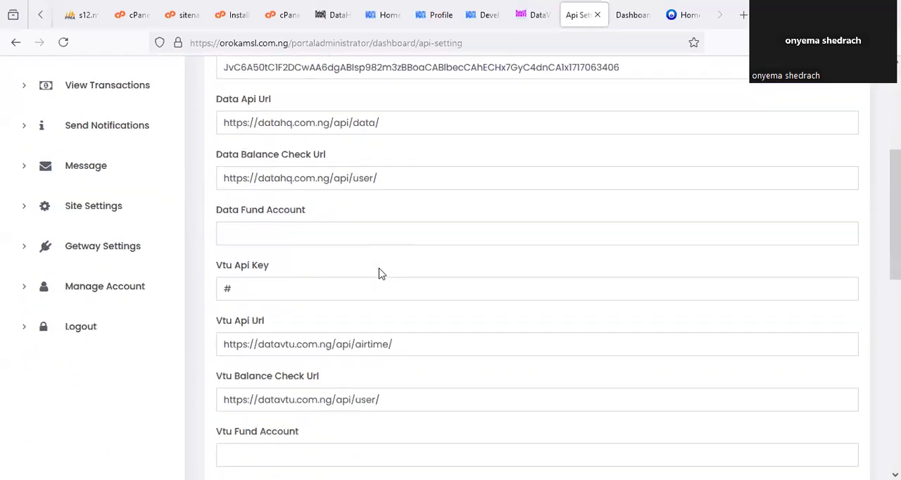
scroll(380, 268, down, 1)
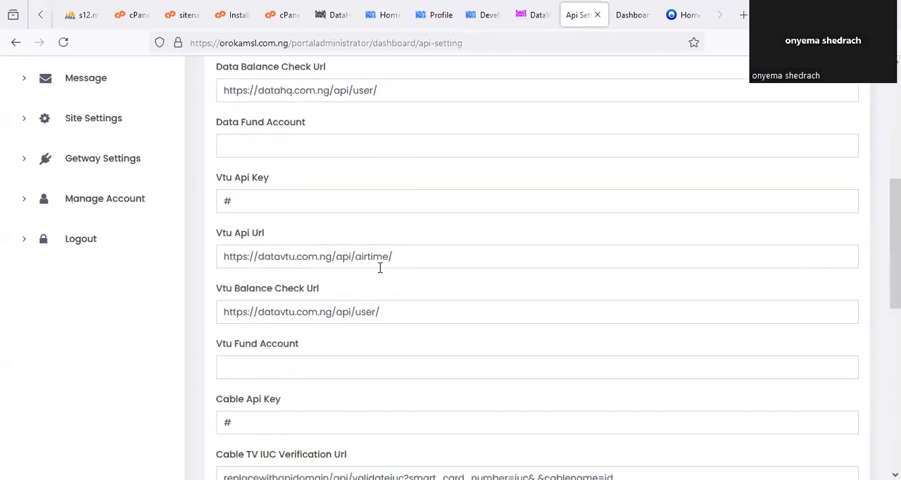
scroll(379, 267, down, 1)
double_click(253, 143)
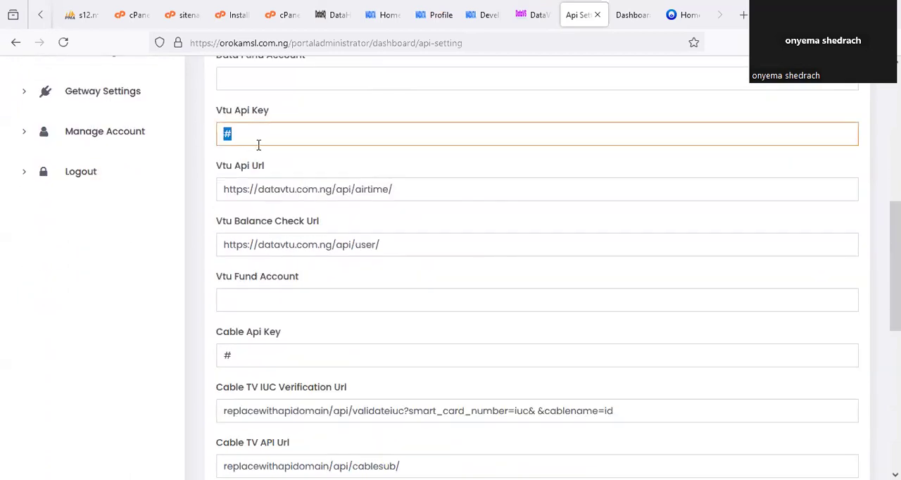
key(ctrl+v)
click(281, 166)
scroll(296, 173, up, 2)
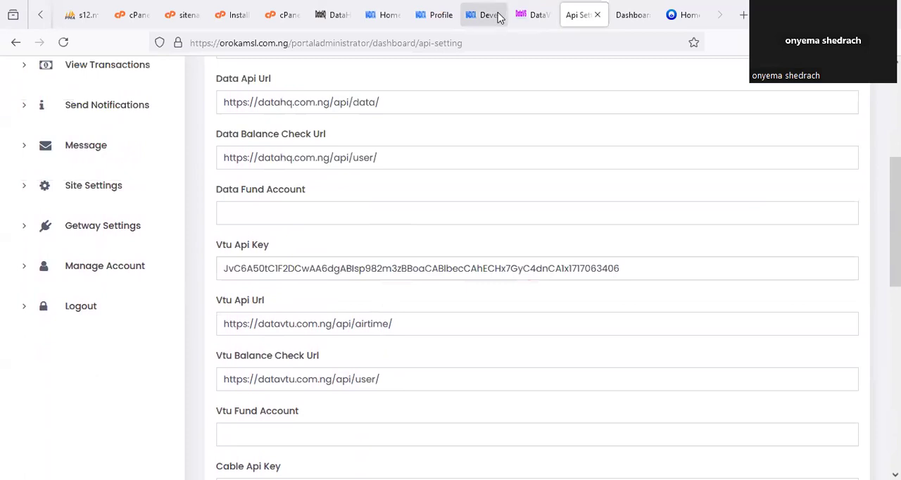
click(484, 13)
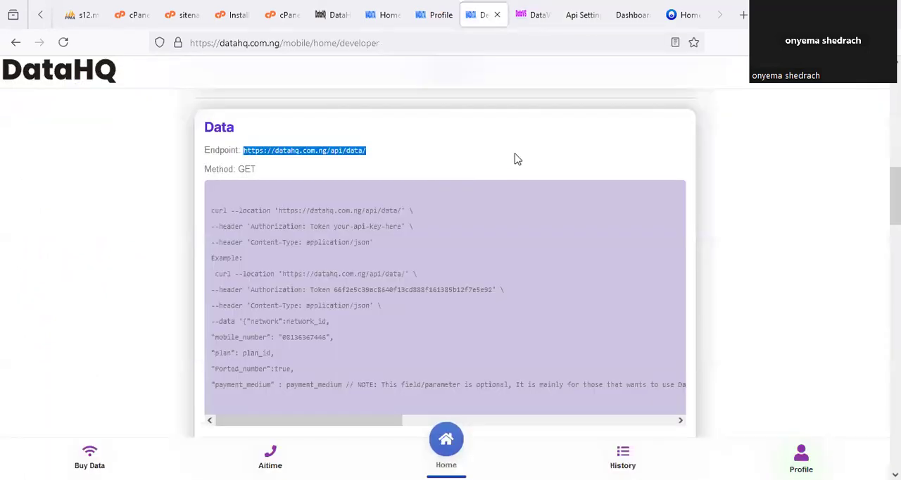
scroll(517, 159, up, 10)
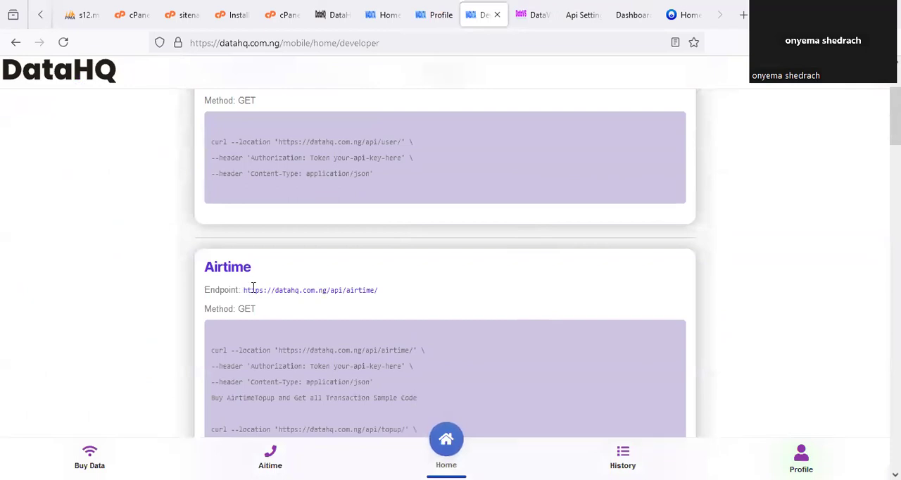
drag(243, 290, 386, 296)
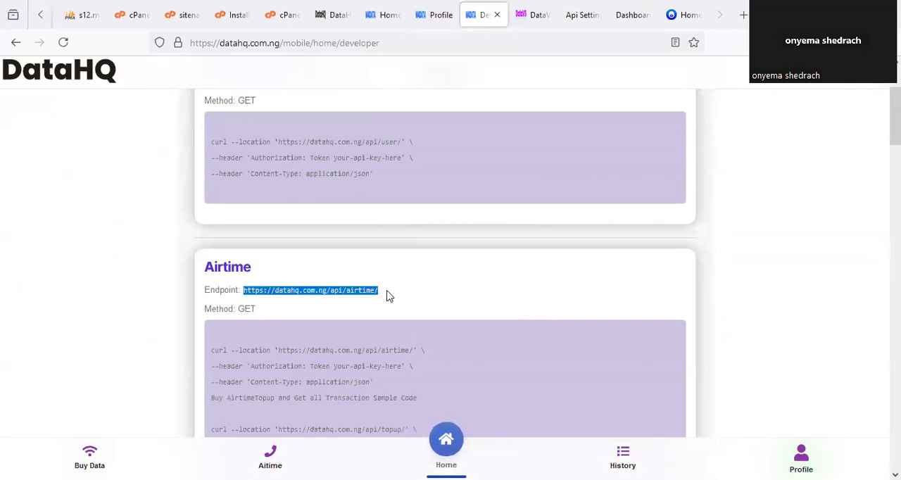
click(581, 15)
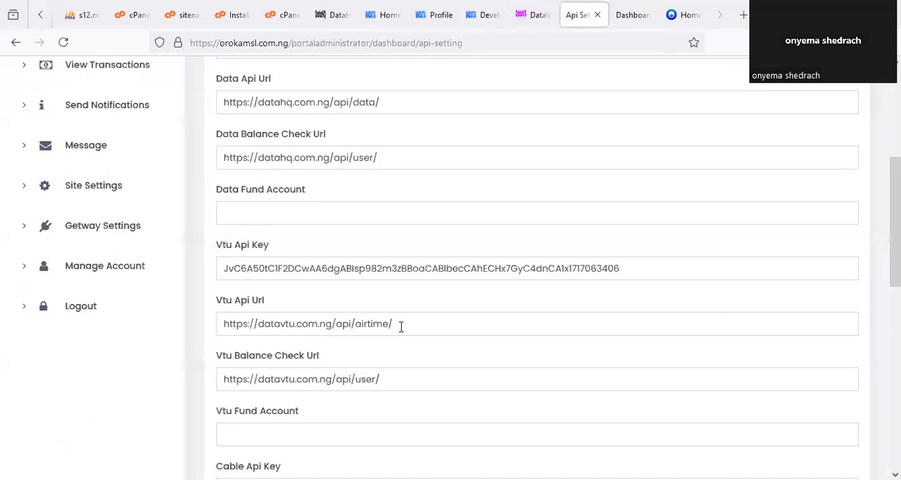
drag(392, 325, 216, 317)
key(ctrl+v)
click(303, 303)
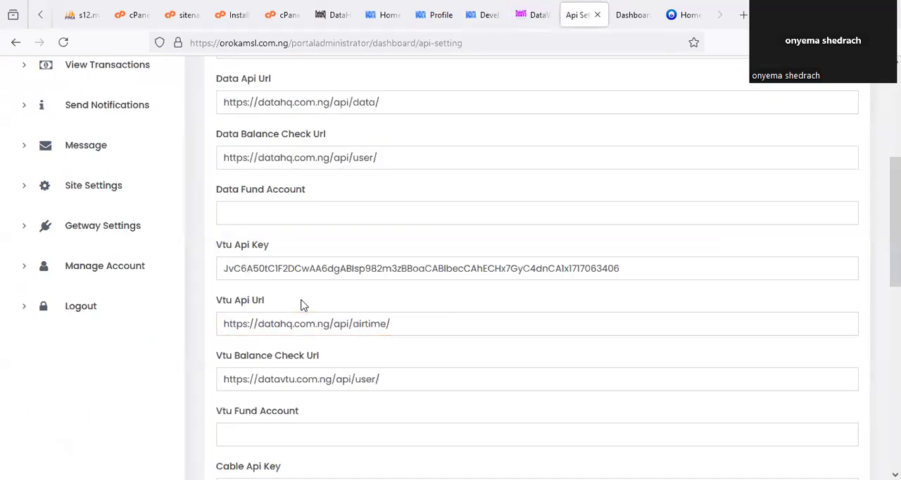
scroll(327, 250, up, 1)
scroll(327, 251, up, 1)
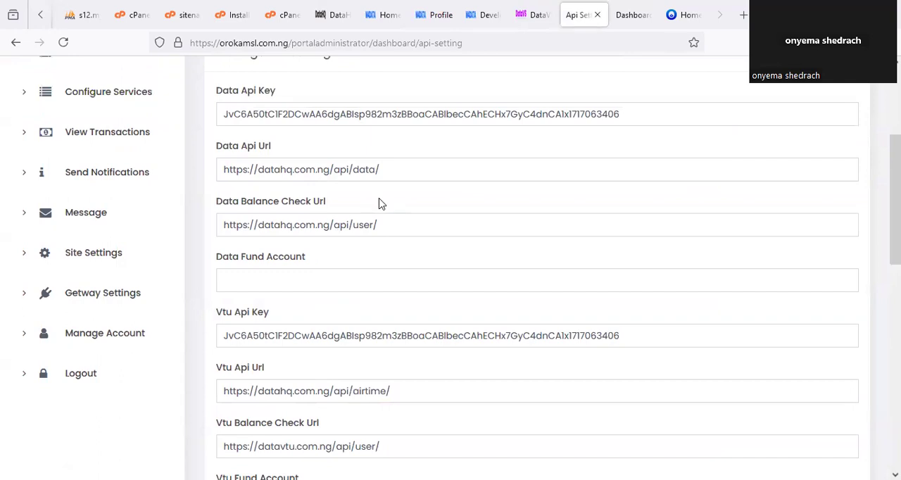
drag(380, 225, 216, 233)
key(ctrl+c)
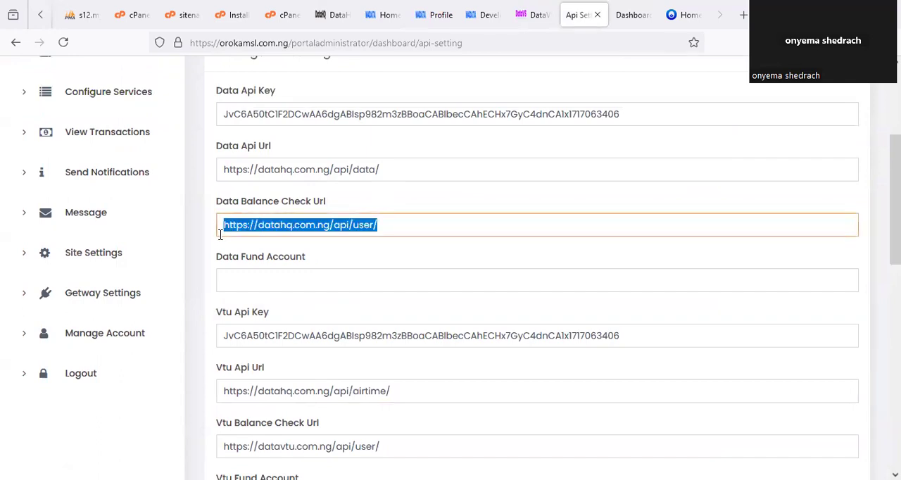
click(248, 265)
scroll(256, 281, down, 4)
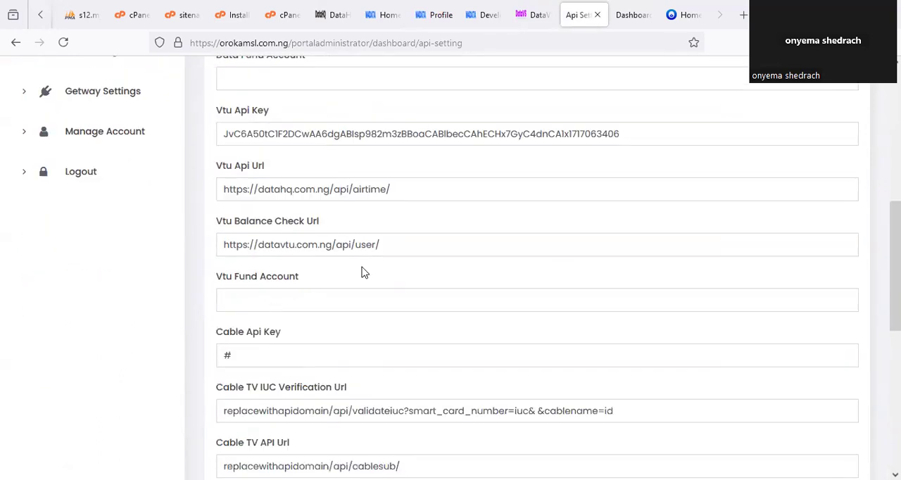
drag(380, 245, 210, 254)
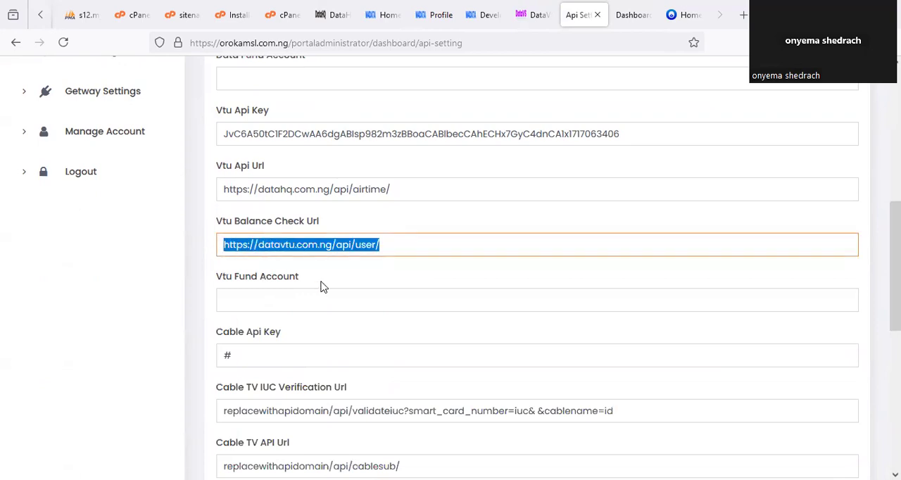
key(ctrl+v)
click(416, 220)
- Review the Manage API Settings form and save the updated details
scroll(428, 224, up, 5)
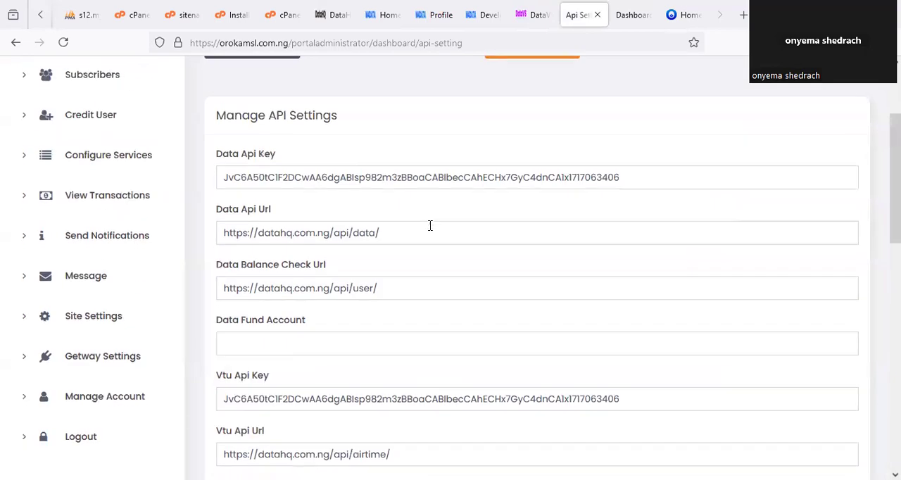
scroll(430, 225, down, 15)
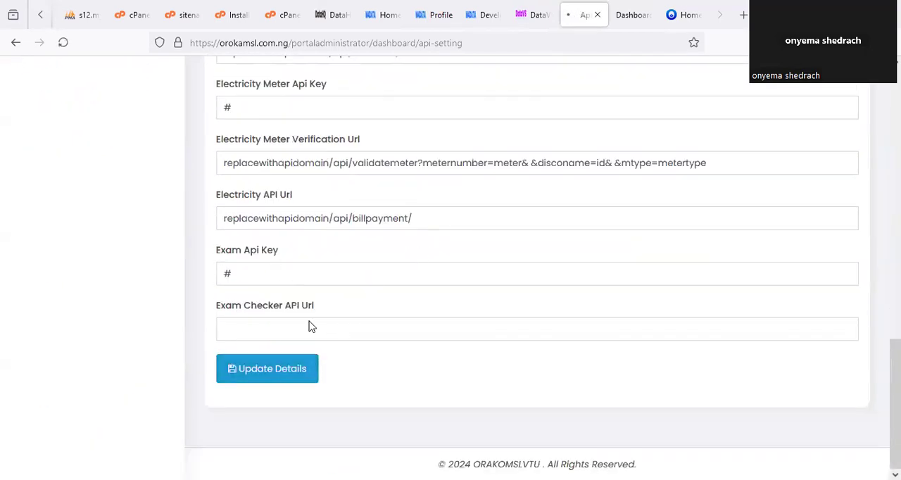
click(267, 368)
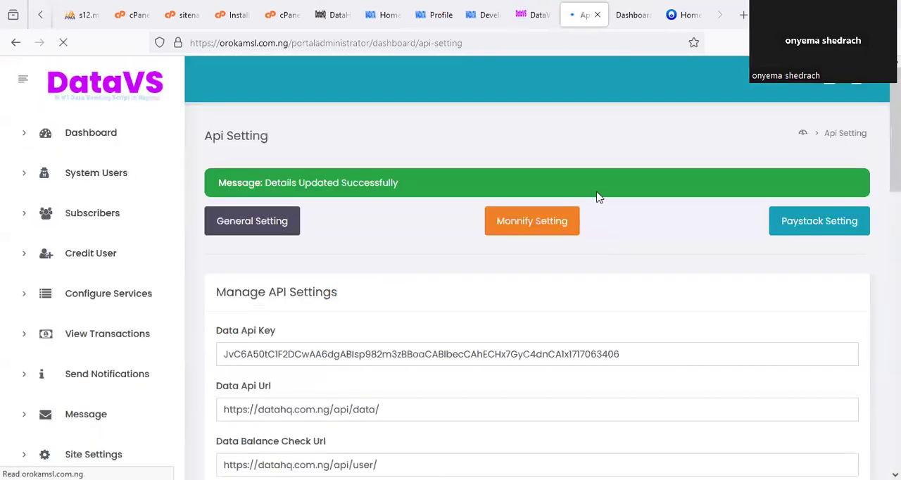
- Refresh the portal's admin Dashboard and circle the Data Wallet and Airtime Wallet balances
click(628, 15)
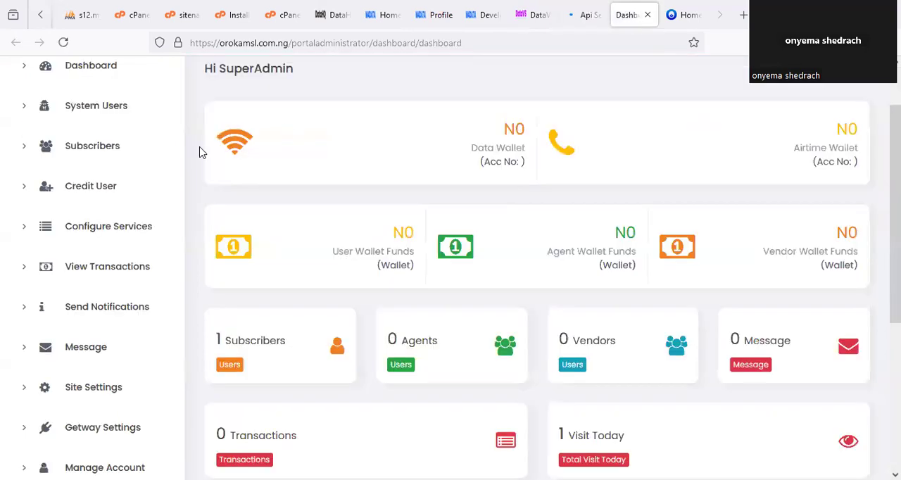
scroll(125, 145, up, 2)
click(135, 158)
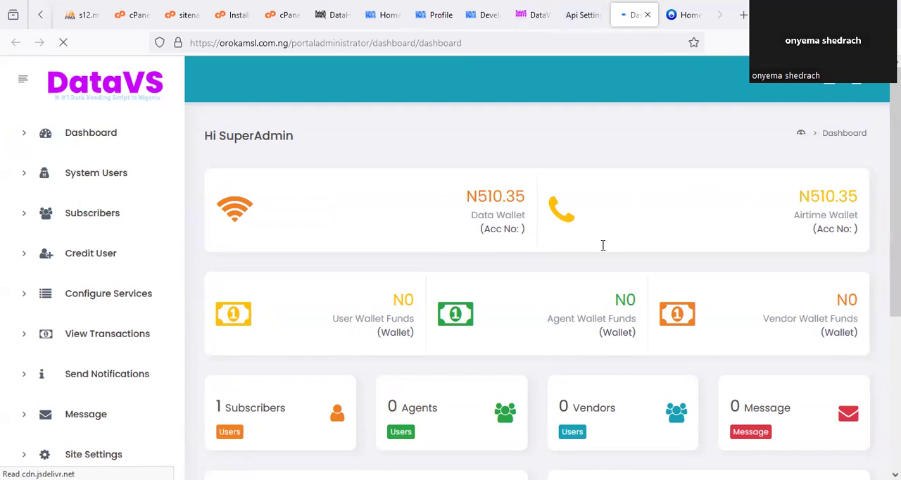
mouse_move(517, 182)
mouse_down()
mouse_move(500, 233)
mouse_move(492, 174)
mouse_up()
mouse_move(839, 162)
mouse_down()
mouse_move(802, 198)
mouse_move(820, 172)
mouse_up()
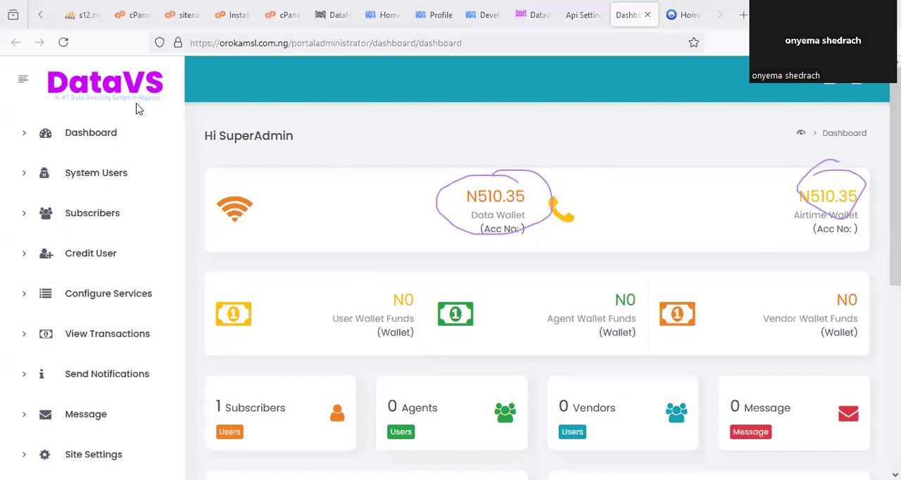
- Check the wallet balance on the DataHQ home page against the portal Dashboard and circle the Data Wallet balance
click(335, 14)
click(387, 14)
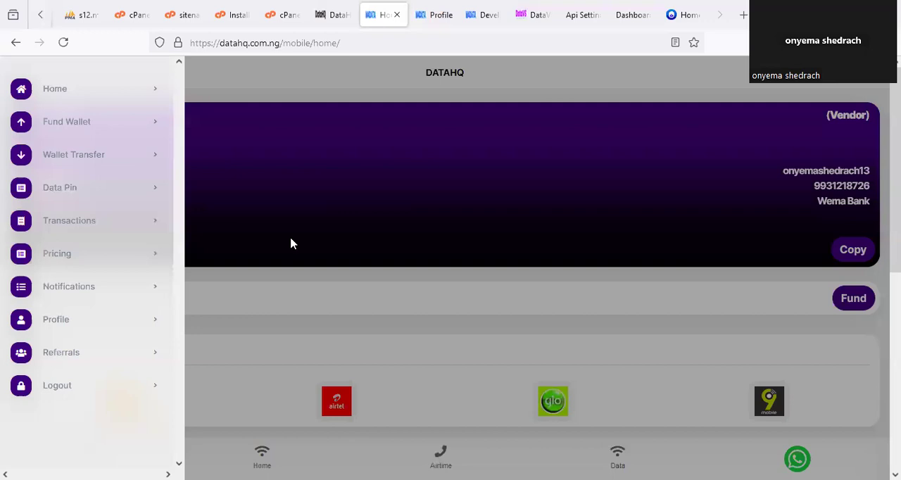
click(214, 278)
click(145, 302)
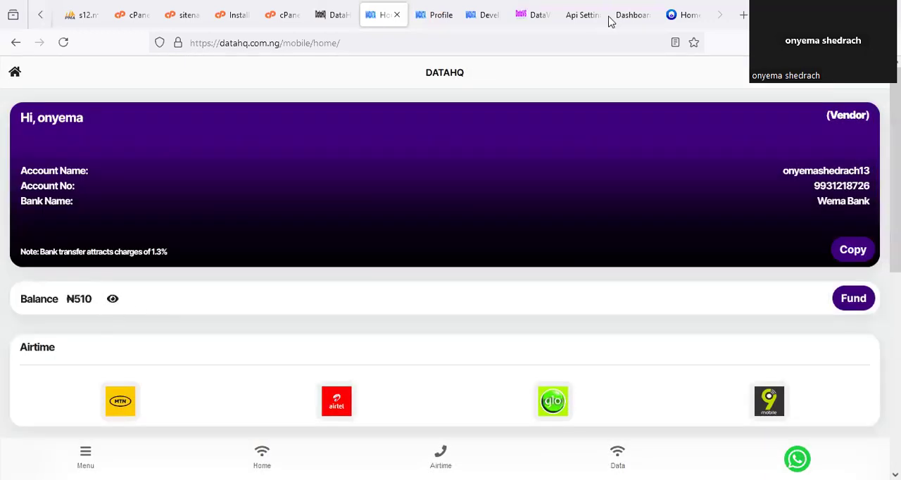
click(583, 15)
click(633, 16)
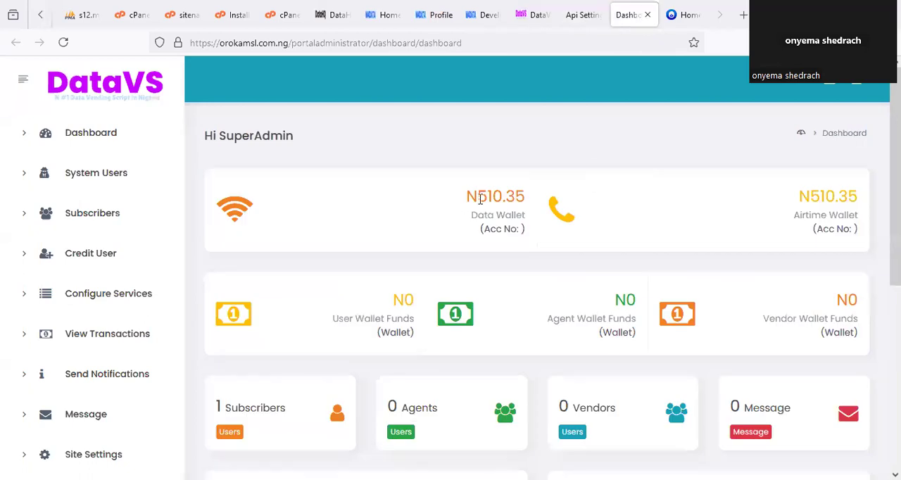
drag(486, 150, 483, 168)
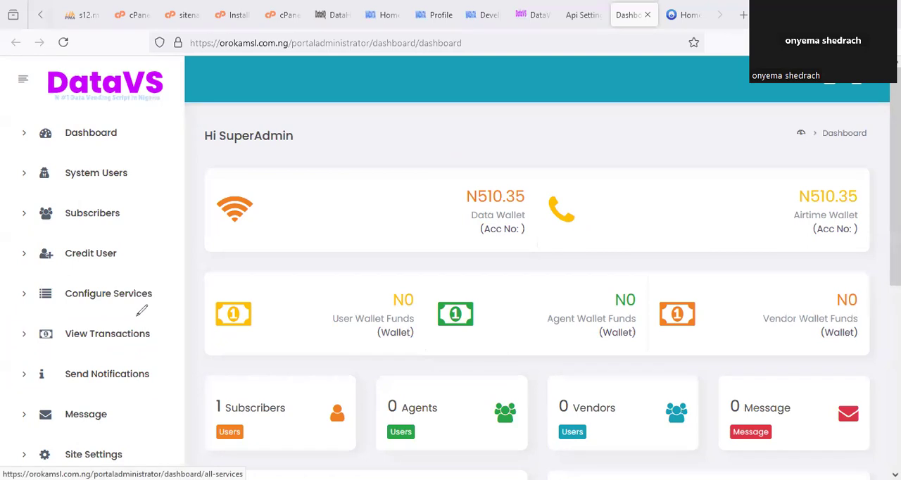
- Circle Configure Services, go to it, circle Data Plans and open its plan list for management
drag(140, 312, 155, 266)
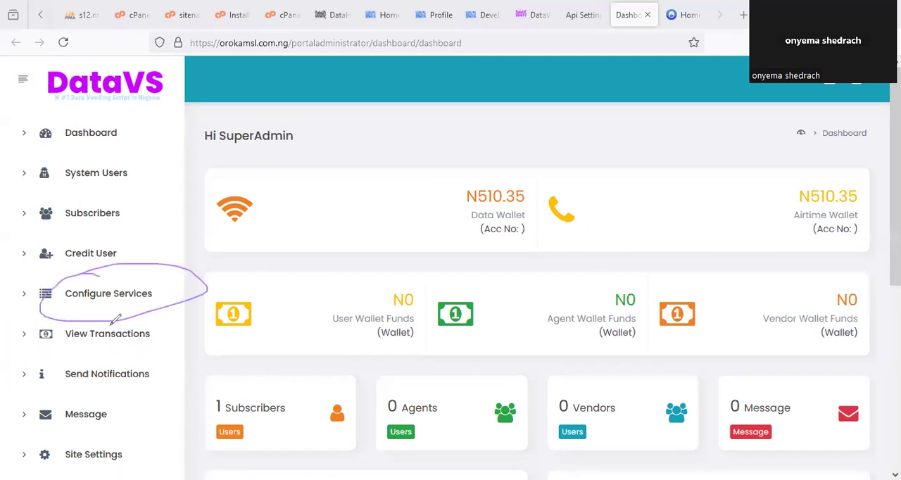
click(141, 298)
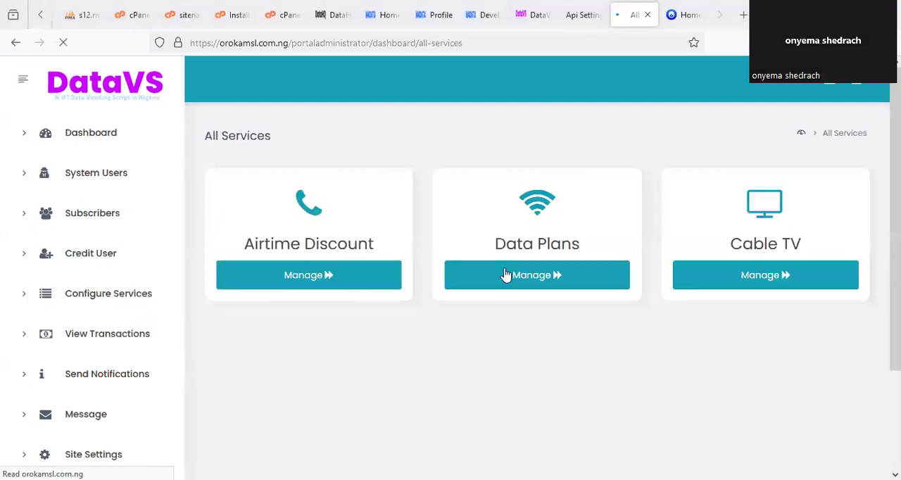
click(540, 282)
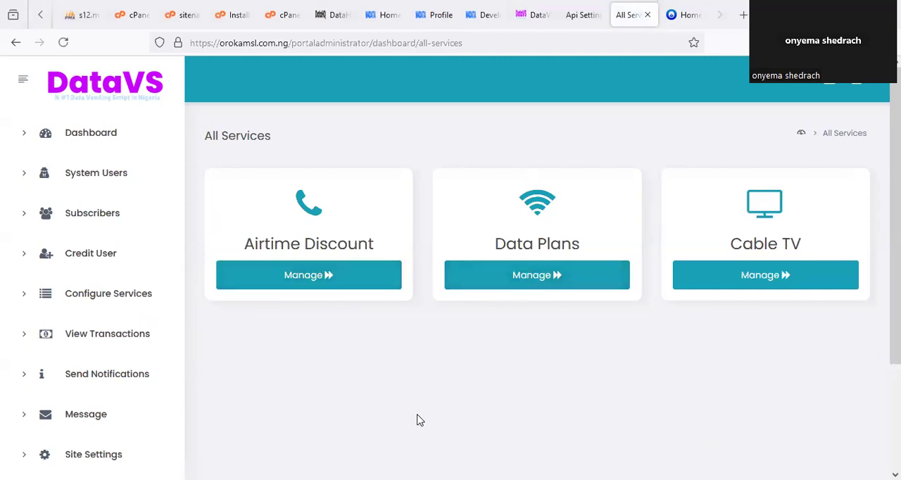
mouse_move(485, 214)
mouse_down()
mouse_move(579, 275)
mouse_move(463, 222)
mouse_up()
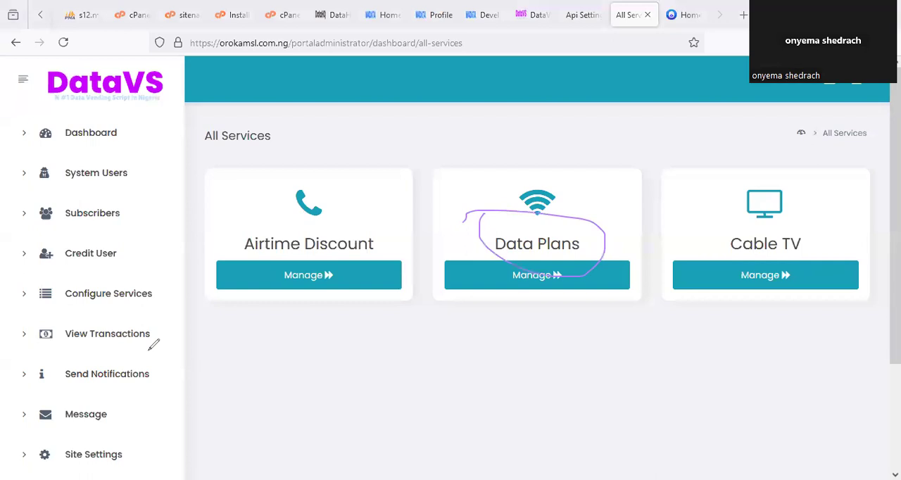
click(542, 282)
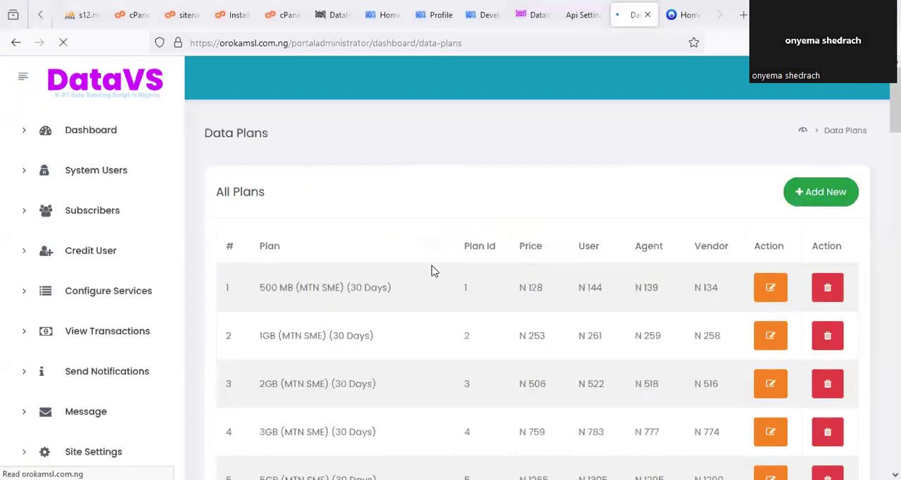
scroll(497, 229, down, 2)
scroll(498, 231, up, 1)
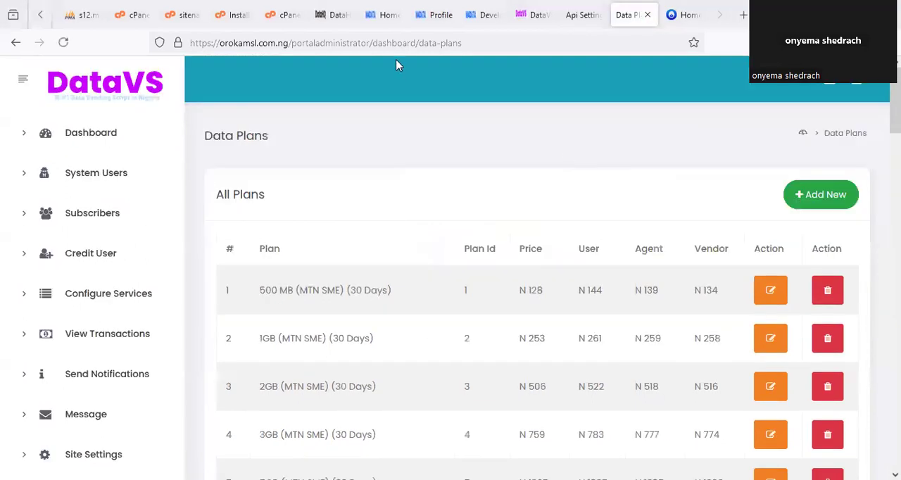
- Open the DataHQ Pricing page, go to the Data Plan table and mark the Vendors prices
click(434, 15)
click(557, 344)
click(85, 456)
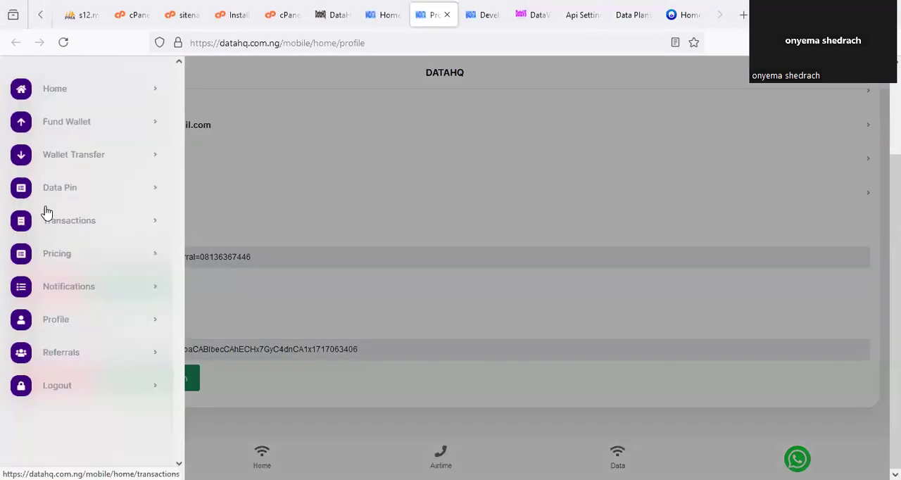
click(62, 257)
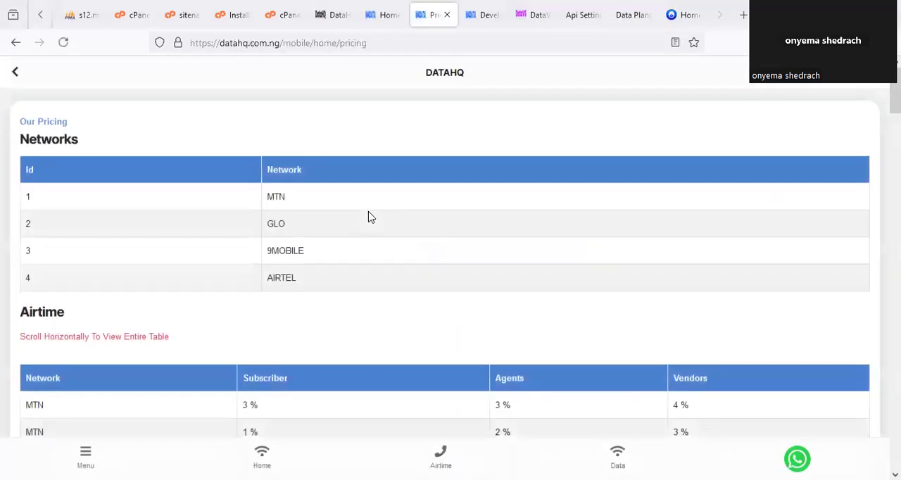
scroll(391, 228, down, 5)
scroll(399, 227, down, 4)
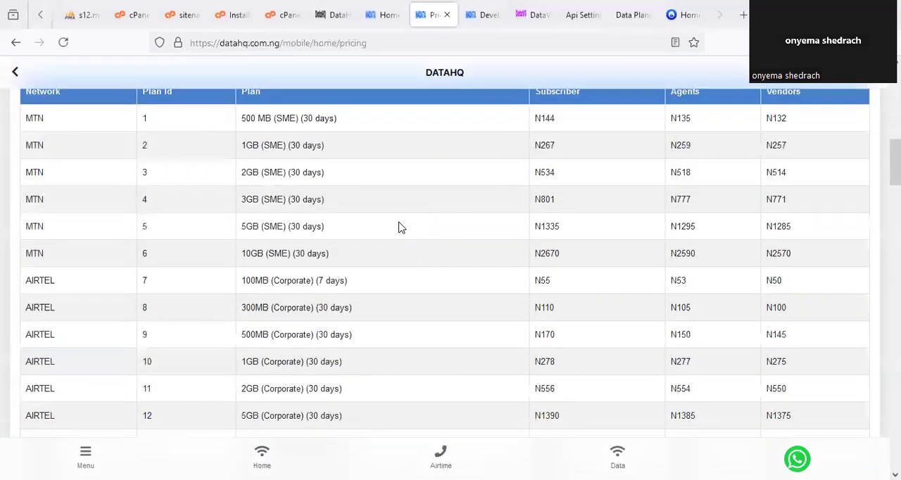
scroll(400, 227, up, 1)
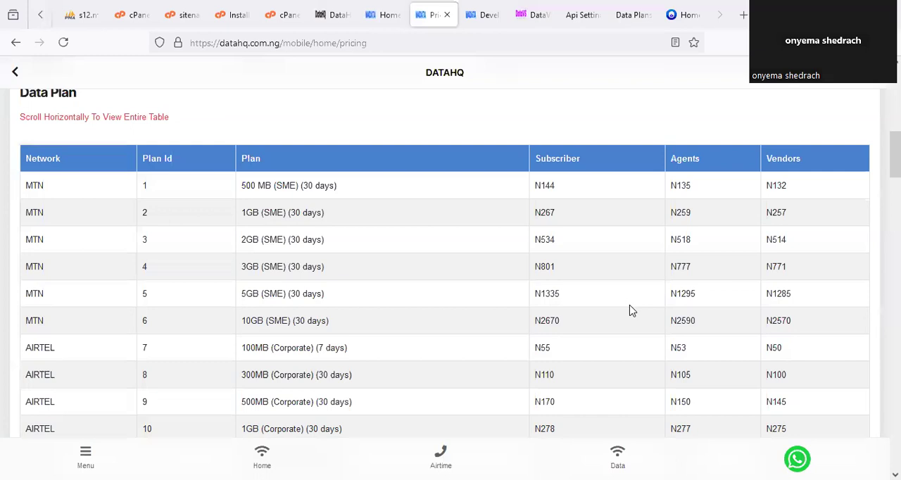
drag(774, 176, 791, 179)
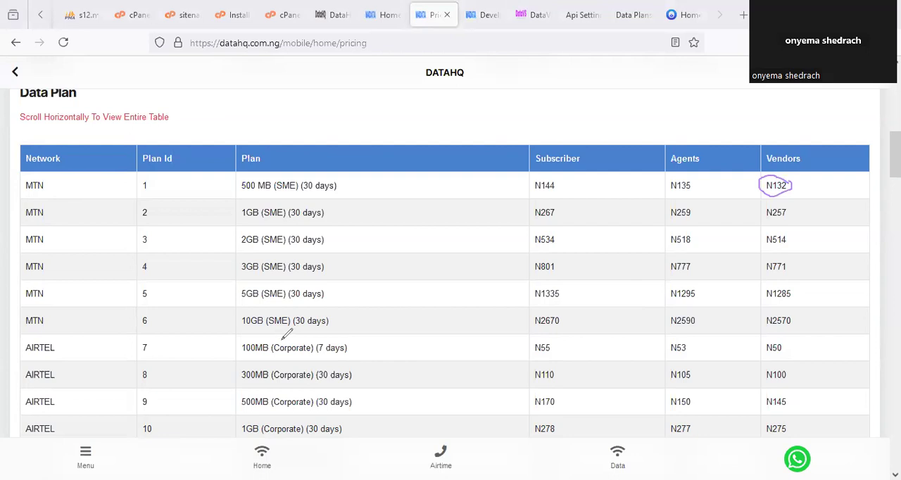
- Open the 500 MB MTN SME plan for editing in the portal's Data Plans list and circle its Plan Id
click(643, 15)
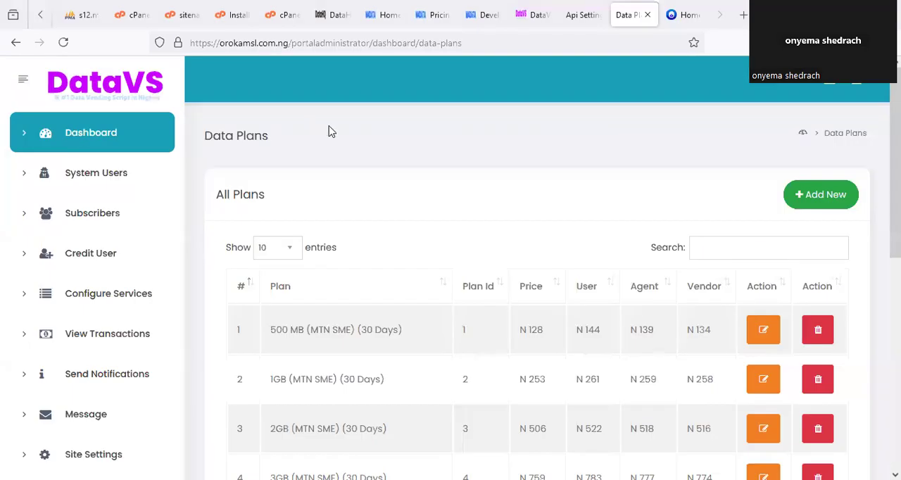
scroll(450, 204, down, 2)
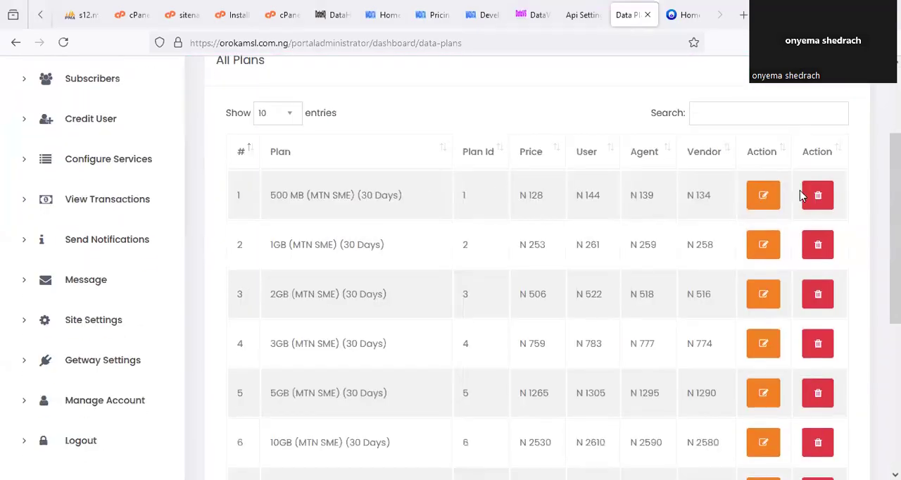
scroll(767, 177, down, 1)
scroll(766, 174, down, 1)
click(761, 137)
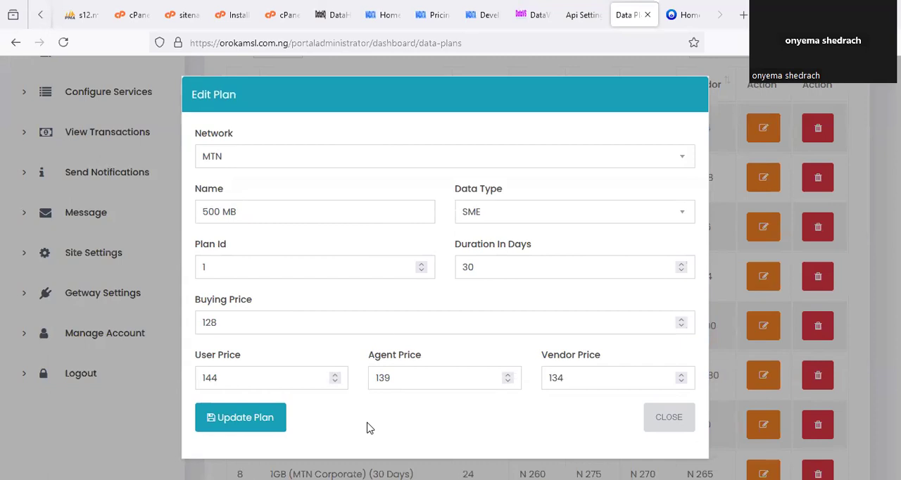
drag(230, 232, 228, 233)
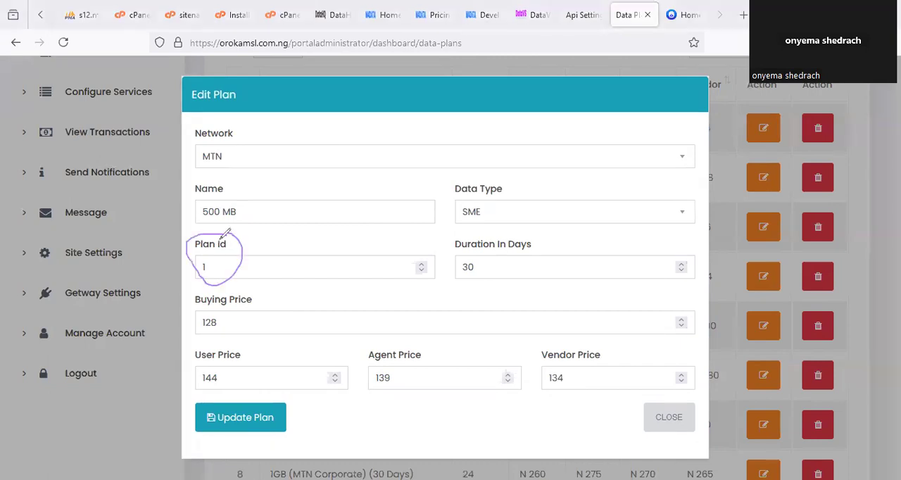
- Circle the Plan Id heading, the 500 MB MTN SME plan's id and its Vendors price in the DataHQ Data Plan table
click(434, 15)
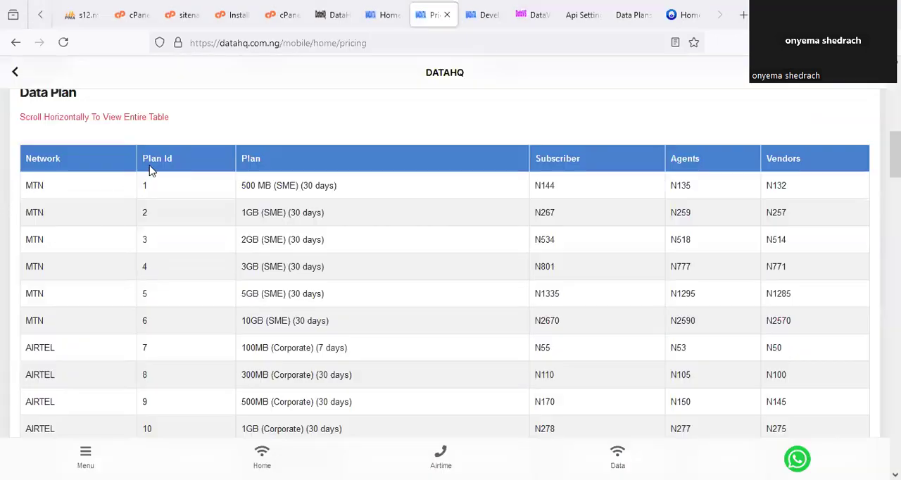
drag(140, 153, 175, 157)
drag(138, 190, 139, 198)
mouse_move(138, 146)
mouse_down()
mouse_move(174, 183)
mouse_move(149, 149)
mouse_up()
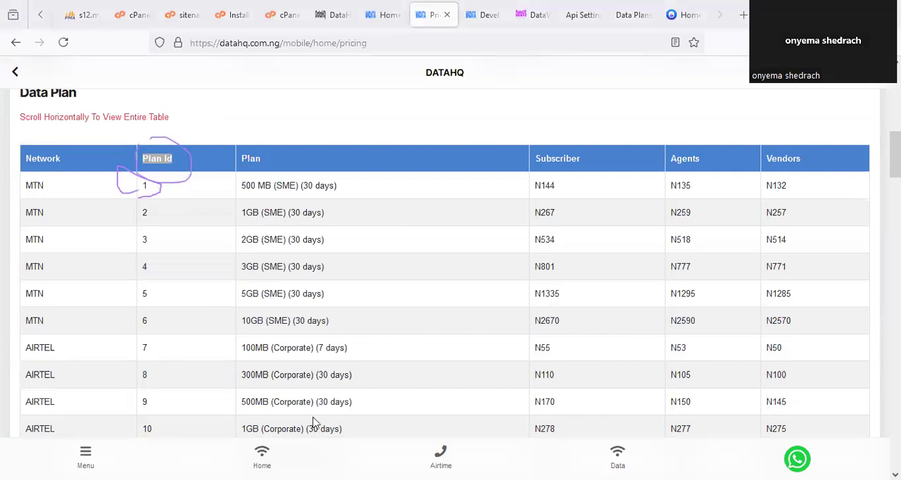
drag(778, 204, 791, 174)
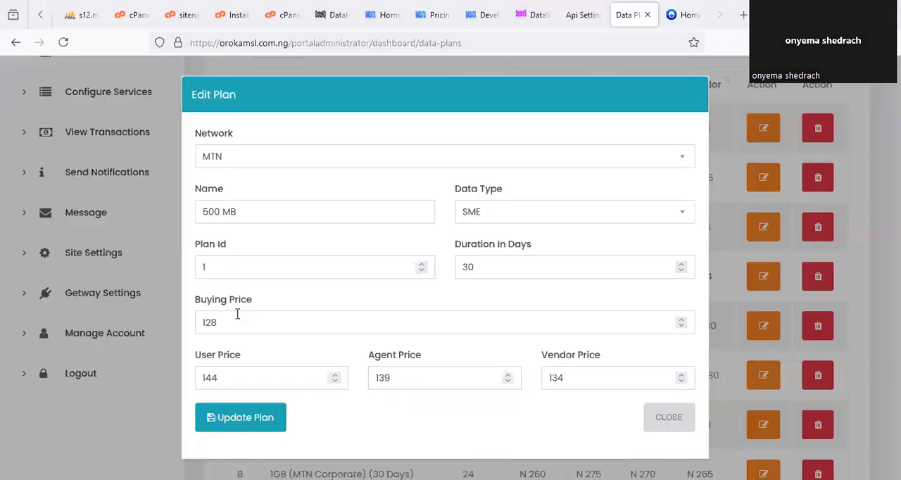
- Set the Buying Price of the portal's 500 MB MTN SME plan to 132
click(232, 313)
key(BackSpace)
key(BackSpace)
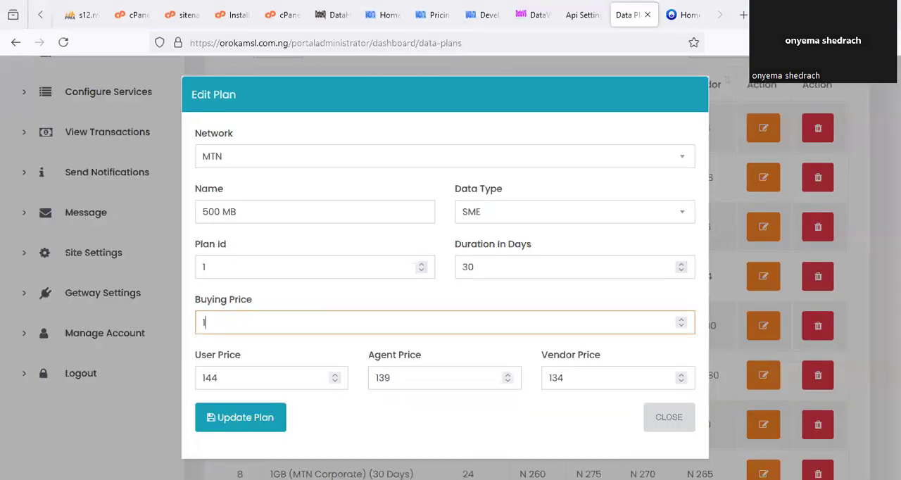
text(42)
key(BackSpace)
key(BackSpace)
text(32)
key(alt+Tab)
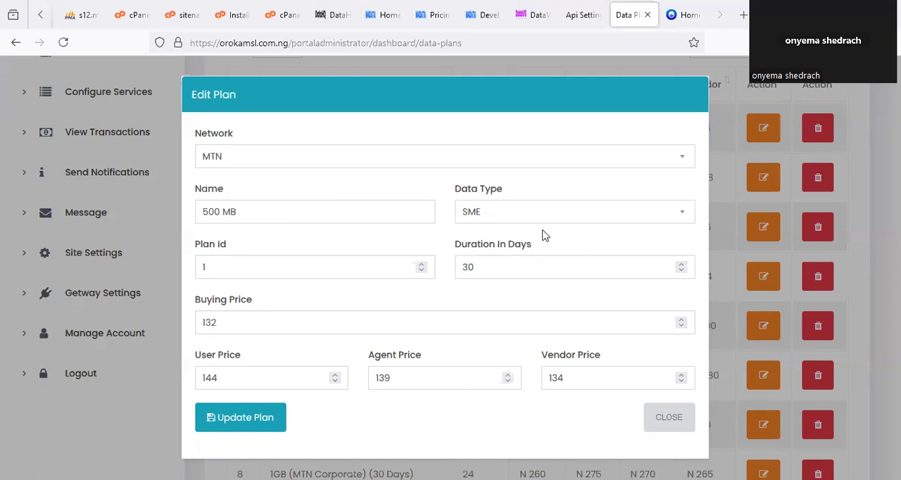
- Circle the 500 MB plan's three selling prices and set User Price to 150, Agent Price to 145 and Vendor Price to 140
drag(206, 344, 216, 355)
mouse_move(361, 349)
mouse_down()
mouse_move(434, 378)
mouse_move(405, 348)
mouse_up()
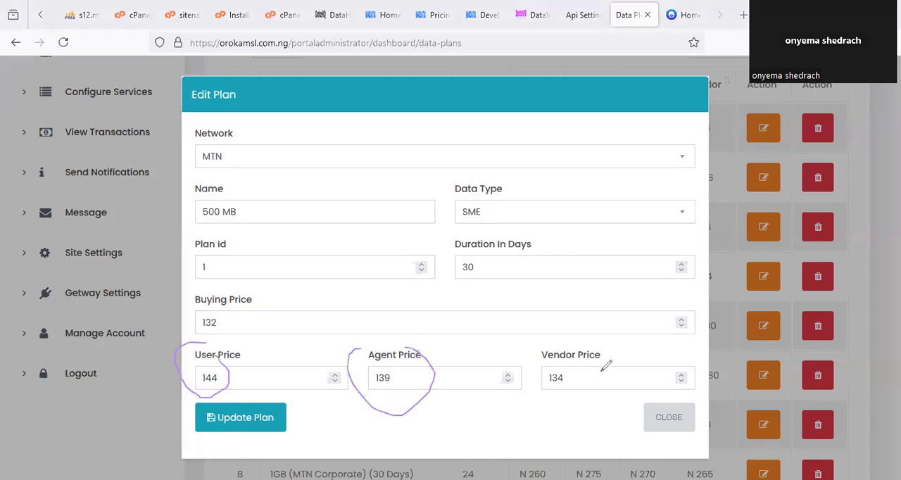
mouse_move(568, 336)
mouse_down()
mouse_move(618, 380)
mouse_move(585, 348)
mouse_up()
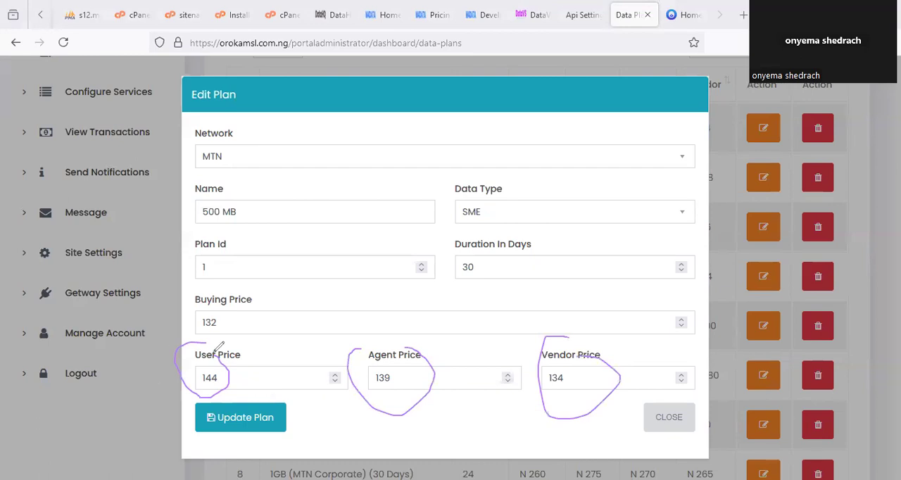
double_click(210, 378)
text(150)
key(Tab)
text(1)
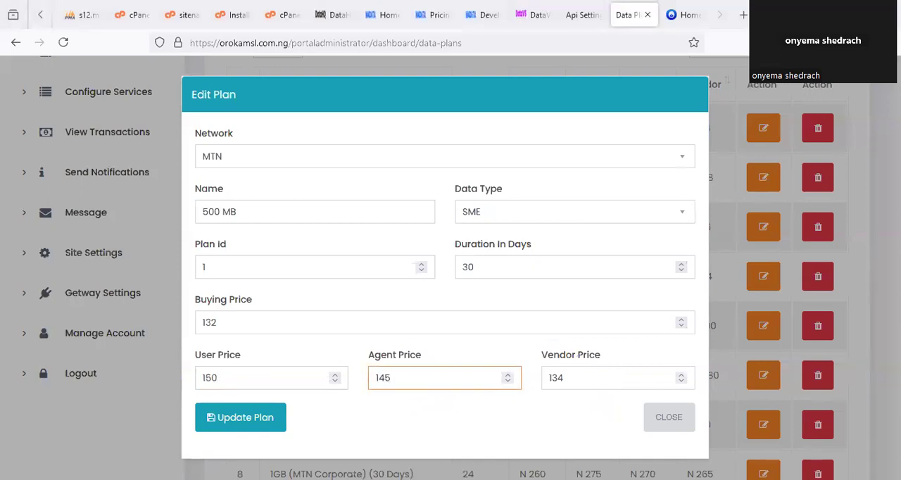
key(Tab)
text(140)
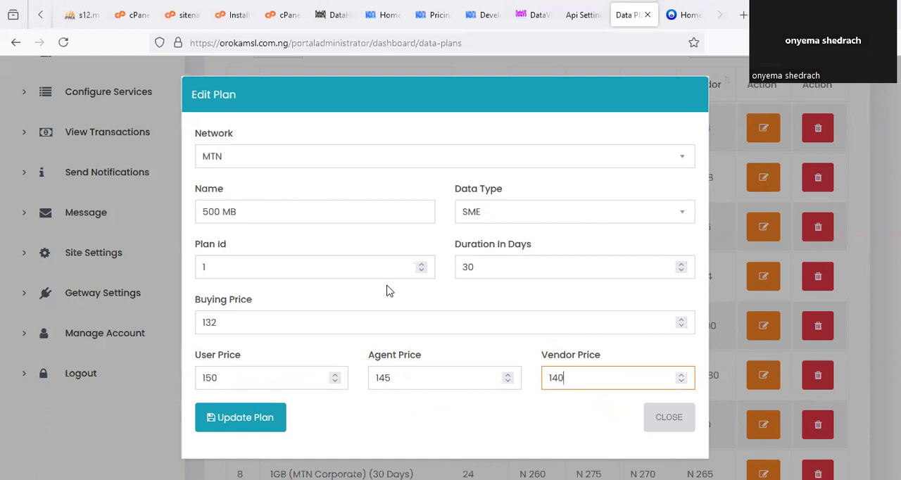
- Circle the User Price and Buying Price of the 500 MB plan and save the plan's update
drag(211, 357, 239, 355)
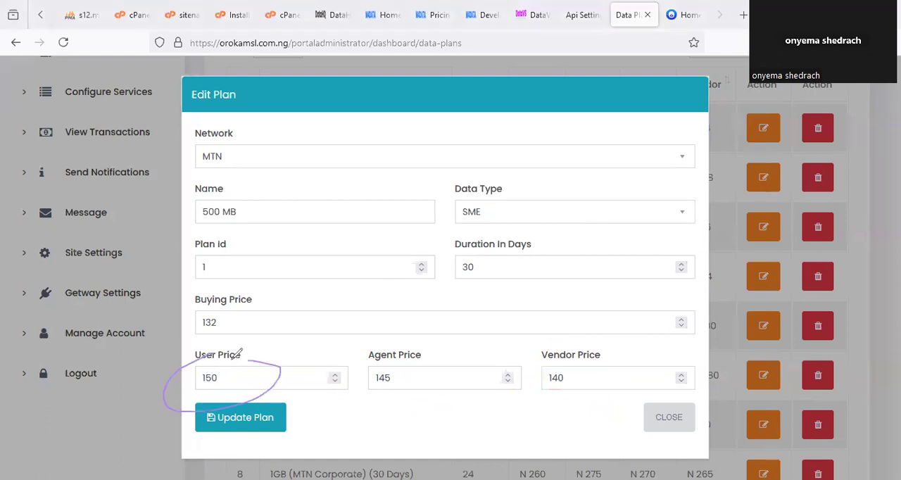
mouse_move(213, 306)
mouse_down()
mouse_move(199, 303)
mouse_move(227, 314)
mouse_up()
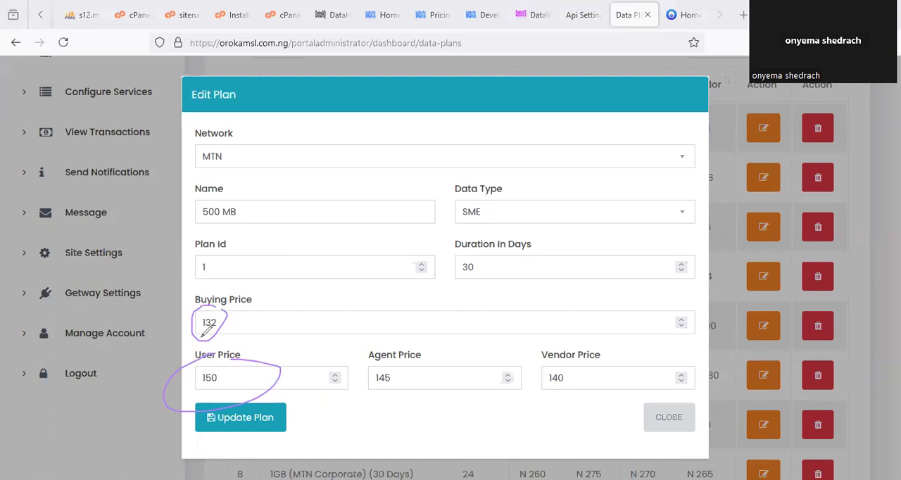
click(235, 416)
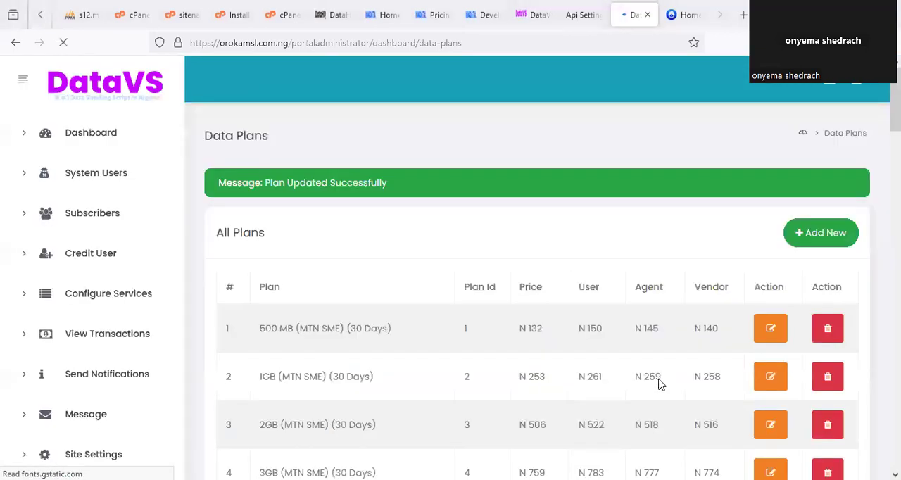
scroll(668, 380, down, 3)
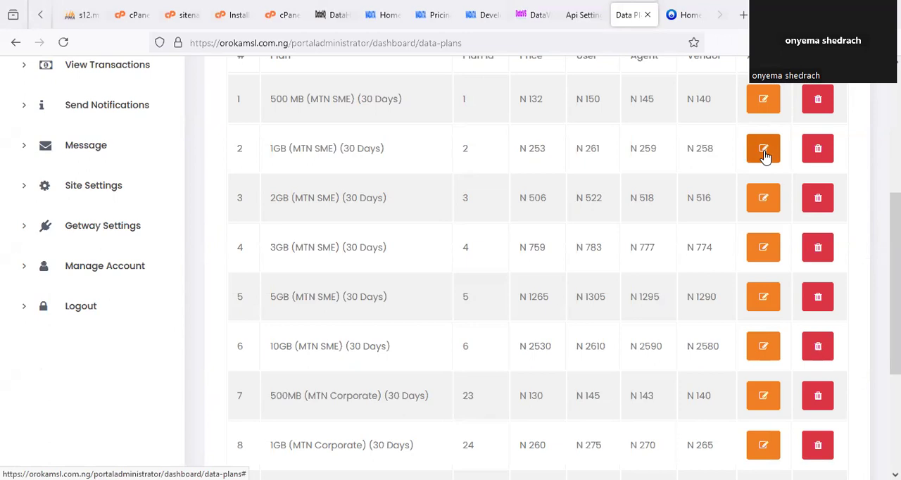
click(521, 15)
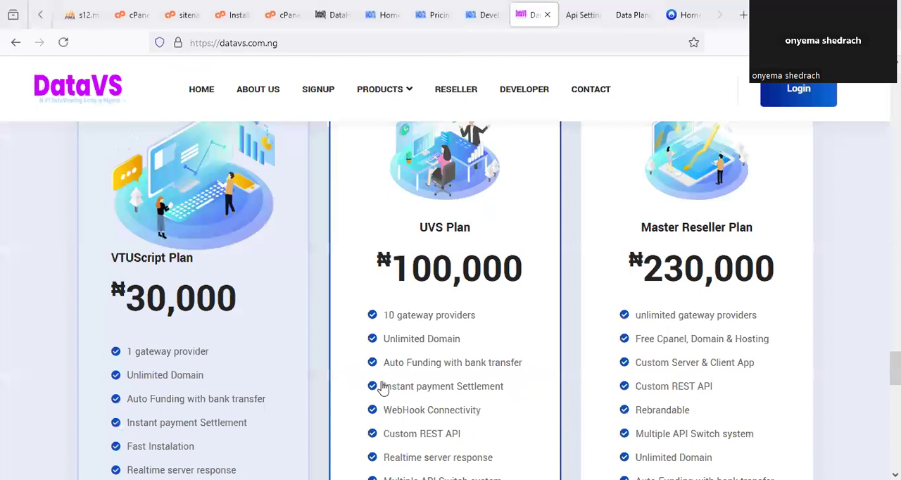
scroll(450, 282, down, 3)
scroll(493, 345, up, 5)
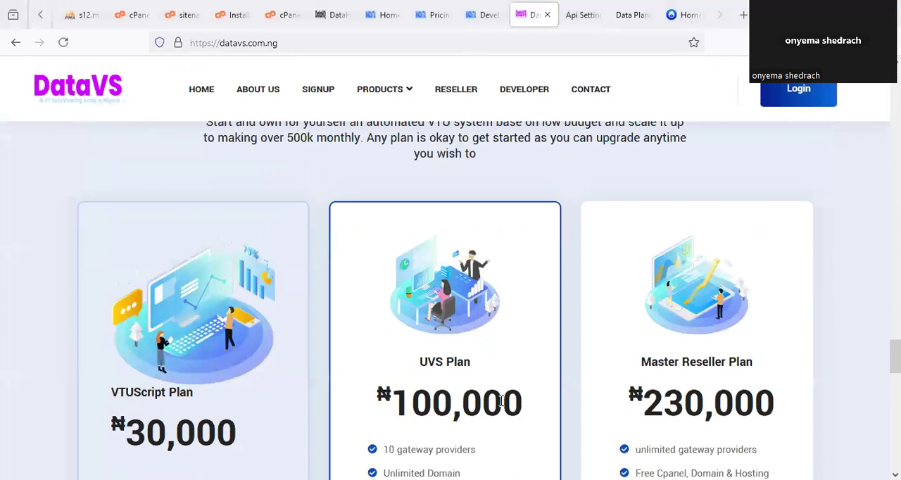
click(631, 14)
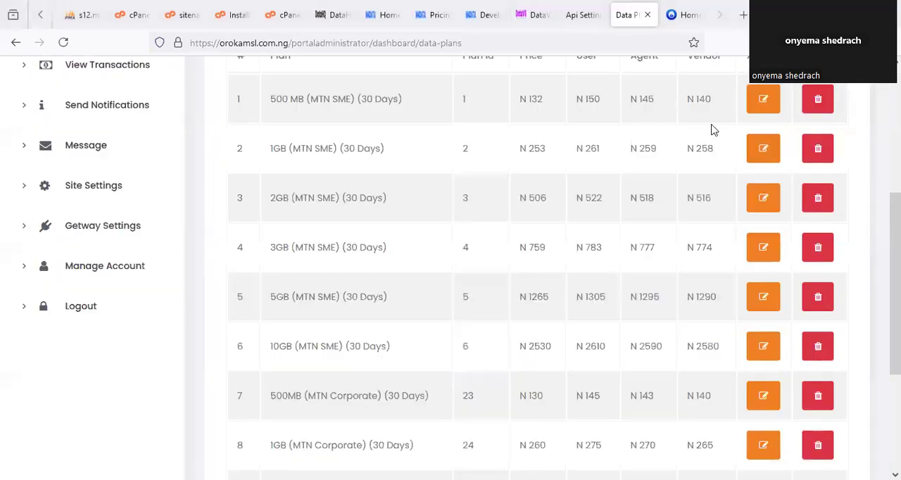
- Open the 1GB MTN SME plan for editing and circle its Vendors price in the DataHQ pricing table
click(763, 149)
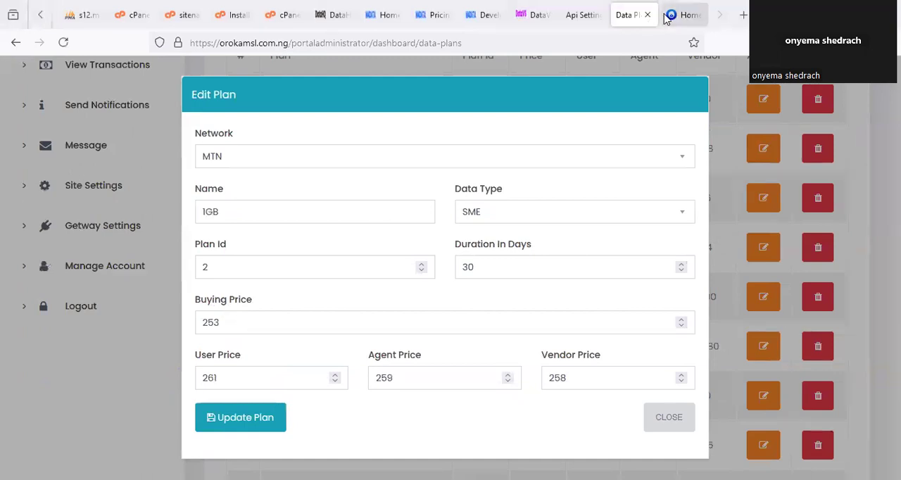
click(331, 14)
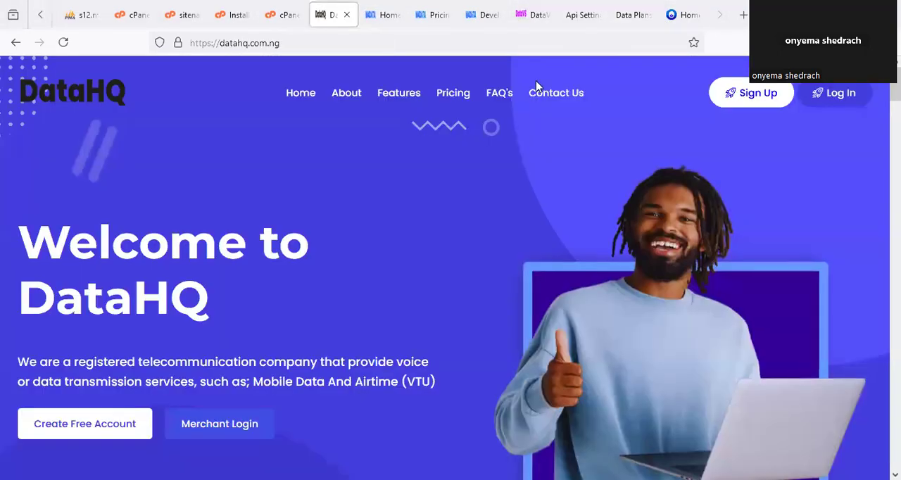
click(433, 15)
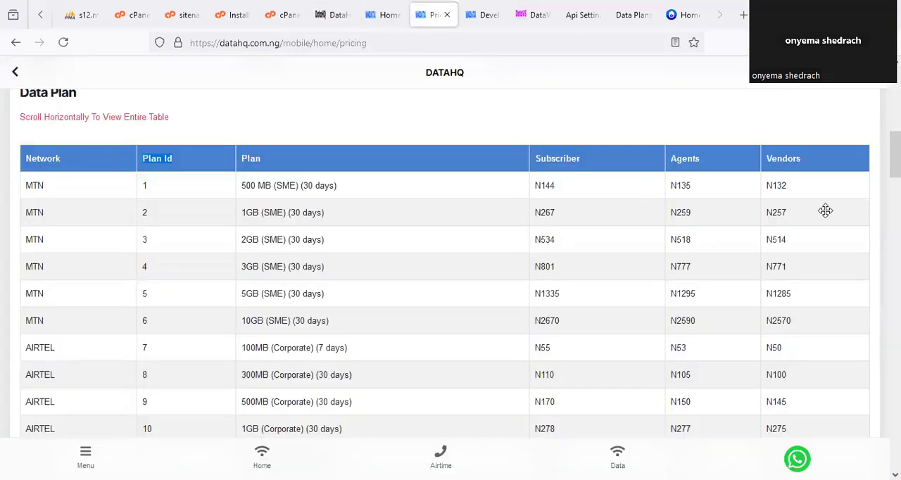
scroll(768, 129, down, 1)
drag(780, 133, 770, 129)
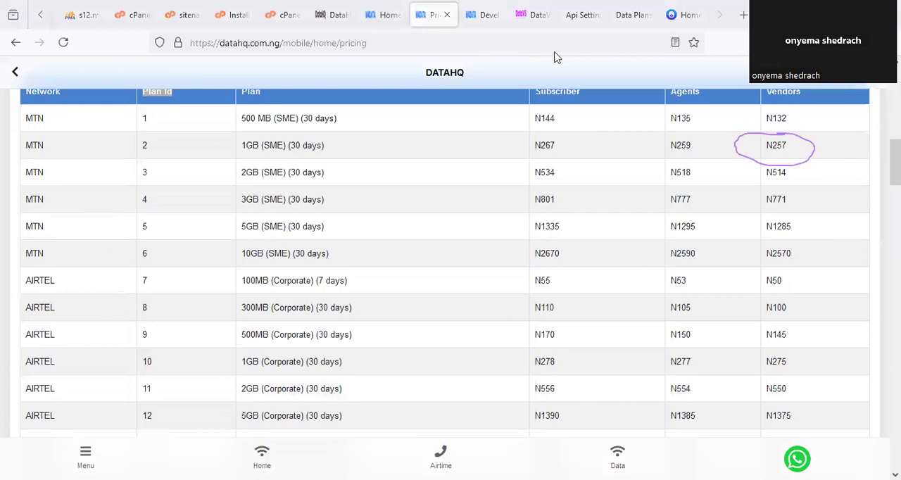
- Set the 1GB MTN SME plan's Buying Price to 257 and its User Price to 275
click(639, 14)
click(241, 324)
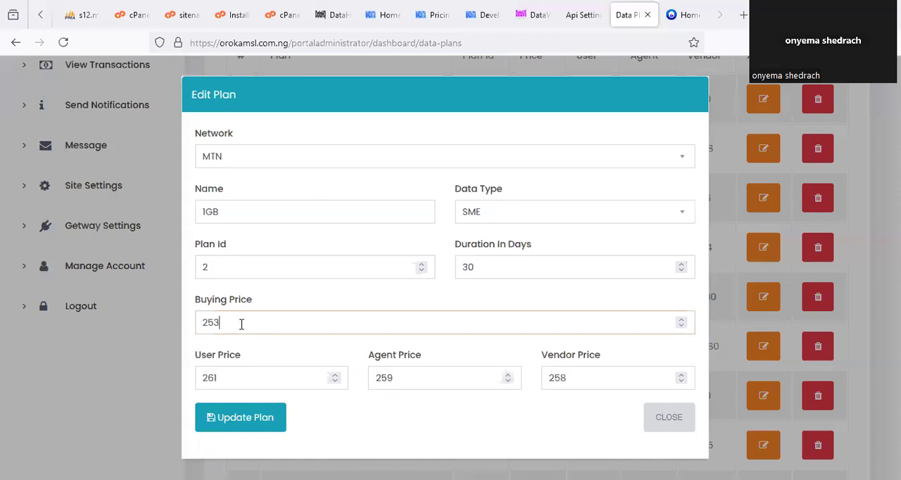
key(BackSpace)
text(7)
click(235, 380)
key(BackSpace)
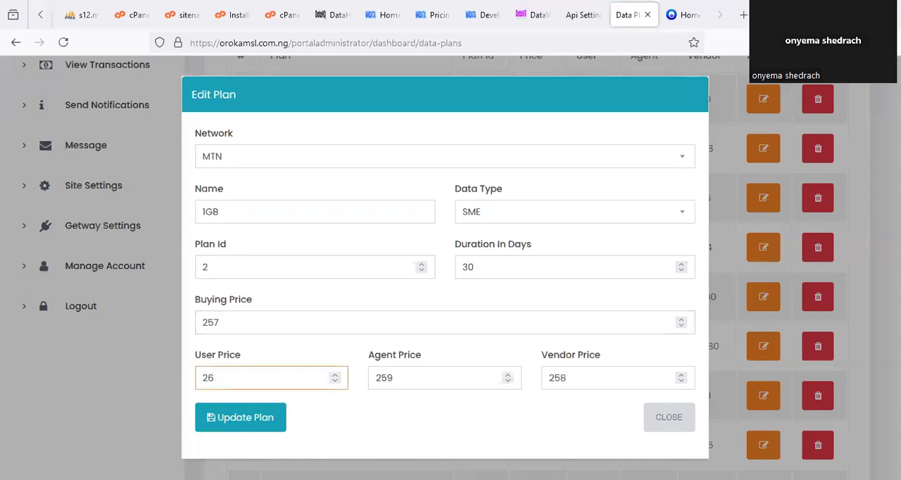
key(BackSpace)
- Set the 1GB MTN SME plan's Agent Price to 270 and its Vendor Price to 265
key(BackSpace)
click(404, 378)
key(BackSpace)
key(BackSpace)
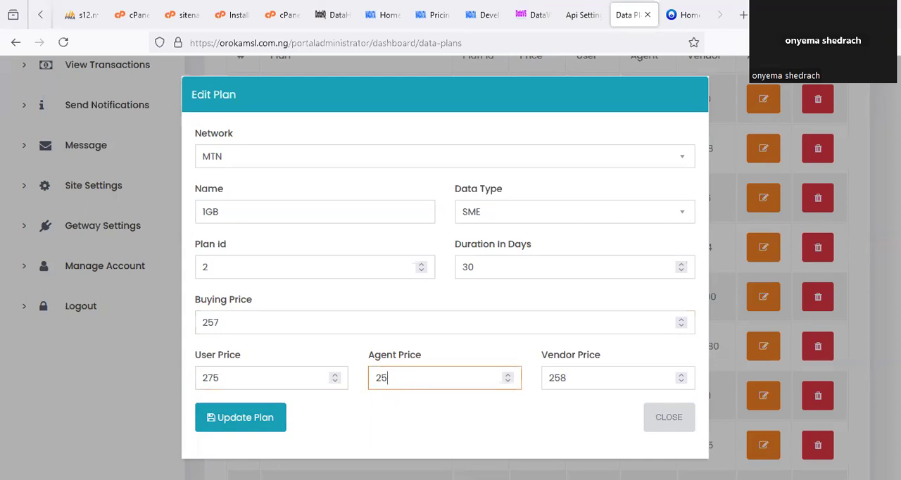
text(70)
double_click(574, 371)
text(2)
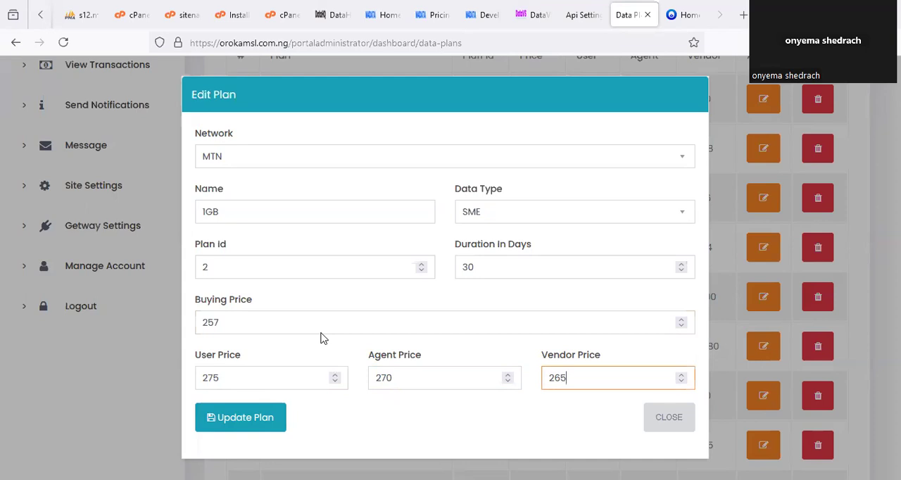
- Mark the User, Agent and Vendor prices with ticks and save the 1GB plan's update
drag(250, 386, 296, 356)
mouse_move(420, 363)
mouse_down()
mouse_move(447, 365)
mouse_move(468, 344)
mouse_up()
drag(593, 378, 633, 355)
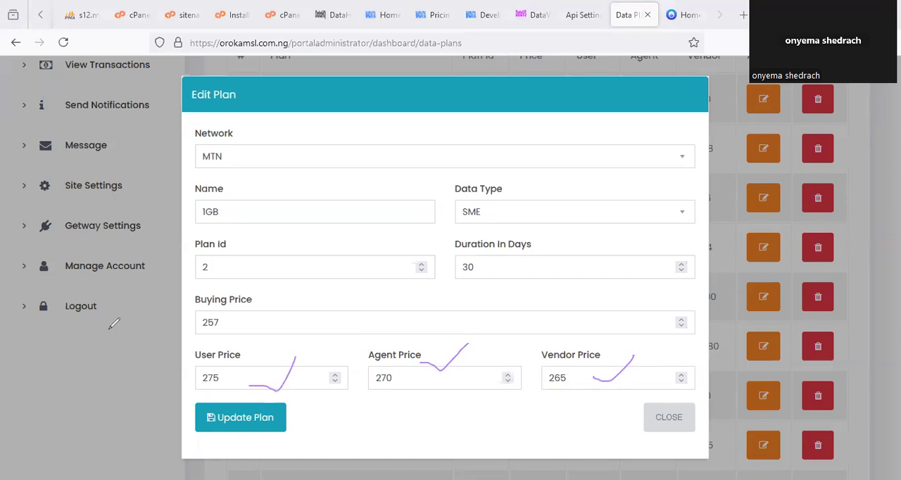
click(250, 426)
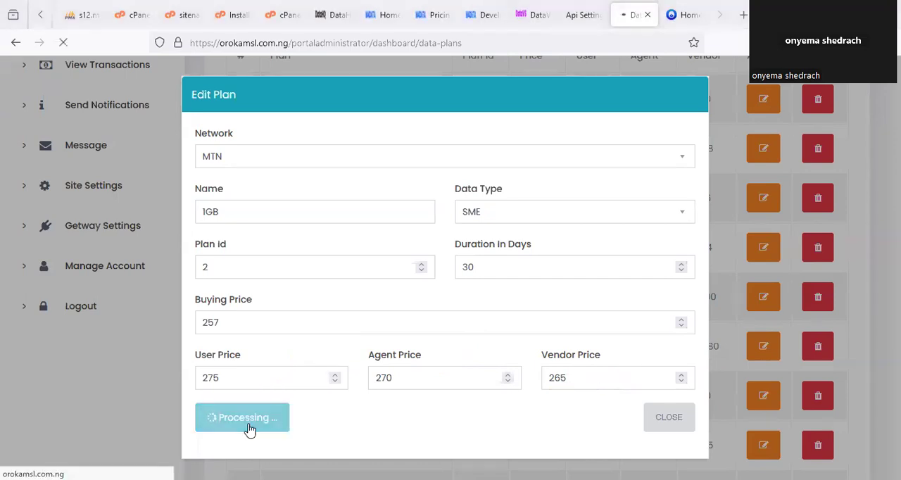
- Look through the portal's Data Plans list from page 1 to page 5
scroll(563, 371, down, 3)
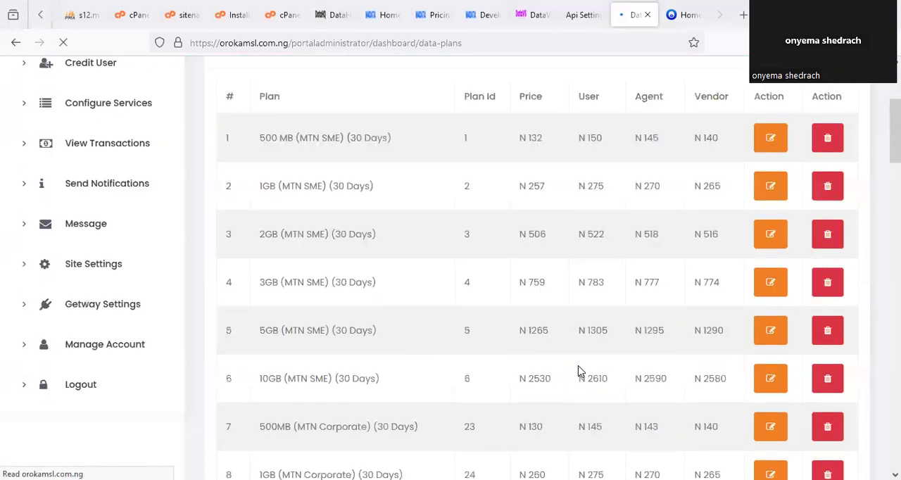
scroll(577, 373, down, 10)
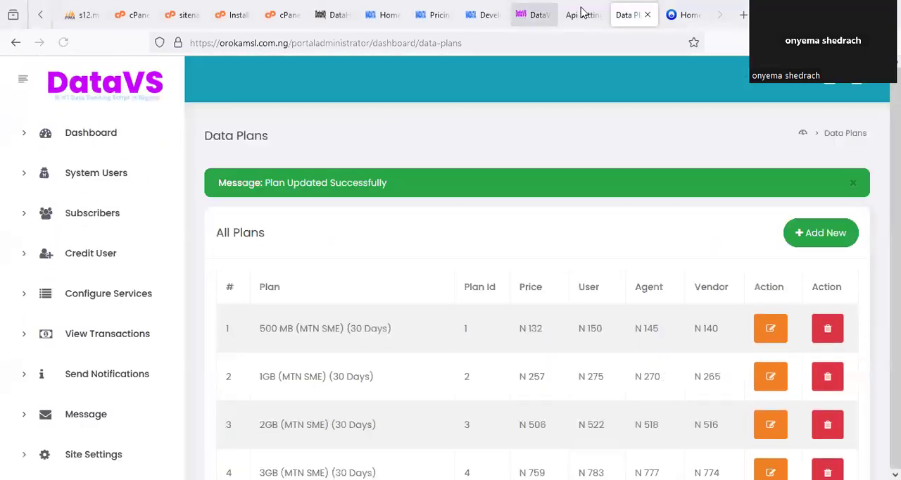
scroll(589, 370, down, 6)
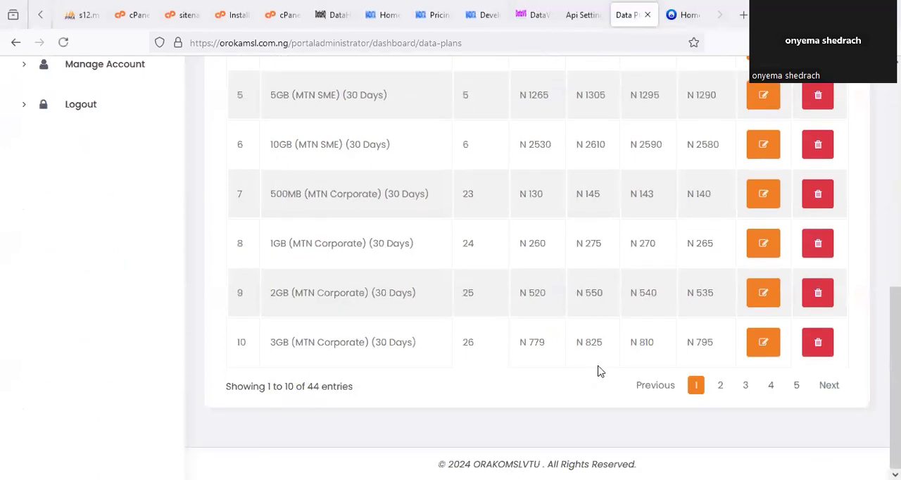
click(719, 389)
click(746, 389)
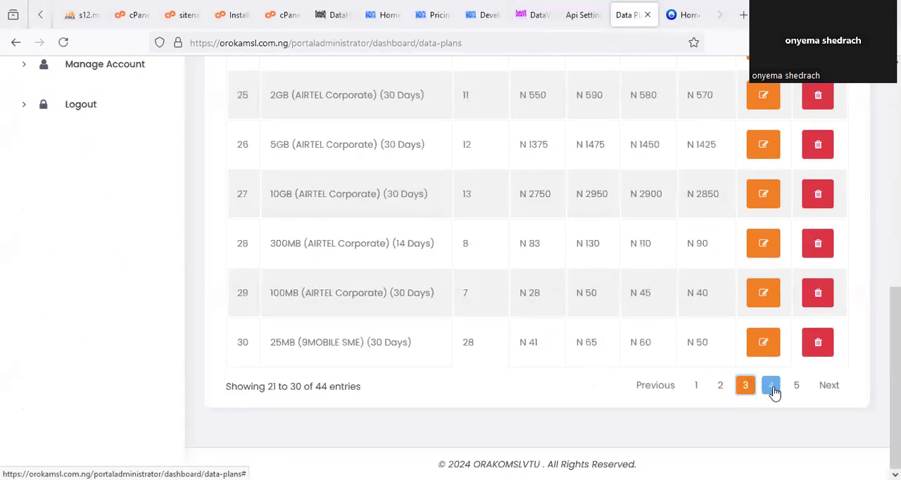
click(771, 389)
click(796, 389)
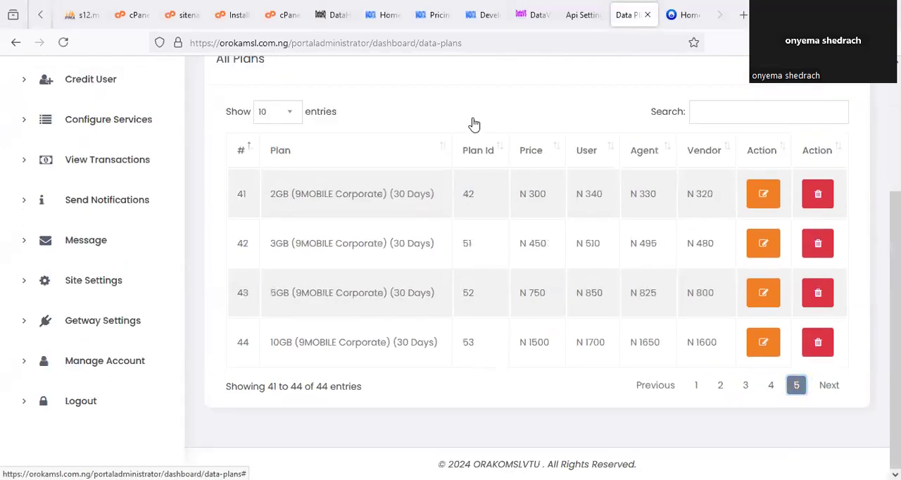
- Look through the remaining networks' plans and prices in the DataHQ Data Plan table
click(436, 13)
scroll(336, 322, down, 5)
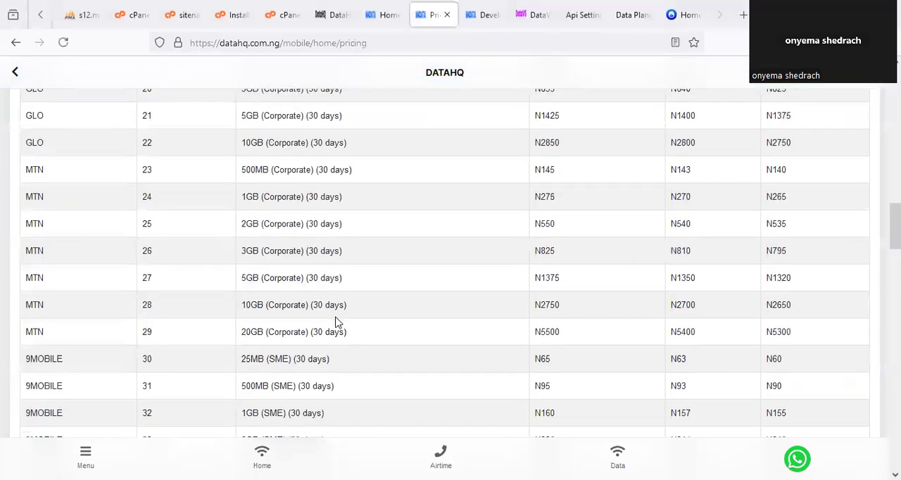
scroll(336, 322, down, 10)
- Open the installation instructions file in the cPanel editor and mark the vtuapp.com.ng address under Done For you services
click(233, 14)
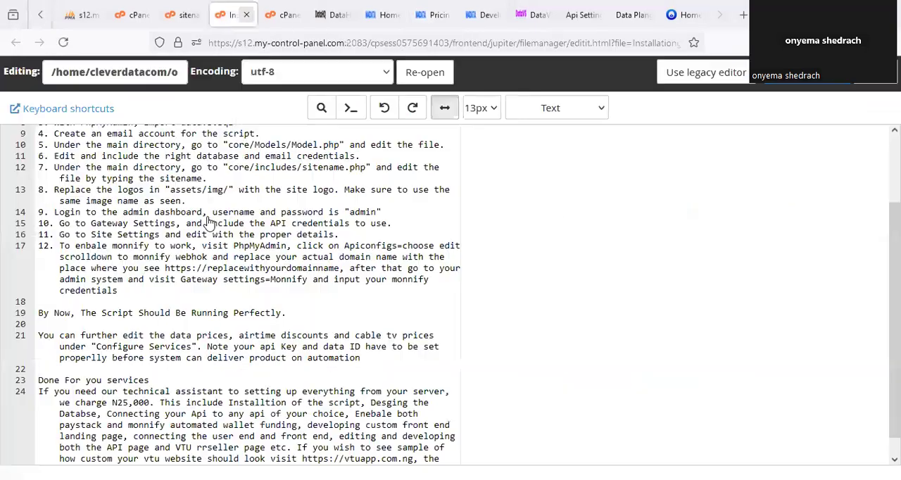
scroll(232, 334, down, 1)
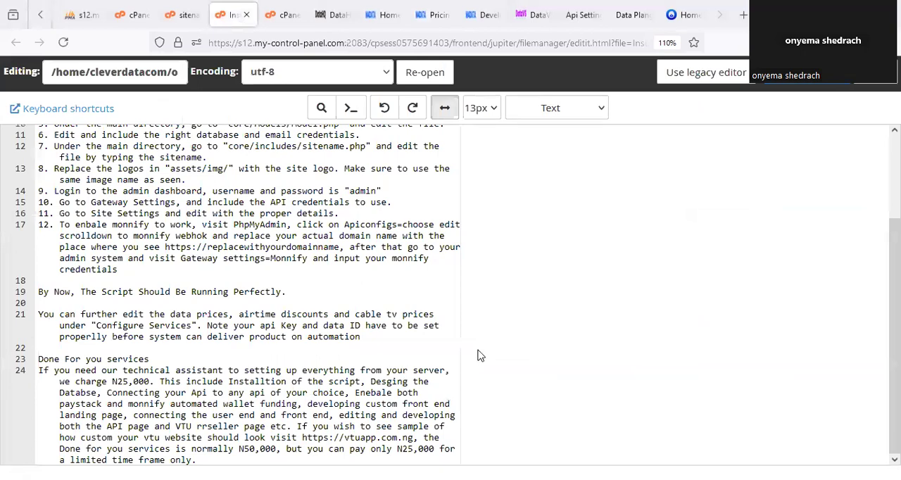
drag(392, 439, 426, 436)
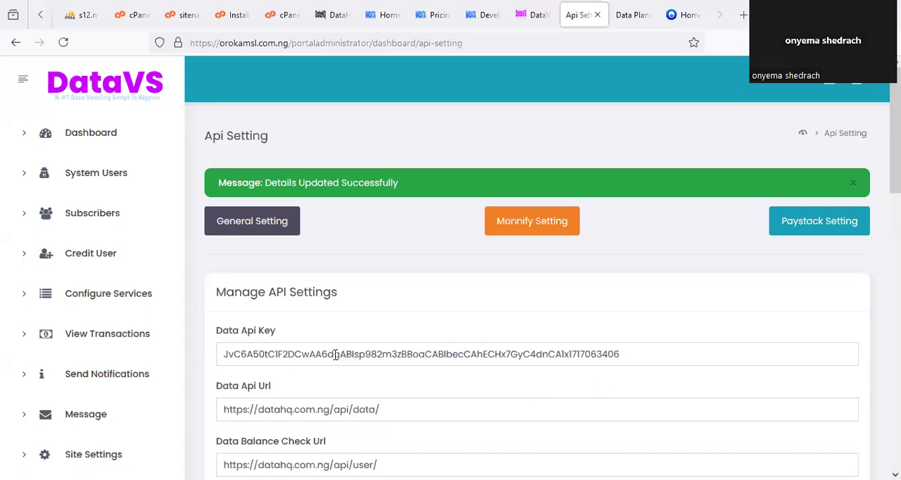
- Credit the registered subscriber's wallet with 1000, giving "funding" as the reason, and update the wallet
click(109, 225)
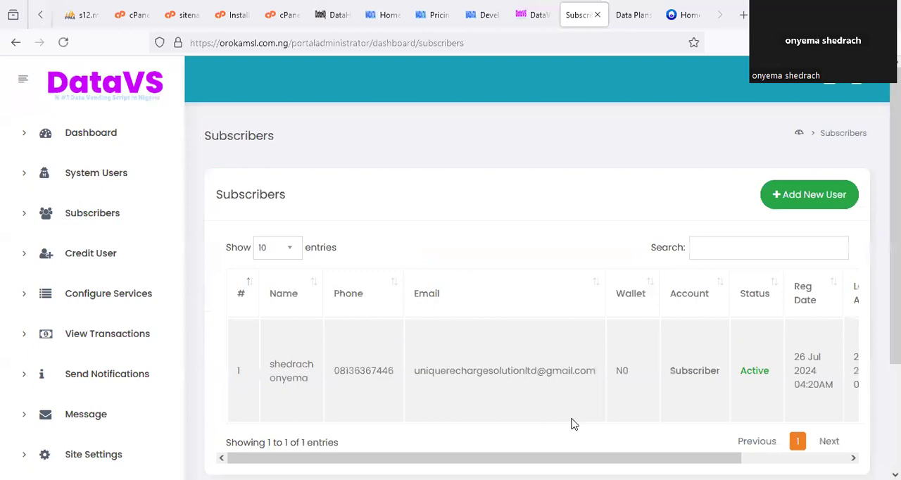
scroll(824, 366, right, 5)
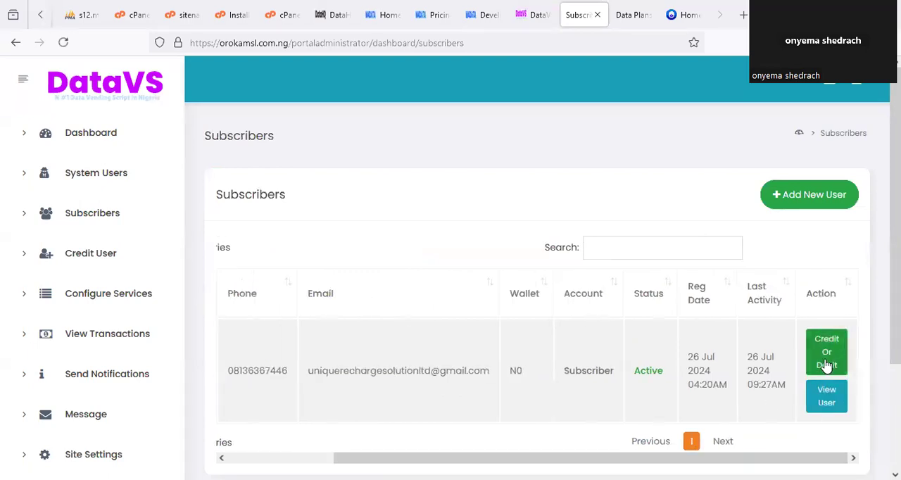
click(827, 365)
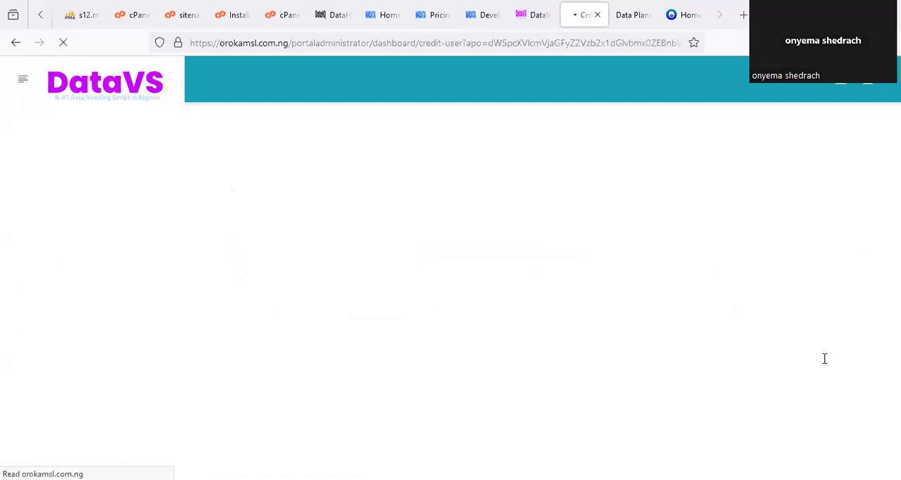
click(251, 311)
click(249, 346)
click(249, 358)
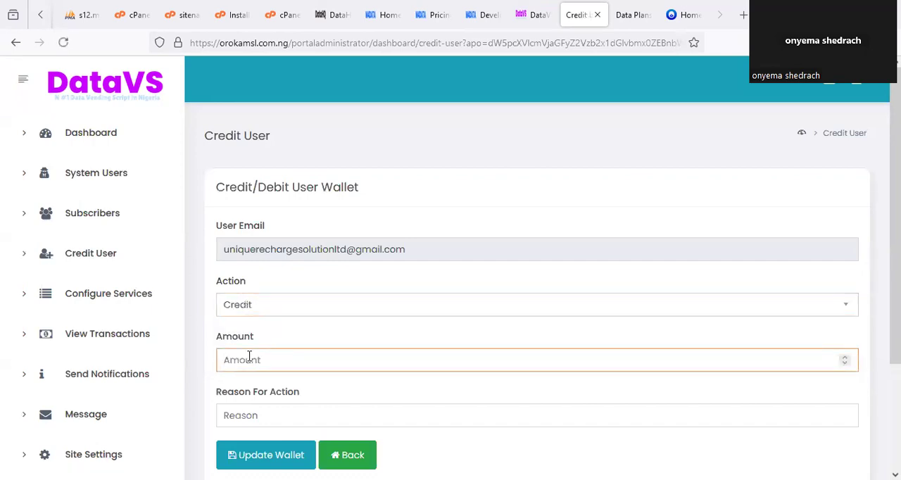
text(1000)
click(271, 420)
text(f)
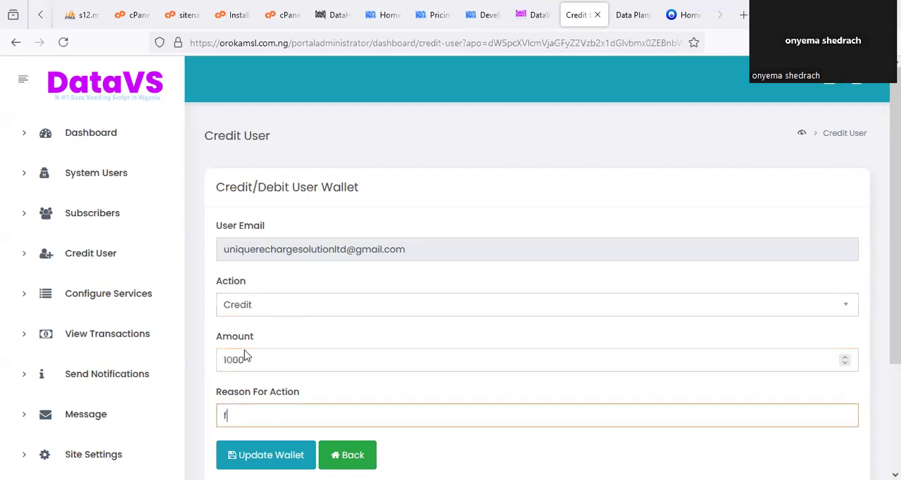
text(unding)
click(261, 455)
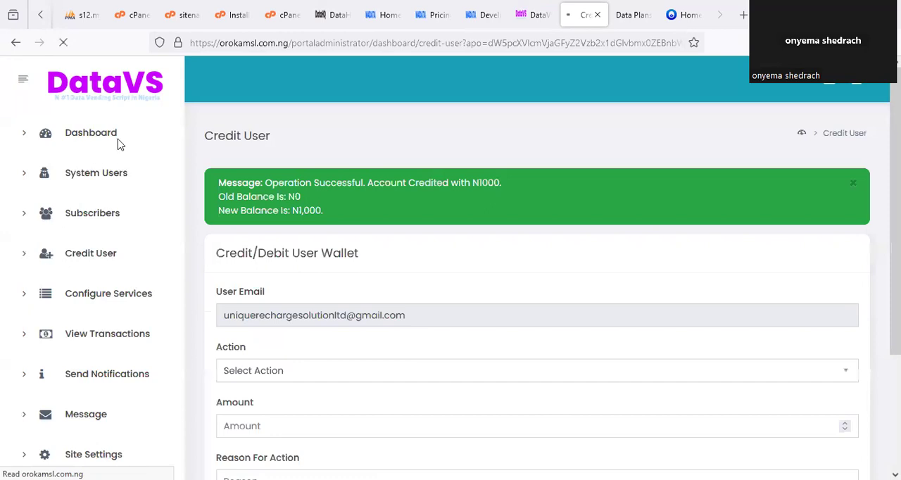
- Open the admin dashboard and circle the Data Wallet balance and the User, Agent and Vendor wallet funds
click(116, 144)
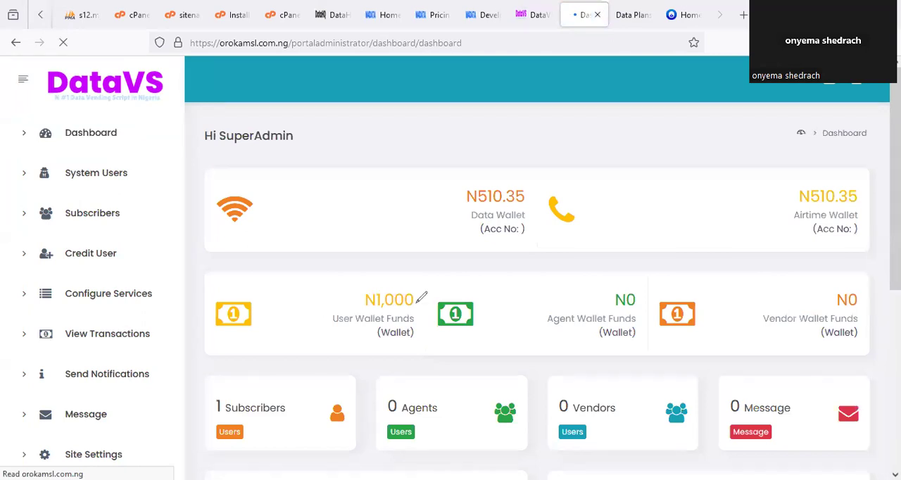
drag(420, 297, 423, 299)
drag(466, 161, 445, 170)
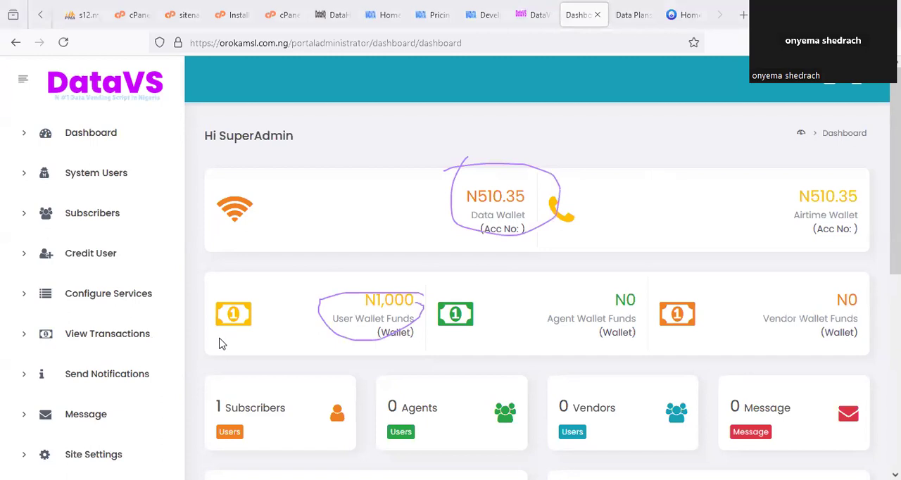
drag(467, 168, 426, 179)
drag(326, 320, 328, 318)
drag(610, 285, 635, 294)
mouse_move(834, 262)
mouse_down()
mouse_move(898, 325)
mouse_move(857, 286)
mouse_up()
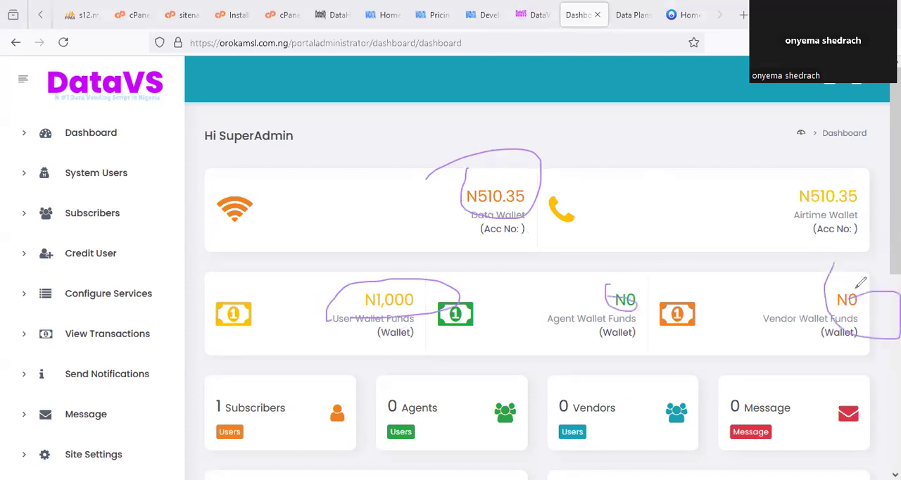
- View the DataHQ account home, reload the subscriber's portal home and dismiss the Zero Wallet Funding notice
click(381, 15)
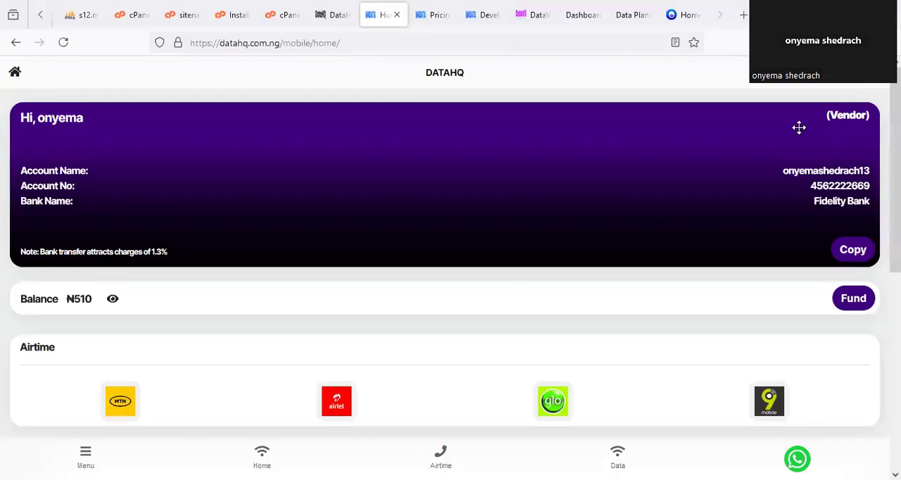
click(680, 15)
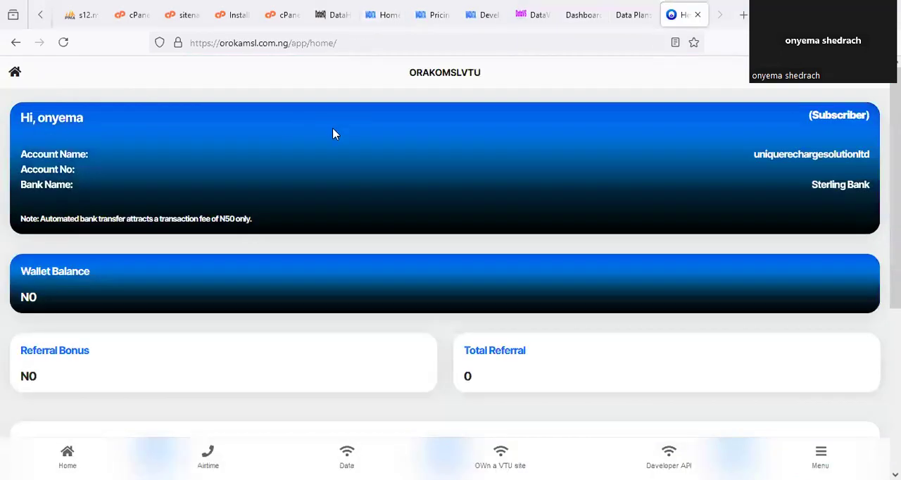
right_click(672, 18)
click(689, 55)
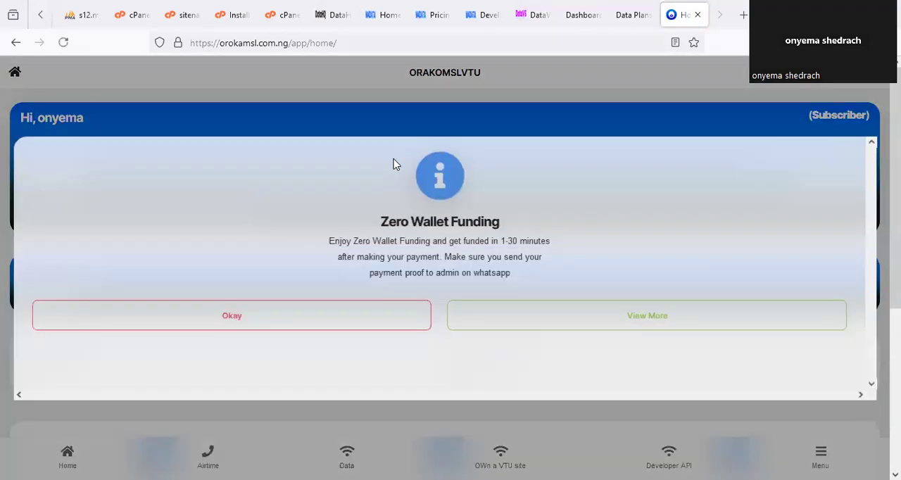
click(316, 325)
- Revisit the DataHQ site and account home, and circle the Wallet Balance on the subscriber's portal home
click(332, 17)
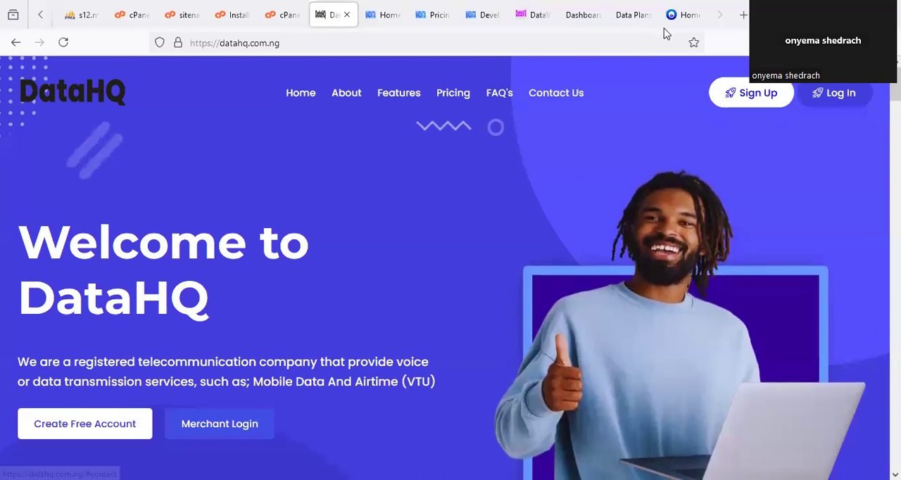
click(378, 15)
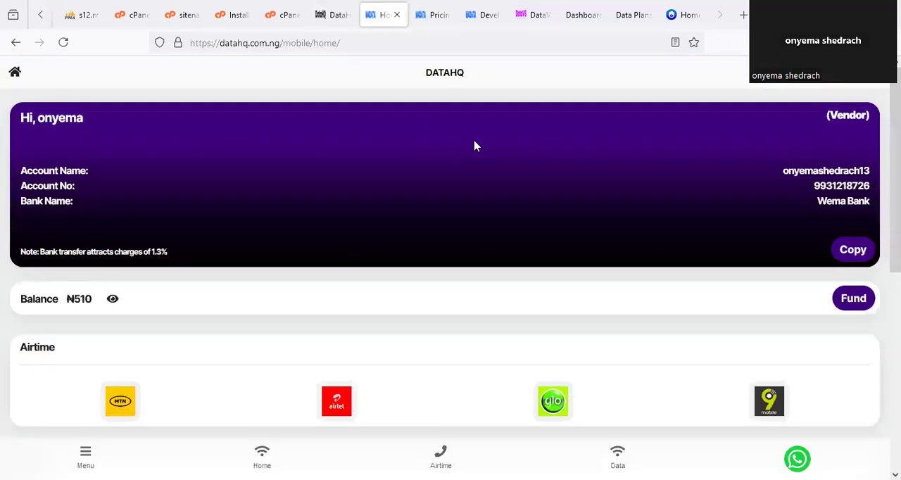
click(679, 14)
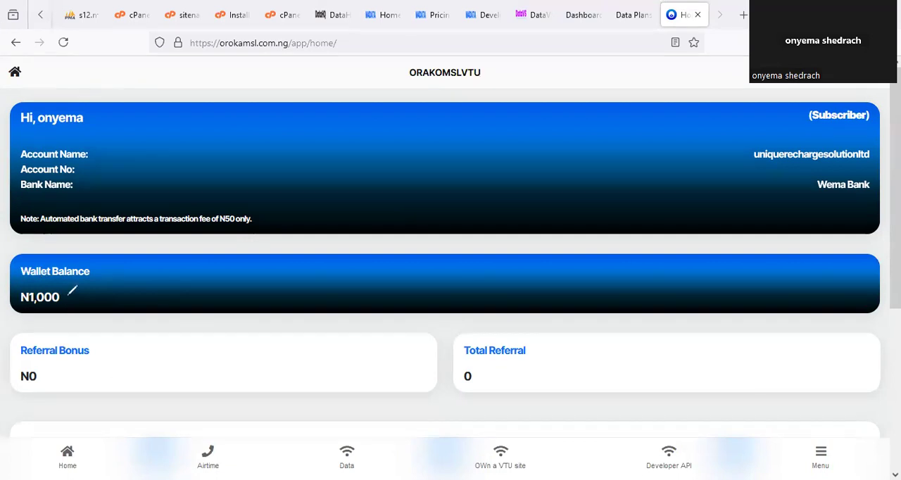
drag(34, 260, 71, 309)
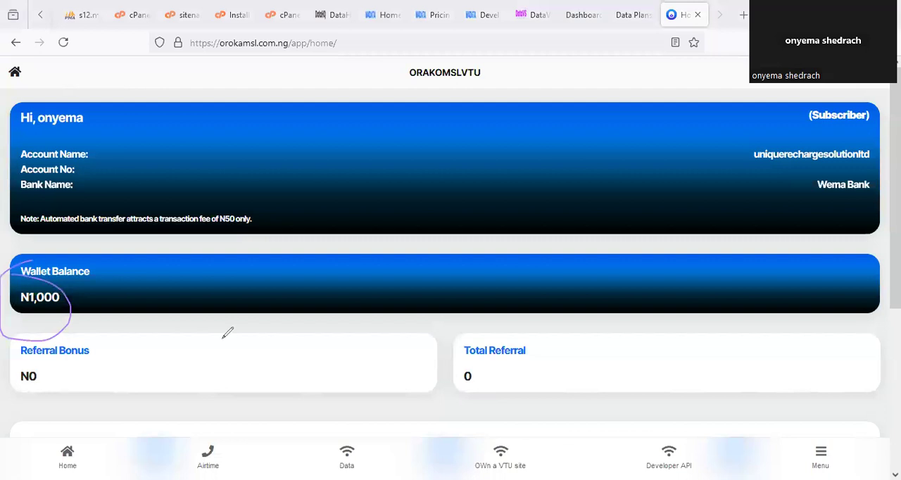
- Open the subscriber's Buy Airtime page and check which networks the Network list offers
scroll(230, 338, down, 3)
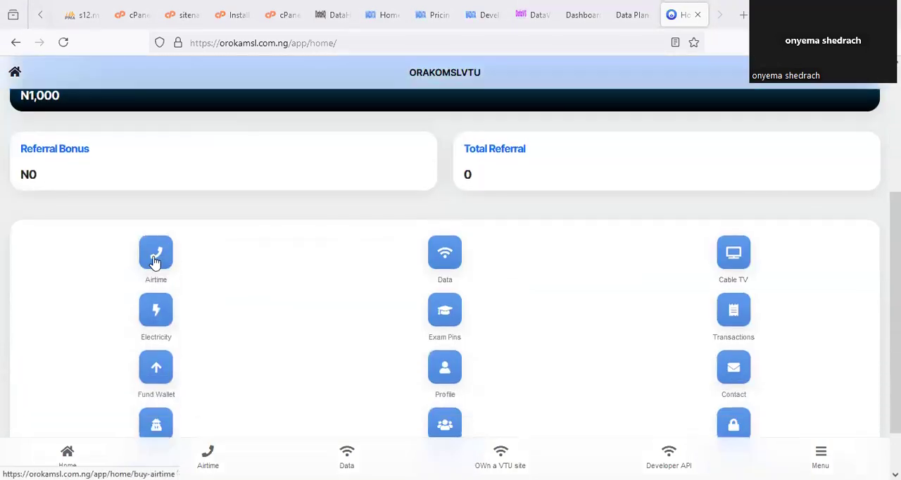
click(155, 260)
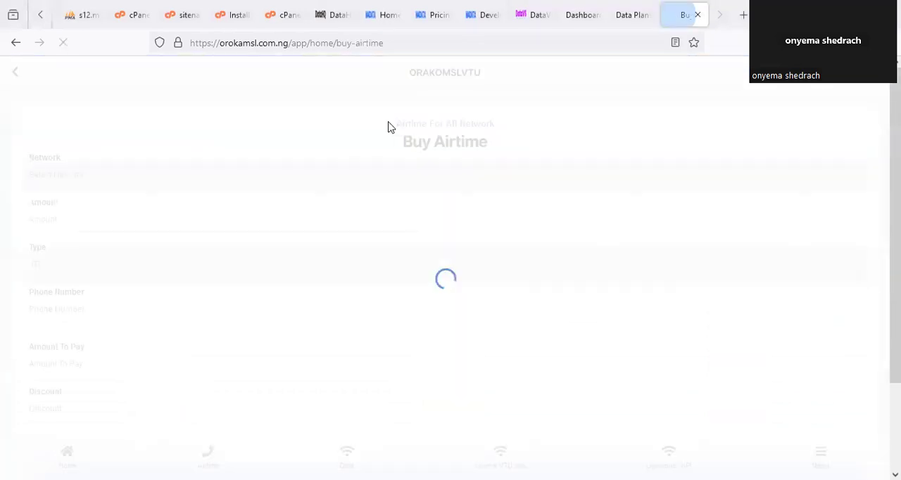
click(117, 186)
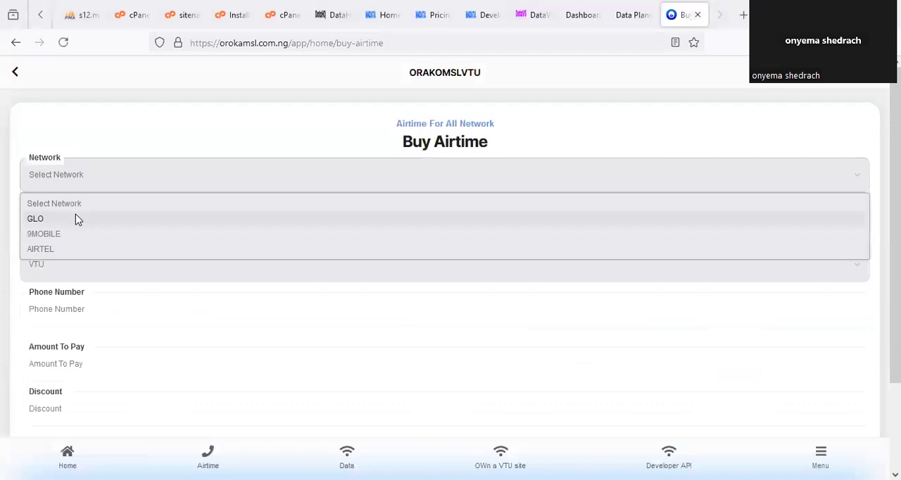
click(220, 142)
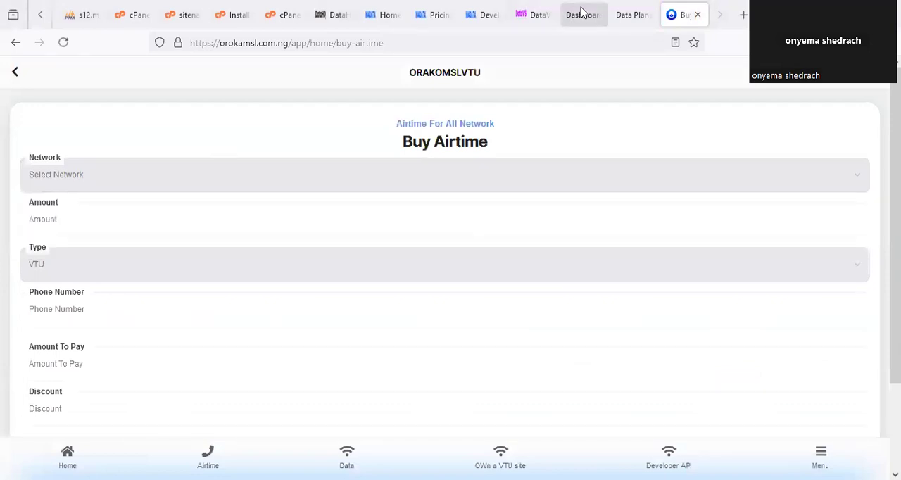
click(120, 187)
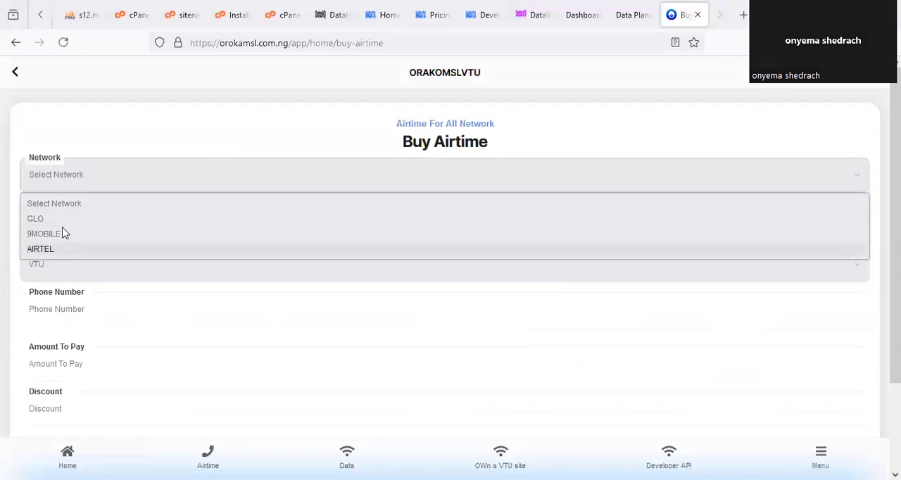
- In the admin portal's MTN network settings, set MTN Airtime to Enable and update the details
click(630, 14)
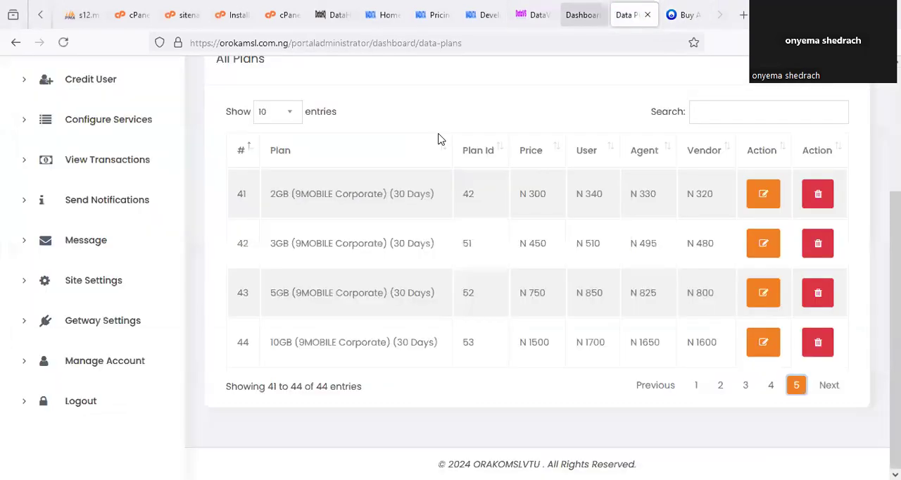
scroll(158, 272, up, 1)
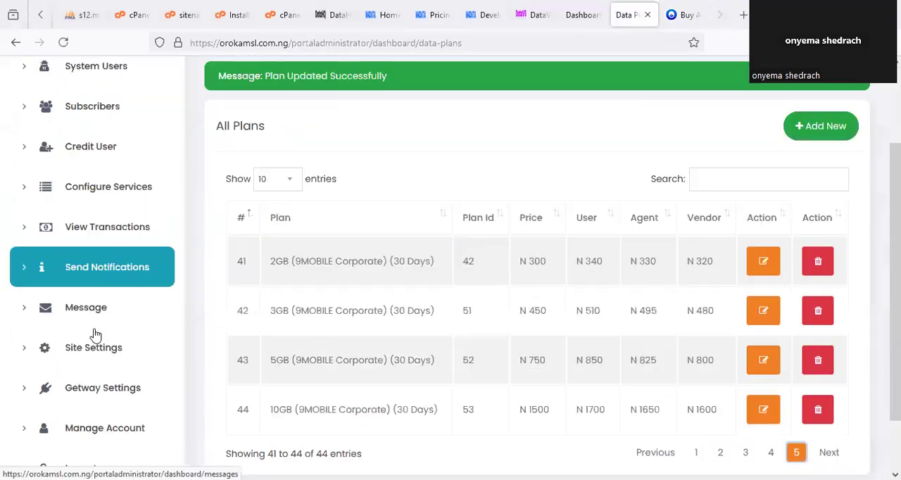
click(136, 351)
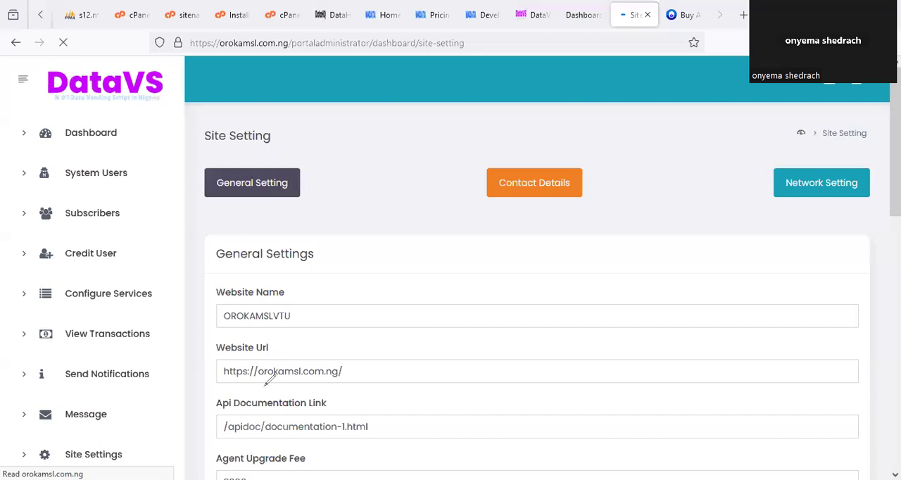
click(831, 191)
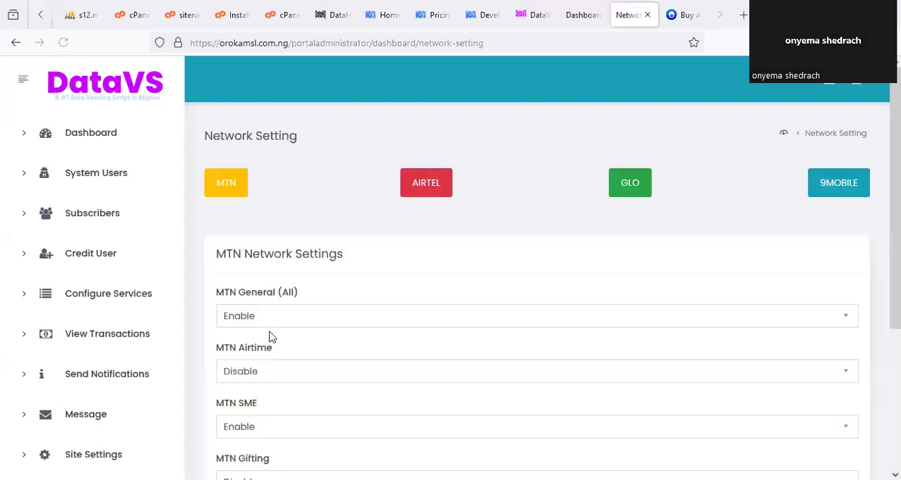
scroll(272, 336, down, 2)
scroll(275, 336, down, 2)
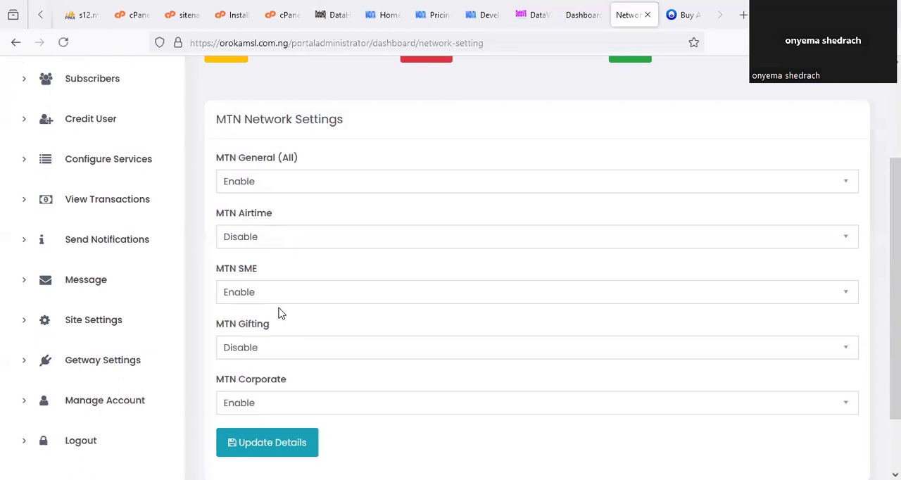
click(280, 237)
click(280, 264)
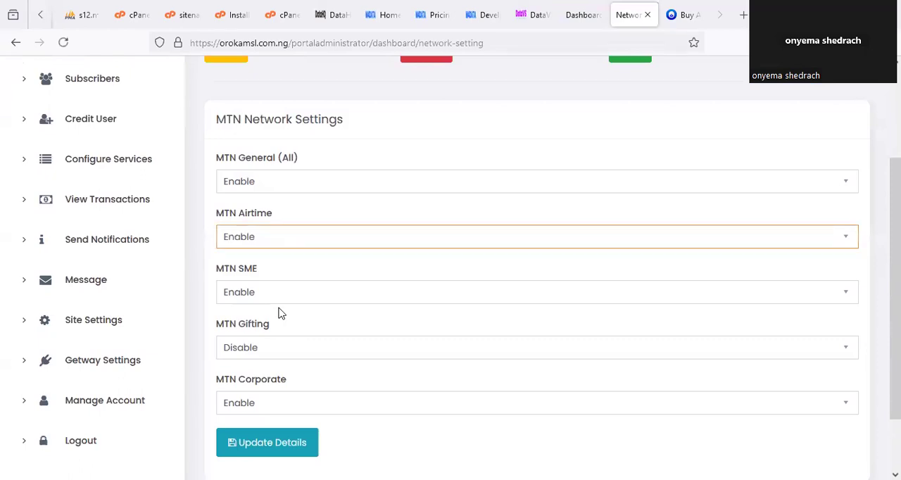
scroll(247, 355, down, 2)
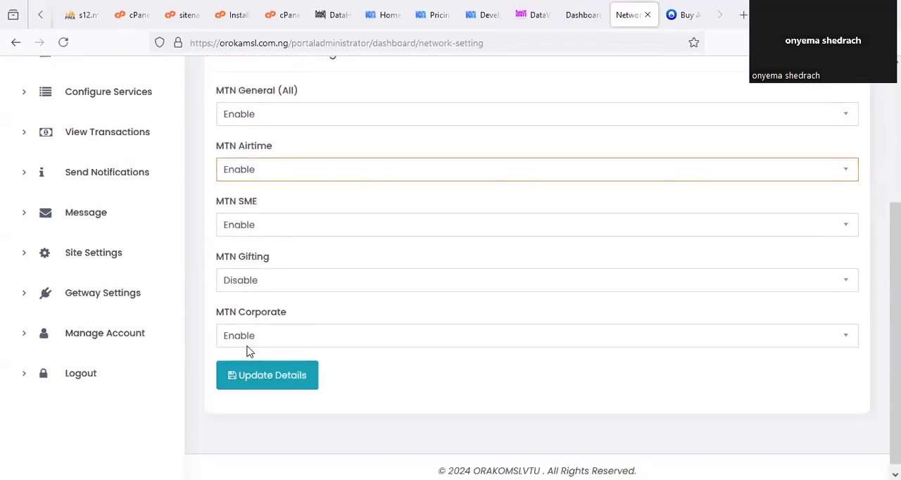
click(273, 386)
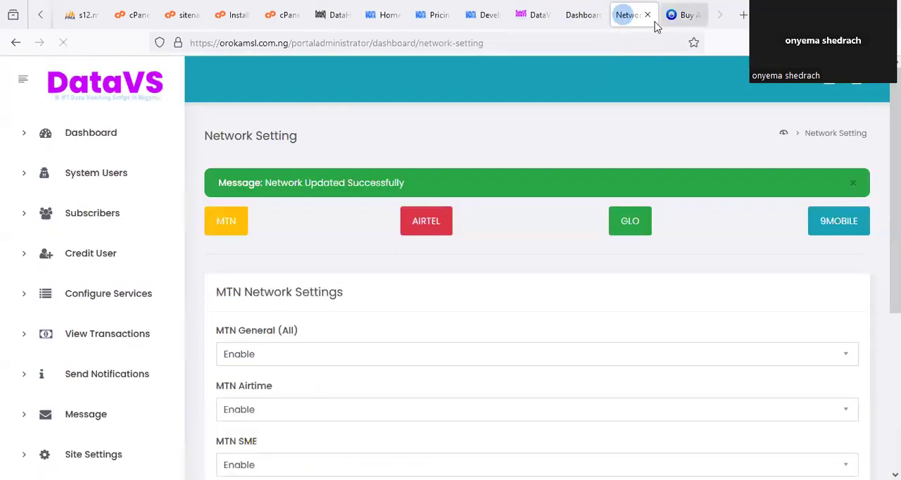
- Reload the subscriber's Buy Airtime page, choose MTN as the network and set the amount to 100
click(679, 15)
right_click(680, 16)
click(697, 53)
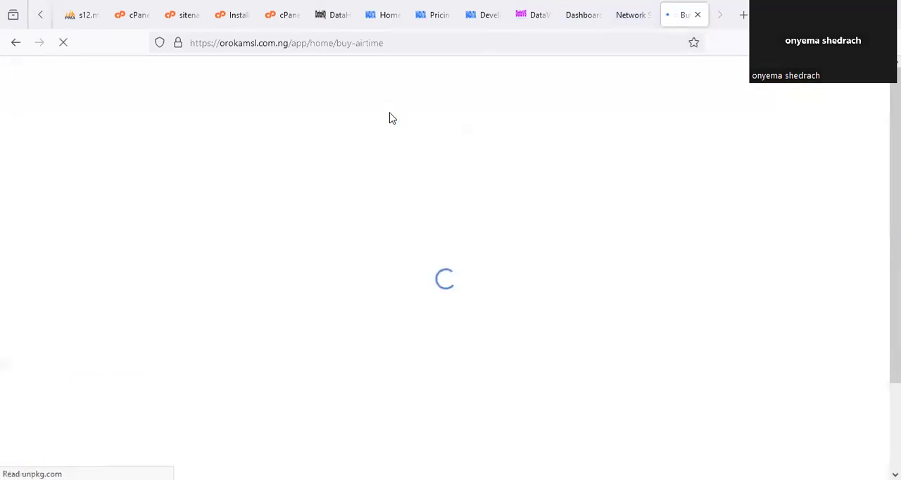
click(98, 181)
click(80, 219)
click(68, 225)
text(1)
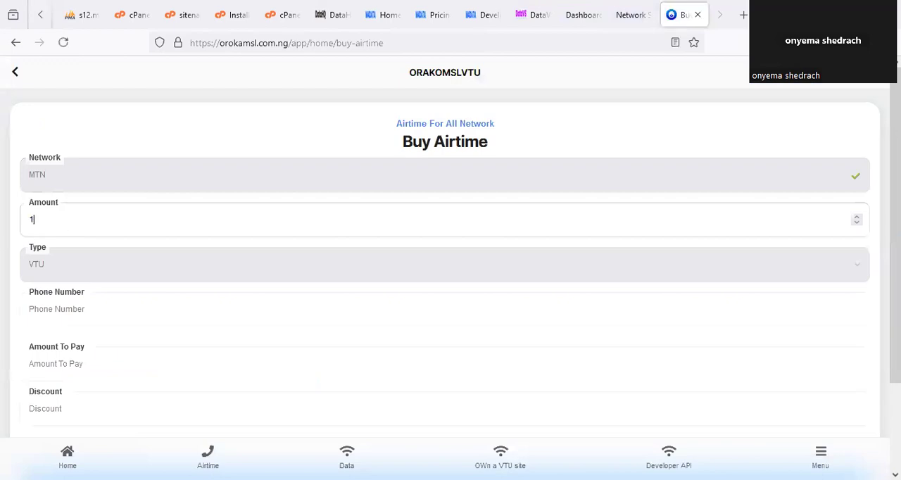
text(00)
- Enter the recipient's phone number for the airtime purchase and review the amount to pay and discount
click(77, 312)
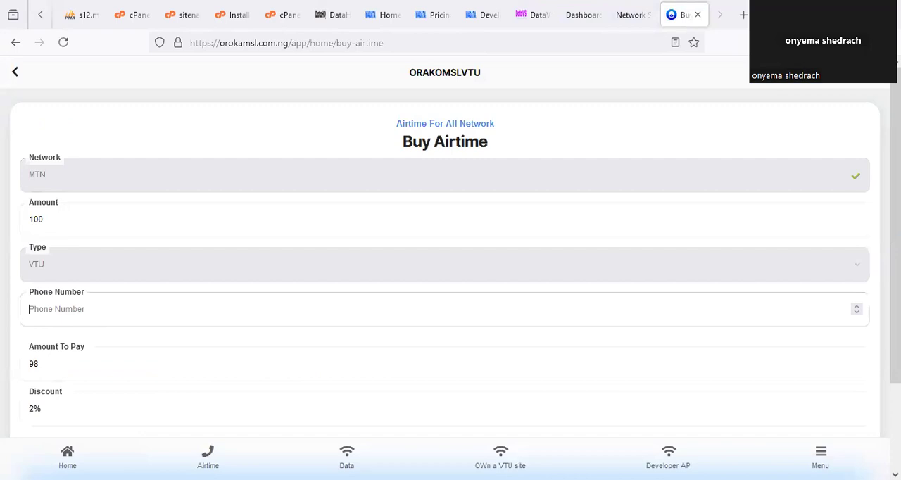
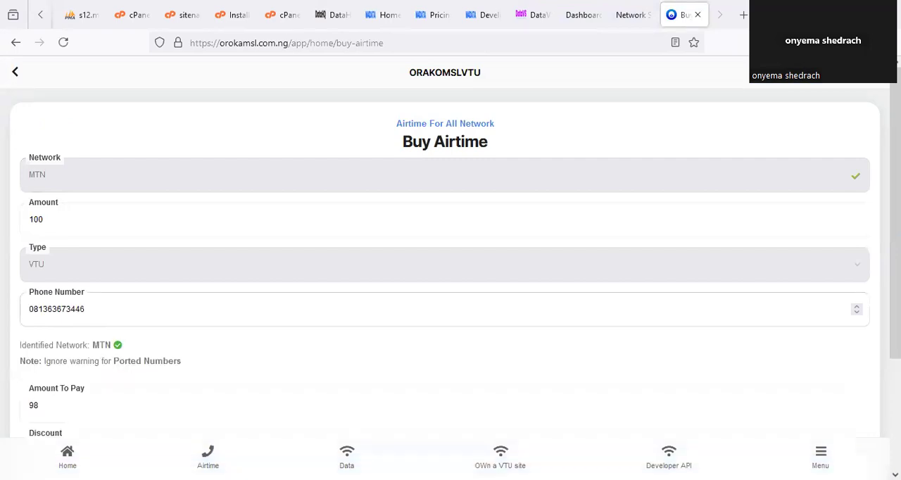
click(217, 359)
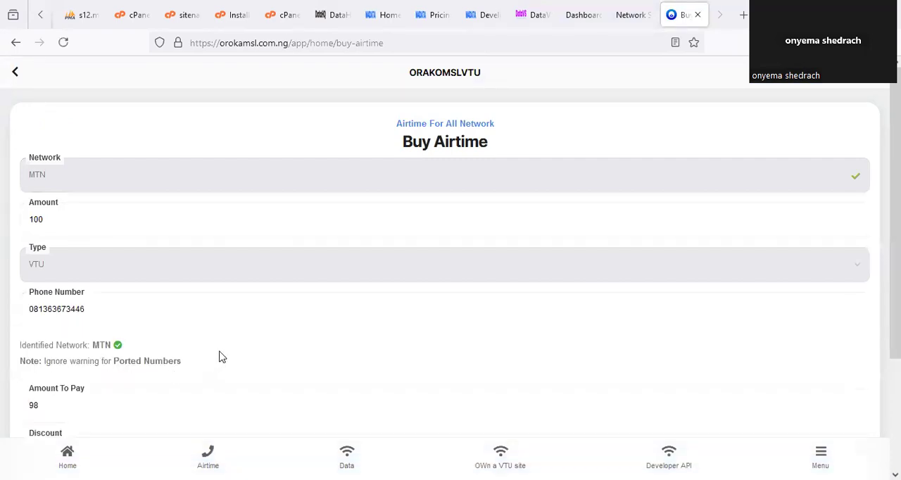
scroll(145, 330, down, 2)
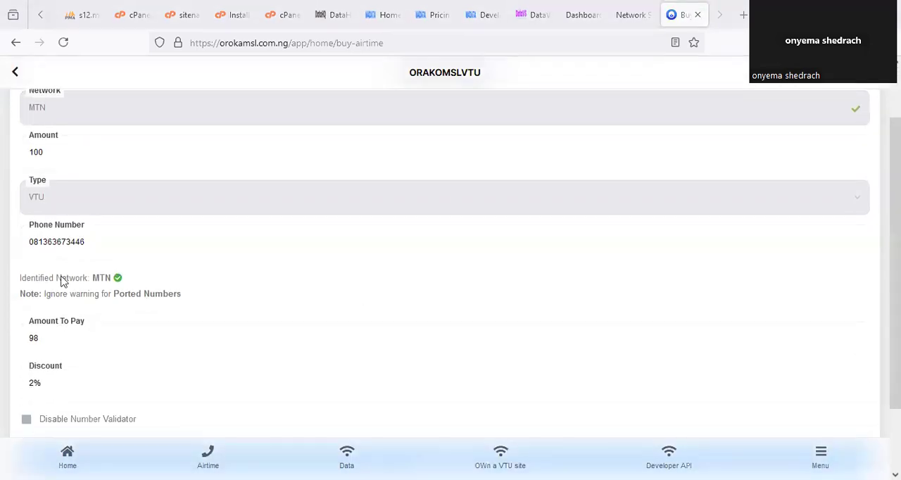
- Try to buy the 100 MTN VTU airtime, confirming the purchase with the transaction PIN, and dismiss the resulting dialog
drag(90, 266, 89, 255)
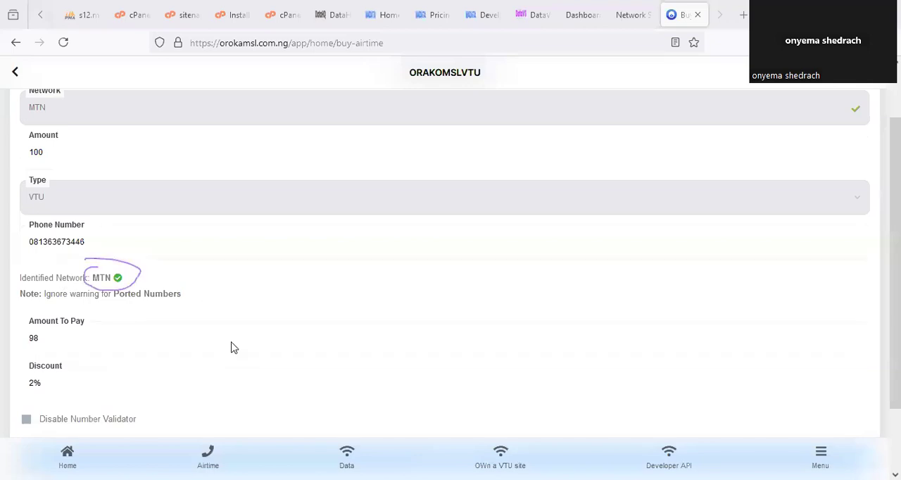
scroll(408, 373, down, 2)
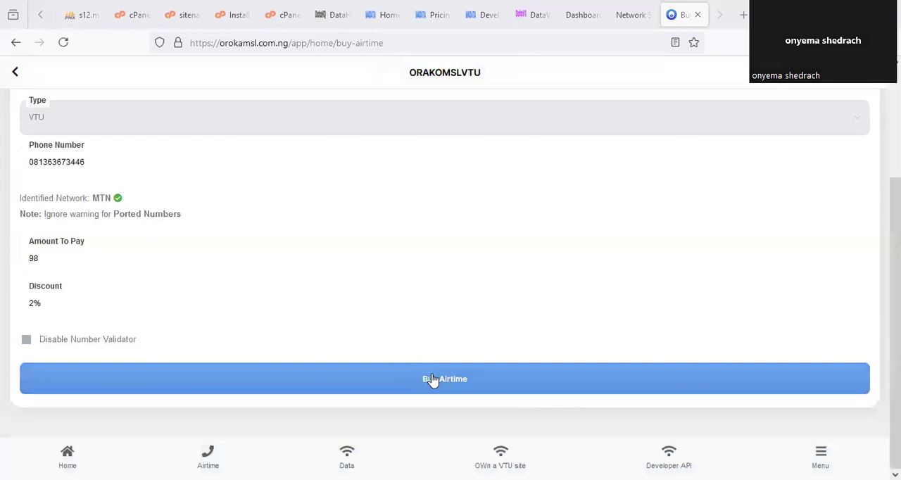
click(496, 369)
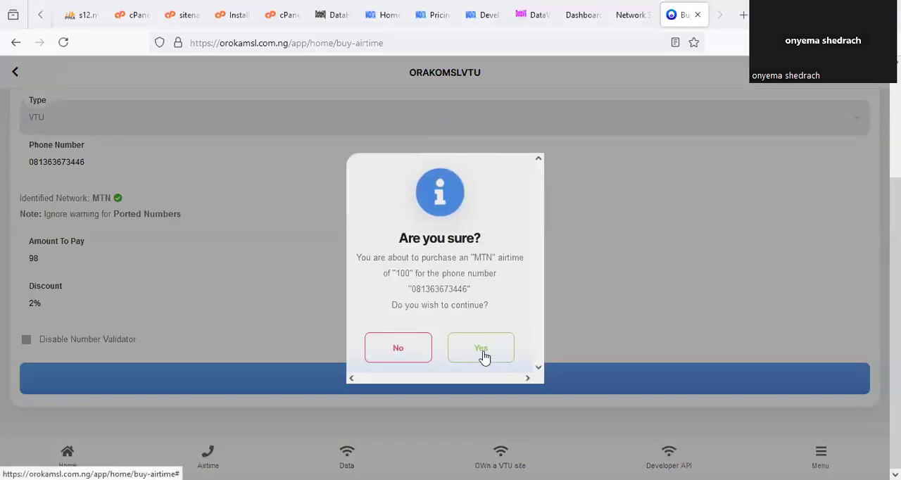
click(482, 352)
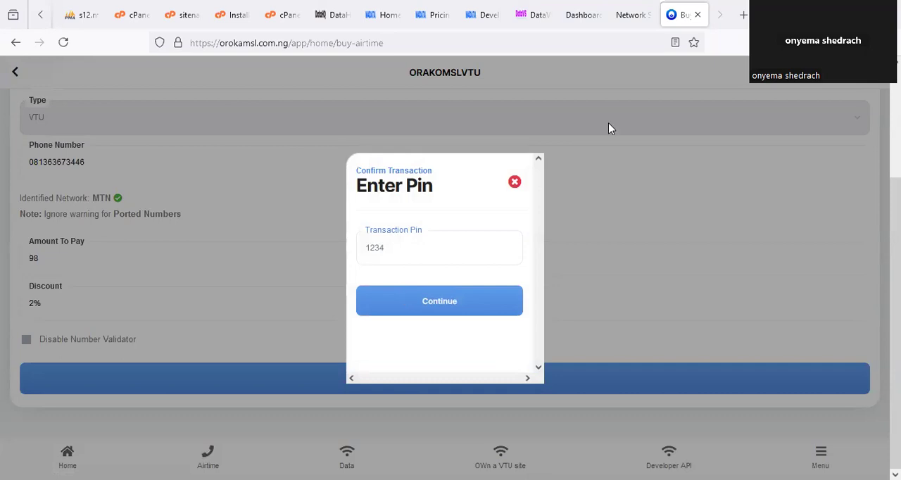
click(399, 250)
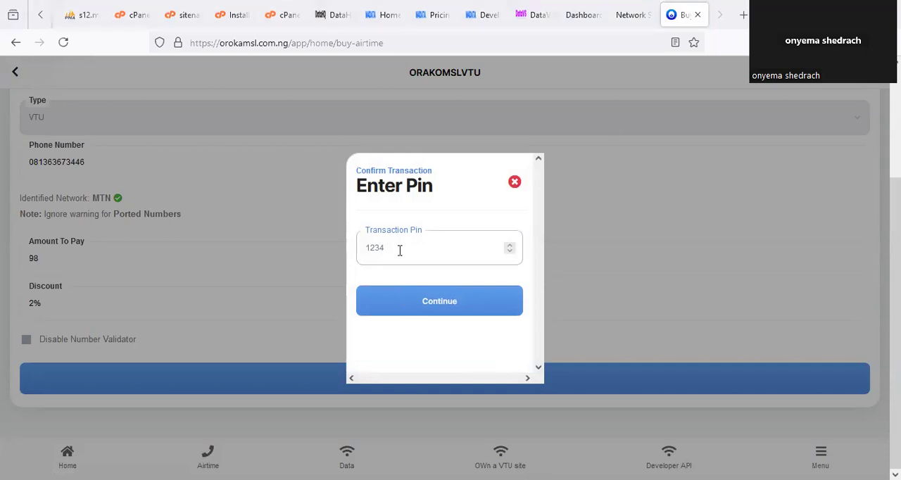
text(1234)
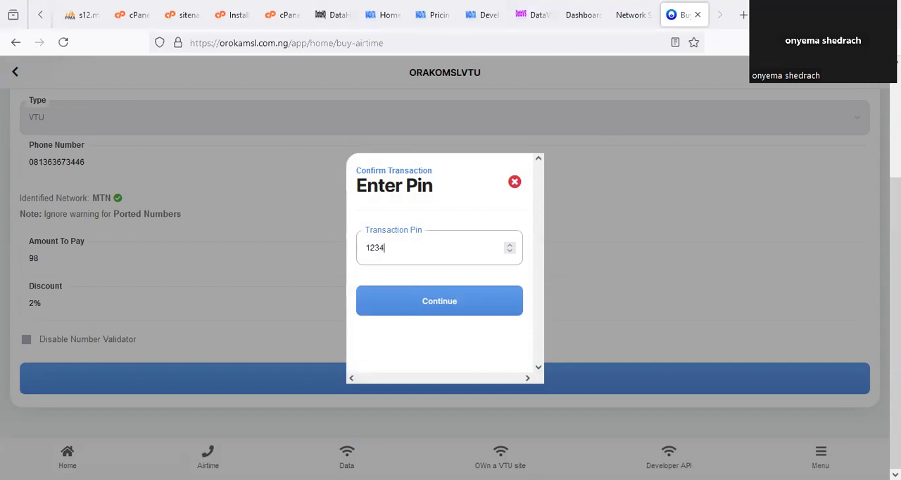
click(403, 301)
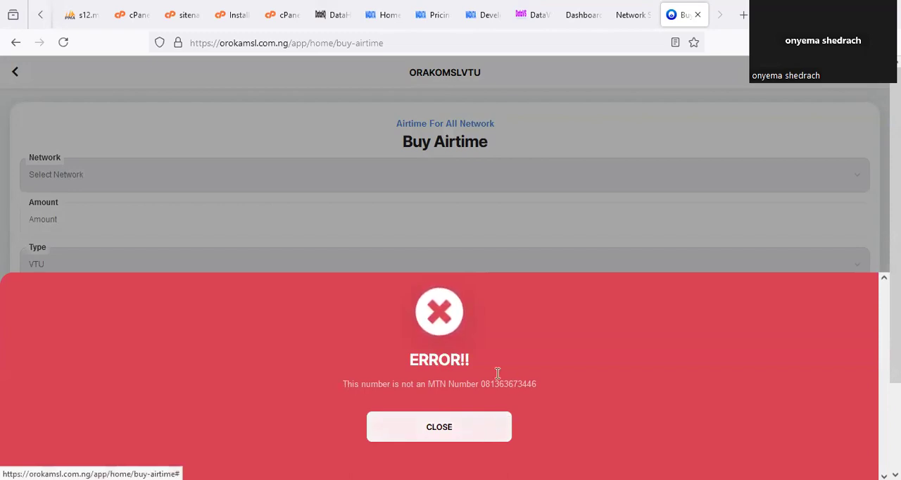
mouse_move(490, 373)
mouse_down()
mouse_move(538, 402)
mouse_move(477, 381)
mouse_up()
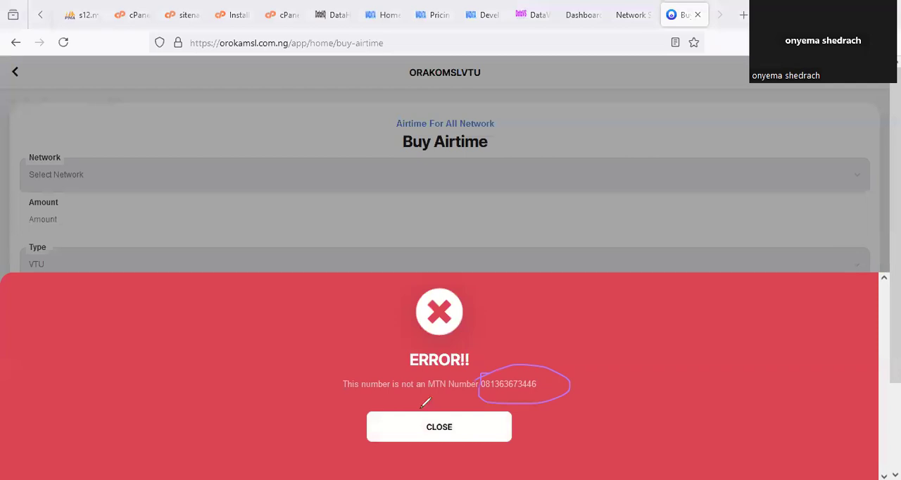
click(443, 436)
- Fill in the Buy Airtime form again with network MTN, amount 100 and the recipient's corrected phone number
click(168, 192)
click(60, 221)
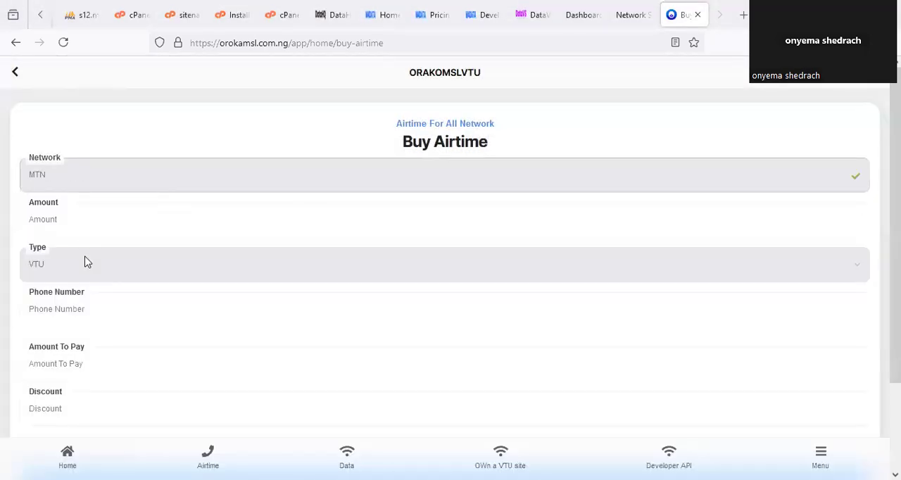
click(89, 224)
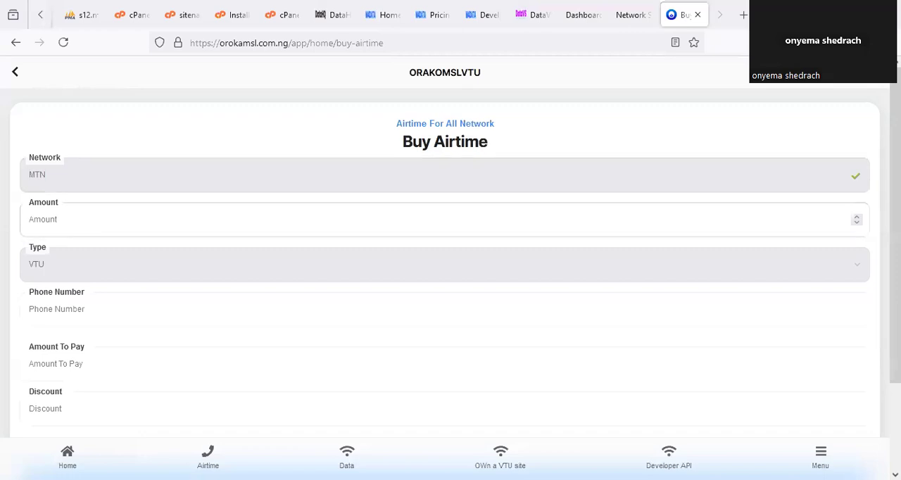
text(100)
click(134, 313)
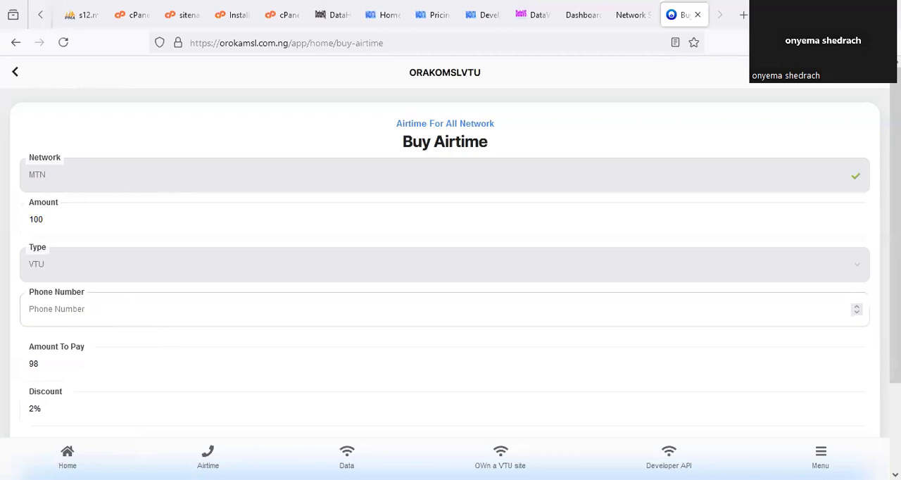
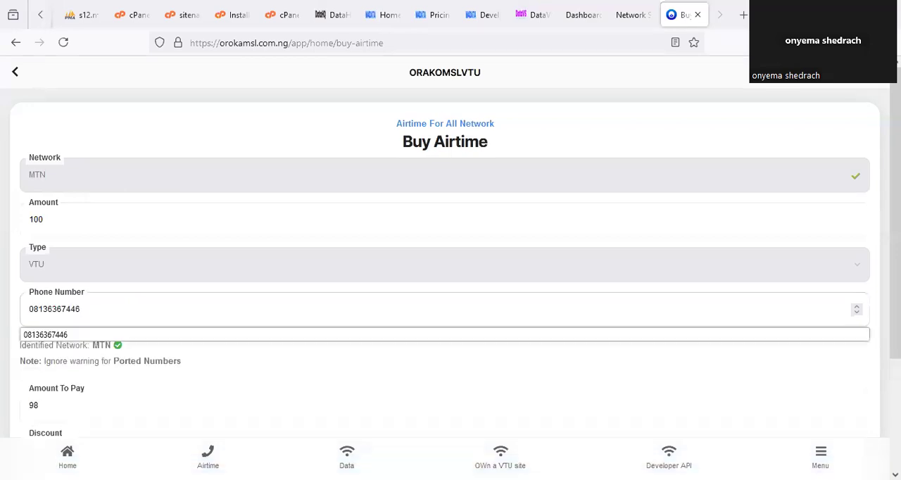
click(298, 372)
- Submit the MTN airtime purchase, confirm it and authorise it with the transaction PIN
scroll(364, 369, down, 2)
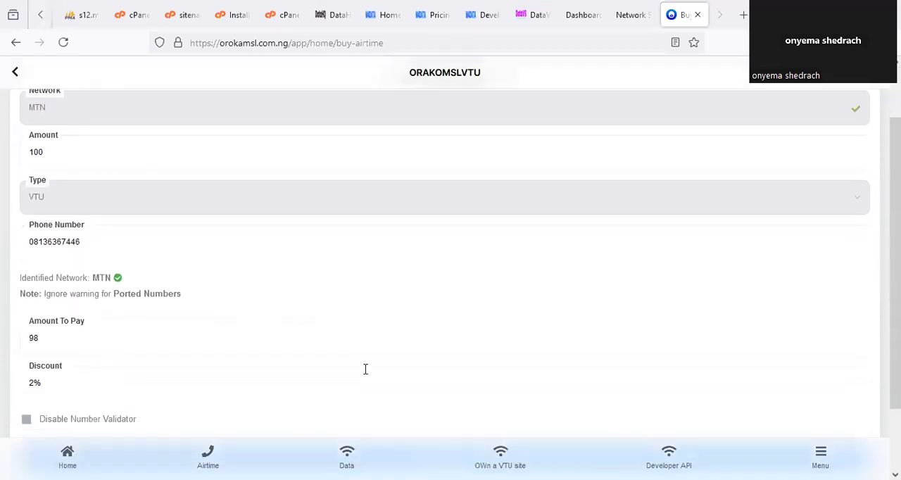
click(462, 388)
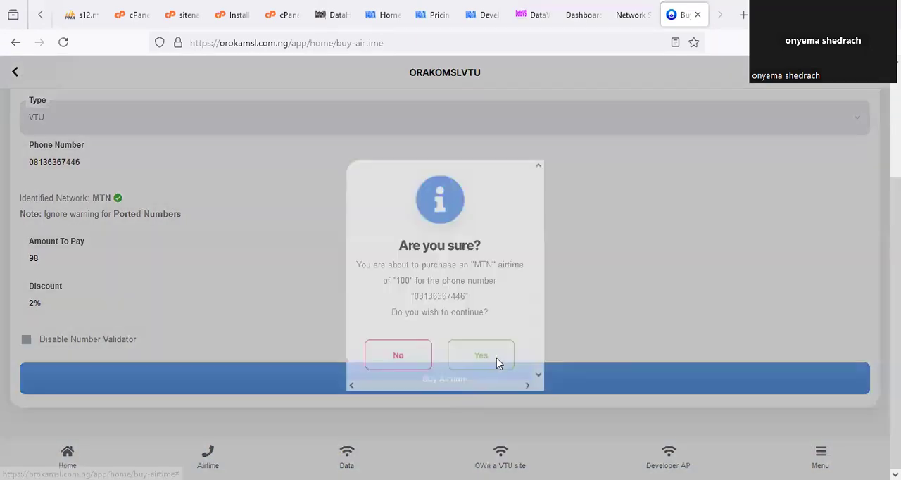
click(498, 357)
text(1234)
click(469, 300)
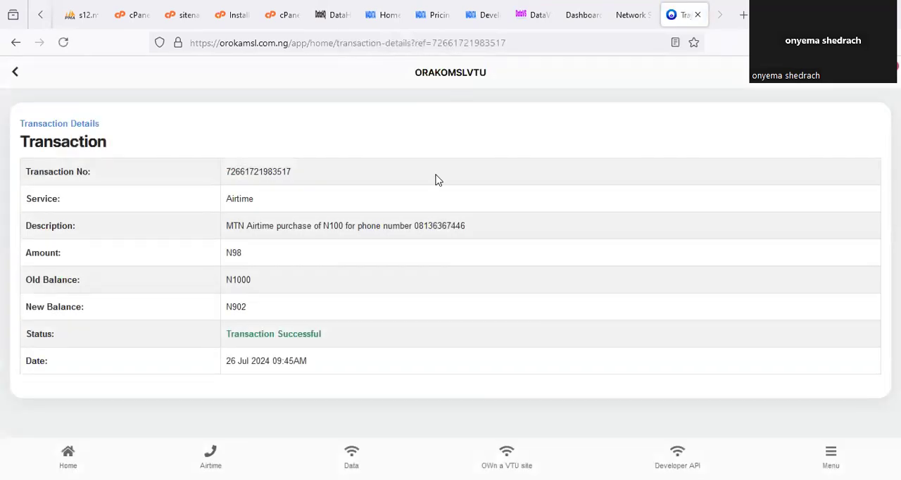
- Review the airtime transaction's details and check the data wallet and user wallet funds on the admin portal's dashboard
mouse_move(233, 221)
mouse_down()
mouse_move(243, 383)
mouse_move(310, 377)
mouse_up()
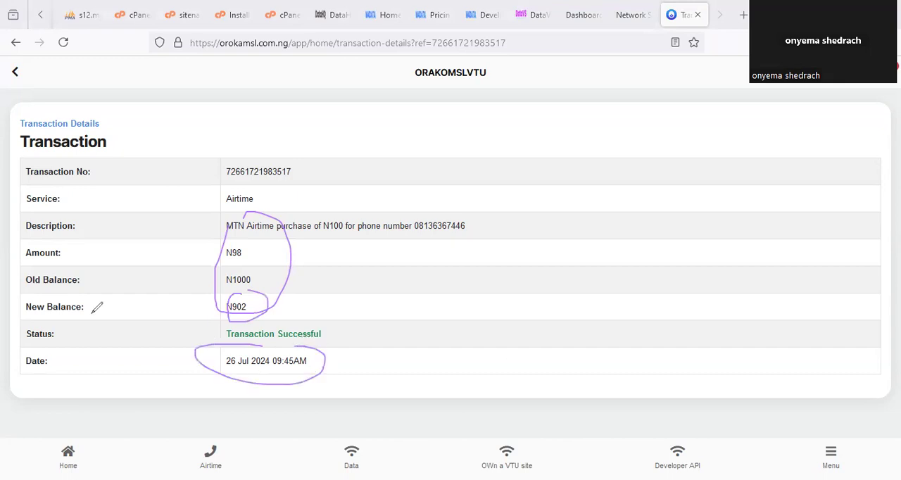
key(Escape)
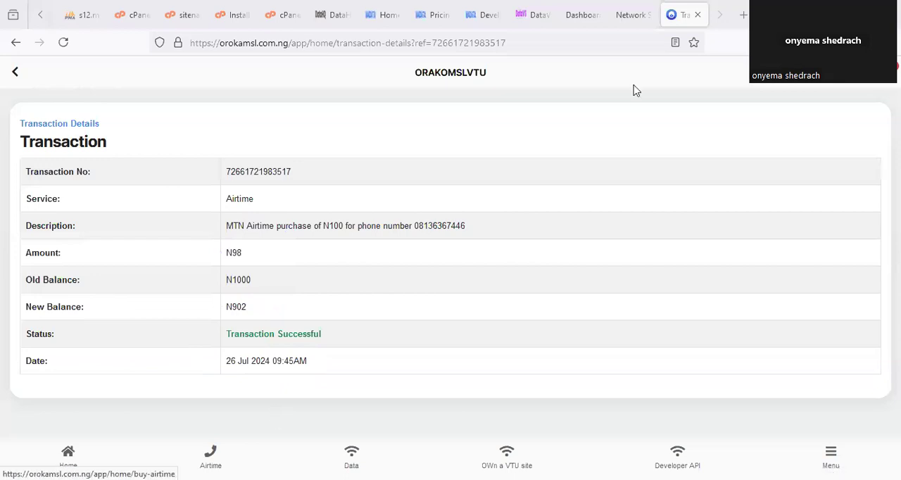
click(114, 146)
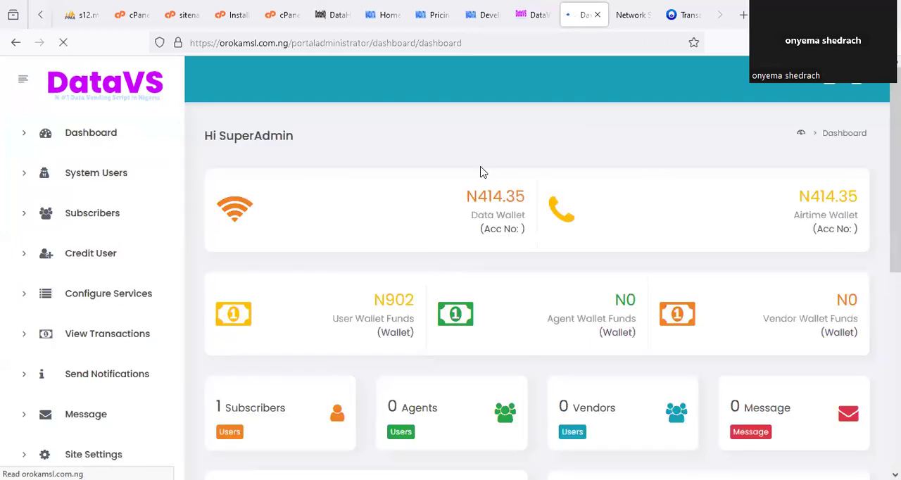
drag(501, 176, 493, 177)
drag(365, 276, 384, 365)
drag(515, 322, 437, 264)
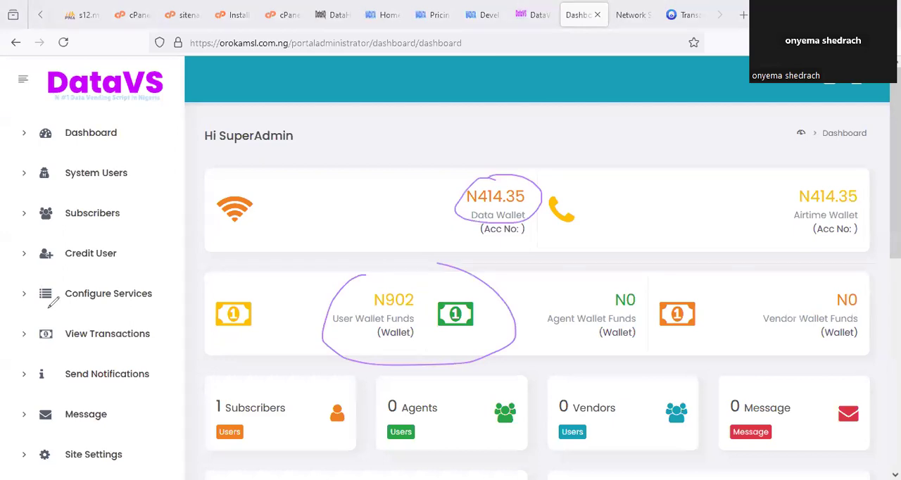
- Switch to the DataHQ home page, reload it, dismiss the service notice and reveal the wallet balance
click(374, 15)
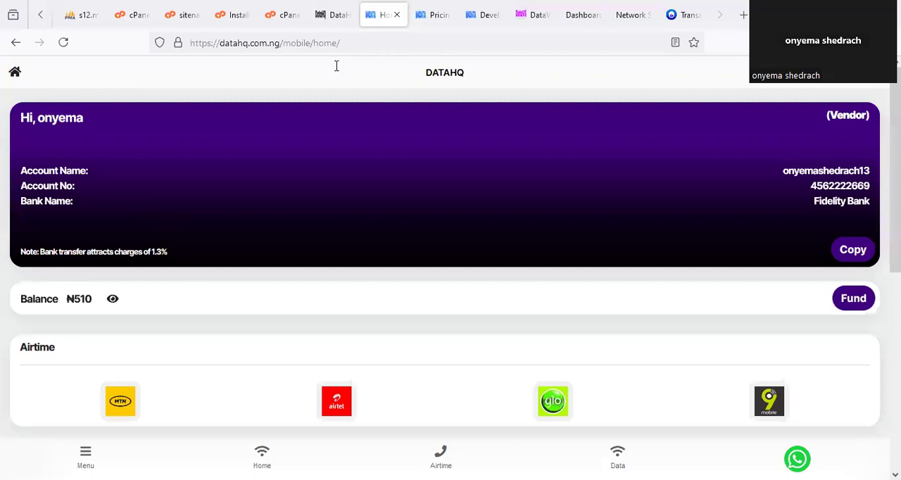
right_click(374, 15)
click(403, 53)
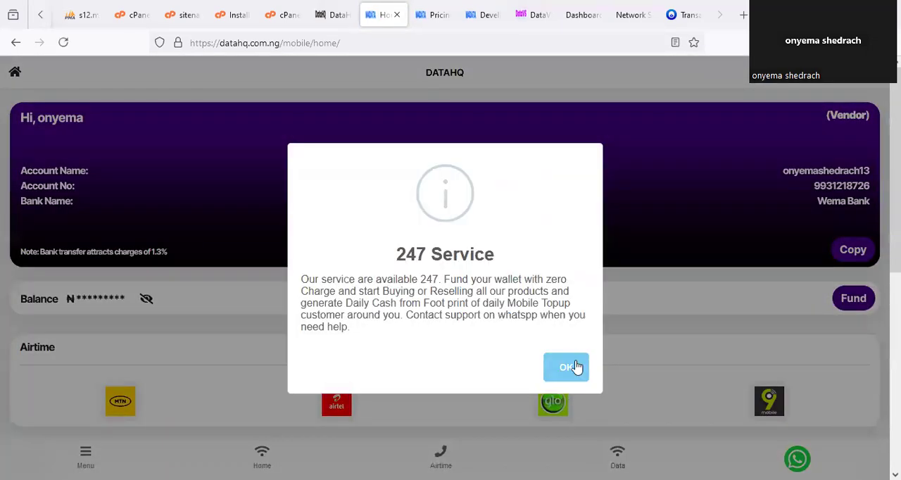
click(575, 366)
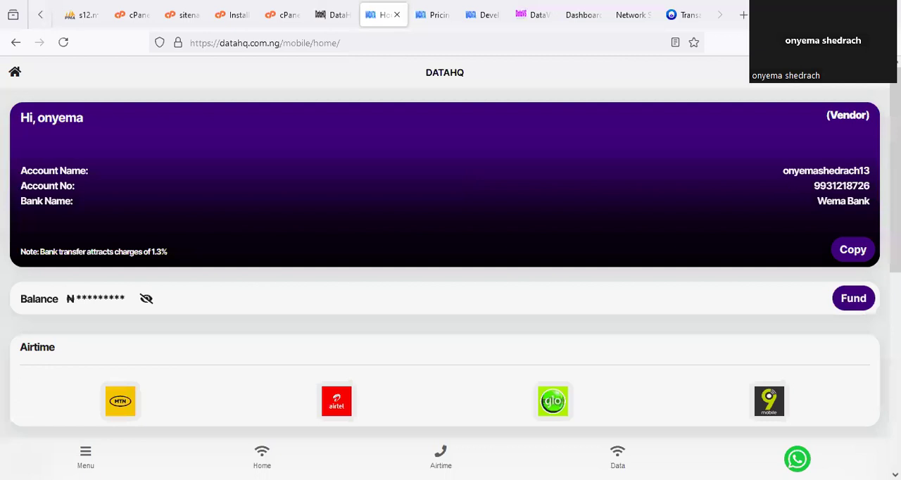
click(148, 301)
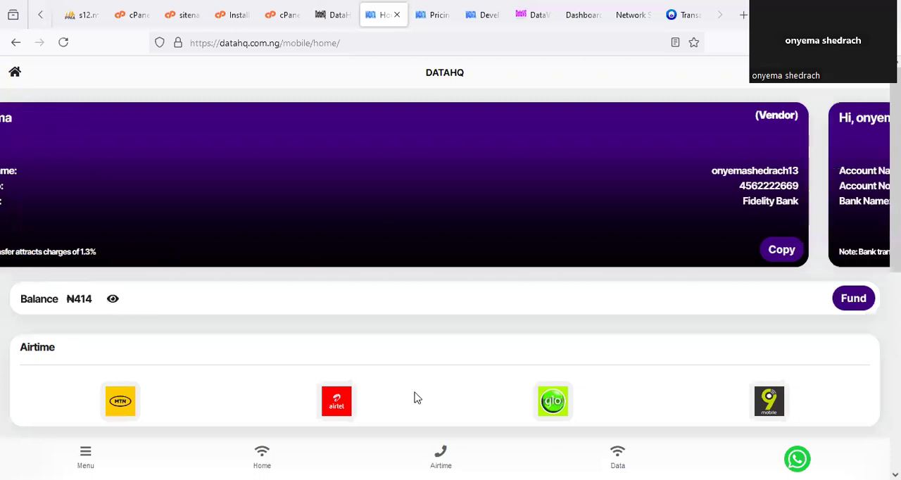
- Open the DataHQ transaction history and view the details of the latest MTN airtime purchase
scroll(415, 394, down, 4)
scroll(227, 438, down, 1)
click(185, 331)
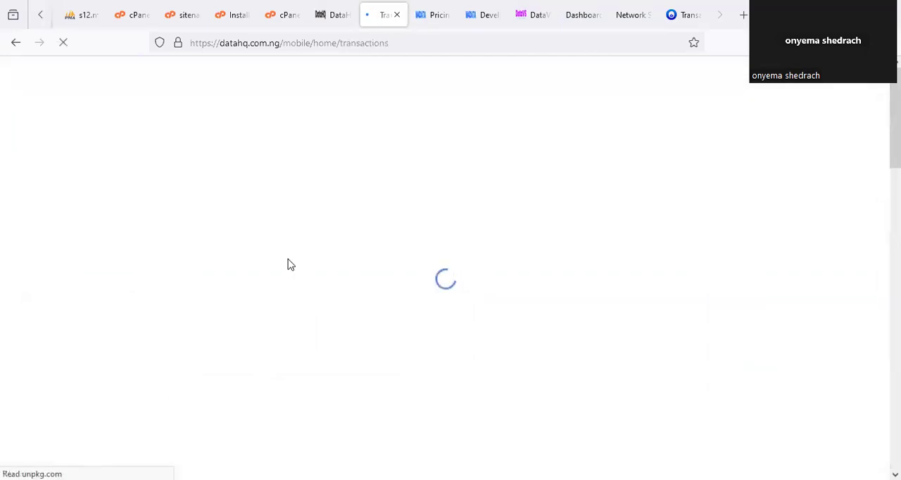
scroll(380, 259, down, 1)
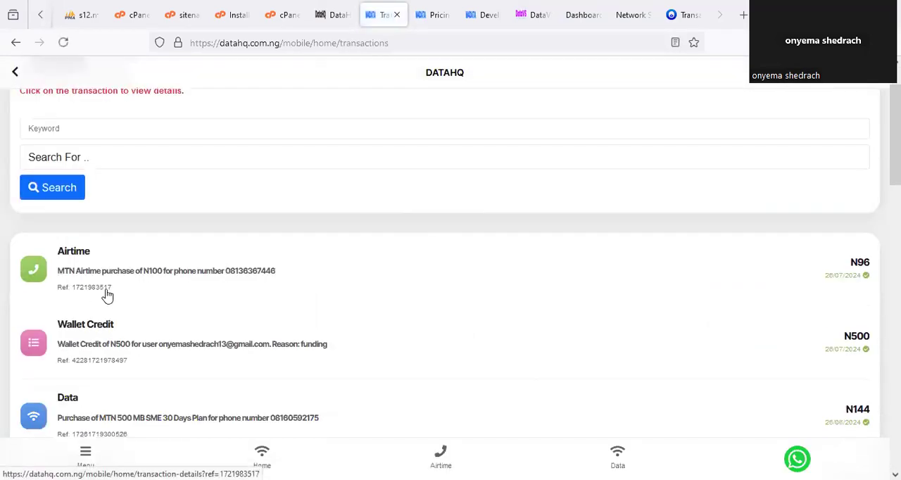
click(169, 279)
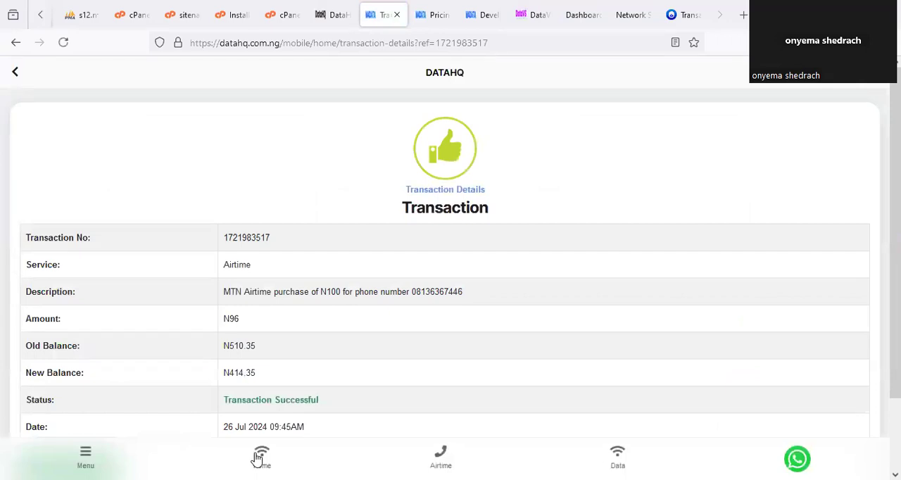
- Return to the DataHQ home page, open the Fund Wallet page and examine its bank transfer accounts
click(85, 456)
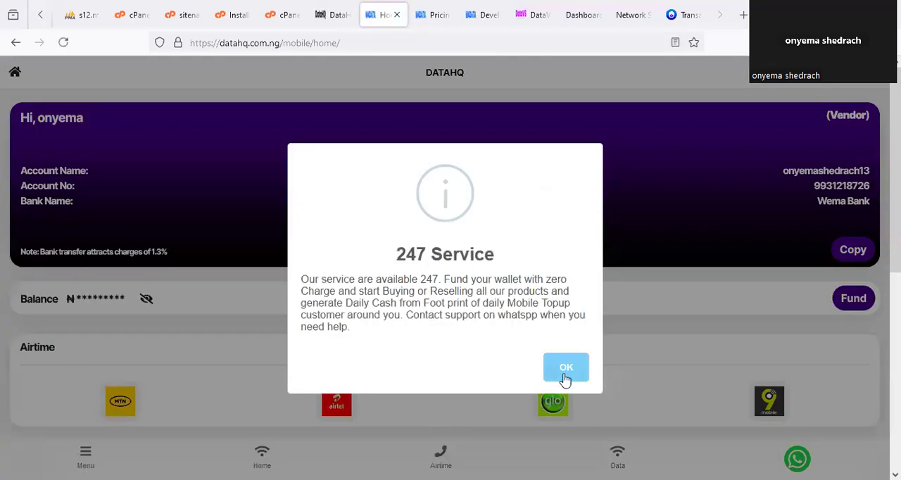
click(563, 373)
click(854, 302)
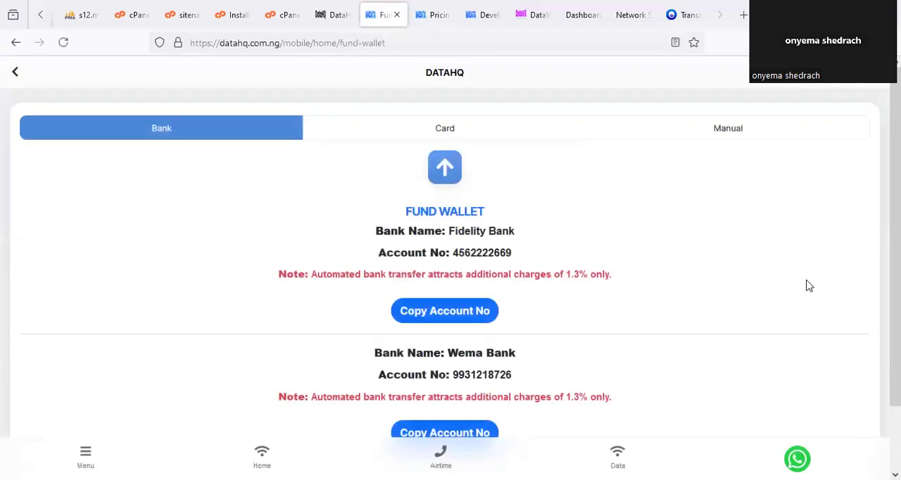
scroll(445, 235, down, 1)
scroll(428, 169, up, 1)
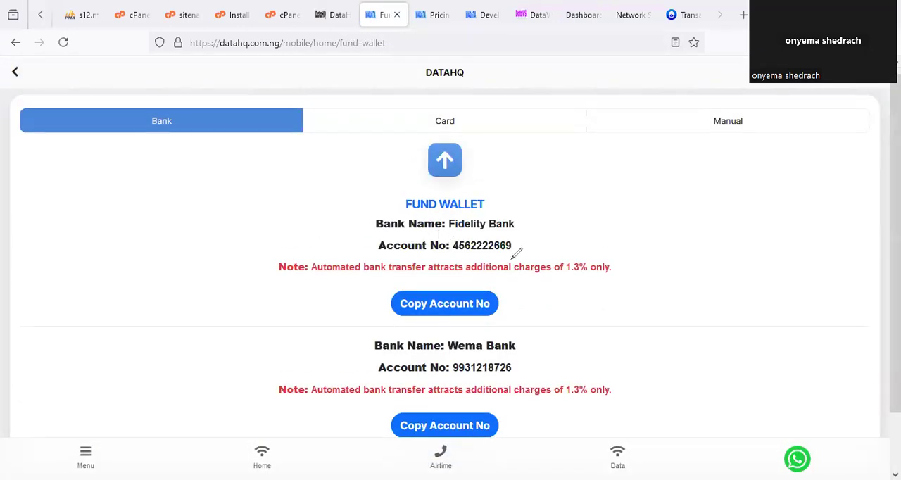
drag(513, 256, 484, 205)
mouse_move(486, 339)
mouse_down()
mouse_move(434, 366)
mouse_move(520, 375)
mouse_move(557, 344)
mouse_up()
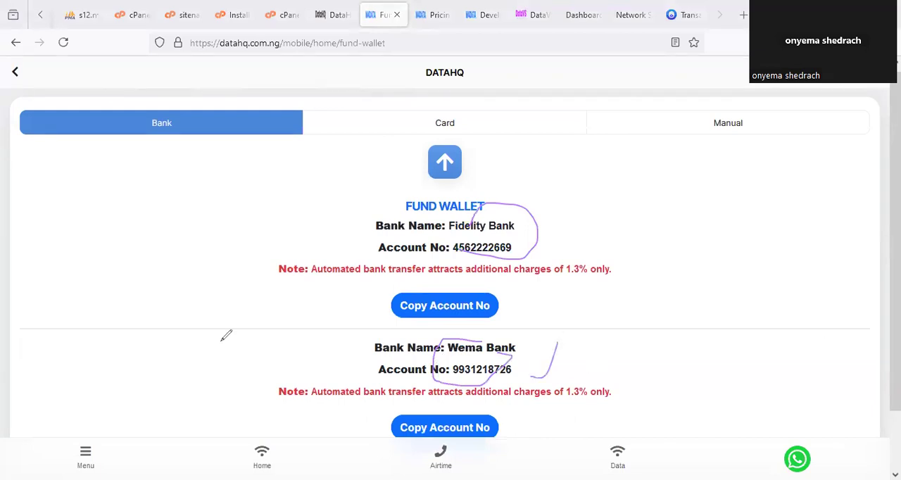
- Return to the DataHQ home page, dismiss the service notice and switch back to the admin portal's dashboard
key(F5)
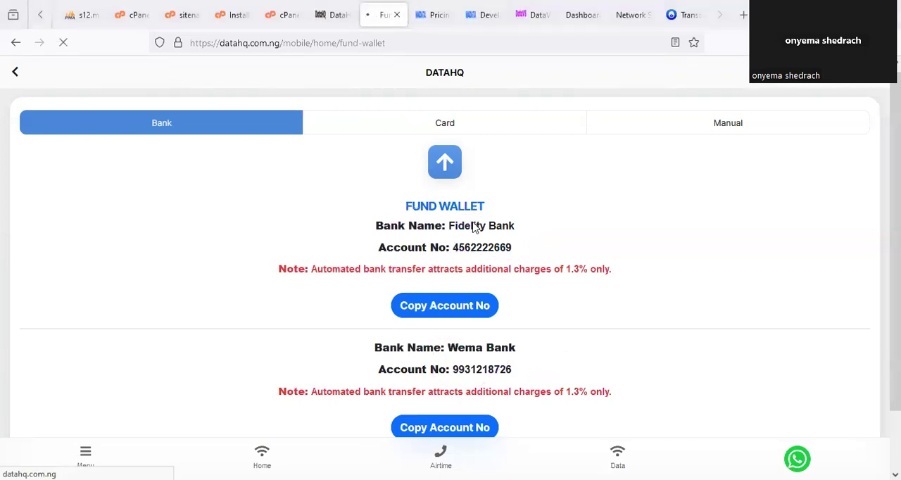
click(584, 15)
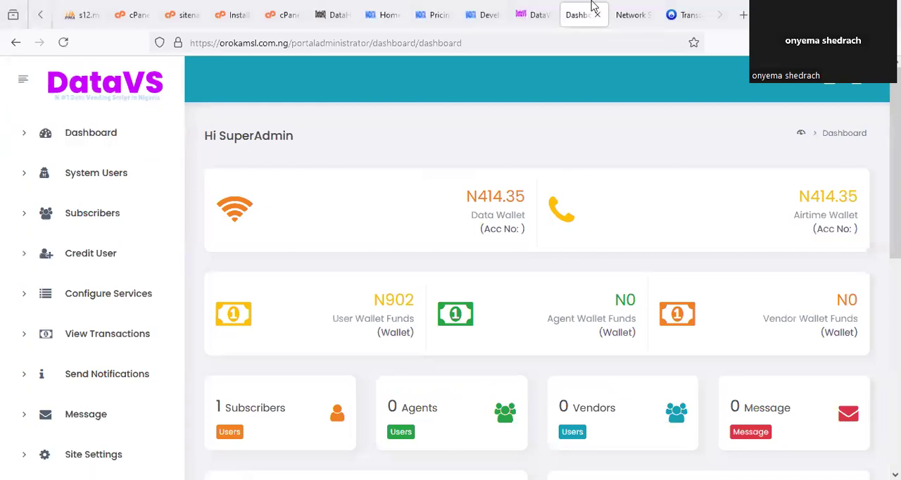
click(380, 14)
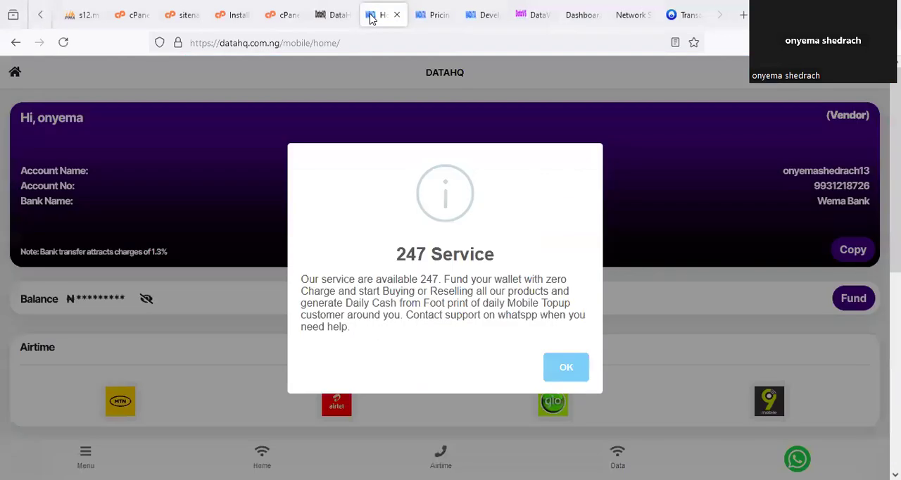
click(565, 366)
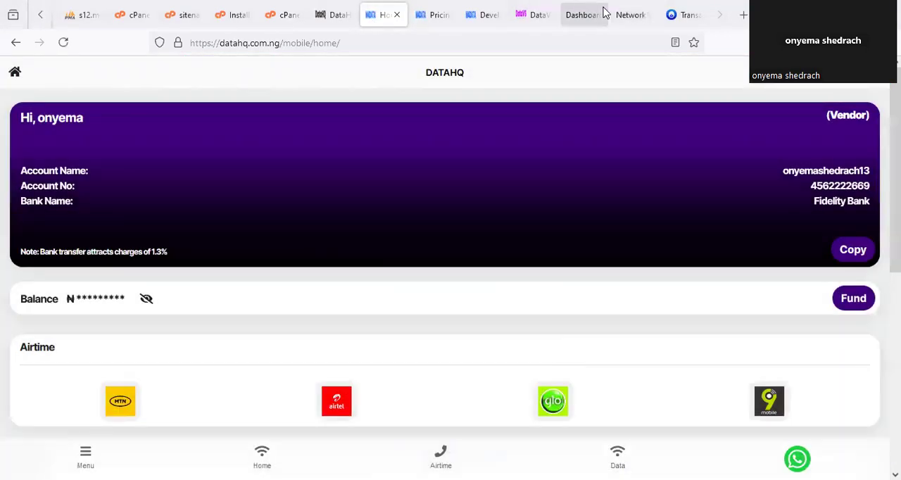
click(588, 15)
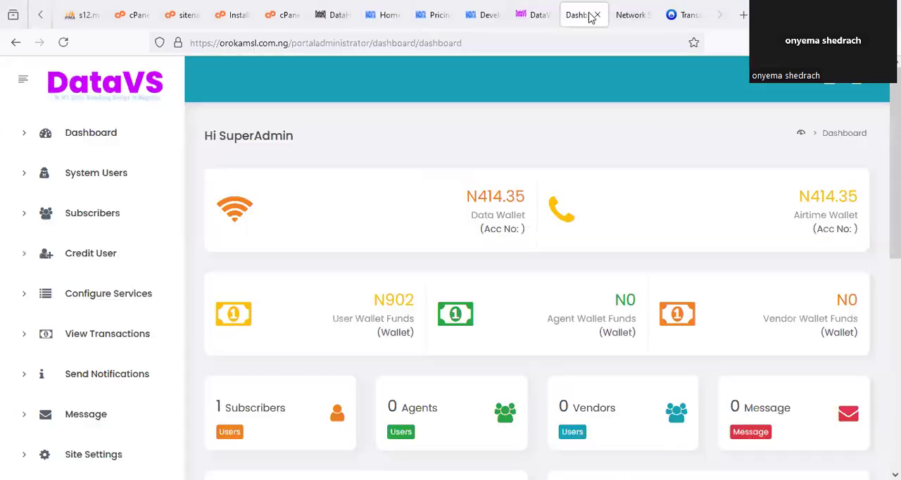
- Switch to the subscriber portal, open its Buy Data form and select MTN, SME and the 500 MB SME (N150)(30 Days) plan
click(631, 17)
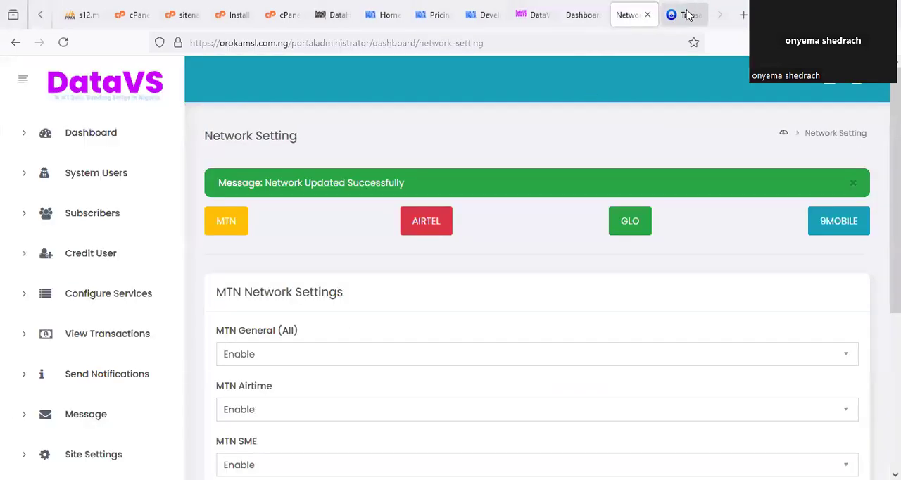
click(688, 15)
click(370, 455)
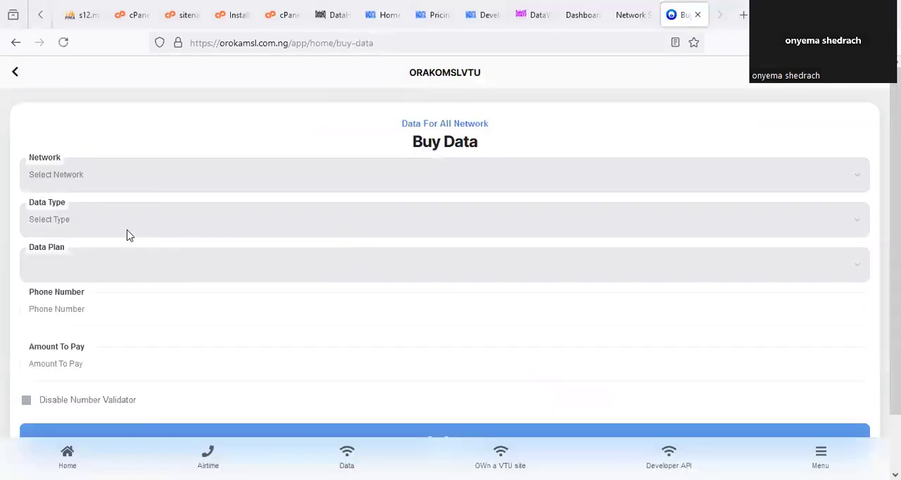
click(56, 182)
click(56, 218)
click(70, 226)
click(56, 264)
click(90, 276)
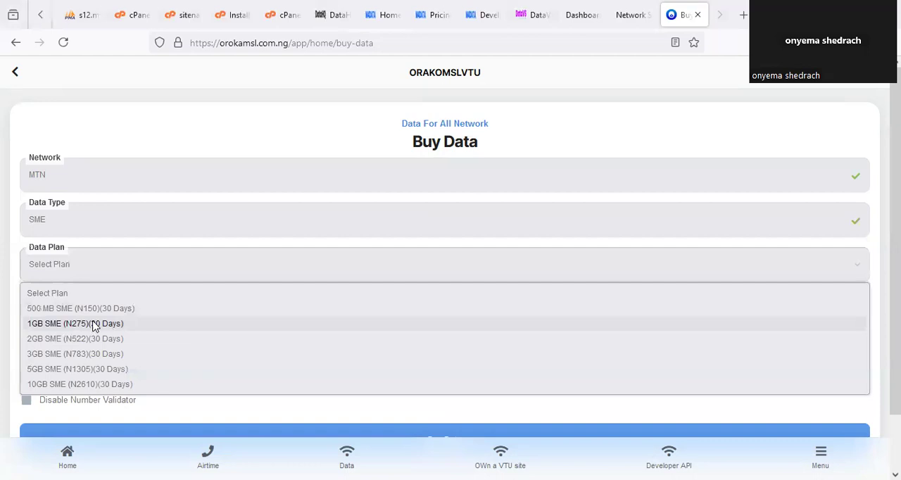
click(113, 308)
click(138, 303)
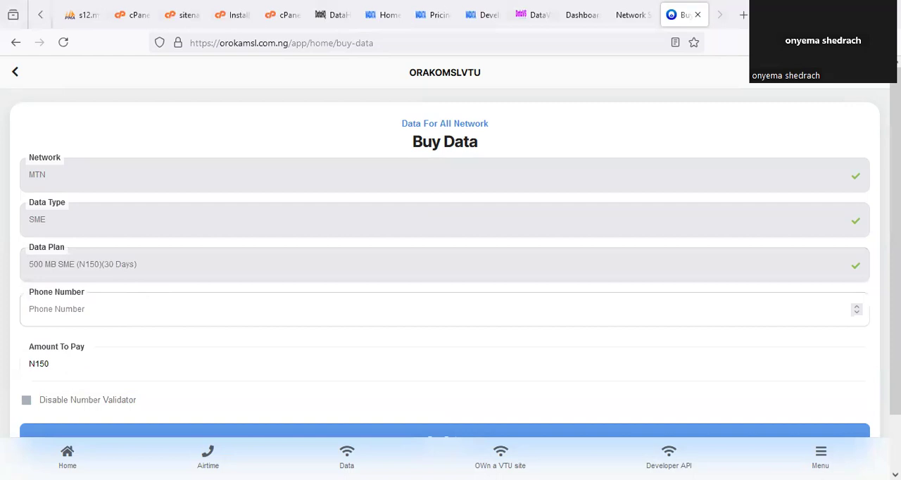
- Enter the recipient's phone number, submit the data purchase, confirm it and authorise it with the transaction PIN
click(167, 336)
scroll(294, 369, down, 2)
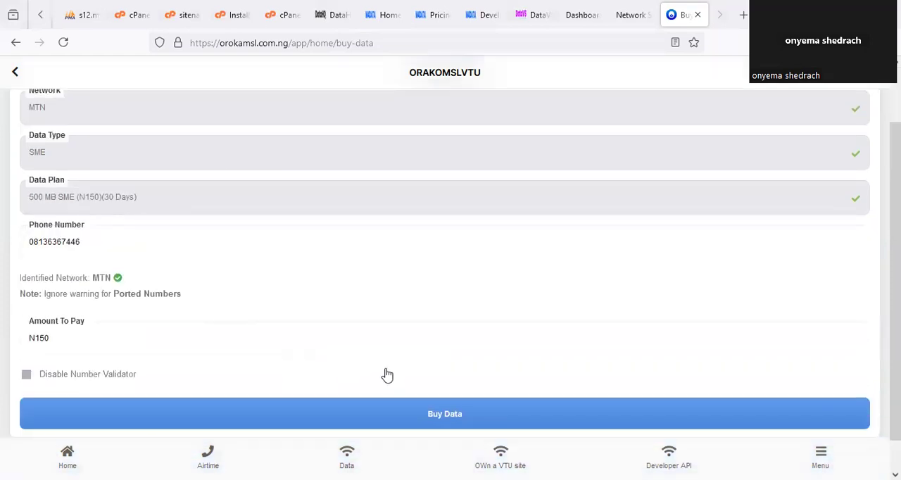
click(464, 416)
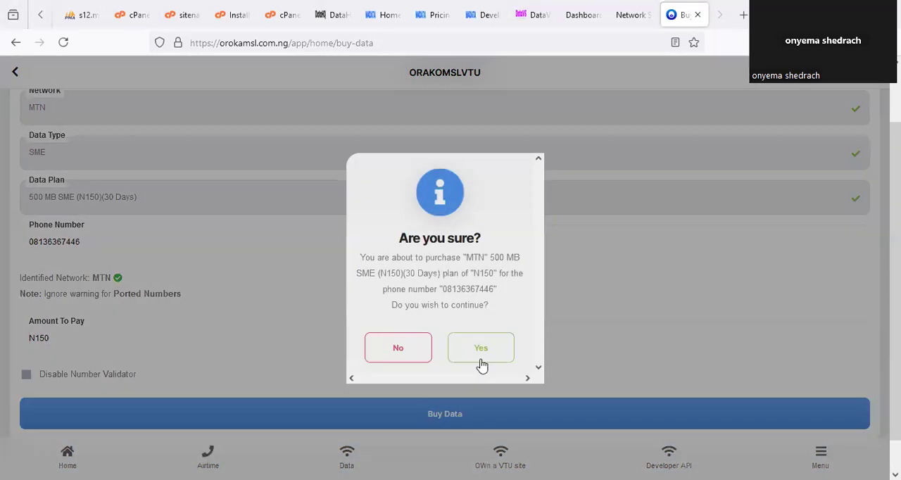
click(487, 358)
click(411, 249)
text(1234)
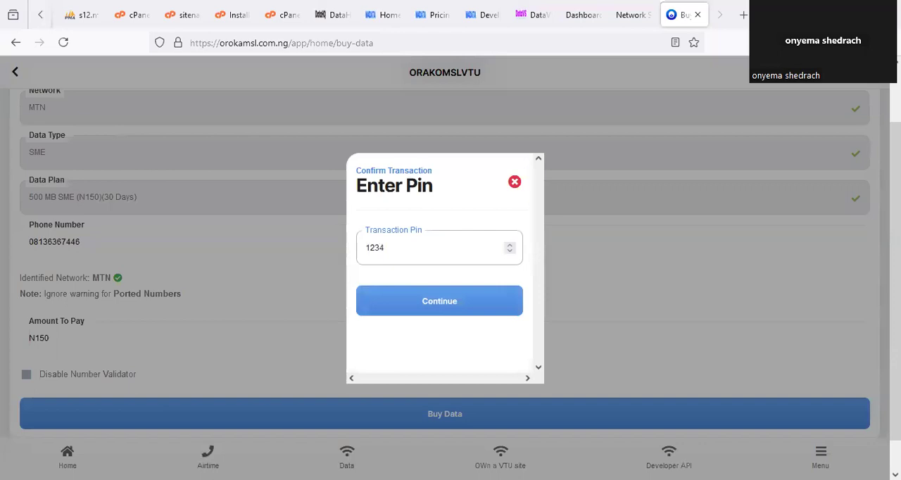
click(460, 303)
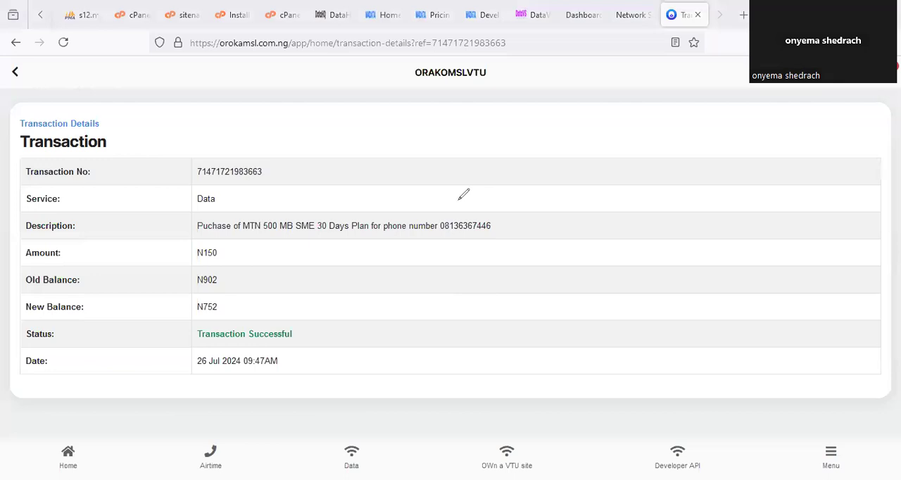
- Circle the phone number in the transaction description, return to the subscriber home page and dismiss the Zero Wallet Funding notice
drag(463, 194, 497, 214)
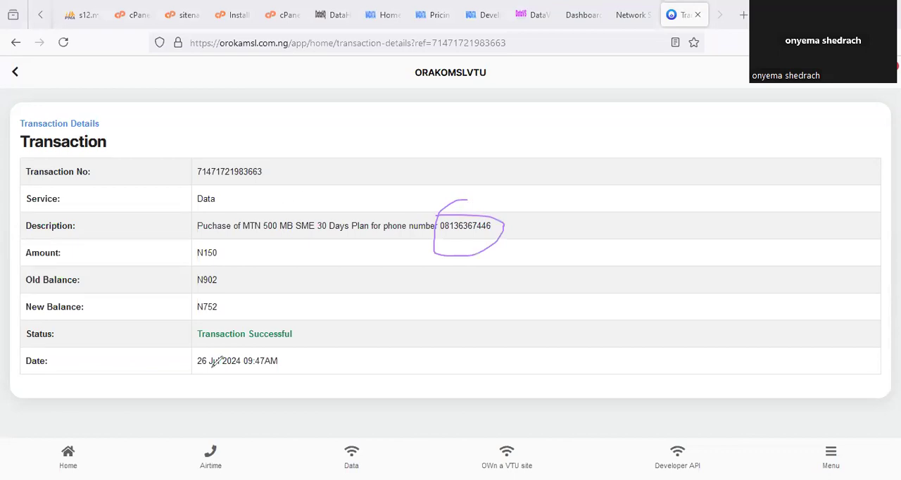
click(338, 458)
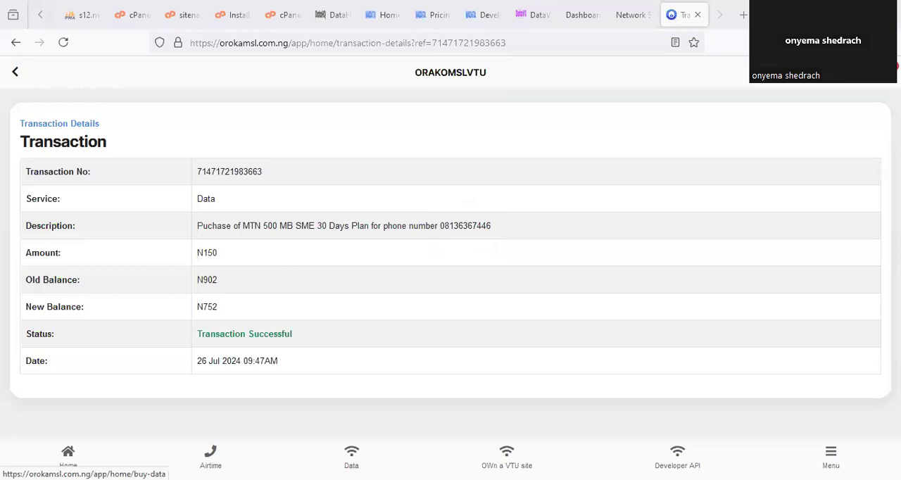
click(74, 458)
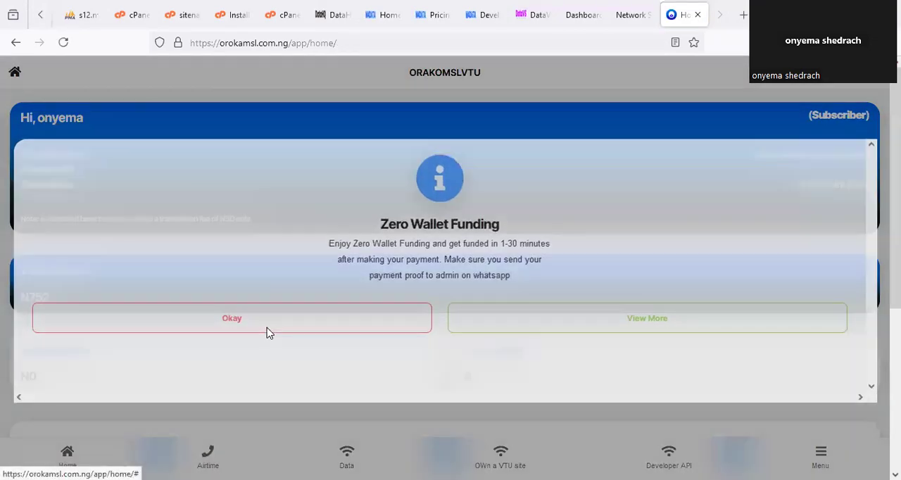
click(267, 331)
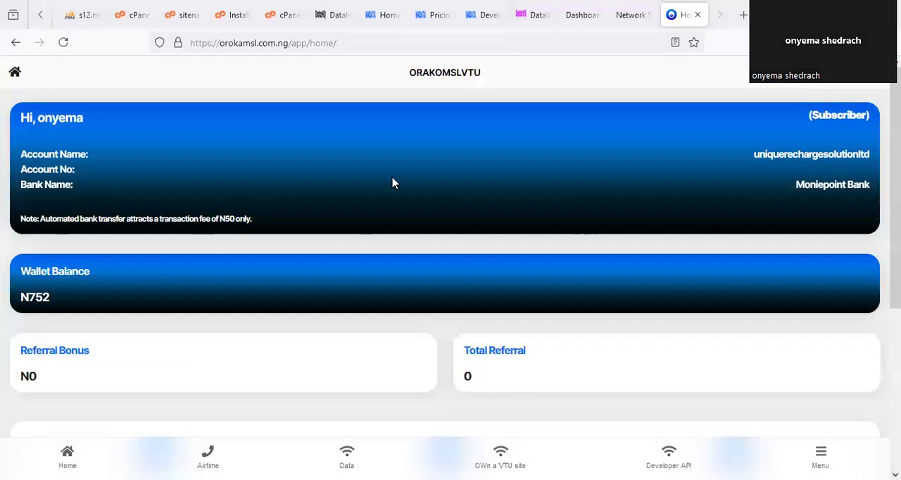
- Switch to the admin portal, reload its dashboard and circle the Data Wallet and User Wallet Funds balances
click(537, 15)
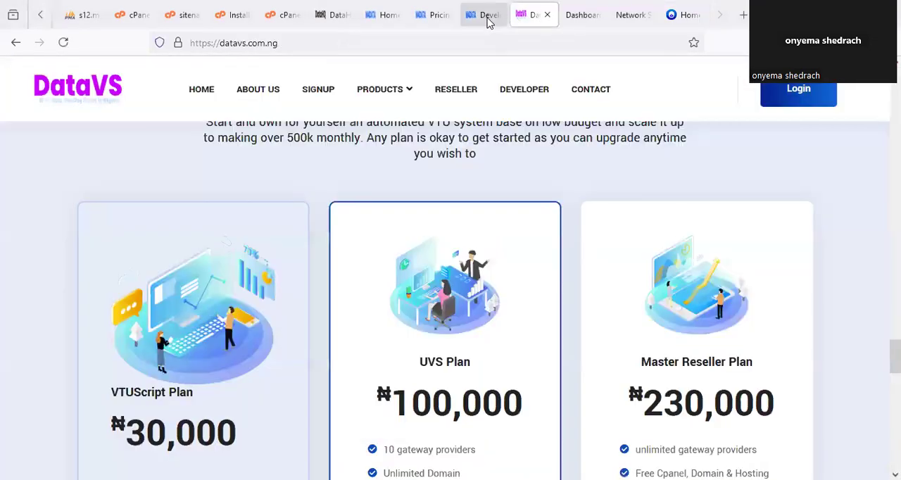
click(487, 15)
click(581, 15)
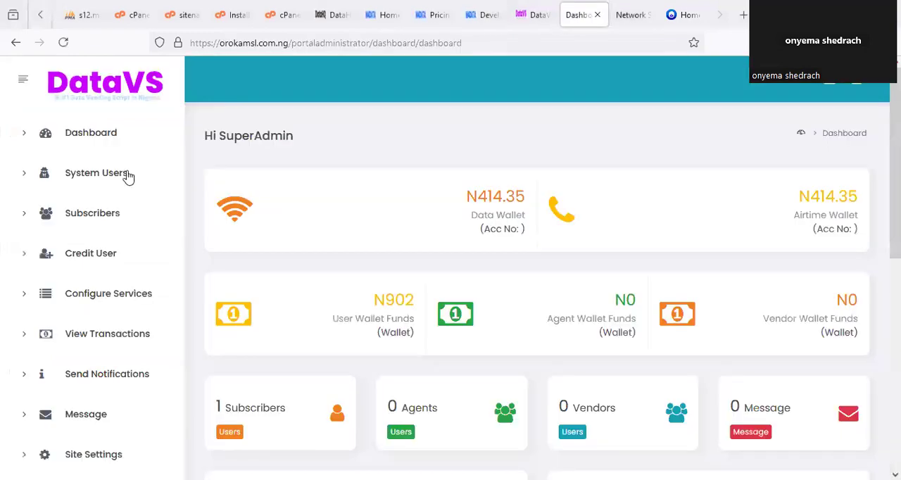
click(91, 133)
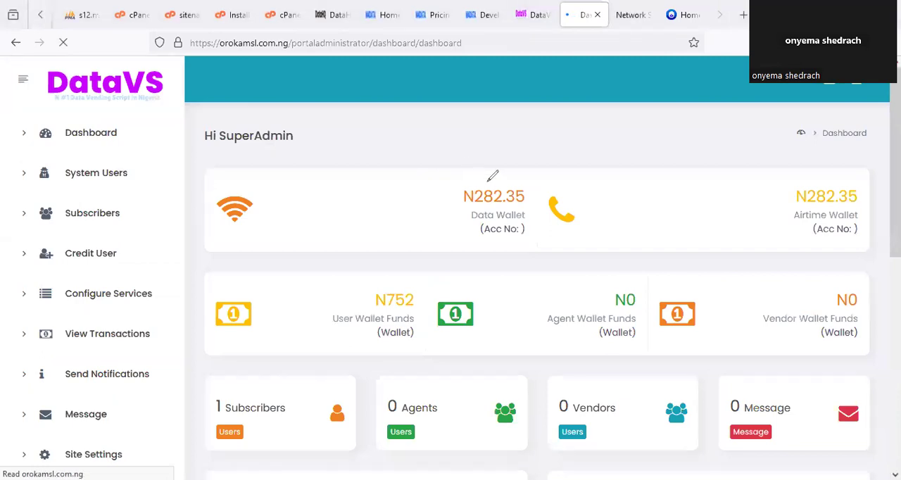
drag(487, 176, 470, 174)
mouse_move(371, 276)
mouse_down()
mouse_move(450, 288)
mouse_move(442, 310)
mouse_up()
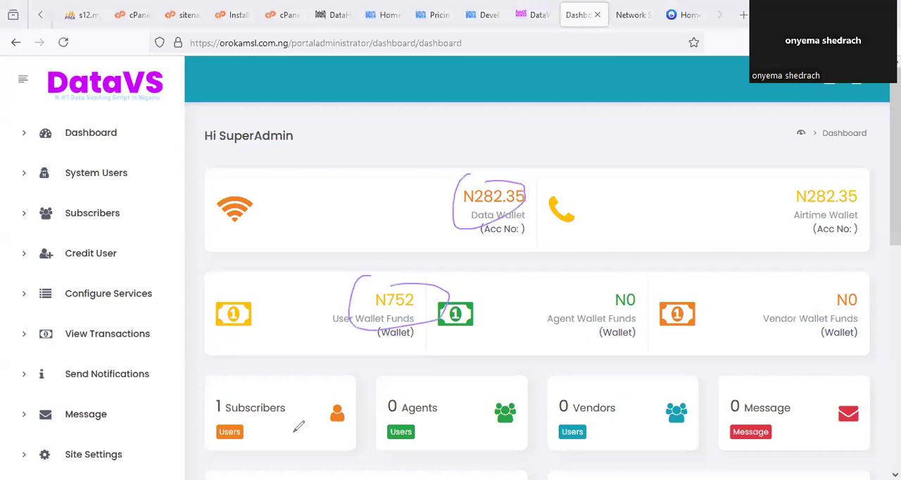
- Open the newest data purchase from the dashboard's Last 50 Transactions table and examine its transaction details
scroll(523, 348, down, 7)
drag(495, 399, 351, 305)
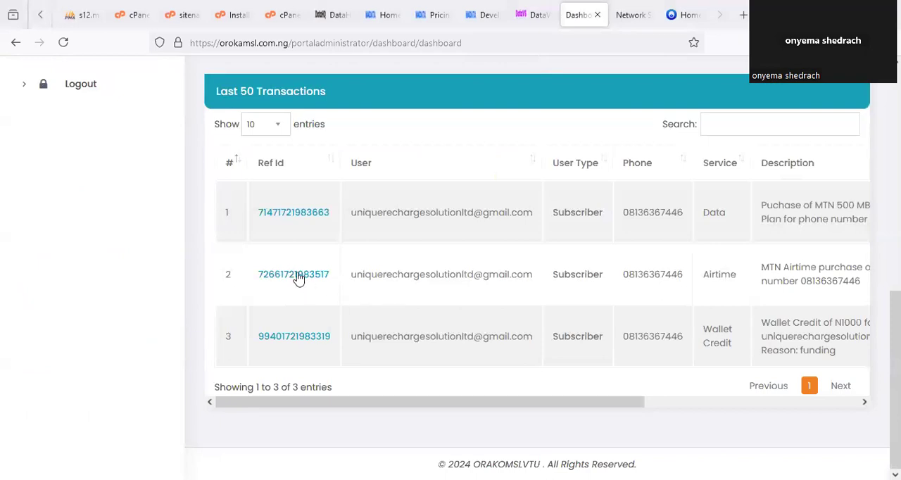
click(293, 213)
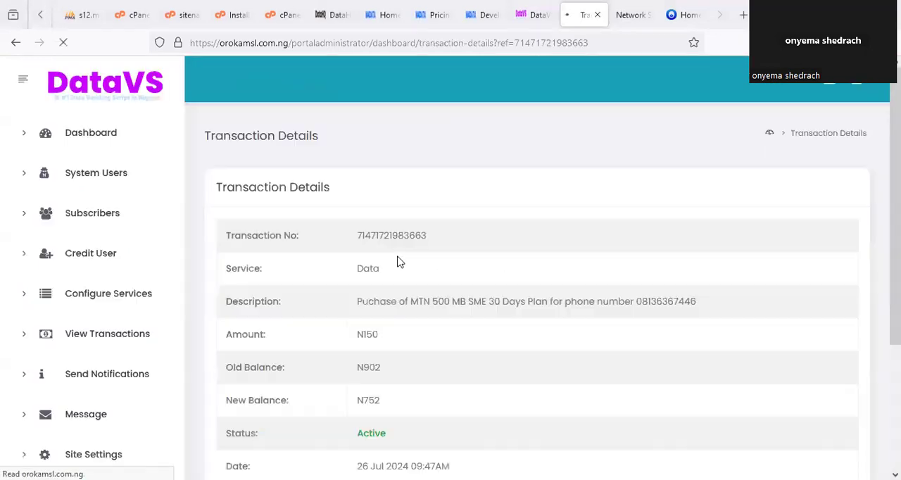
scroll(366, 301, down, 3)
scroll(422, 321, up, 3)
scroll(460, 340, down, 3)
scroll(417, 307, up, 3)
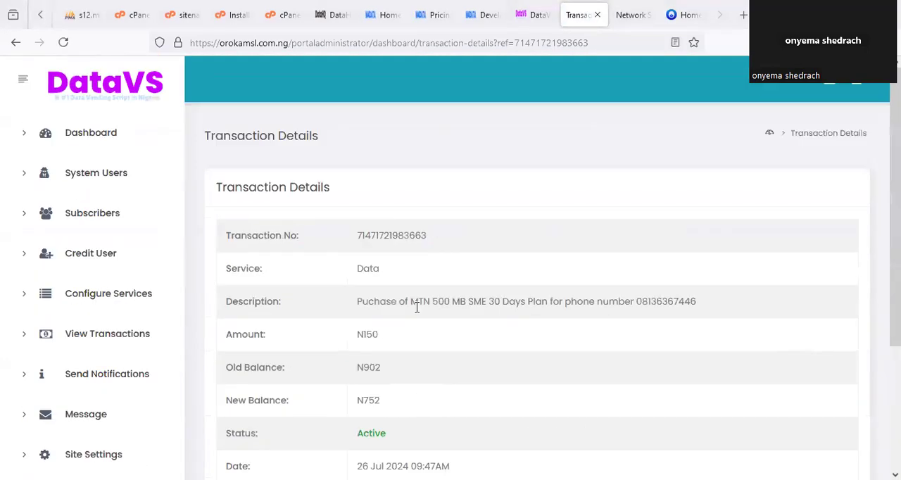
- Switch to the DataHQ site, open its transaction history and examine the details of the latest MTN 500 MB SME purchase
click(433, 14)
click(390, 14)
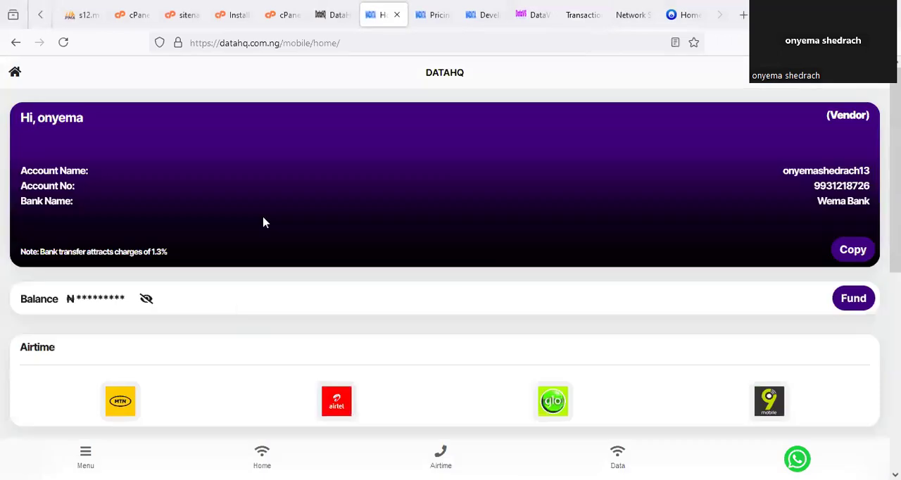
scroll(529, 387, down, 4)
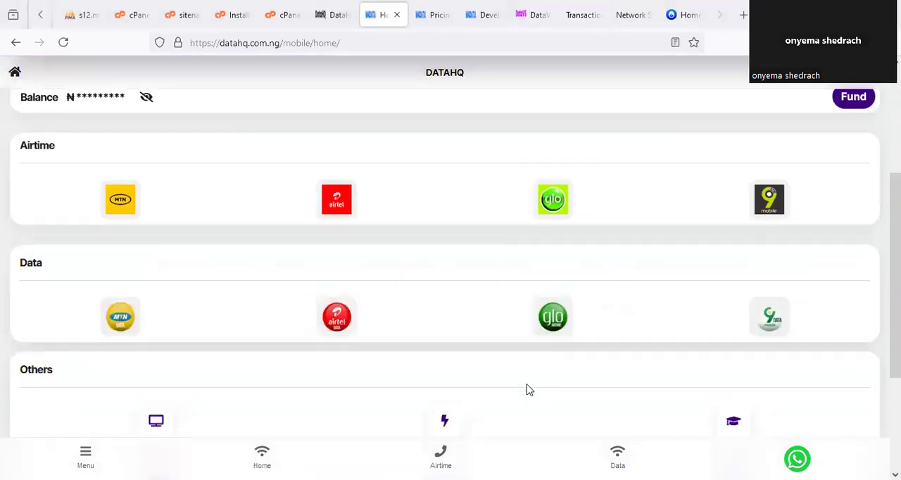
scroll(404, 405, down, 1)
click(167, 368)
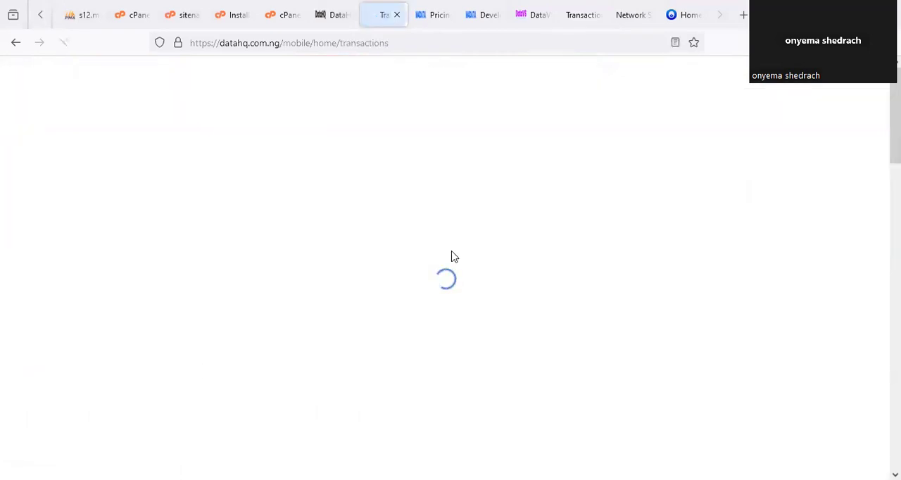
scroll(179, 234, down, 2)
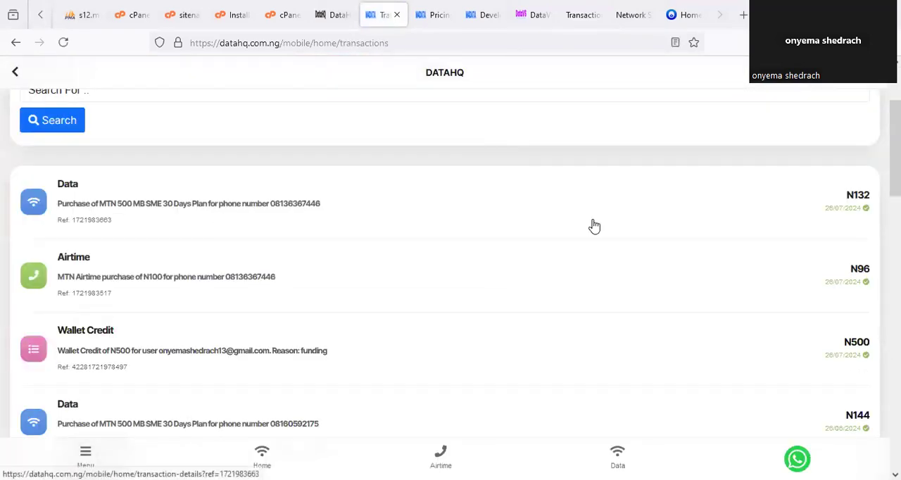
click(163, 208)
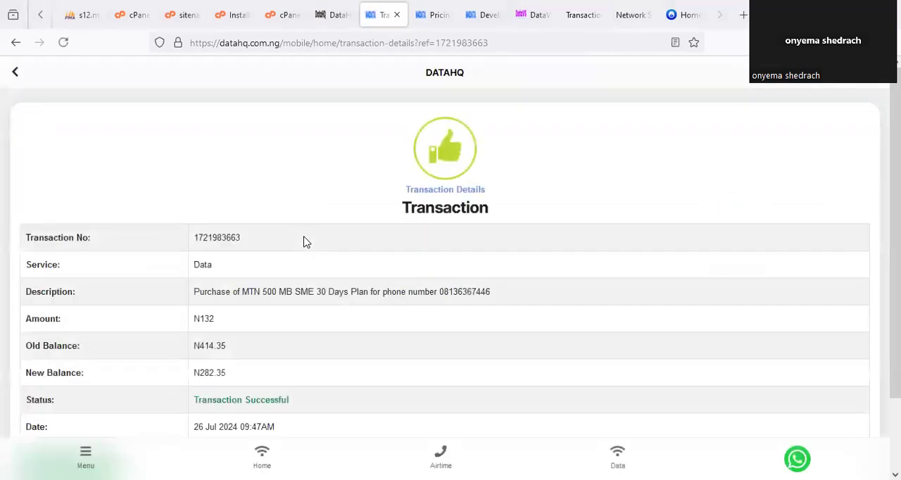
scroll(307, 244, down, 1)
scroll(307, 244, up, 1)
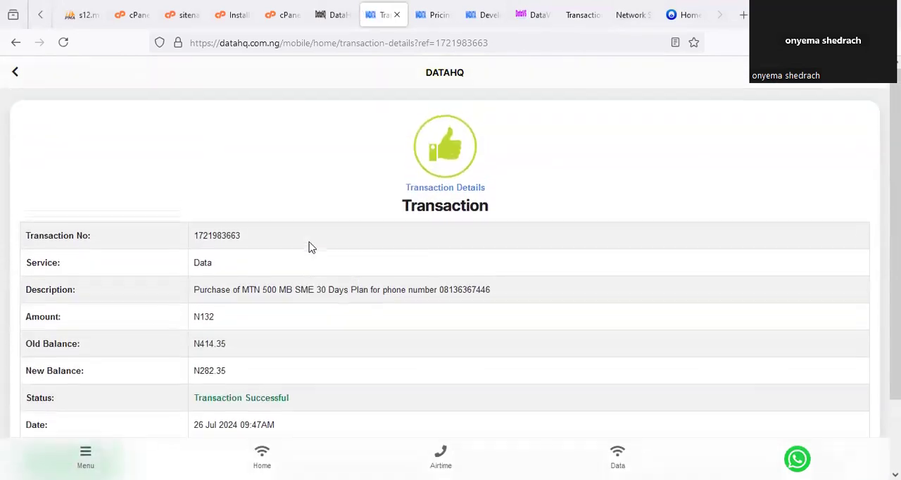
- Switch back to the admin portal's Network Setting page and open the dashboard from there
click(625, 15)
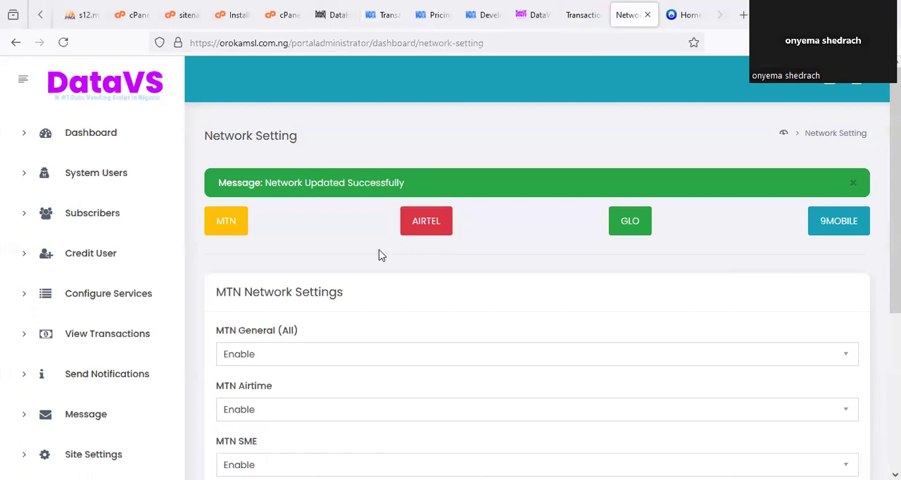
click(119, 144)
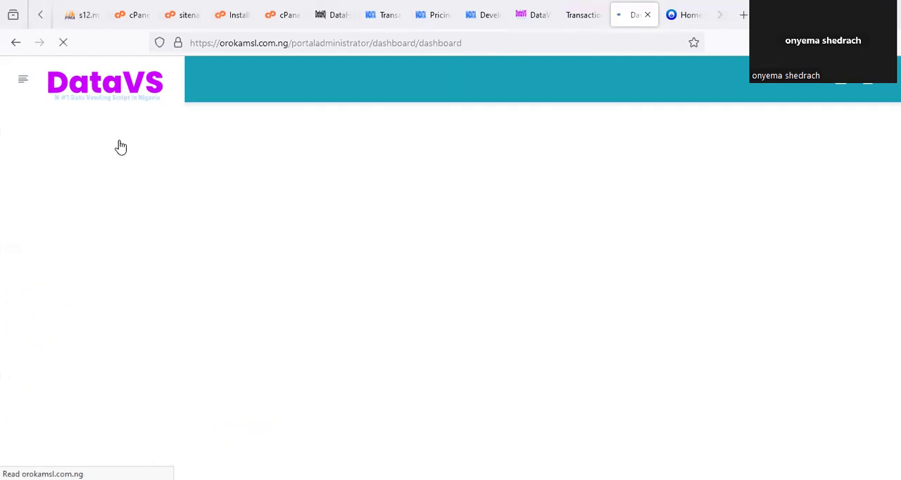
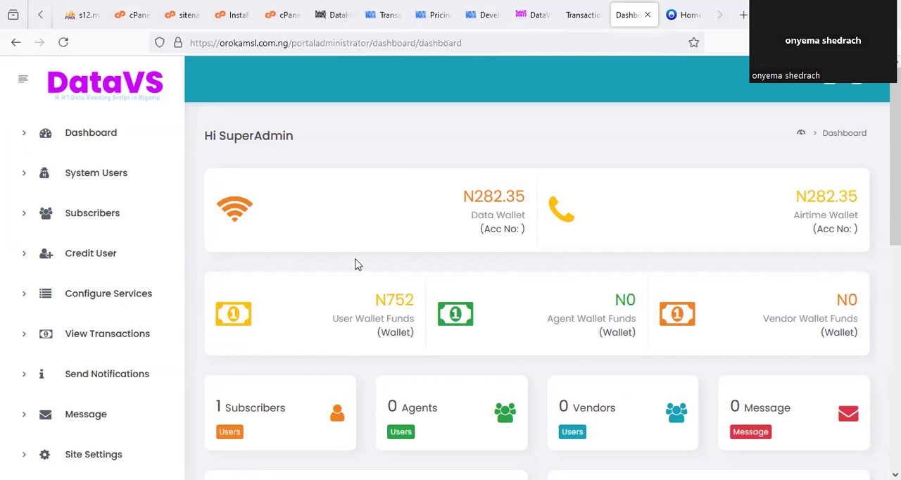
- Open the details of the latest data purchase from the transaction history in the ORAKOMSLVTU user portal
click(582, 15)
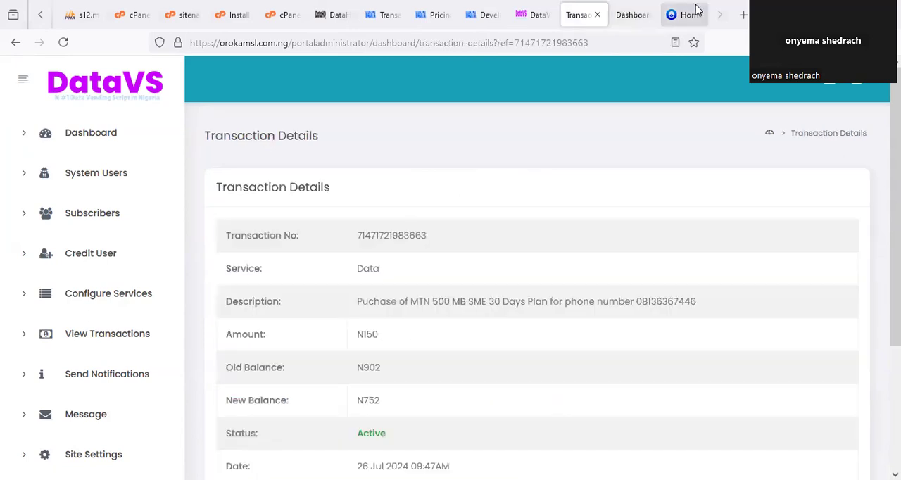
click(679, 14)
scroll(415, 325, down, 3)
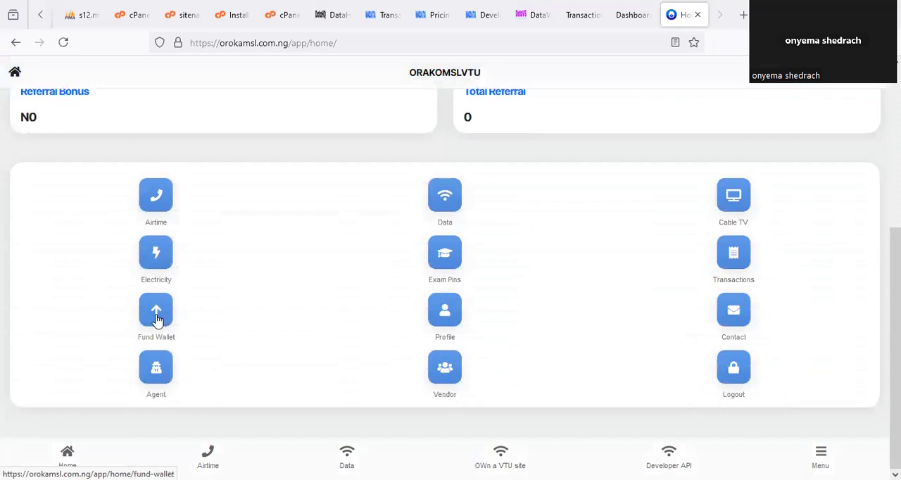
scroll(730, 369, up, 1)
click(734, 340)
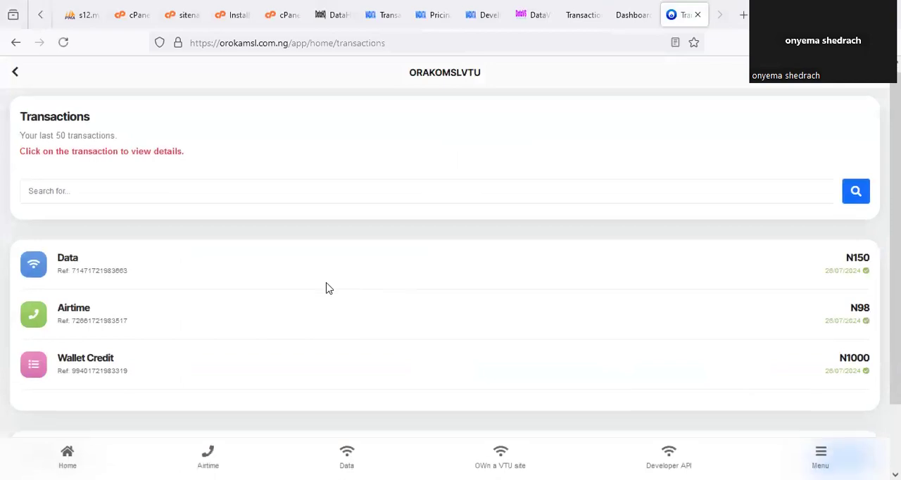
scroll(211, 246, down, 2)
click(91, 210)
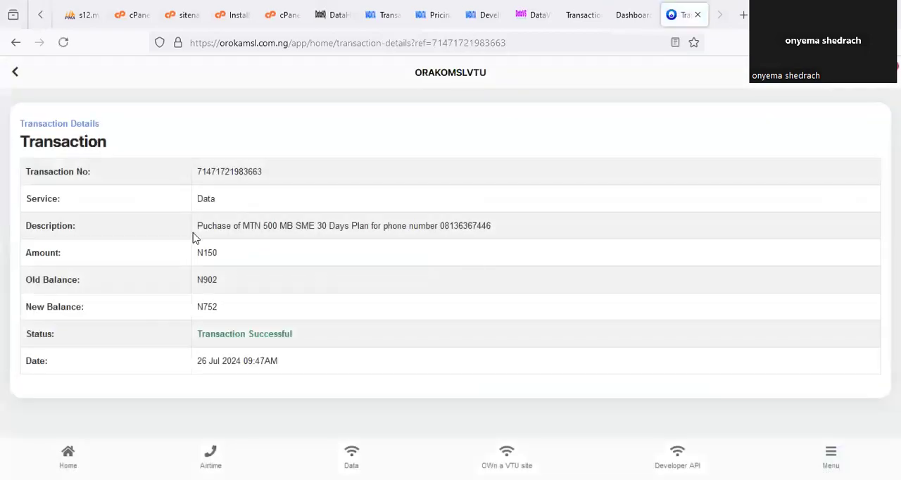
- Switch to DataHQ and review the details of the matching MTN 500 MB SME data transaction
click(472, 10)
click(380, 14)
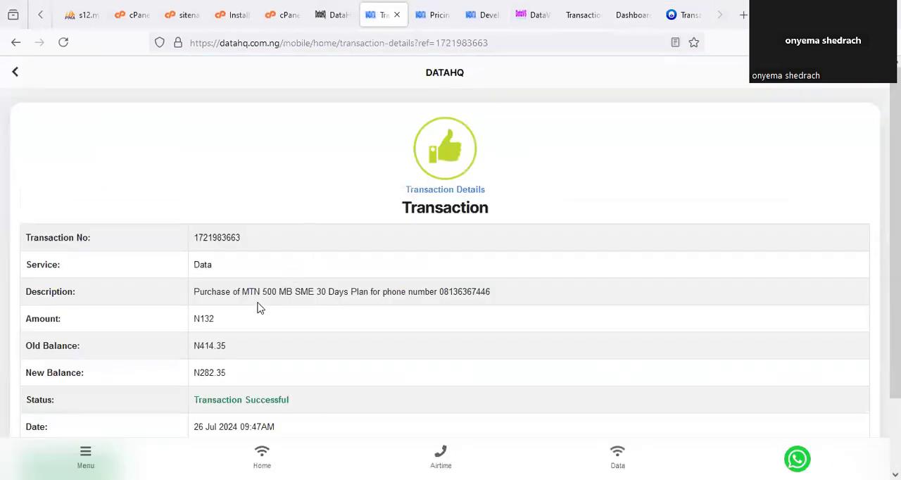
scroll(258, 308, down, 2)
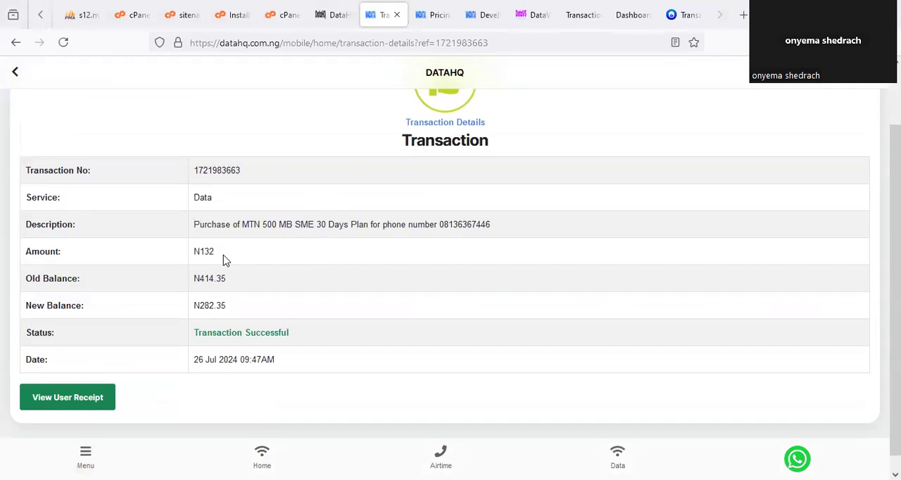
- Return to the DataVS administrator portal and open its dashboard from the transaction details page
click(531, 15)
click(576, 15)
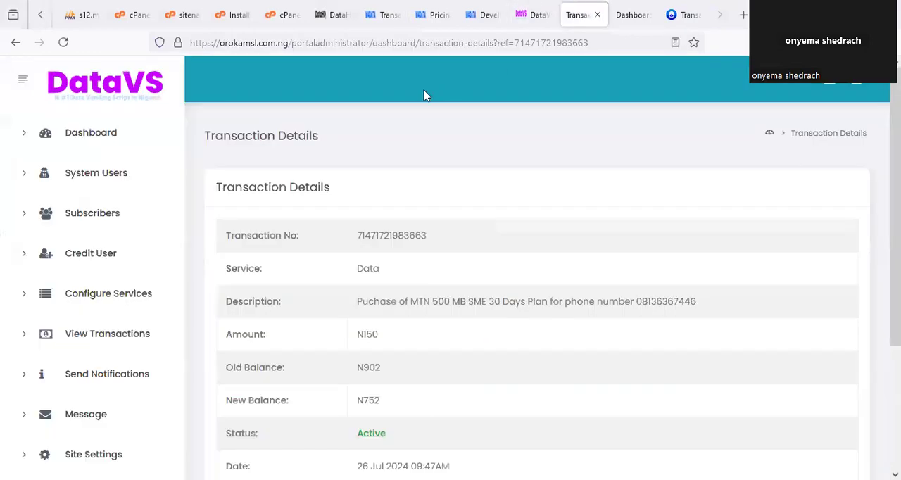
click(93, 148)
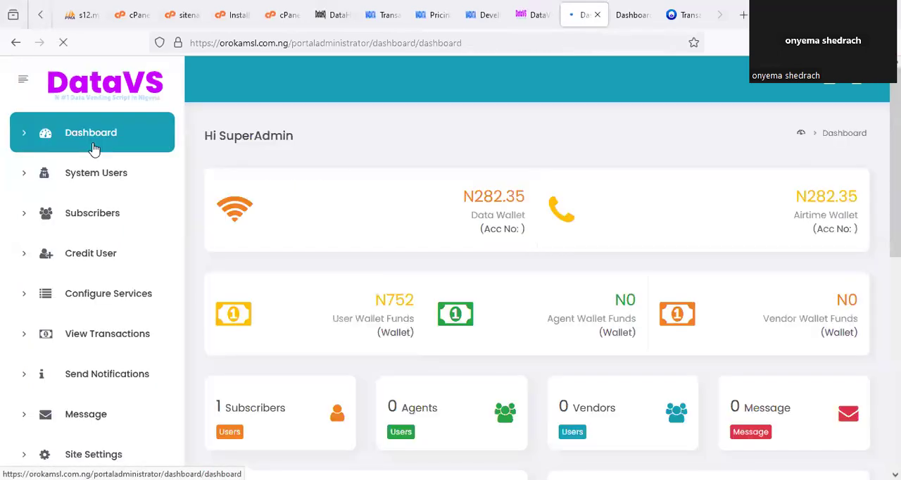
click(155, 275)
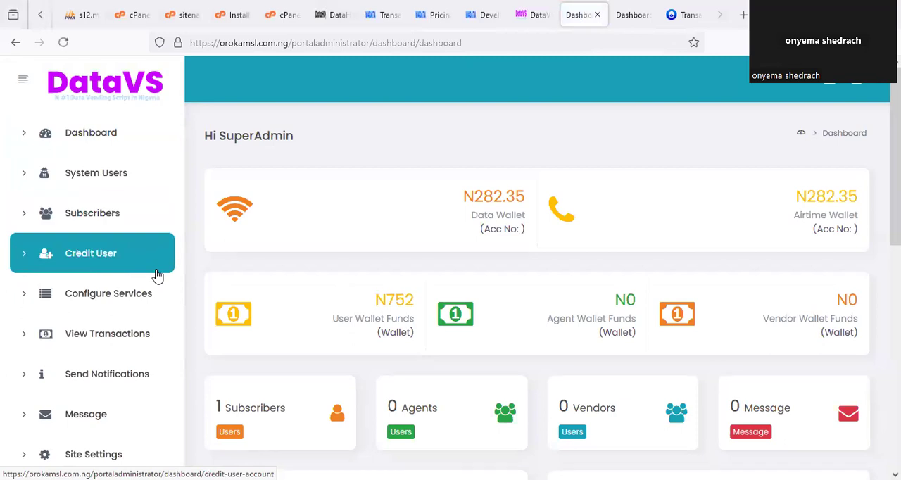
- Examine the airtime discounts and the data plan IDs and prices for every network on DataHQ's pricing page
click(432, 14)
scroll(273, 261, up, 7)
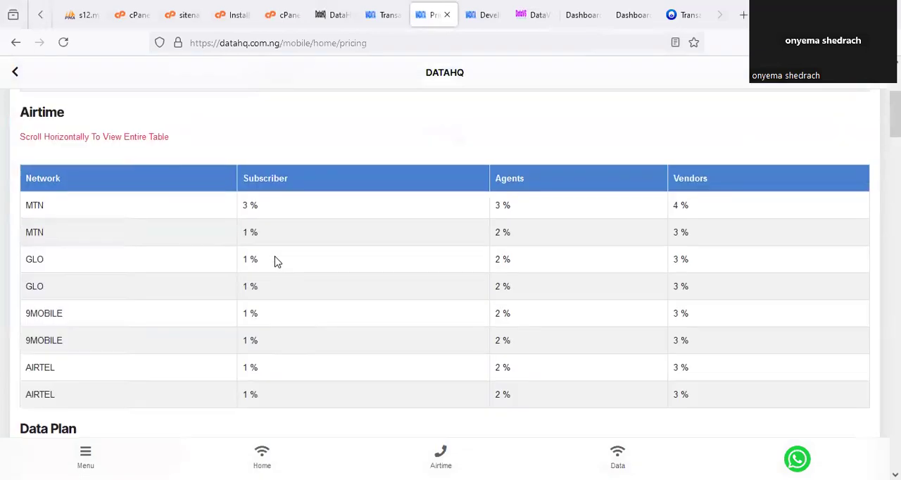
scroll(276, 262, down, 5)
scroll(276, 262, down, 3)
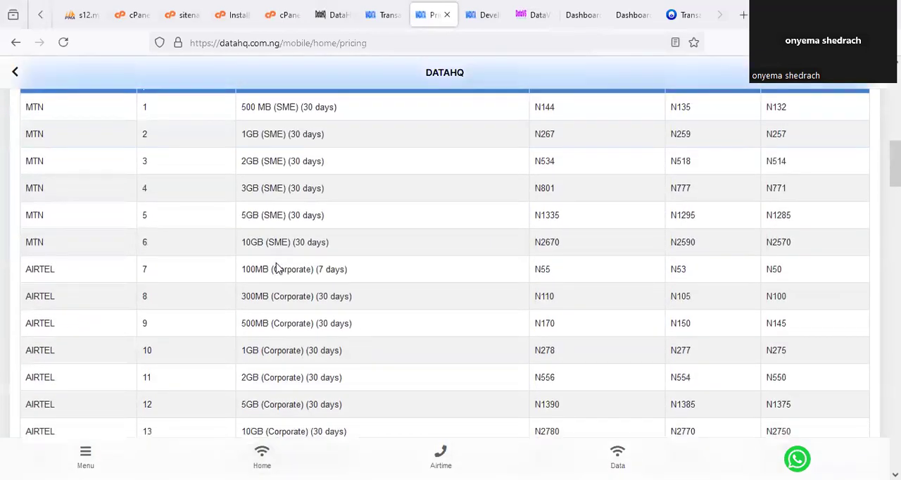
scroll(278, 278, down, 9)
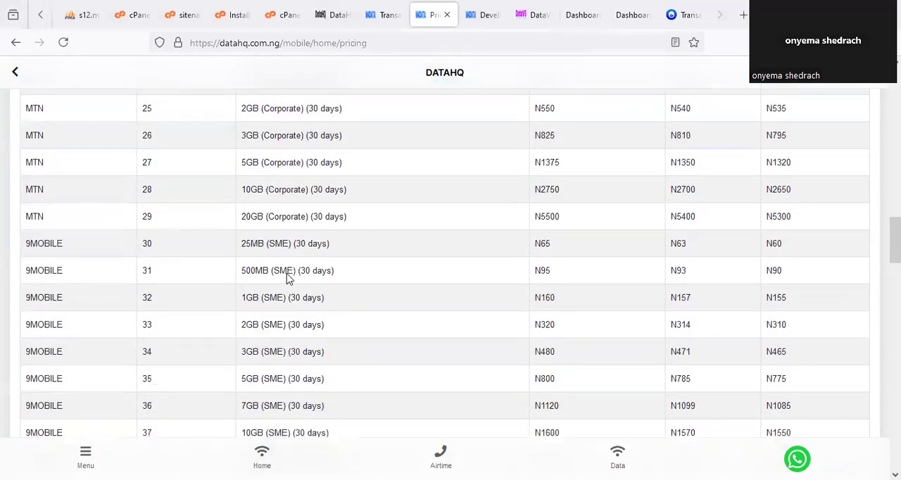
scroll(286, 278, down, 5)
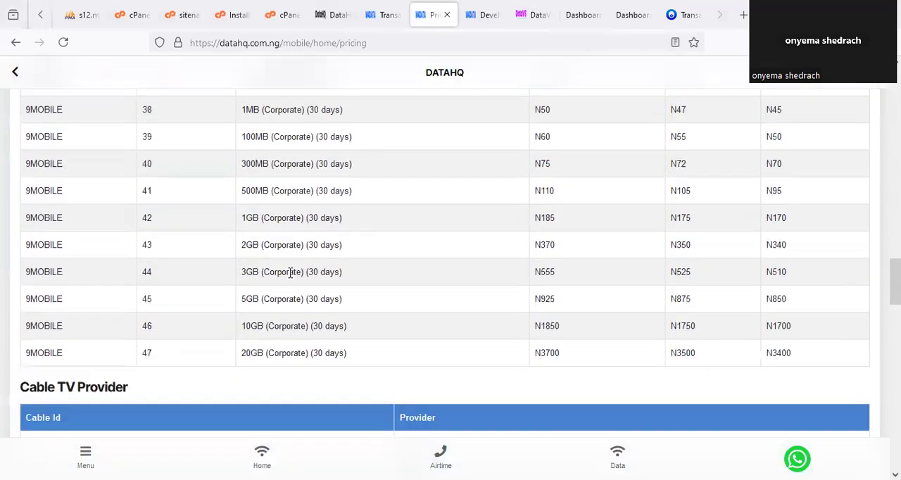
scroll(298, 268, up, 1)
scroll(291, 275, up, 9)
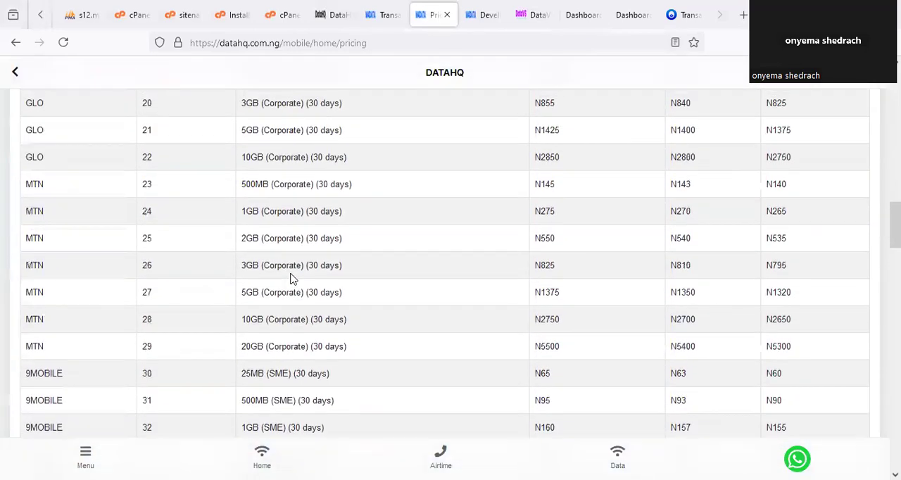
scroll(291, 278, up, 5)
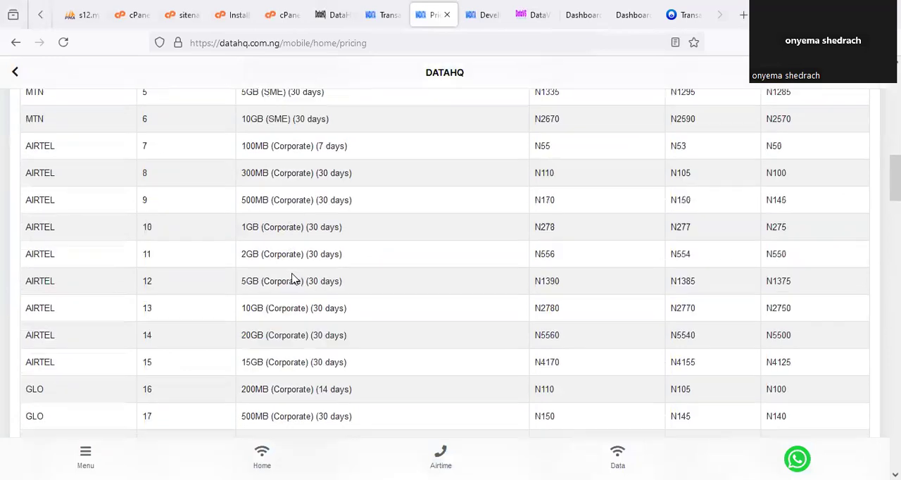
scroll(296, 271, up, 1)
scroll(298, 269, down, 4)
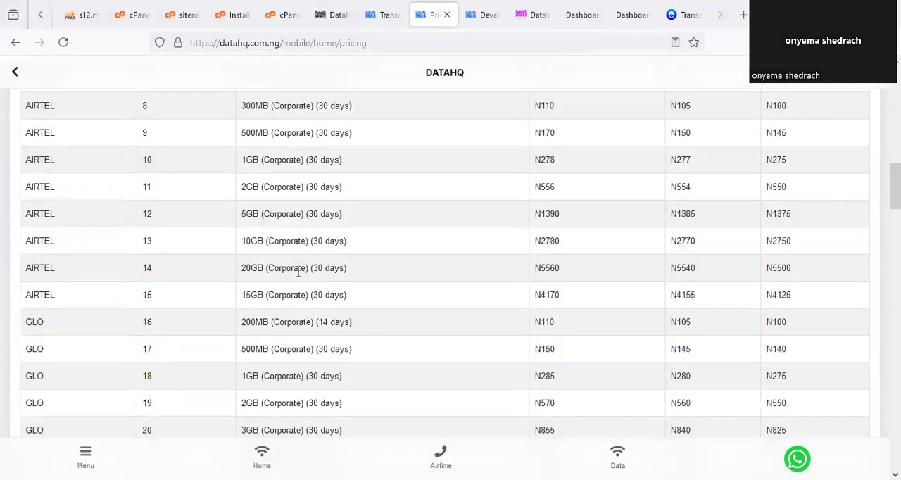
scroll(356, 271, down, 6)
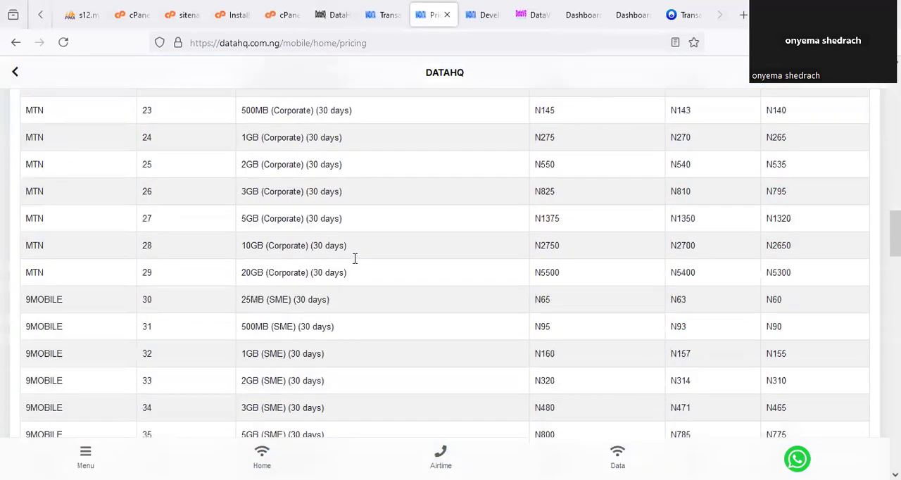
- Open the installation notes and underline the included services listed in the "Done For you services" paragraph
click(575, 10)
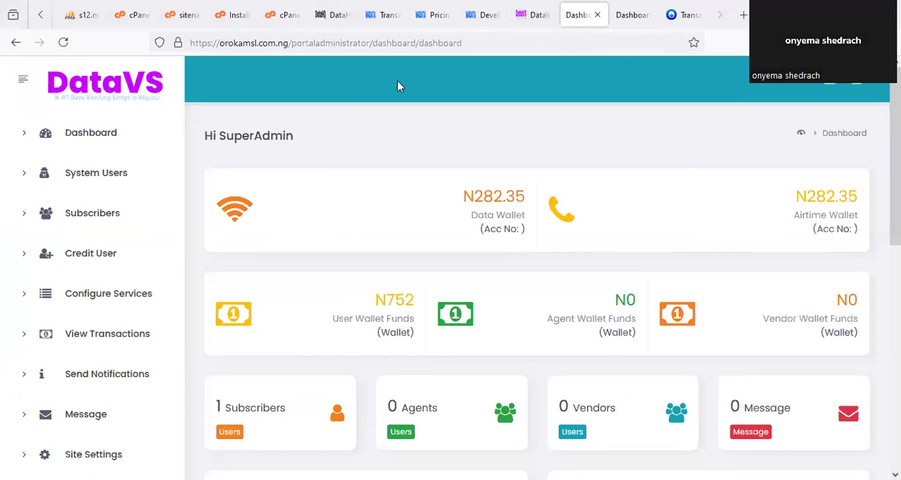
click(235, 14)
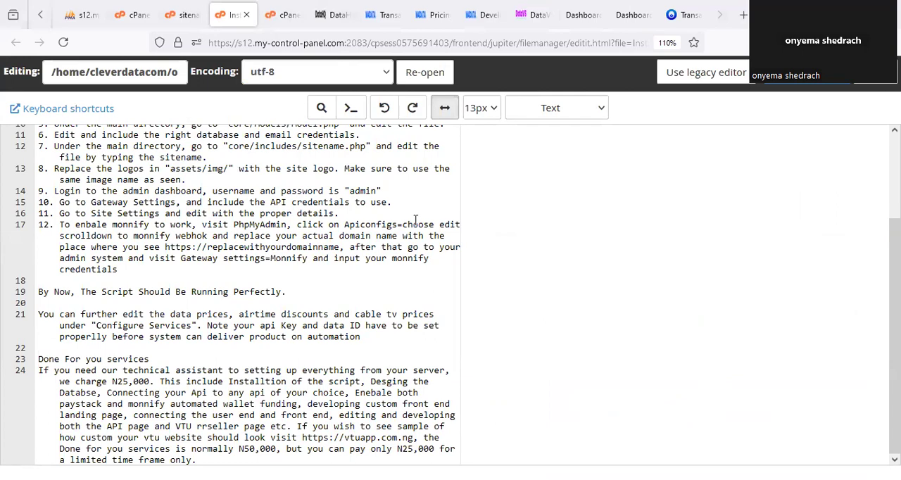
drag(422, 433, 430, 440)
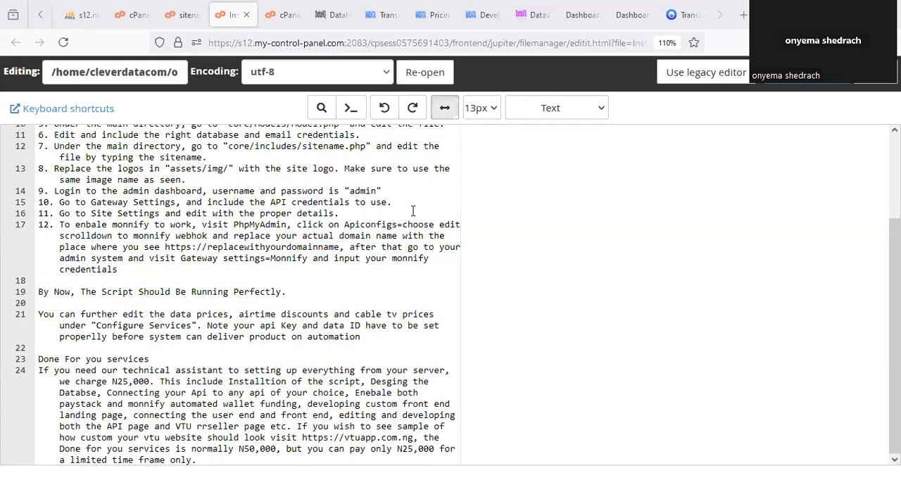
drag(256, 391, 423, 387)
drag(126, 397, 227, 397)
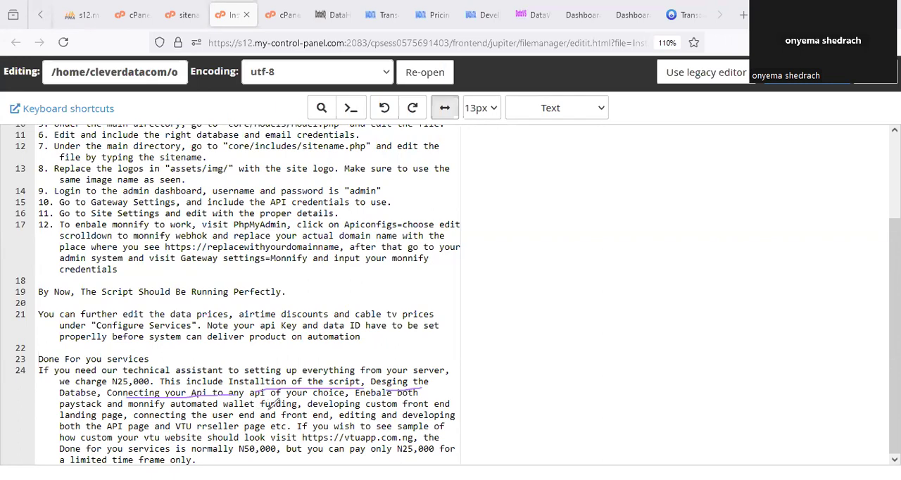
drag(362, 402, 408, 401)
drag(224, 411, 299, 412)
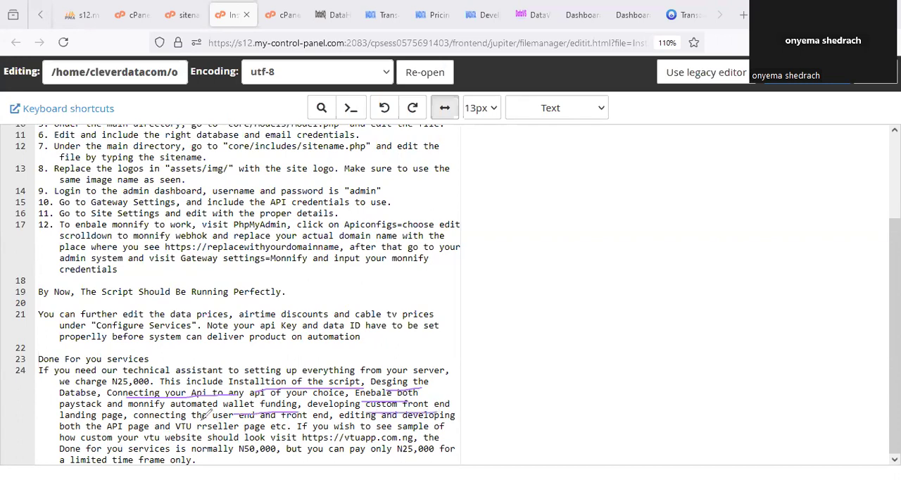
drag(221, 417, 347, 422)
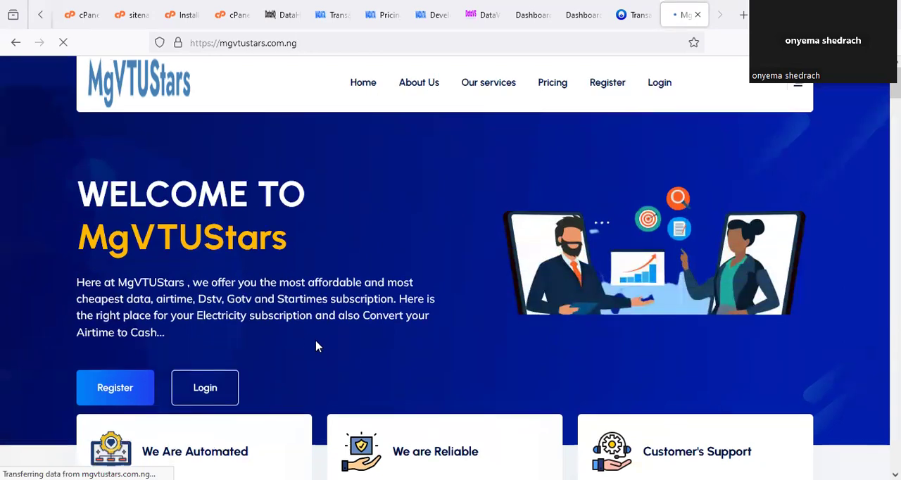
- Examine the MgVTUStars home page as a sample VTU site, including its services and "Why Choose Us?" sections
scroll(316, 345, down, 3)
scroll(316, 345, down, 10)
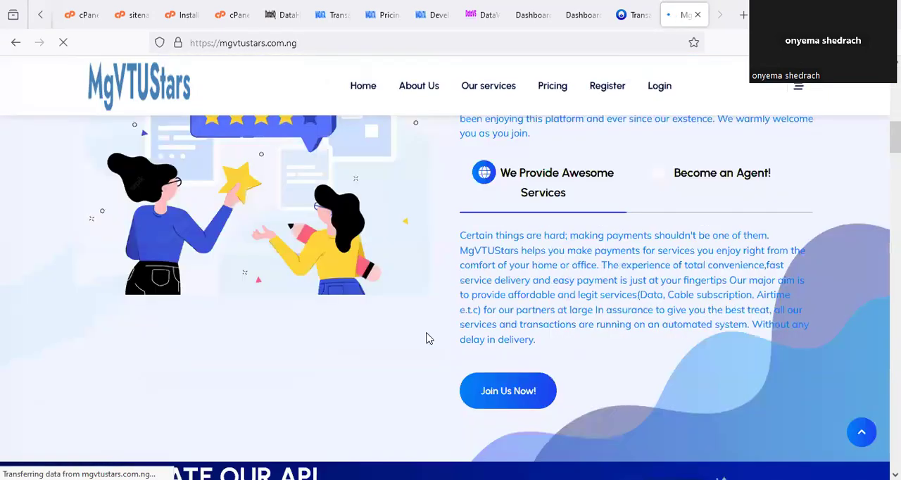
scroll(435, 330, down, 10)
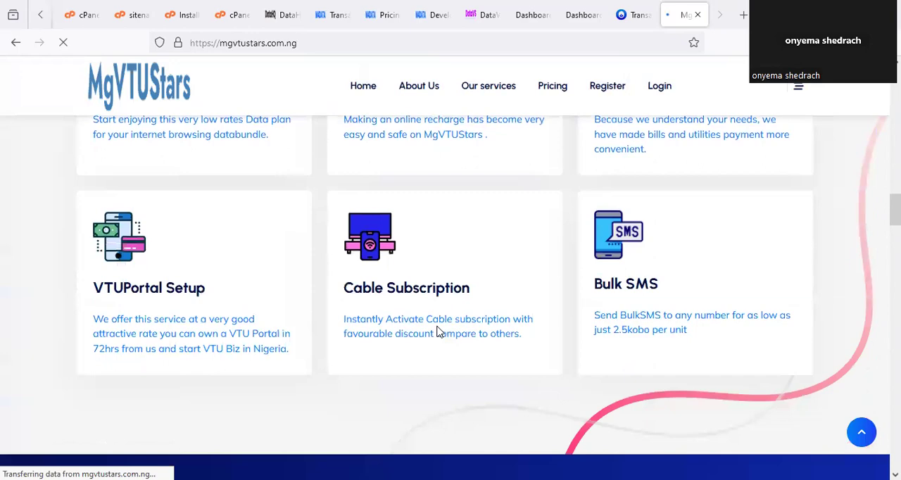
scroll(442, 335, down, 3)
scroll(442, 336, up, 8)
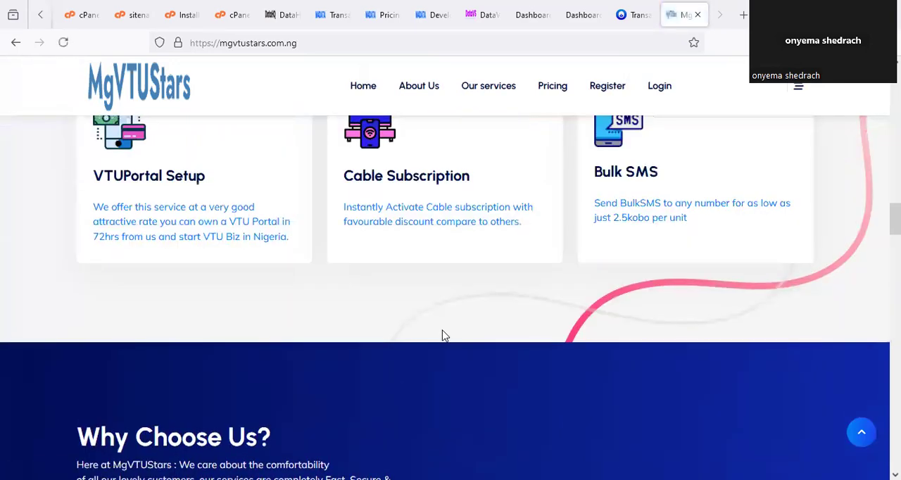
scroll(443, 334, down, 10)
scroll(450, 329, down, 15)
scroll(459, 338, up, 18)
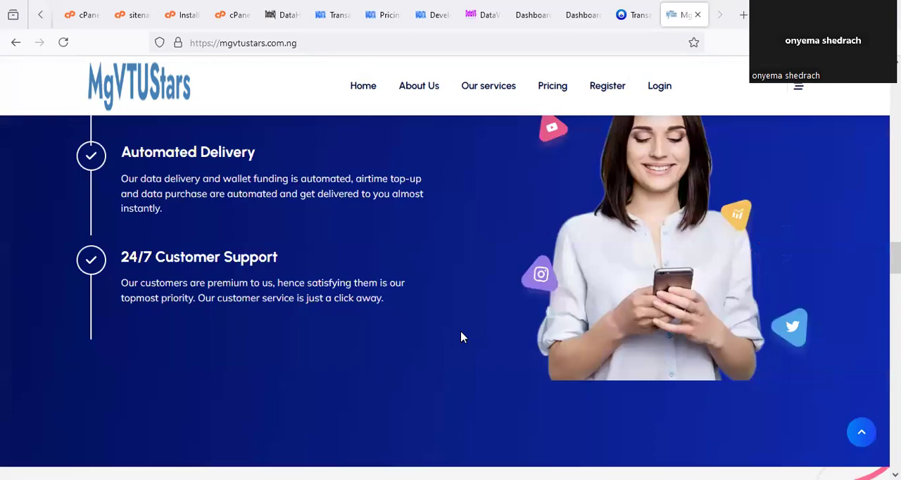
scroll(458, 341, up, 15)
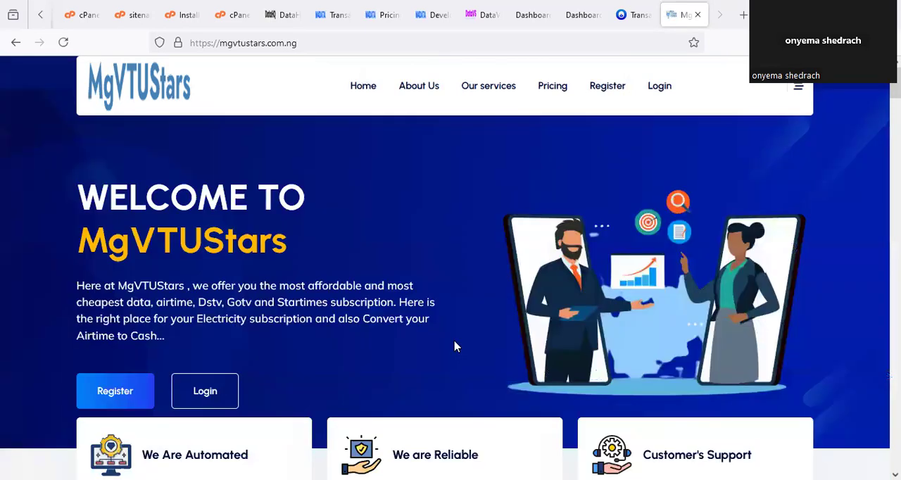
- Find the pricing plans on the DataVS website and highlight the price of the VTUScript Plan
click(188, 16)
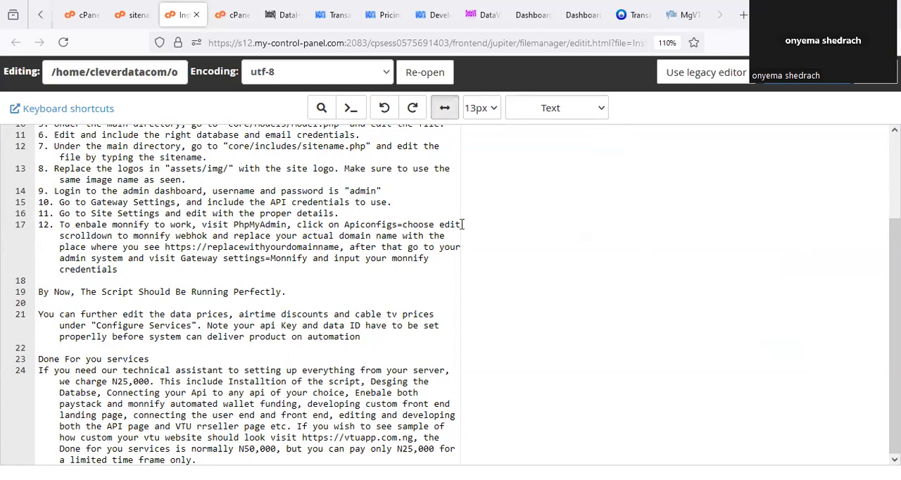
click(280, 15)
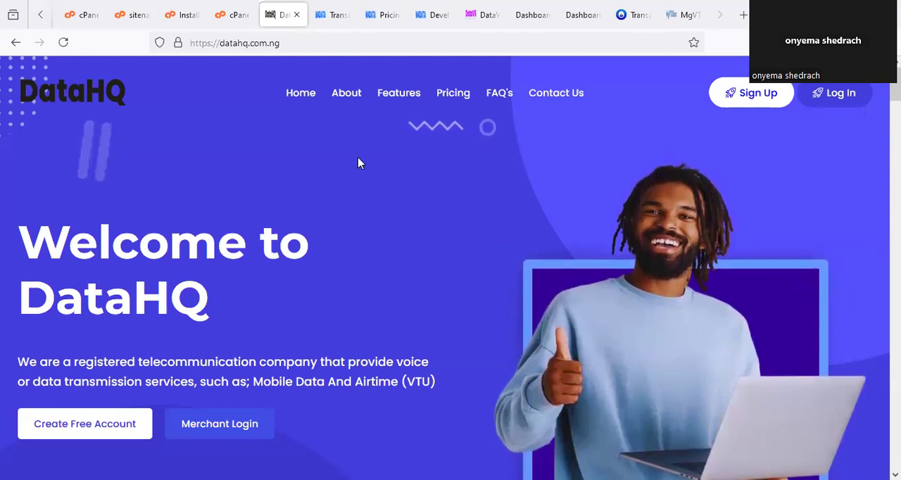
click(482, 13)
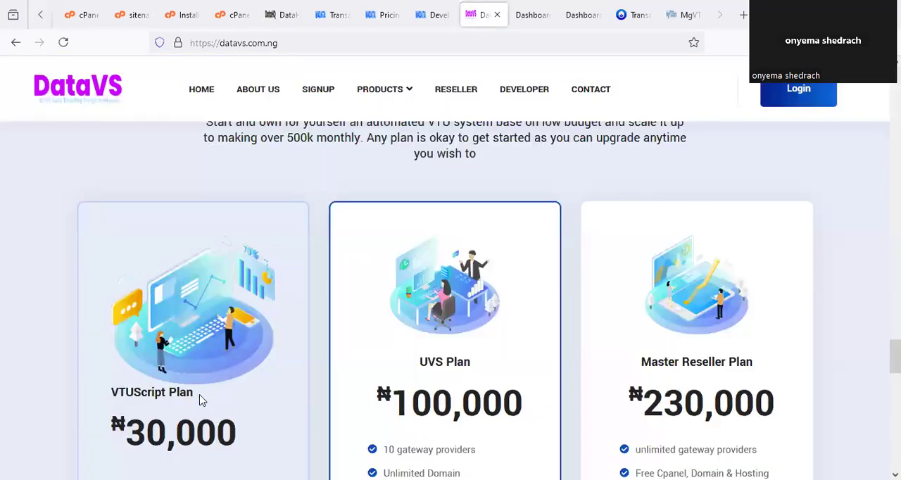
scroll(197, 373, down, 2)
drag(112, 289, 274, 299)
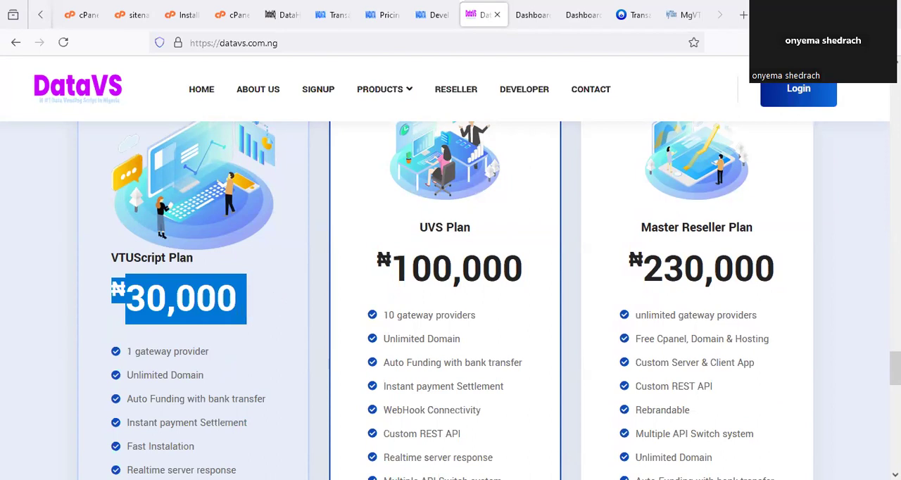
- Review the Plan Id column of DataHQ's Data Plan table, and switch to the sitename file in the cPanel editor
click(382, 15)
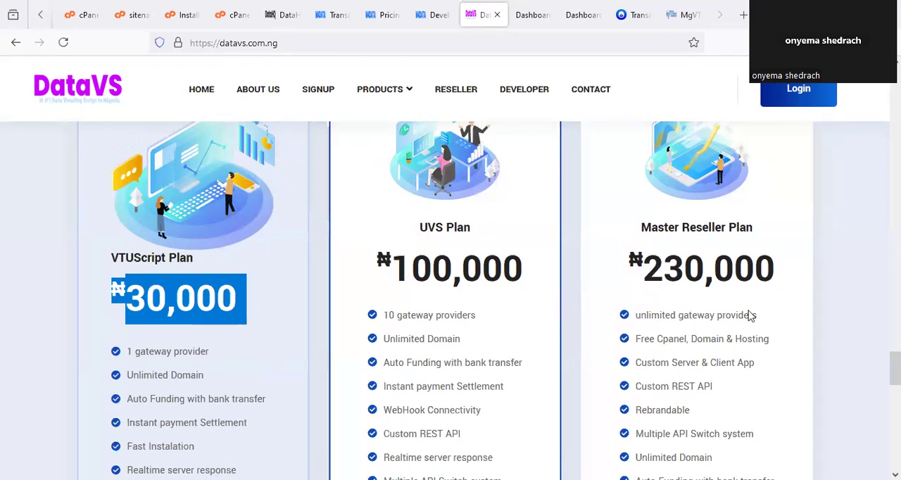
scroll(750, 316, up, 4)
scroll(750, 316, up, 10)
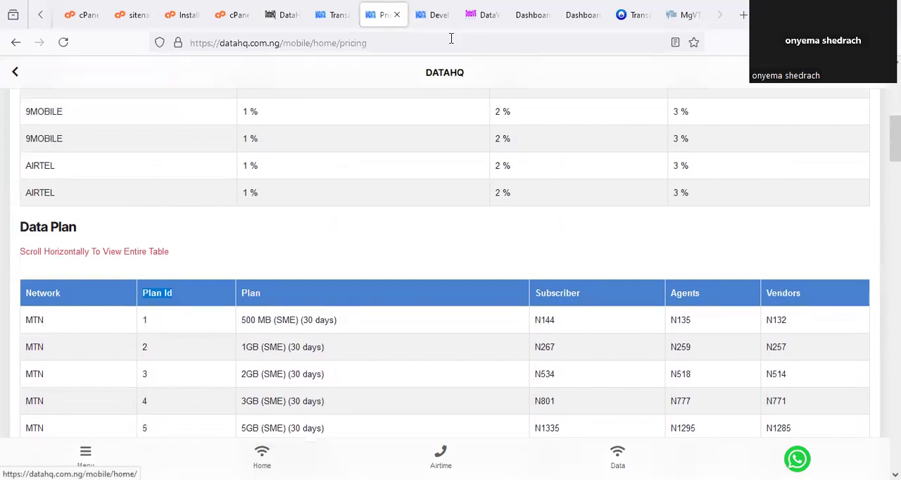
click(129, 12)
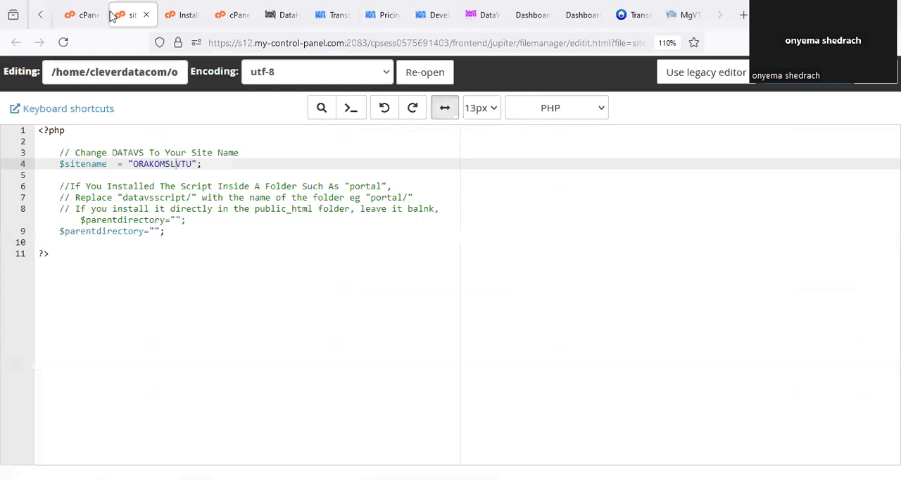
- Return to the main cPanel page and view the Email section at the start of its tools list
click(187, 12)
click(81, 14)
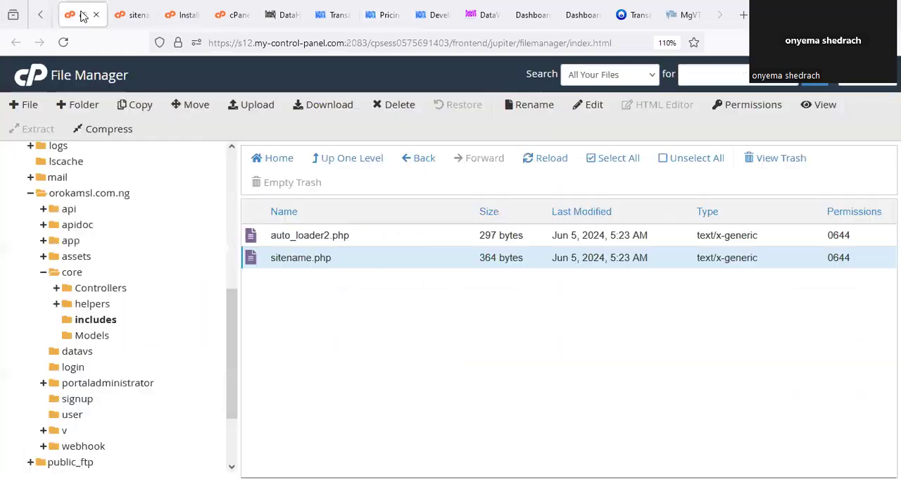
click(40, 15)
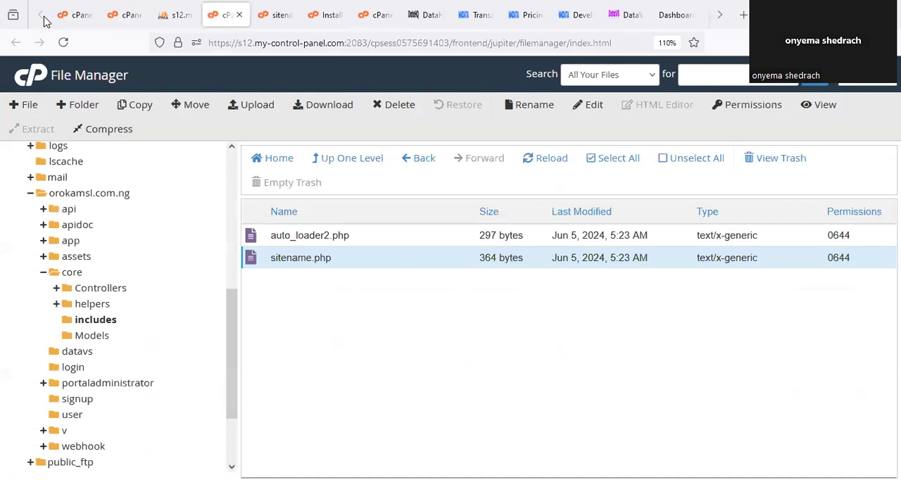
click(121, 14)
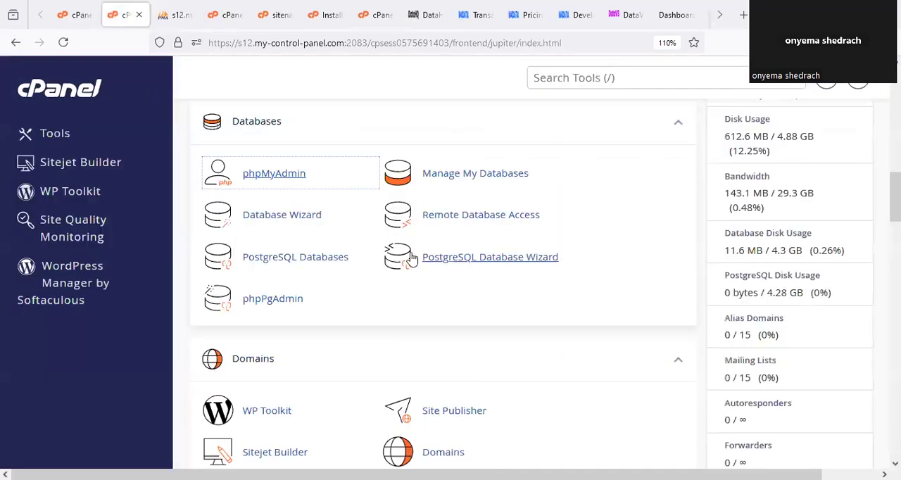
scroll(413, 259, up, 10)
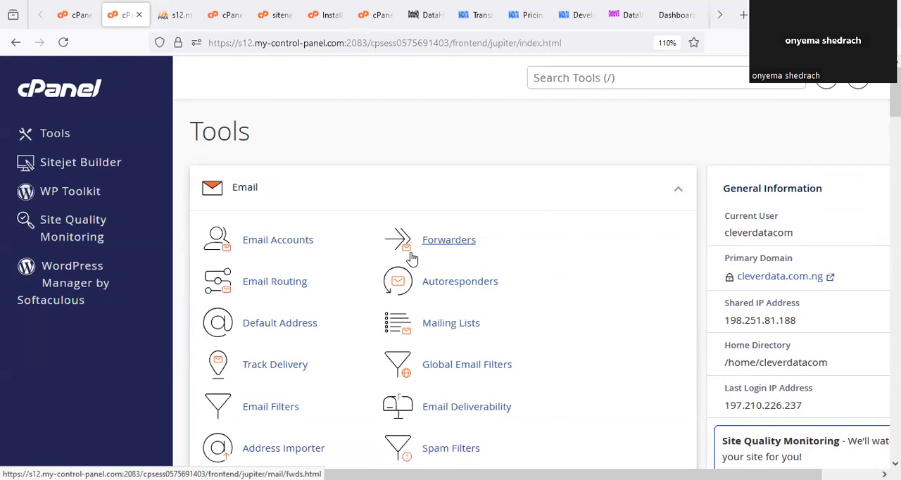
- Switch to the DataVS website and look back through its home page from the pricing plans up to the opening banner
click(626, 14)
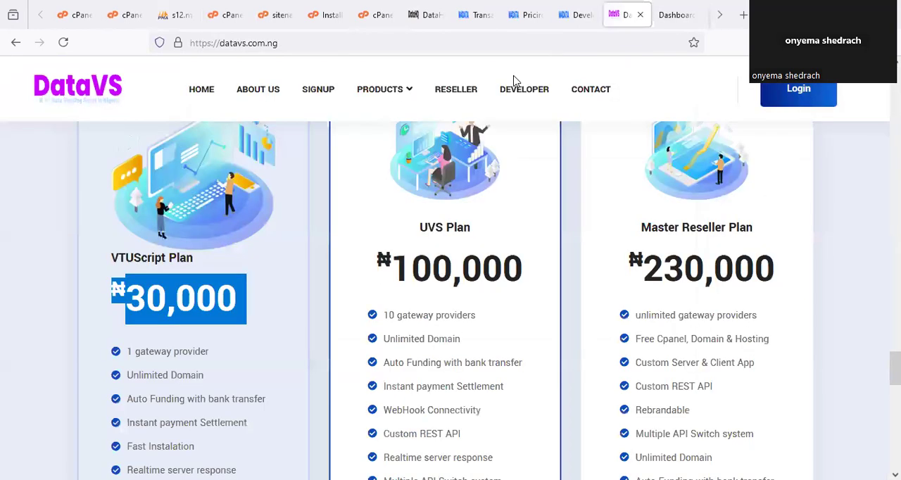
scroll(344, 279, up, 15)
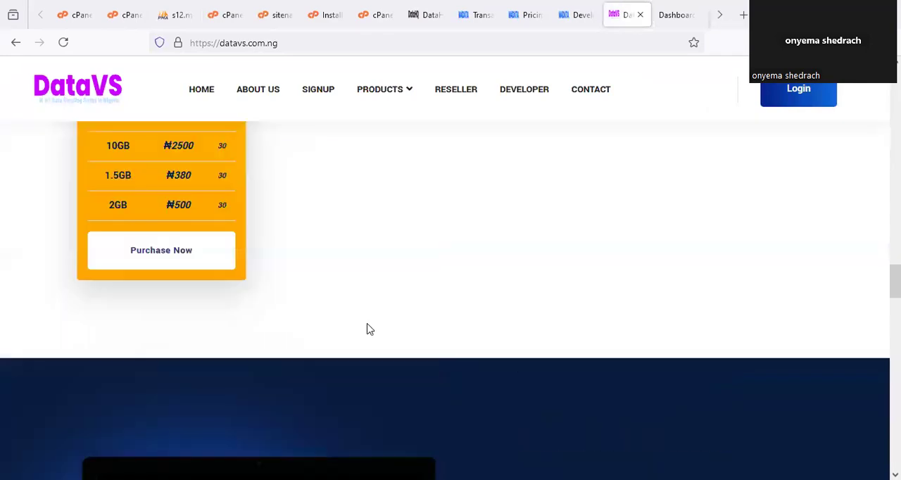
scroll(371, 329, up, 12)
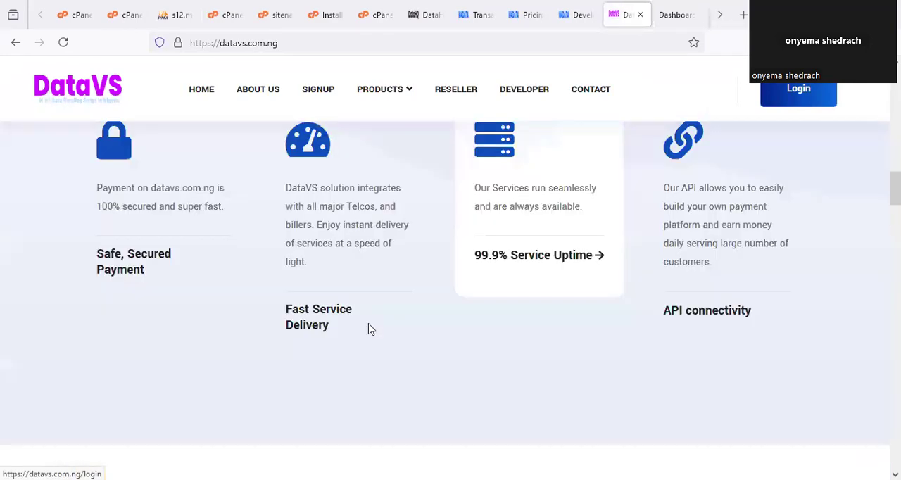
scroll(370, 328, up, 10)
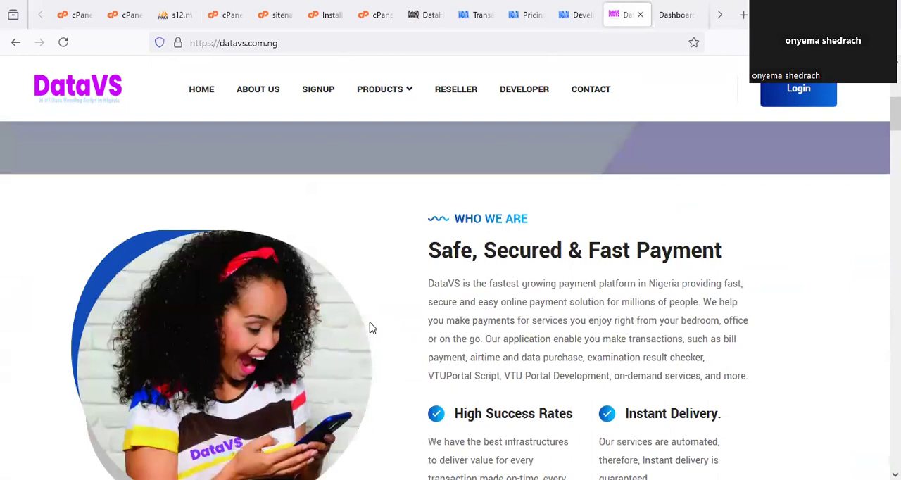
scroll(370, 328, up, 5)
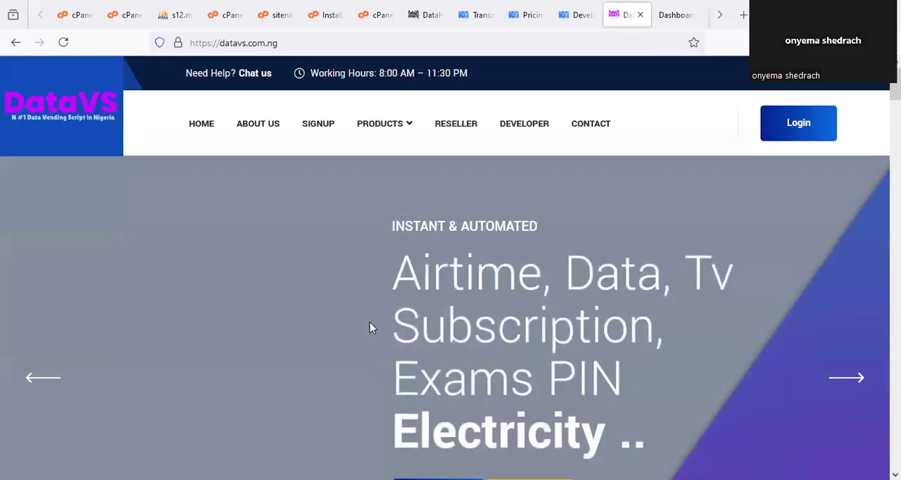